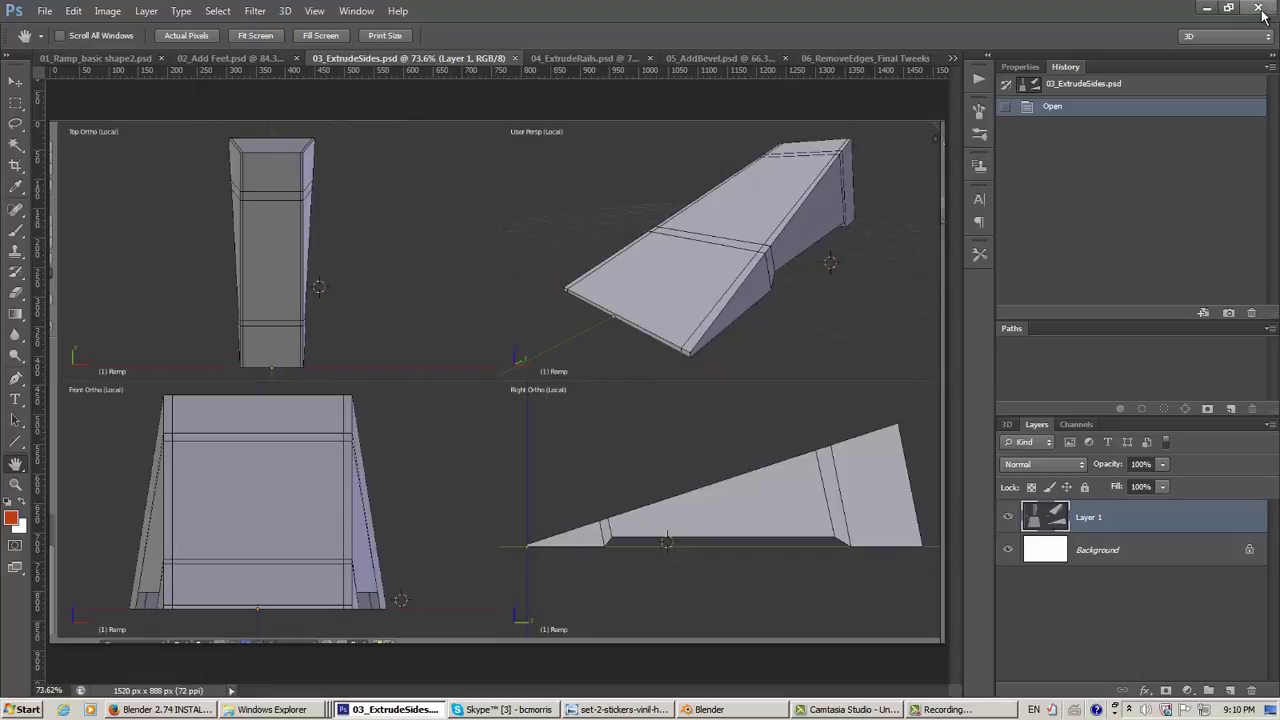
Switch to Blender, put the default cube into Edit Mode, and deselect all its geometry
left_click(1205, 8)
middle_click_drag(650, 385, 671, 393)
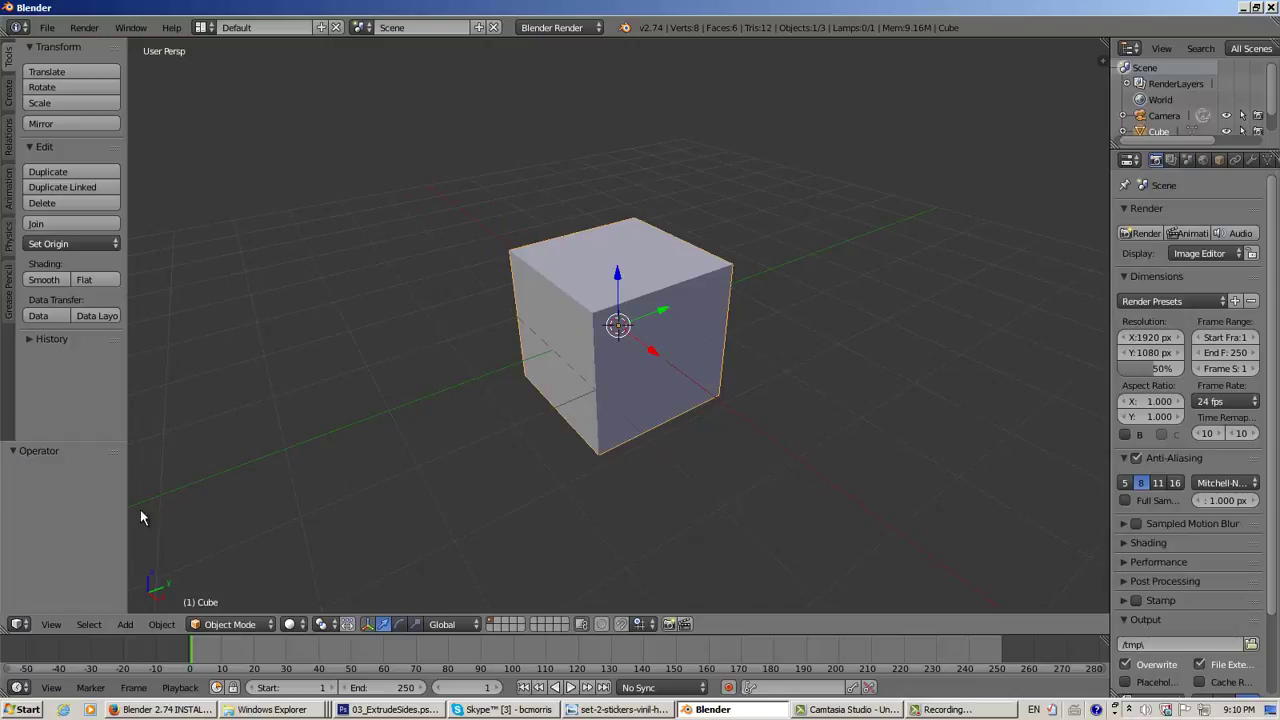
left_click(246, 622)
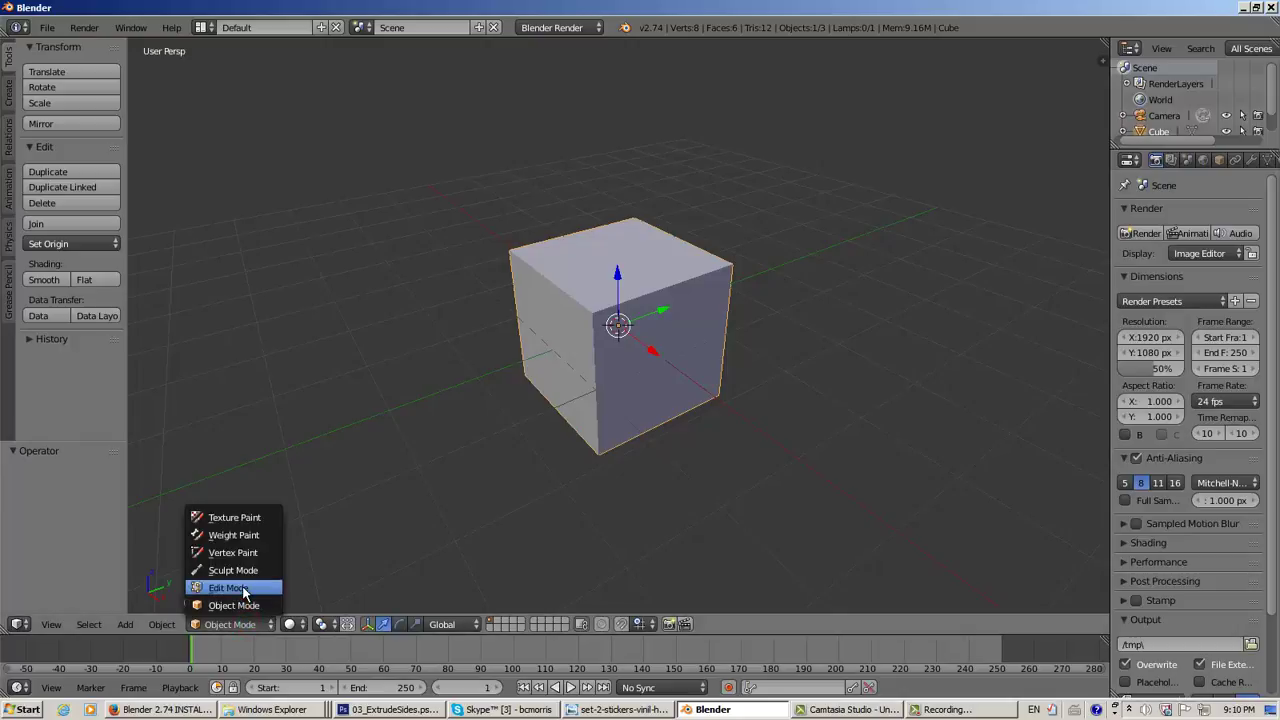
left_click(243, 589)
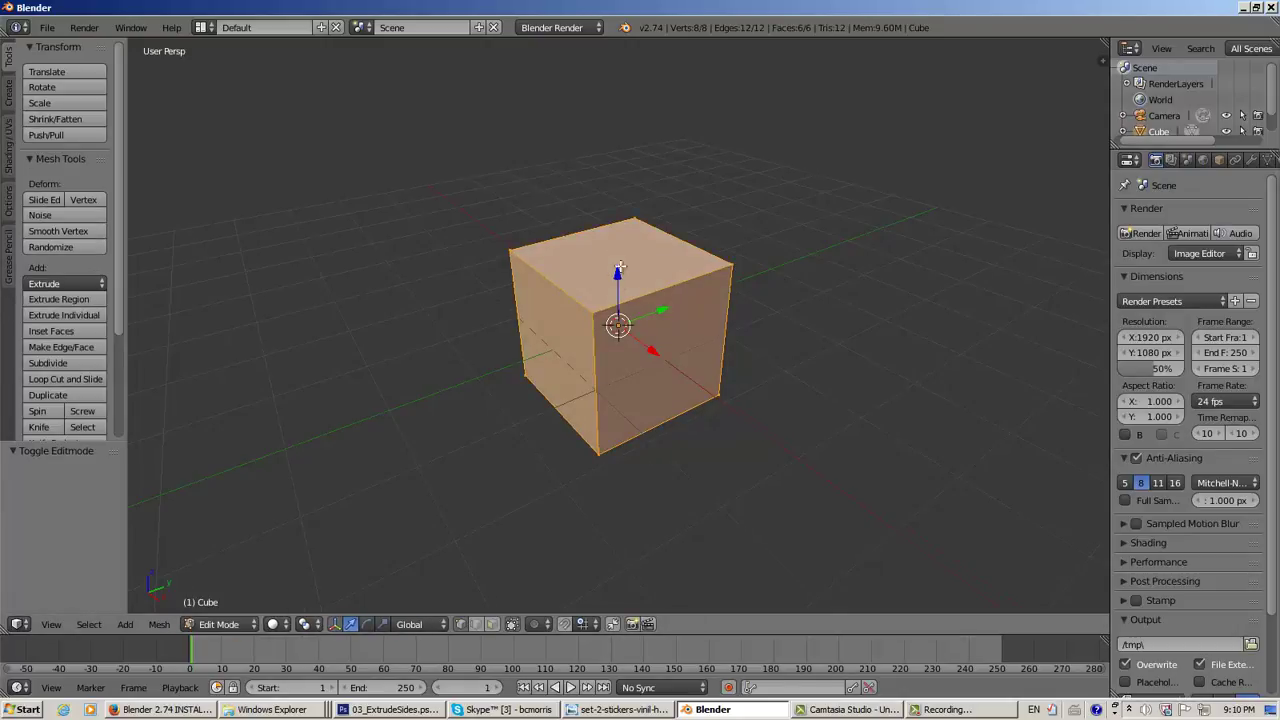
mouse_move(620, 266)
middle_mouse_down()
mouse_move(630, 240)
mouse_move(625, 266)
middle_mouse_up()
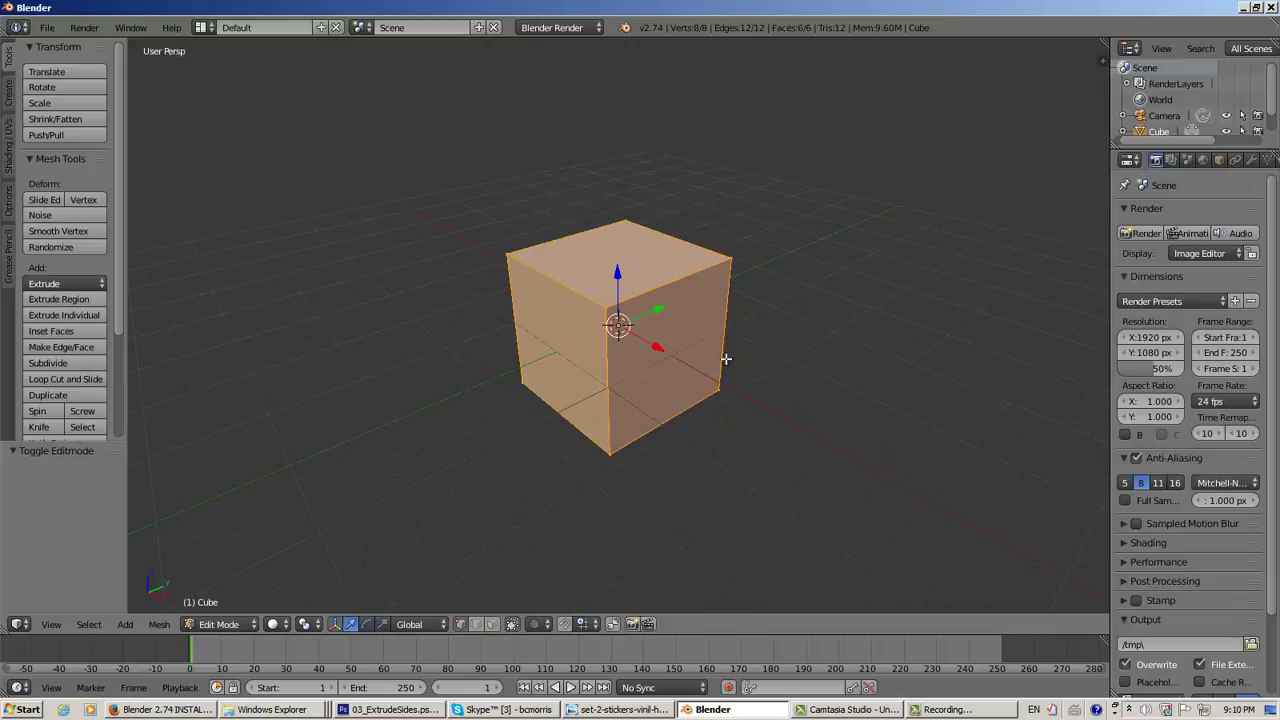
key("a")
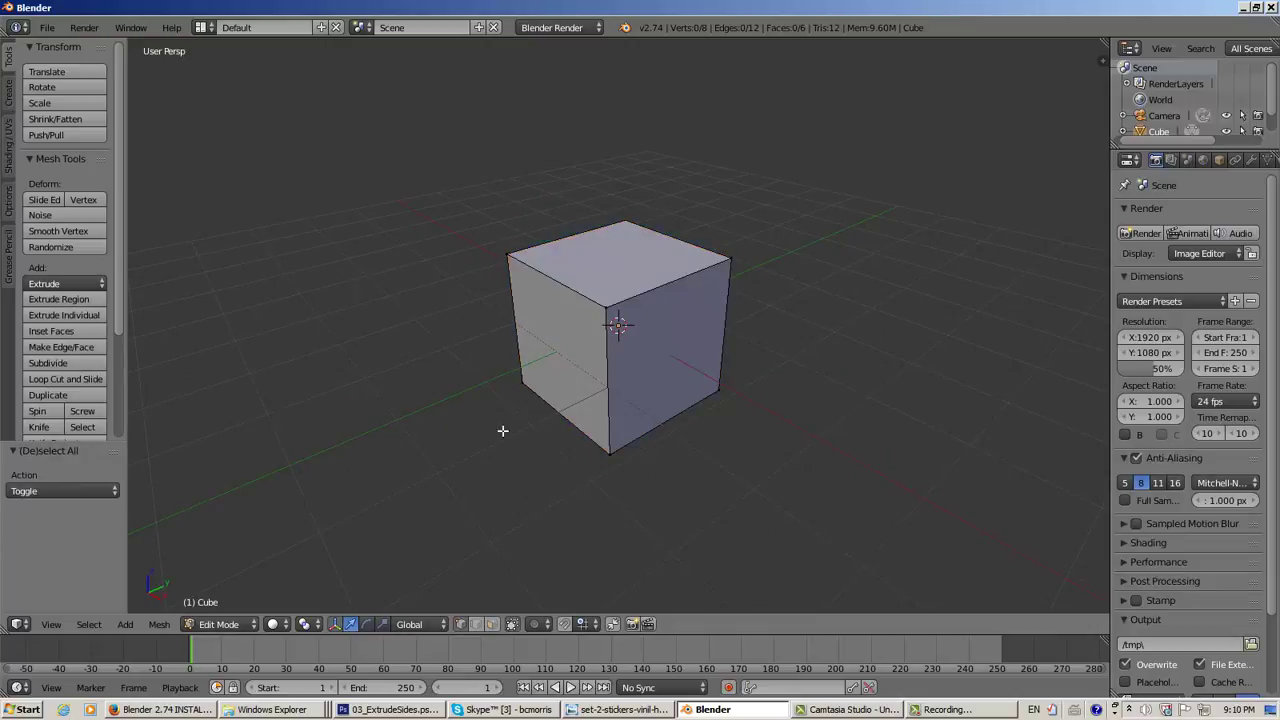
Switch the display to wireframe and select the cube's top face in face select mode
left_click(478, 629)
middle_click_drag(670, 474, 675, 469)
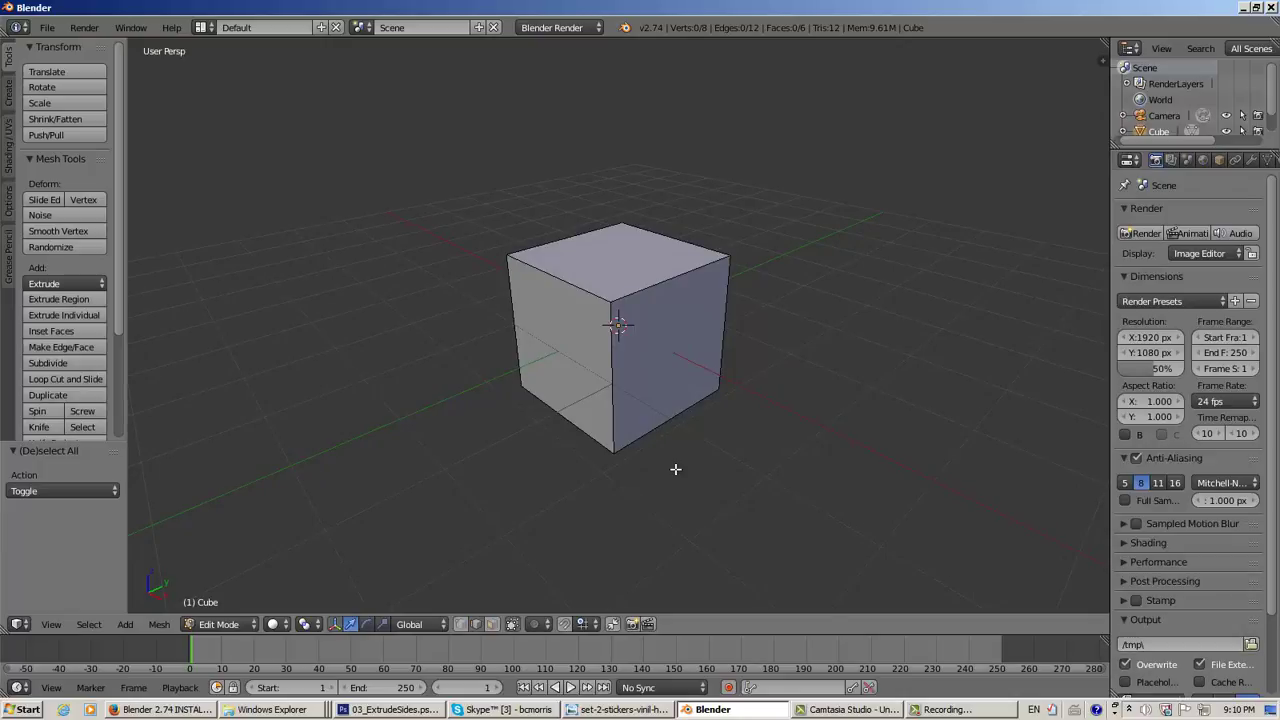
key("z")
middle_click_drag(677, 469, 654, 489)
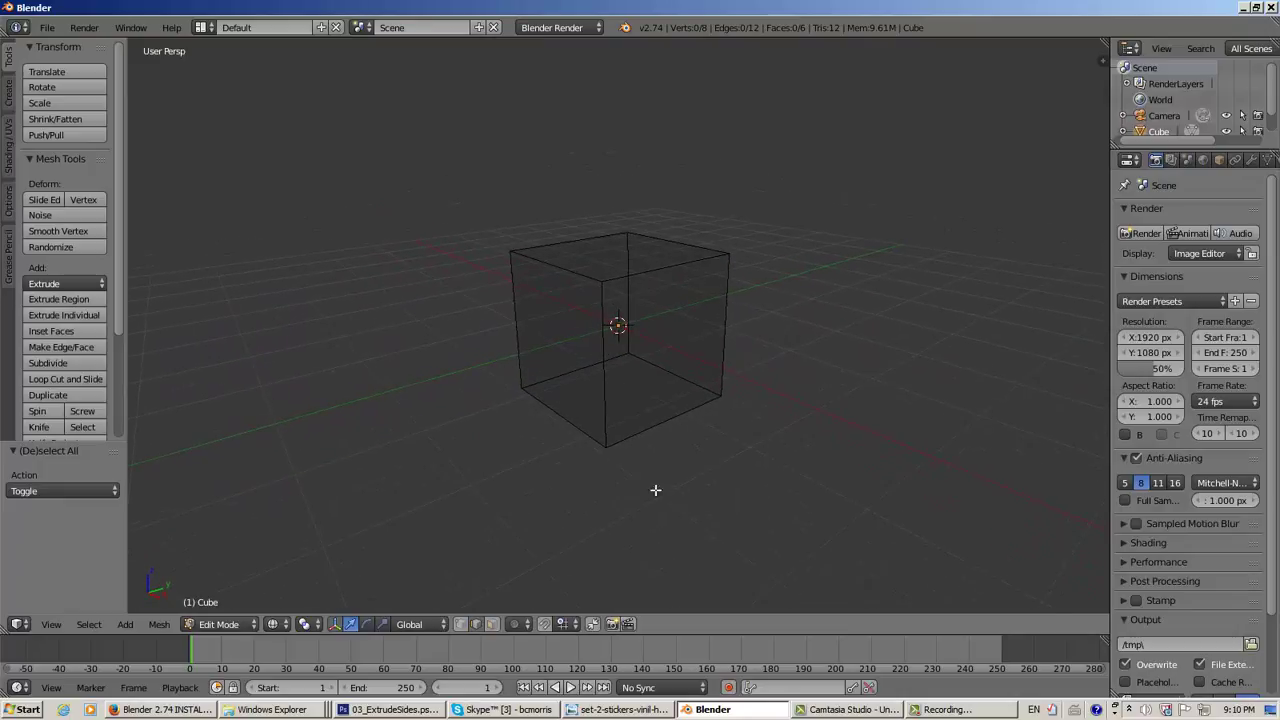
left_click(491, 625)
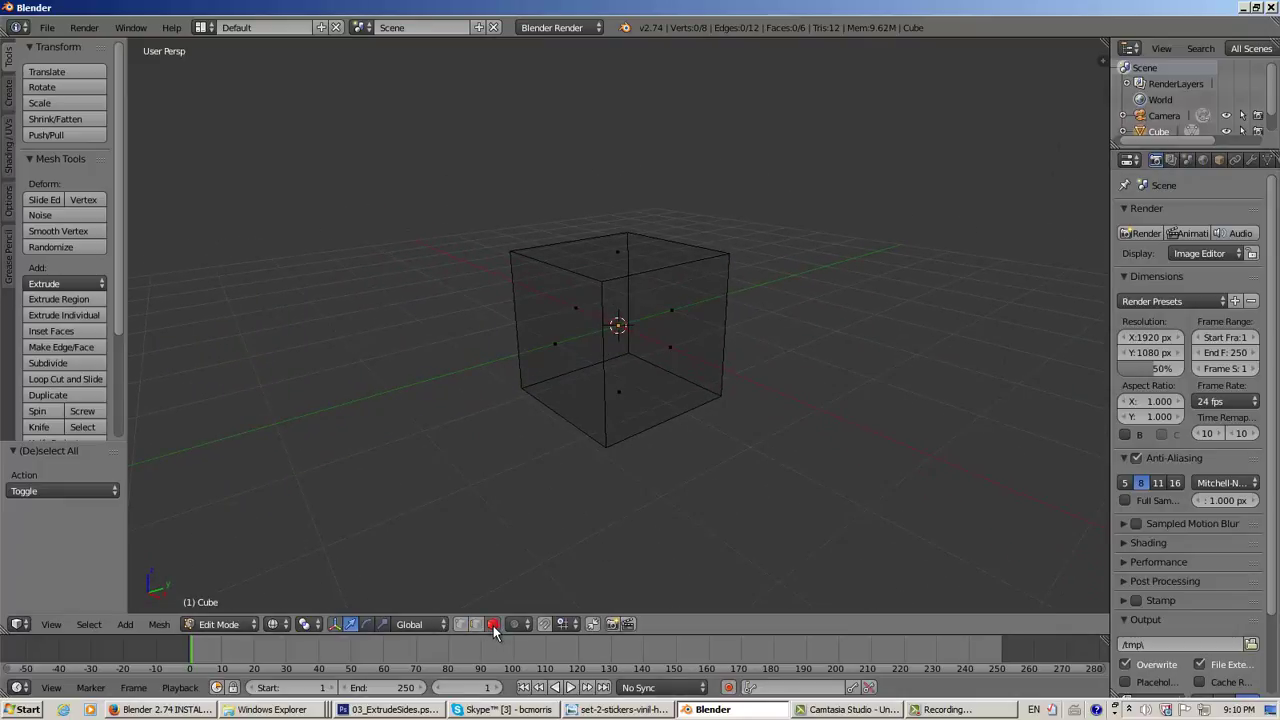
right_click(619, 252)
mouse_move(789, 371)
middle_mouse_down()
mouse_move(860, 380)
mouse_move(791, 397)
mouse_move(773, 383)
mouse_move(800, 383)
middle_mouse_up()
scroll(798, 380, "up", 1)
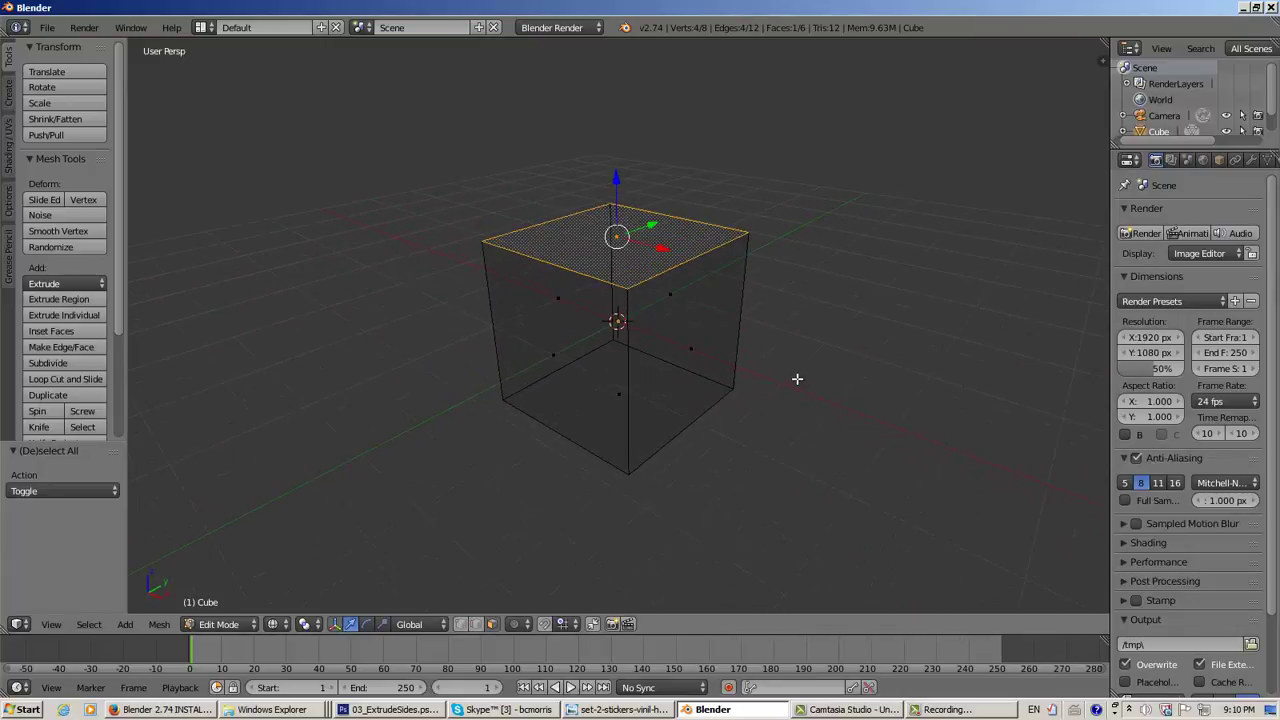
middle_click_drag(849, 291, 816, 331)
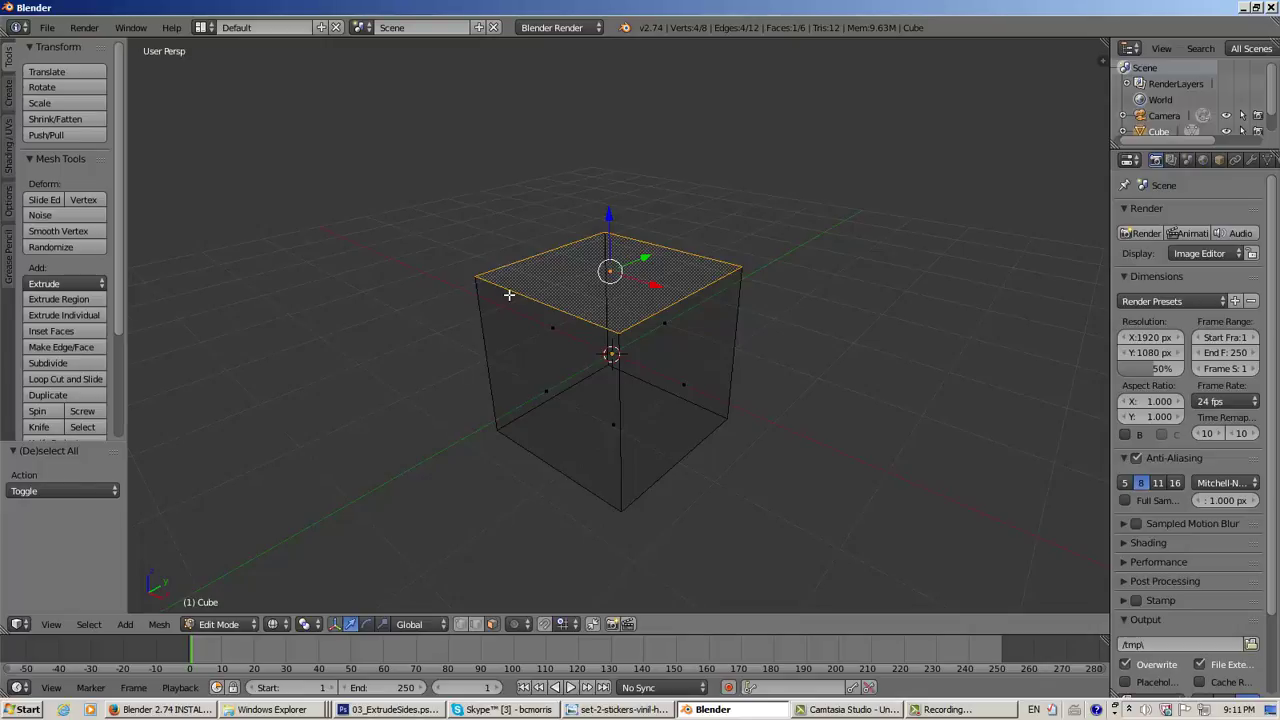
Start a region extrusion of the cube's top face and cancel its movement at zero offset
left_click(70, 287)
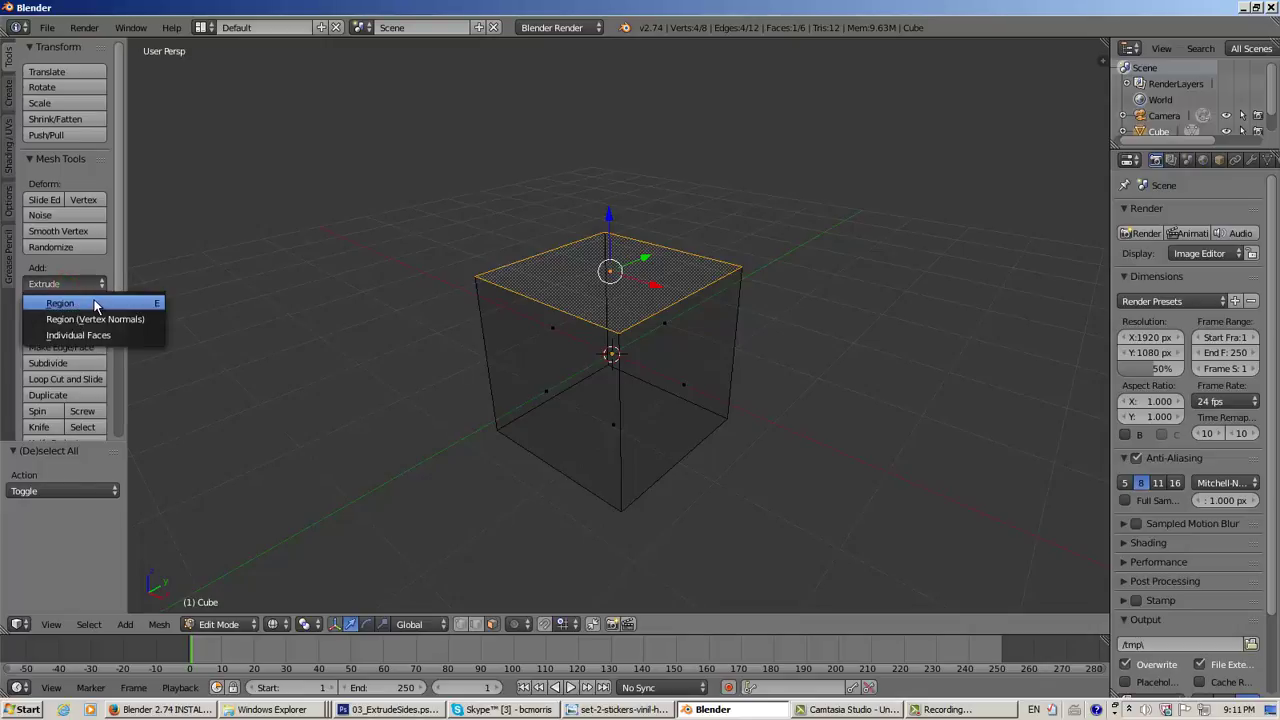
left_click(95, 300)
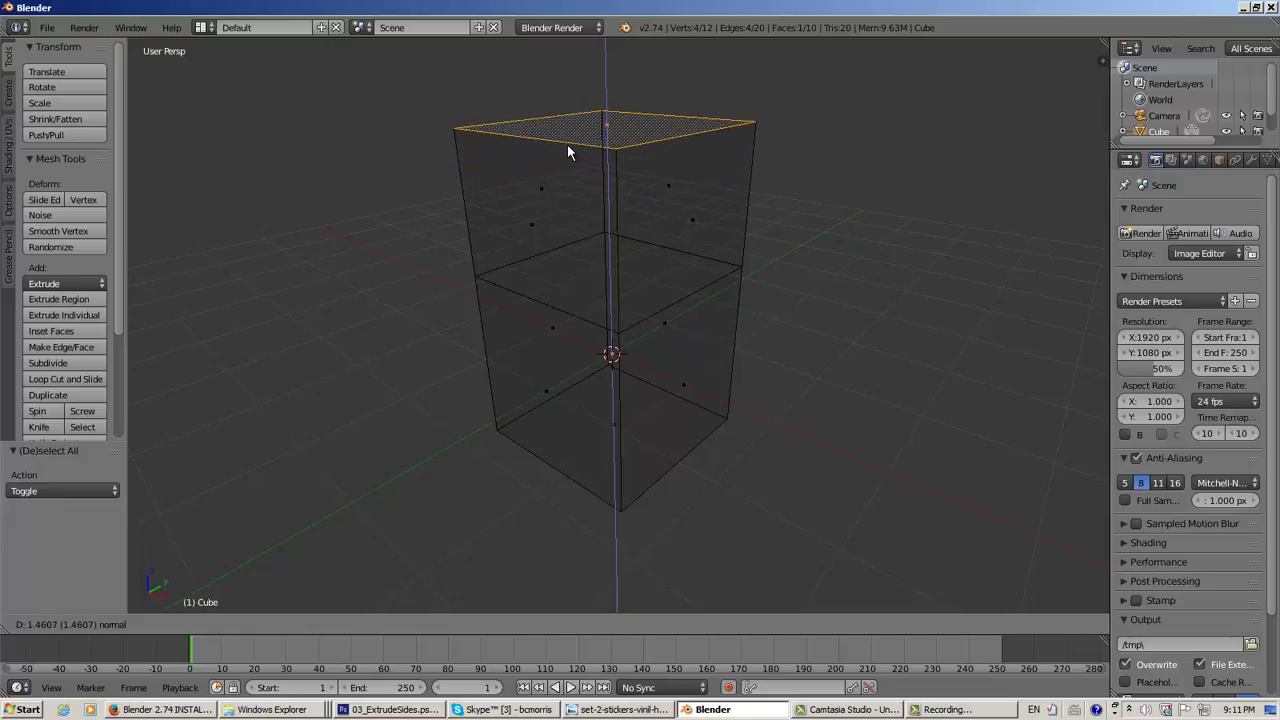
right_click(567, 145)
mouse_move(486, 449)
middle_mouse_down()
mouse_move(509, 443)
mouse_move(491, 426)
mouse_move(422, 424)
mouse_move(494, 429)
middle_mouse_up()
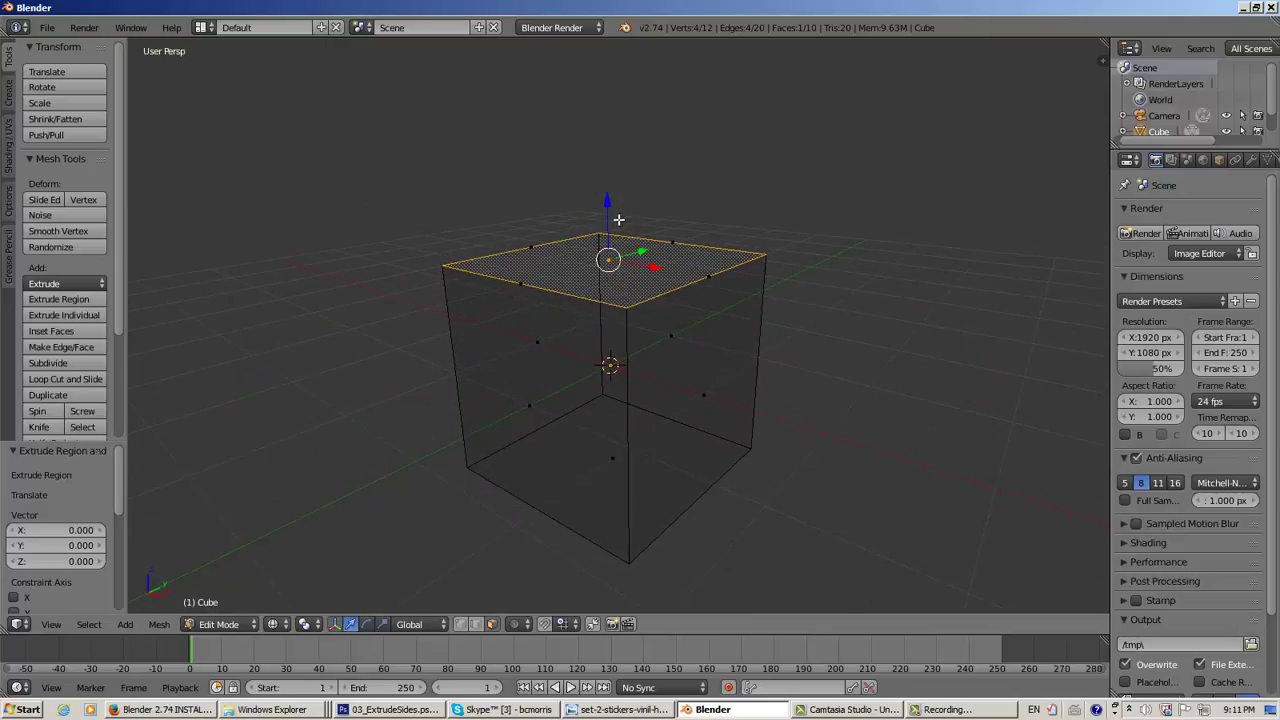
Switch to vertex select mode and compare the cube in solid and wireframe display to look for extra geometry
left_click(460, 625)
middle_click_drag(723, 458, 720, 448)
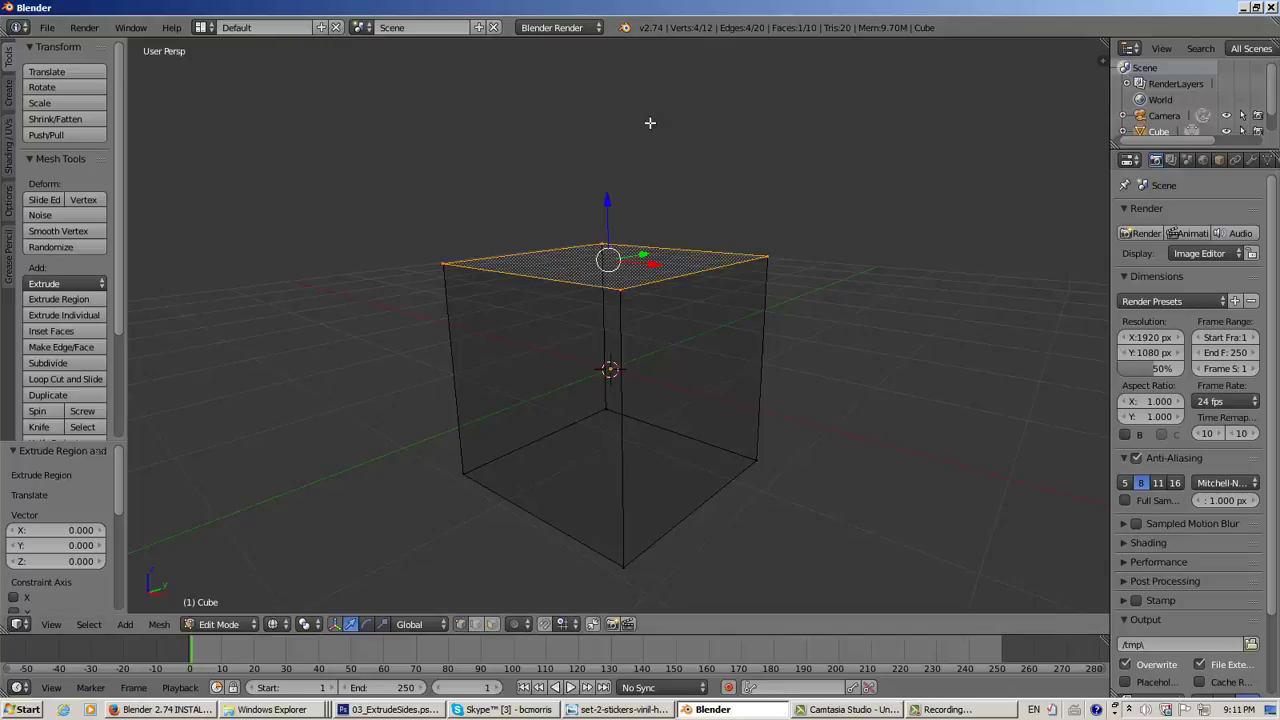
middle_click_drag(557, 189, 560, 191)
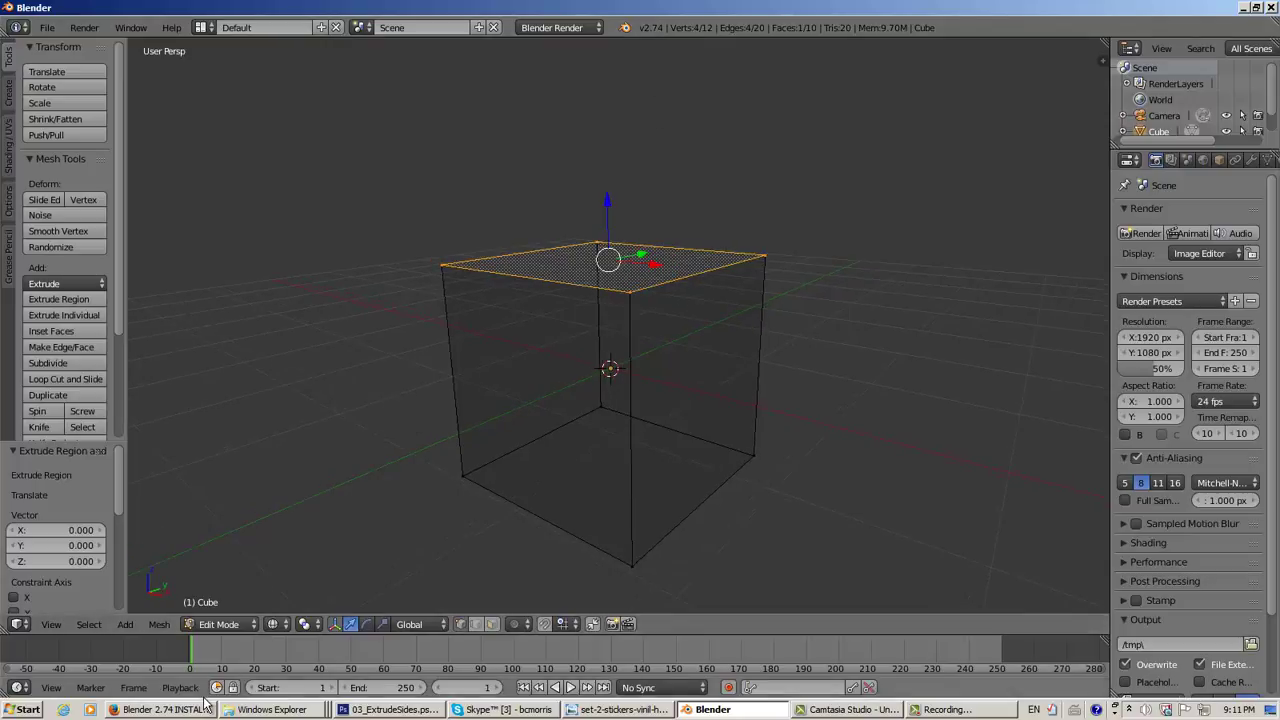
key("x")
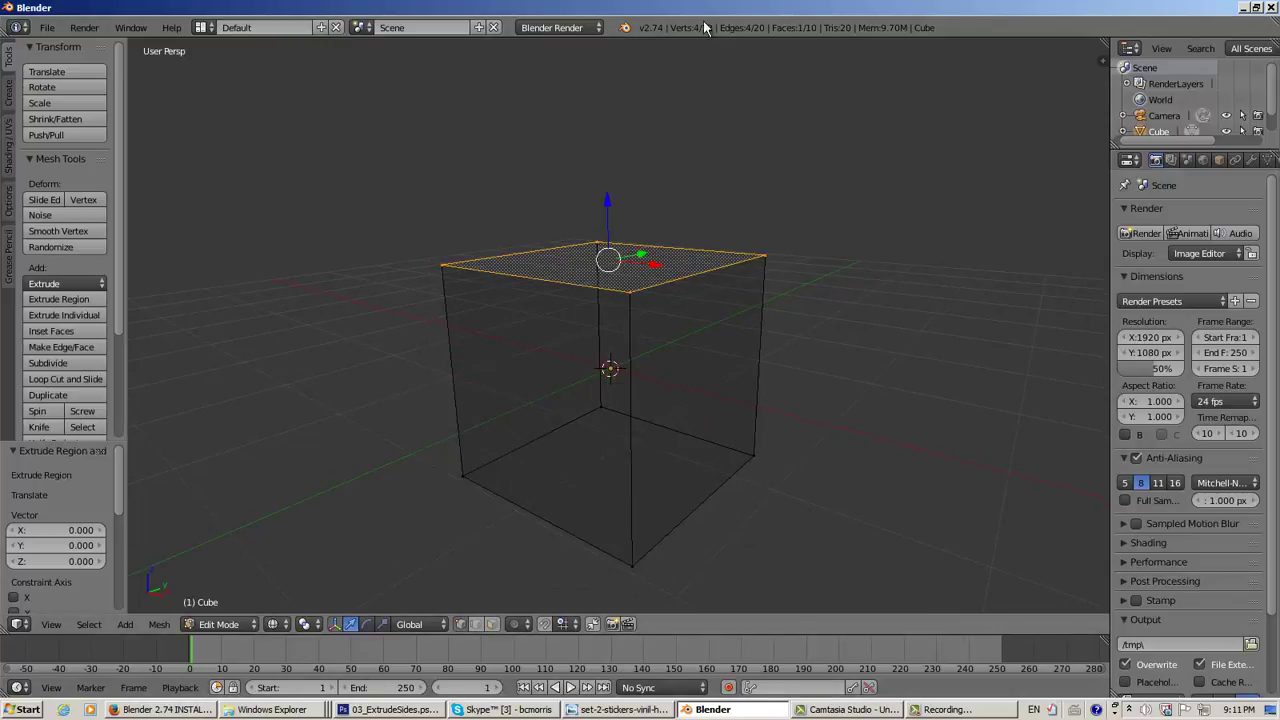
left_click(748, 4)
key("z")
key("z")
key("z")
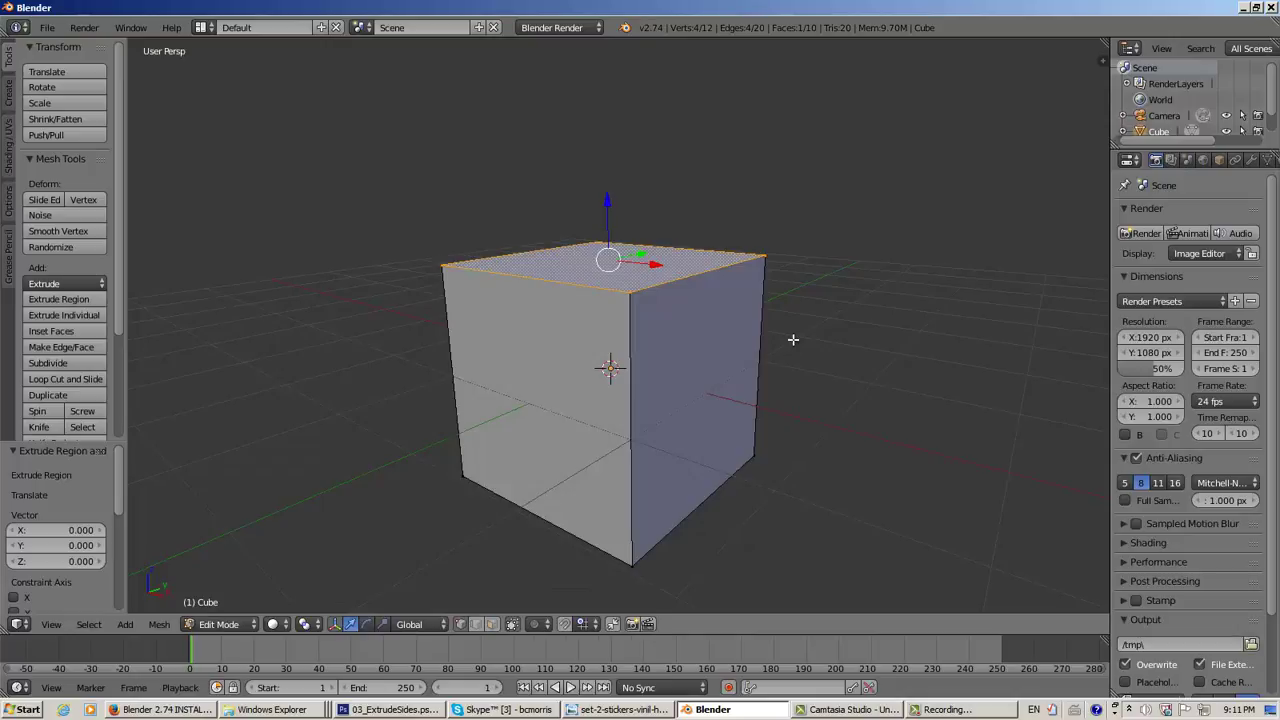
key("z")
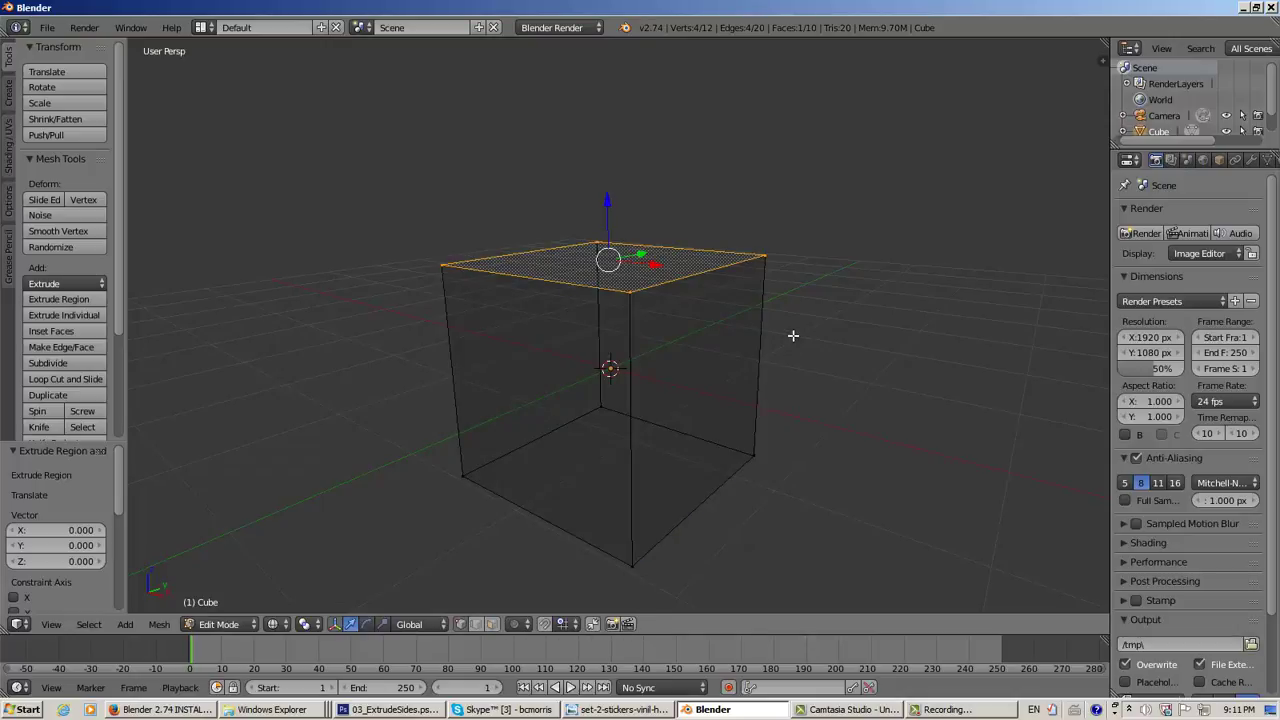
Box-select the cube's upper corners and inspect them for duplicate vertices left by the cancelled extrusion
mouse_move(793, 334)
middle_mouse_down()
mouse_move(794, 320)
mouse_move(851, 326)
mouse_move(803, 330)
middle_mouse_up()
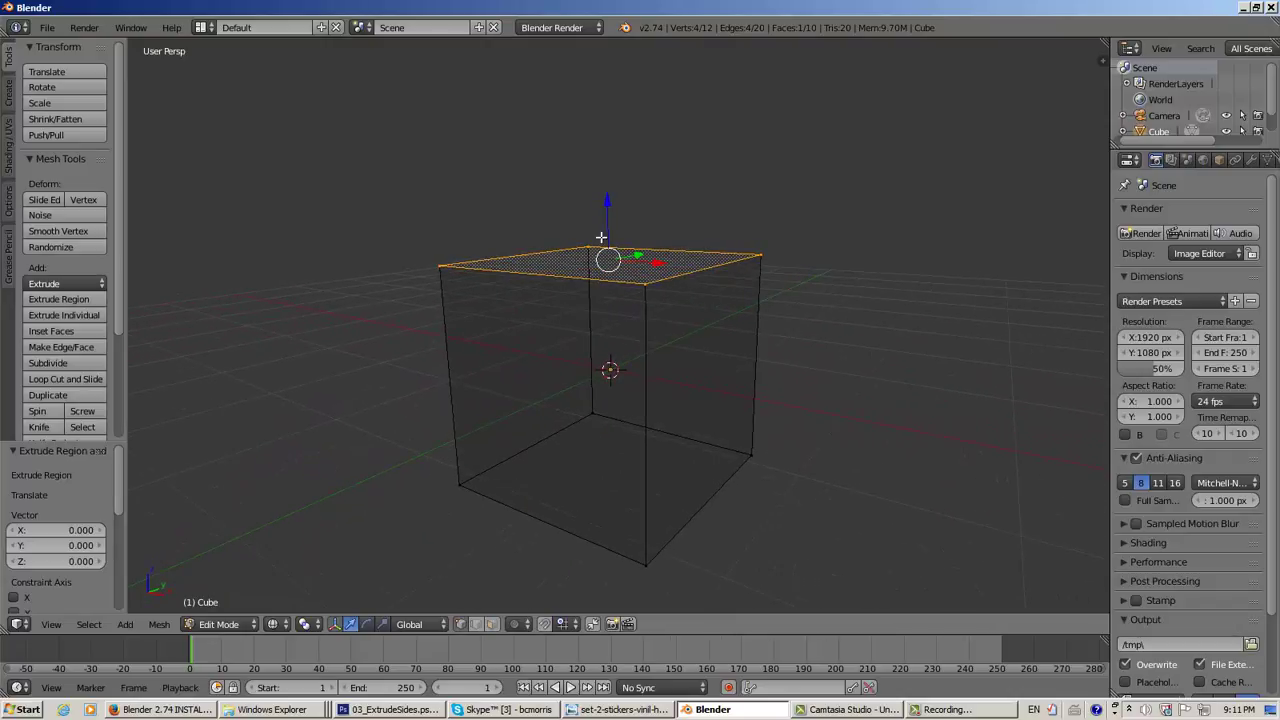
middle_click_drag(786, 241, 781, 239)
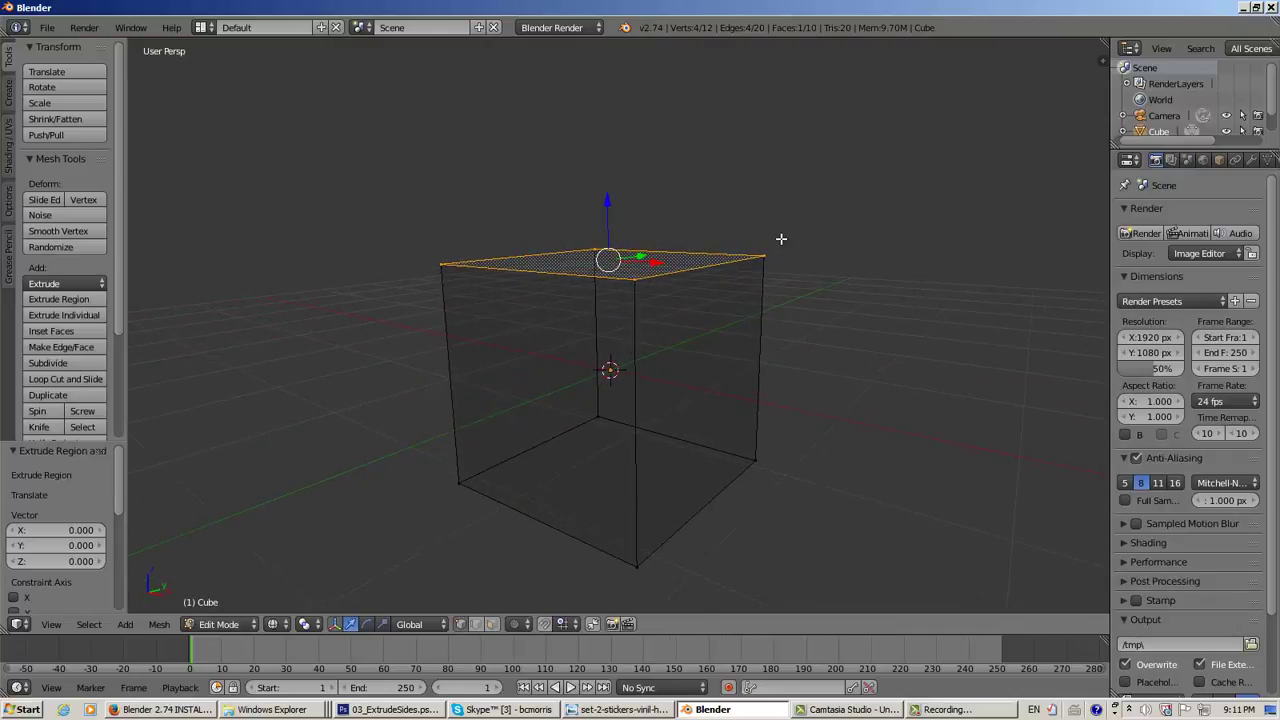
key("b")
left_click_drag(367, 176, 902, 302)
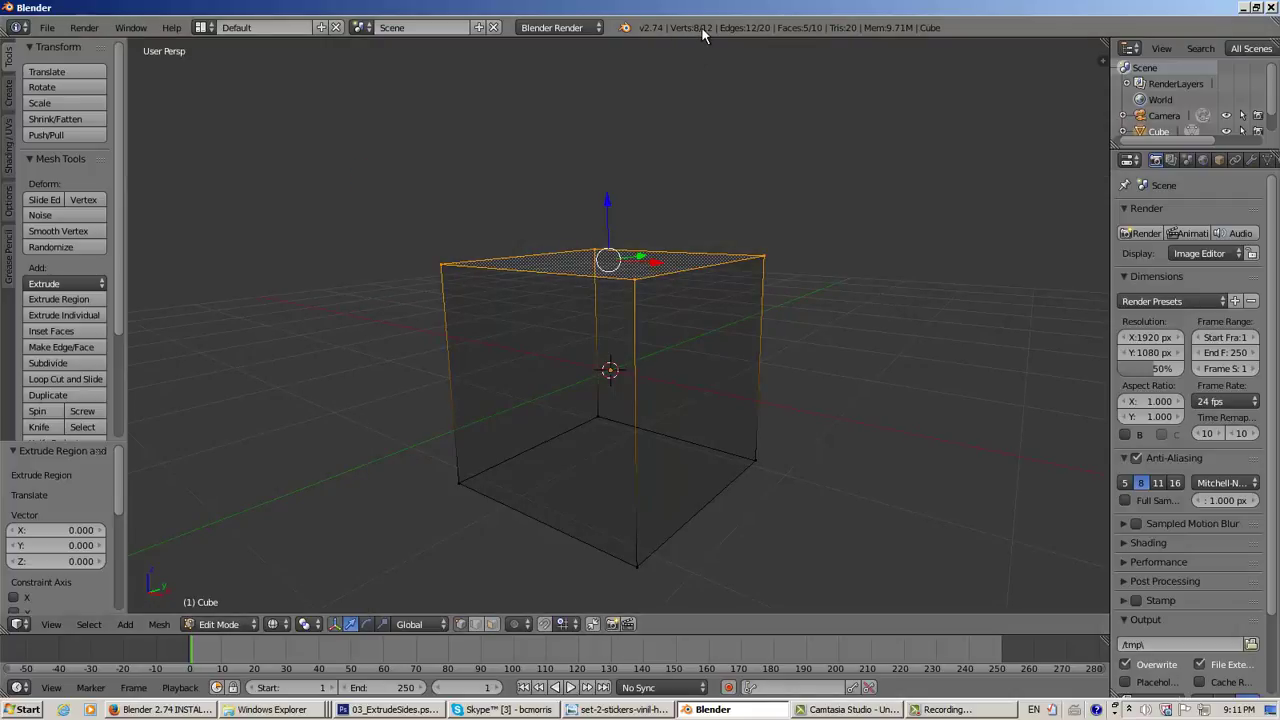
middle_click_drag(734, 223, 757, 260)
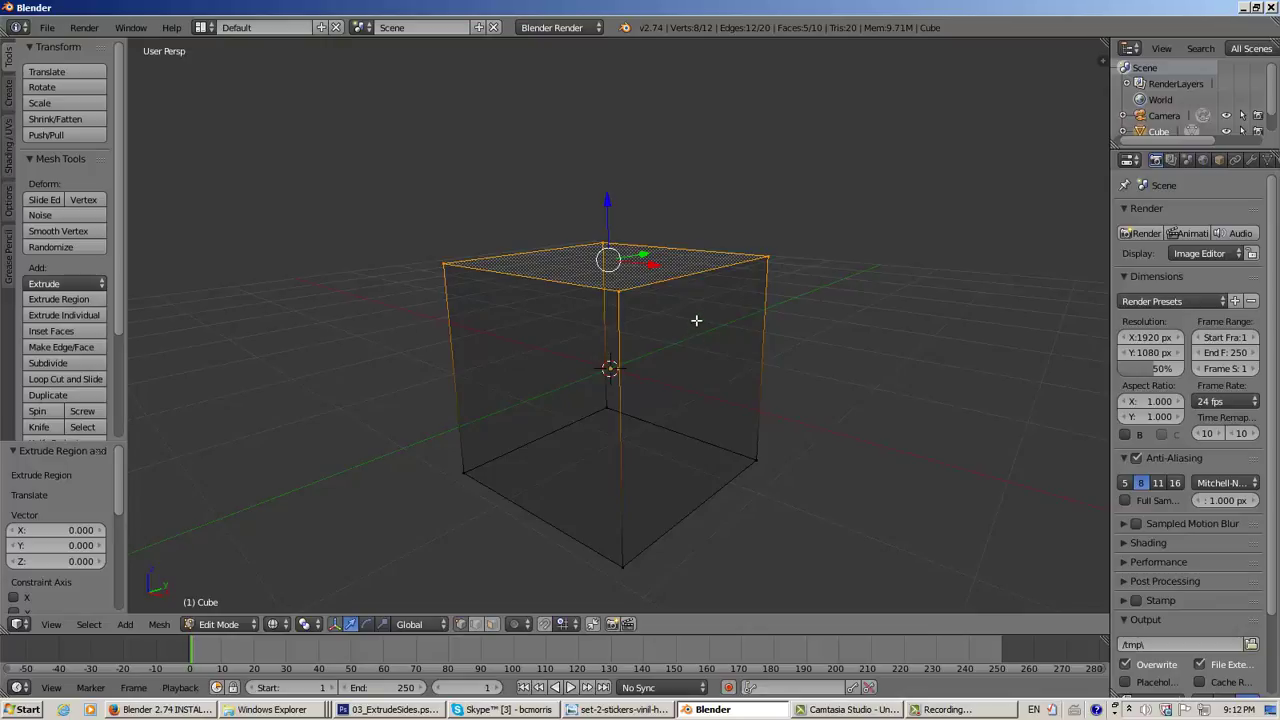
mouse_move(641, 241)
middle_mouse_down()
mouse_move(587, 221)
mouse_move(683, 229)
mouse_move(620, 242)
middle_mouse_up()
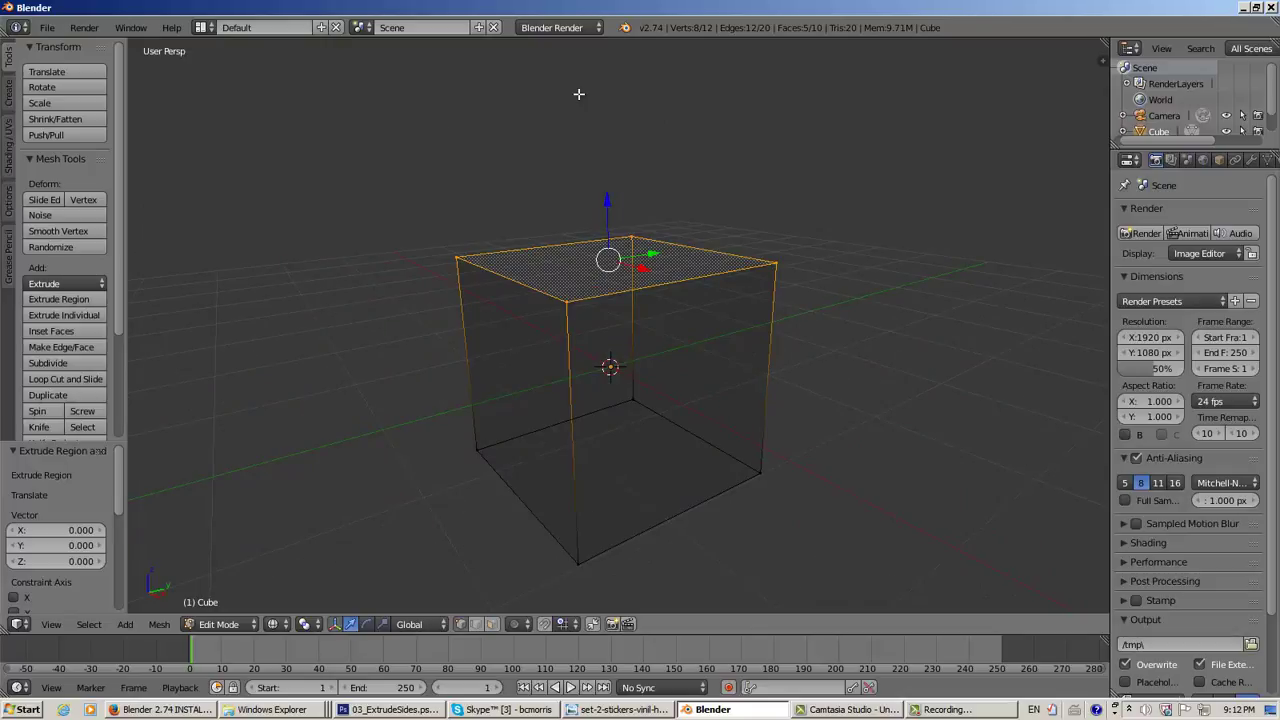
middle_click_drag(621, 110, 607, 118)
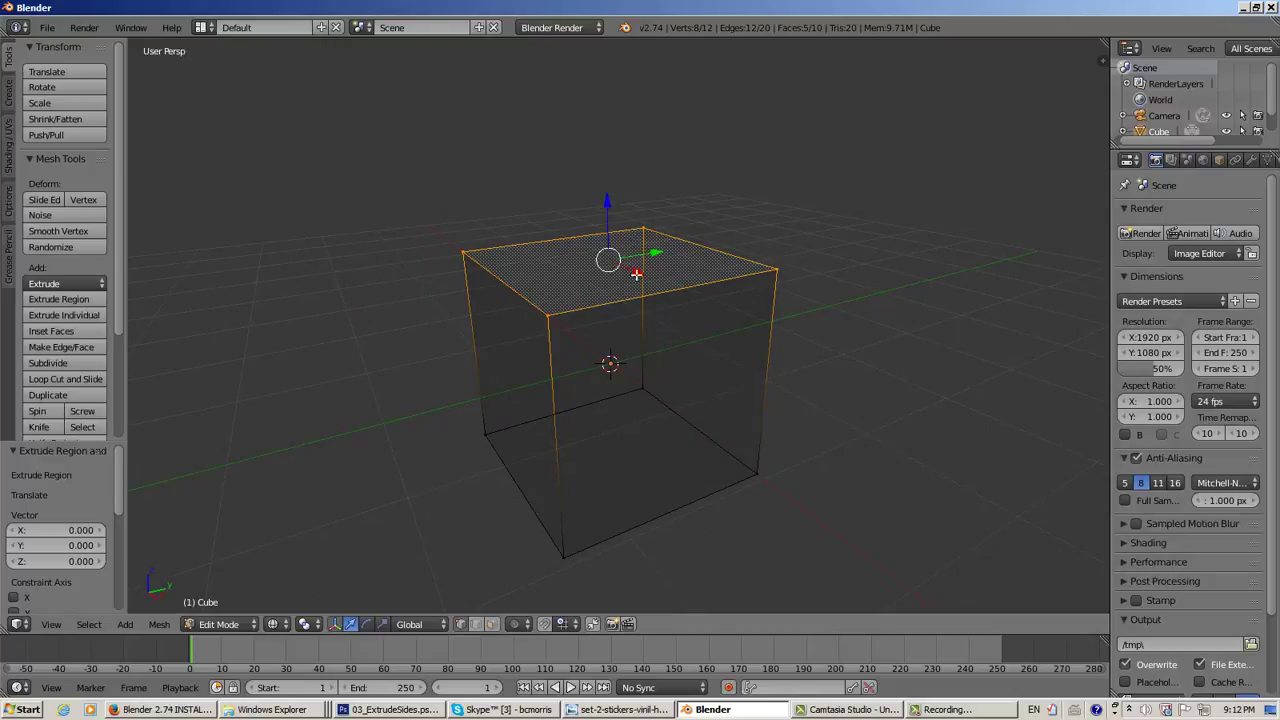
middle_click_drag(566, 409, 587, 410)
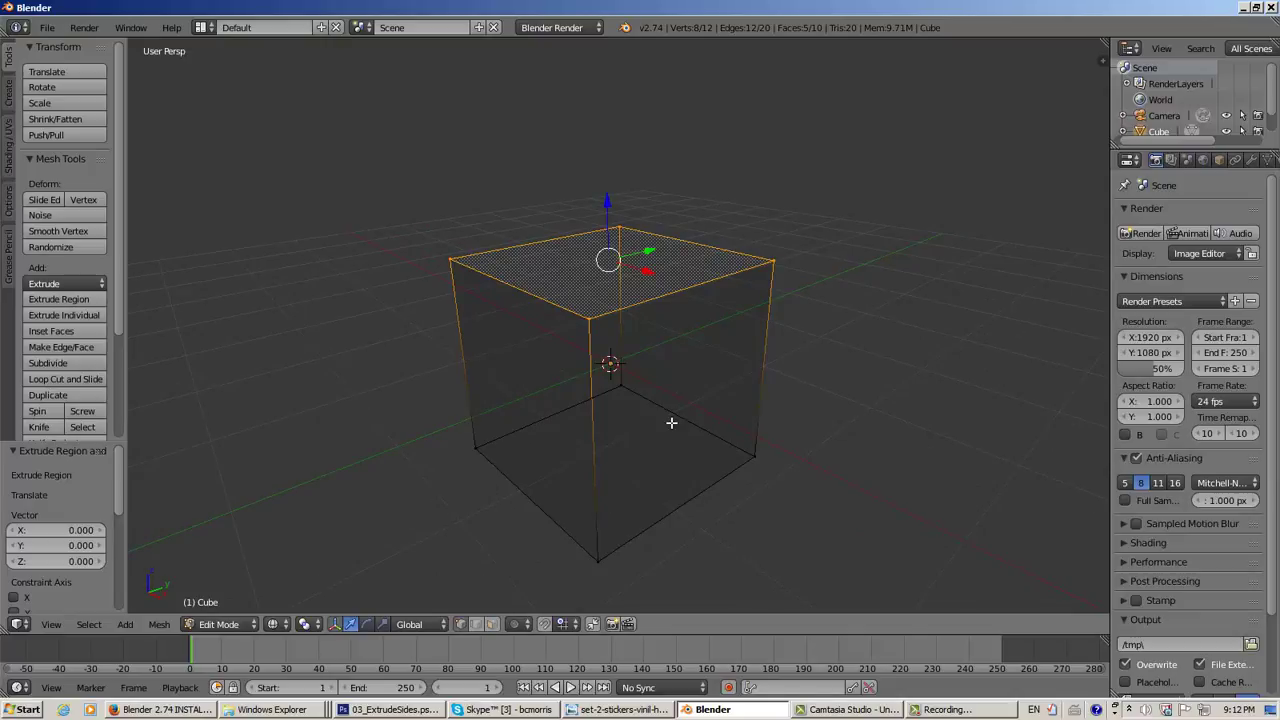
Undo the box selection, the zero-offset extrusion, and the top face selection
key("ctrl+z")
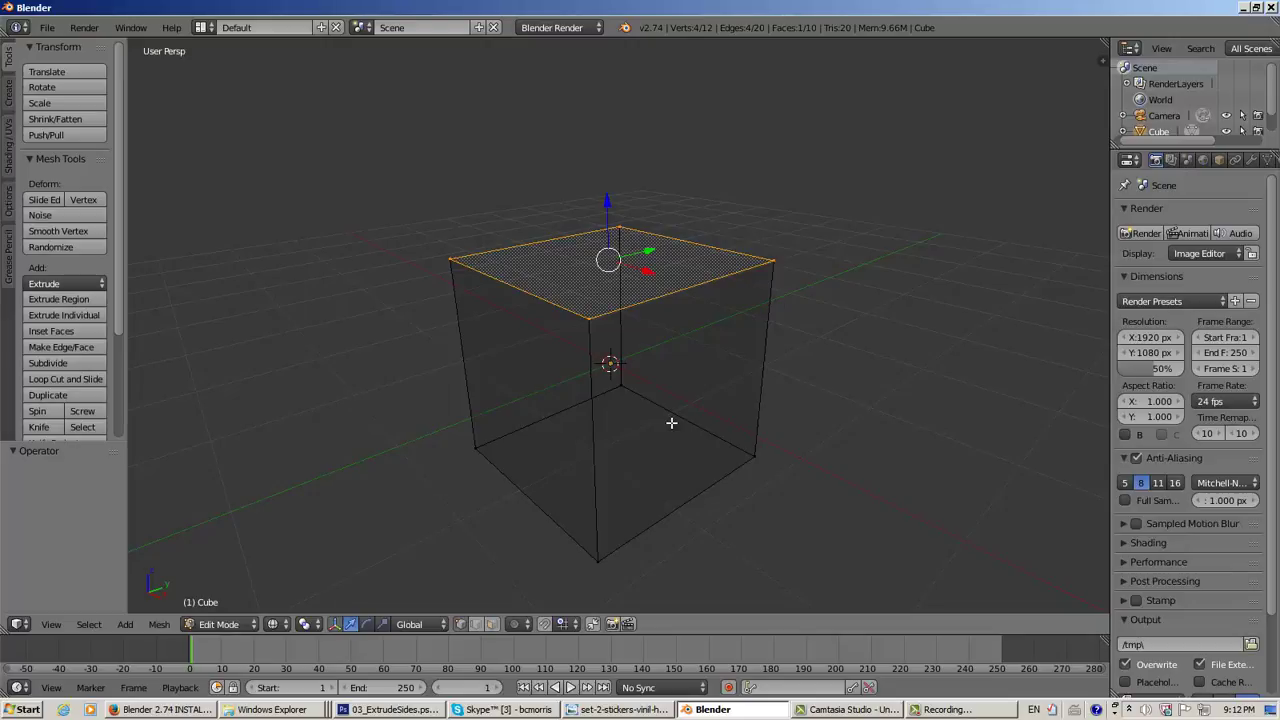
key("3")
key("ctrl+z")
key("ctrl+z")
middle_click_drag(671, 423, 702, 412)
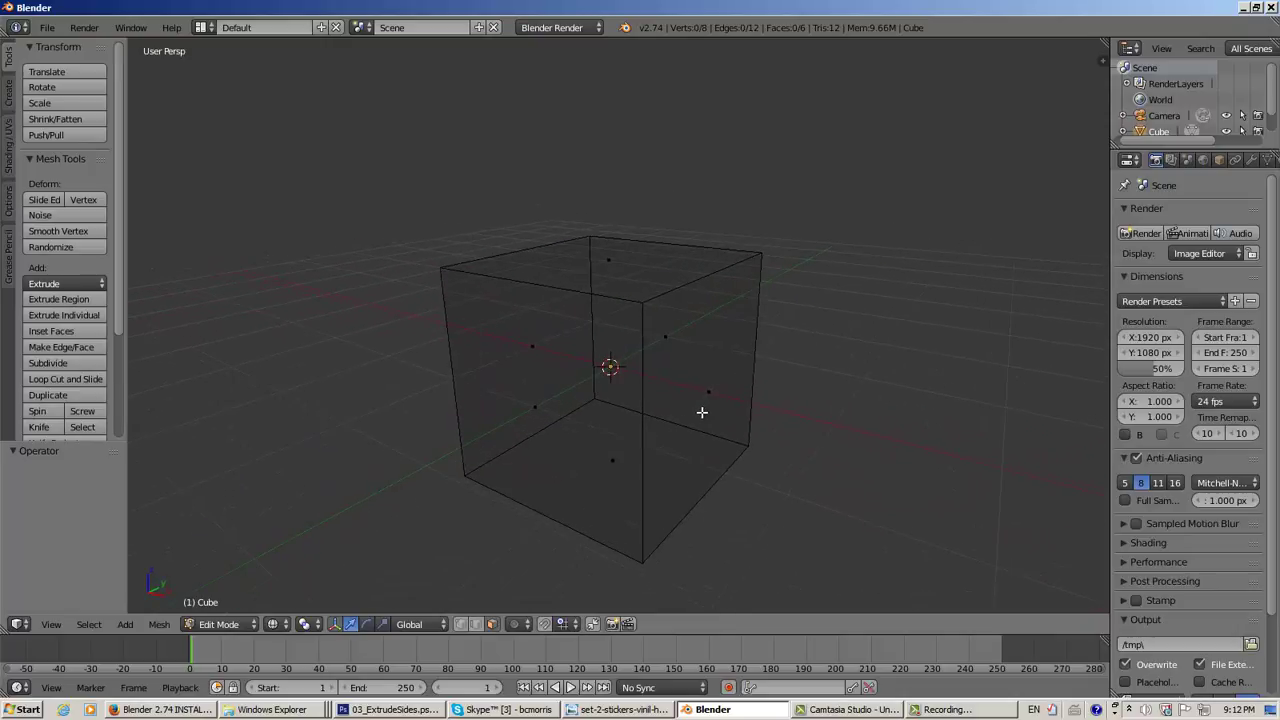
Box-select the cube's top face and check the vertex count of its upper corners in vertex select mode
key("b")
left_click_drag(386, 151, 887, 316)
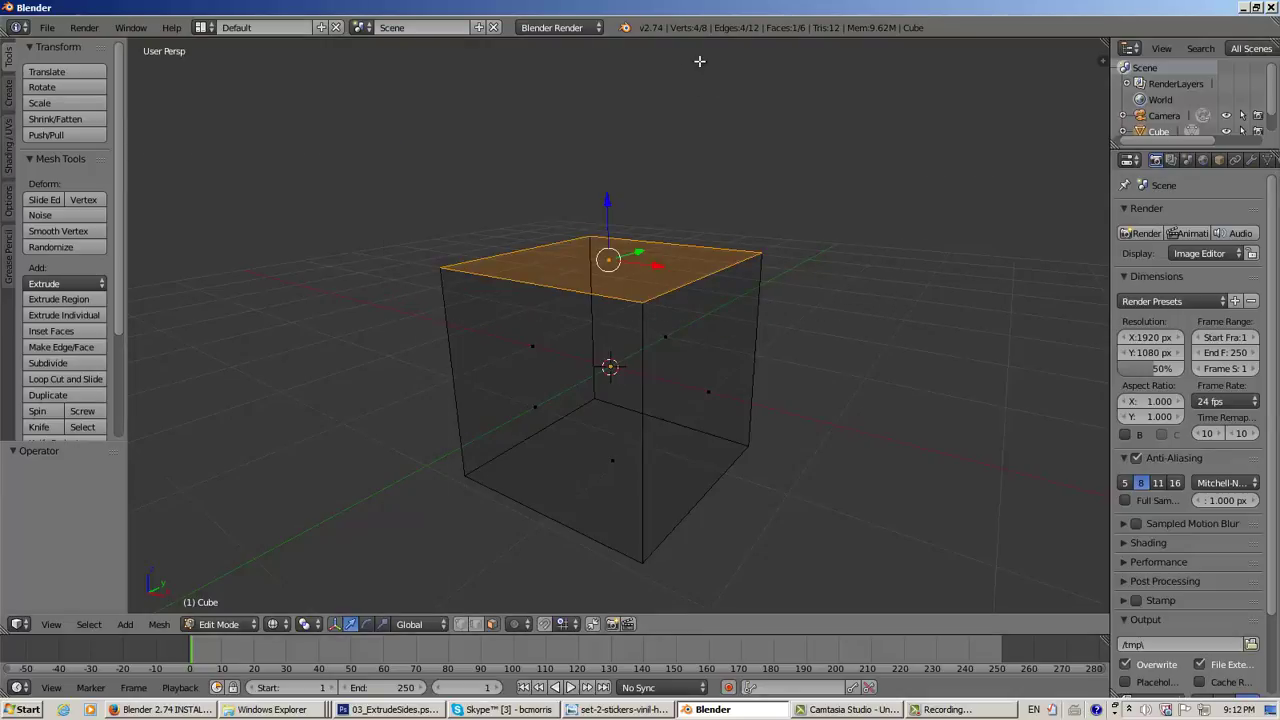
left_click(460, 624)
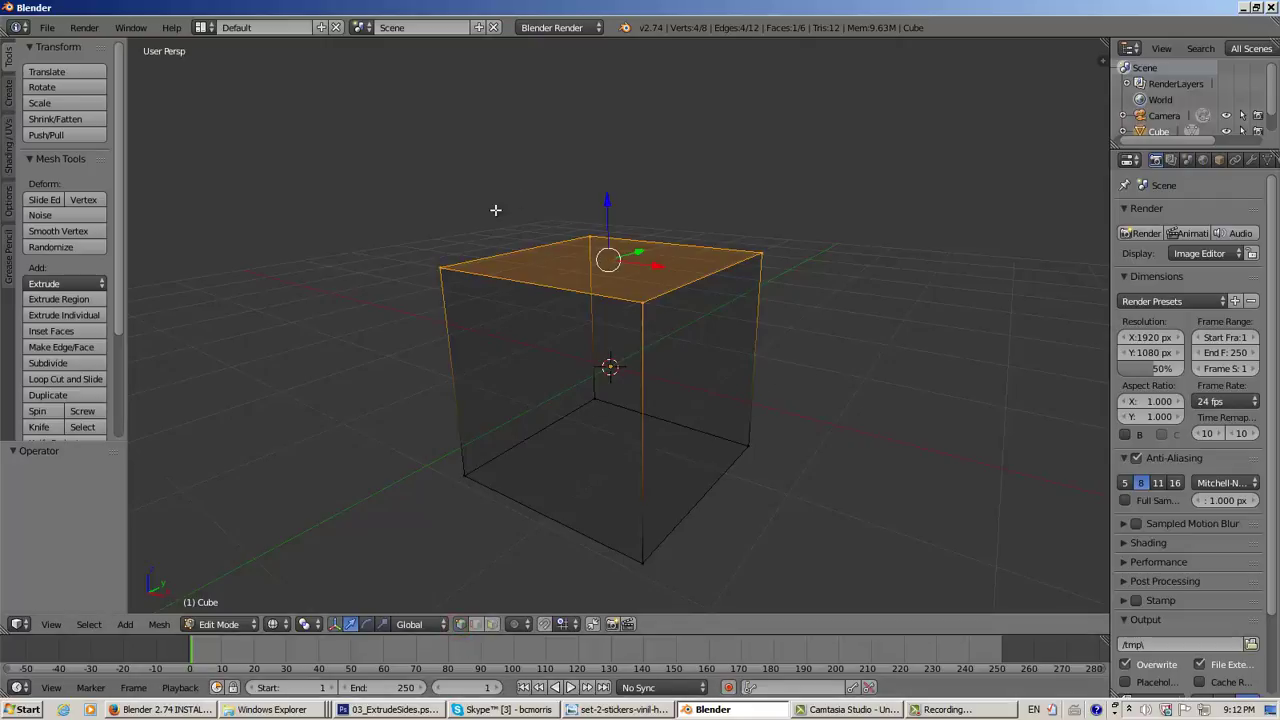
left_click_drag(334, 131, 882, 330)
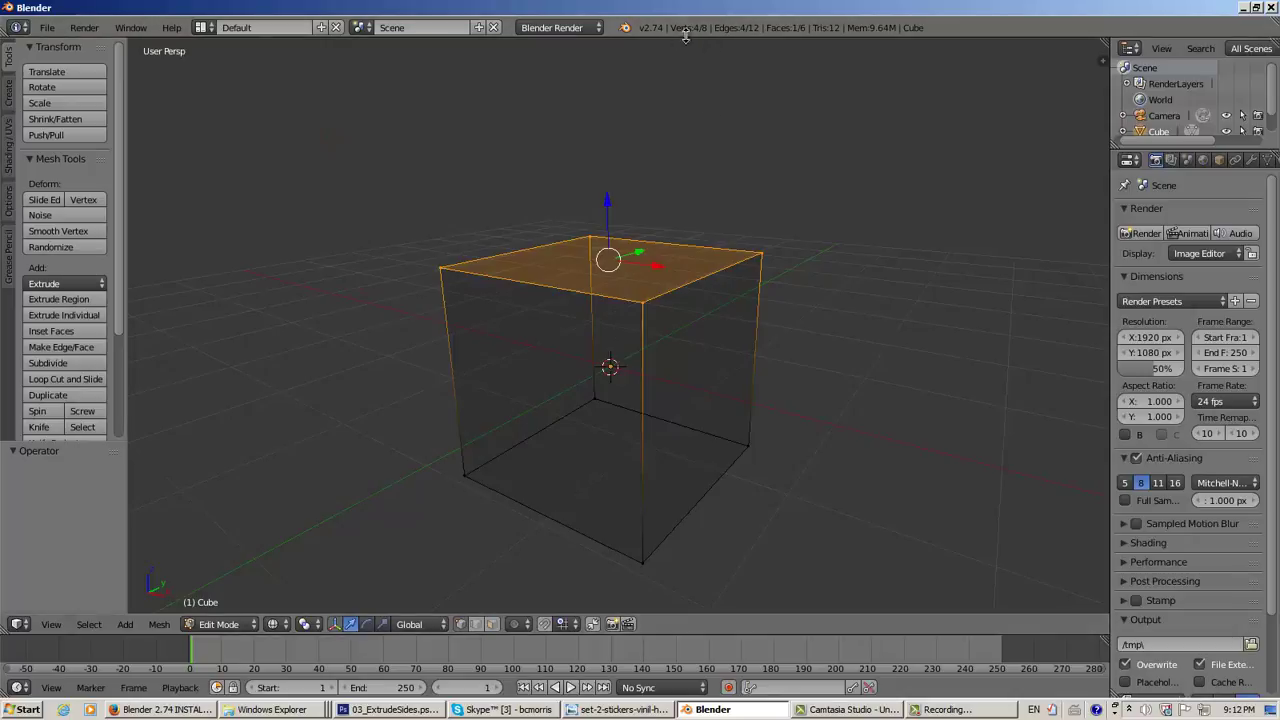
mouse_move(780, 263)
middle_mouse_down()
mouse_move(780, 294)
mouse_move(734, 311)
mouse_move(823, 283)
mouse_move(811, 243)
mouse_move(811, 283)
mouse_move(790, 277)
middle_mouse_up()
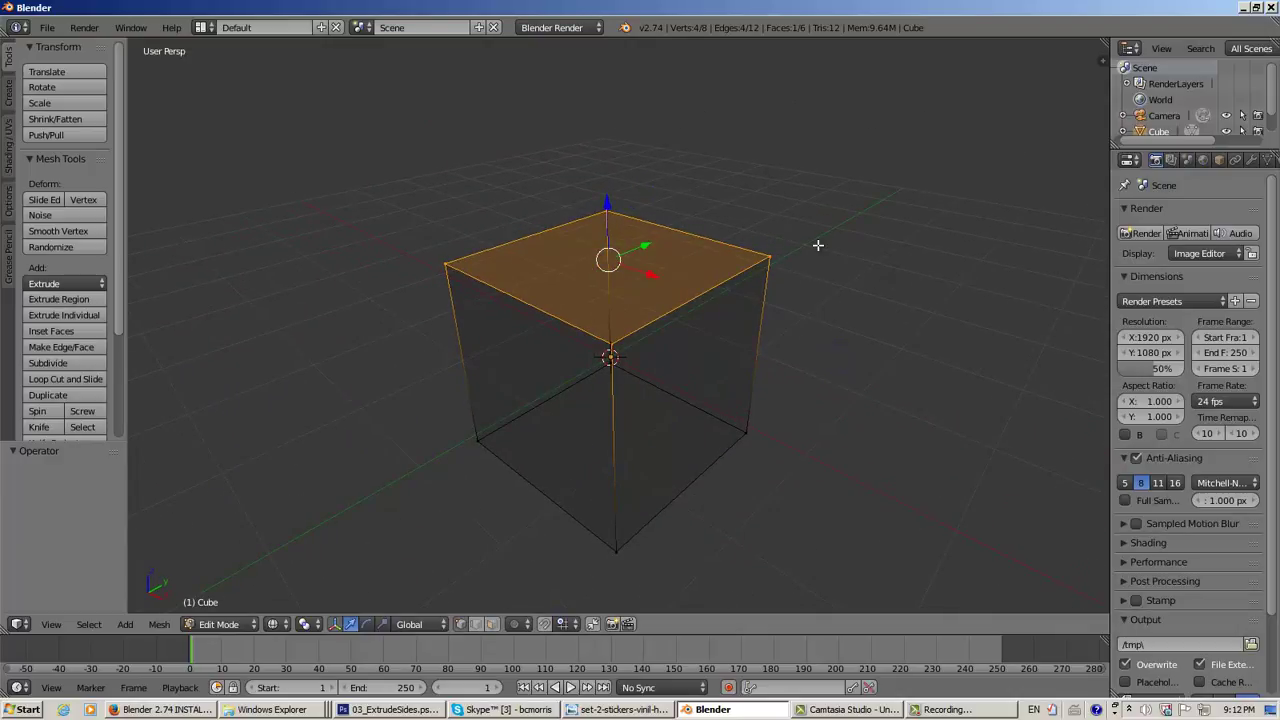
Deselect everything and box-select a single upper corner of the cube to check it for duplicate vertices
key("a")
key("b")
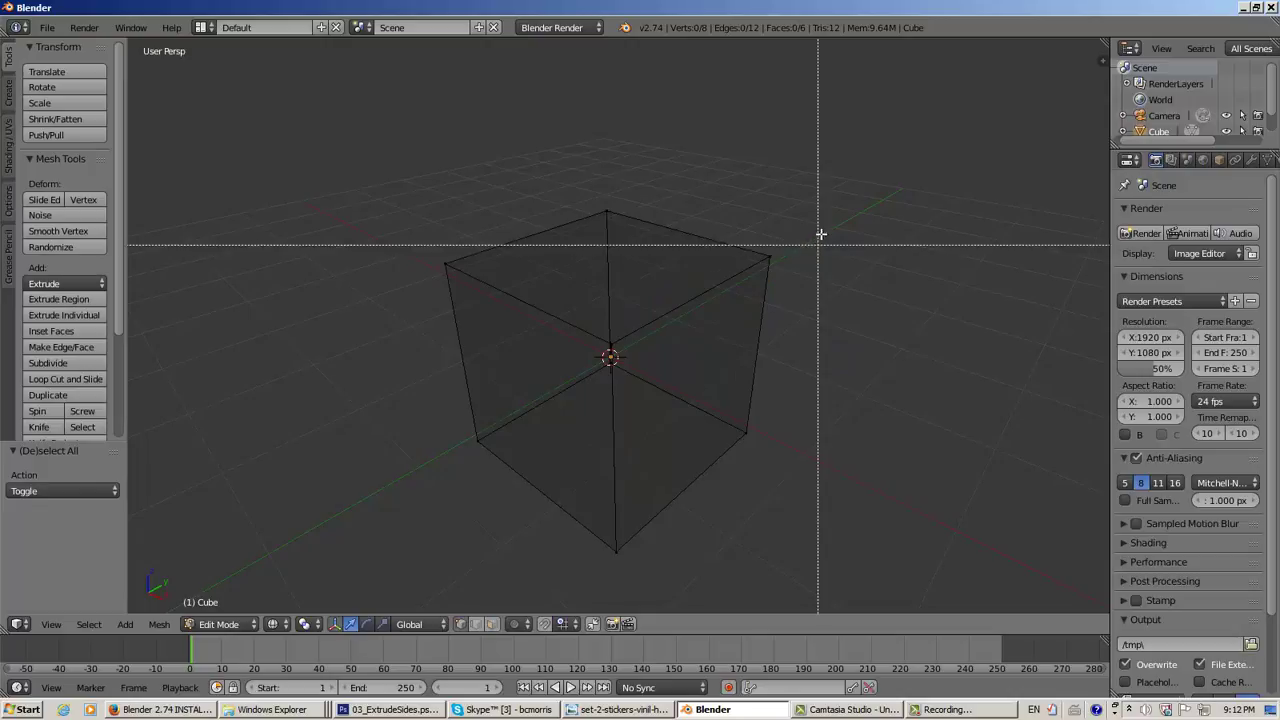
left_click_drag(831, 215, 748, 289)
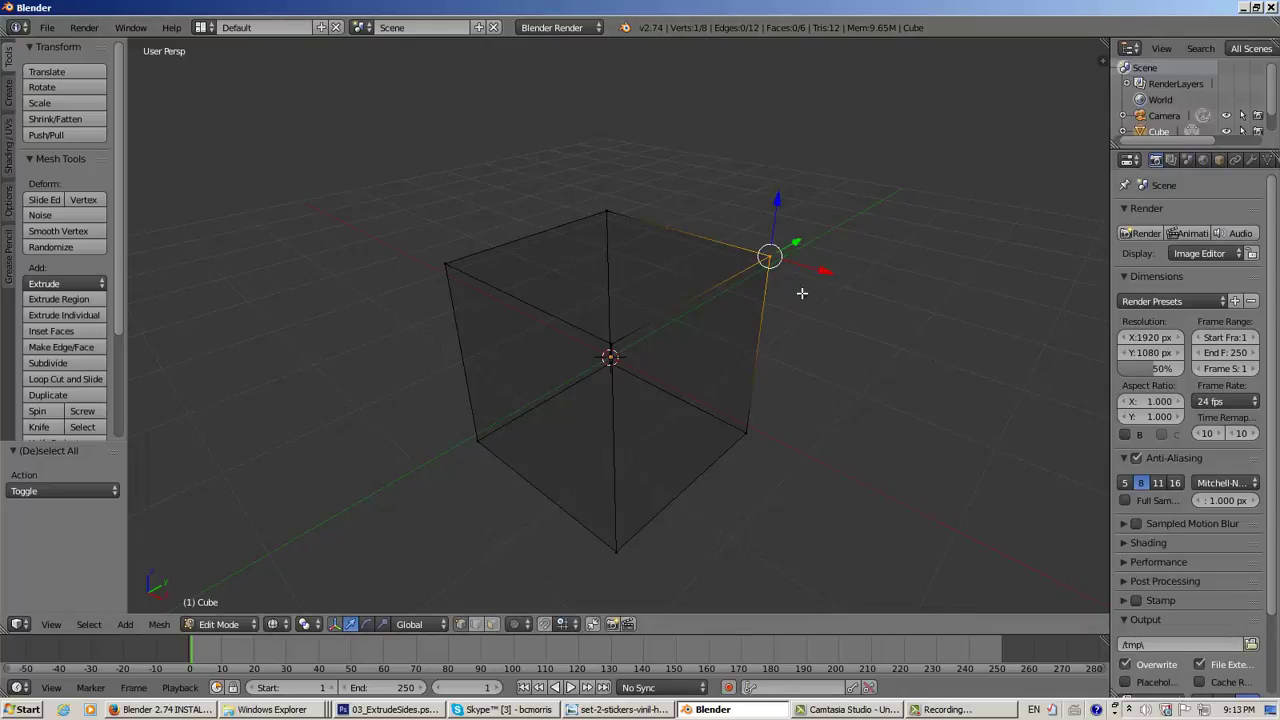
Extrude the cube's top face upward about 1.05 units as a region and undo the extrusion
left_click(491, 625)
right_click(610, 259)
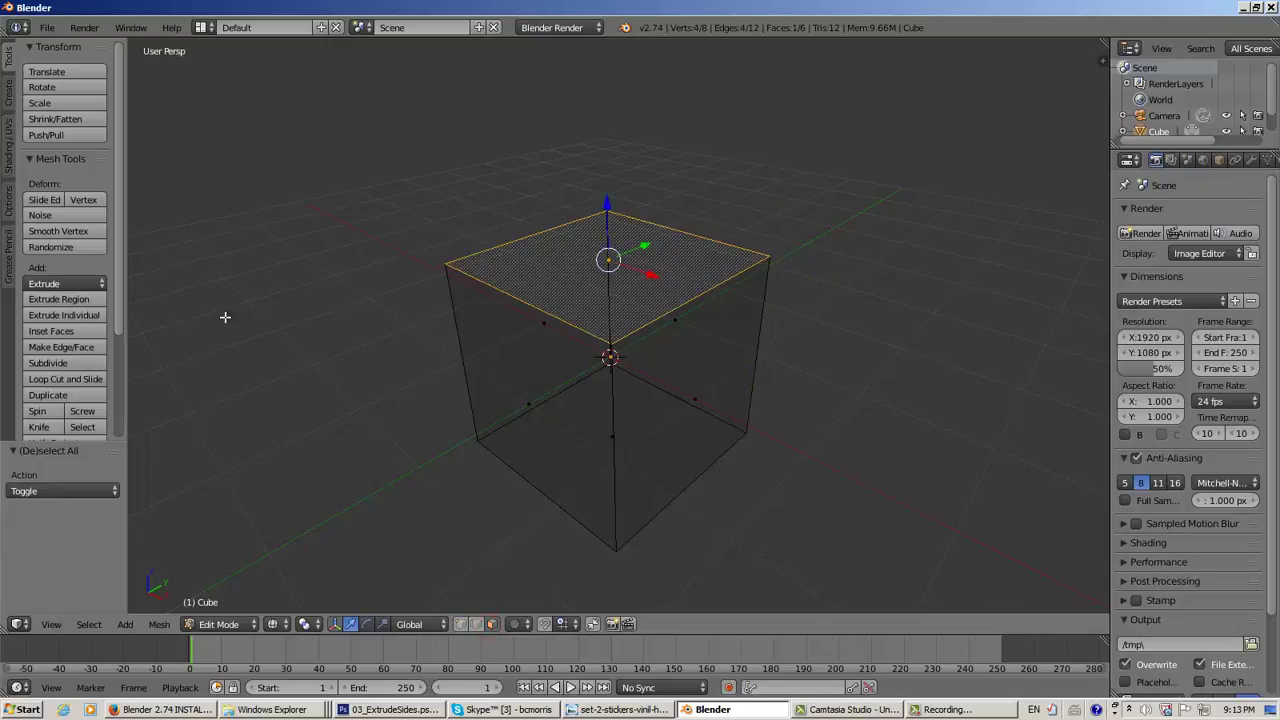
left_click(45, 284)
left_click(62, 298)
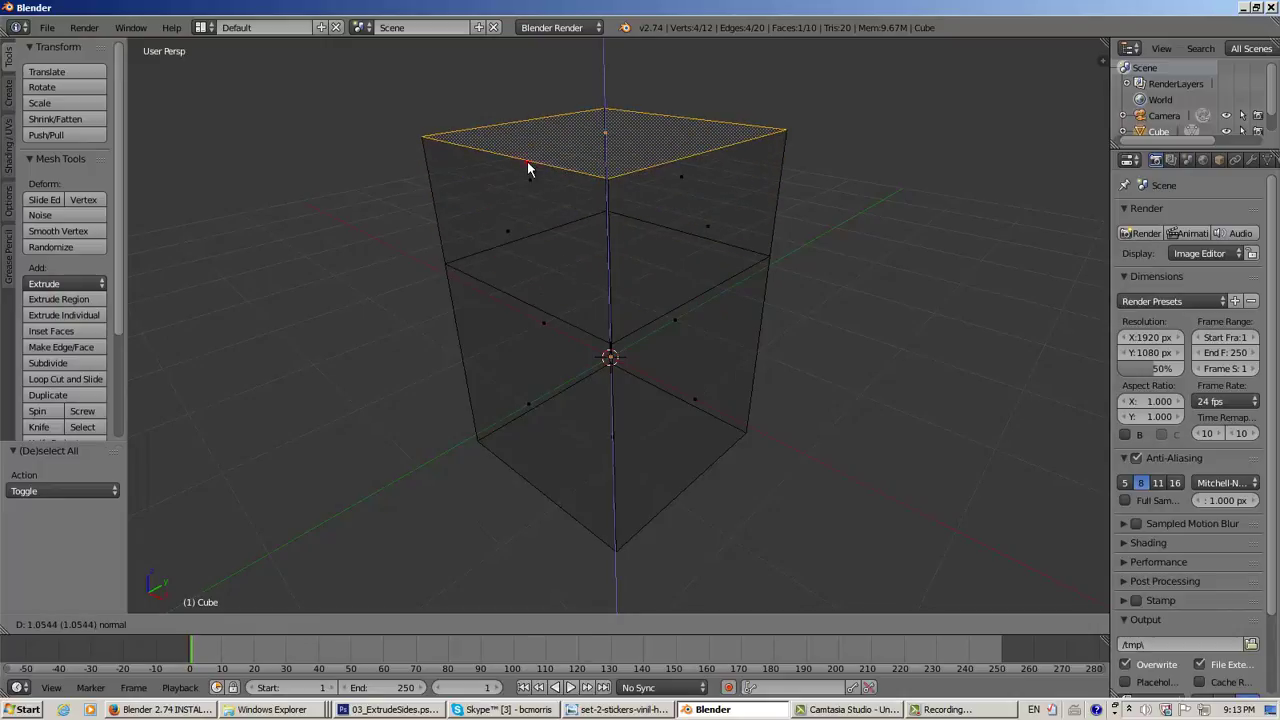
left_click(528, 163)
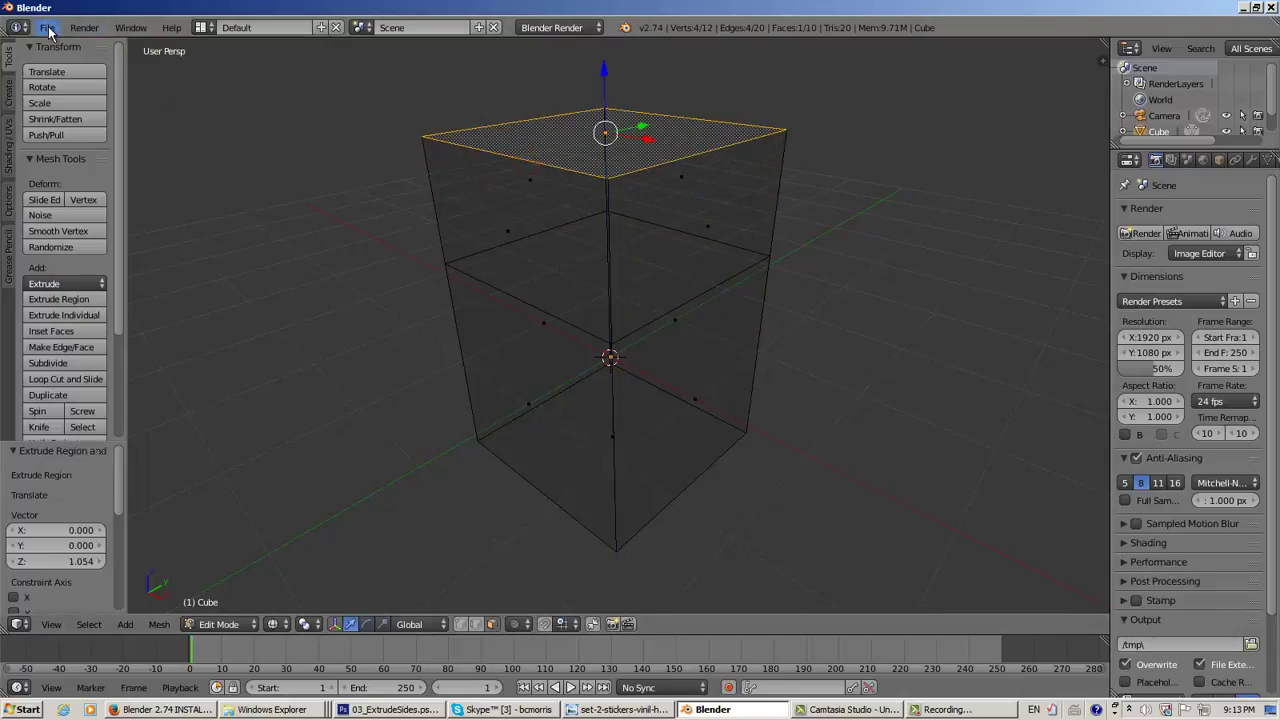
key("ctrl+z")
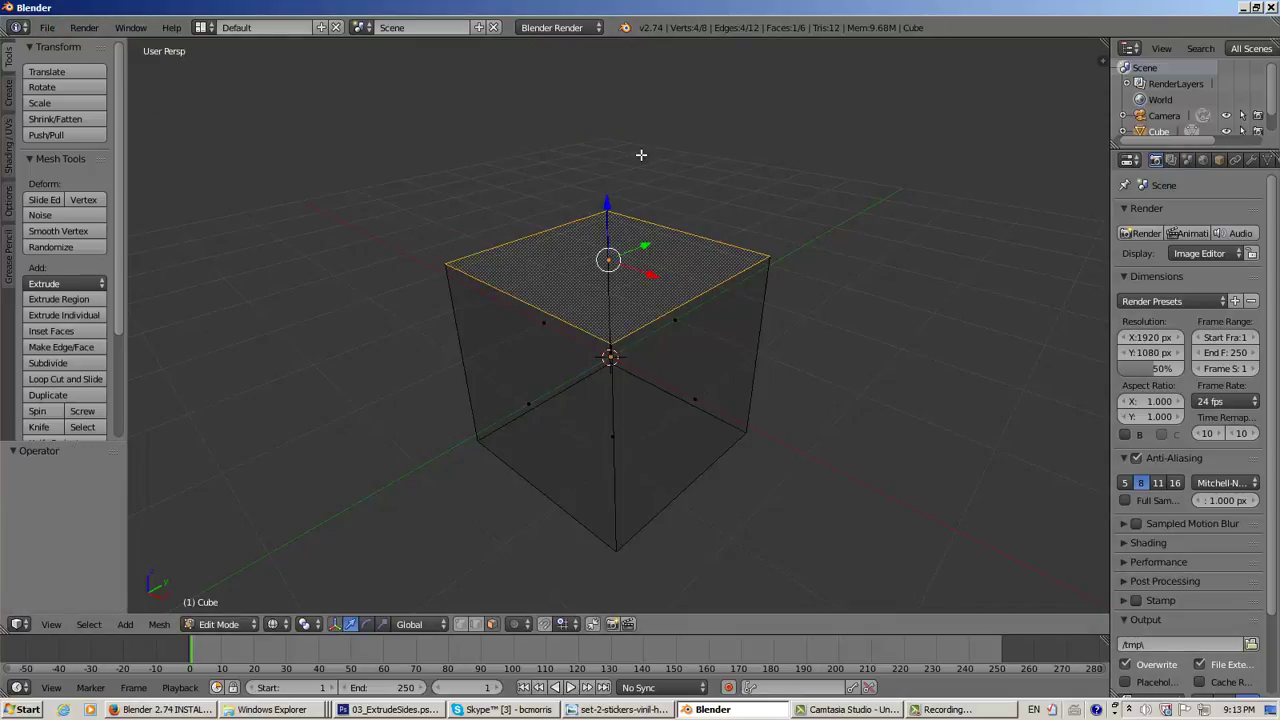
Start another extrusion of the top face, cancel its movement, inspect the overlapping geometry, and undo the extrusion
middle_click_drag(487, 344, 490, 317)
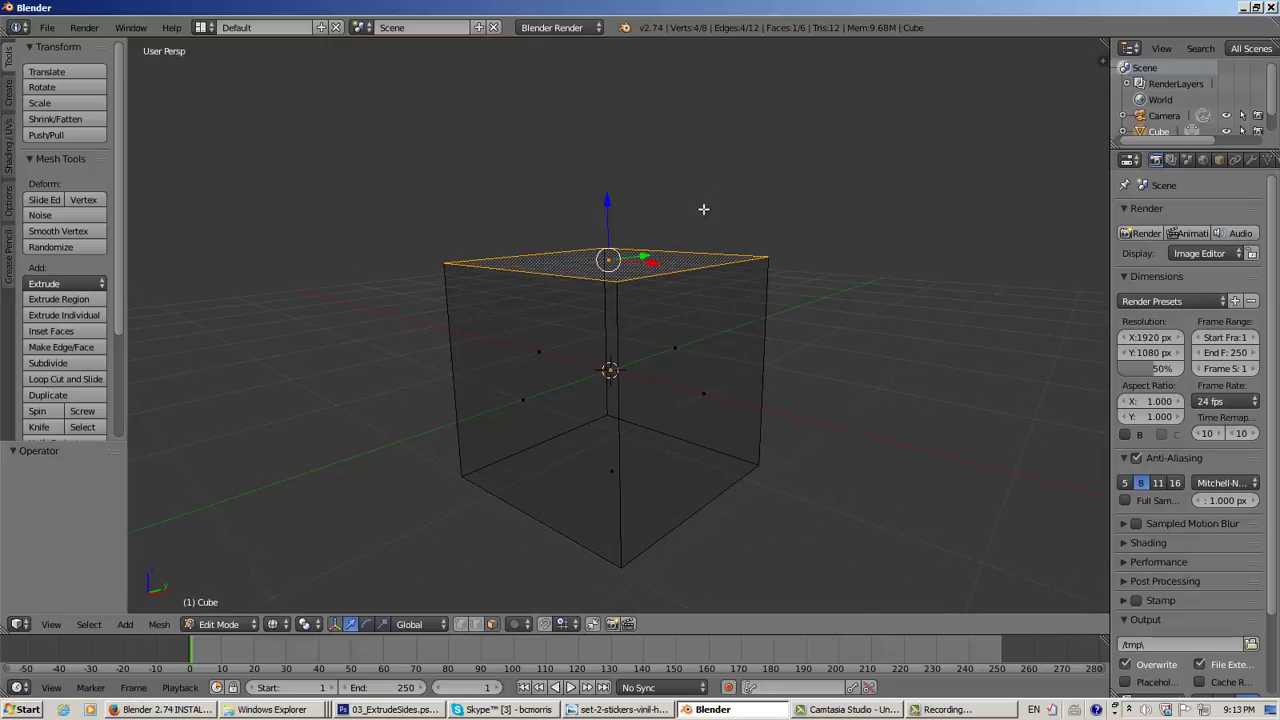
middle_click_drag(703, 209, 697, 220)
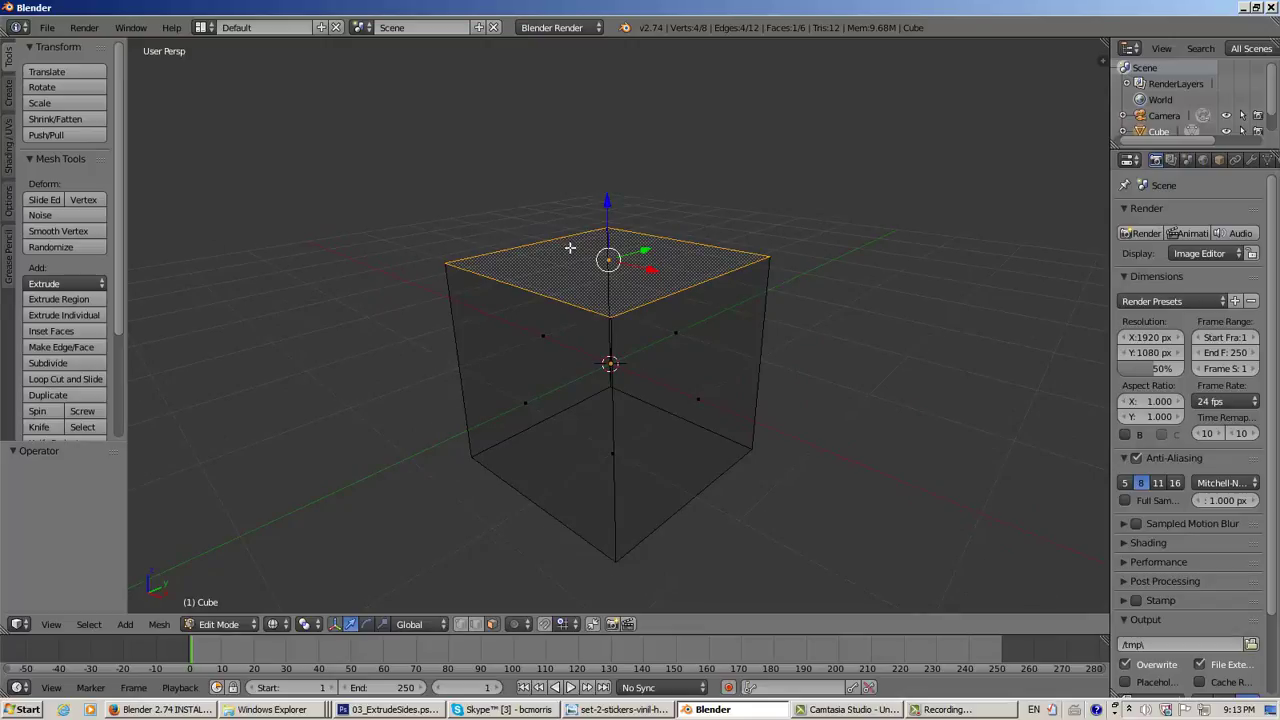
key("e")
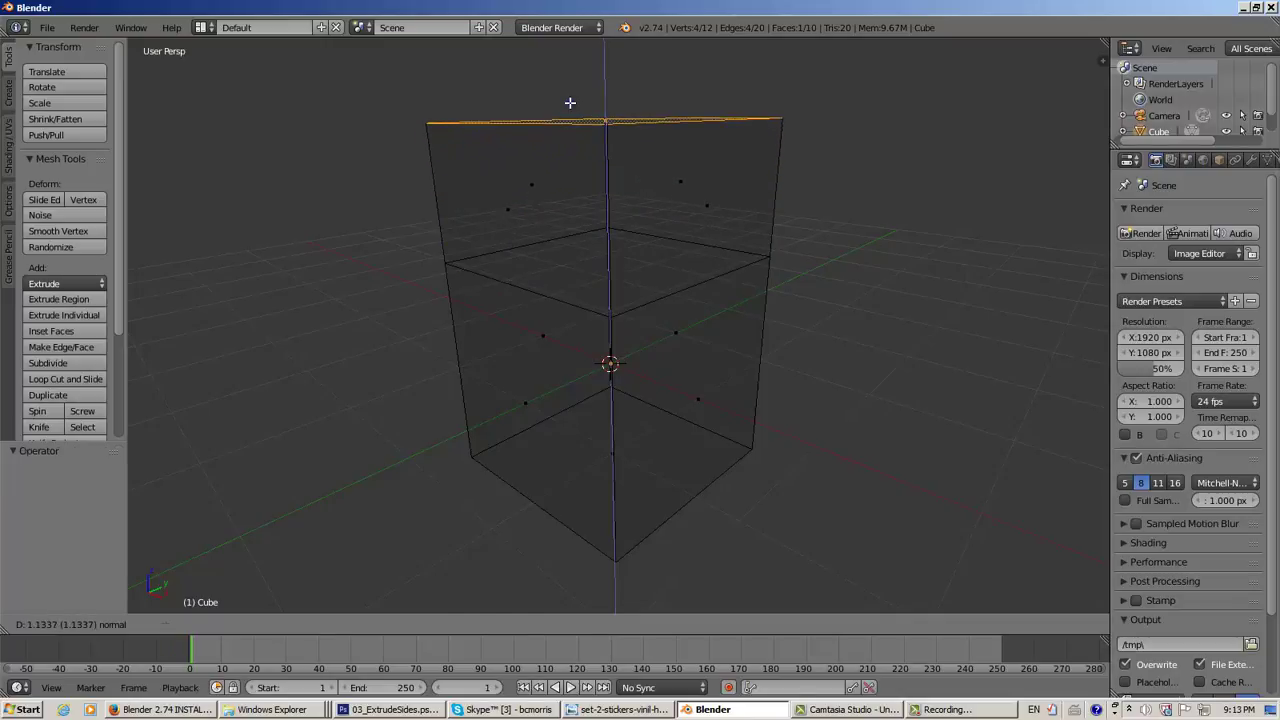
right_click(570, 104)
mouse_move(546, 208)
middle_mouse_down()
mouse_move(551, 183)
mouse_move(548, 202)
middle_mouse_up()
scroll(540, 217, "up", 1)
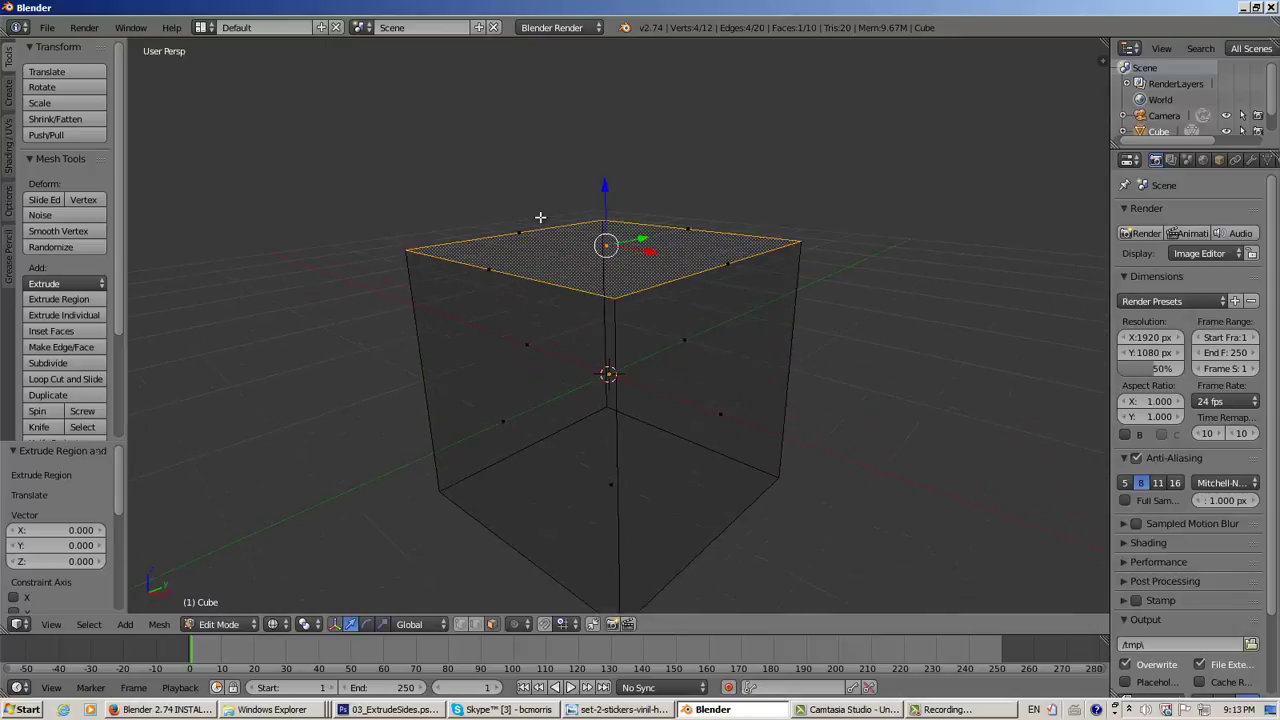
middle_click_drag(531, 189, 691, 181)
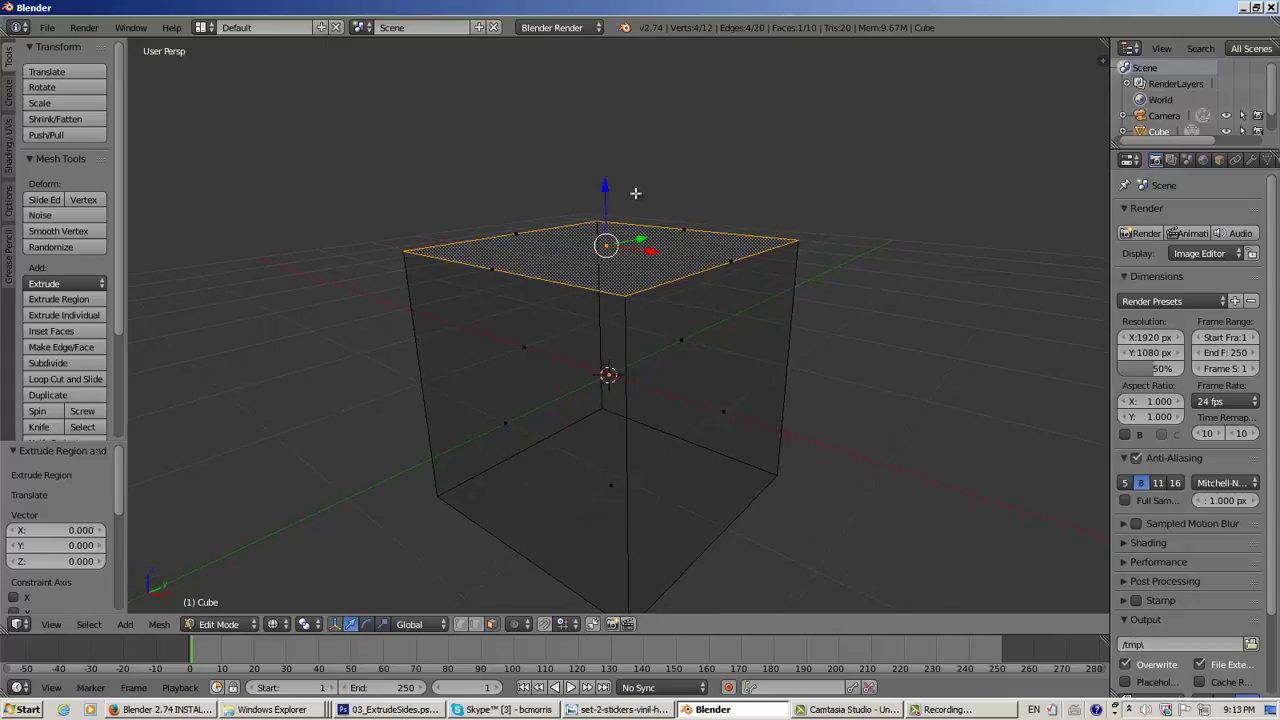
key("ctrl+z")
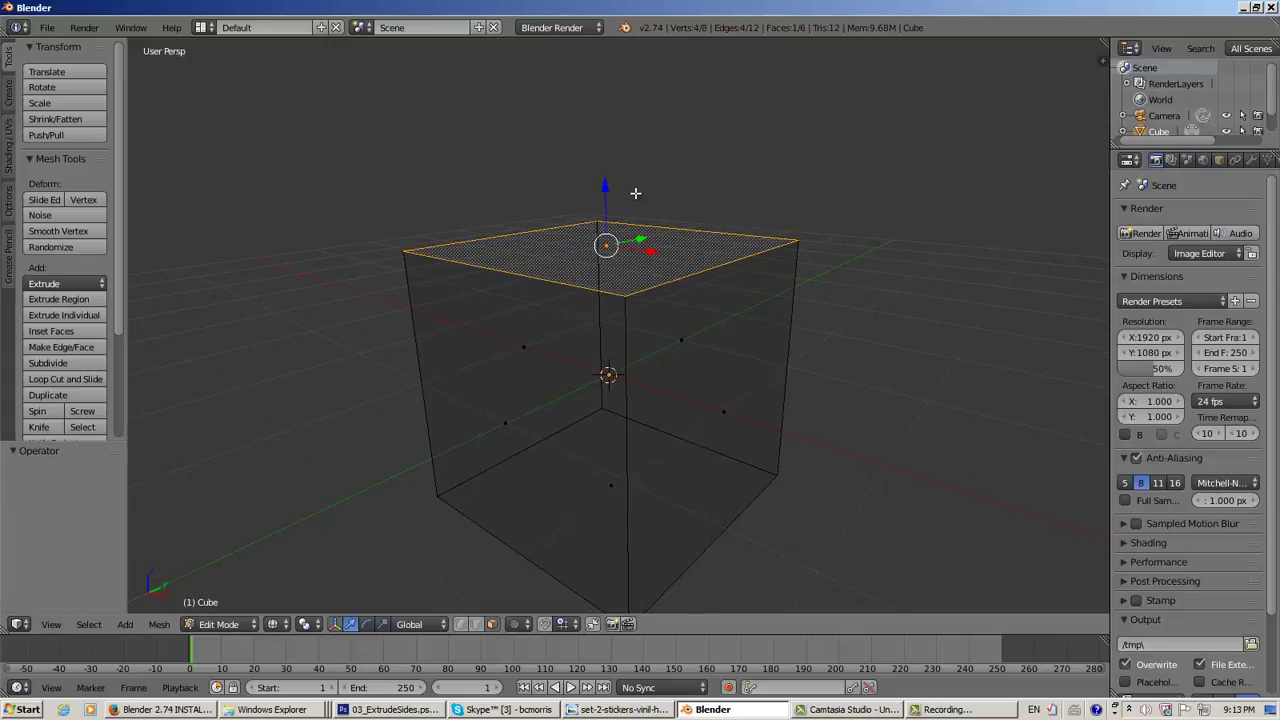
Box-select the cube's four upper corners in vertex select mode and check the vertex count for duplicates
middle_click_drag(537, 250, 507, 241)
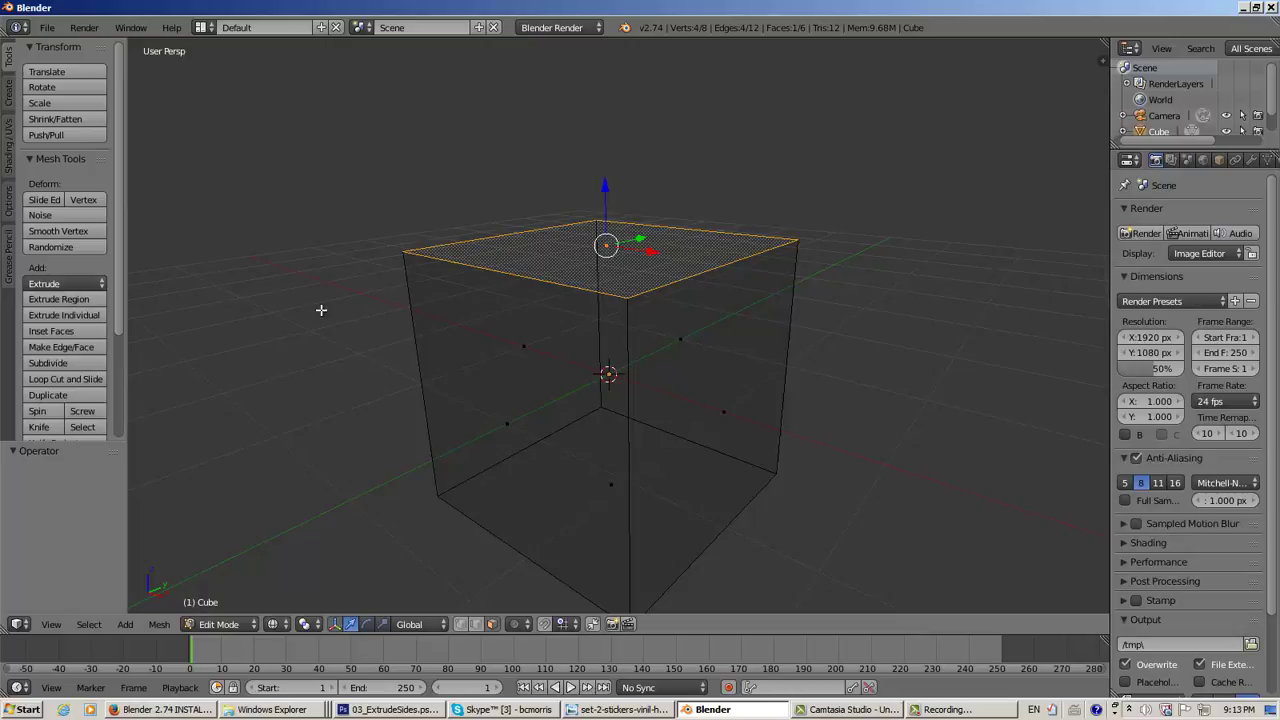
key("b")
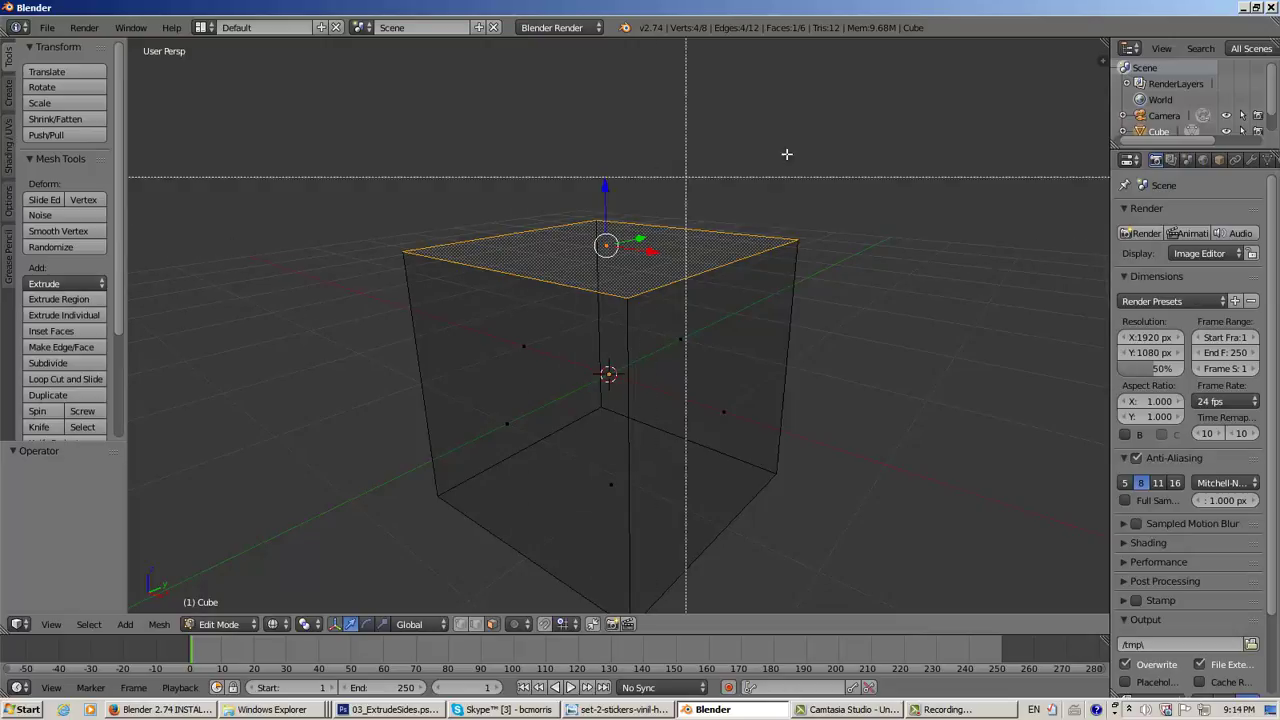
left_click_drag(858, 165, 316, 312)
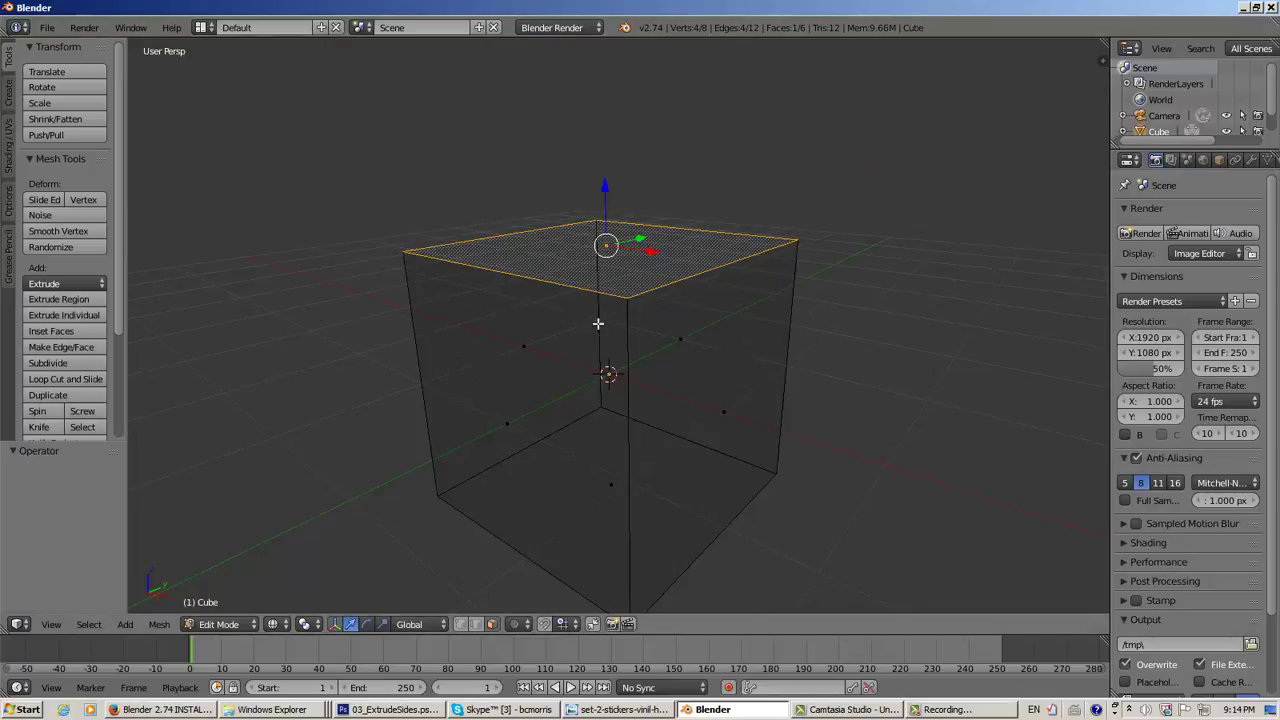
left_click(476, 624)
left_click(459, 627)
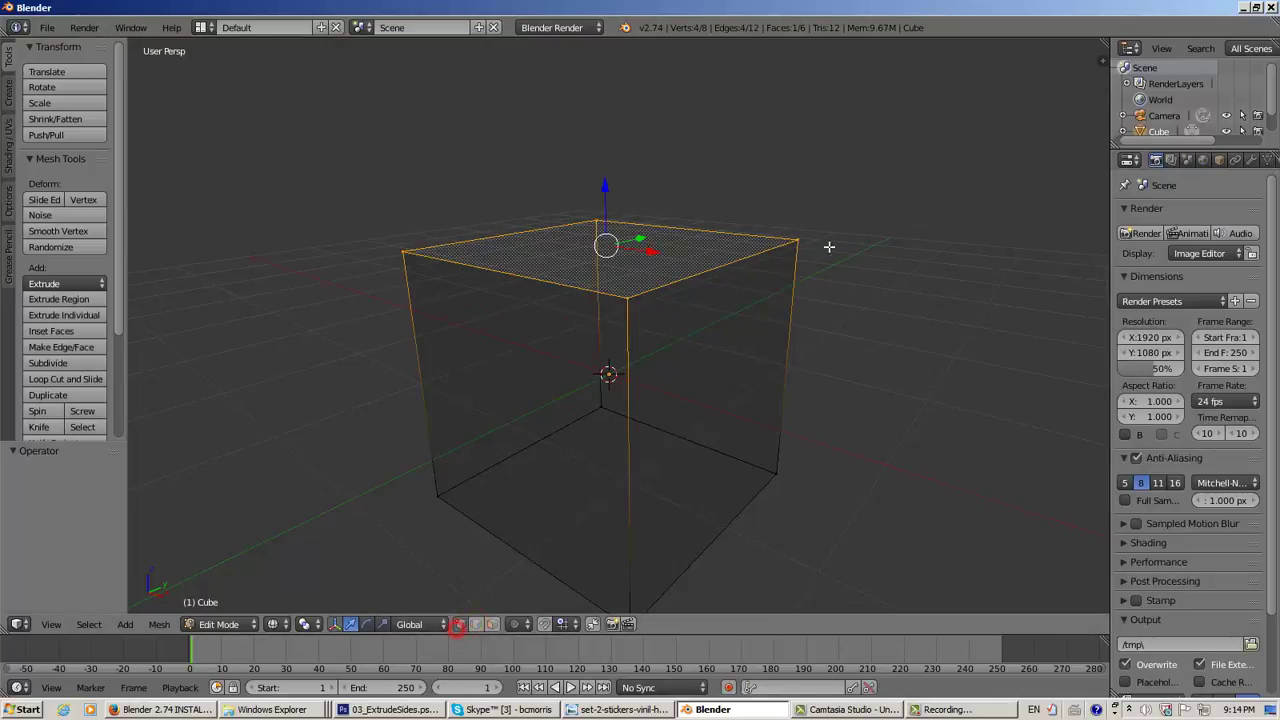
key("a")
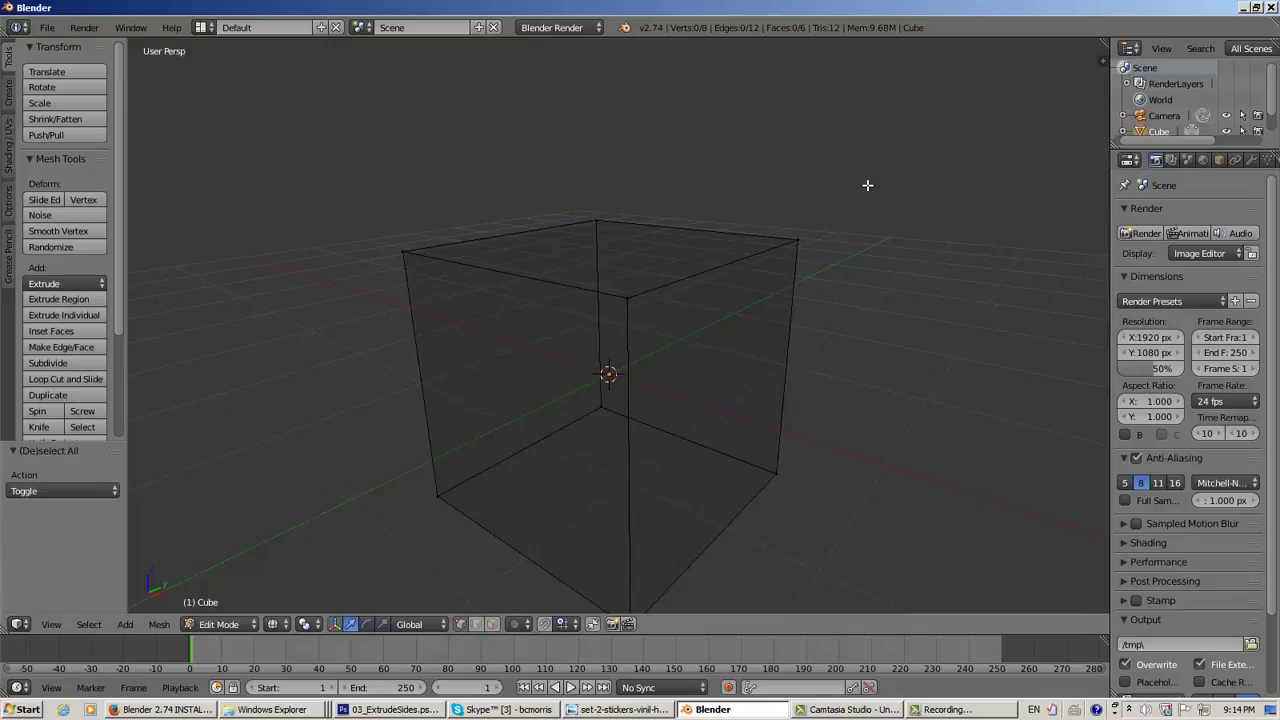
key("b")
left_click_drag(871, 158, 313, 321)
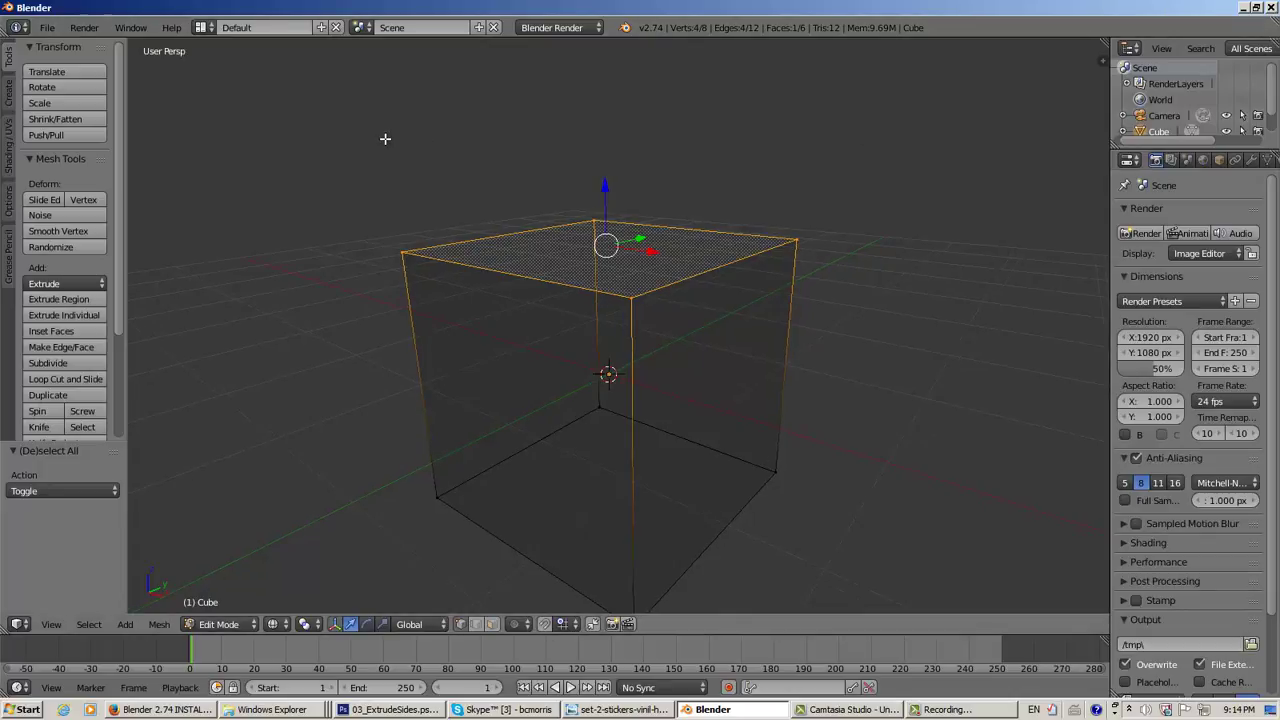
Open the recent file 02_Feet.blend
scroll(388, 148, "down", 2)
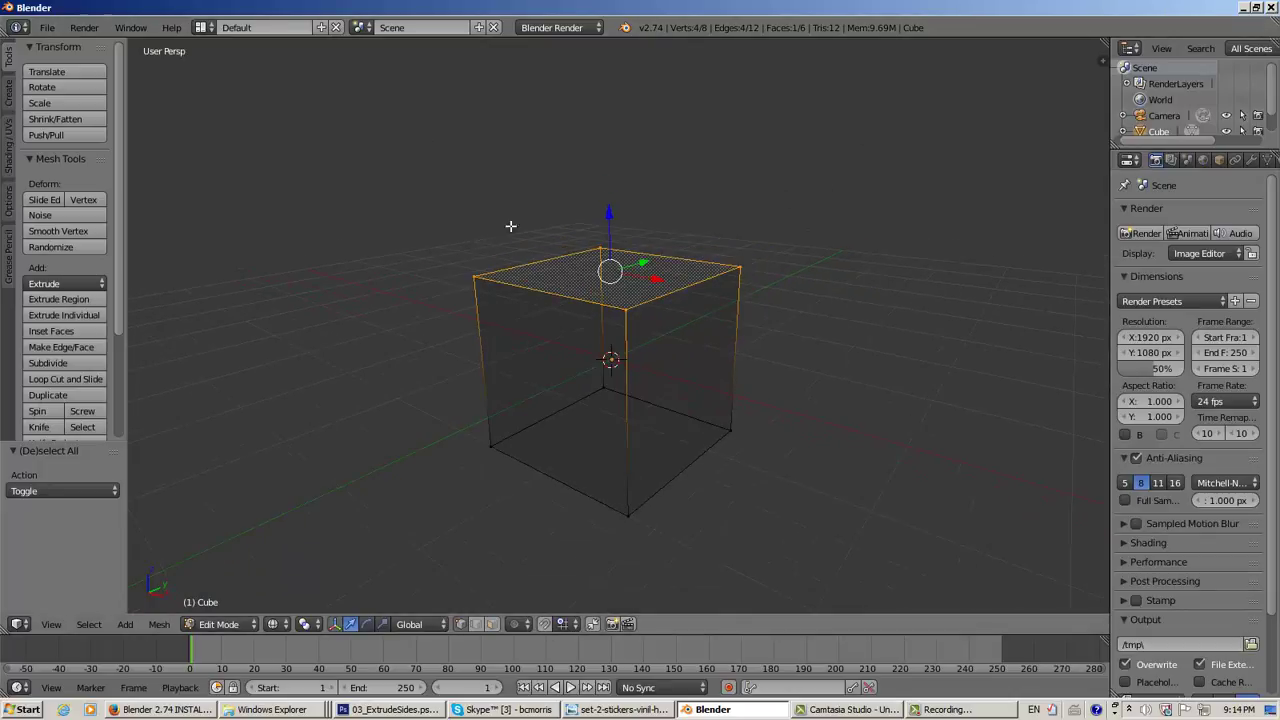
left_click(47, 28)
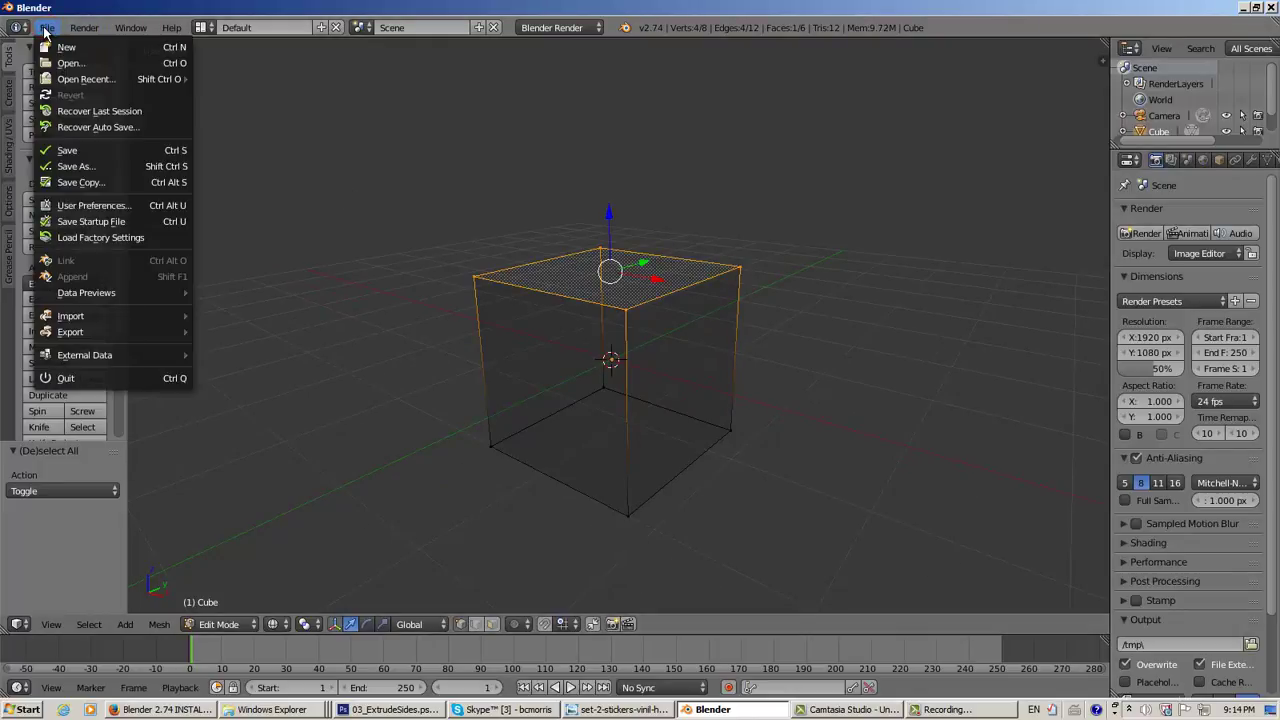
mouse_move(68, 85)
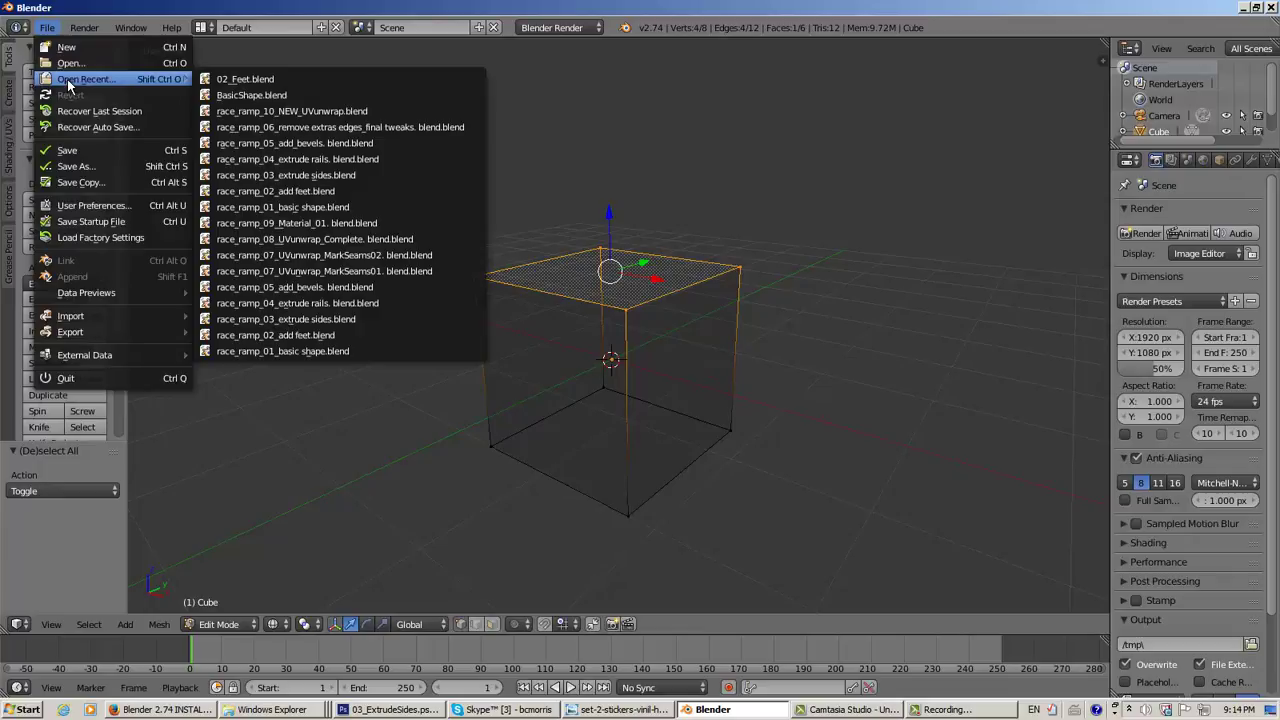
left_click(276, 82)
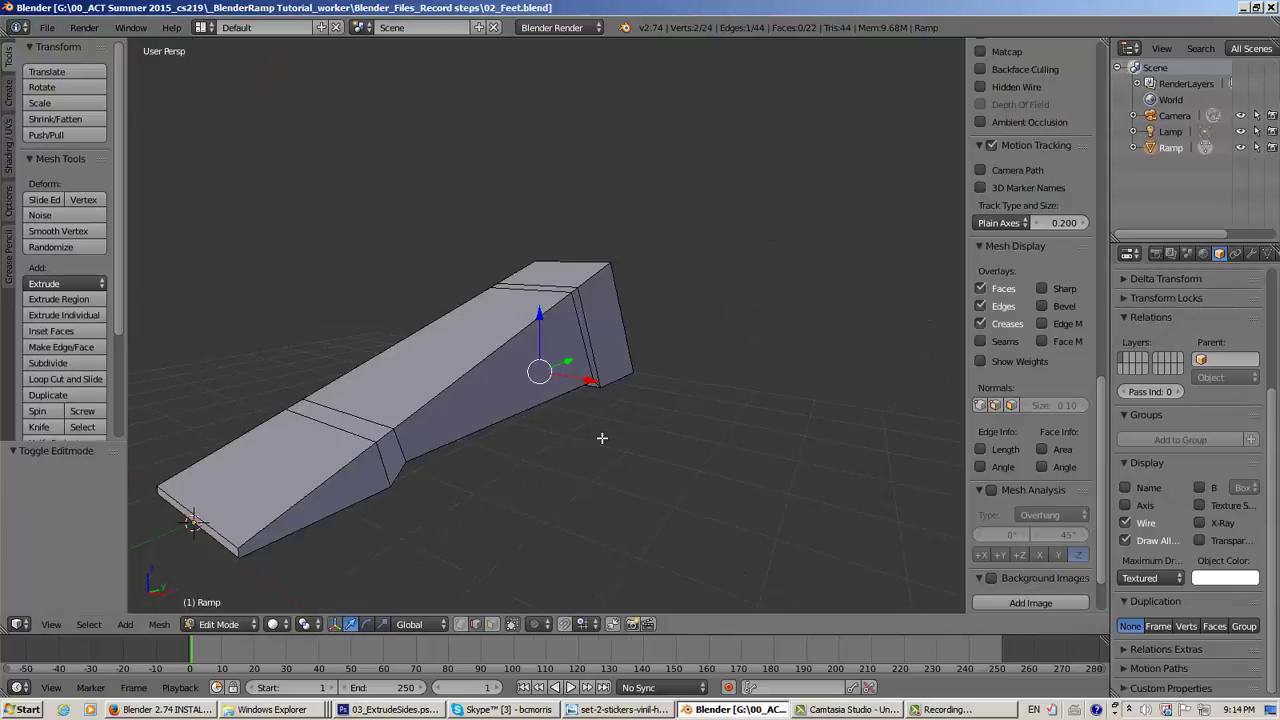
Compare the ramp with the widened sides in the 03_ExtrudeSides.psd reference in Photoshop and return to Blender
middle_click_drag(600, 437, 743, 426)
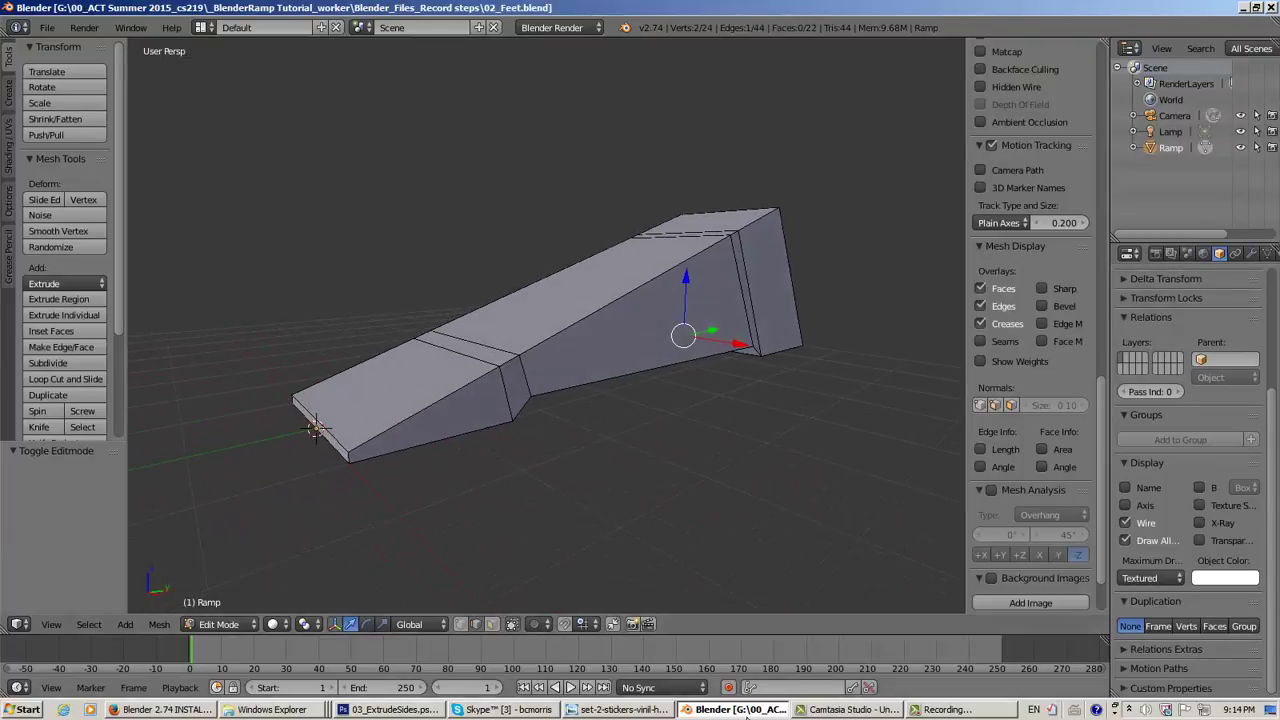
left_click(378, 710)
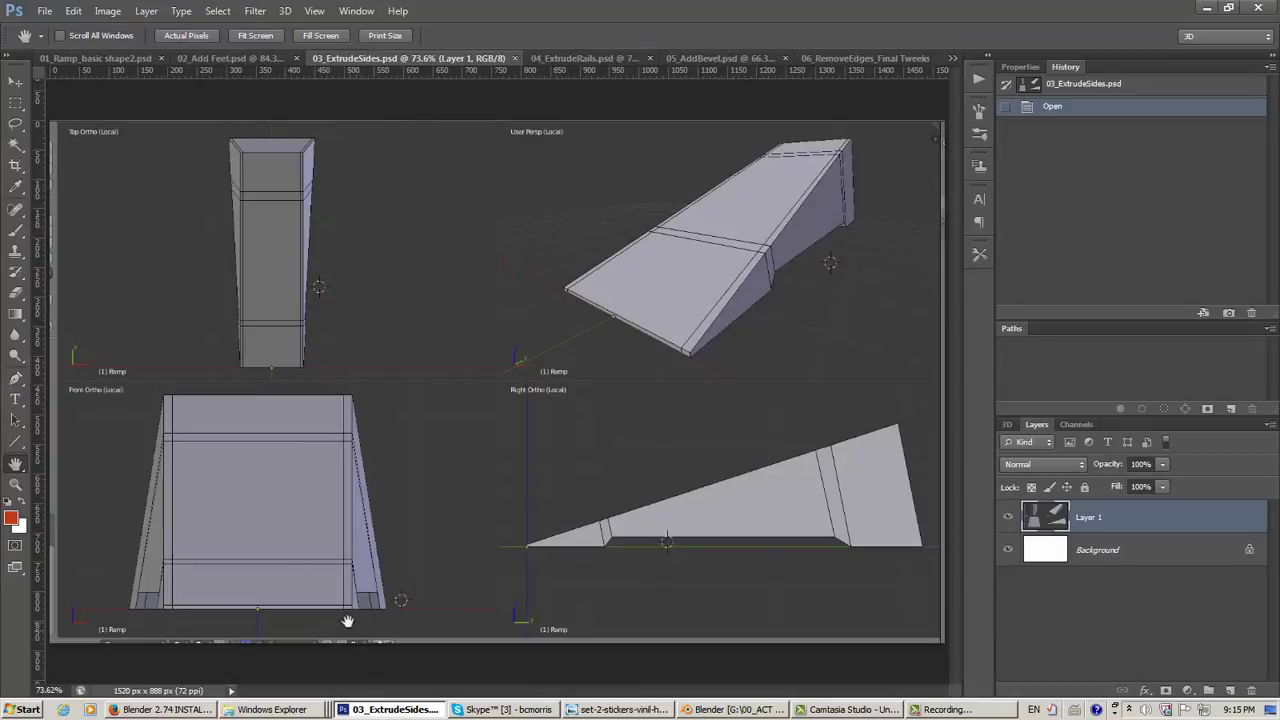
left_click(1207, 8)
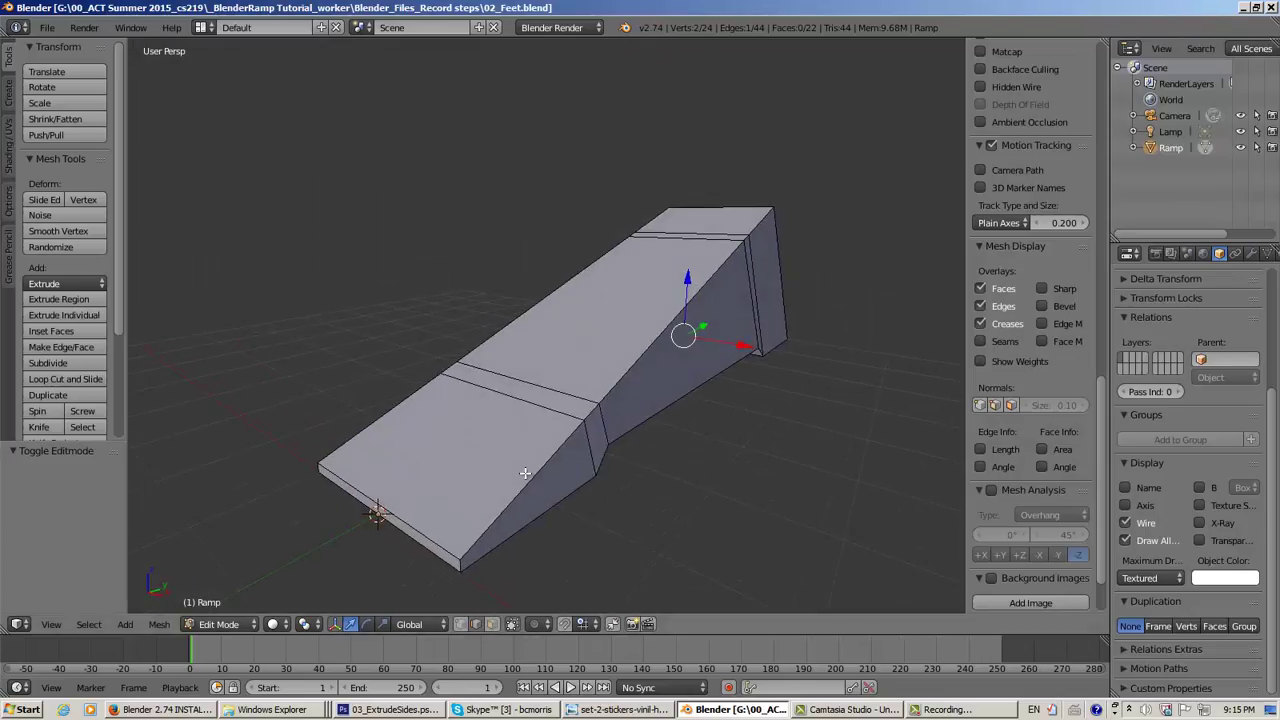
middle_click_drag(525, 473, 451, 489)
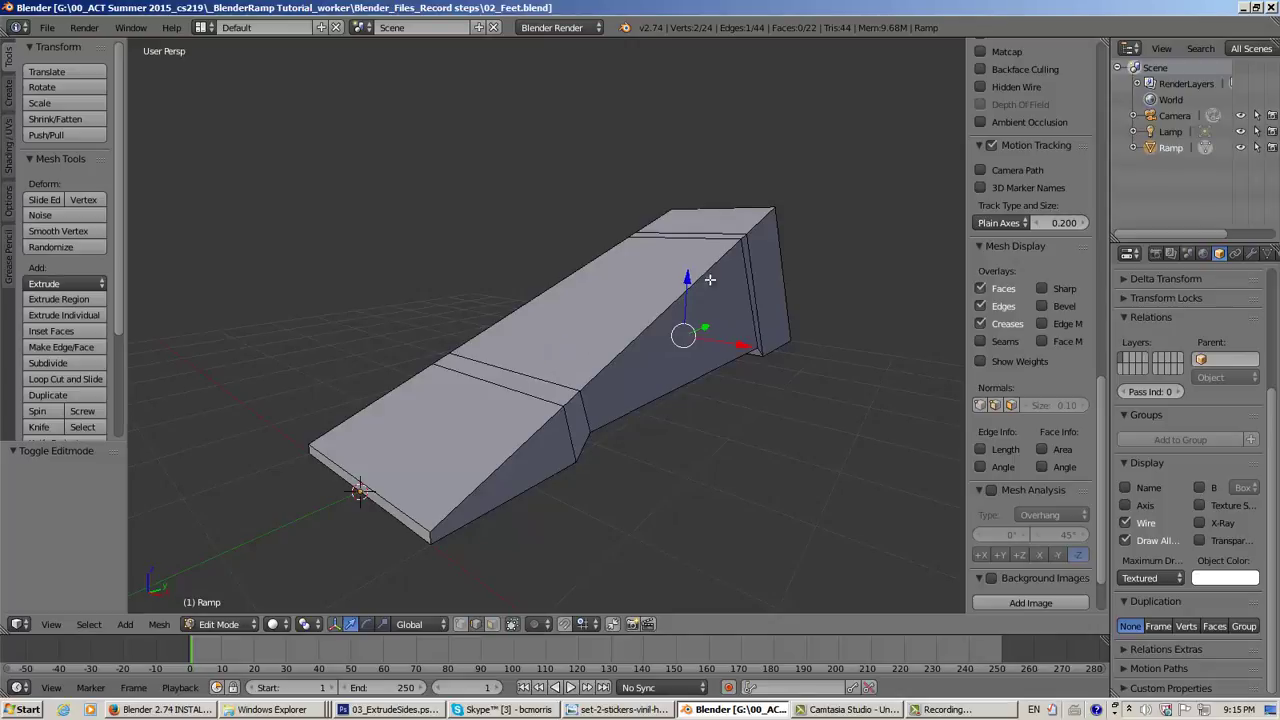
Select the Ramp object and put it into Edit Mode
left_click(1173, 132)
left_click(1168, 149)
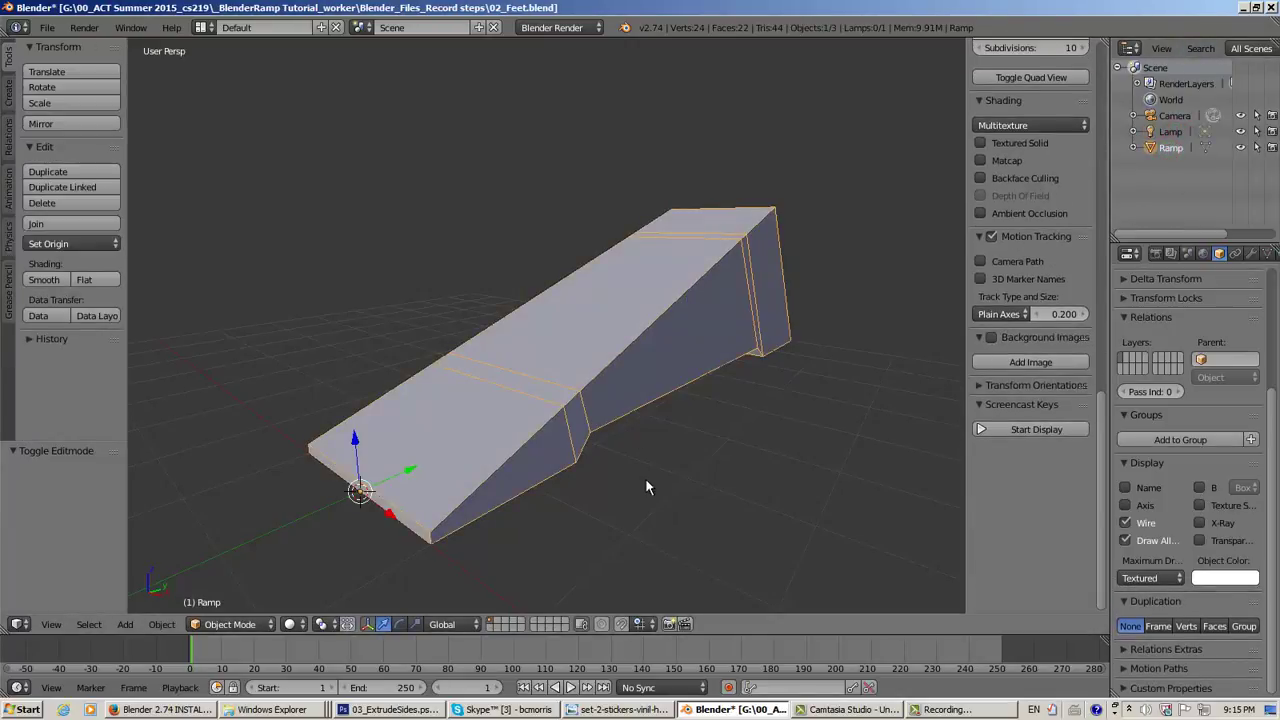
left_click(230, 624)
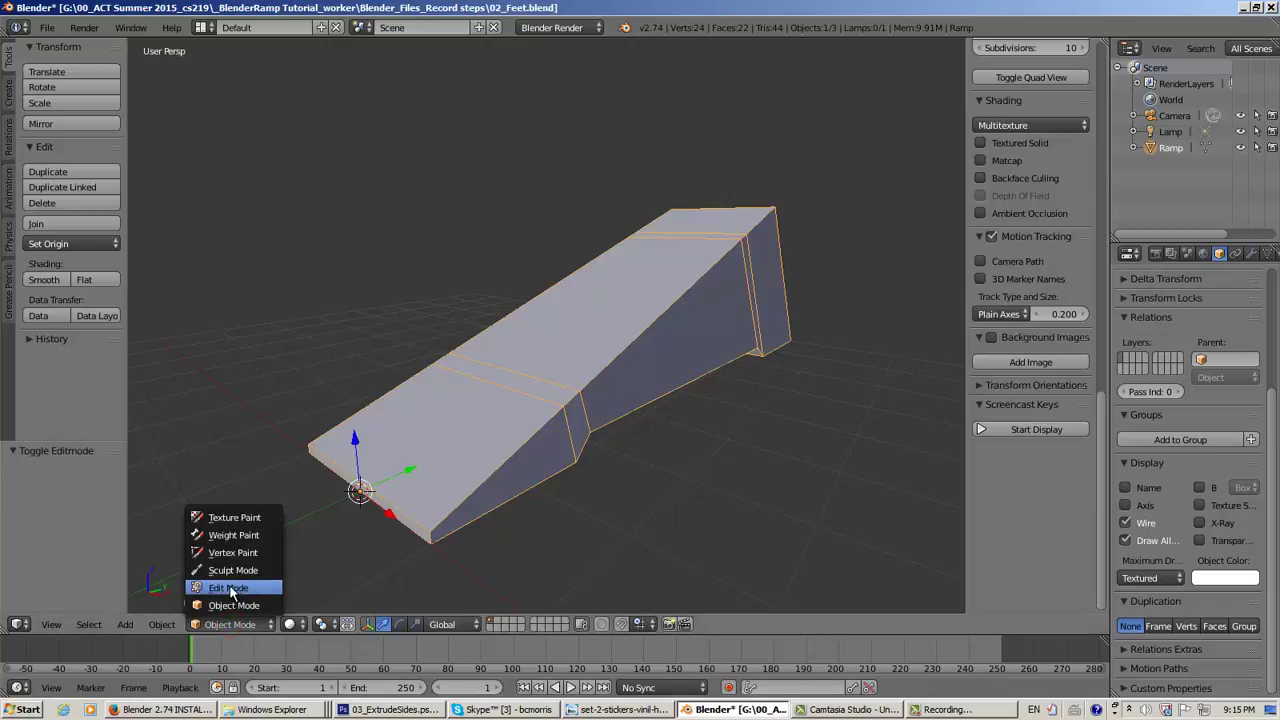
left_click(230, 589)
Select all five faces along the ramp's right side in face select mode
middle_click_drag(652, 491, 590, 534)
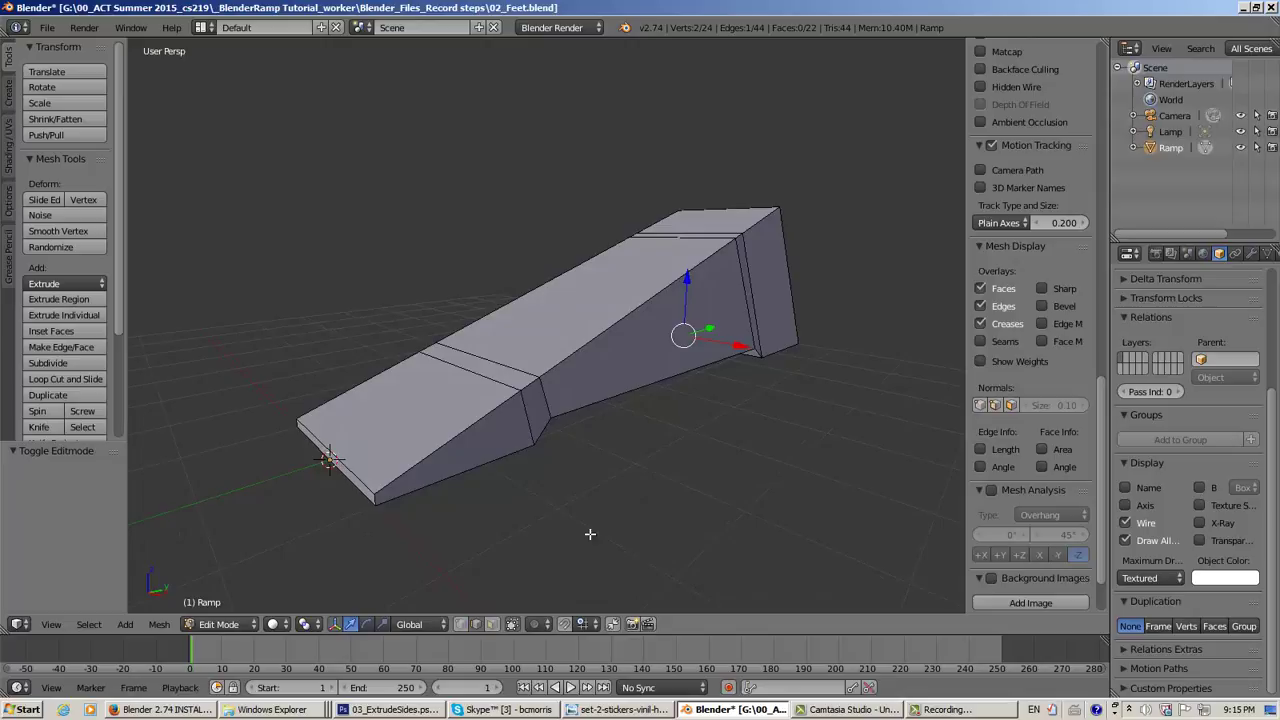
left_click(490, 624)
right_click(458, 457)
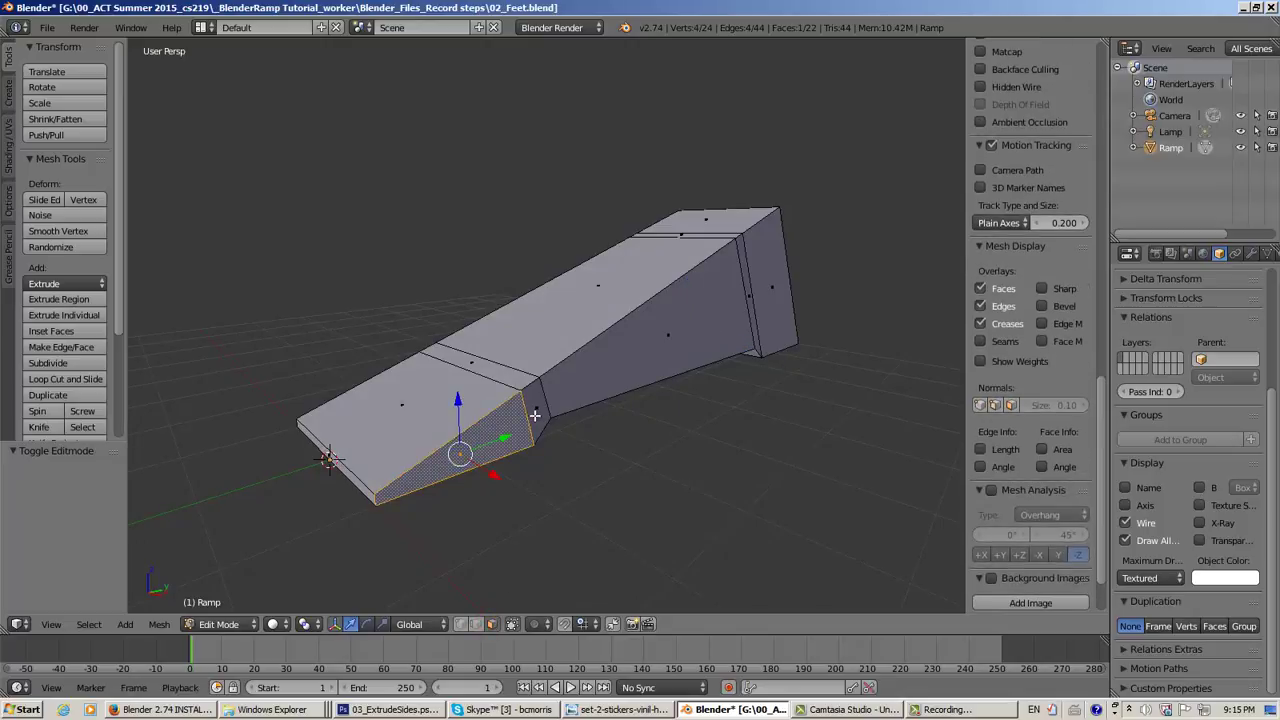
right_click(536, 408, "shift")
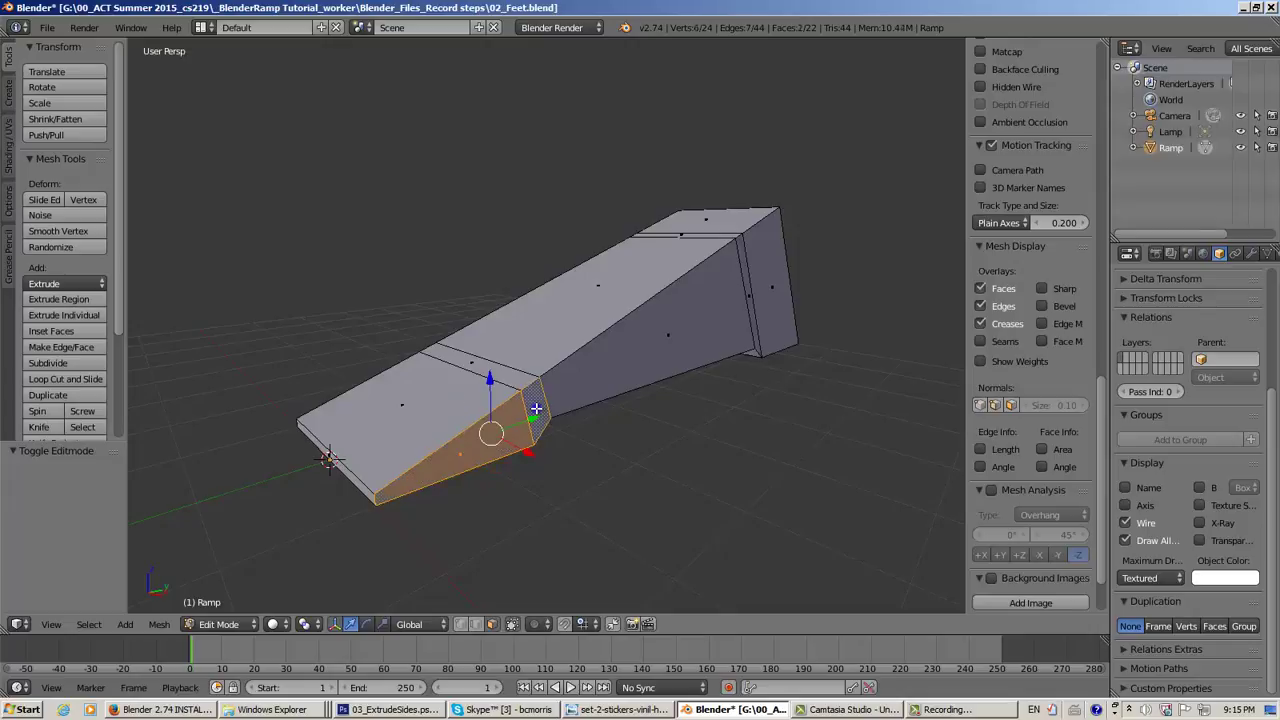
right_click(748, 291, "shift")
right_click(749, 292, "shift")
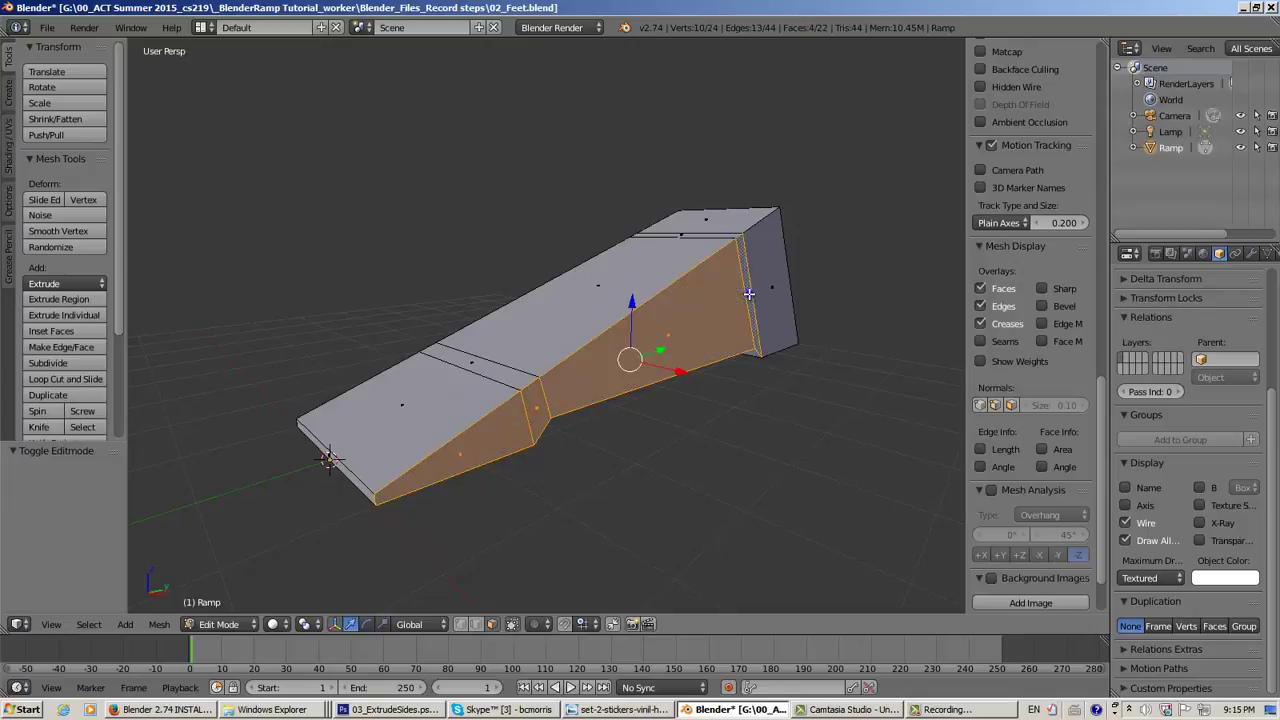
right_click(775, 287, "shift")
Inspect the selected side faces from the right and in a close front orthographic view
middle_click_drag(764, 319, 771, 446)
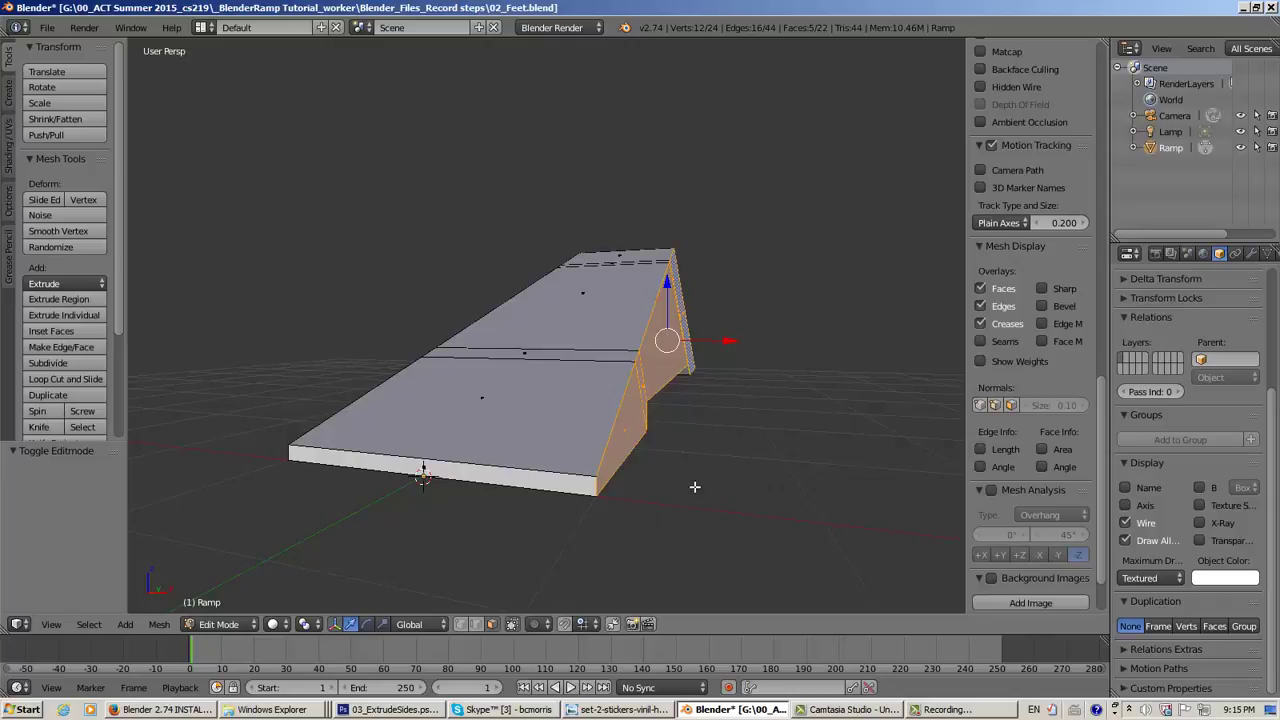
middle_click_drag(695, 487, 689, 491)
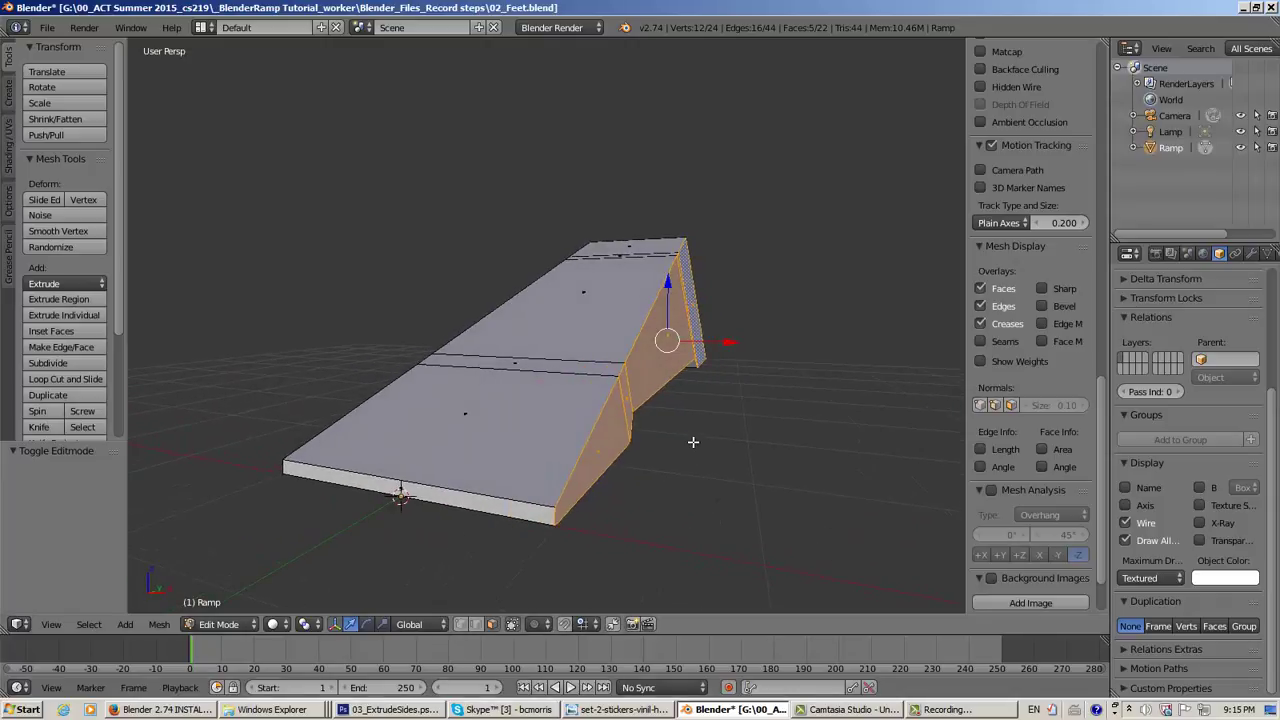
key("KP_3")
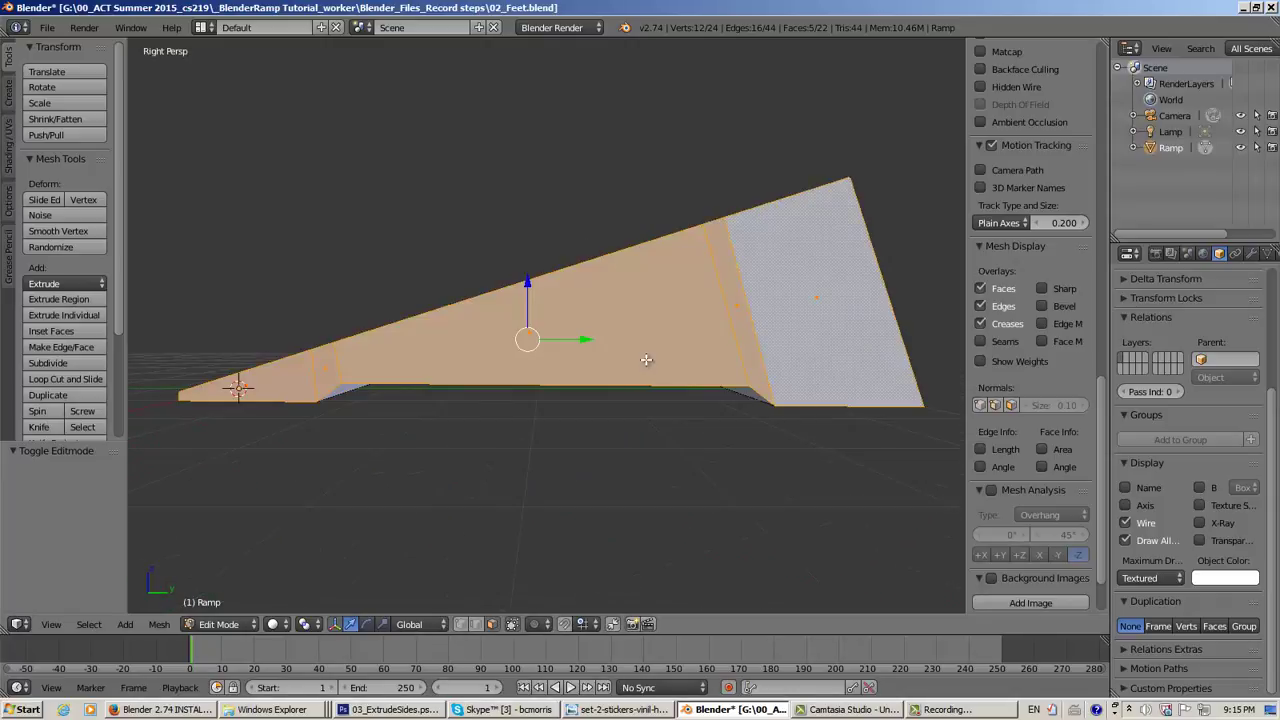
key("KP_1")
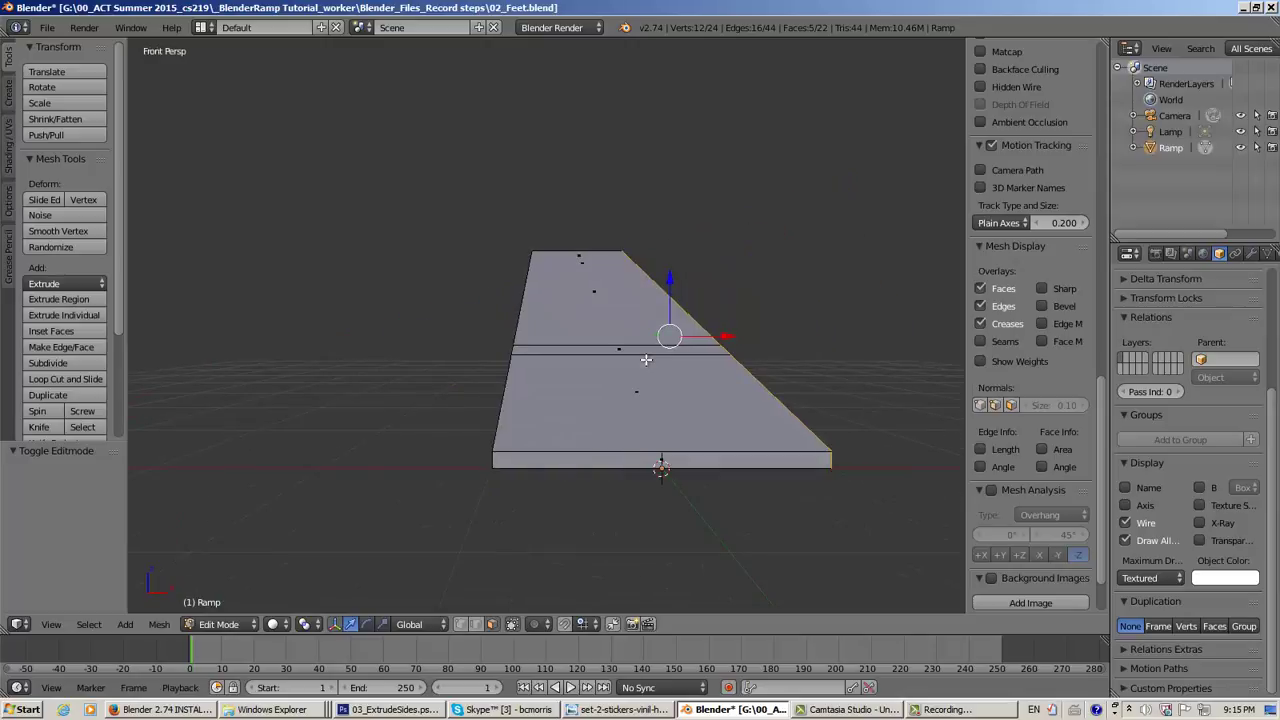
key("KP_5")
scroll(646, 360, "up", 5)
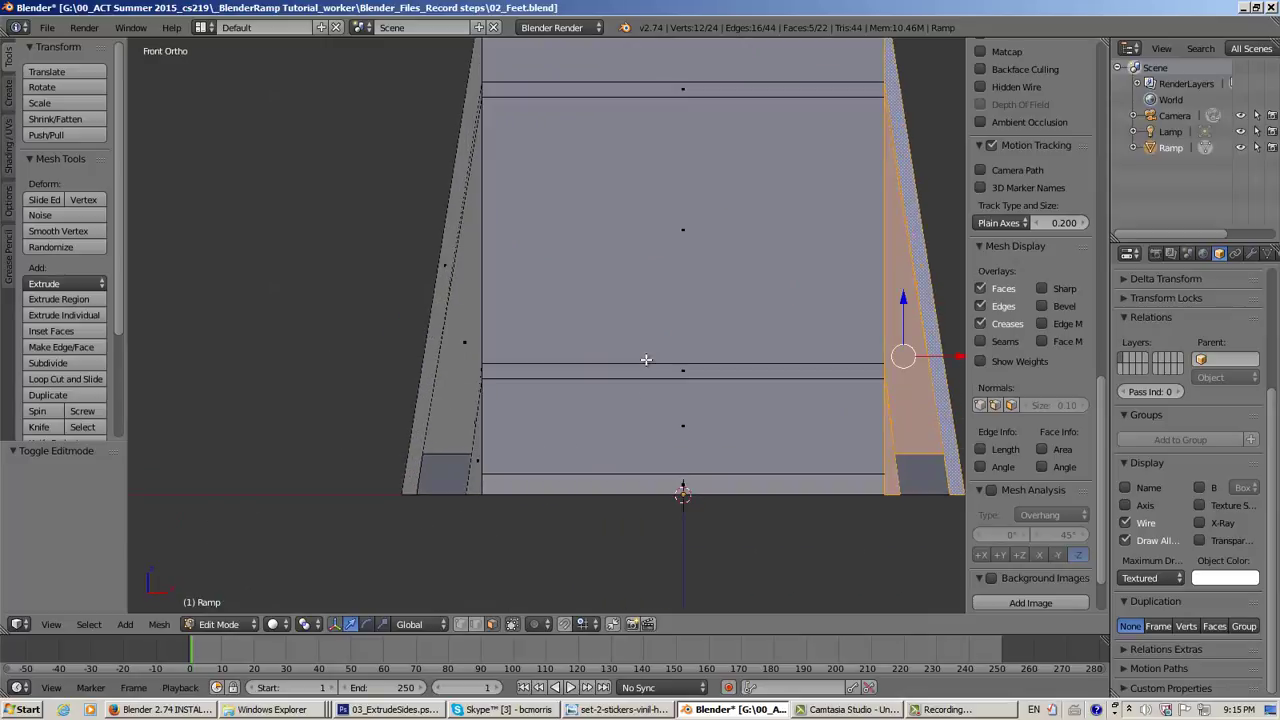
Try to extrude the selected right side faces as a region by about 0.62 in X, and undo it along with two selection changes
middle_click_drag(762, 328, 585, 386, "shift")
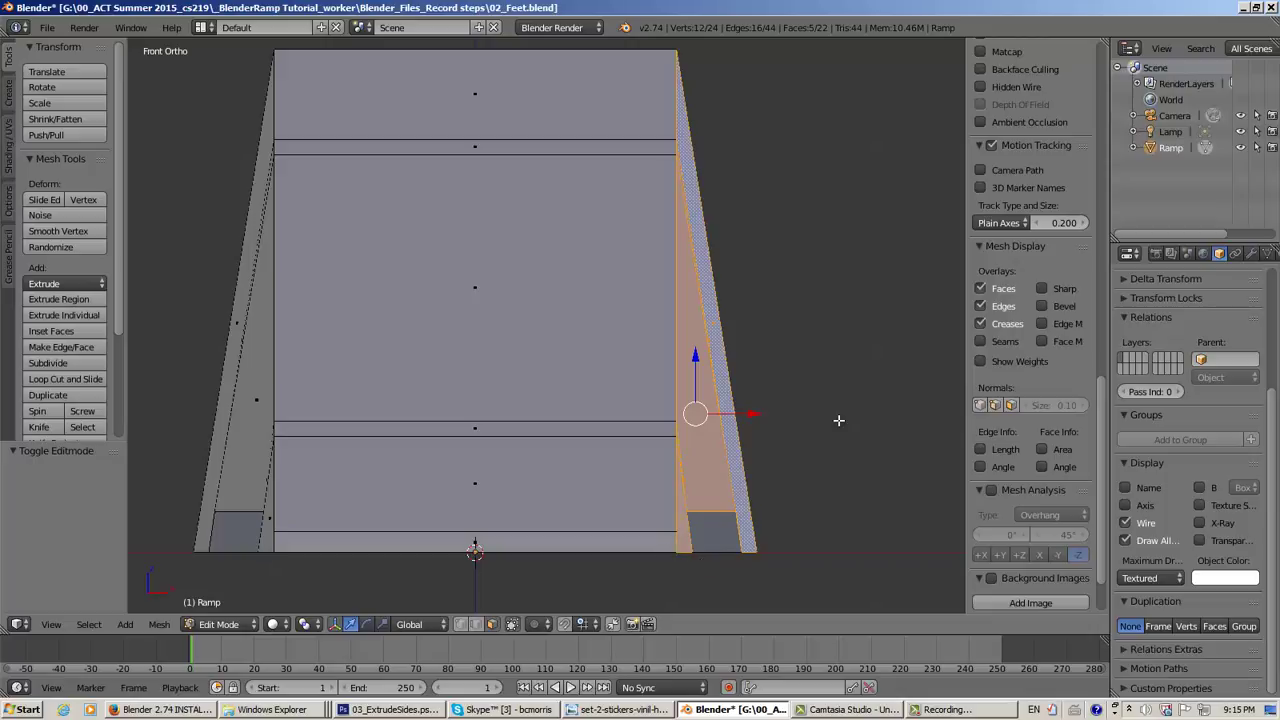
left_click(57, 284)
left_click(90, 300)
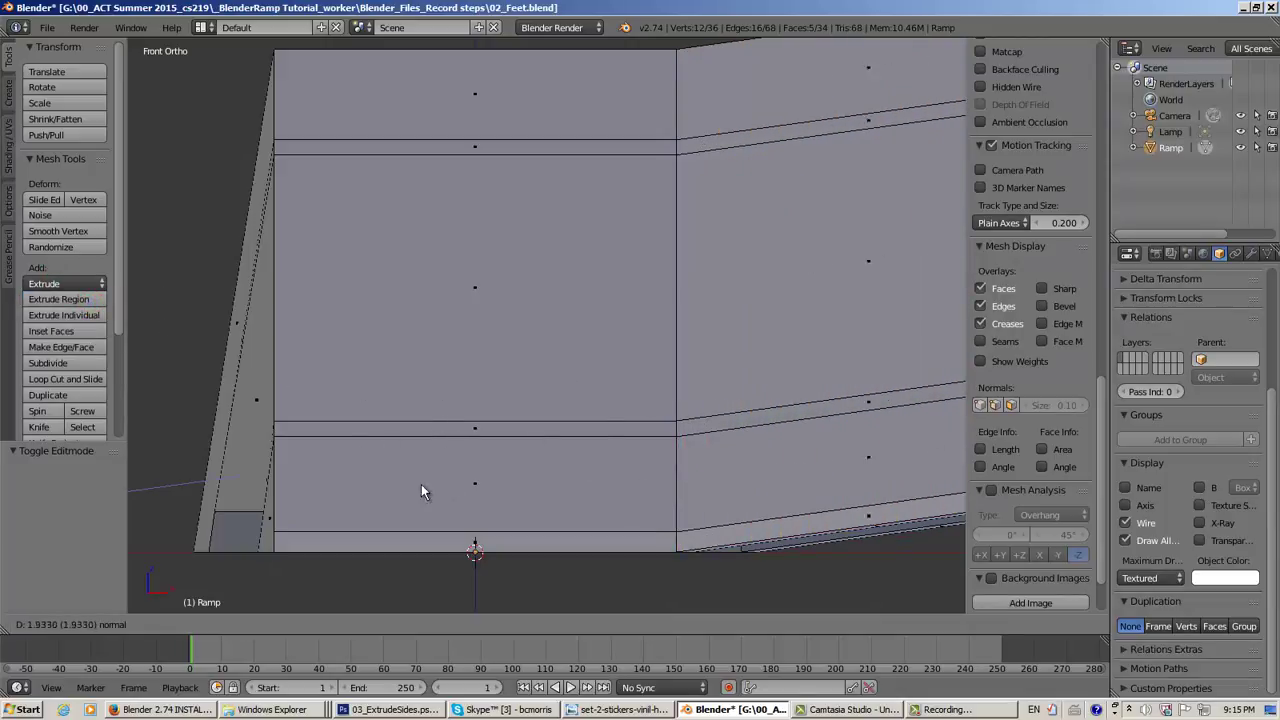
left_click(242, 486)
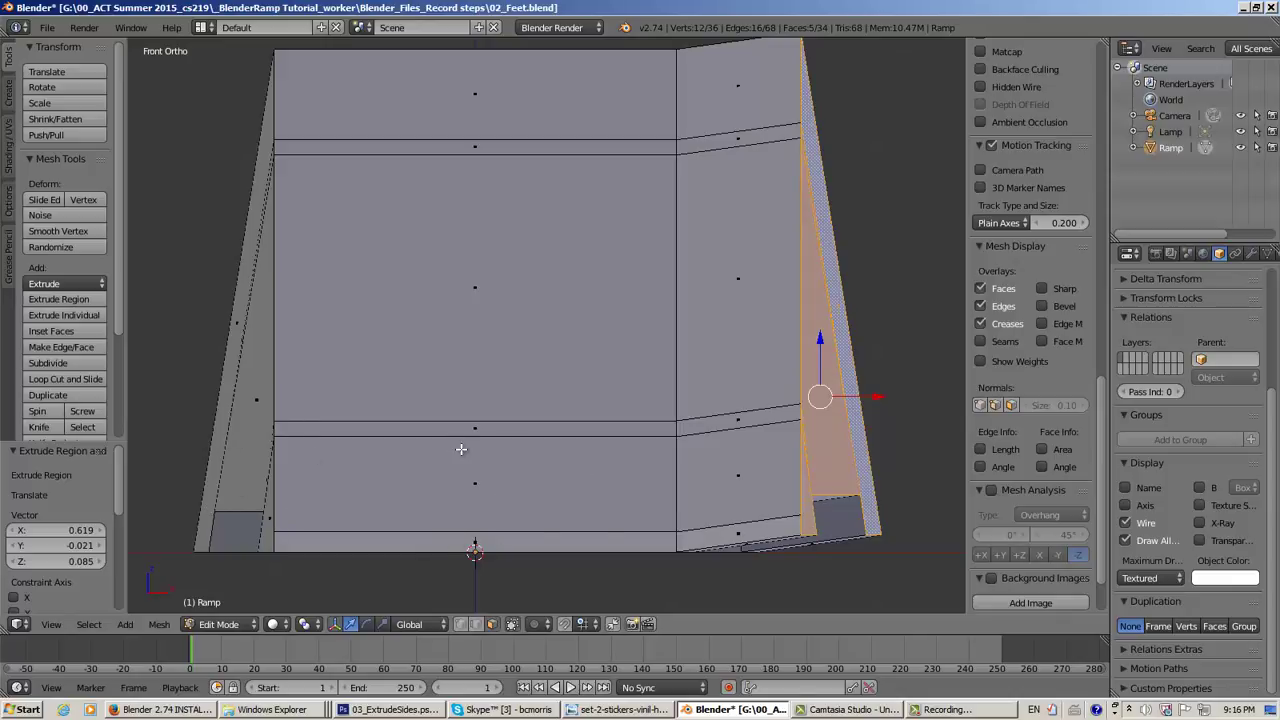
key("ctrl+z")
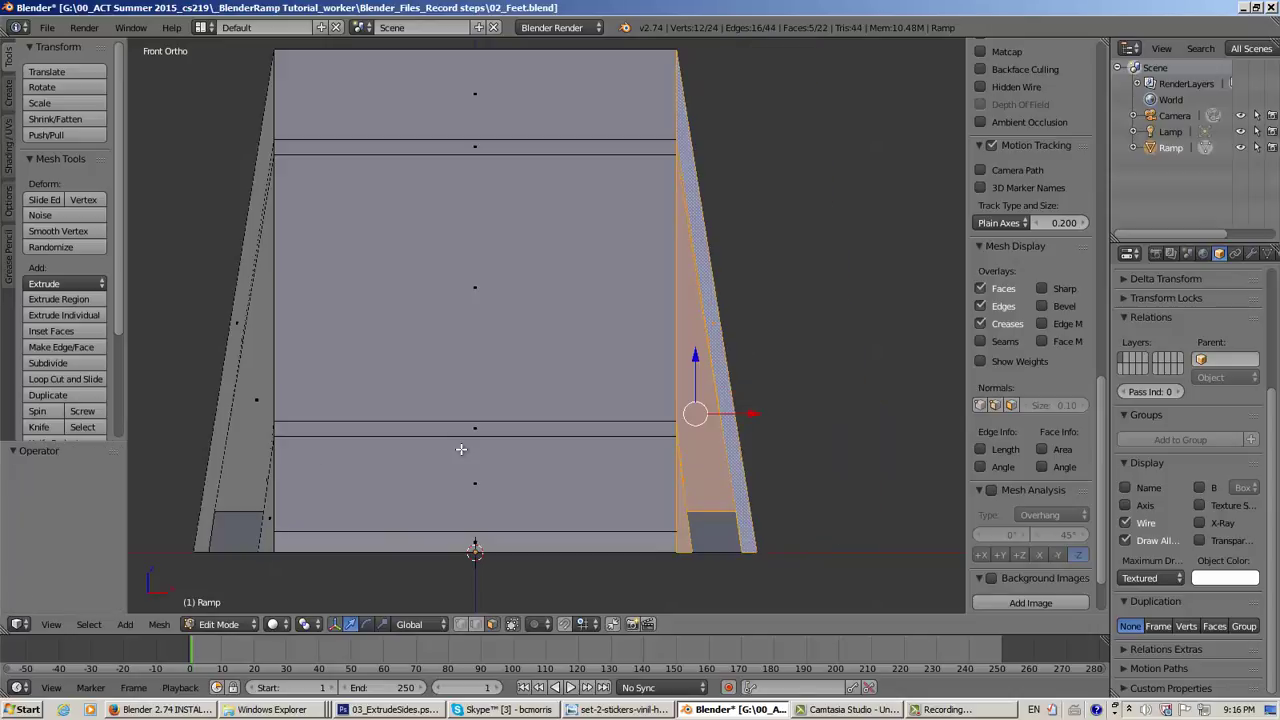
scroll(801, 380, "down", 1)
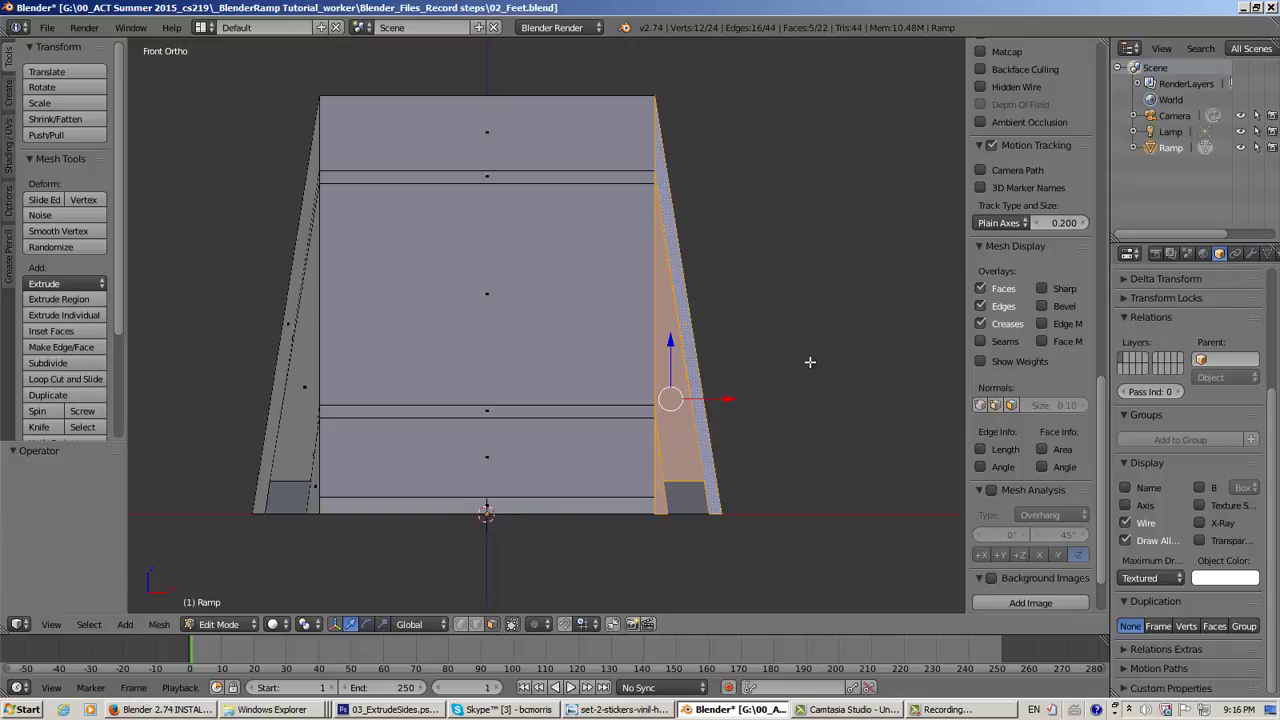
key("ctrl+z")
key("ctrl+z")
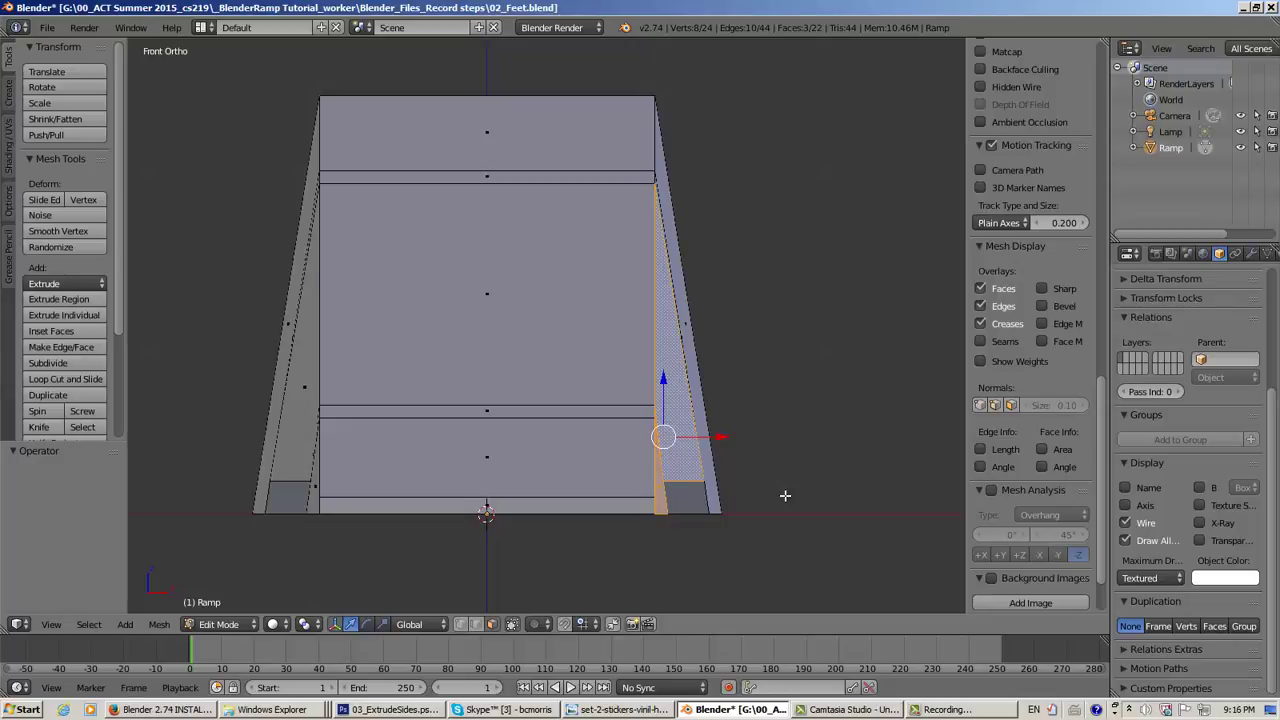
Start the Screencast Keys display for the 3D view
middle_click_drag(783, 491, 746, 509)
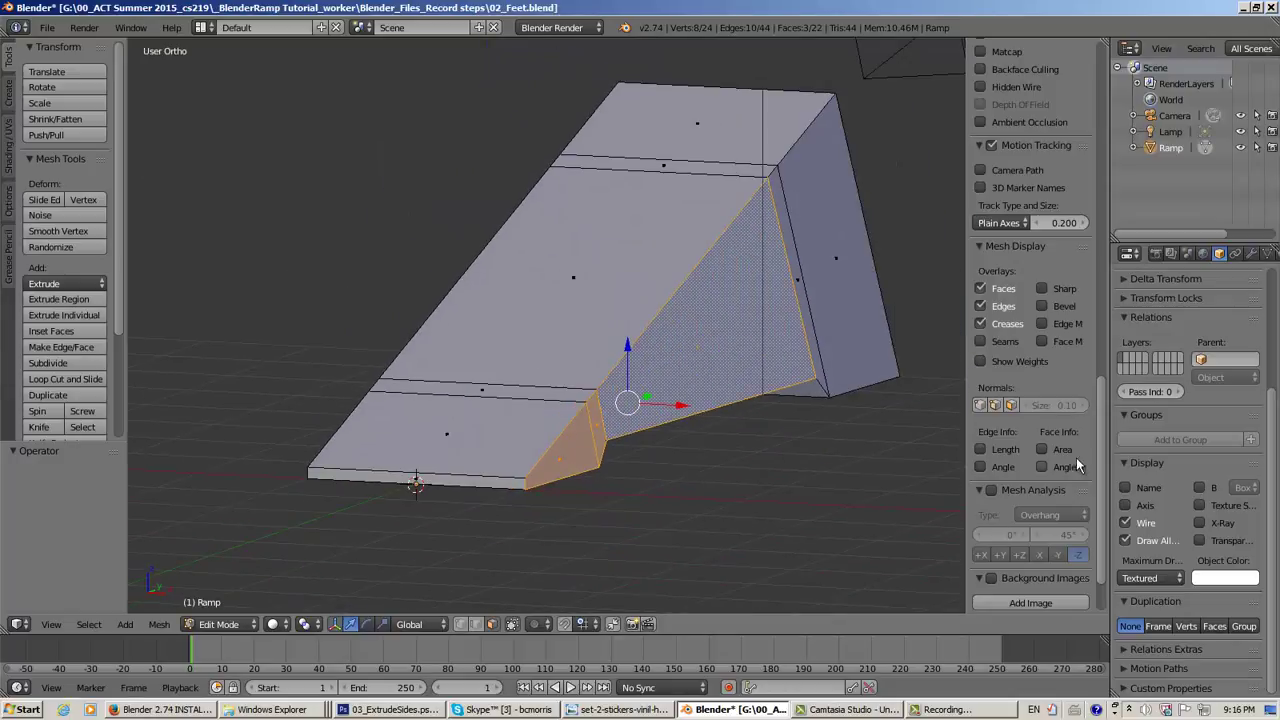
left_click_drag(1097, 442, 1099, 452)
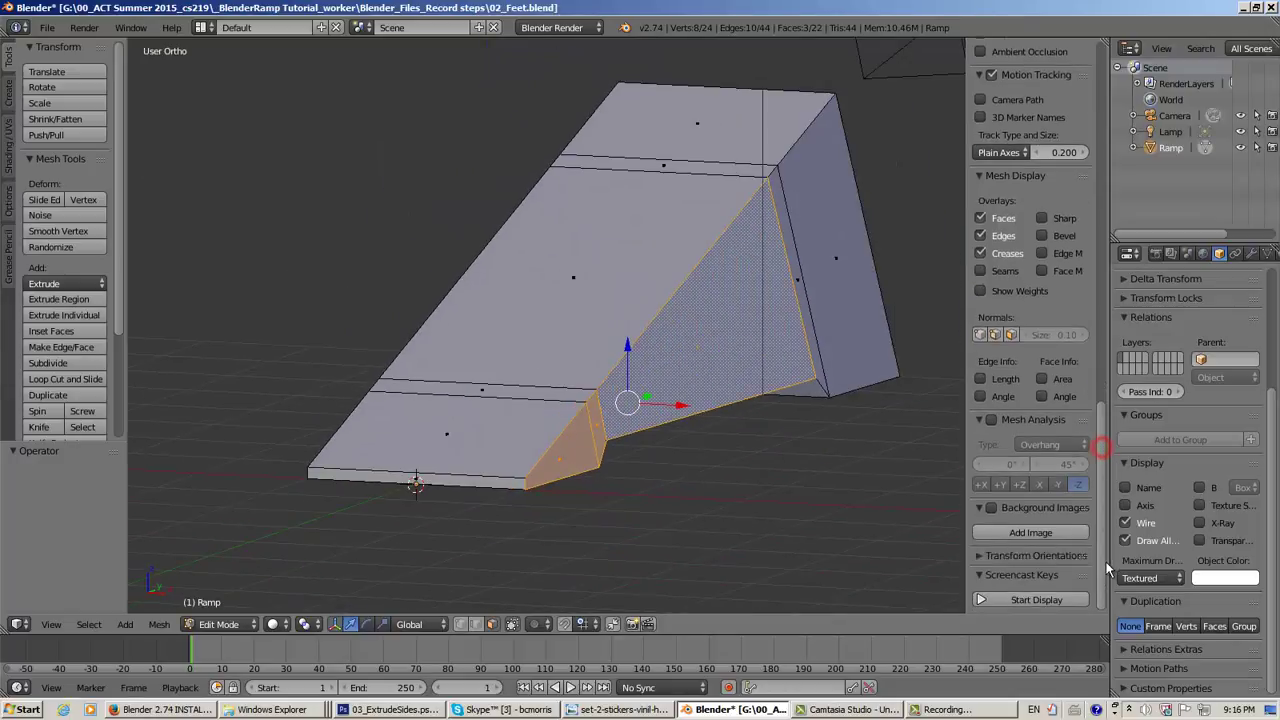
left_click(1017, 599)
scroll(683, 489, "up", 2)
scroll(683, 490, "down", 1)
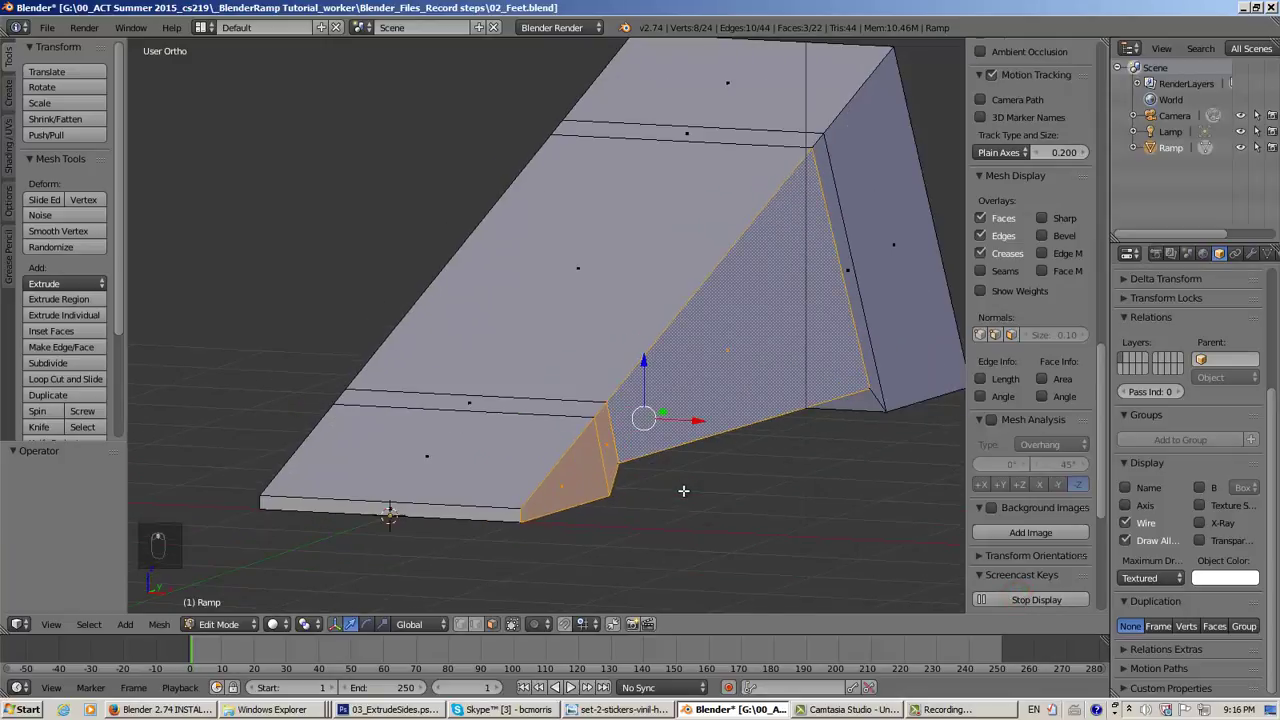
Add the narrow strip and the rear foot face to the side selection, and show the ramp in front orthographic view
right_click(848, 271, "ctrl")
right_click(894, 245, "ctrl")
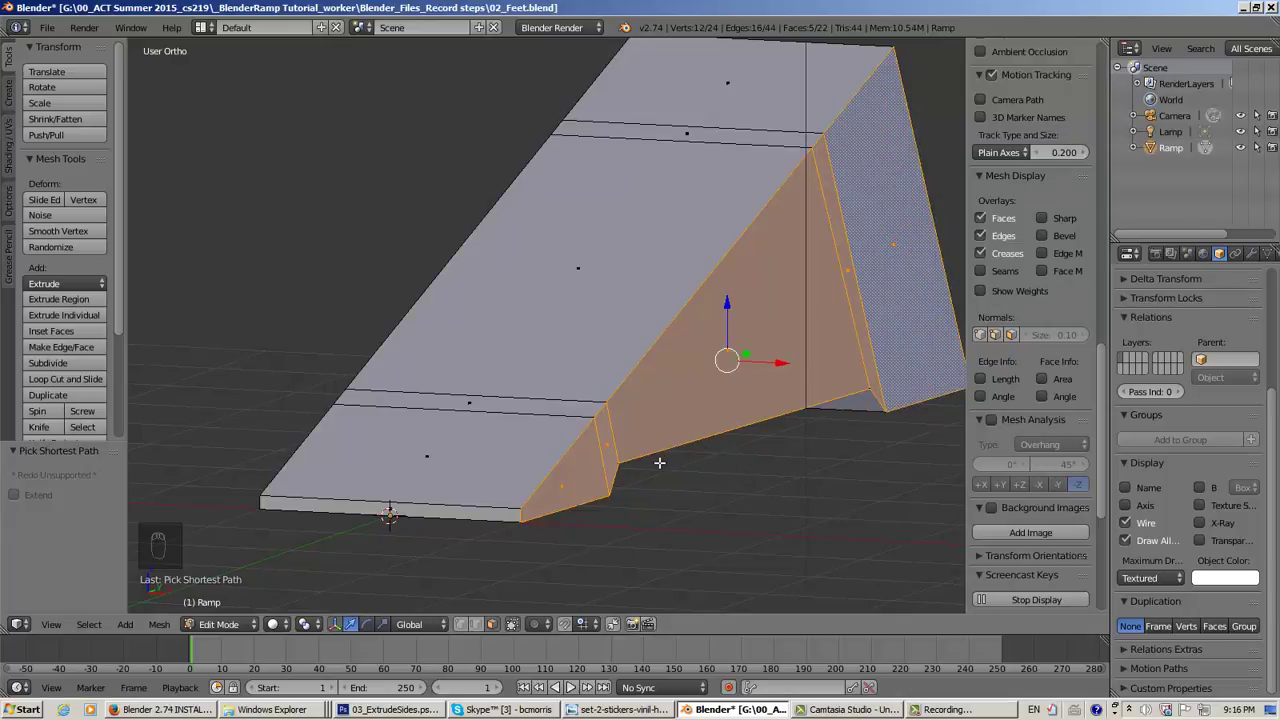
middle_click_drag(659, 462, 728, 417)
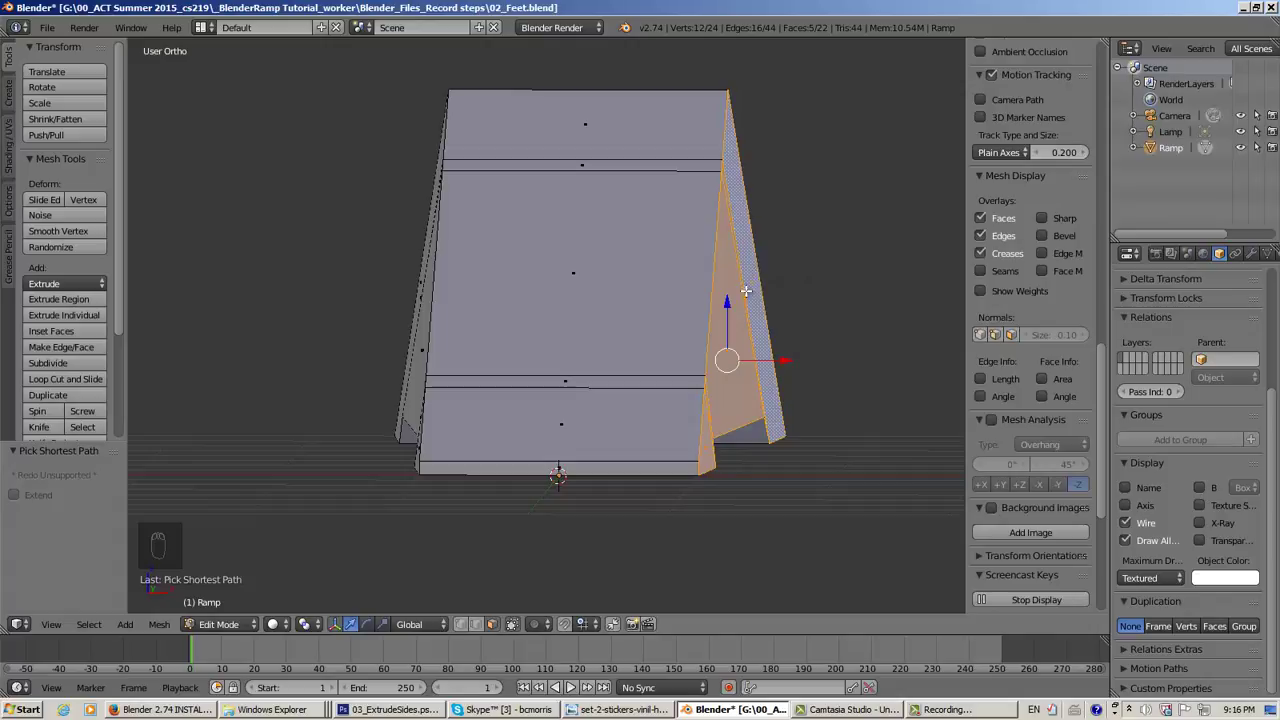
scroll(816, 418, "up", 1)
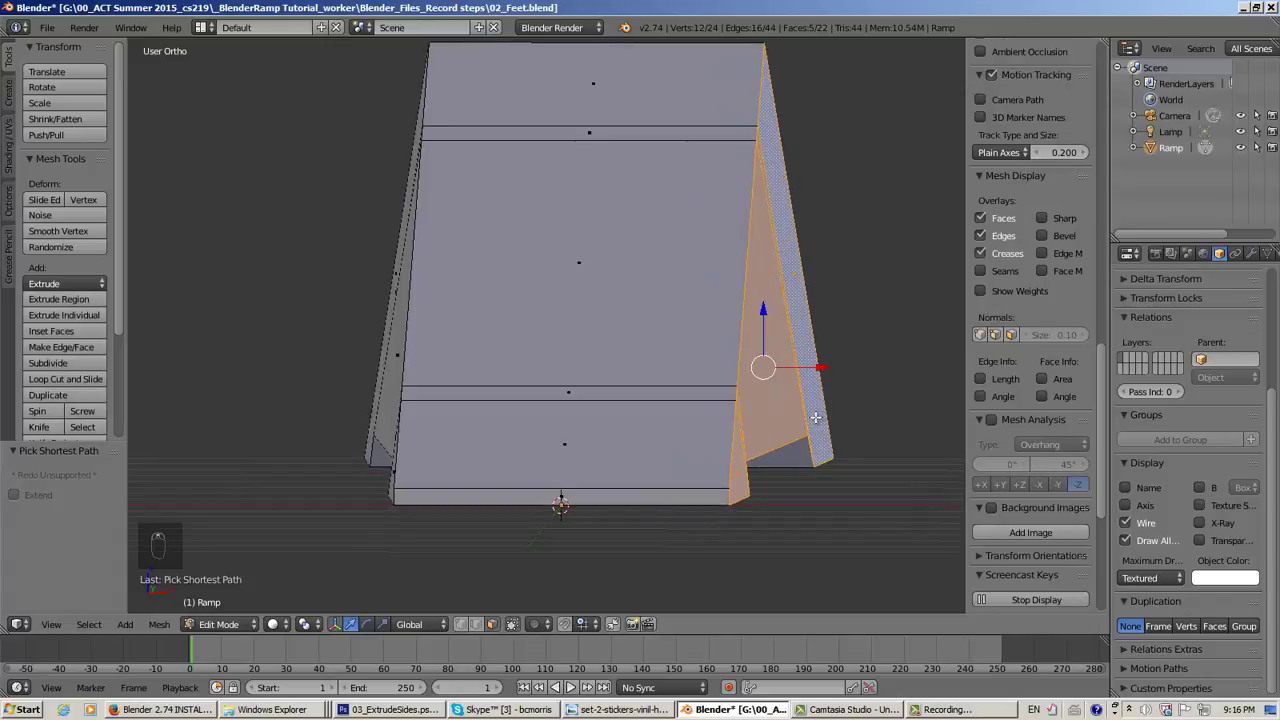
scroll(815, 425, "down", 1)
key("KP_1")
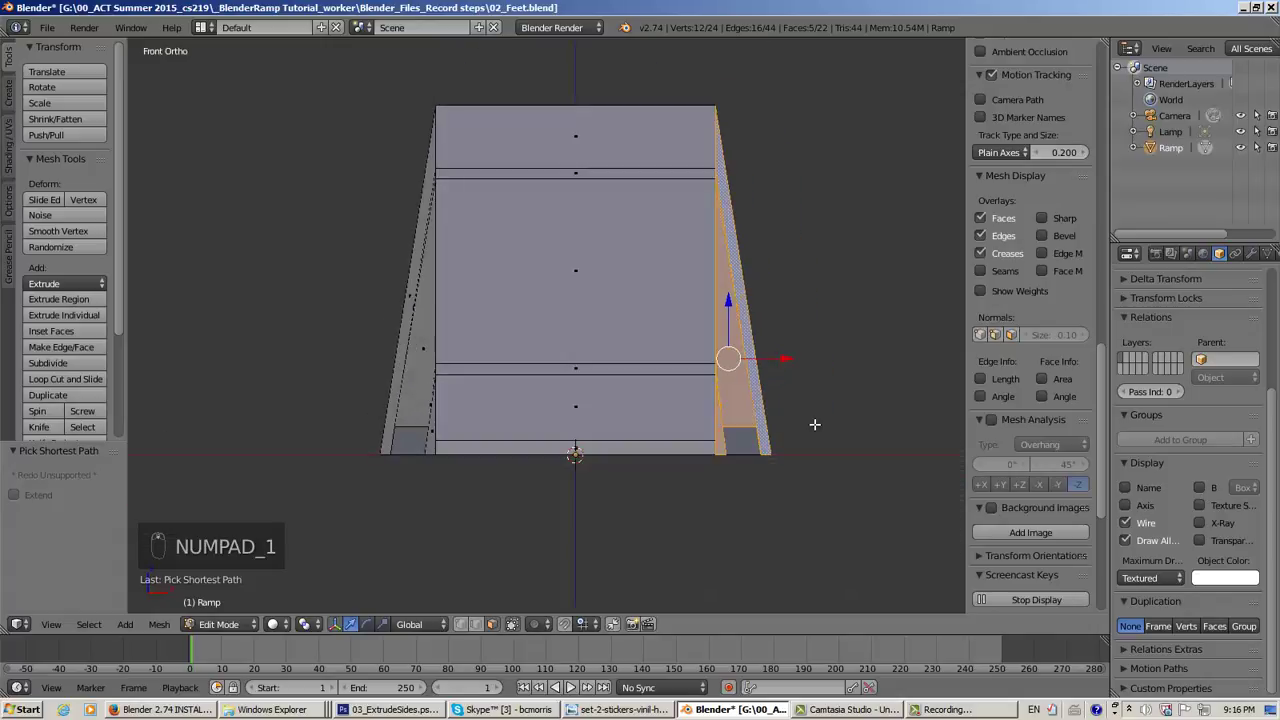
scroll(814, 424, "up", 1)
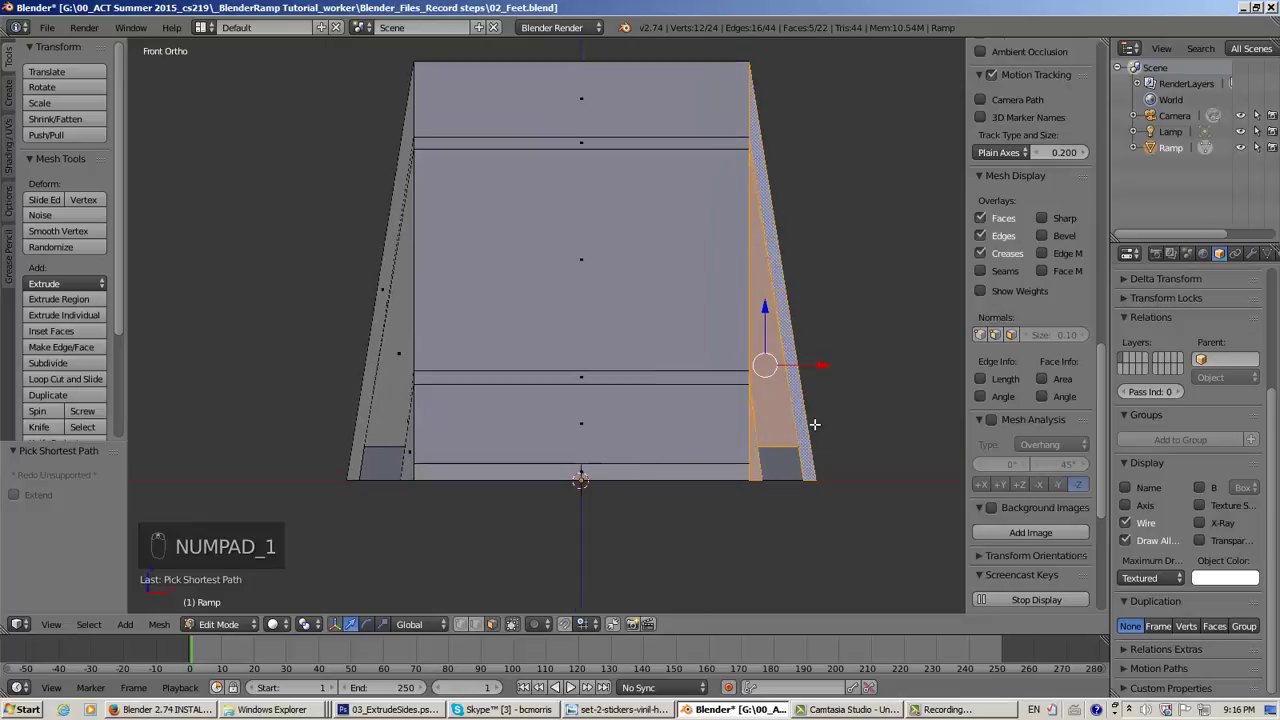
middle_click_drag(851, 383, 854, 425, "shift")
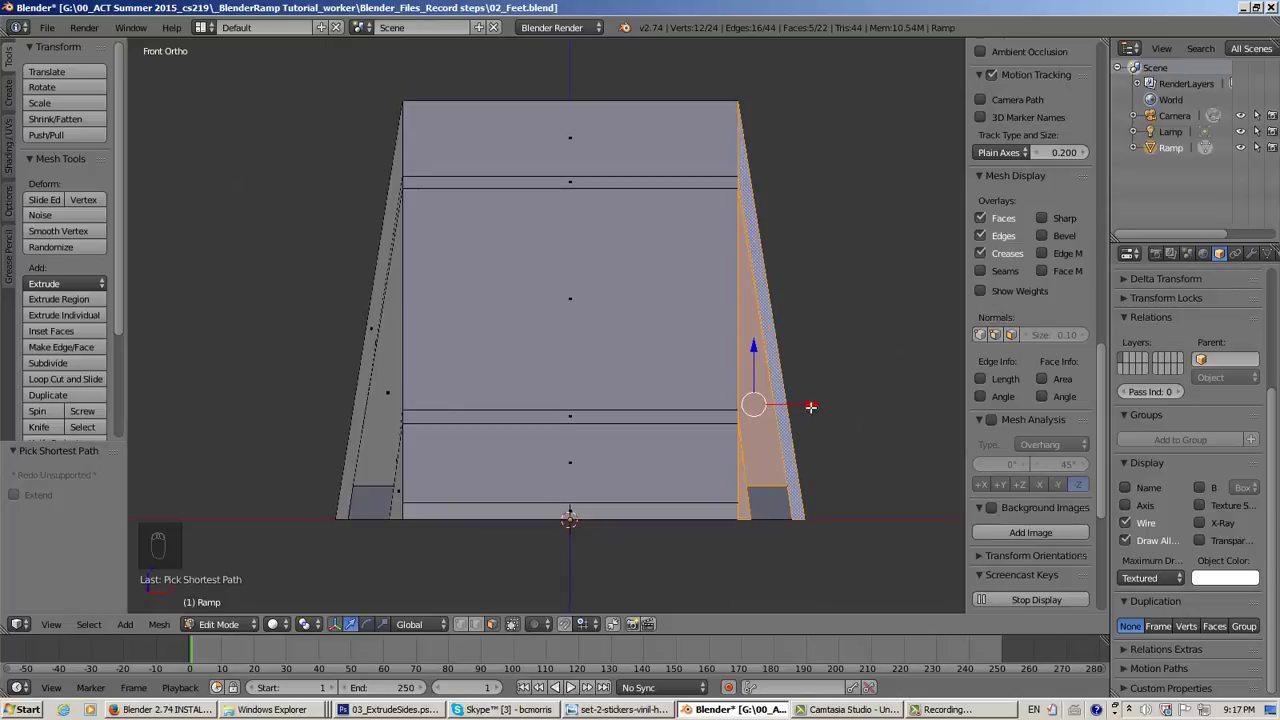
Extrude the five selected side faces outward as a region by about 0.30
left_click(87, 282)
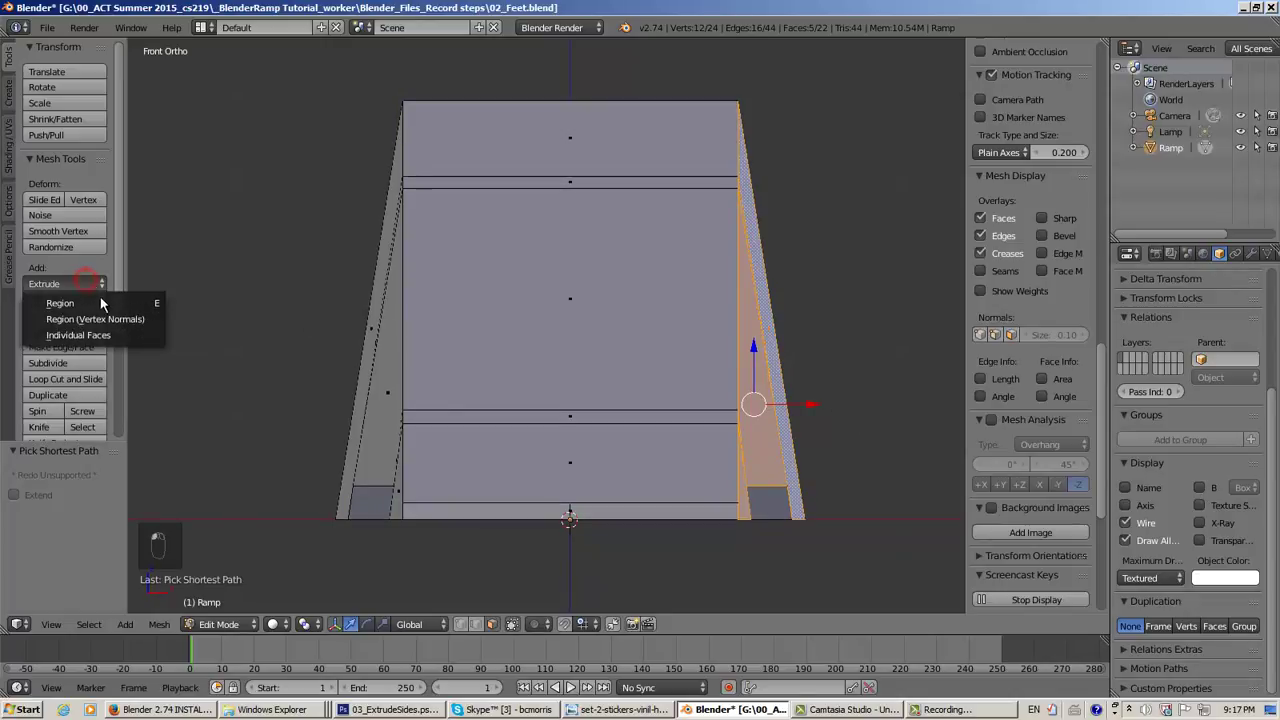
left_click(101, 302)
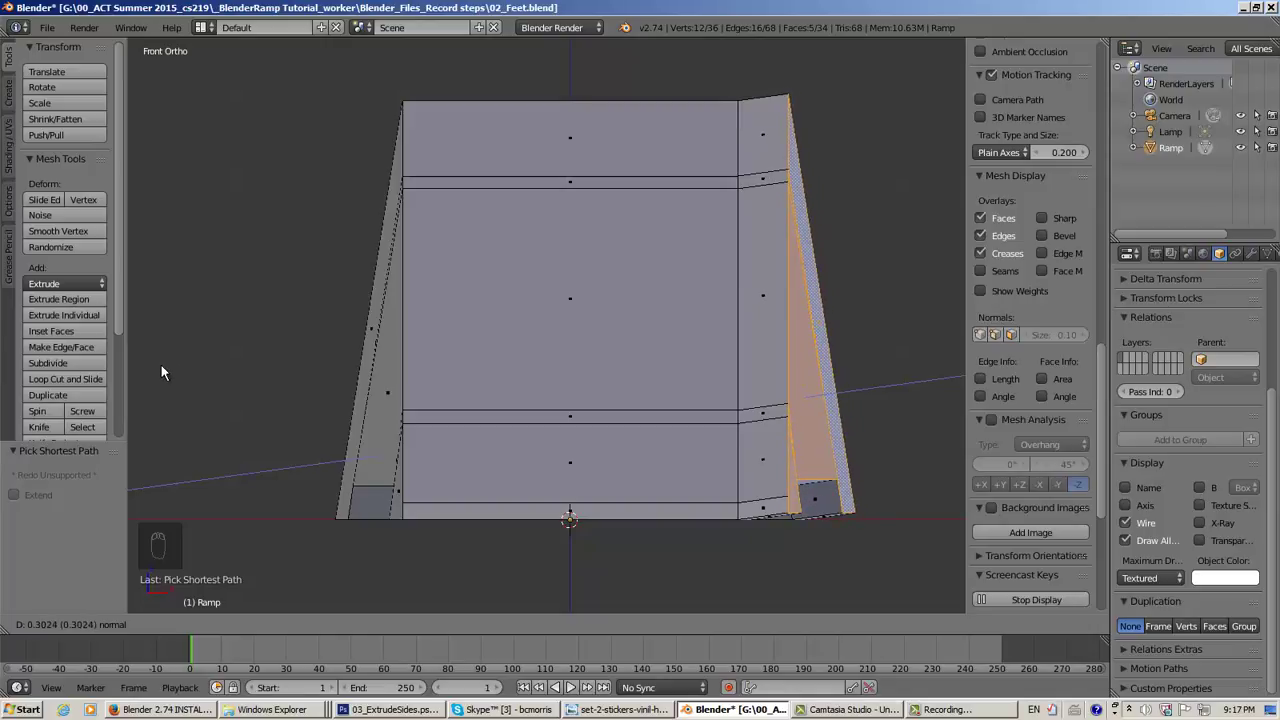
left_click(161, 369)
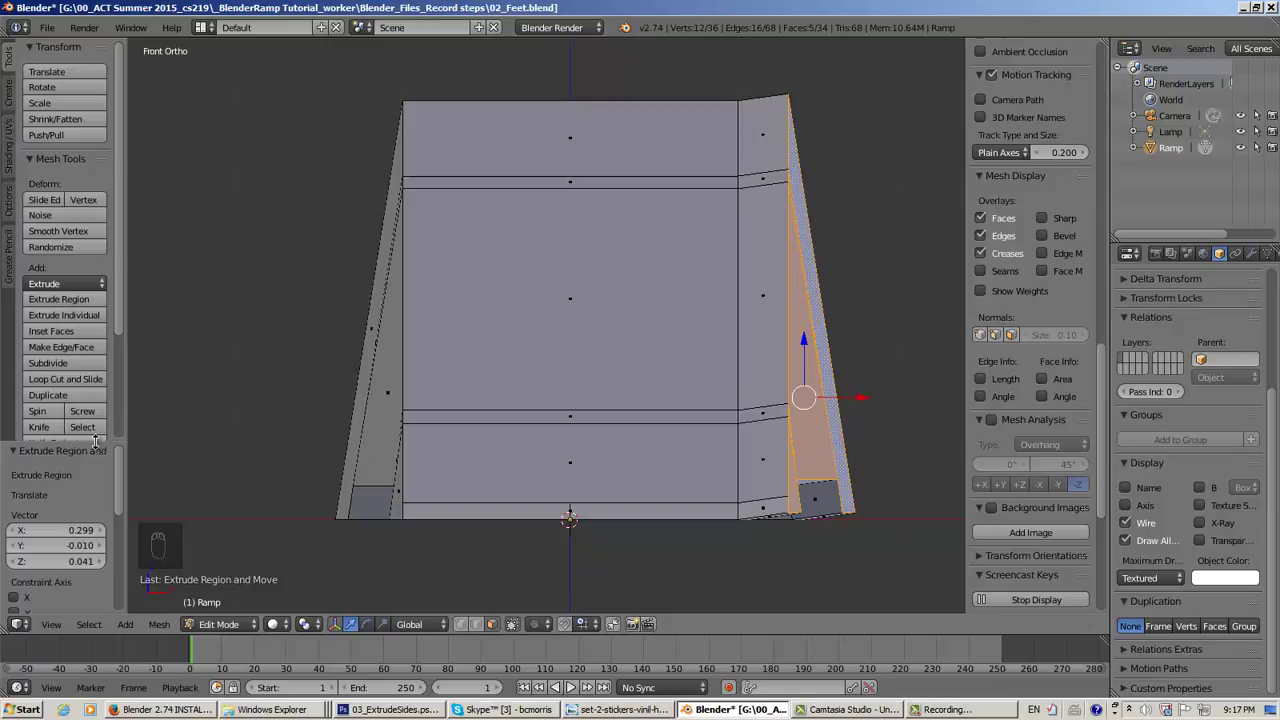
Set the extrusion's orientation to Global and its vector to X 0.659, Y 0.060 and Z 0.0009949
left_click_drag(96, 440, 96, 384)
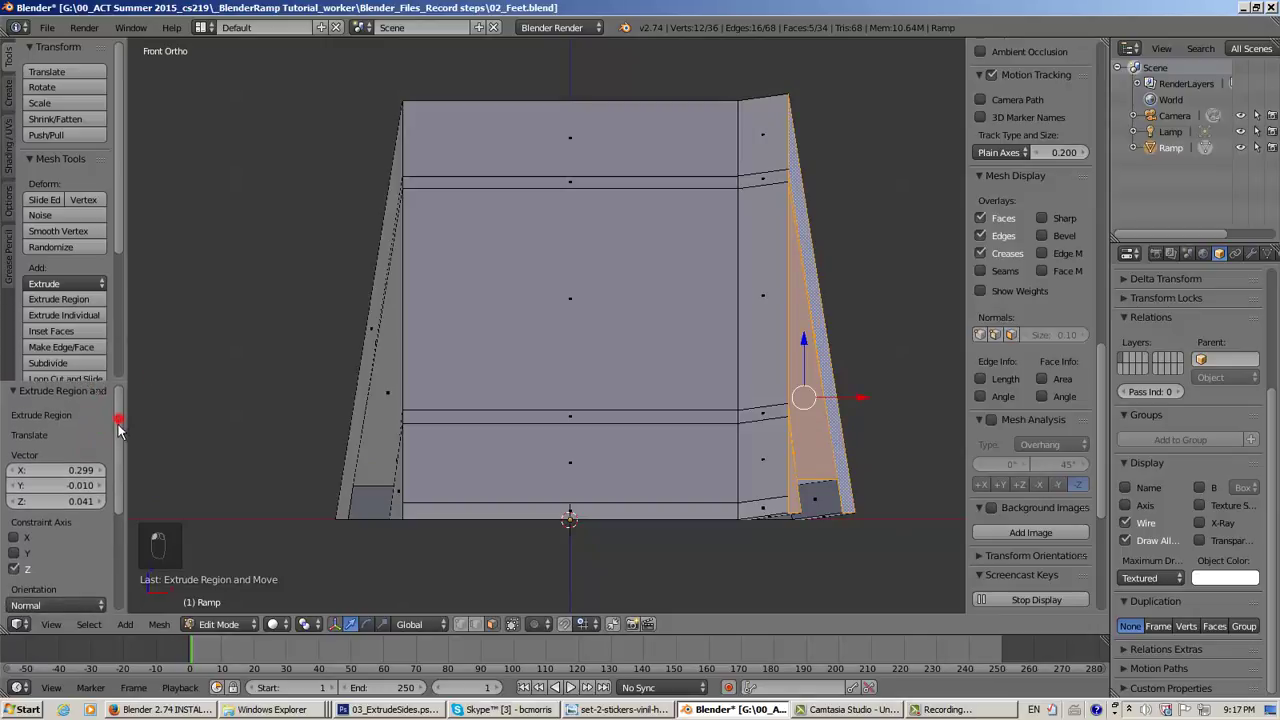
scroll(118, 428, "down", 2)
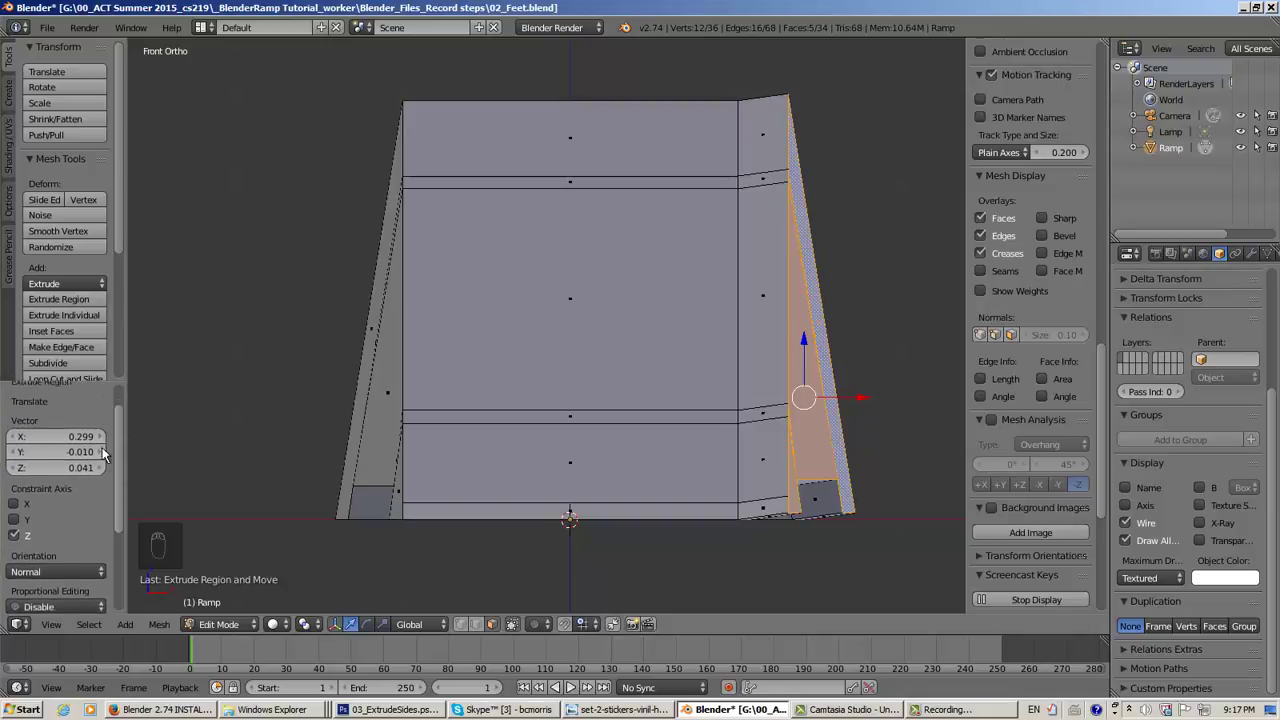
scroll(102, 447, "down", 3)
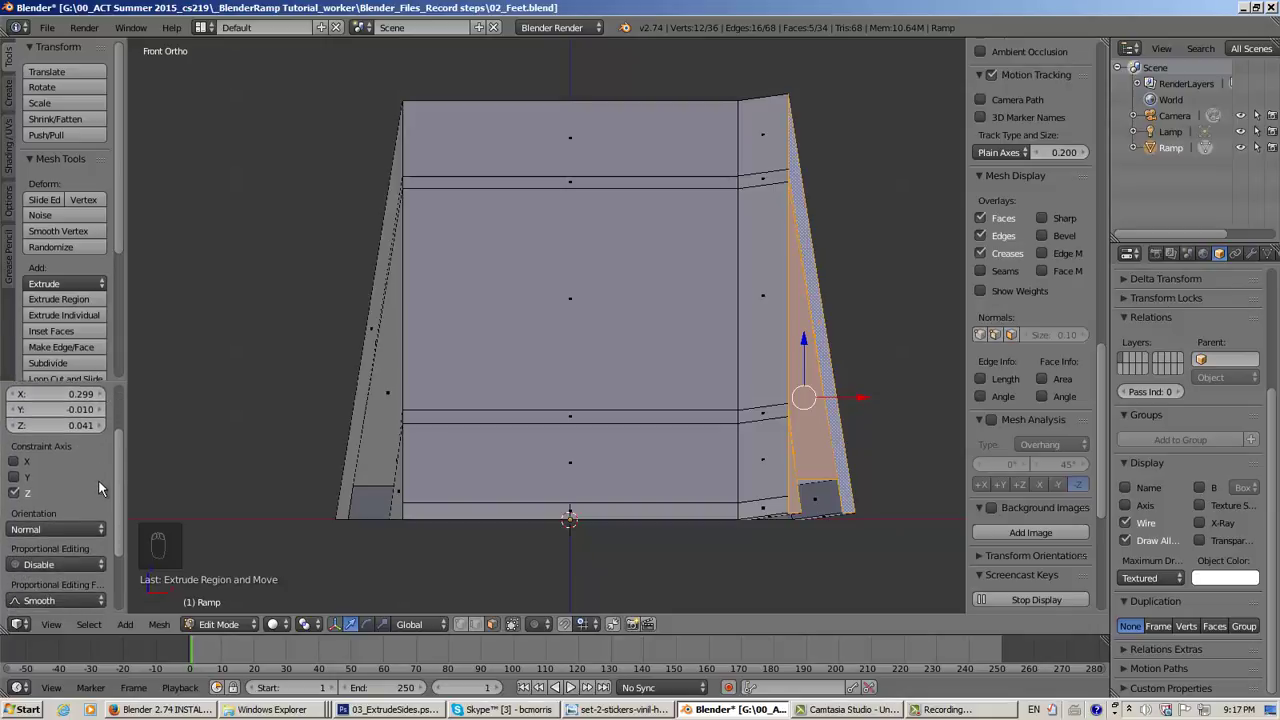
scroll(98, 481, "down", 4)
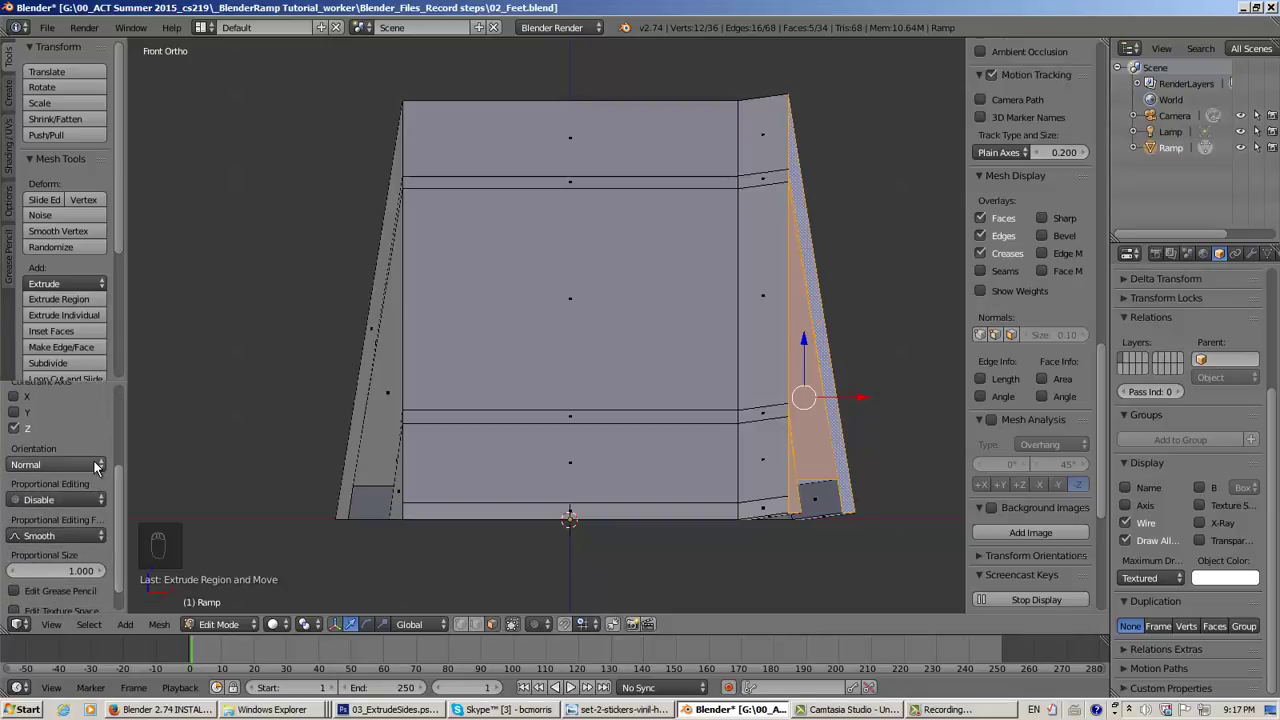
left_click(96, 466)
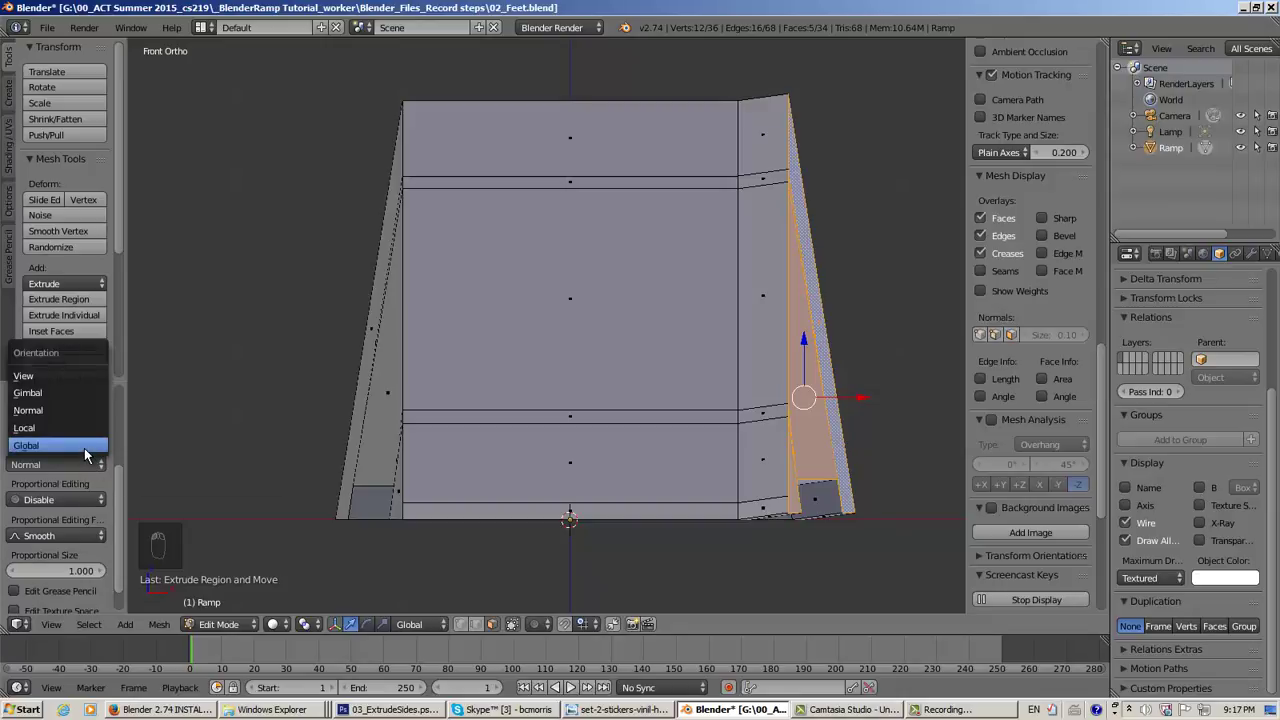
left_click(84, 448)
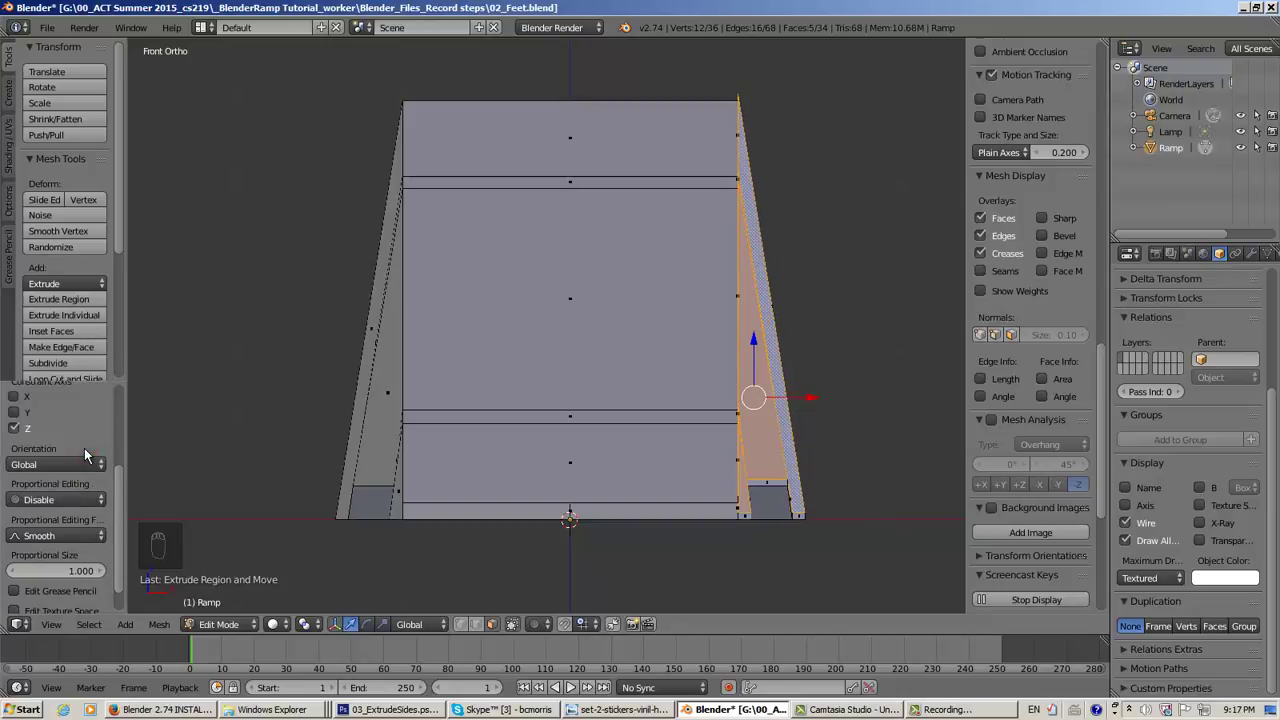
left_click_drag(117, 489, 125, 395)
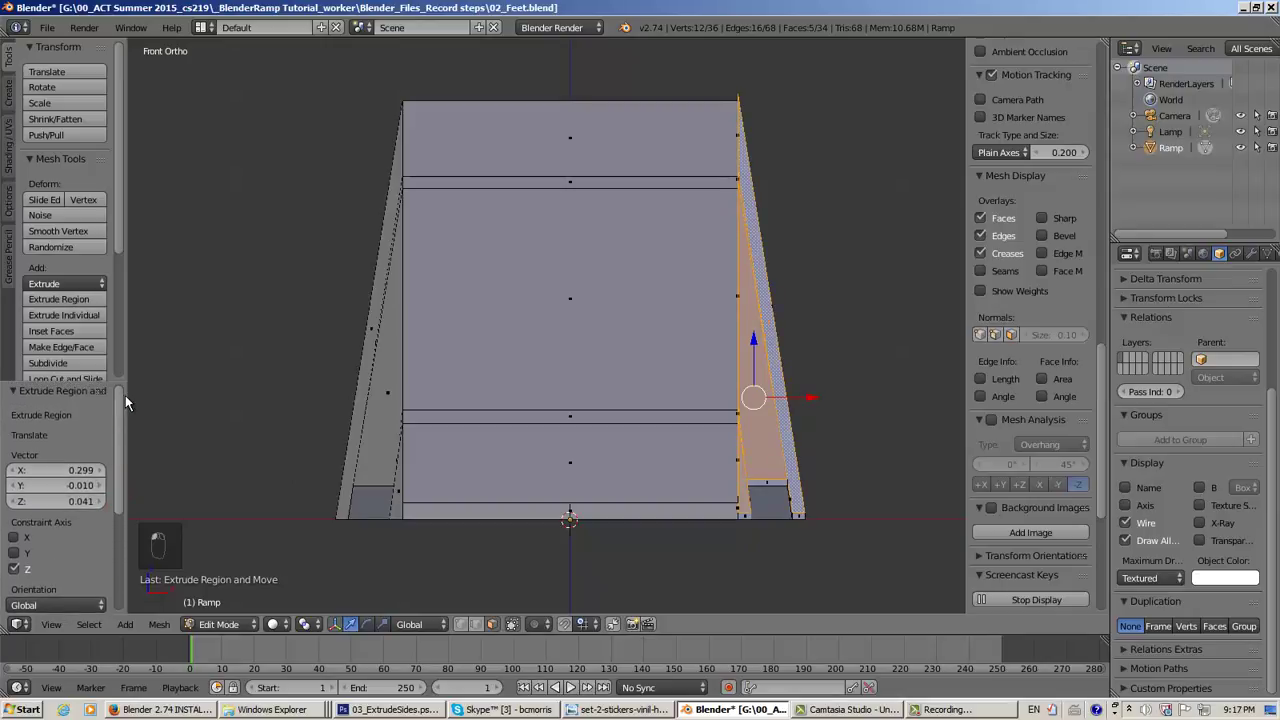
left_click_drag(22, 470, 58, 500)
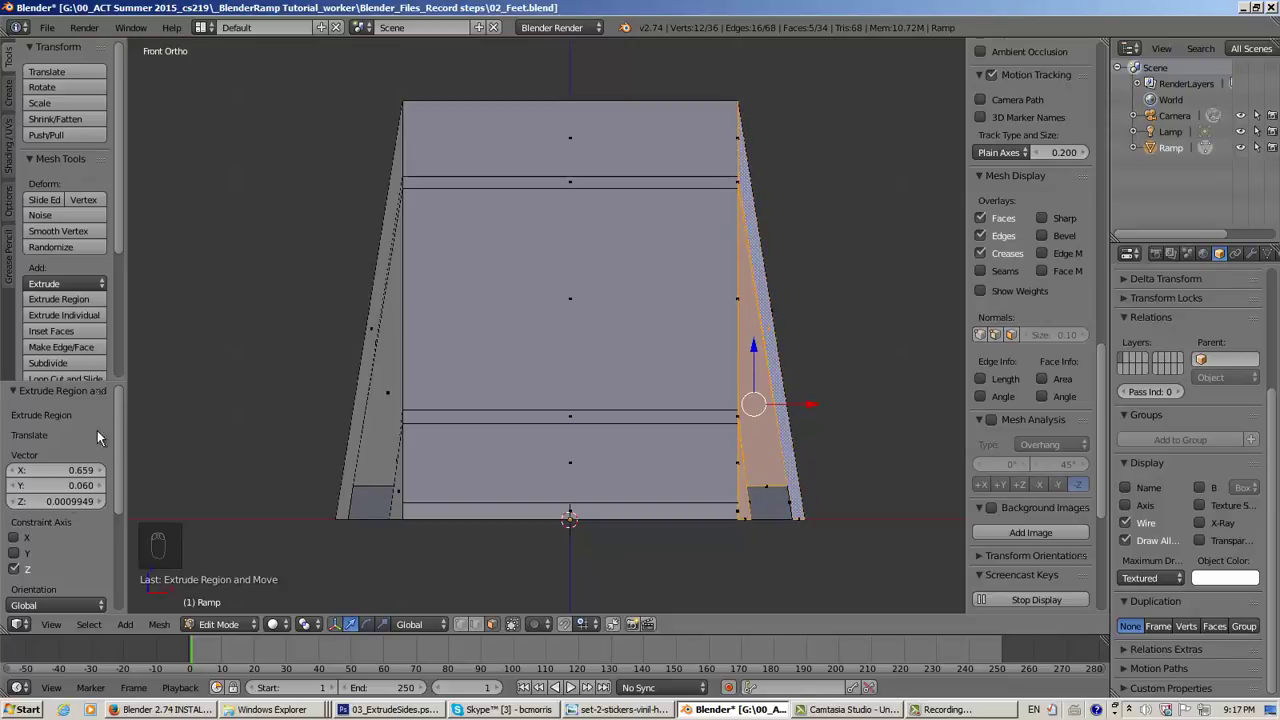
Switch the extrusion's orientation to Local
left_click_drag(118, 406, 113, 510)
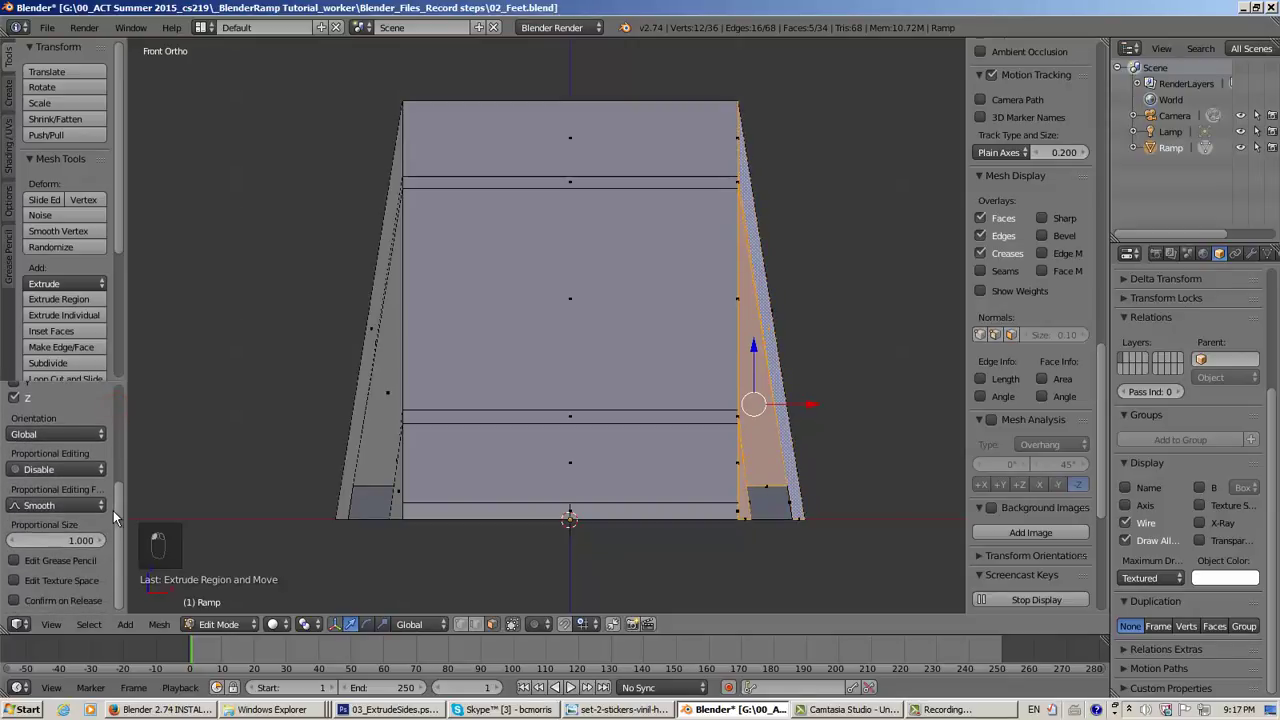
left_click(88, 437)
left_click(85, 405)
left_click(101, 507)
left_click(100, 504)
left_click_drag(117, 515, 118, 450)
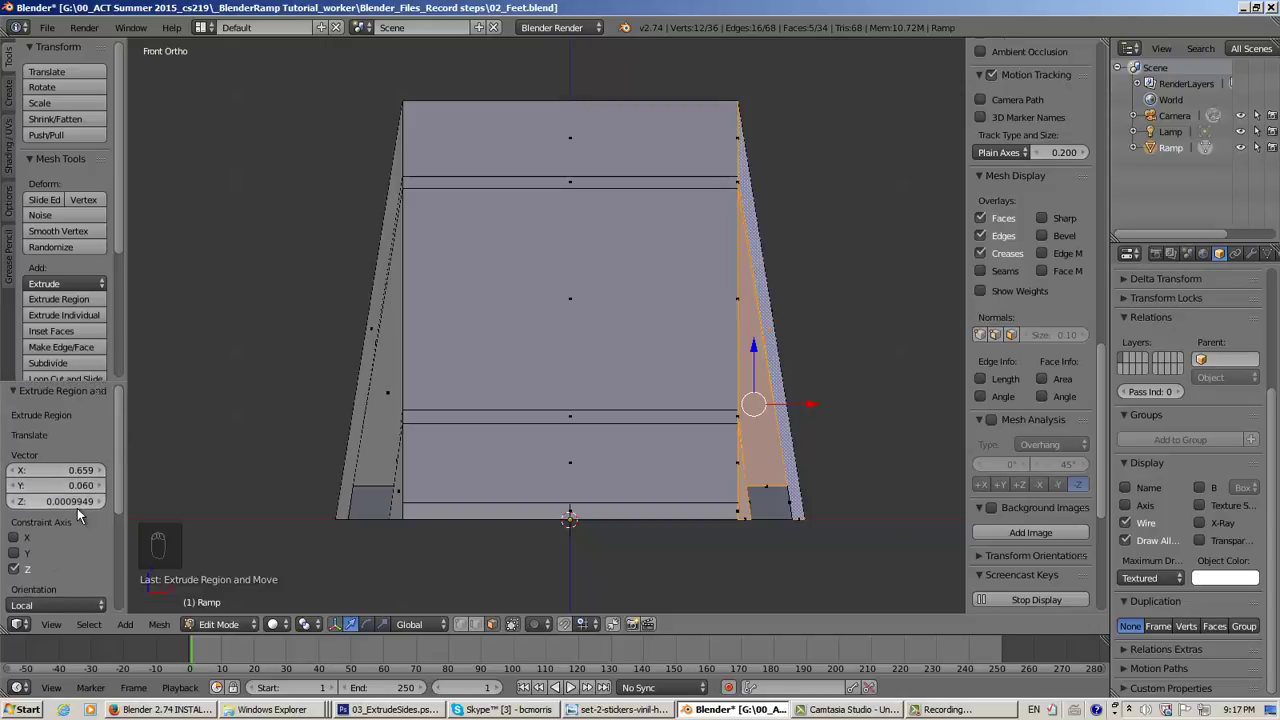
Turn off the extrusion's Z constraint and set its orientation to Global
left_click(27, 569)
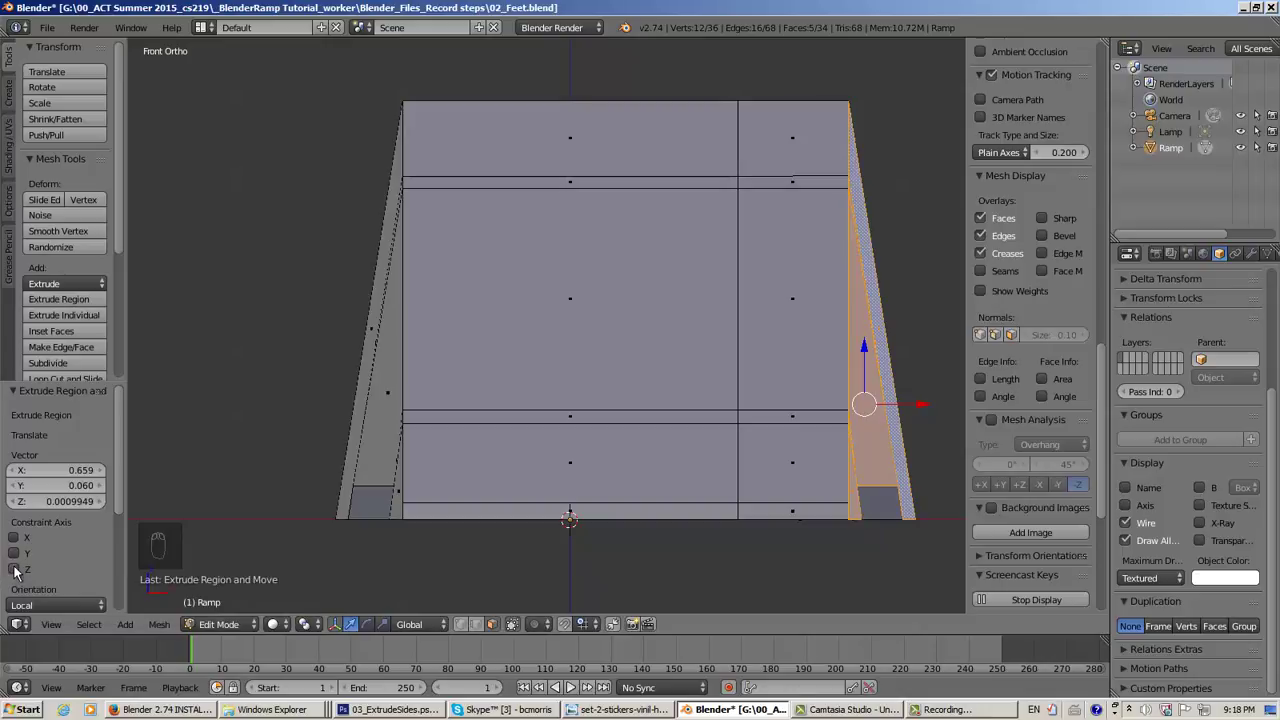
scroll(56, 562, "down", 3)
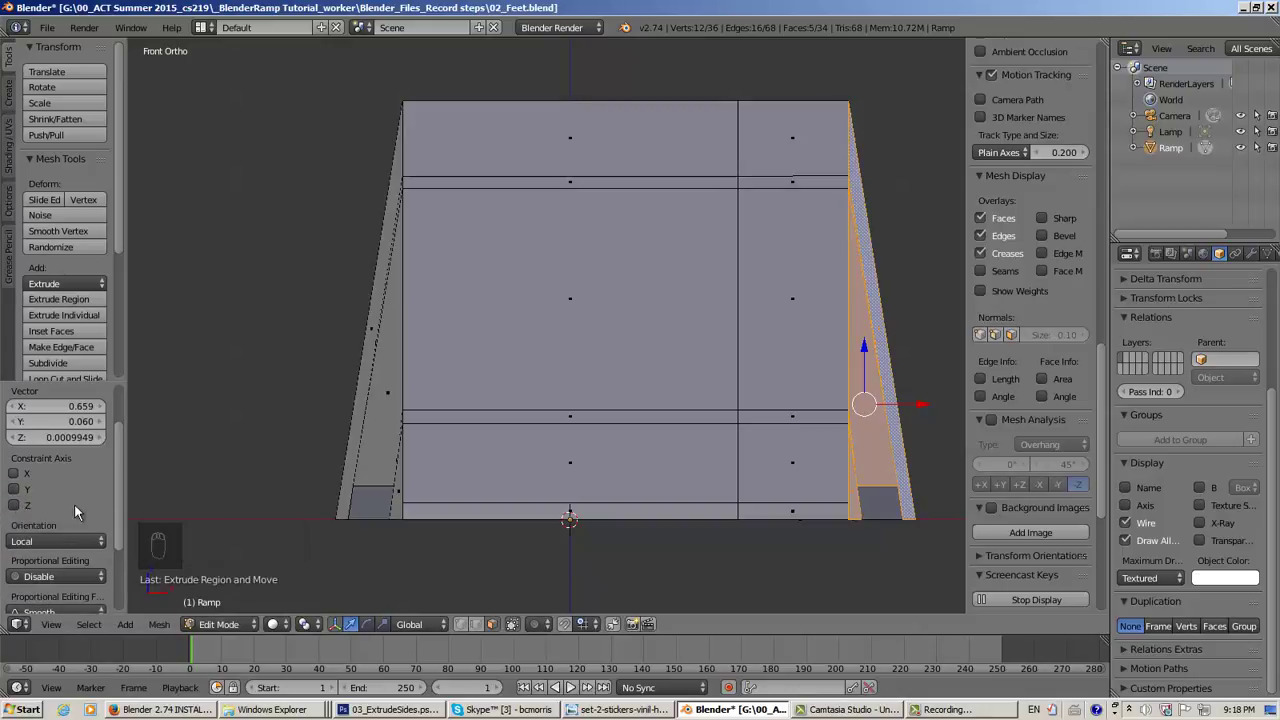
left_click(90, 542)
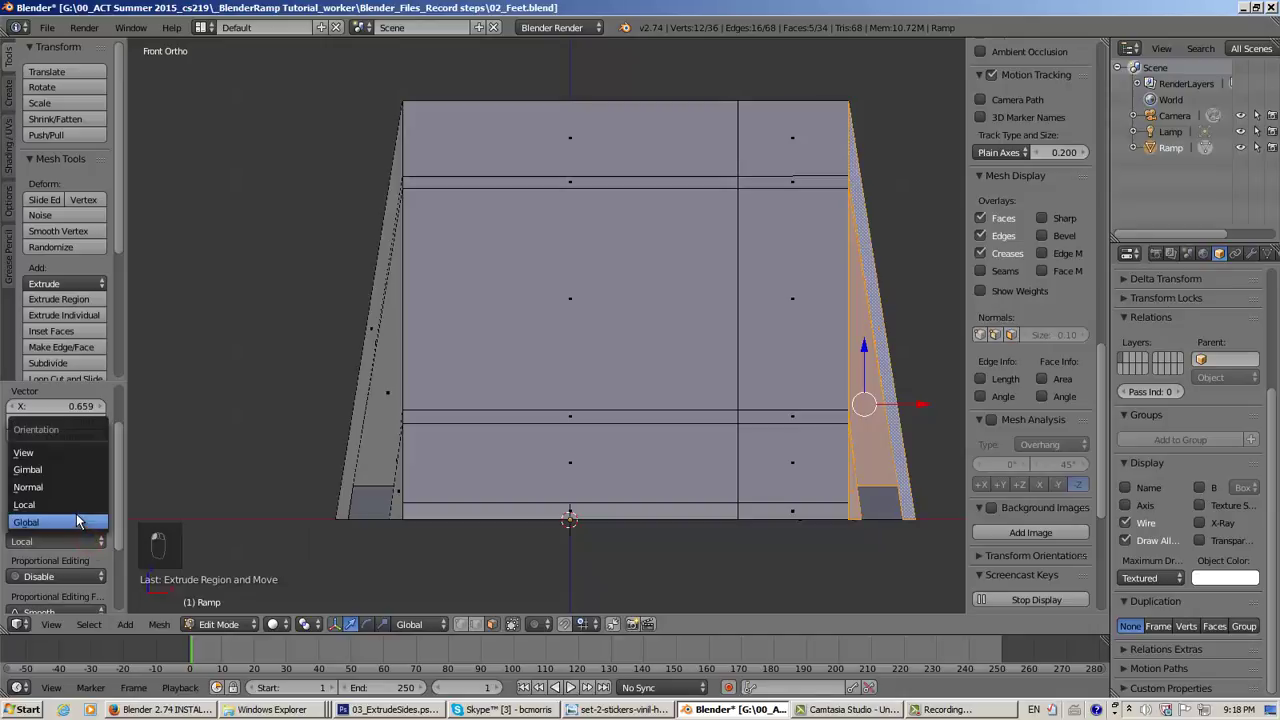
left_click(74, 522)
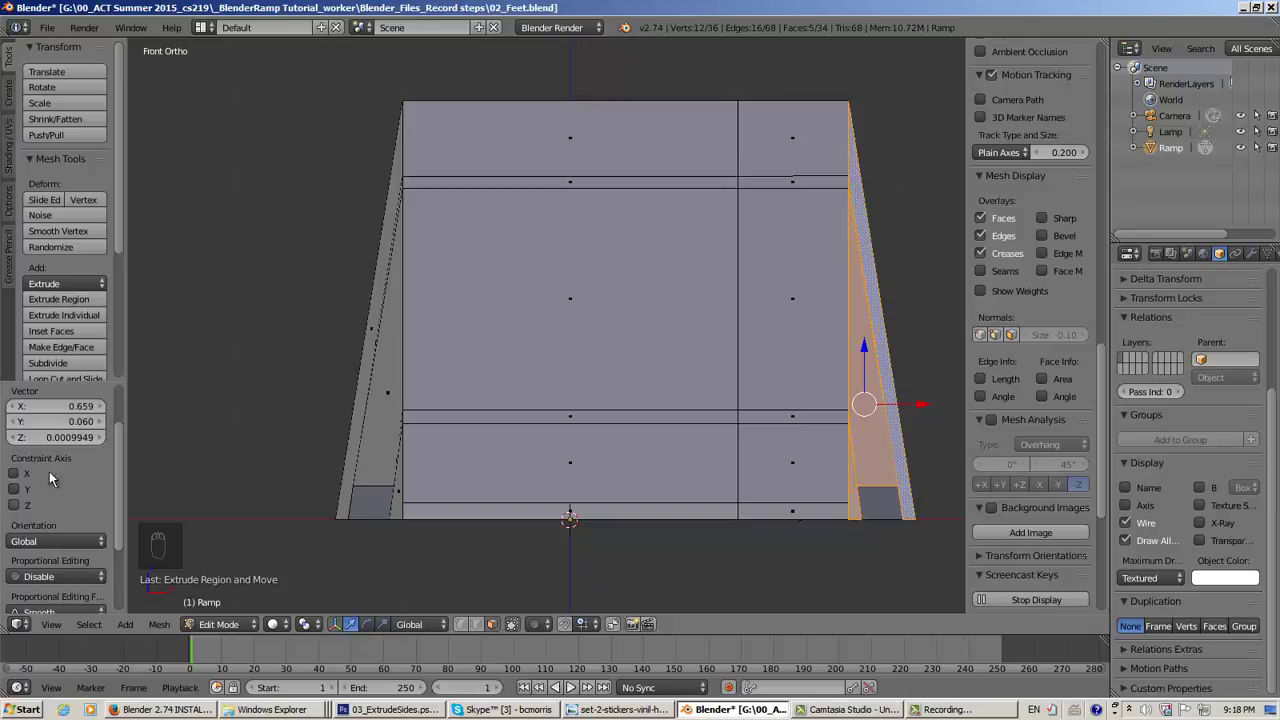
Set the extrusion's vector to X 0.100, Y 0 and Z 0
left_click(67, 439)
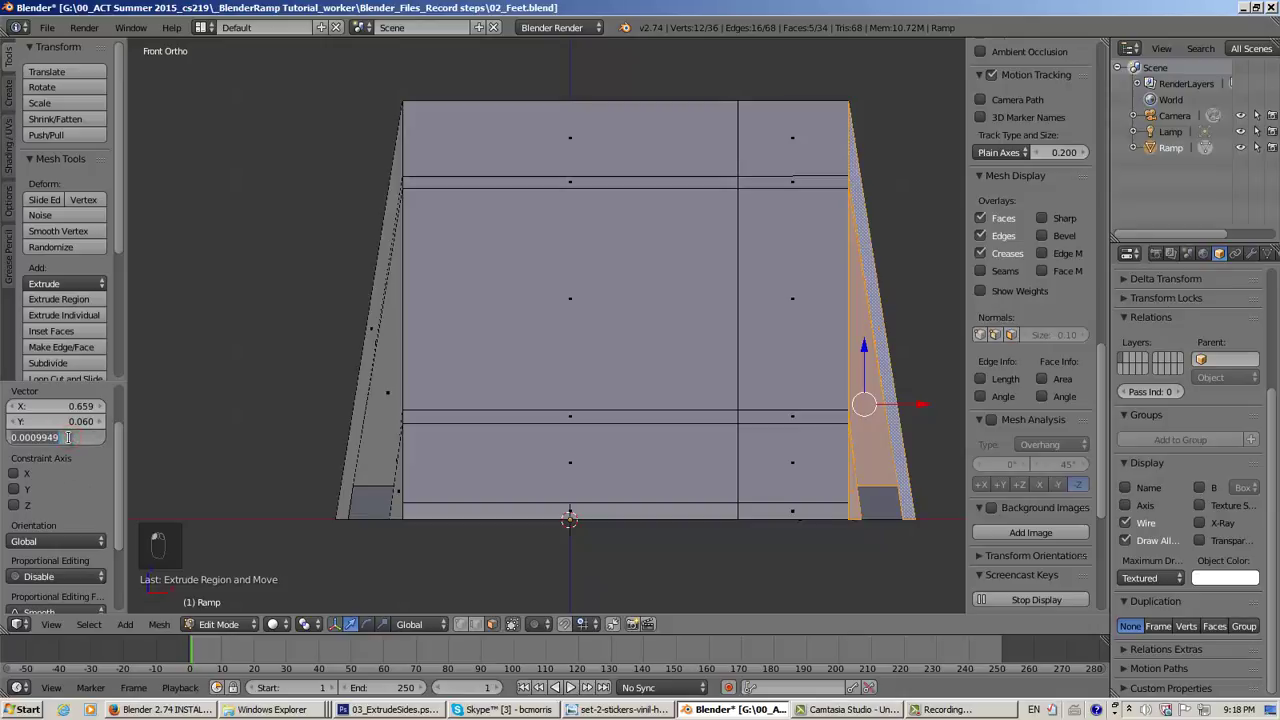
type("0")
key("Return")
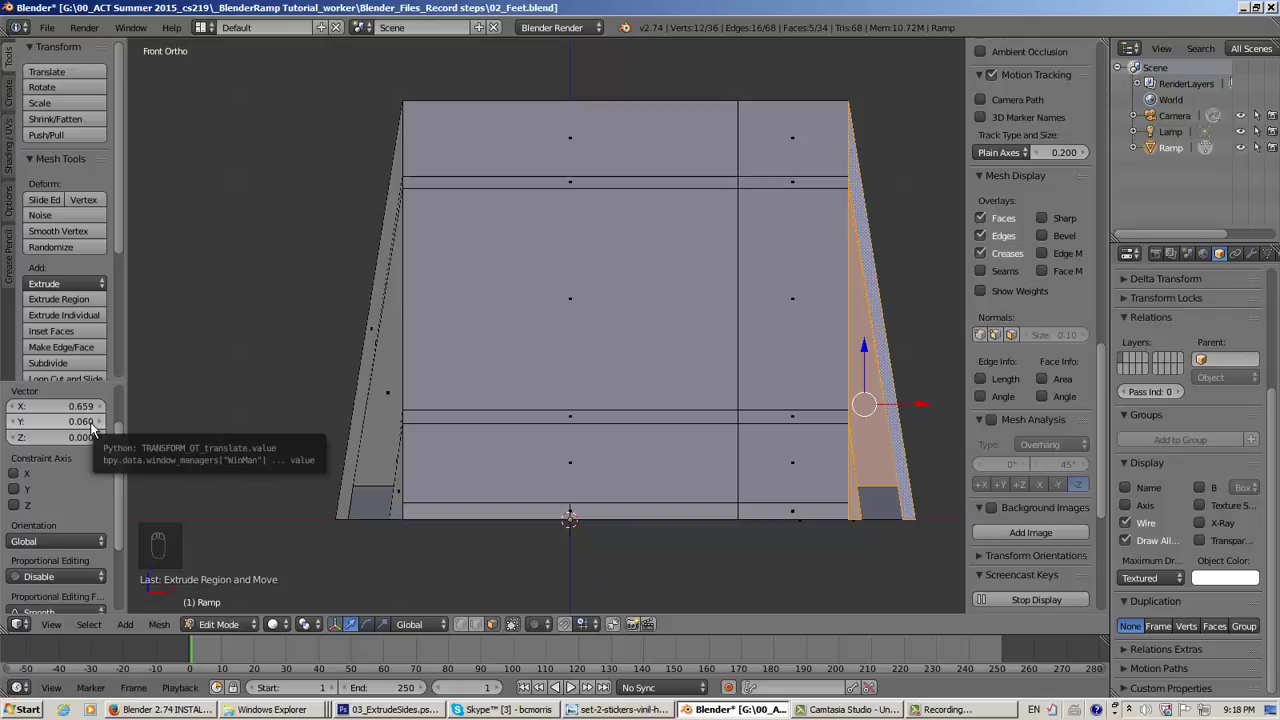
left_click(90, 422)
type("0")
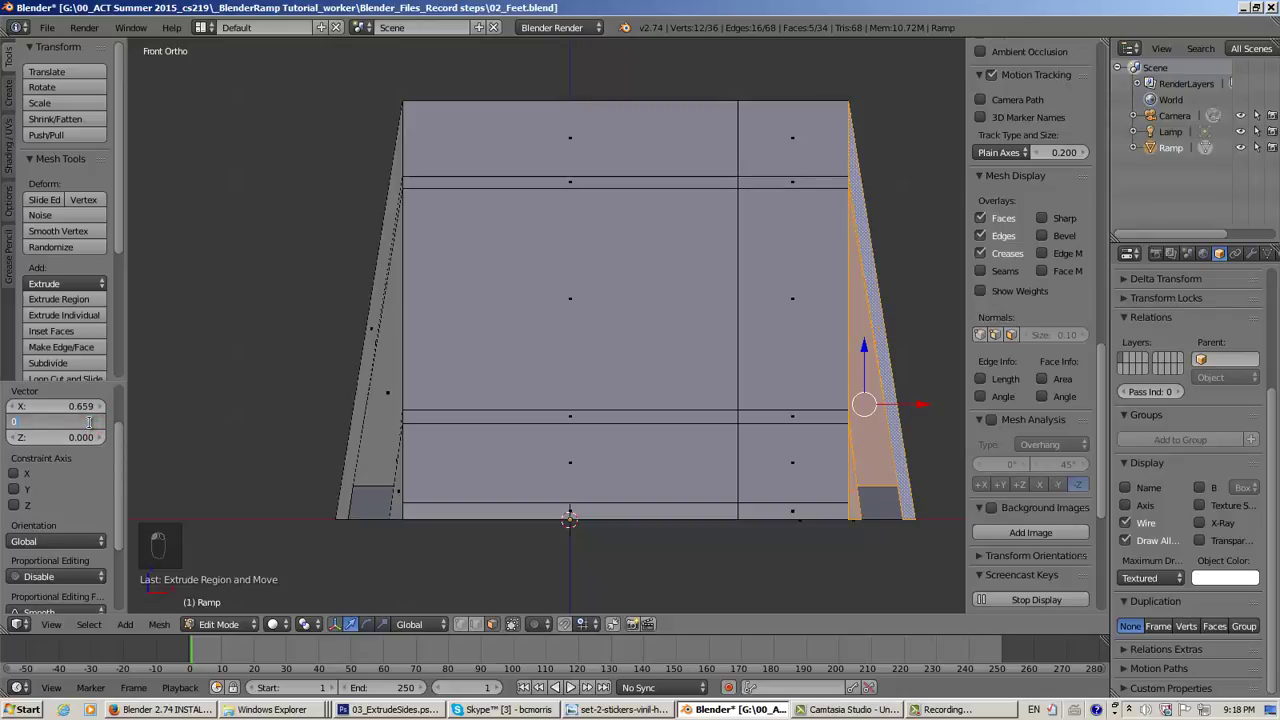
key("Return")
left_click_drag(90, 406, 27, 407)
left_click(80, 405)
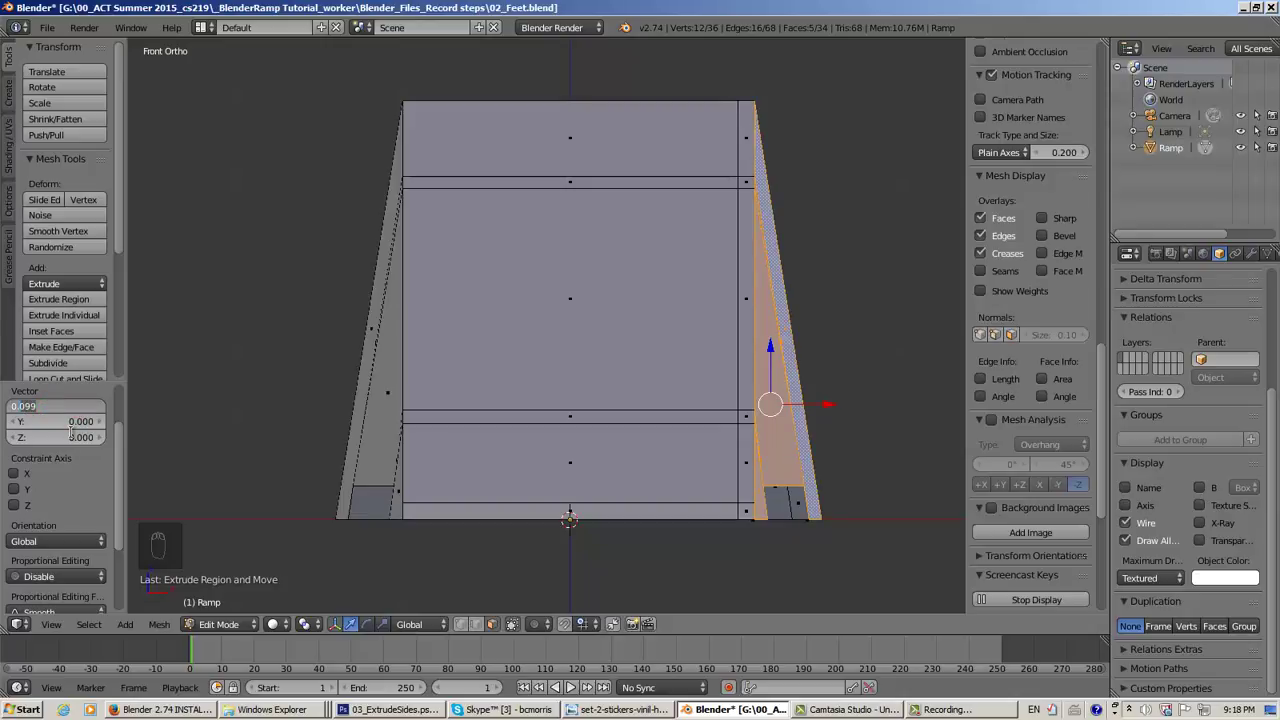
key("Return")
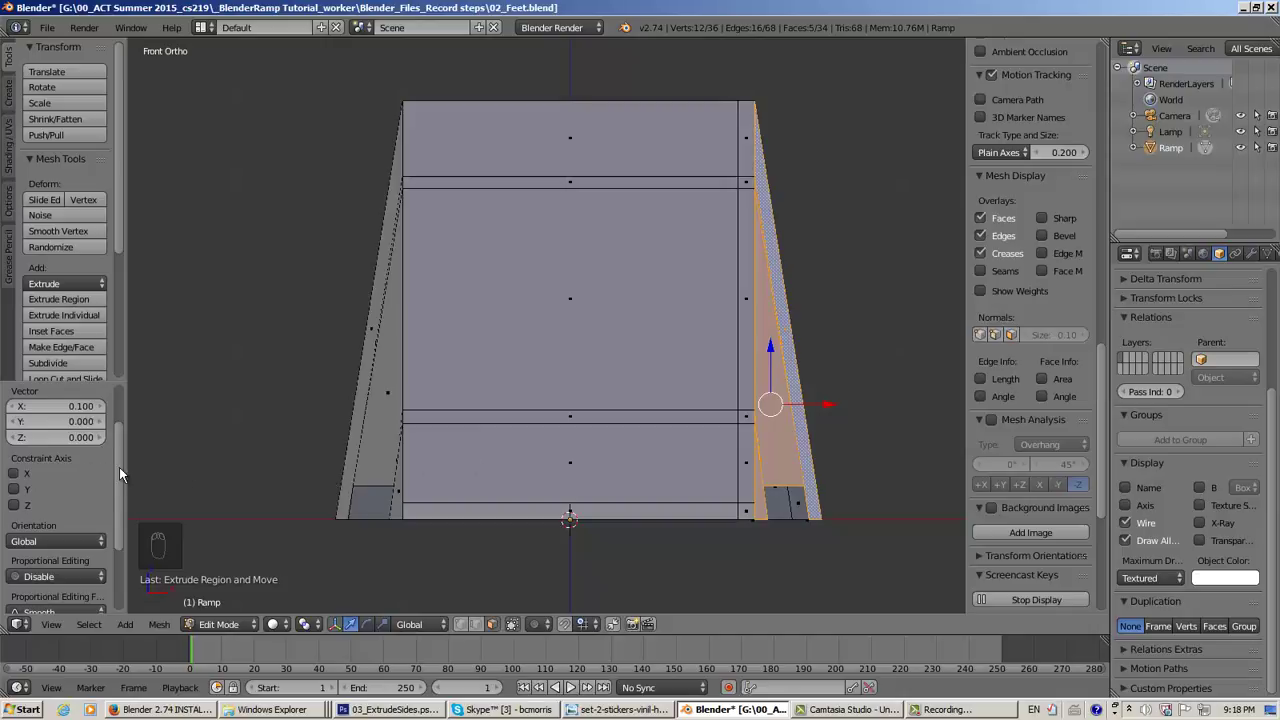
Try the extrusion's Z and Y axis constraints, turning each on and off, and review its remaining options
scroll(124, 437, "up", 1)
scroll(124, 437, "down", 1)
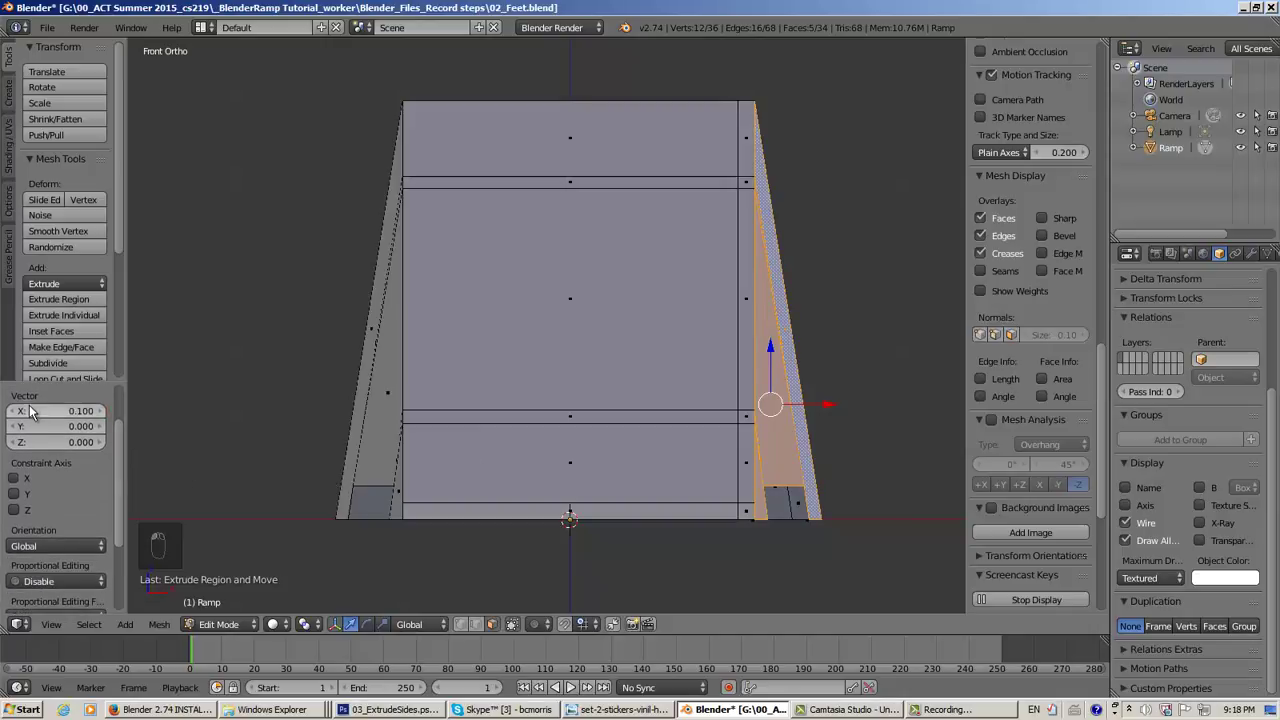
scroll(117, 459, "down", 5)
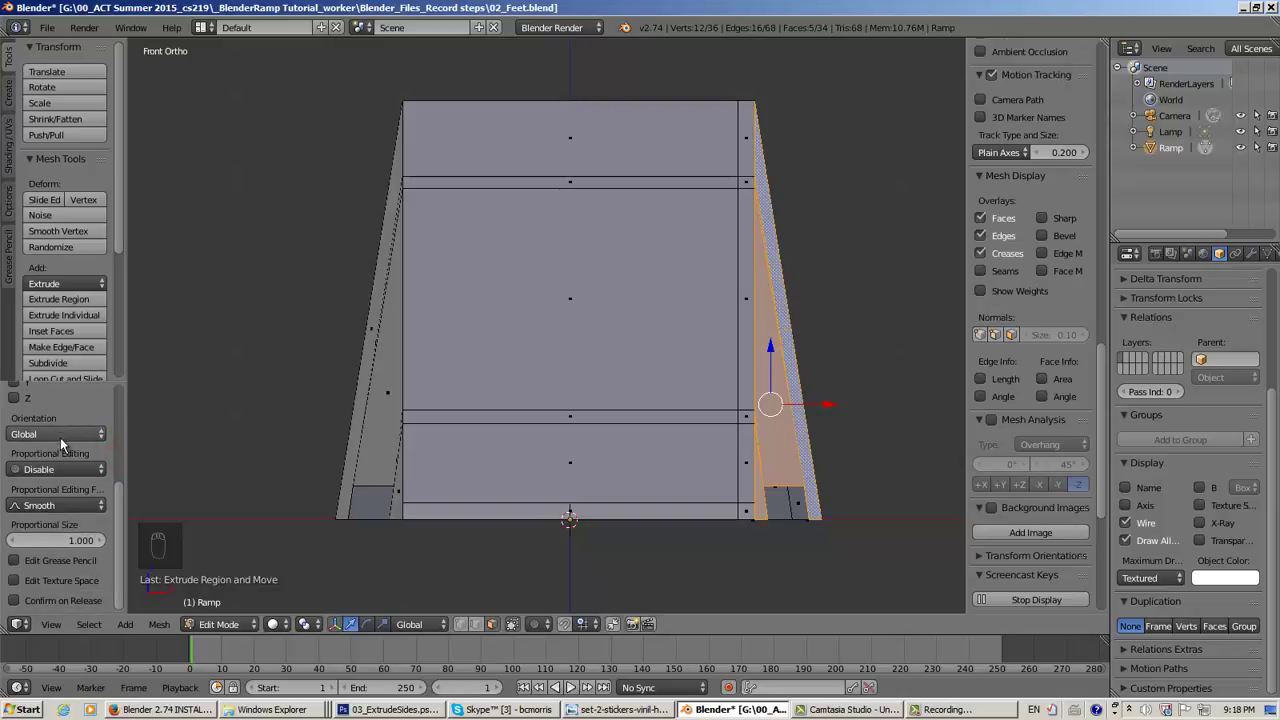
left_click_drag(118, 524, 120, 468)
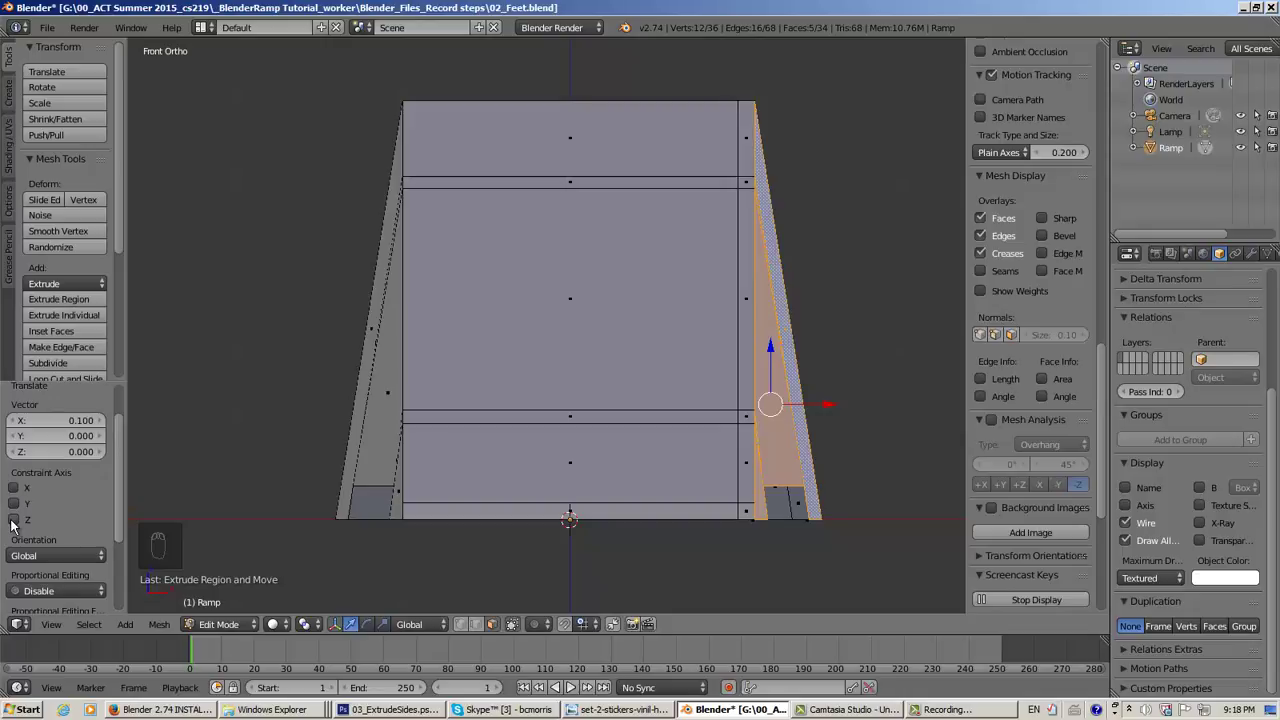
left_click(13, 520)
left_click(13, 520)
left_click(14, 521)
left_click(14, 521)
left_click(12, 505)
left_click(12, 505)
mouse_move(120, 433)
left_mouse_down()
mouse_move(114, 487)
mouse_move(120, 426)
left_mouse_up()
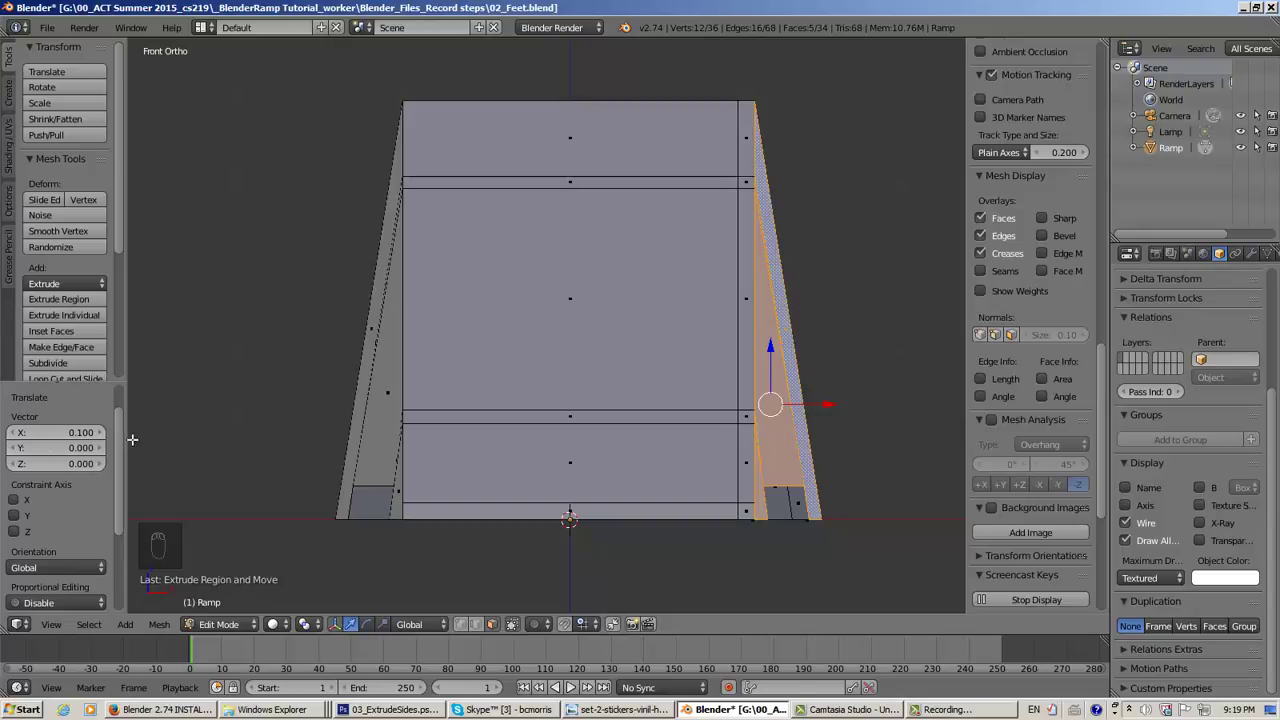
left_click_drag(118, 445, 113, 537)
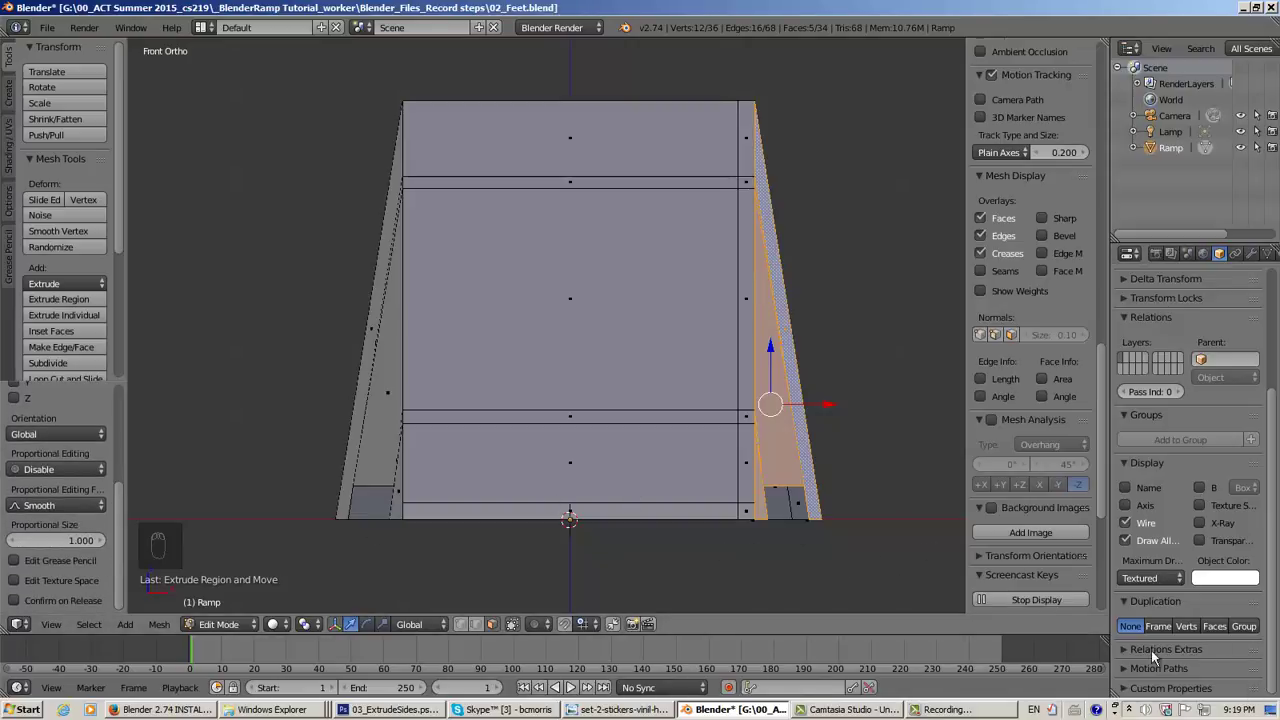
Select the five side faces on the opposite side of the ramp, from the front end to the back
middle_click_drag(648, 510, 670, 523)
scroll(665, 522, "up", 1)
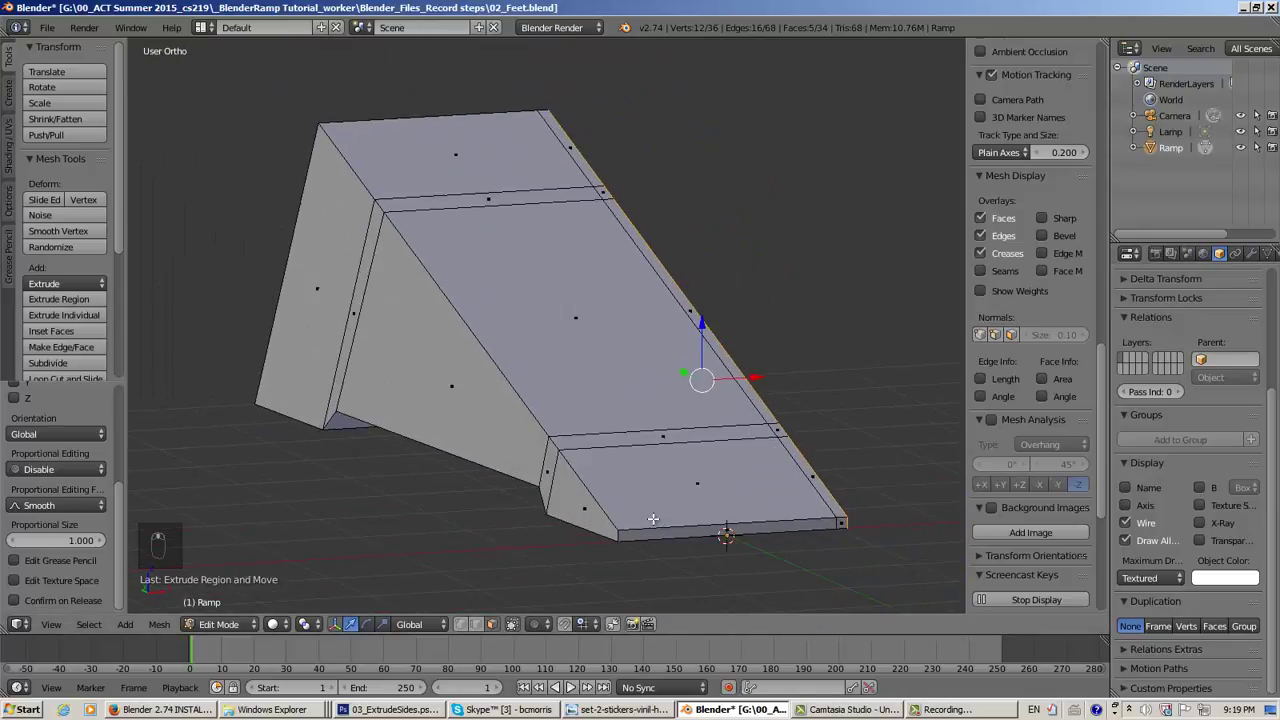
right_click(586, 509)
right_click(549, 471, "shift")
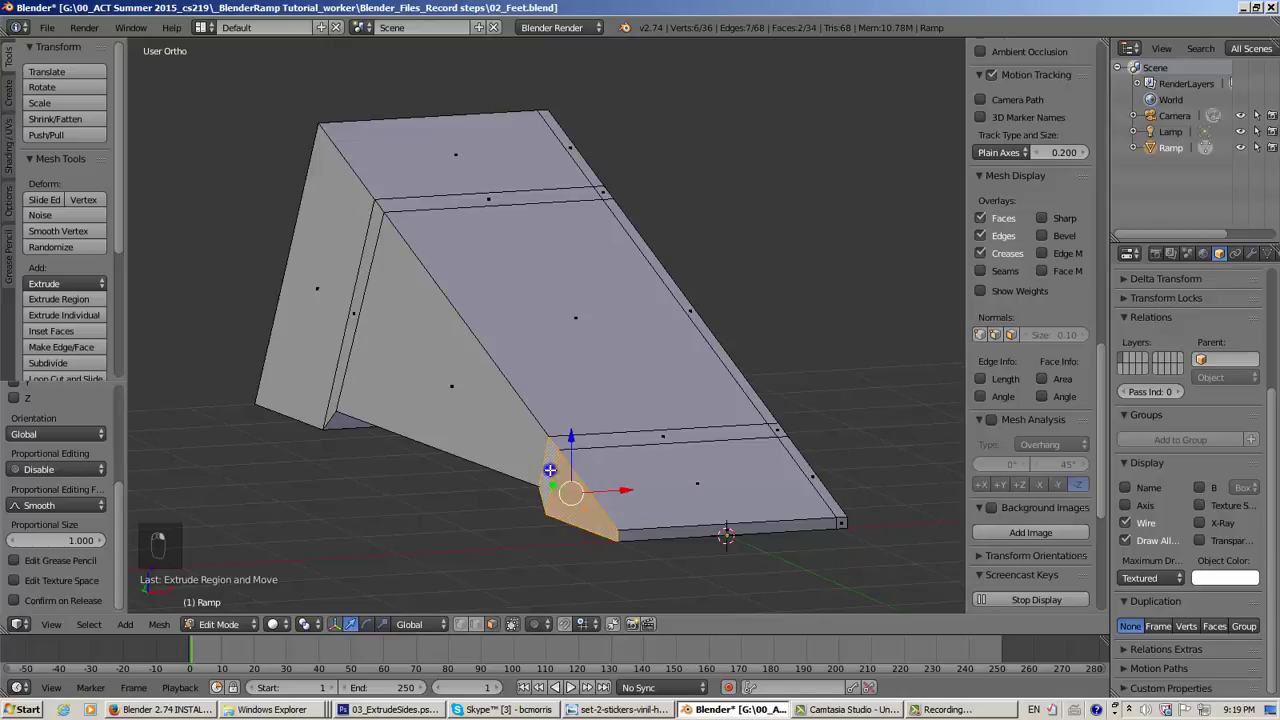
right_click(455, 386, "shift")
right_click(354, 309, "shift")
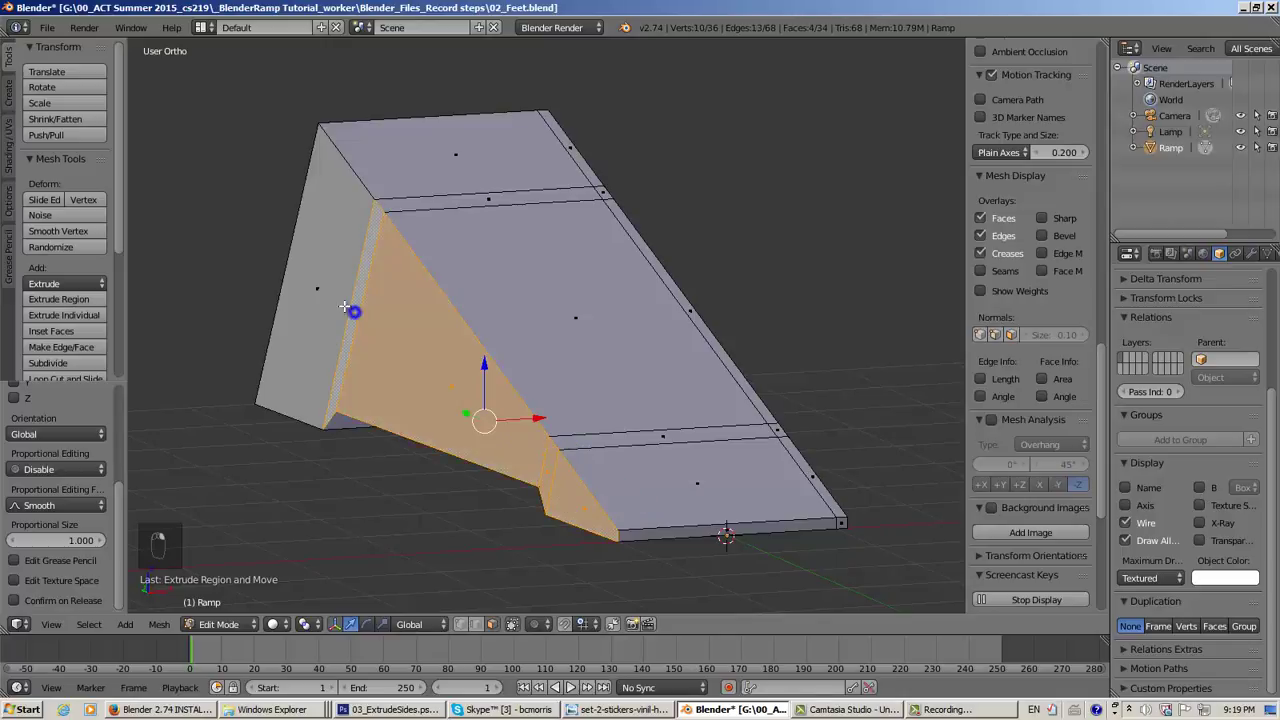
right_click(316, 291, "shift")
middle_click_drag(320, 289, 550, 507)
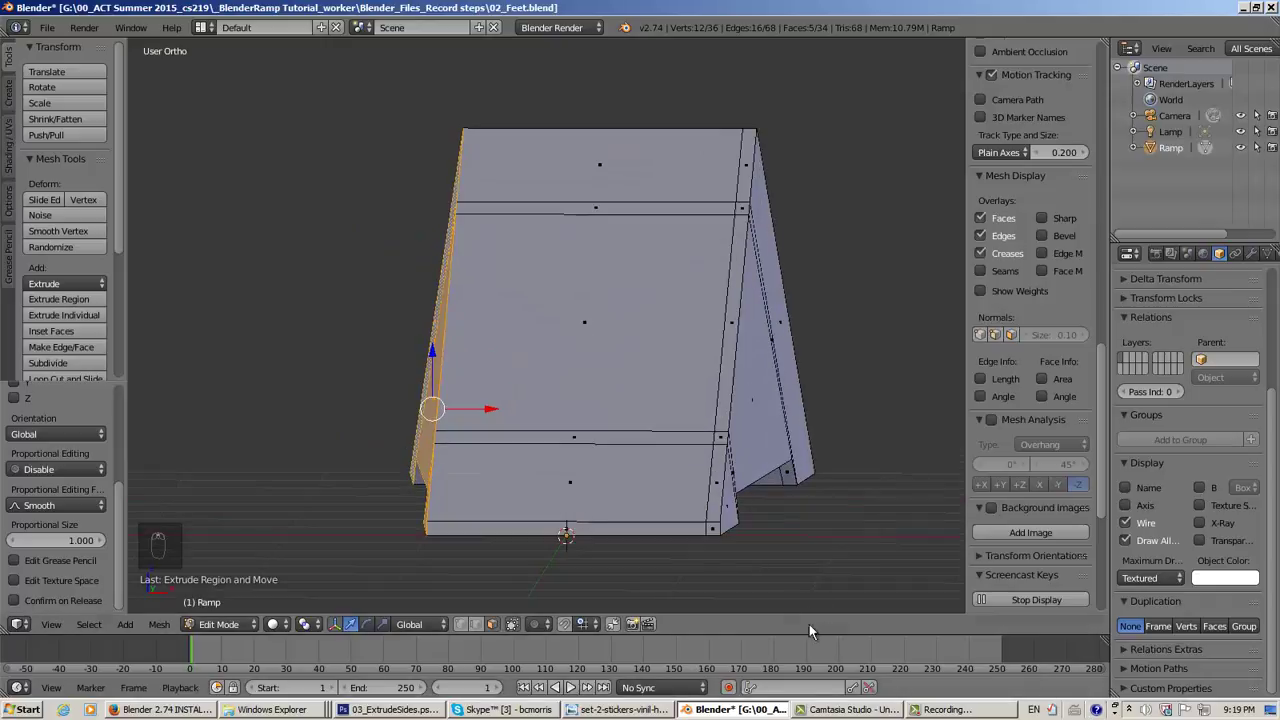
In front view, set the last extrusion's X vector value to -0.100
key("KP_1")
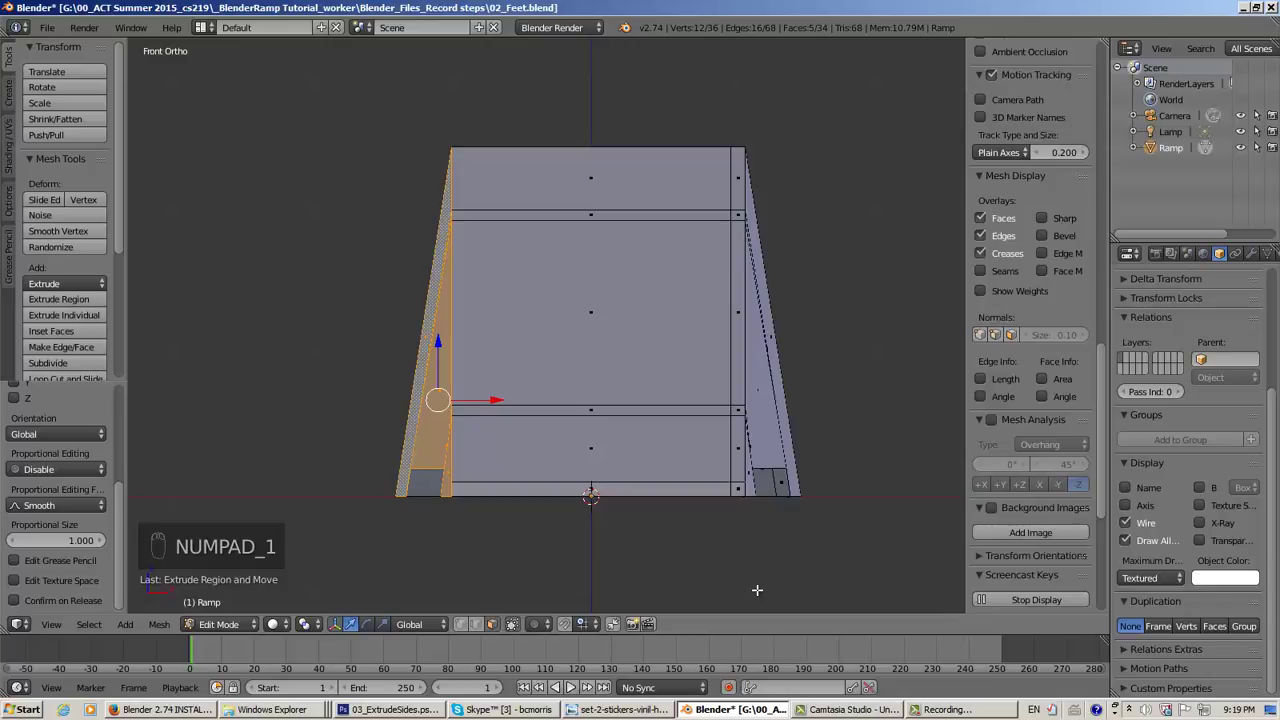
scroll(757, 590, "up", 1)
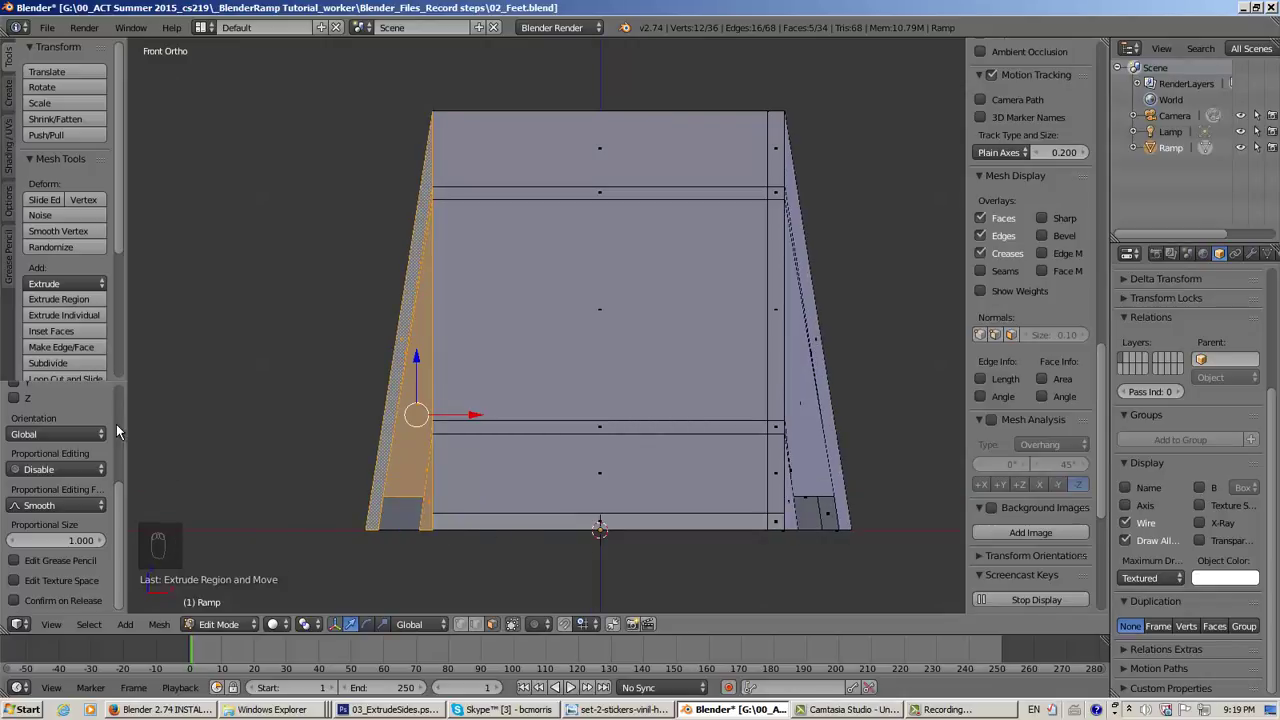
left_click_drag(120, 503, 119, 376)
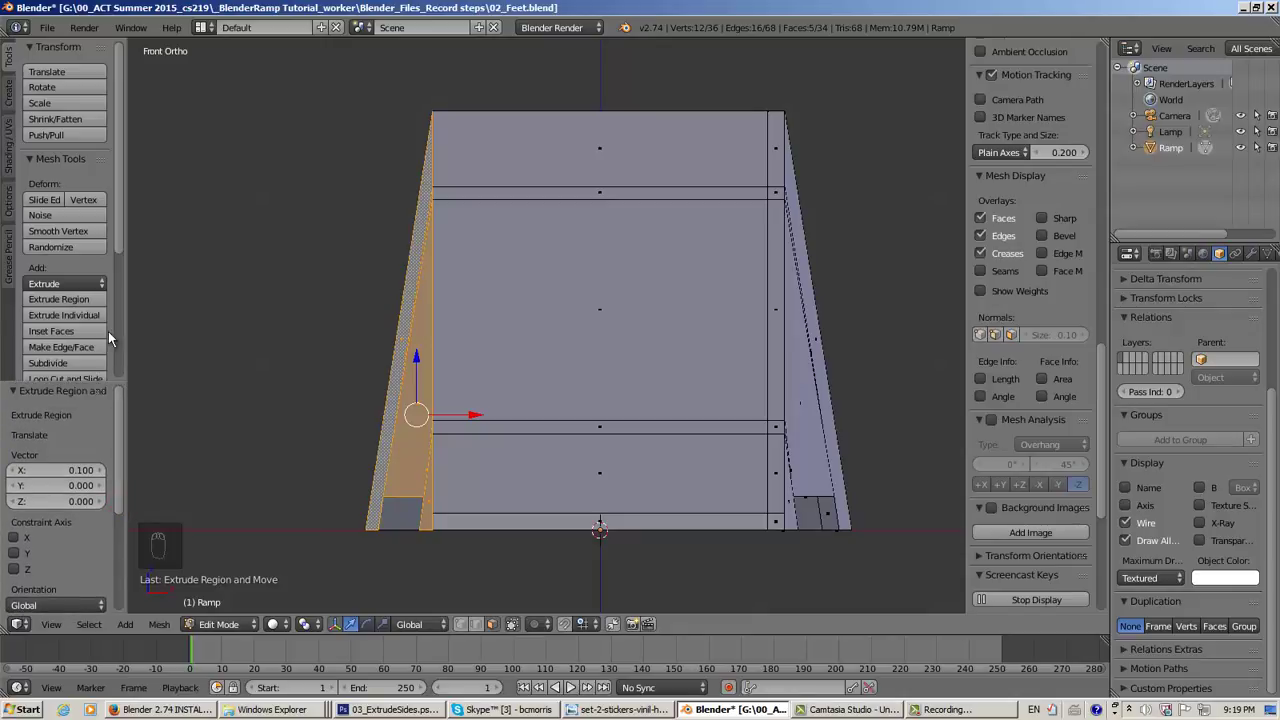
left_click(69, 472)
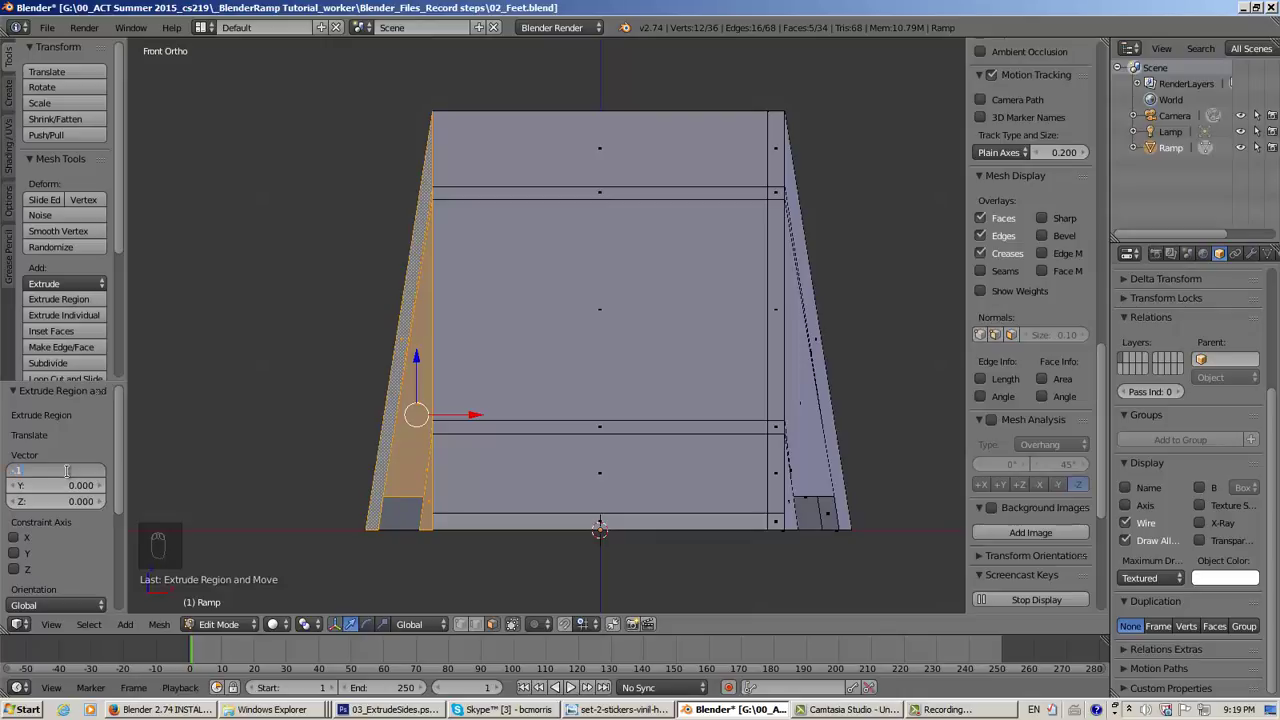
key("Return")
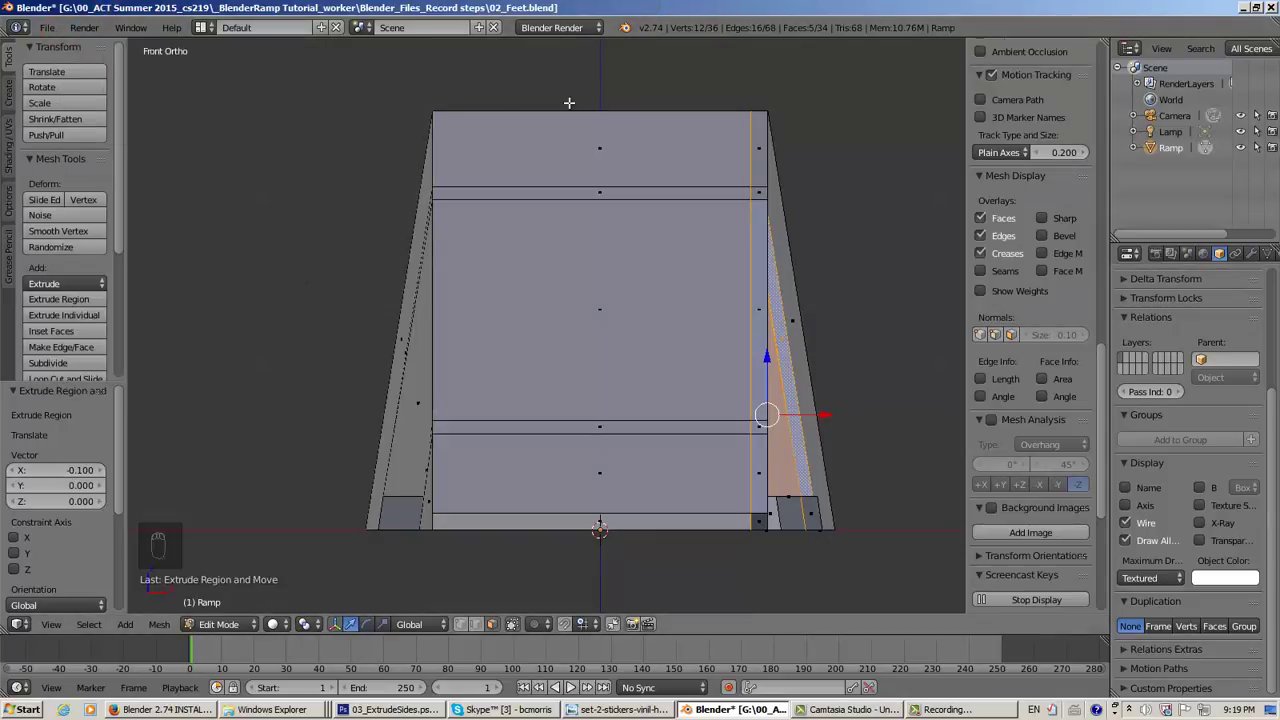
Undo the side extrusion and the last two face selections
key("ctrl+z")
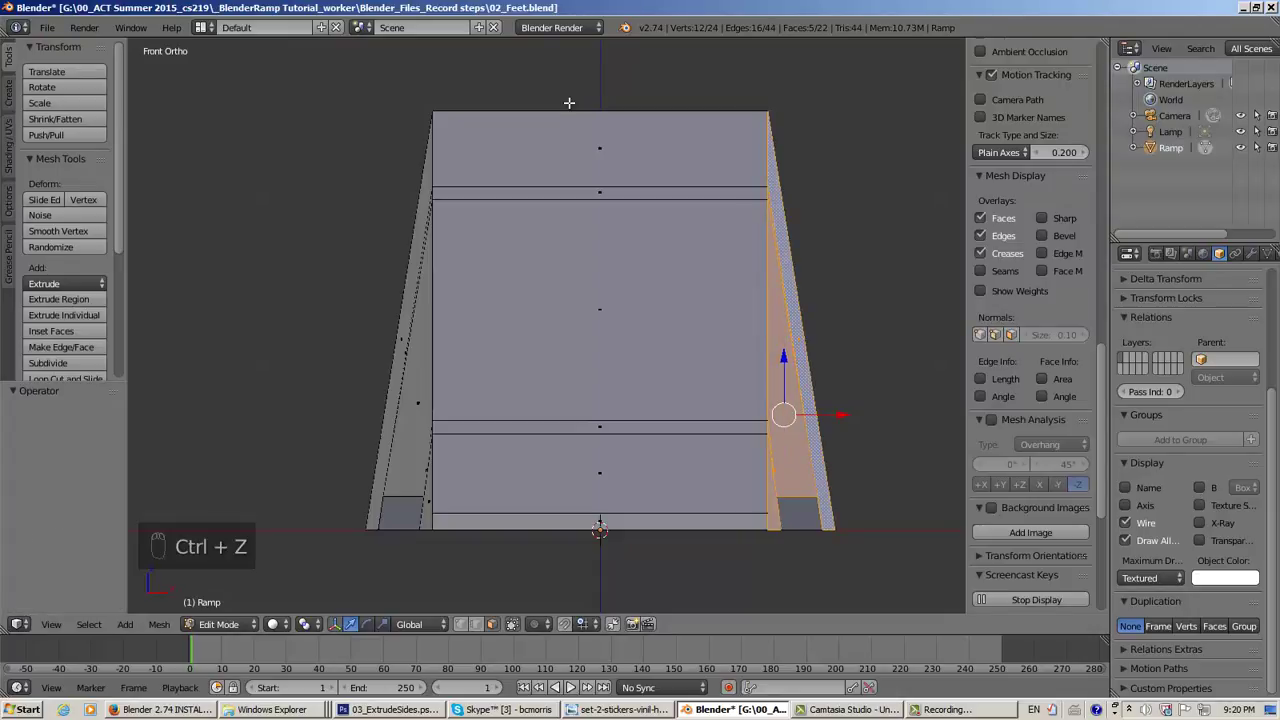
key("ctrl+z")
key("ctrl+z")
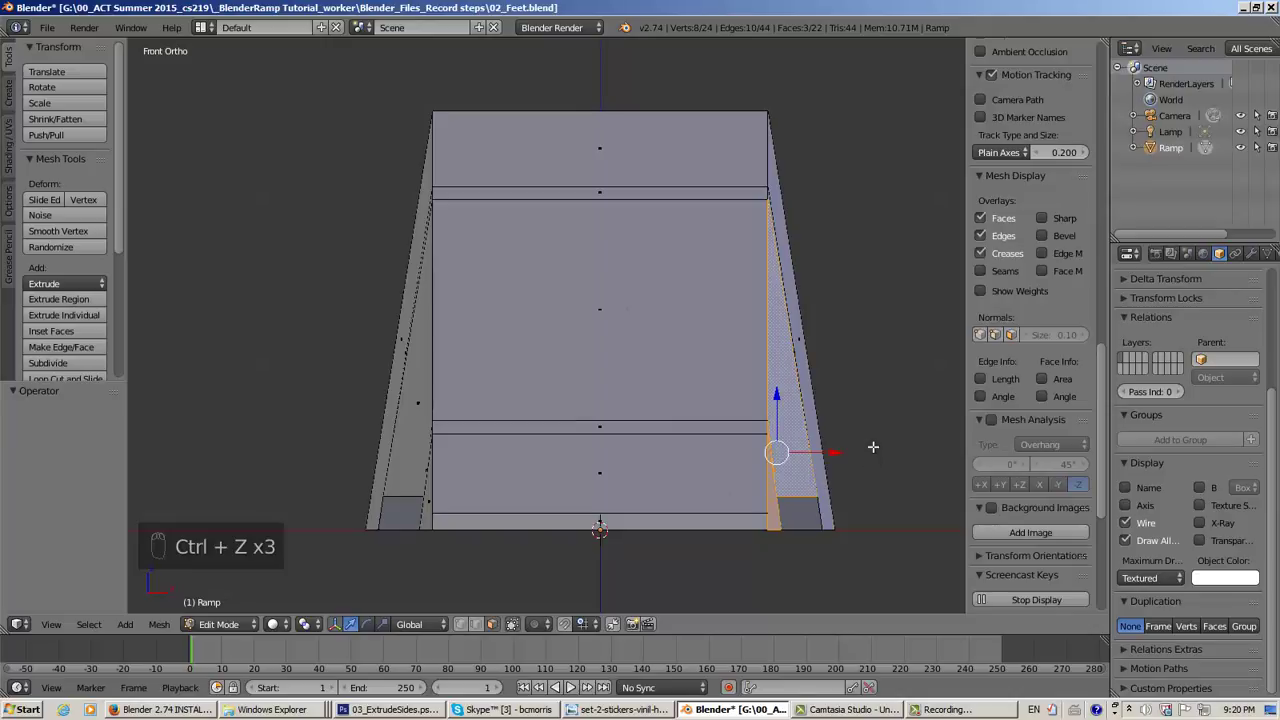
Add the narrow strip face and the tall back face to the three selected side faces of the ramp
middle_click_drag(873, 447, 859, 380)
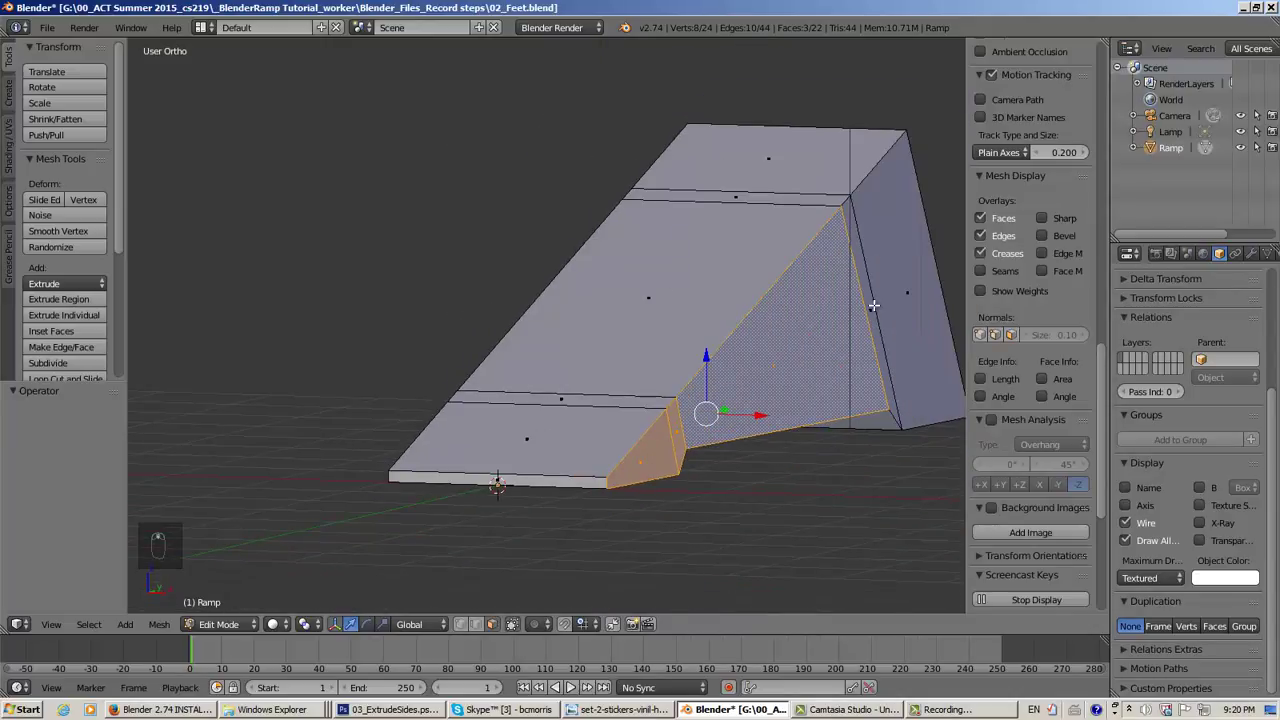
middle_click_drag(861, 317, 757, 471)
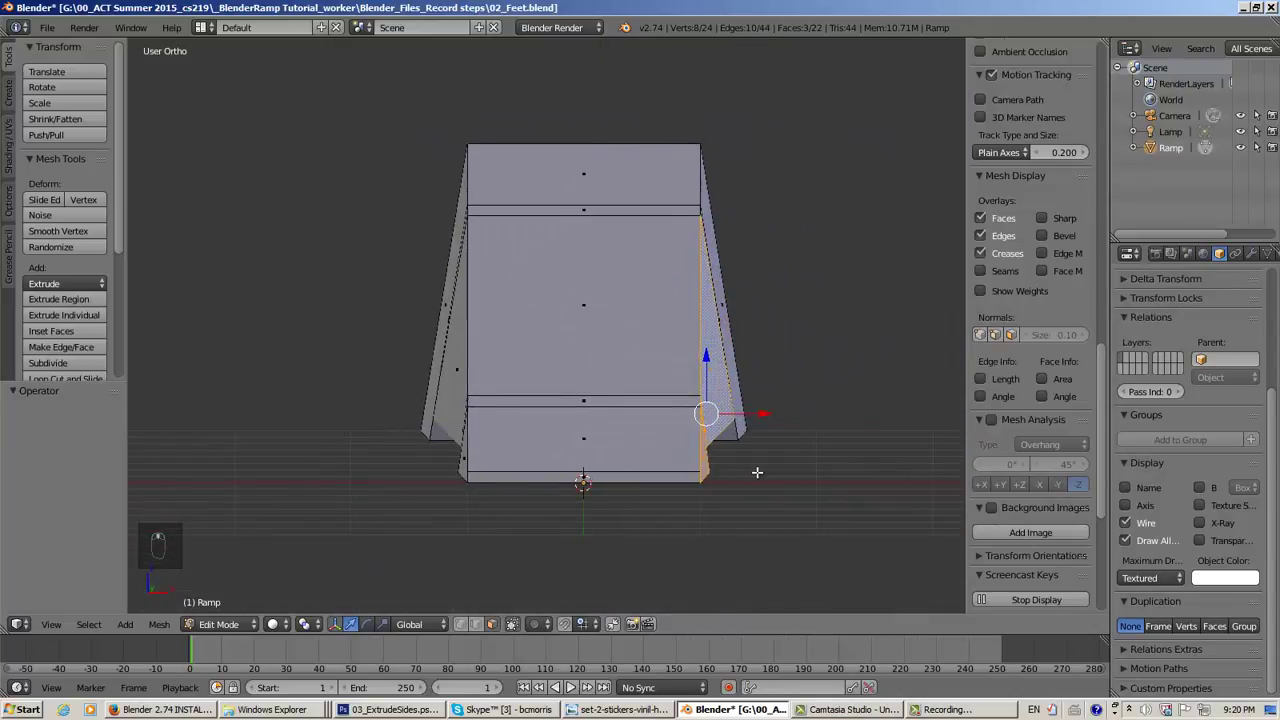
scroll(757, 471, "up", 2)
middle_click_drag(834, 453, 794, 462)
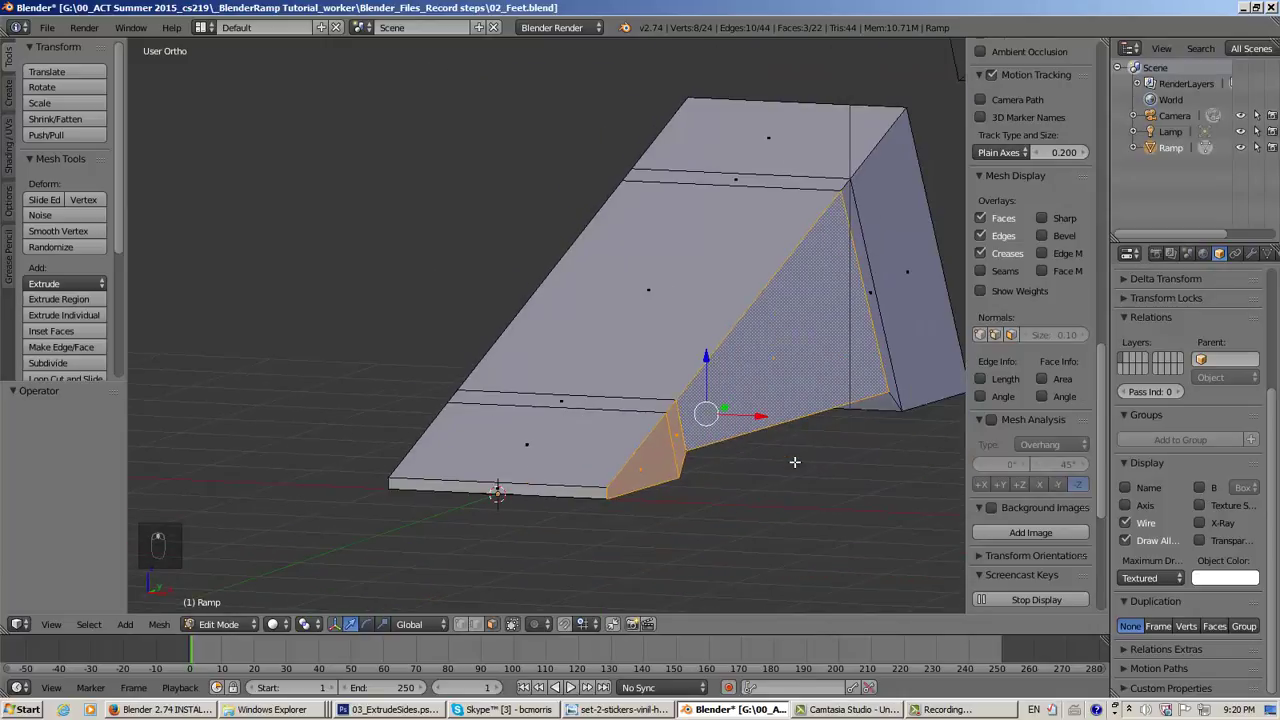
right_click(870, 291, "ctrl")
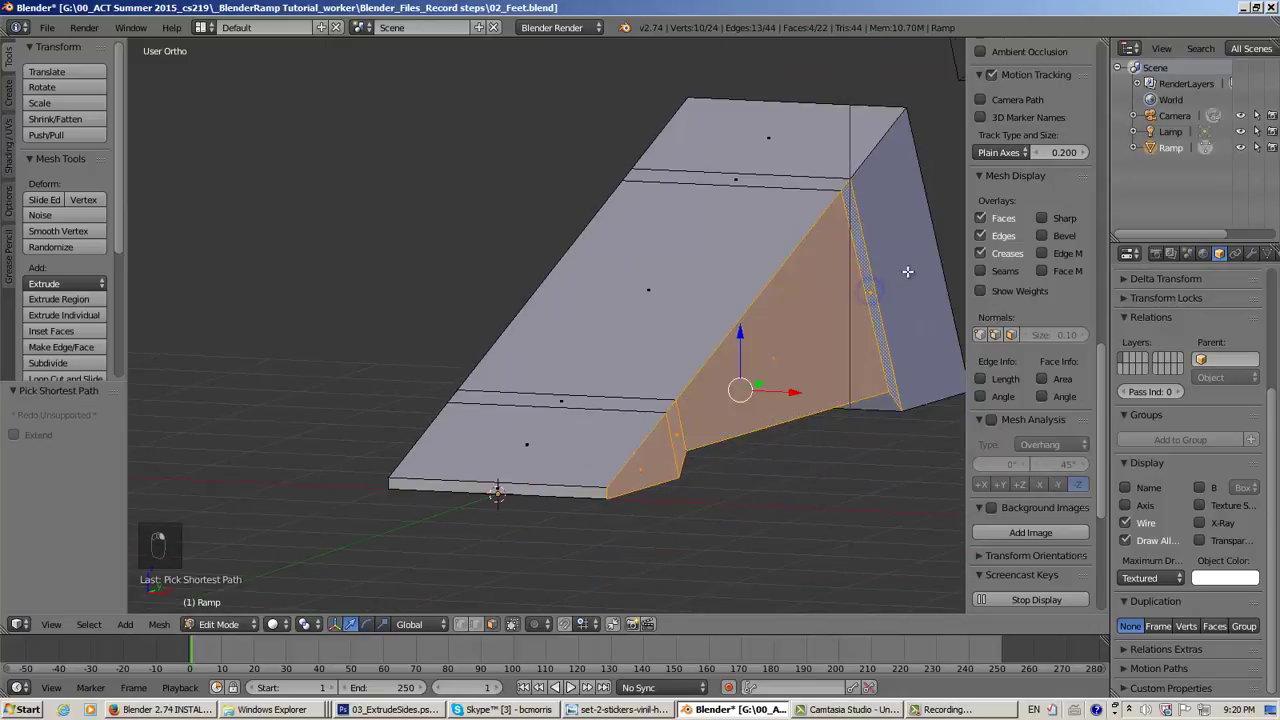
right_click(907, 270, "ctrl")
mouse_move(766, 465)
middle_mouse_down()
mouse_move(806, 451)
mouse_move(797, 463)
mouse_move(758, 458)
middle_mouse_up()
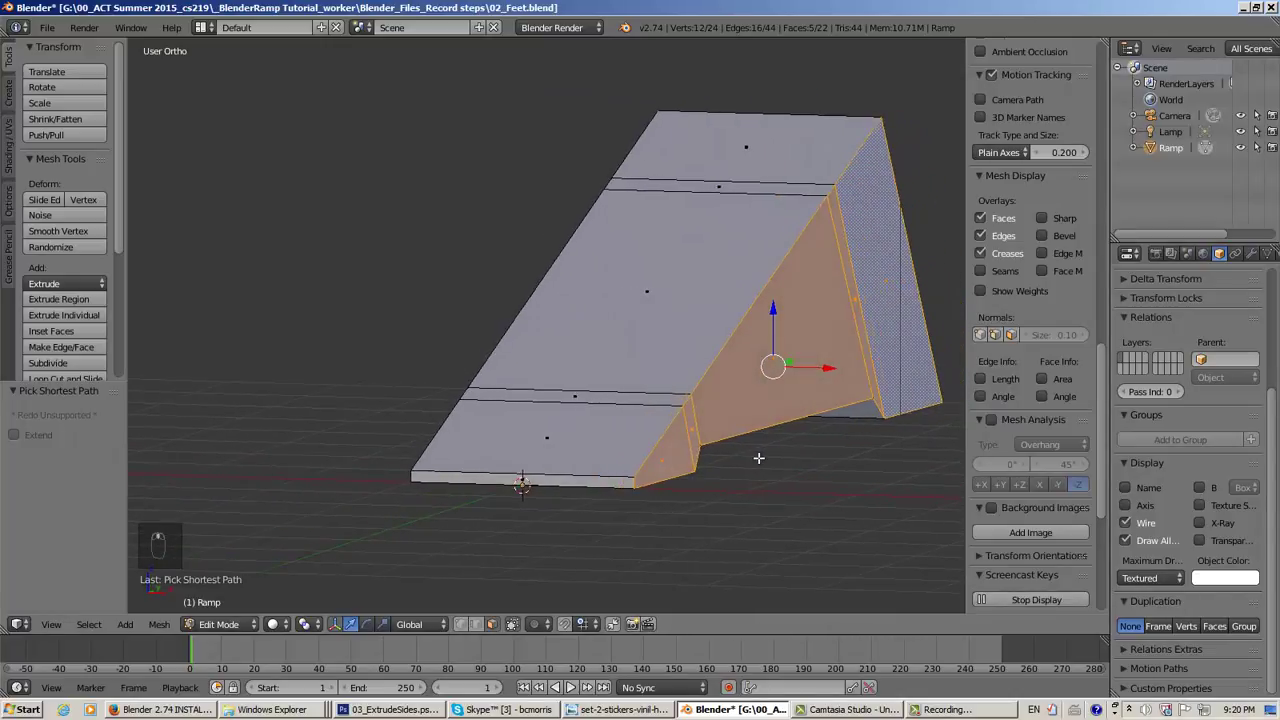
Extrude the five selected side faces outward as a region by about 0.26
left_click(88, 284)
left_click(88, 299)
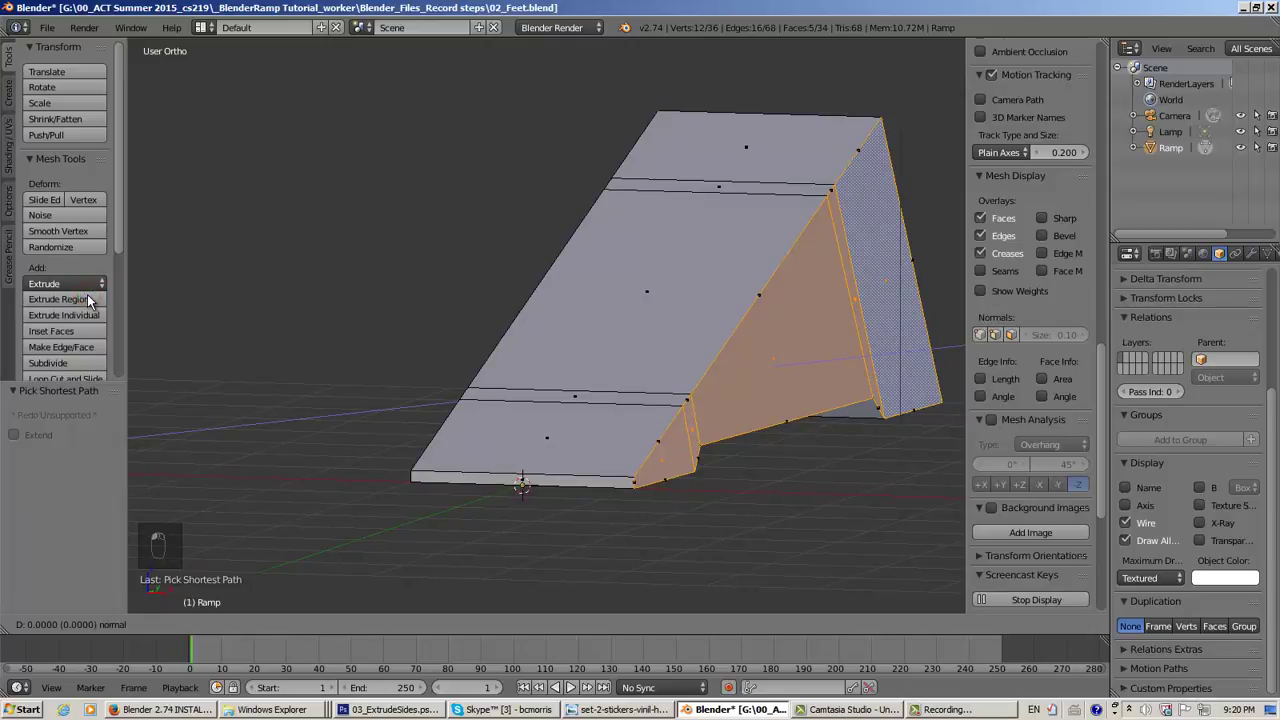
left_click(122, 351)
Turn off the new extrusion's Z constraint and set its orientation to Global
left_click_drag(118, 440, 120, 508)
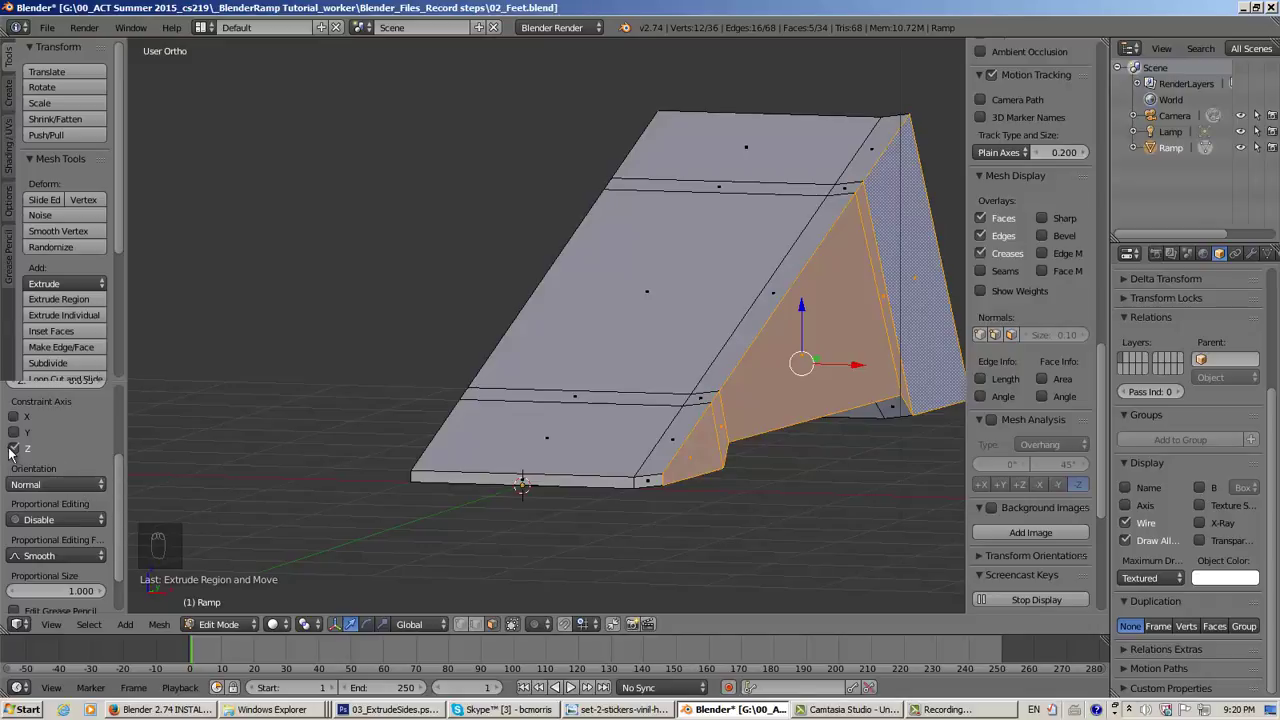
left_click(14, 449)
left_click(93, 485)
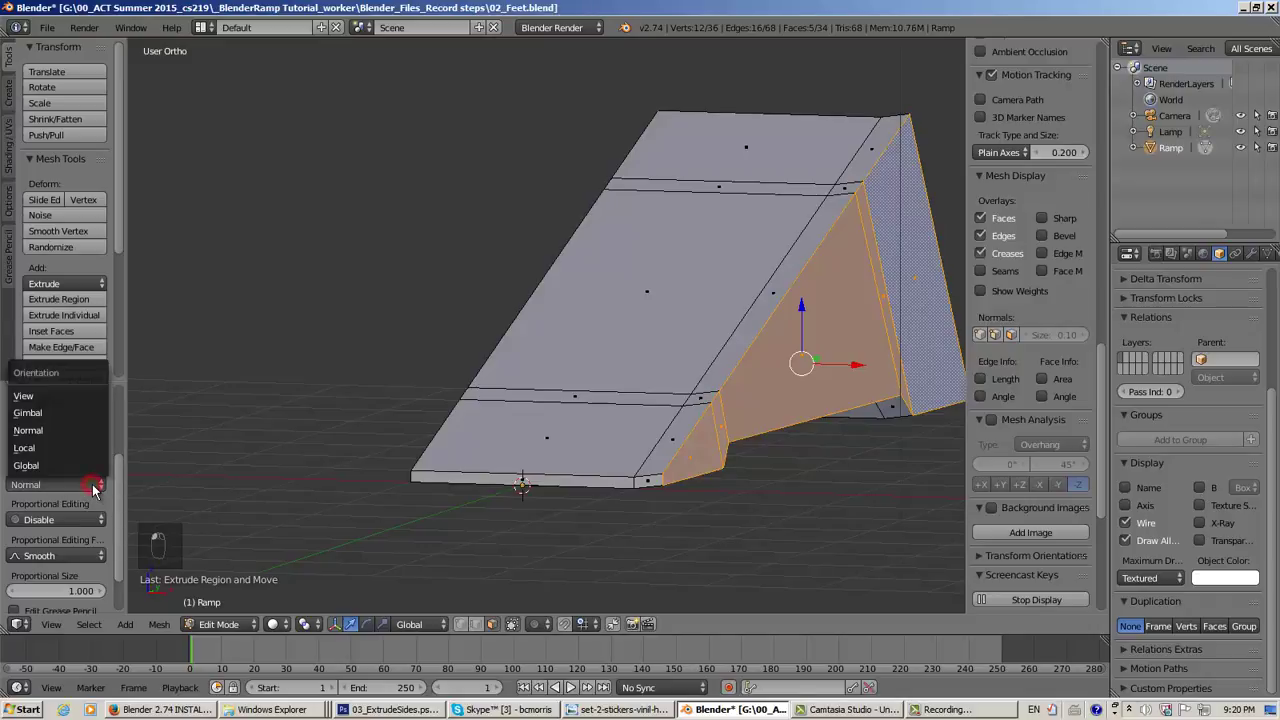
left_click(88, 466)
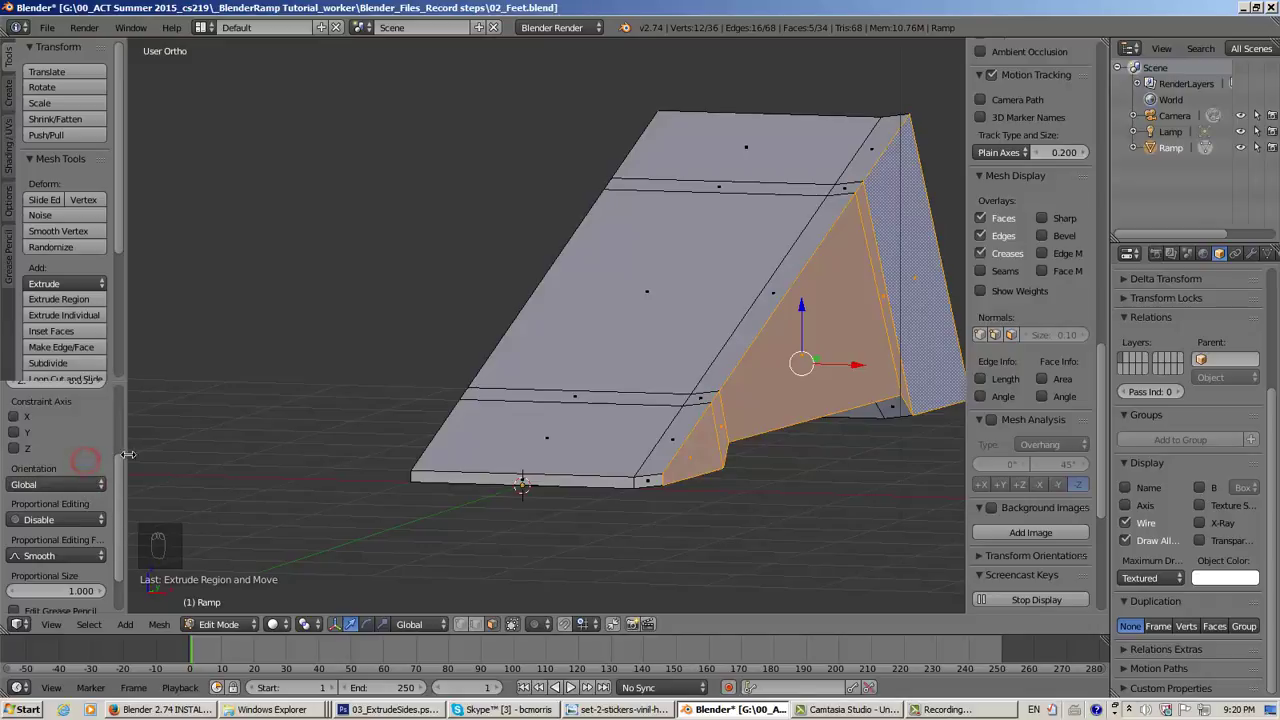
Set the extrusion's Y and Z vector components to 0
scroll(121, 488, "up", 3)
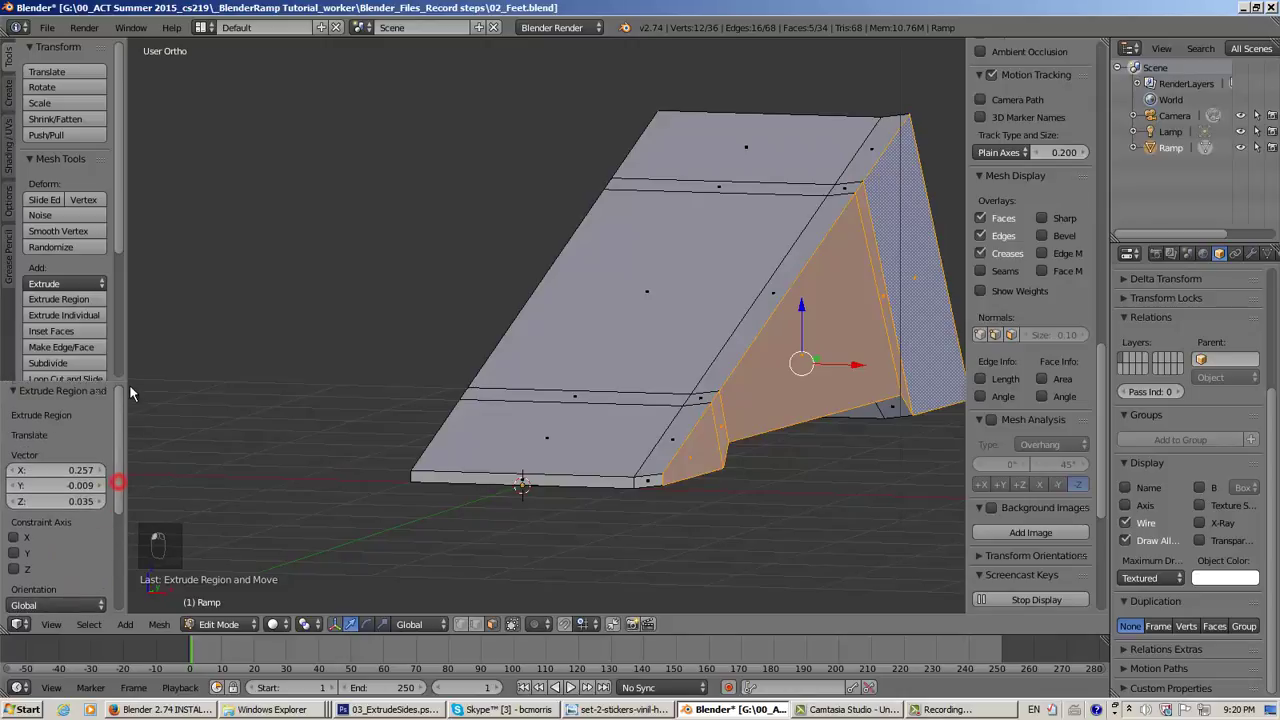
left_click(95, 485)
left_click(95, 485)
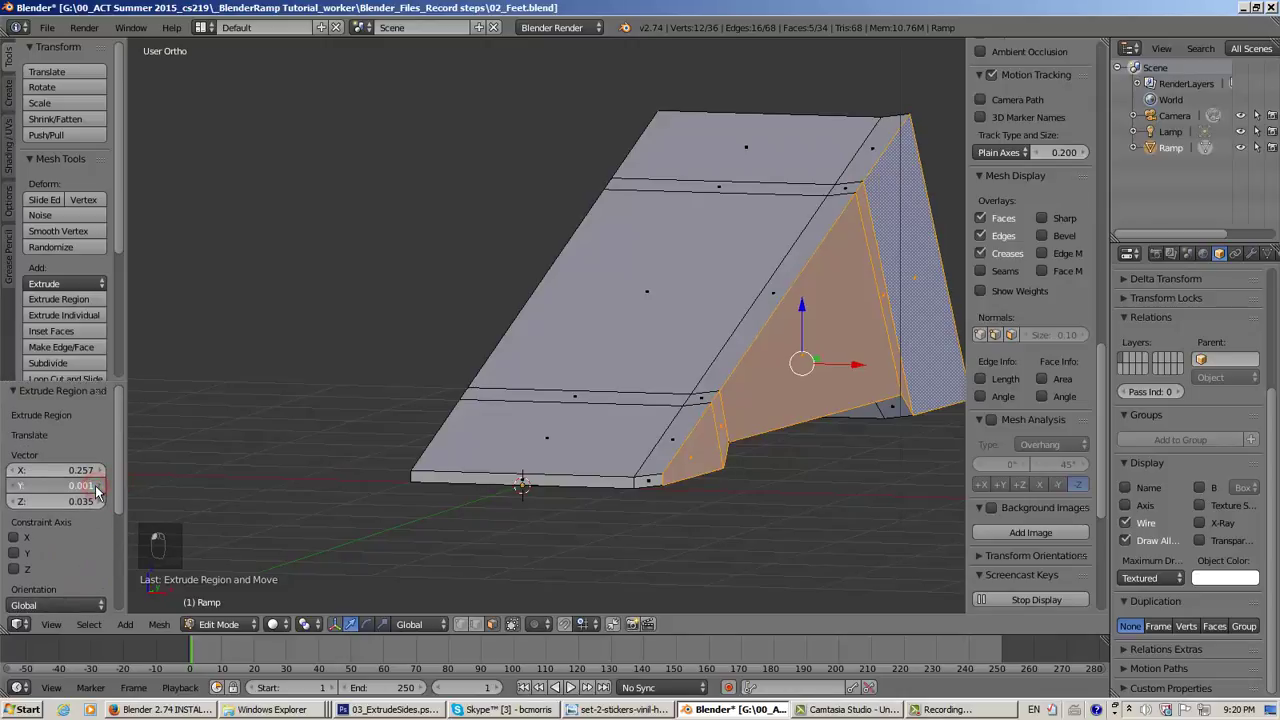
left_click_drag(95, 485, 92, 486)
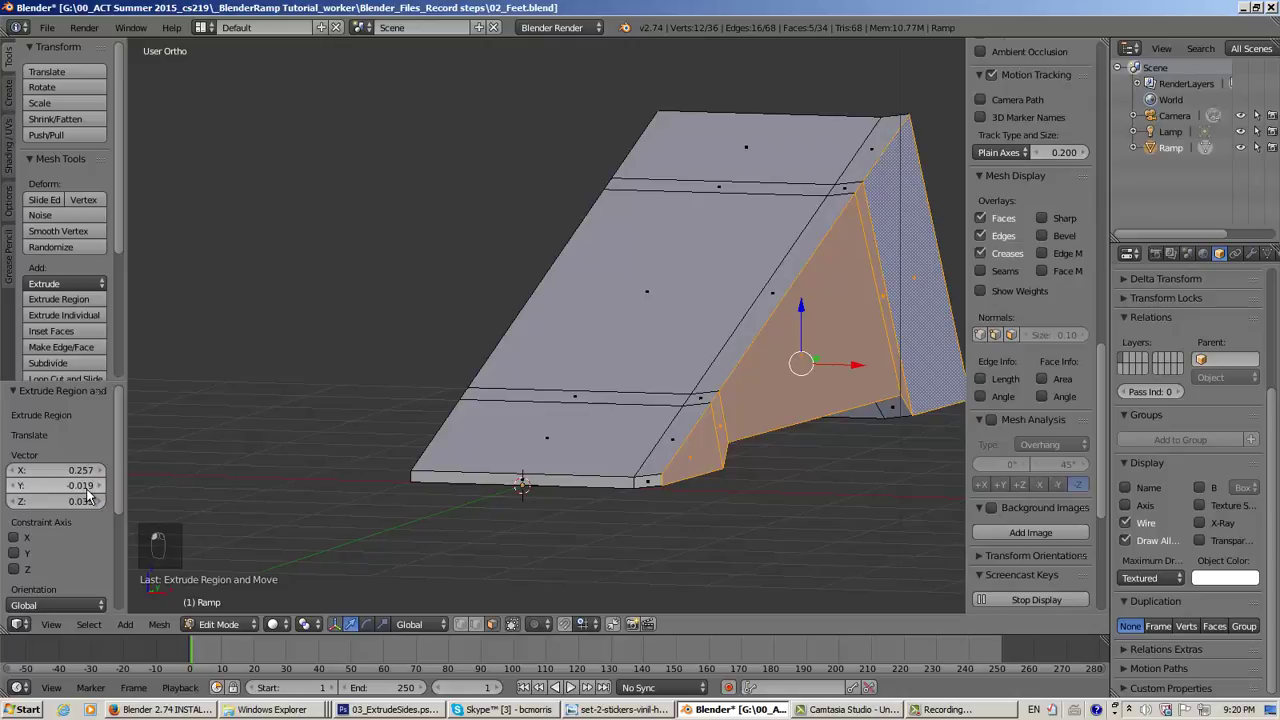
key("0")
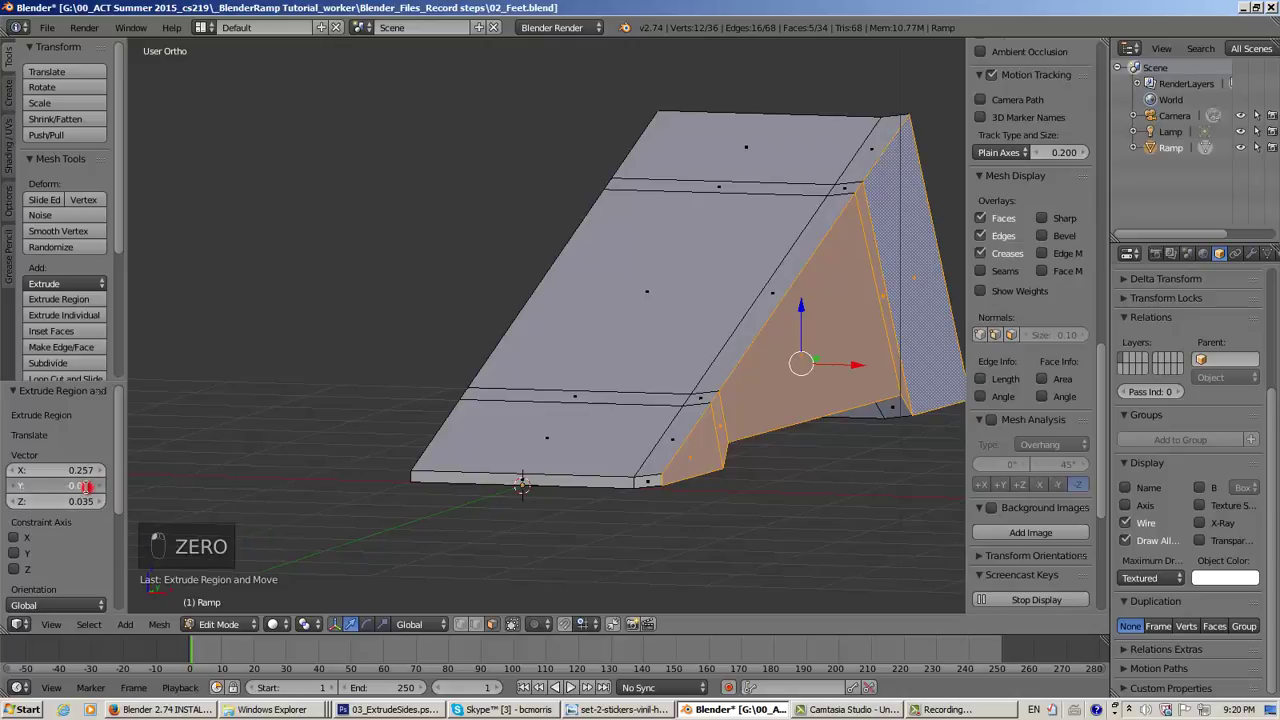
left_click(87, 486)
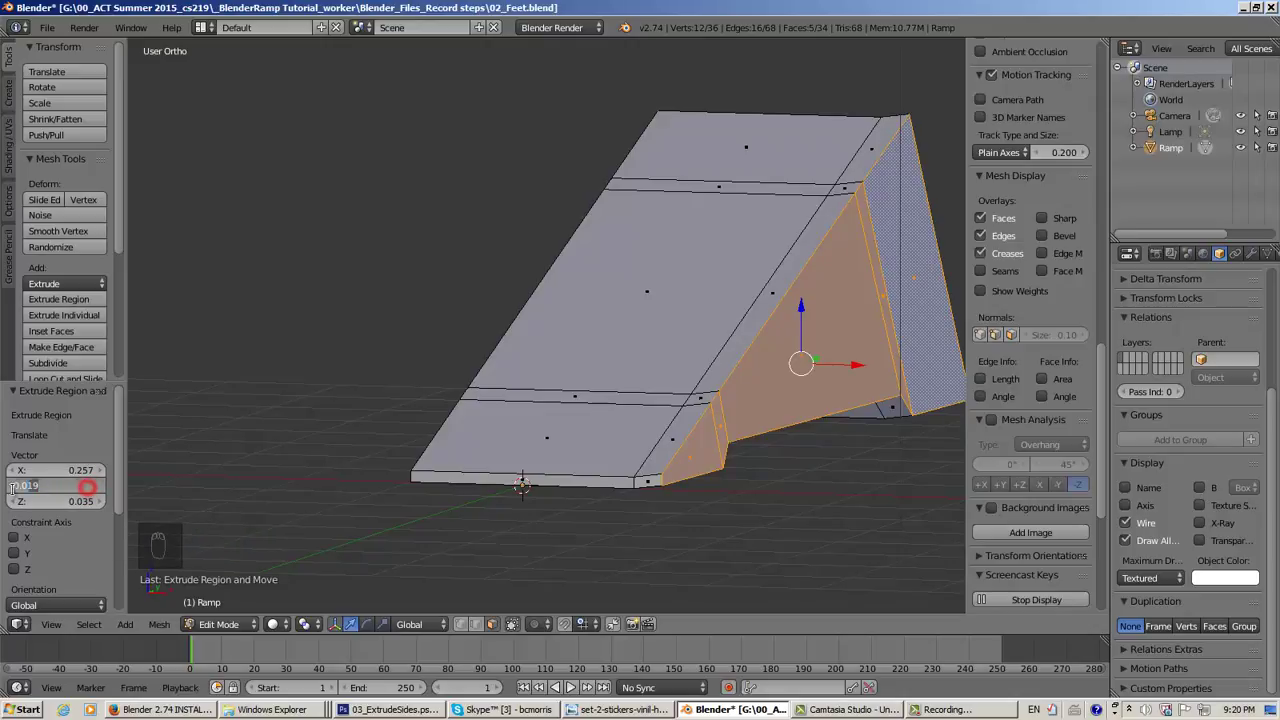
type("00")
left_click(70, 501)
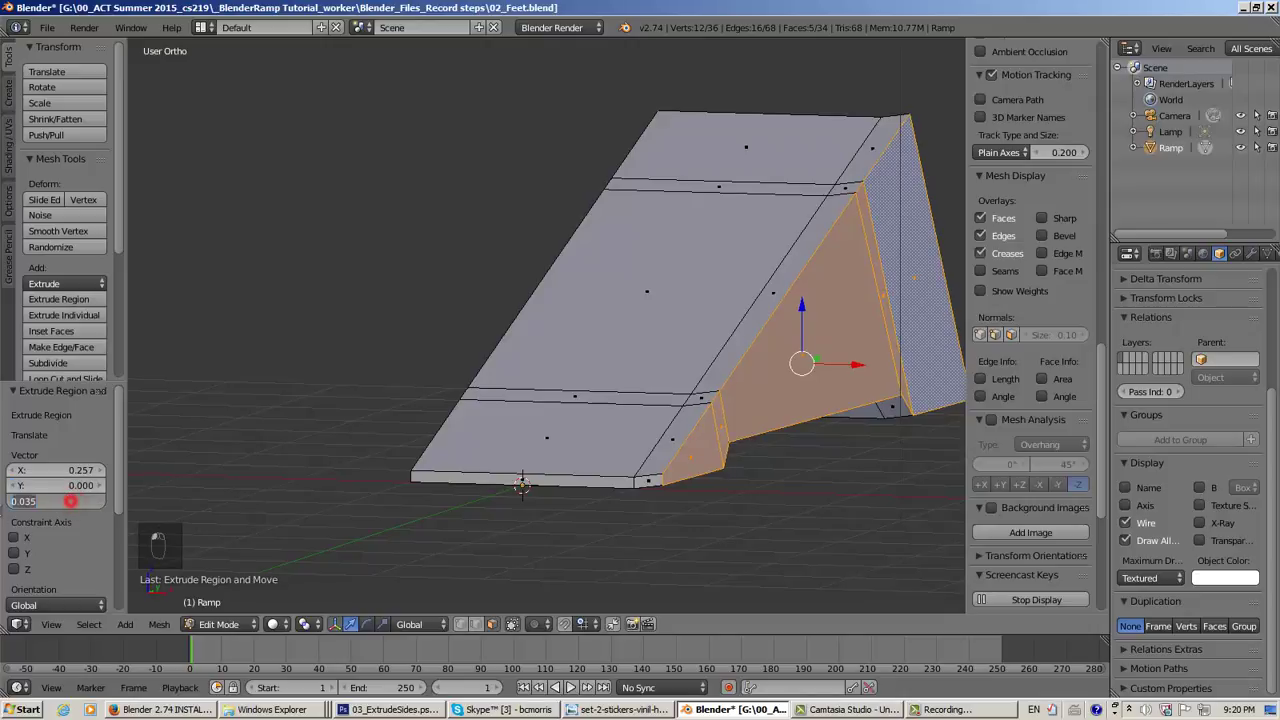
type("0")
key("Return")
Set the extrusion's X vector component to 0.1
left_click(88, 470)
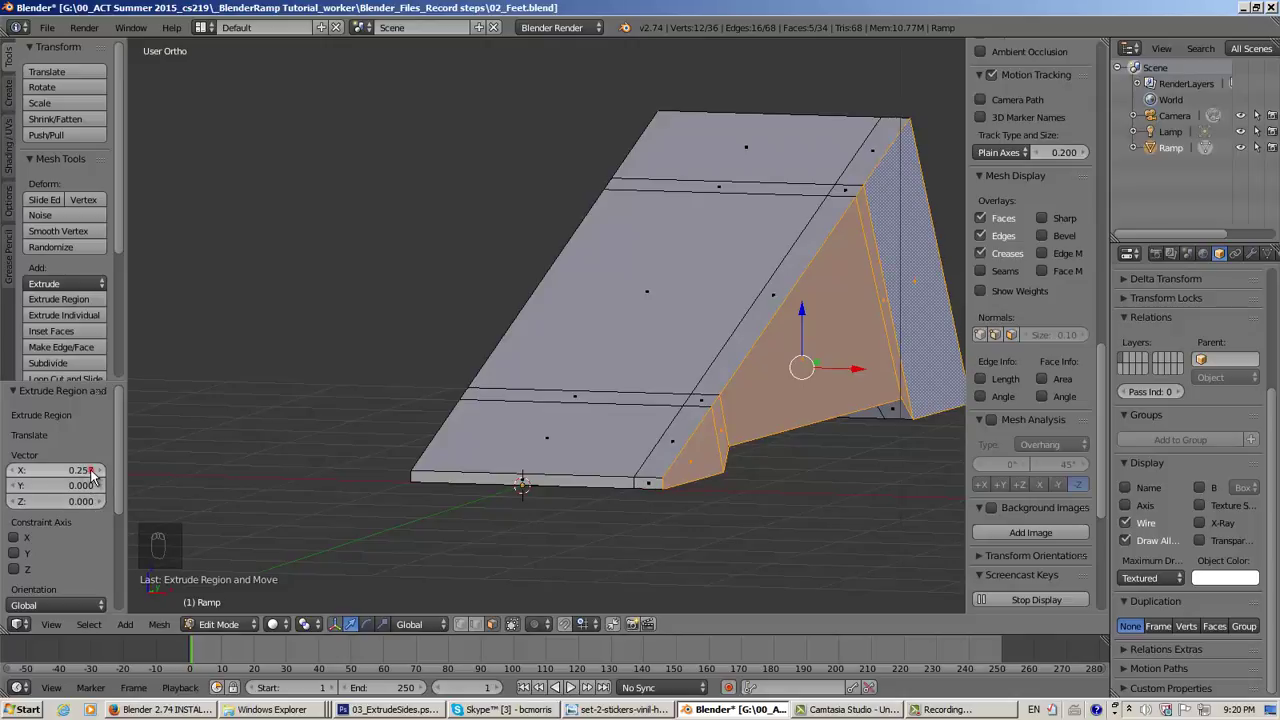
left_click(30, 470)
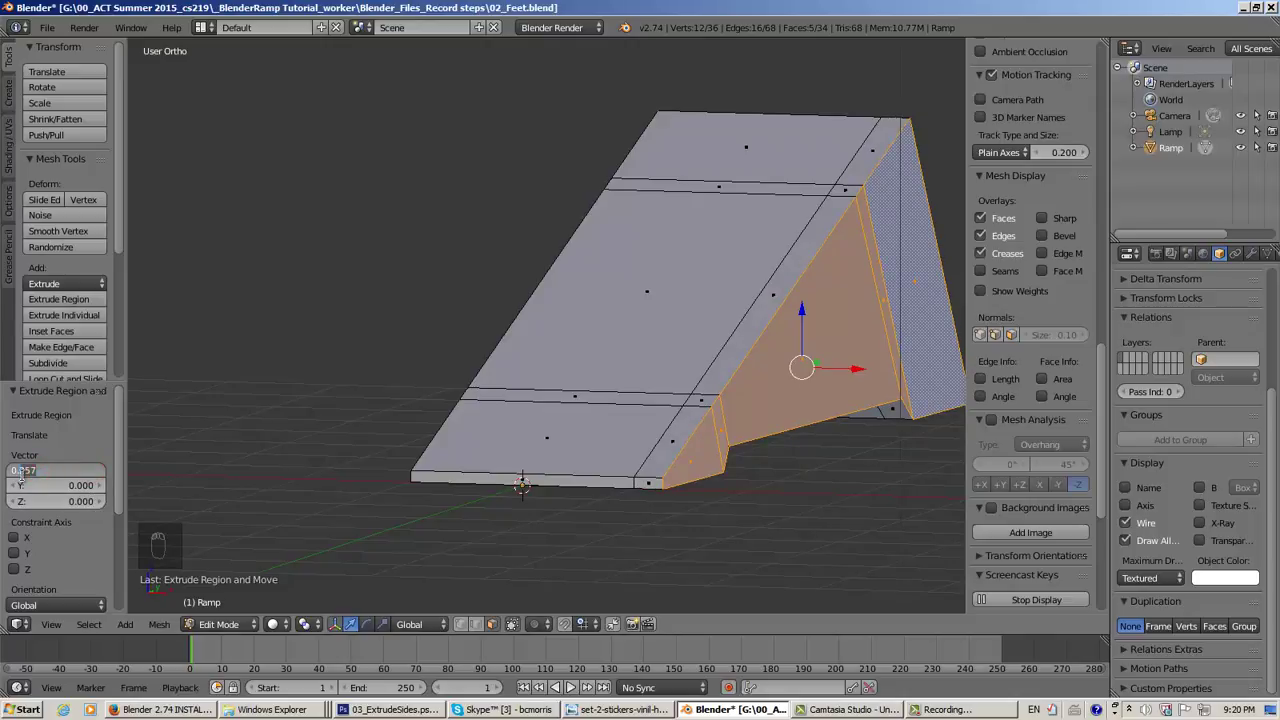
type("1")
key("Return")
middle_click_drag(392, 418, 431, 432)
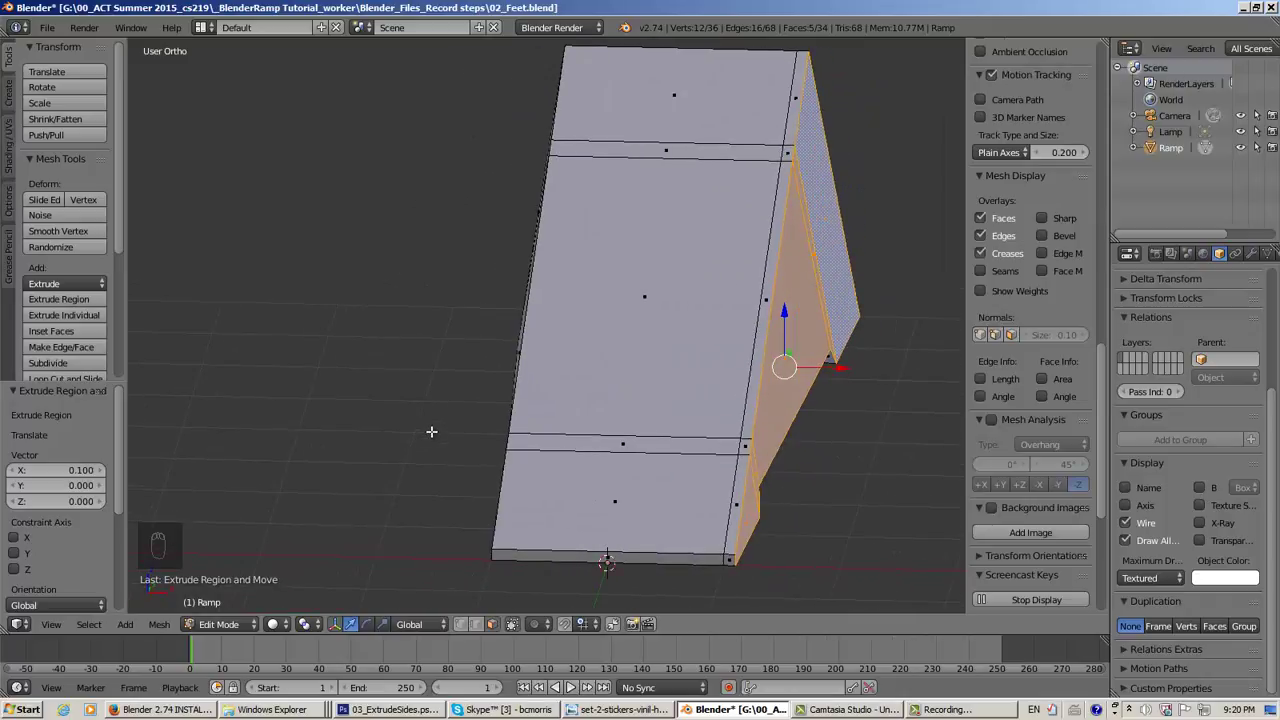
Deselect everything and select the five side faces on the ramp's opposite, negative X side
key("a")
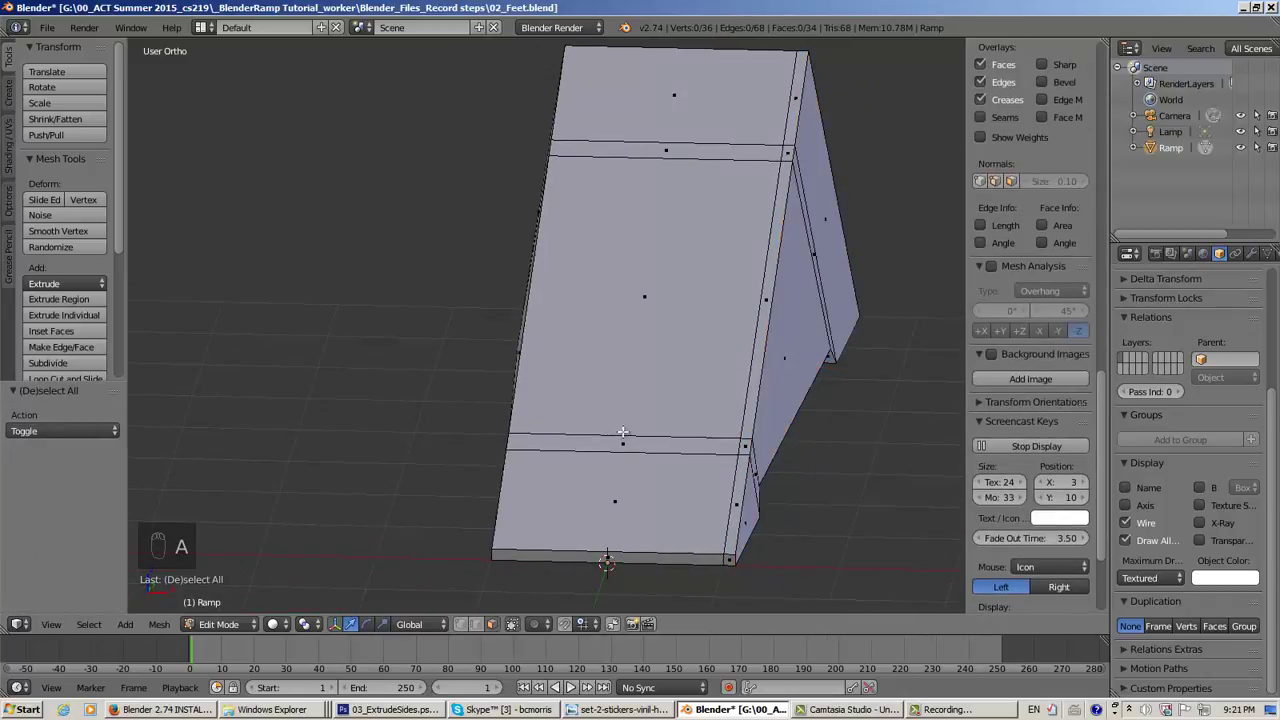
middle_click_drag(620, 433, 674, 416)
scroll(616, 425, "down", 4)
scroll(616, 425, "up", 3)
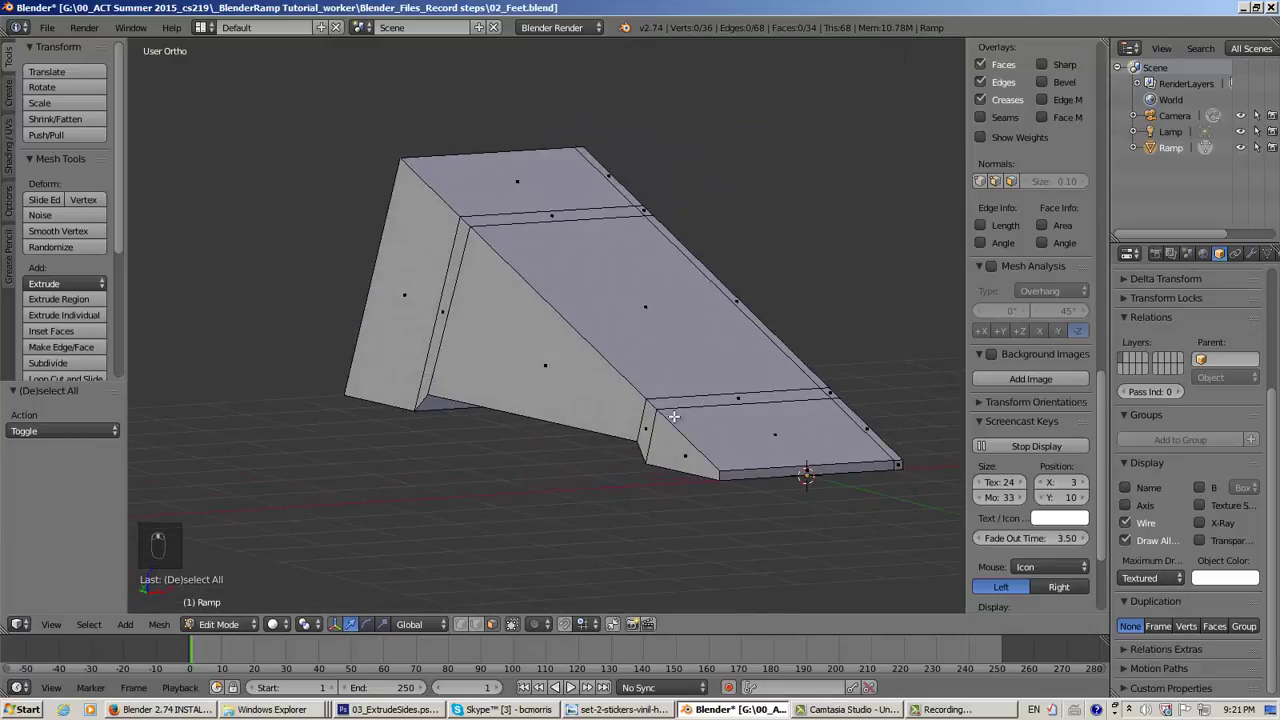
right_click(687, 457)
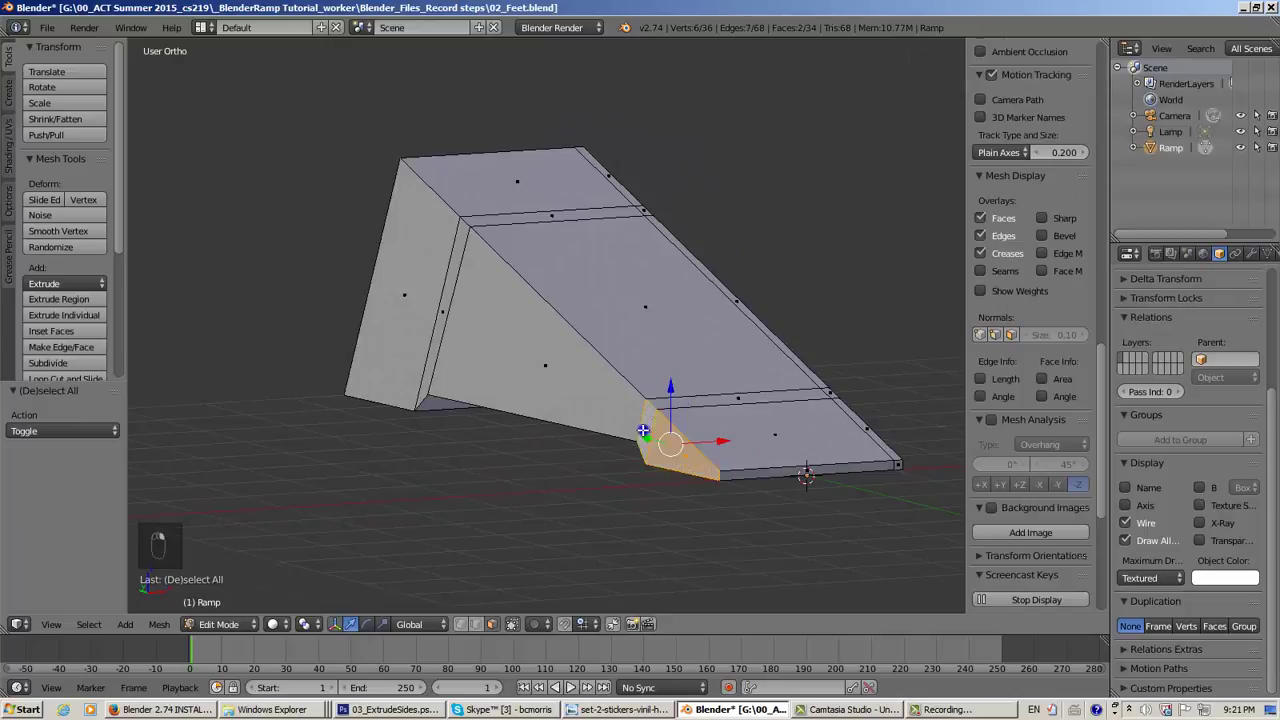
right_click(544, 365, "shift")
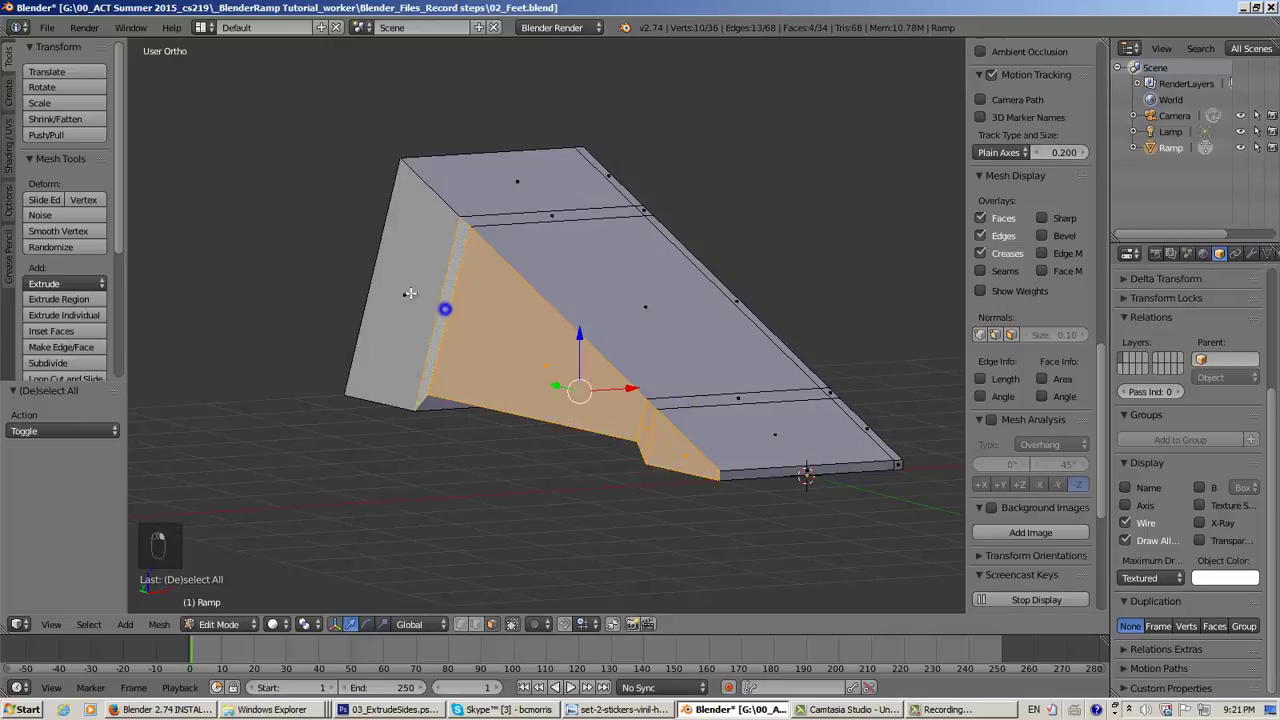
right_click(446, 309, "shift")
right_click(404, 292, "shift")
Extrude the five selected negative X side faces outward as a region by about 0.27 in front view
key("a")
middle_click_drag(475, 362, 586, 483)
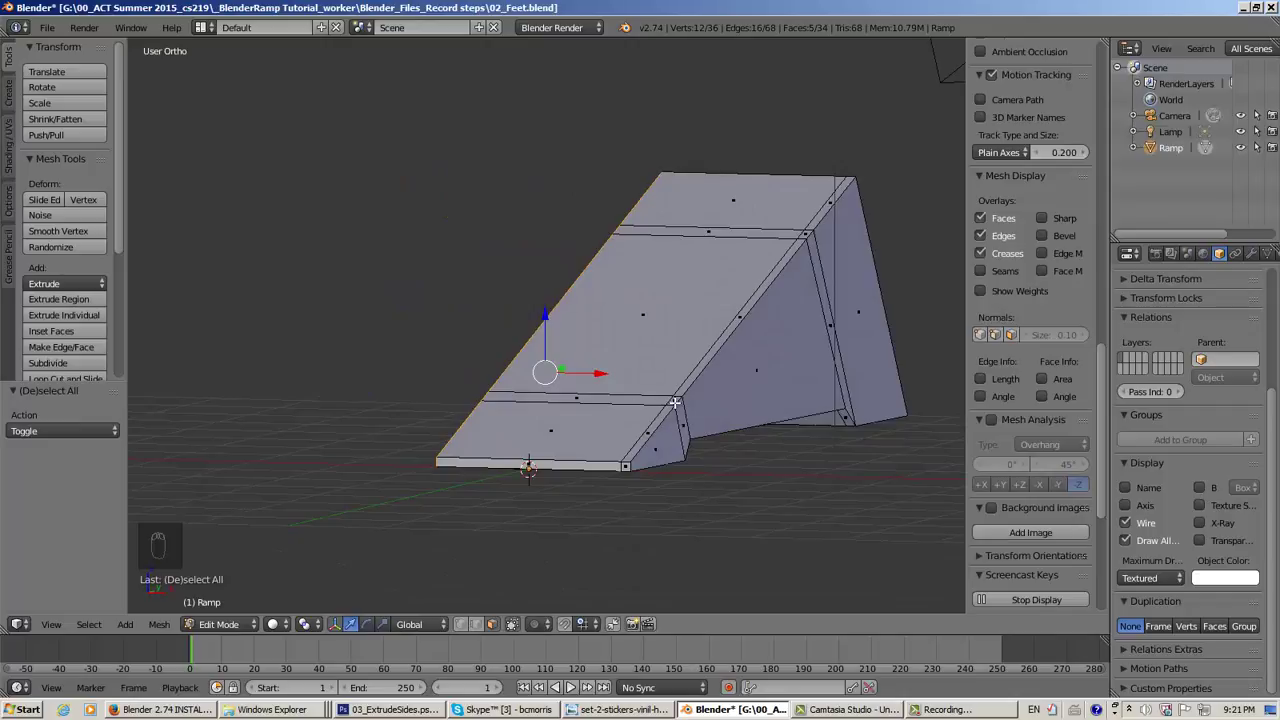
middle_click_drag(536, 418, 386, 429)
scroll(578, 427, "up", 2)
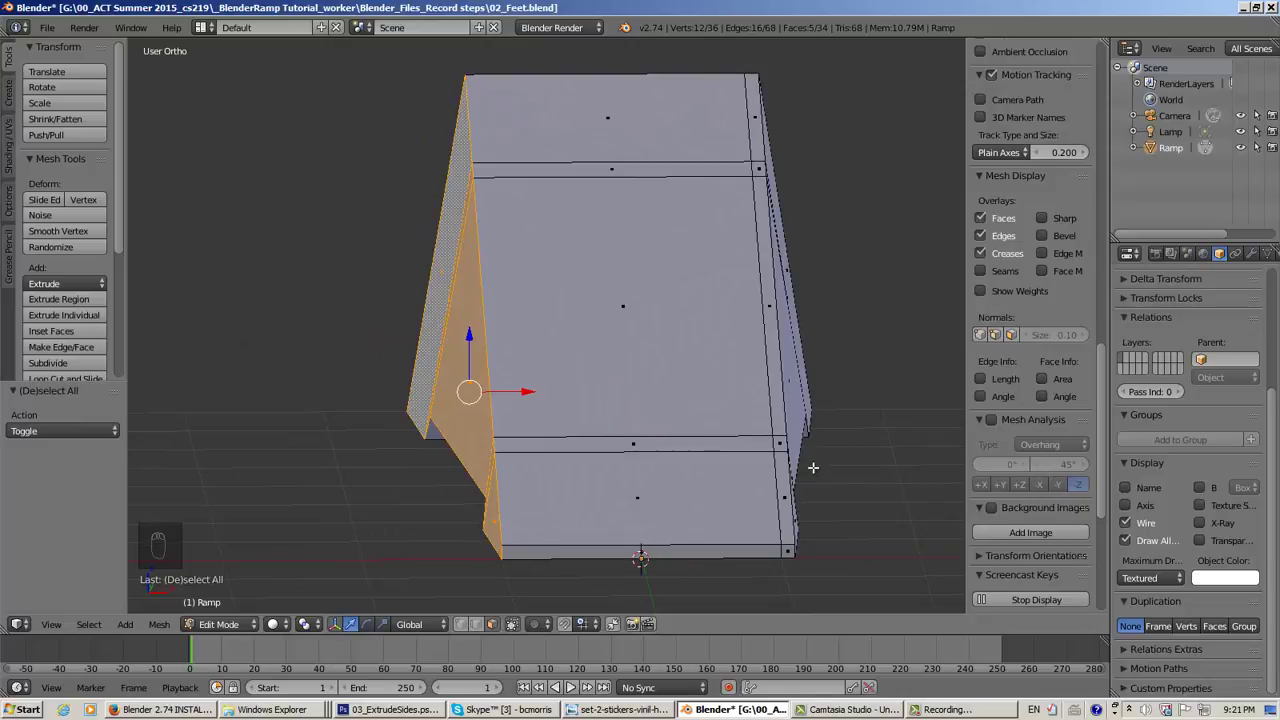
key("KP_1")
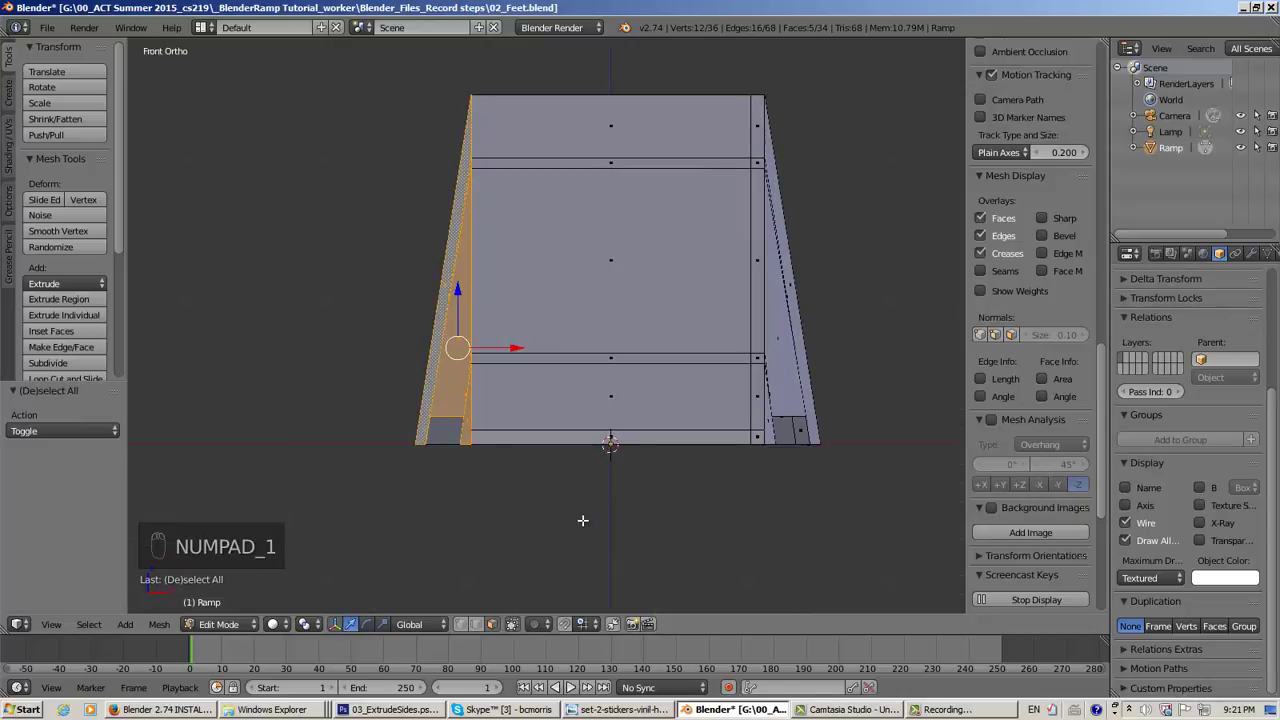
left_click(75, 285)
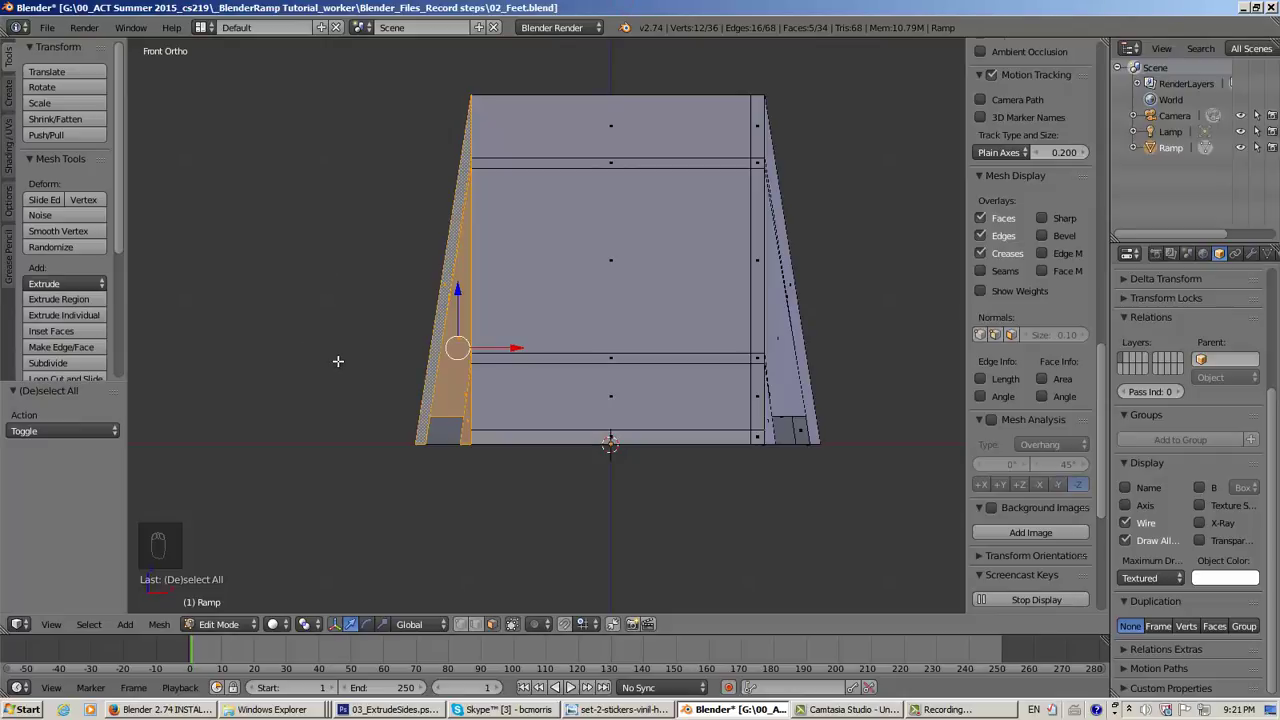
key("e")
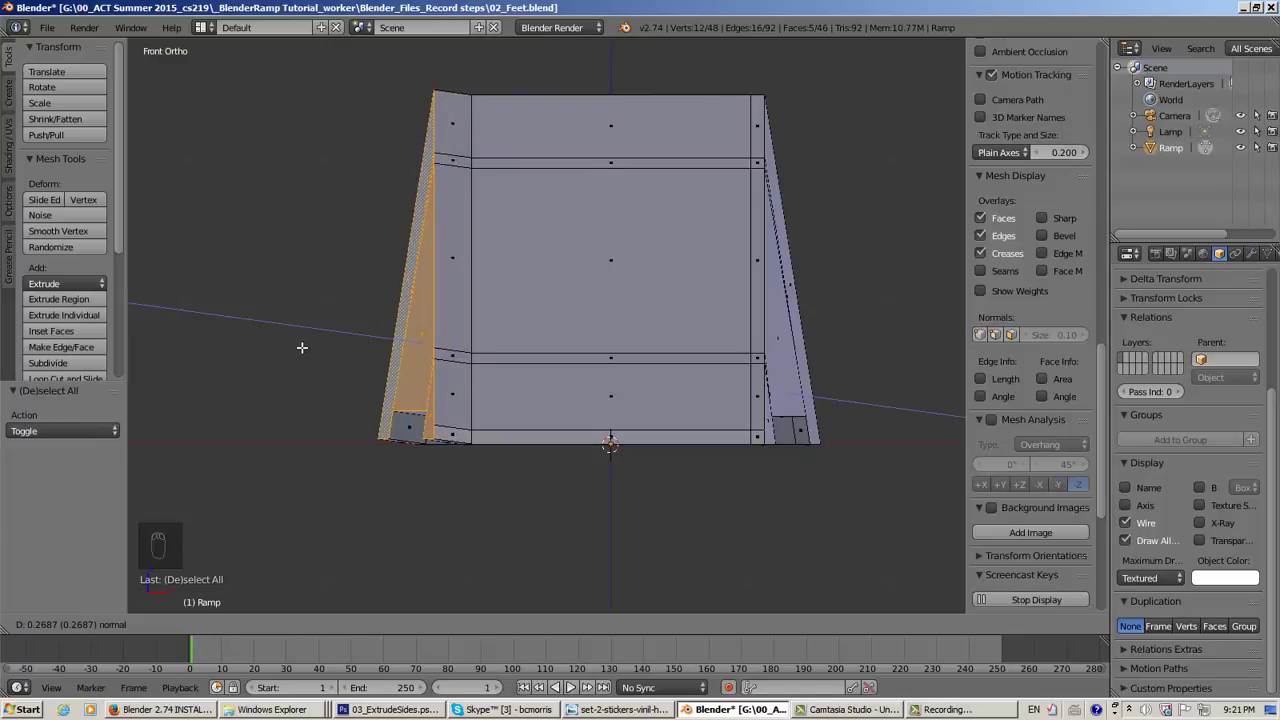
left_click(302, 347)
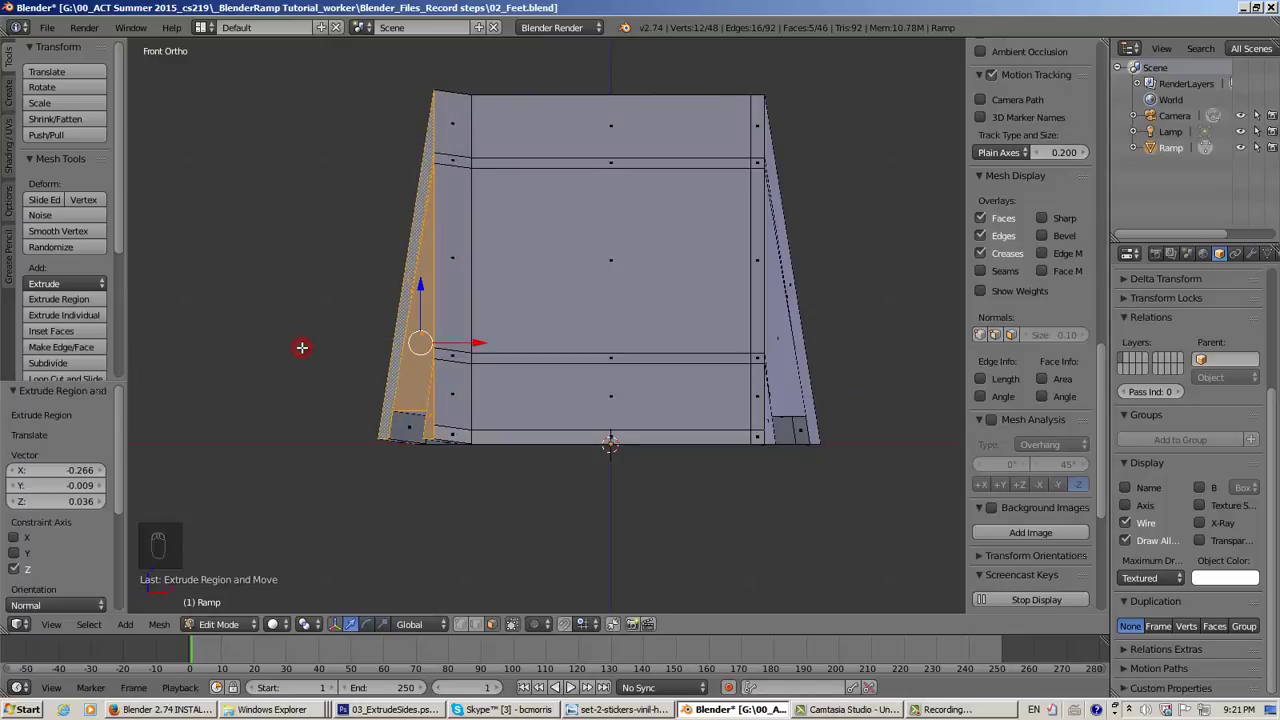
Set the second side's extrusion orientation to Global and turn off its Z constraint
left_click_drag(118, 489, 118, 561)
left_click(93, 478)
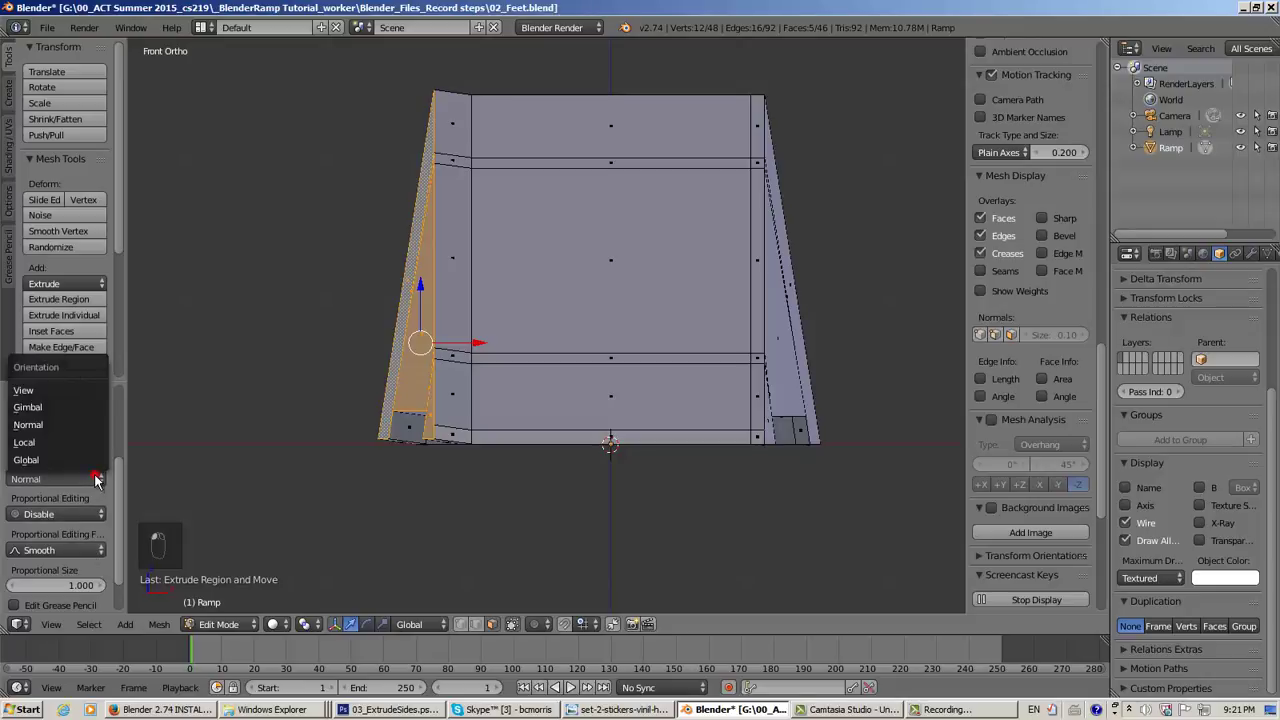
left_click(83, 457)
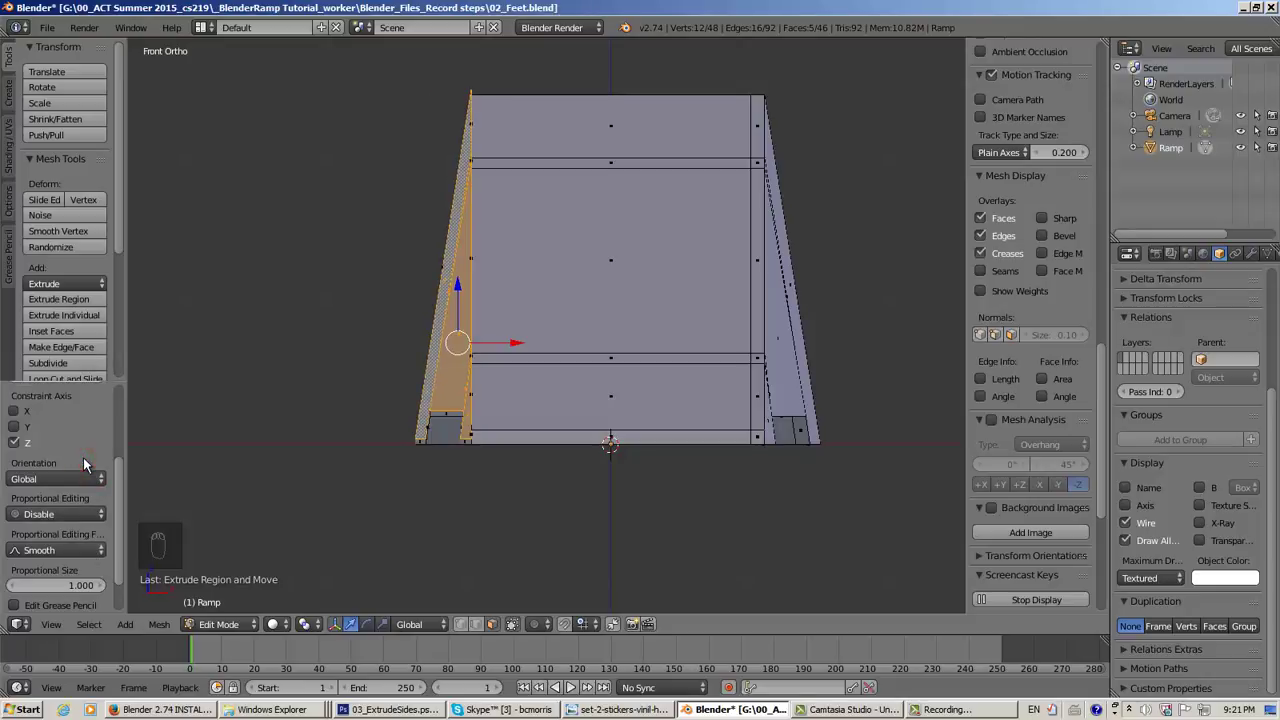
scroll(40, 505, "up", 3)
left_click(14, 506)
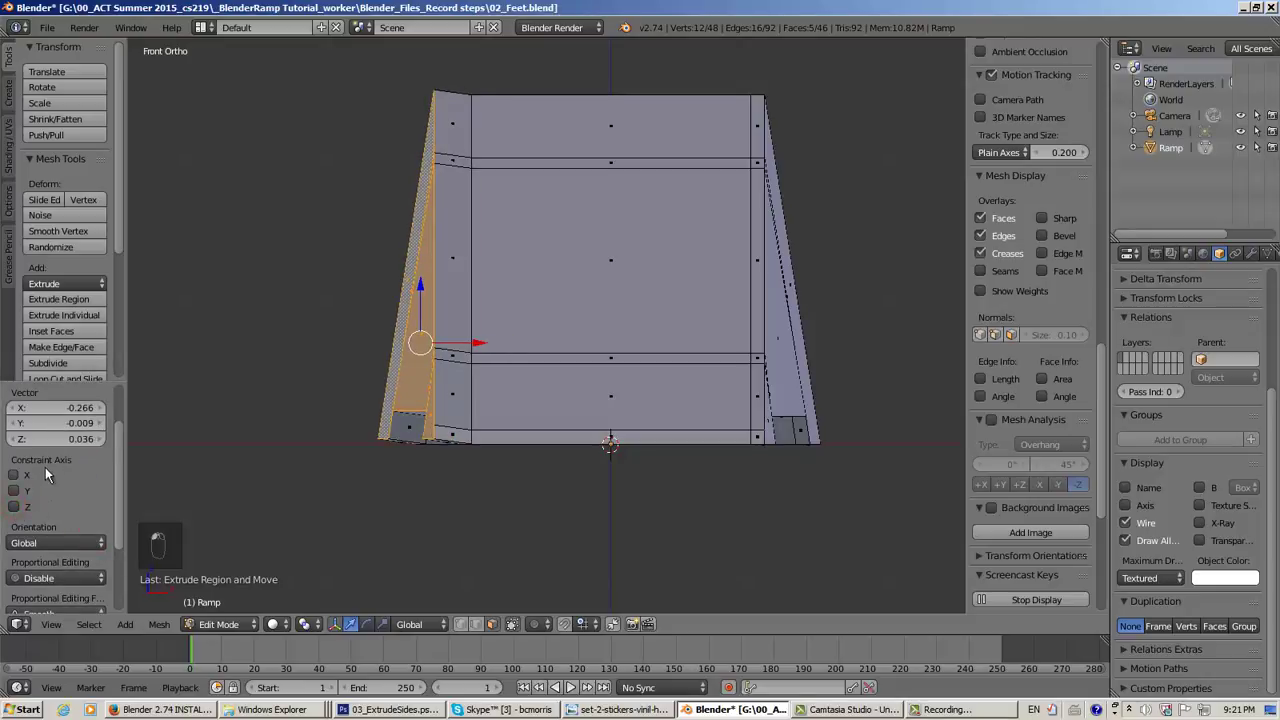
Set the Z and Y vector components of the second side's extrusion to 0
left_click(83, 441)
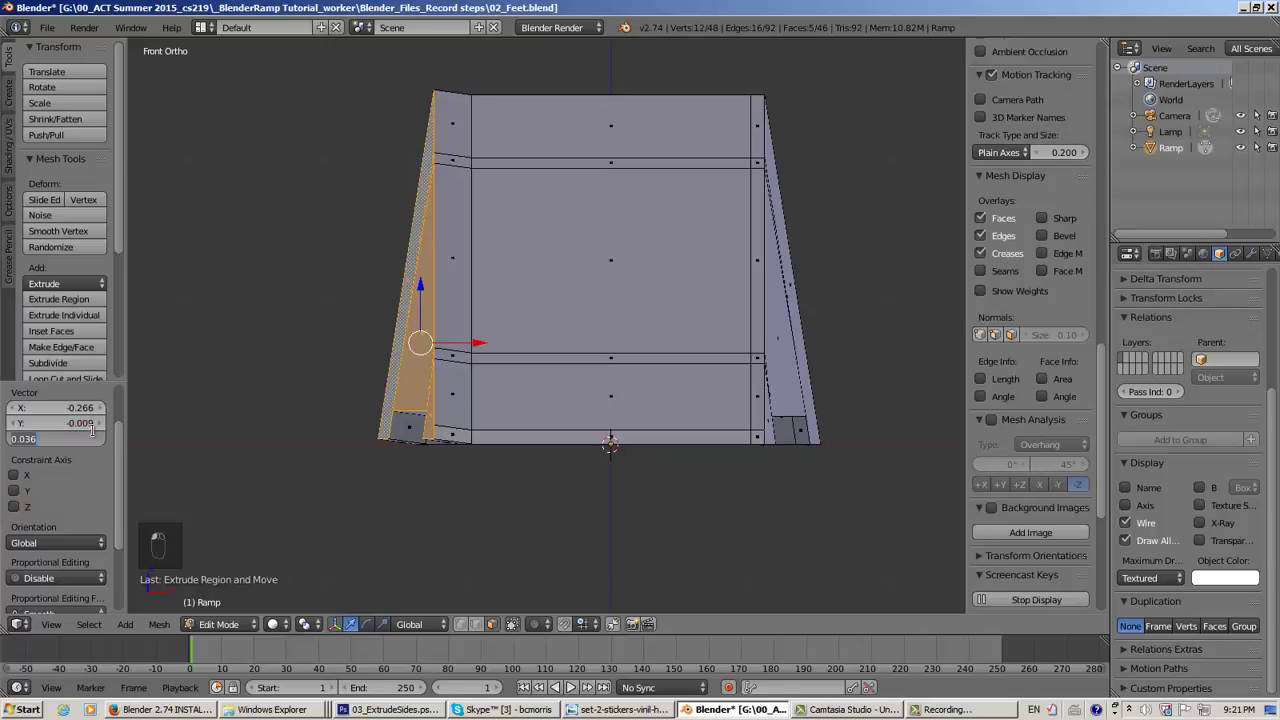
type("0")
key("Return")
left_click(100, 423)
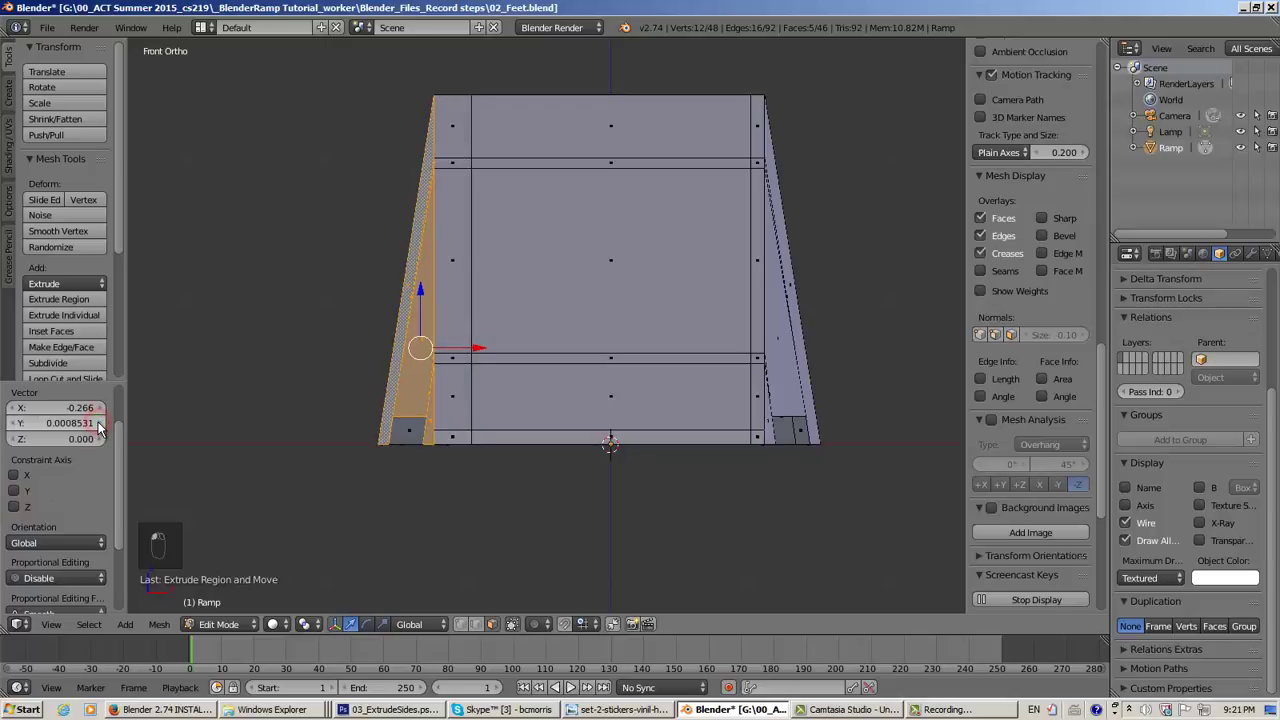
left_click_drag(98, 427, 14, 428)
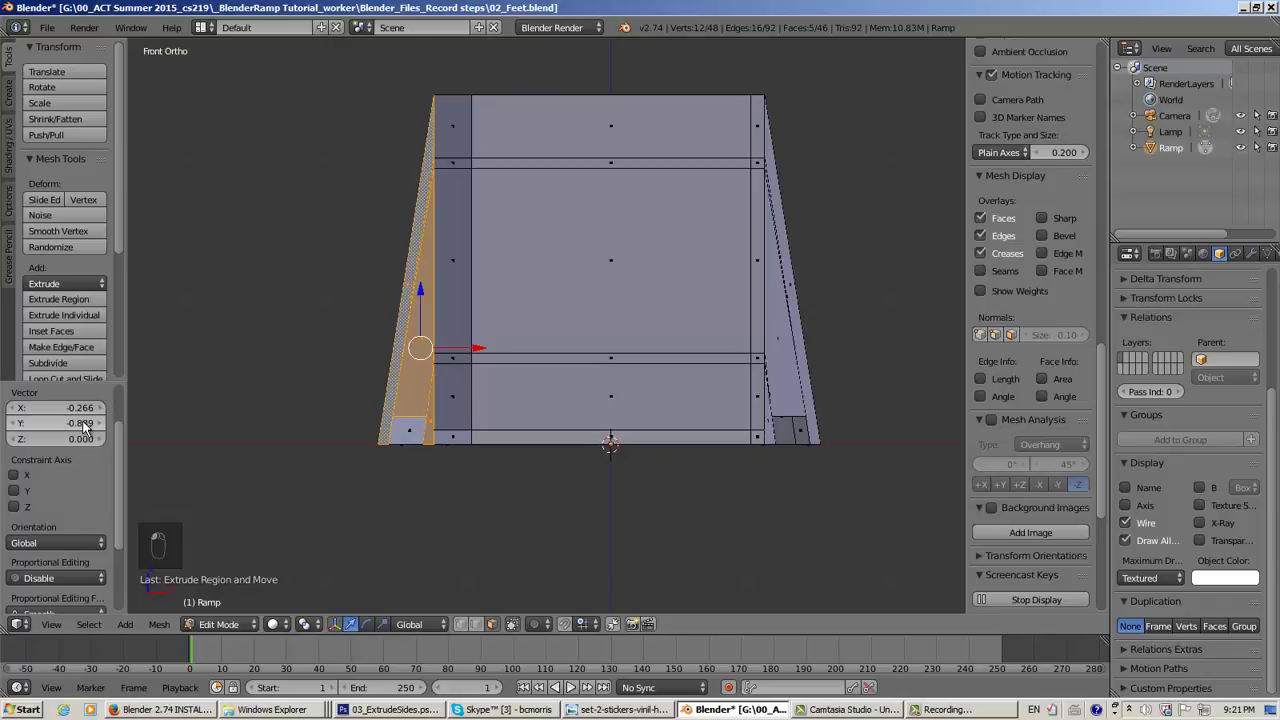
left_click(84, 424)
type("0")
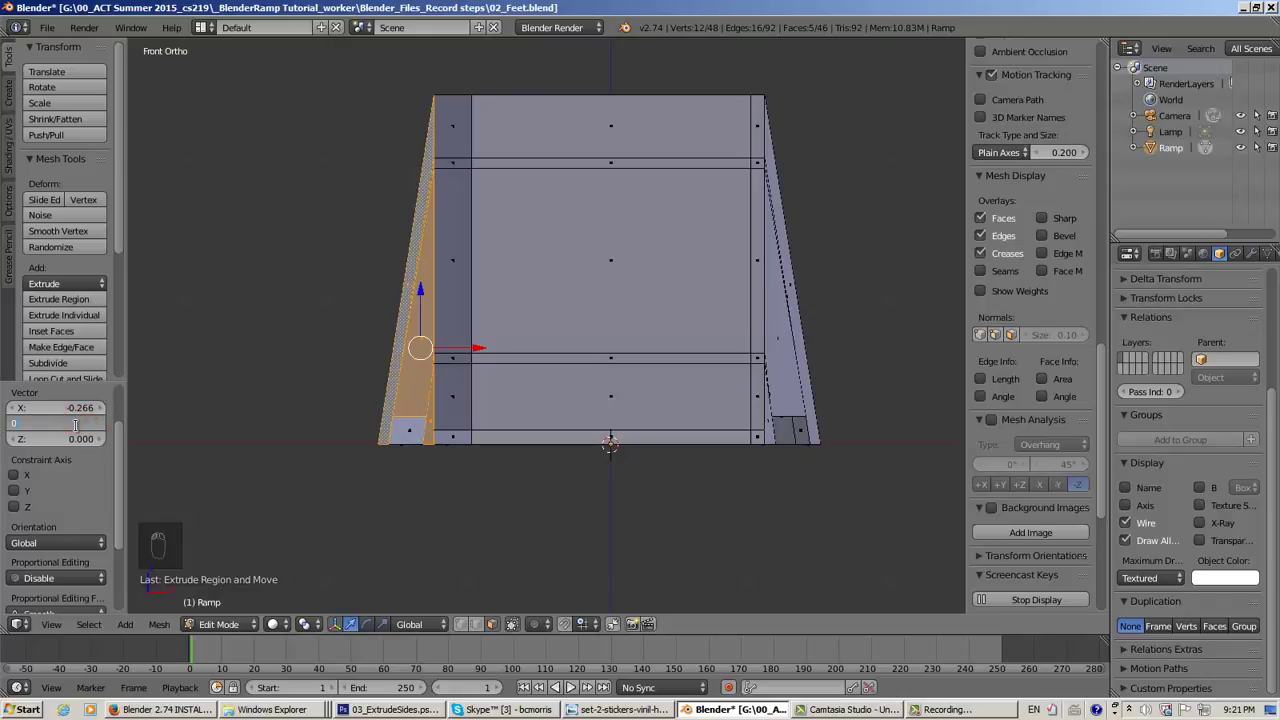
key("Return")
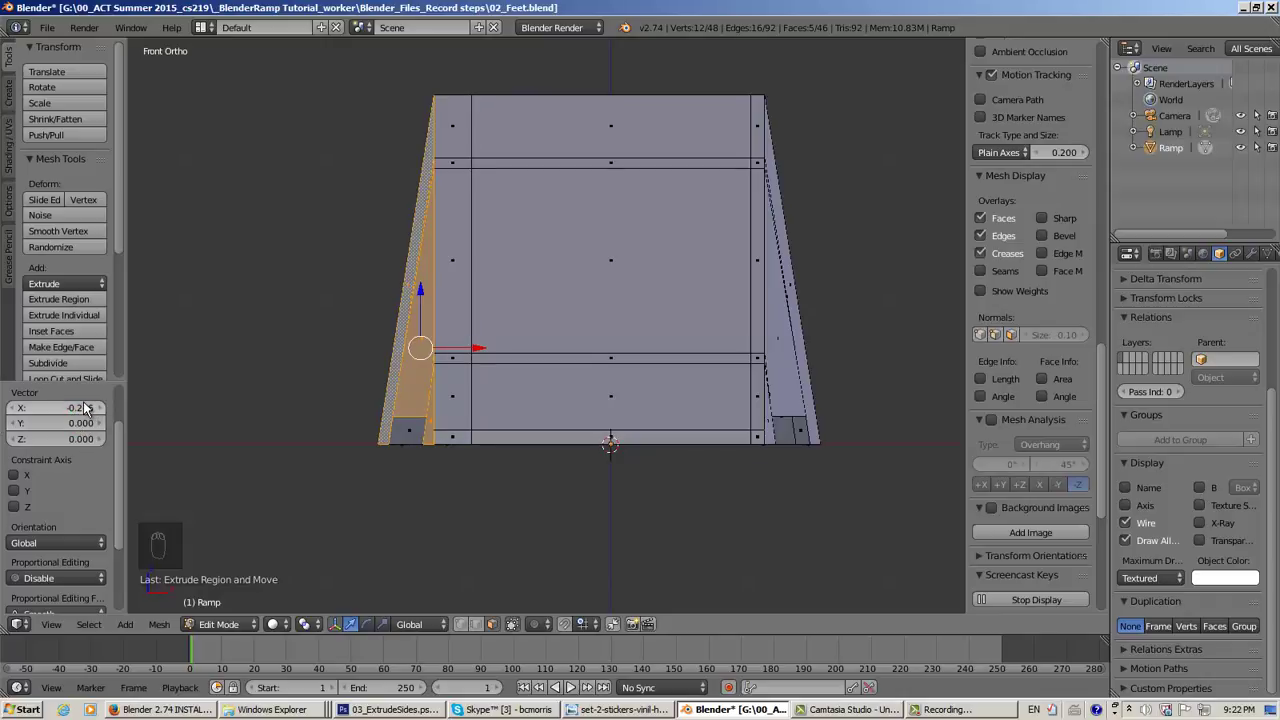
Set the X vector component of the second side's extrusion to -0.1
left_click(84, 405)
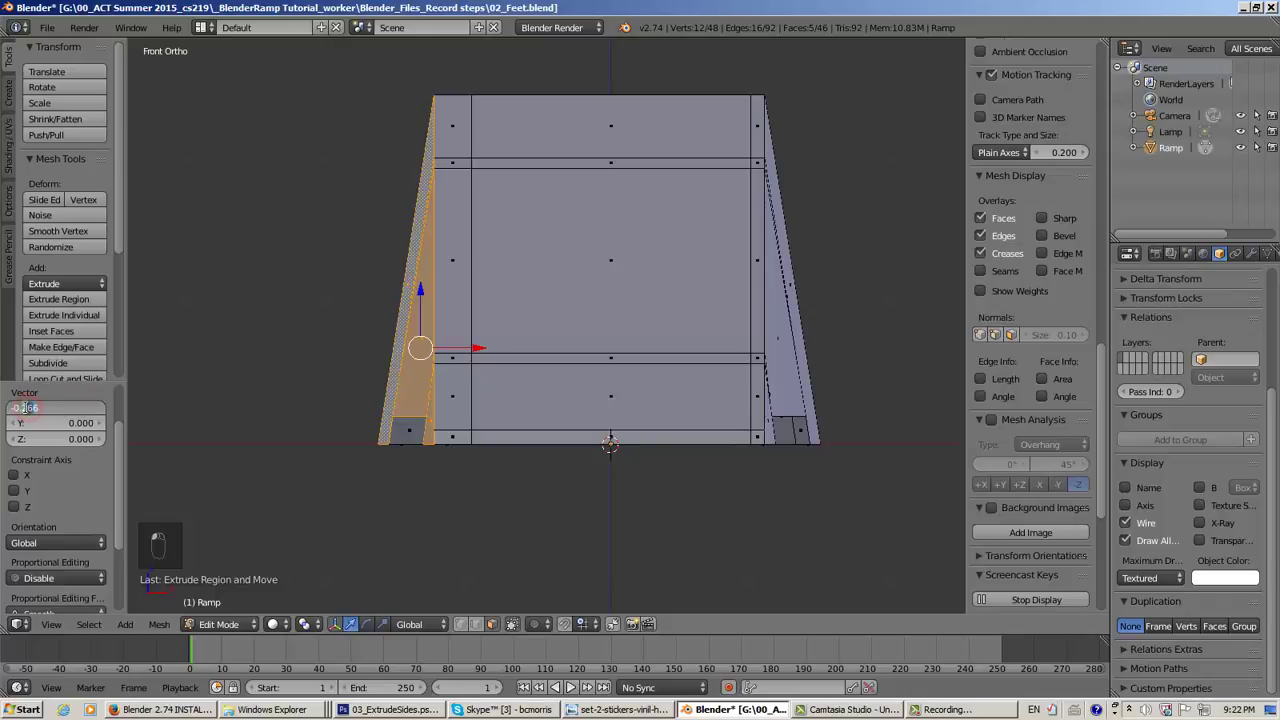
left_click_drag(26, 407, 62, 405)
type("1")
key("Return")
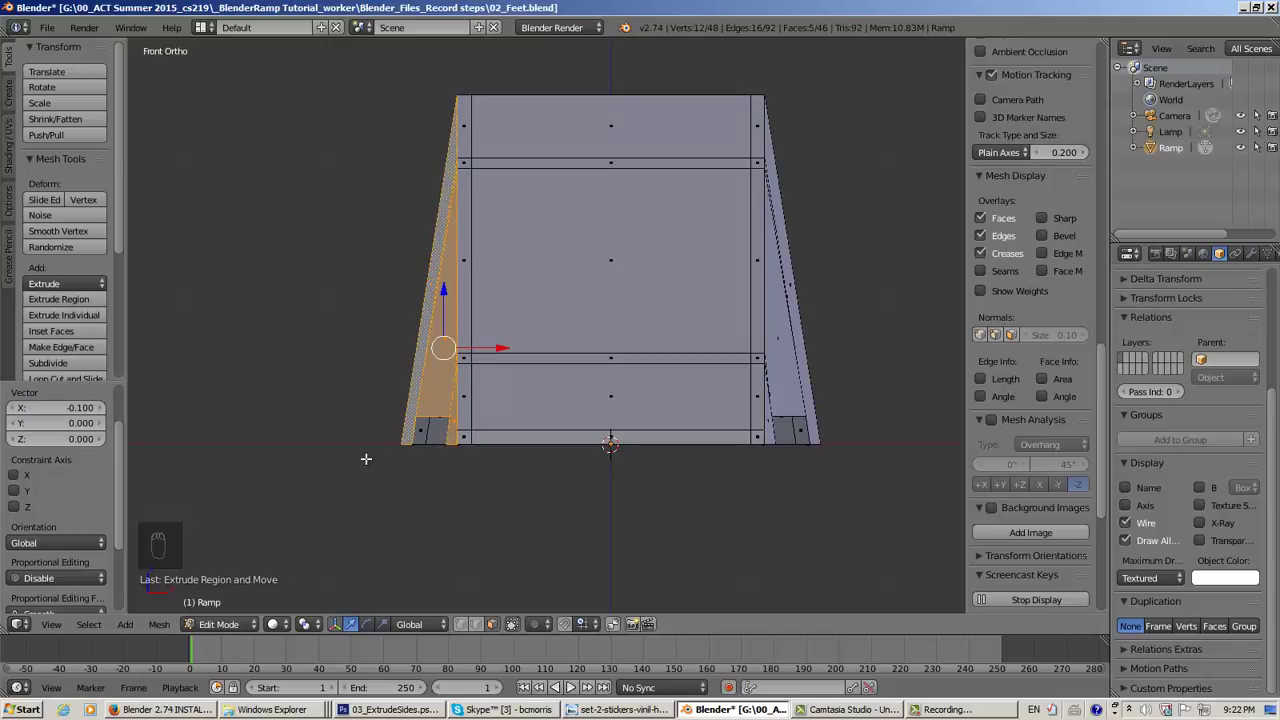
Deselect all faces, then show the ramp in a perspective view in Object Mode
key("a")
middle_click_drag(374, 457, 515, 494)
key("KP_5")
scroll(598, 490, "down", 5)
left_click(225, 624)
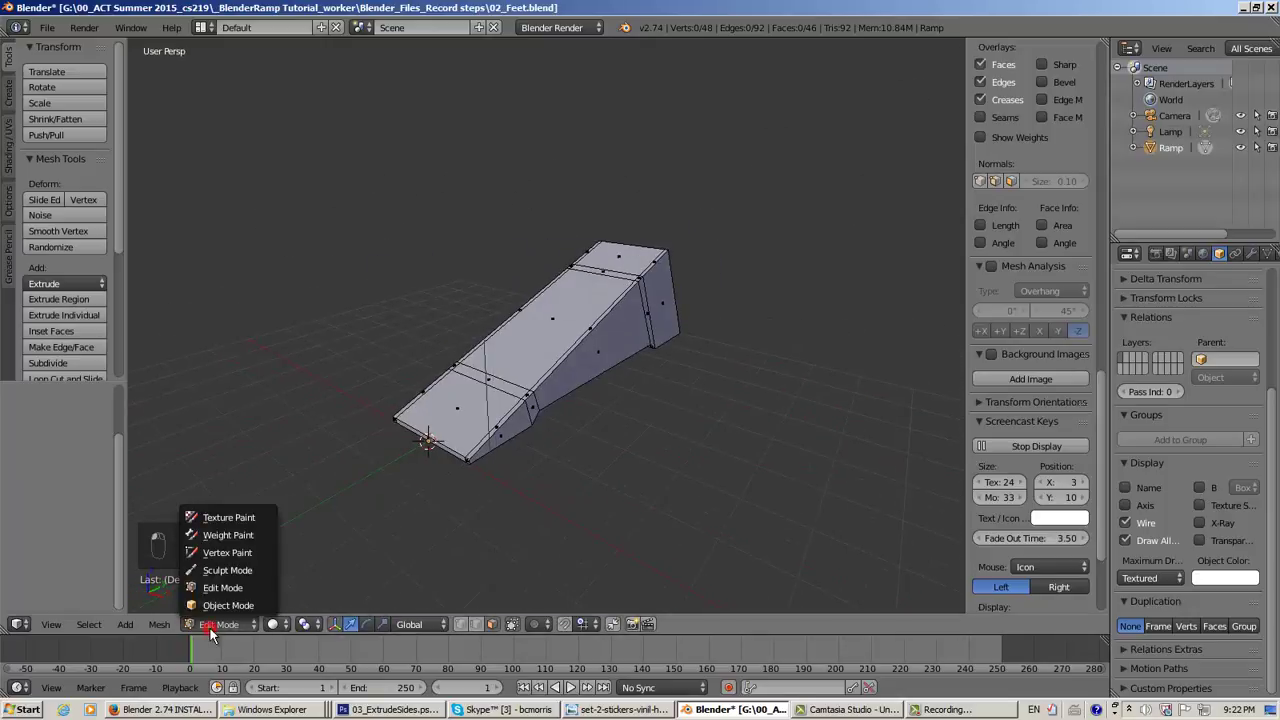
left_click(226, 606)
Put the ramp back into Edit Mode, with the side containing the feet in view
middle_click_drag(622, 472, 517, 463)
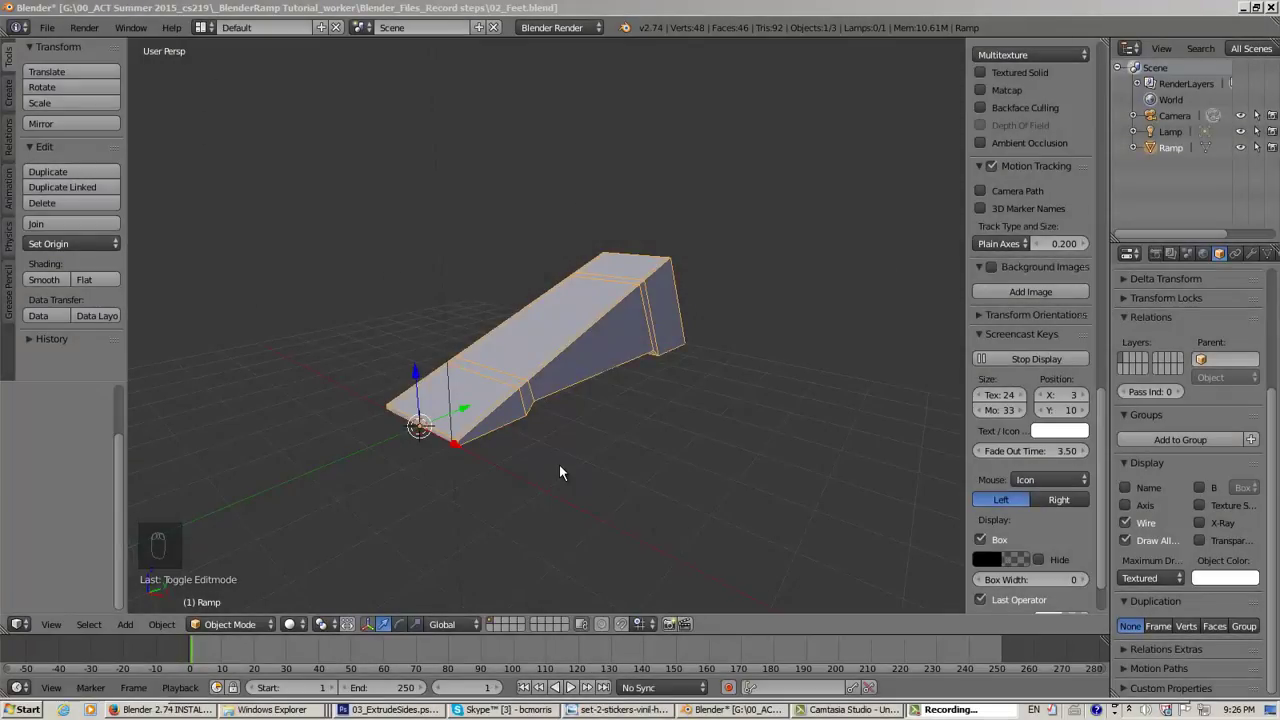
middle_click_drag(564, 460, 583, 491)
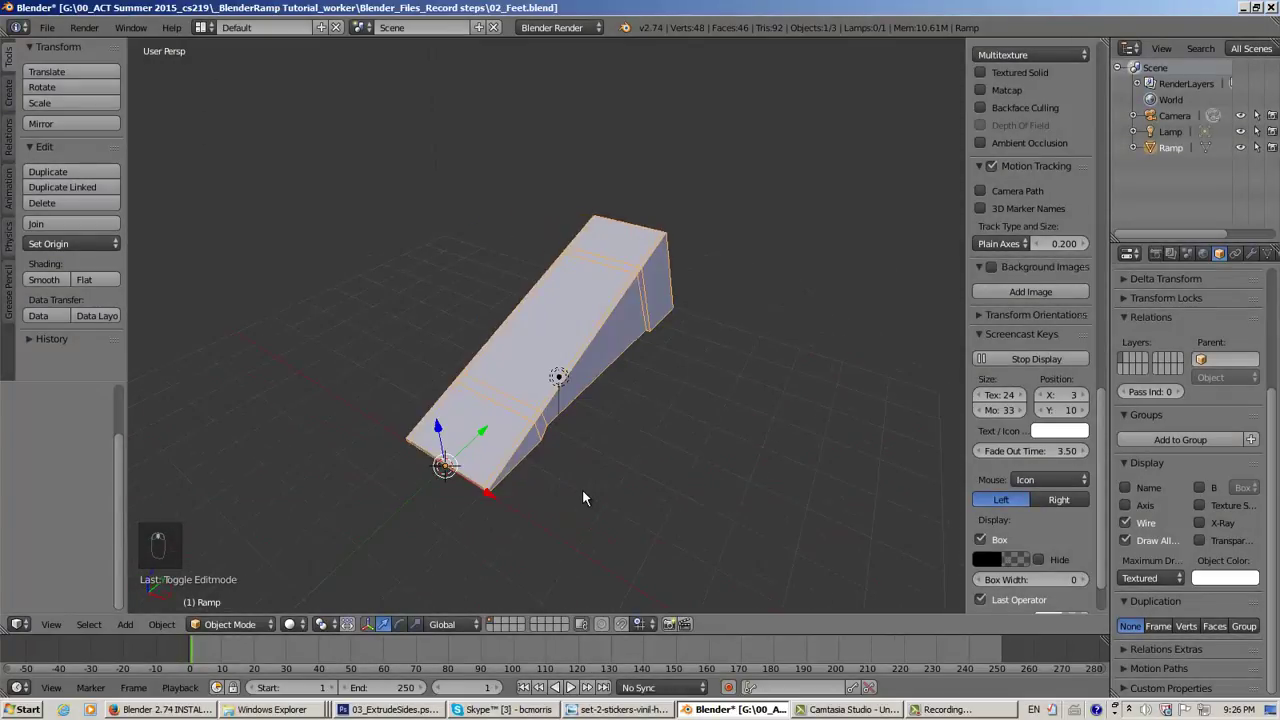
scroll(583, 495, "up", 3)
scroll(581, 489, "down", 3)
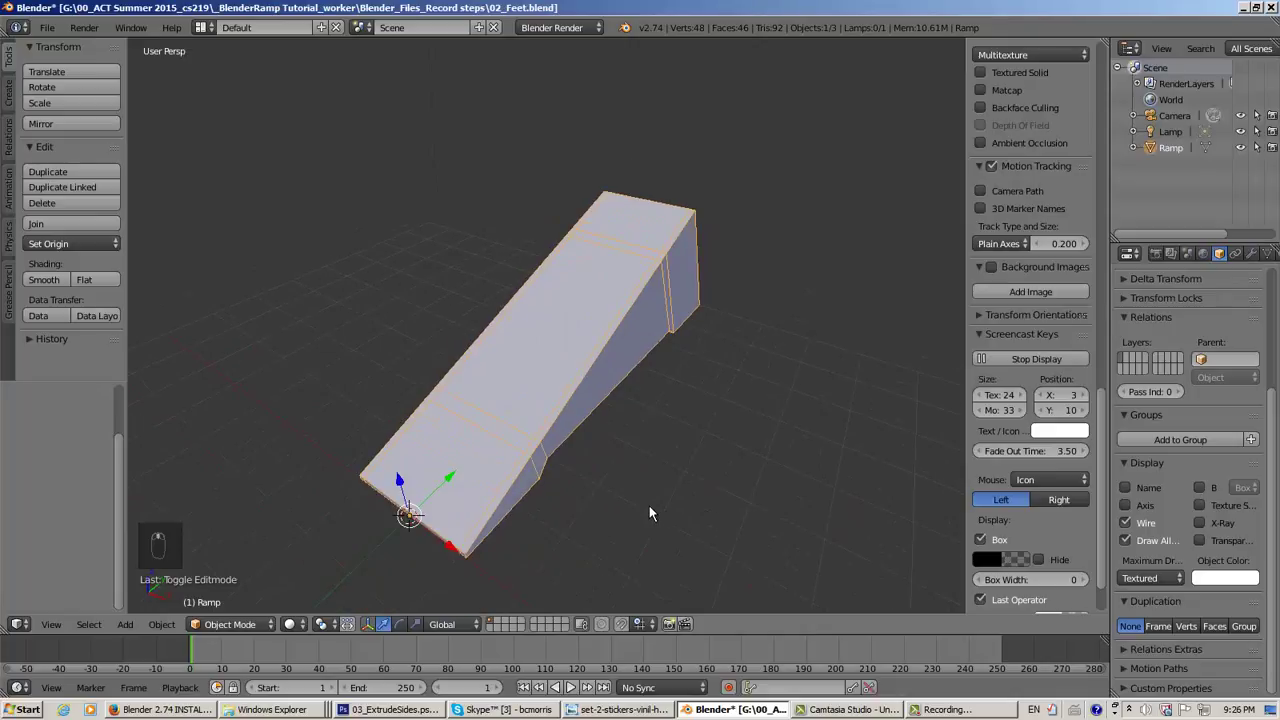
middle_click_drag(650, 513, 734, 443)
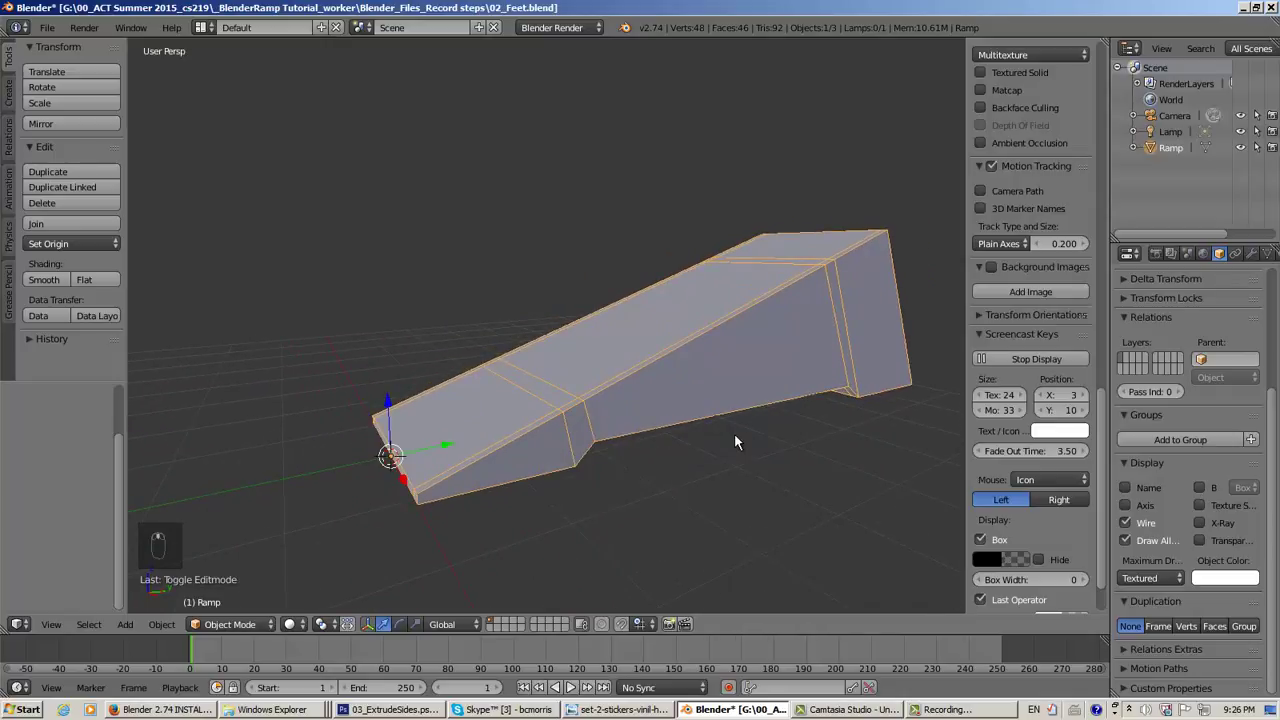
left_click(256, 624)
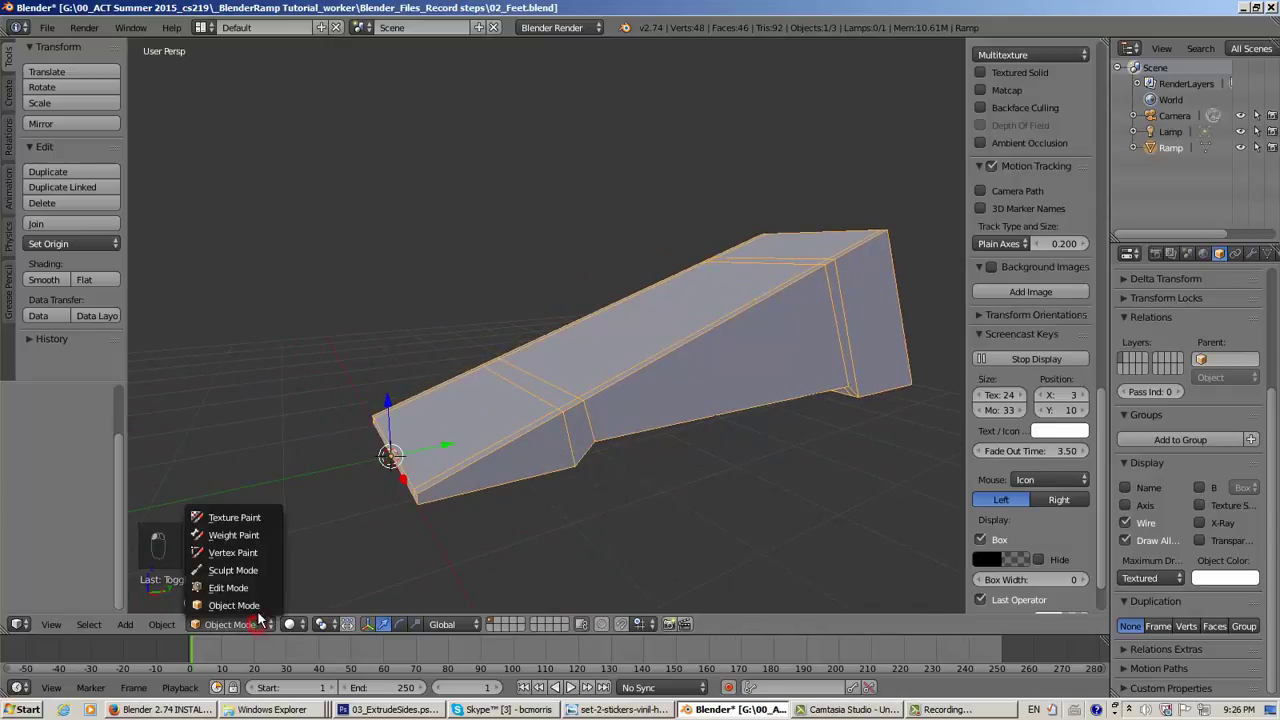
left_click(256, 589)
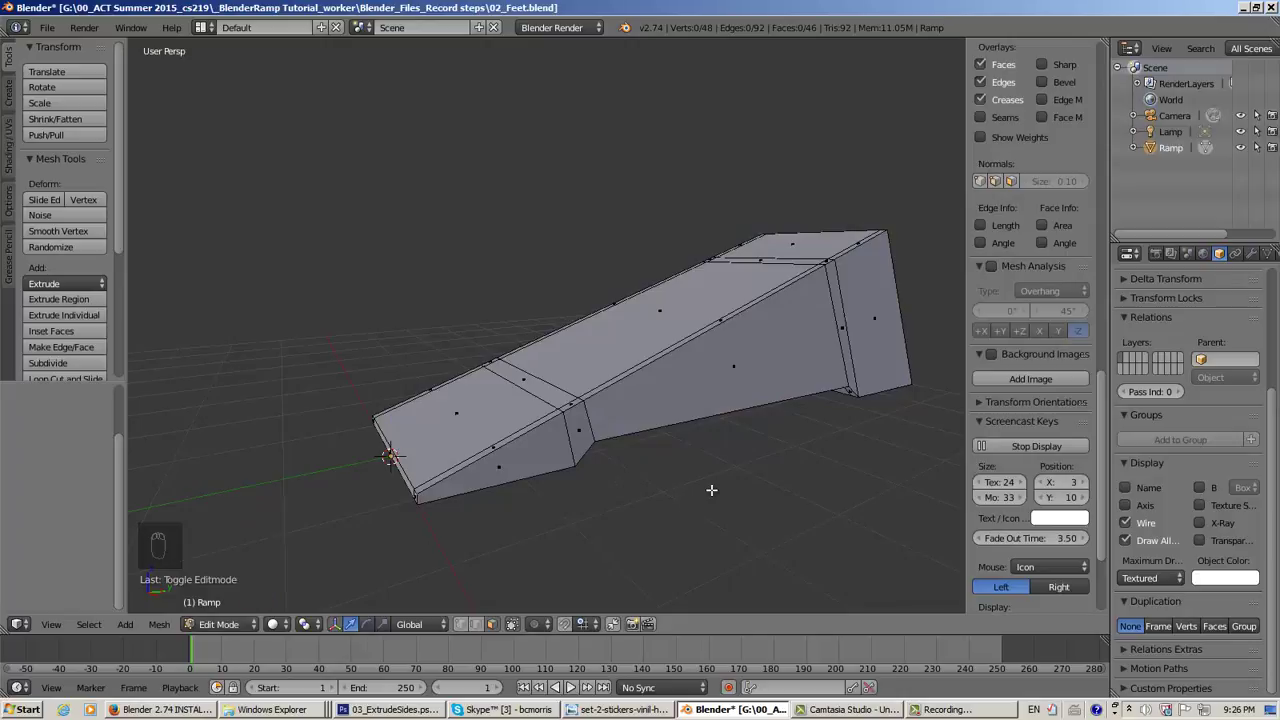
Switch to edge selection and select the upright edge behind the front foot plus the connected edges across the ramp's top one by one
right_click(589, 421)
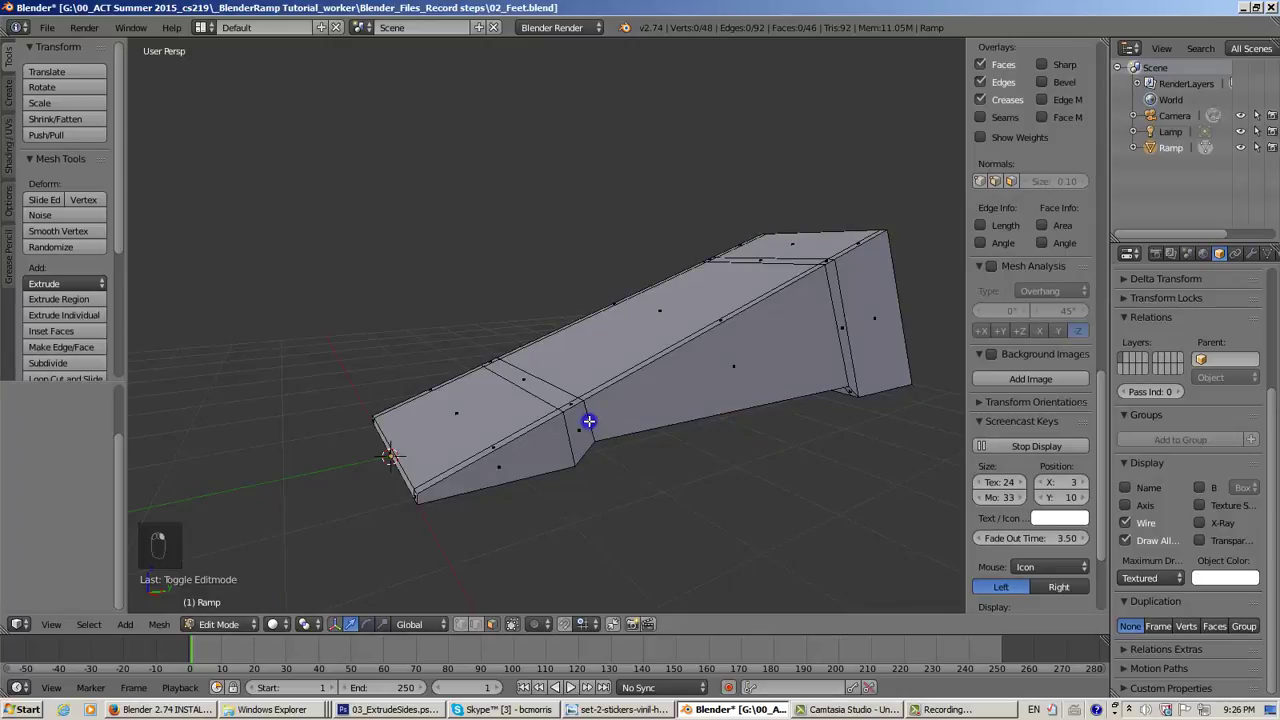
left_click(480, 624)
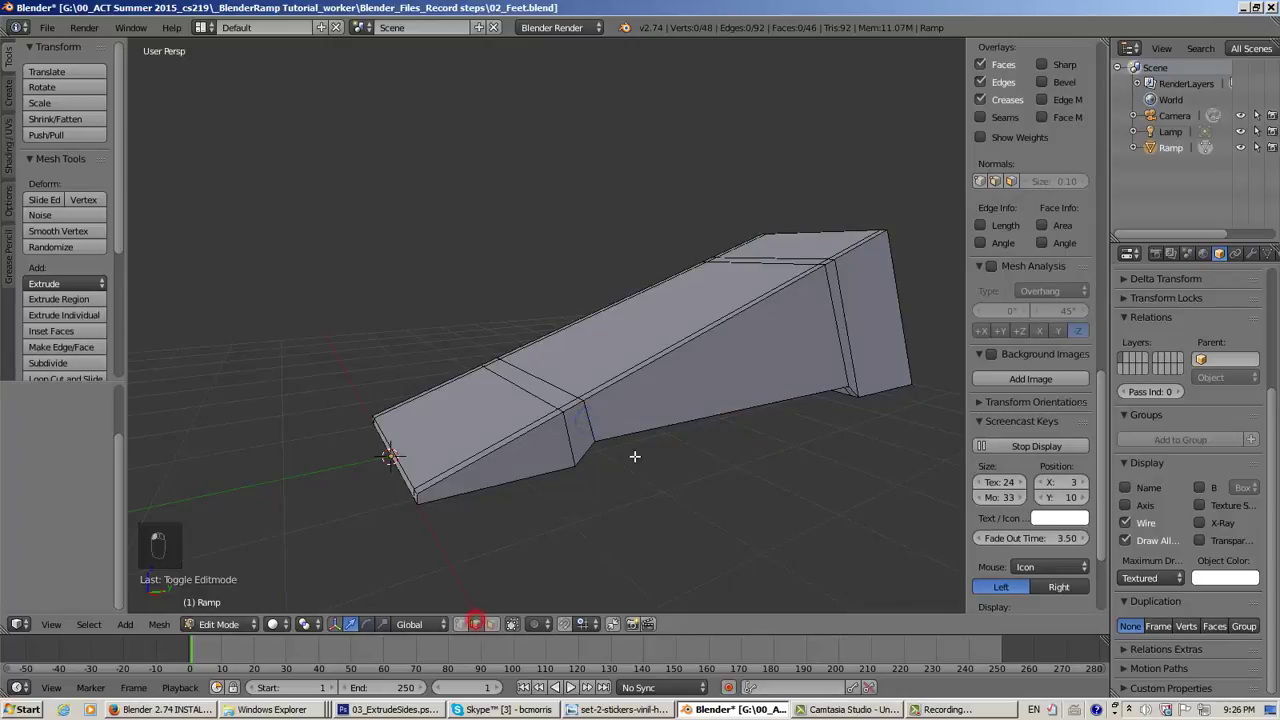
right_click(588, 416)
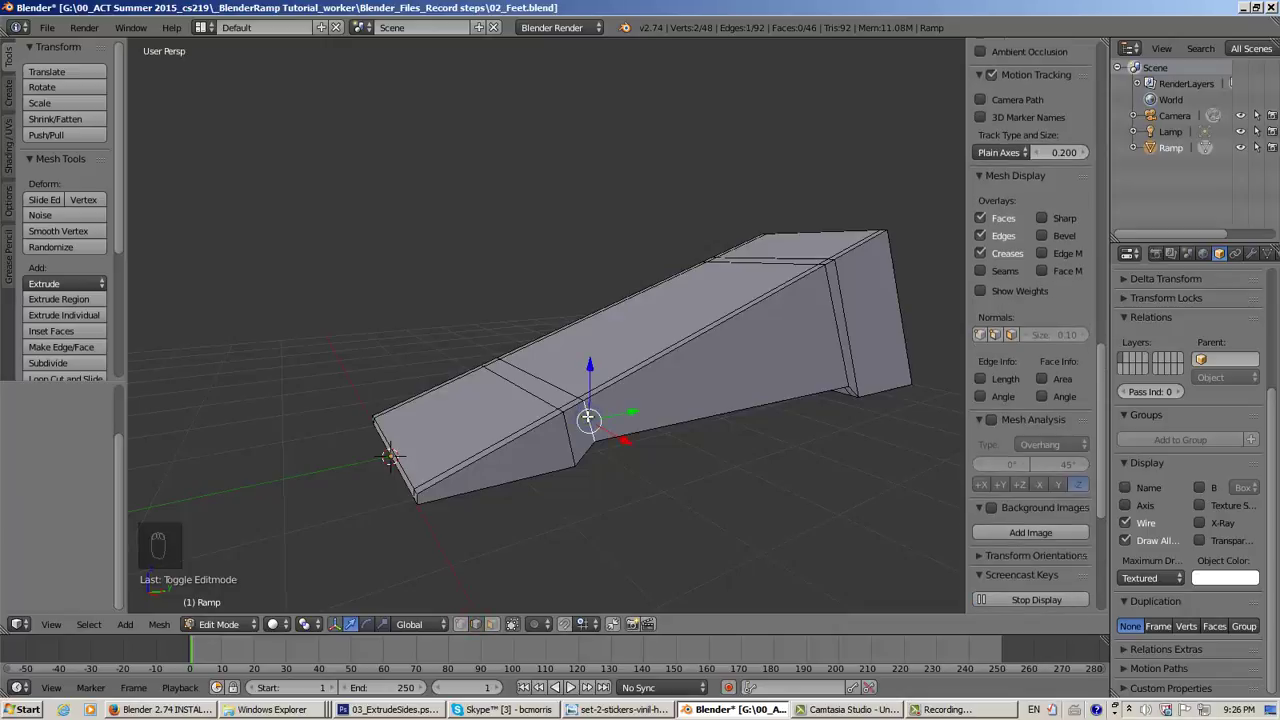
scroll(588, 416, "up", 4)
scroll(588, 416, "down", 2)
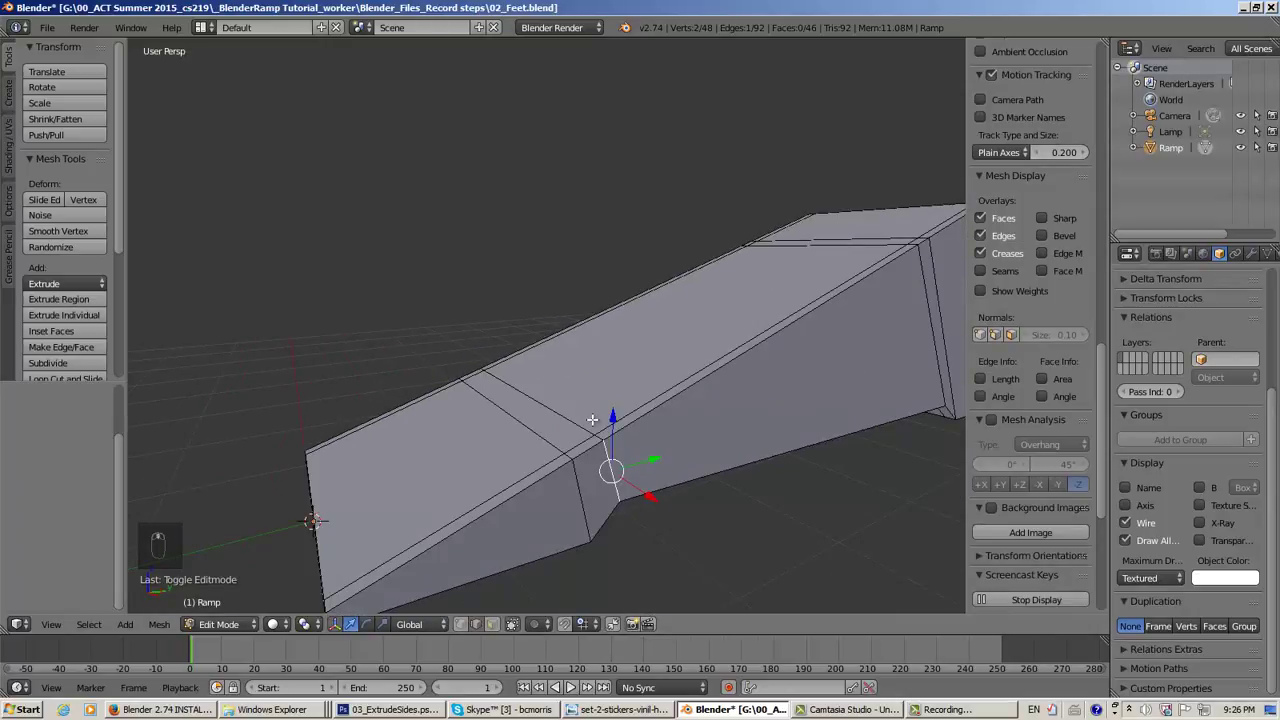
right_click(600, 437, "shift")
right_click(591, 431, "shift")
middle_click_drag(593, 433, 613, 463)
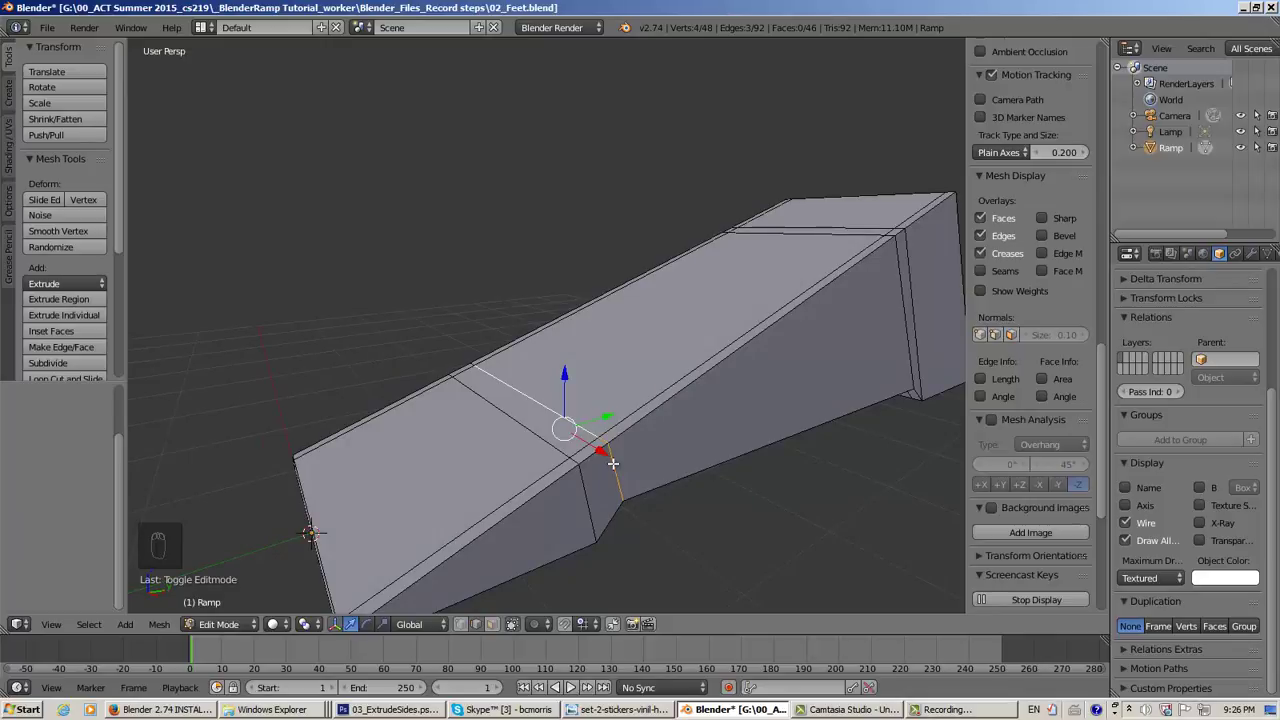
Select the full edge loop at the front foot's first seam, then the loop at its rear seam instead
scroll(612, 463, "up", 2)
scroll(612, 463, "down", 2)
right_click(588, 500)
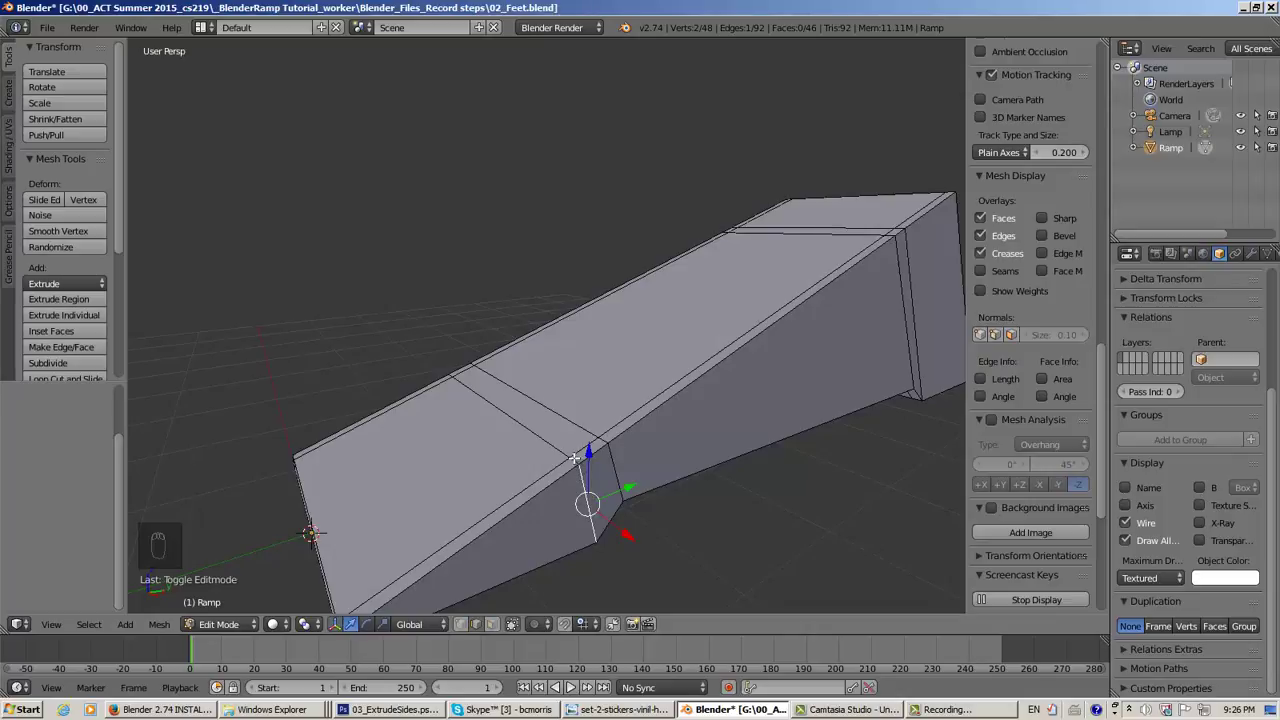
right_click(582, 488, "alt")
middle_click_drag(584, 500, 597, 469)
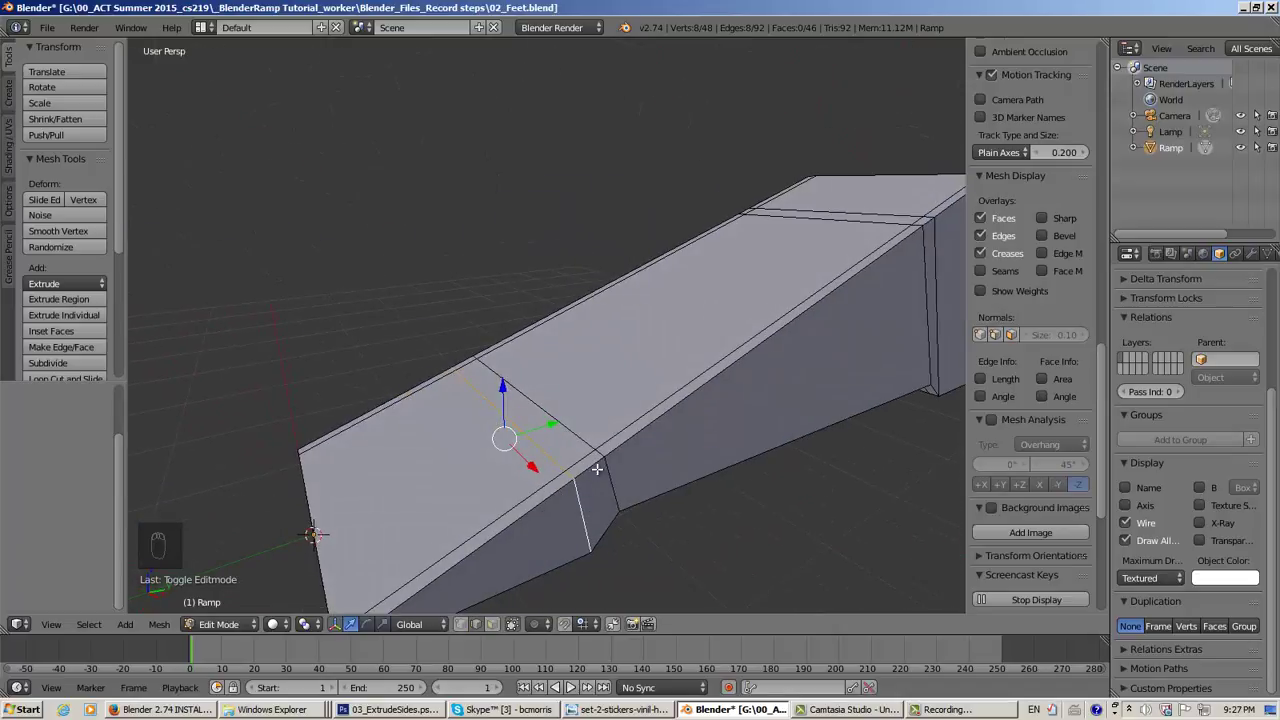
right_click(611, 486)
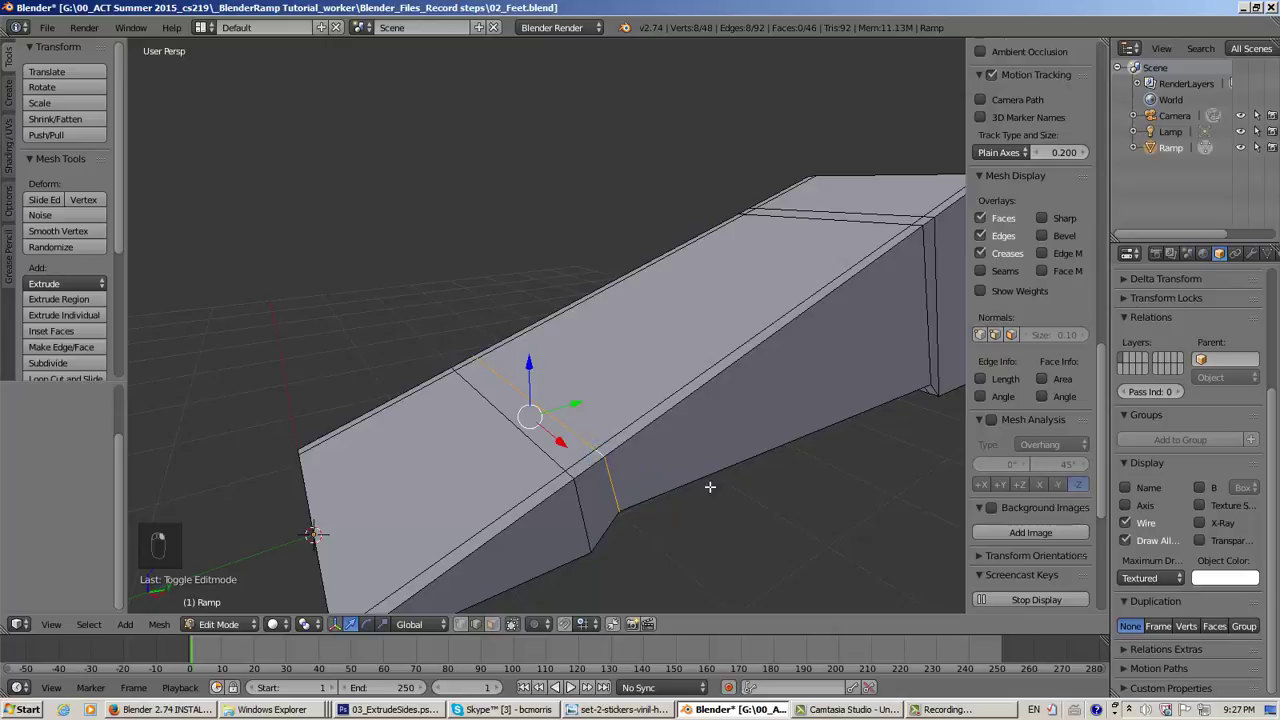
Select an upright seam edge at the rear foot, then the whole neighbouring edge loop around the ramp
middle_click_drag(709, 486, 770, 493)
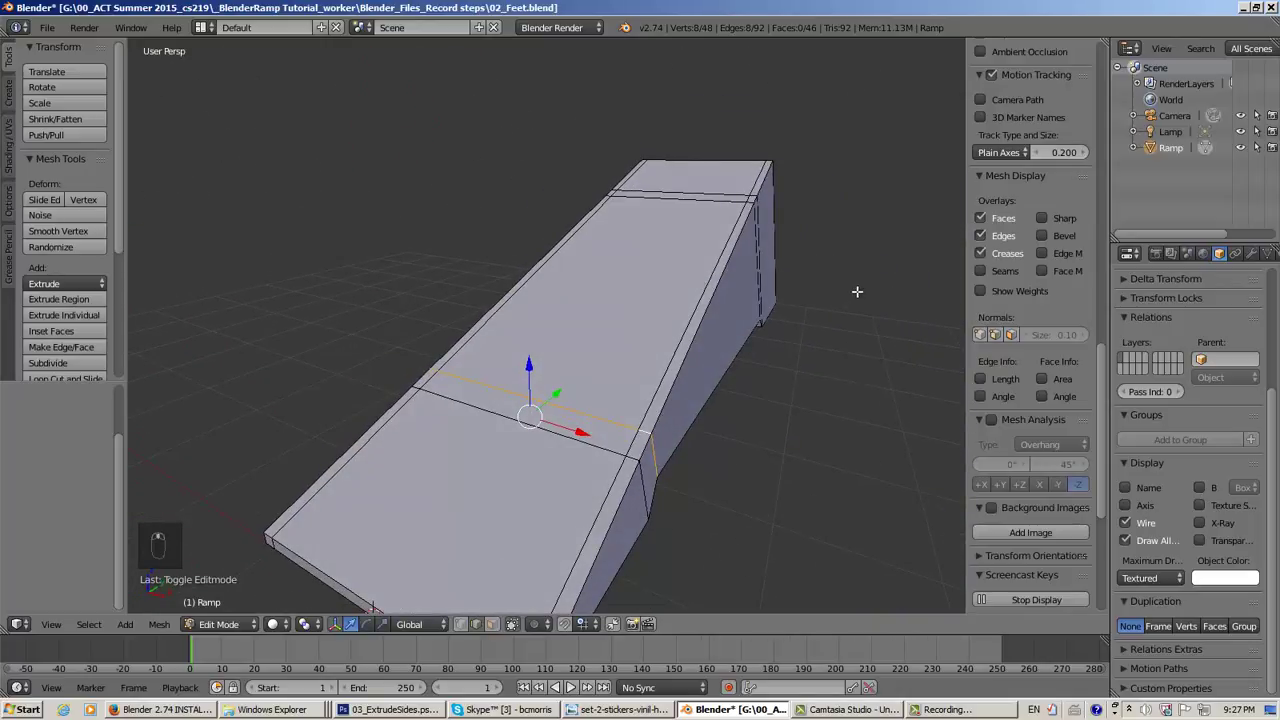
middle_click_drag(857, 291, 705, 397)
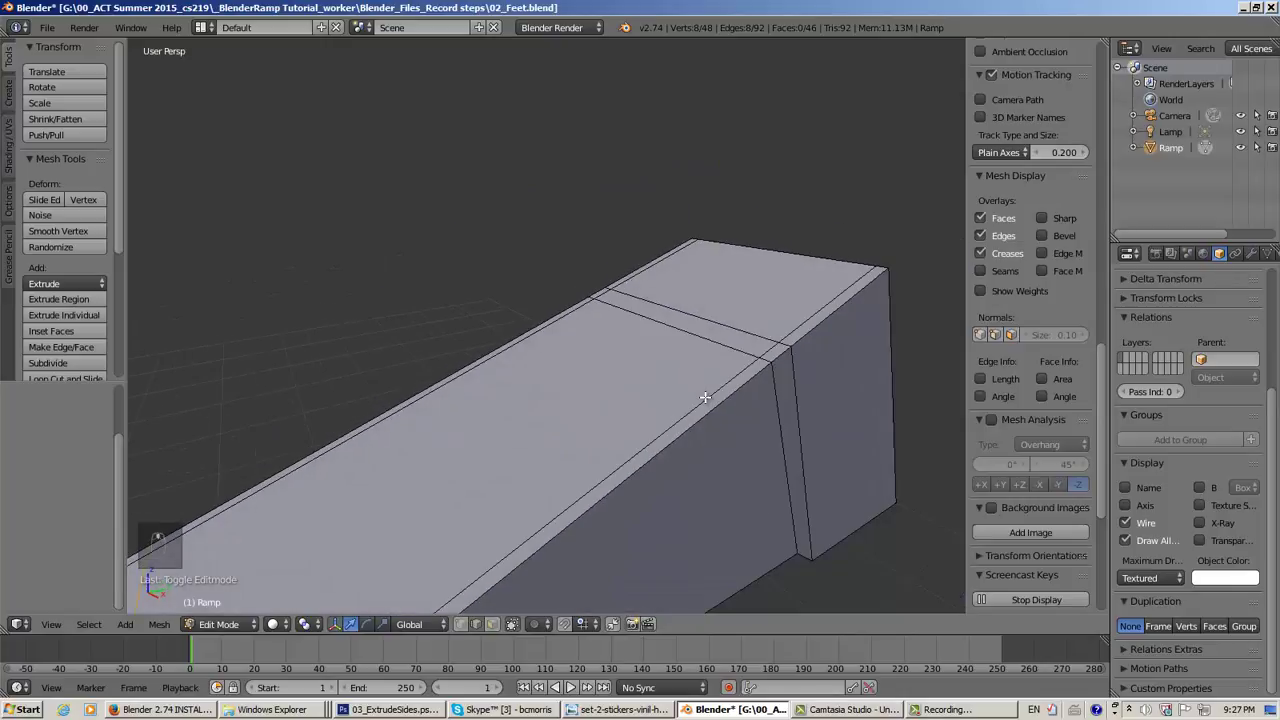
right_click(779, 410)
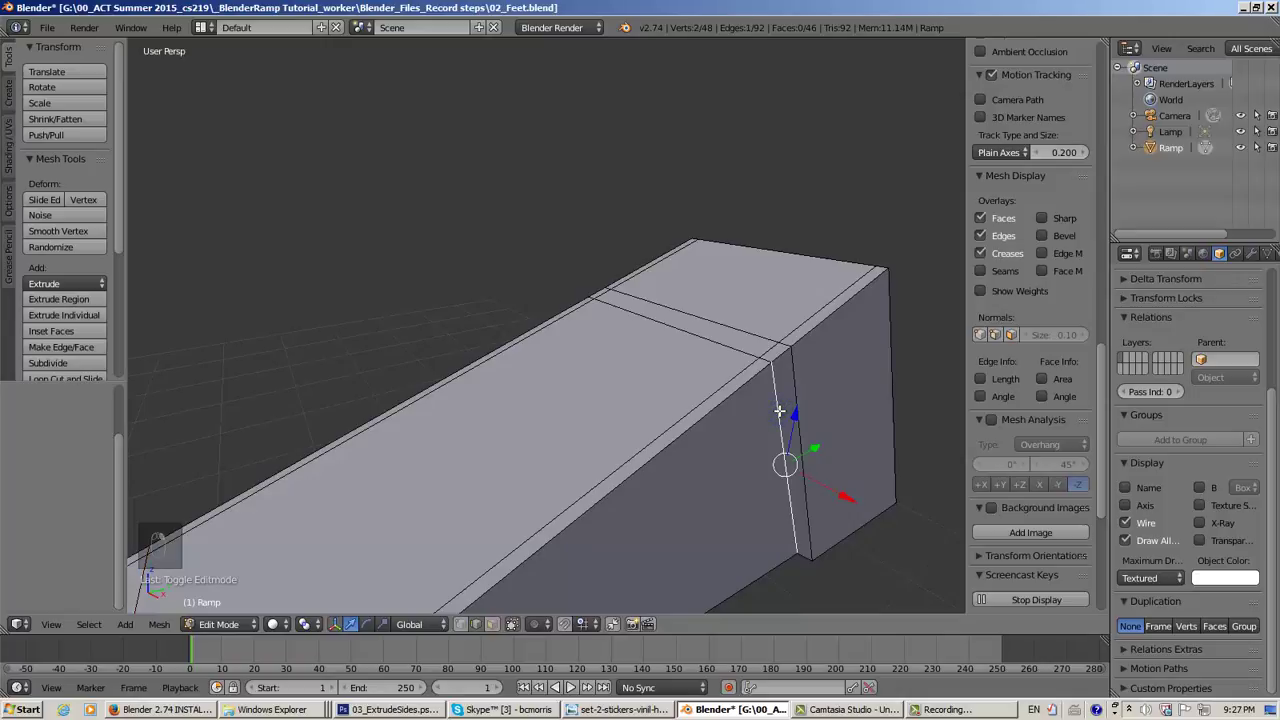
right_click(798, 402, "alt")
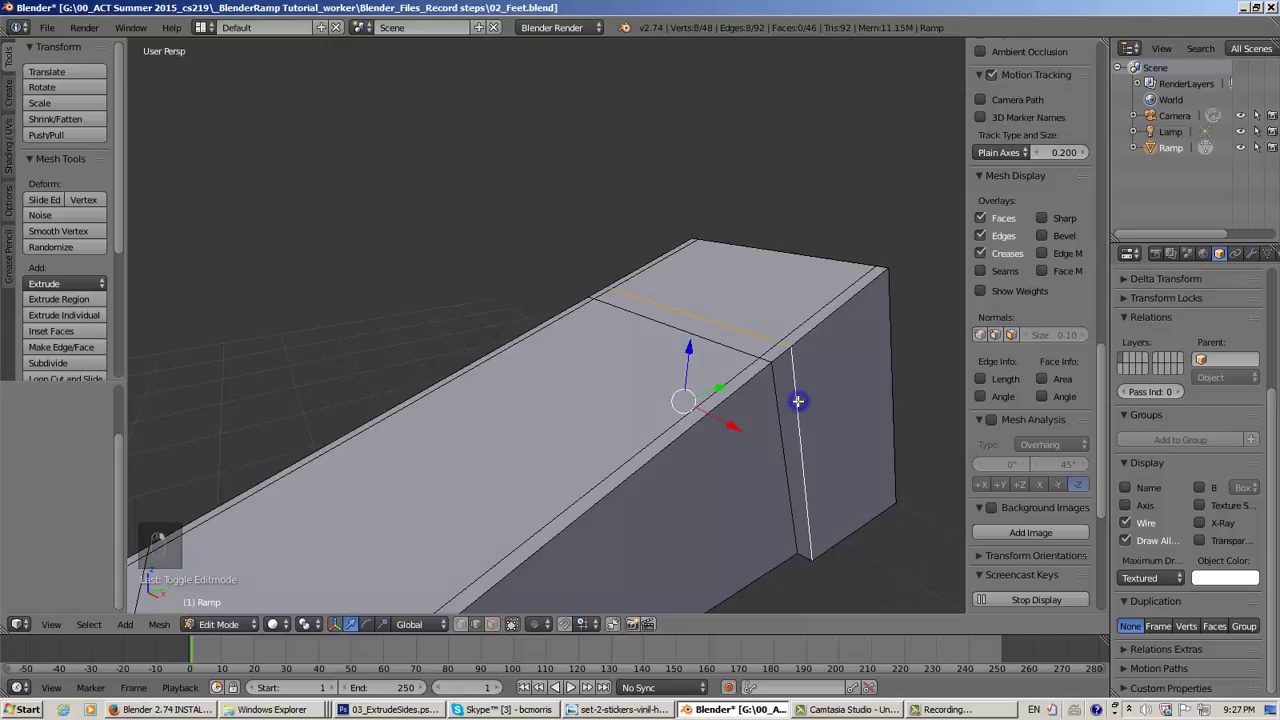
Select the edge loop running lengthwise along the ramp's inner side seam
scroll(798, 402, "down", 3)
scroll(757, 418, "up", 3)
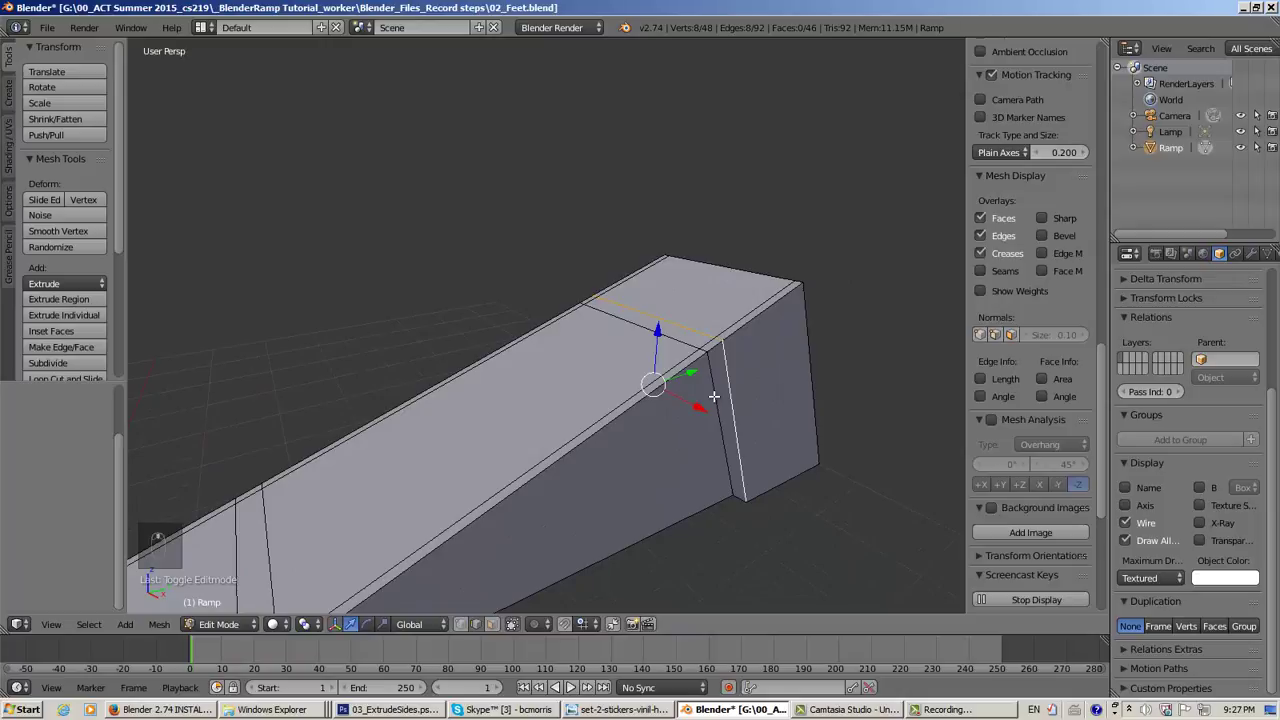
middle_click_drag(714, 397, 630, 444)
right_click(688, 435, "alt+shift")
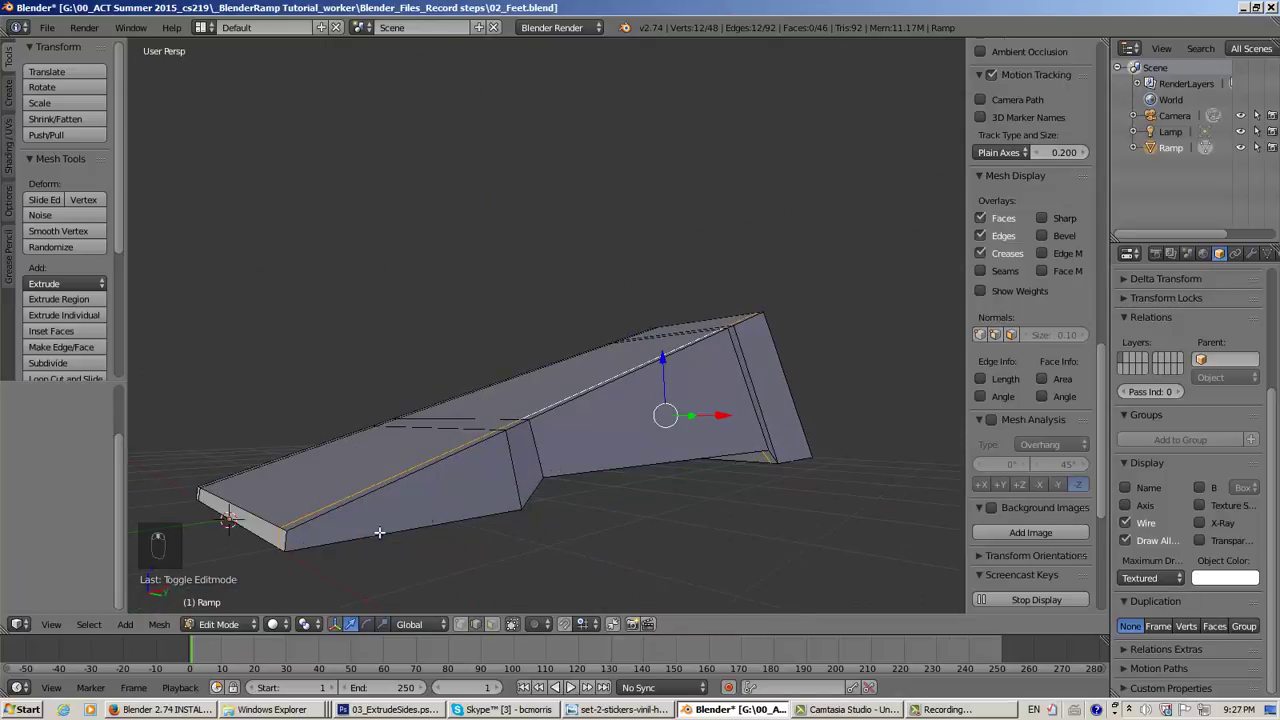
Select the upright edge behind the front foot and expand it to its edge ring around the ramp
right_click(537, 452)
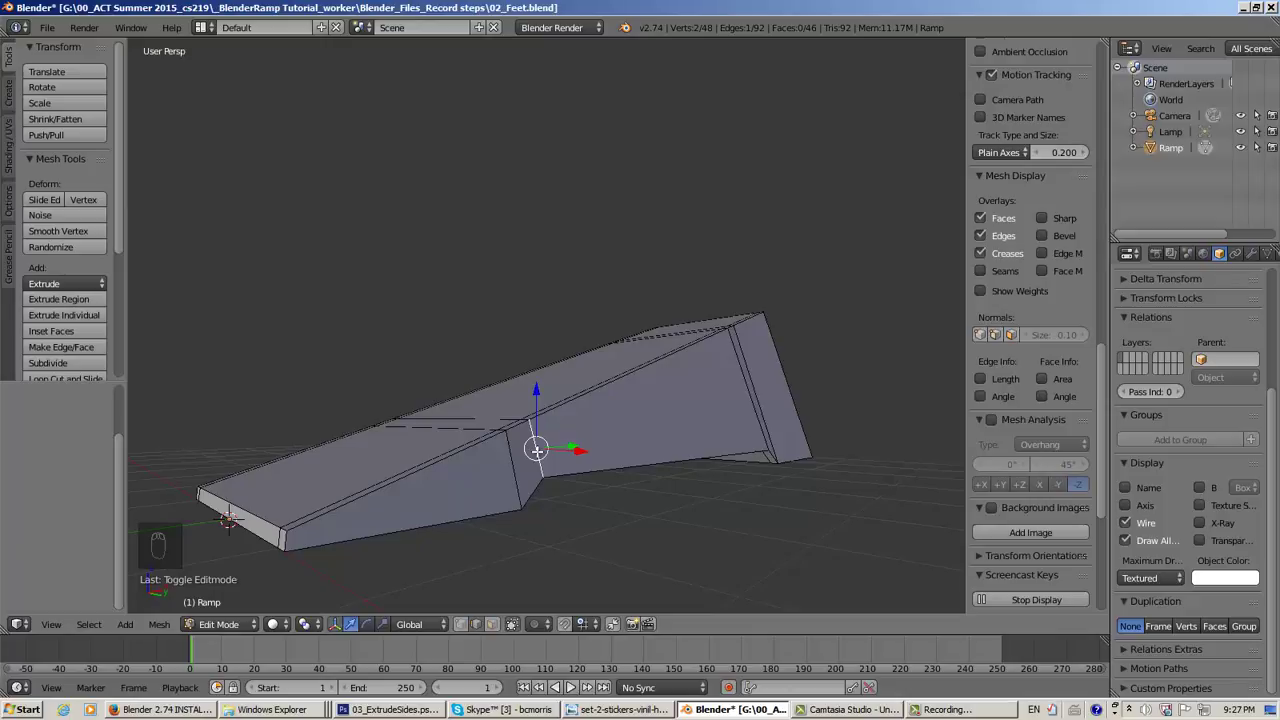
right_click(537, 452, "ctrl+alt")
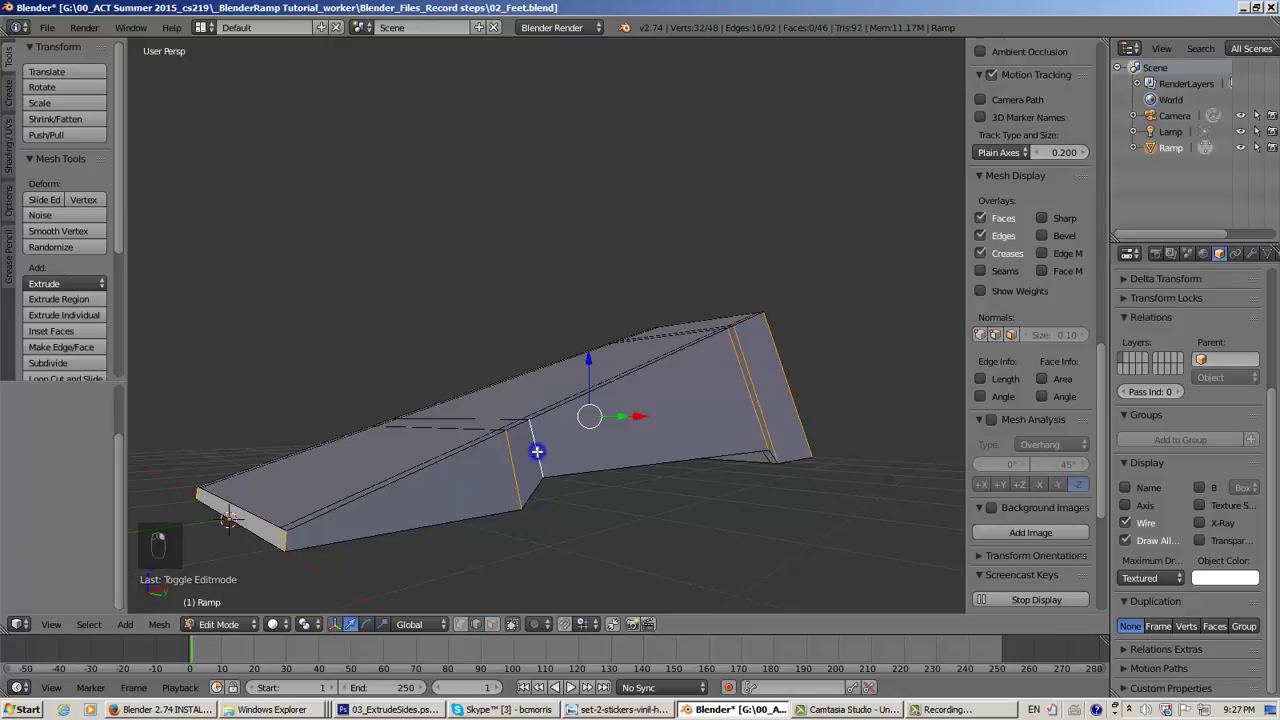
middle_click_drag(537, 452, 623, 443)
scroll(616, 512, "up", 2)
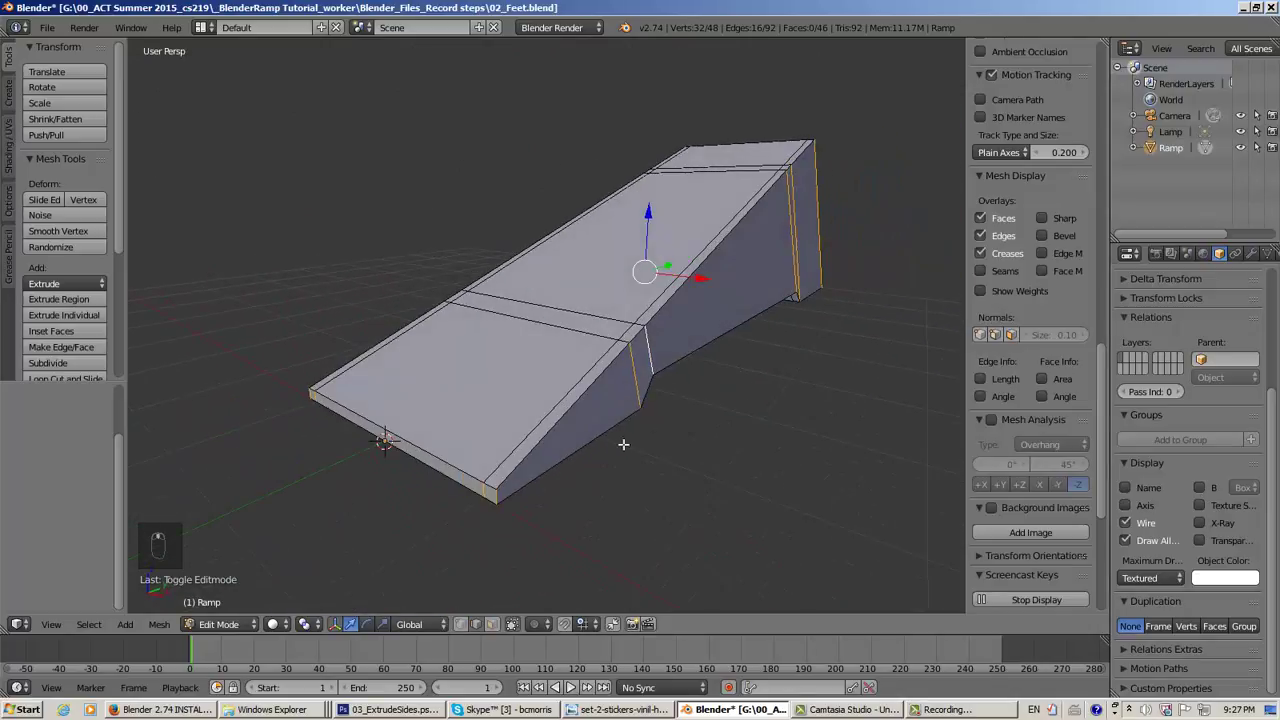
Switch to face selection and select the narrow top strip along the ramp's near side, from the front end to the rear foot seam
left_click(491, 624)
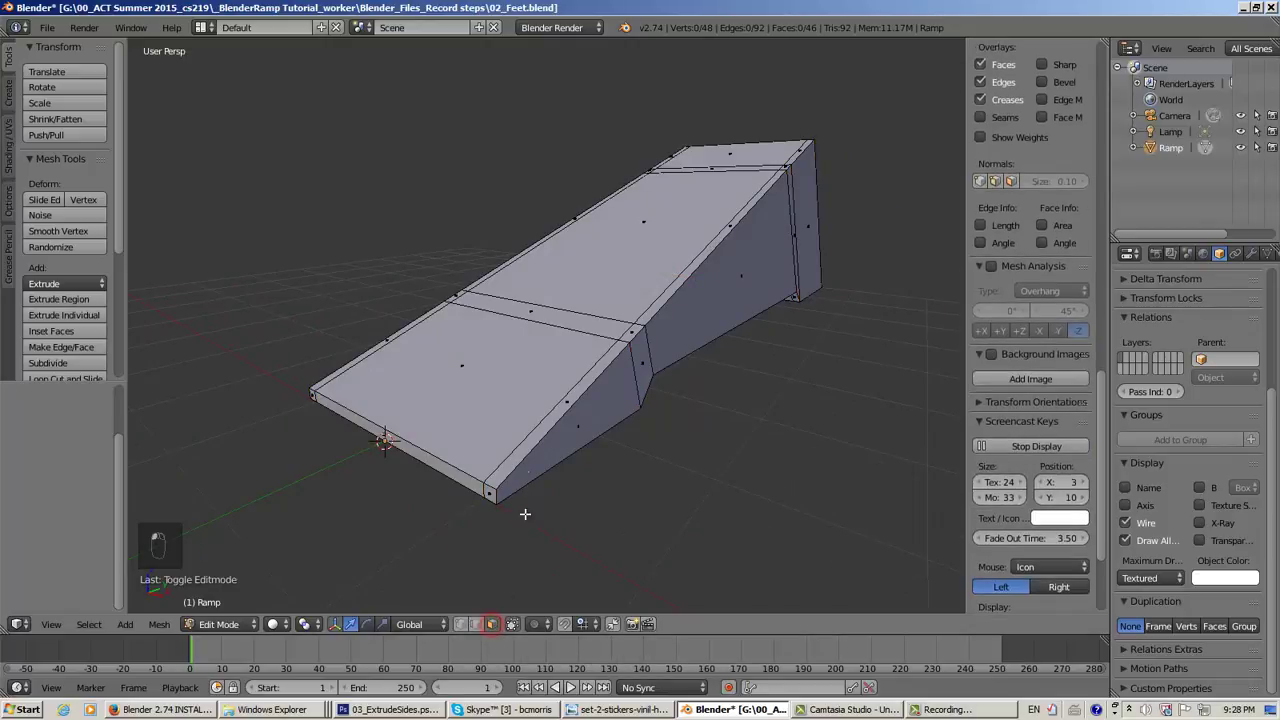
right_click(565, 401)
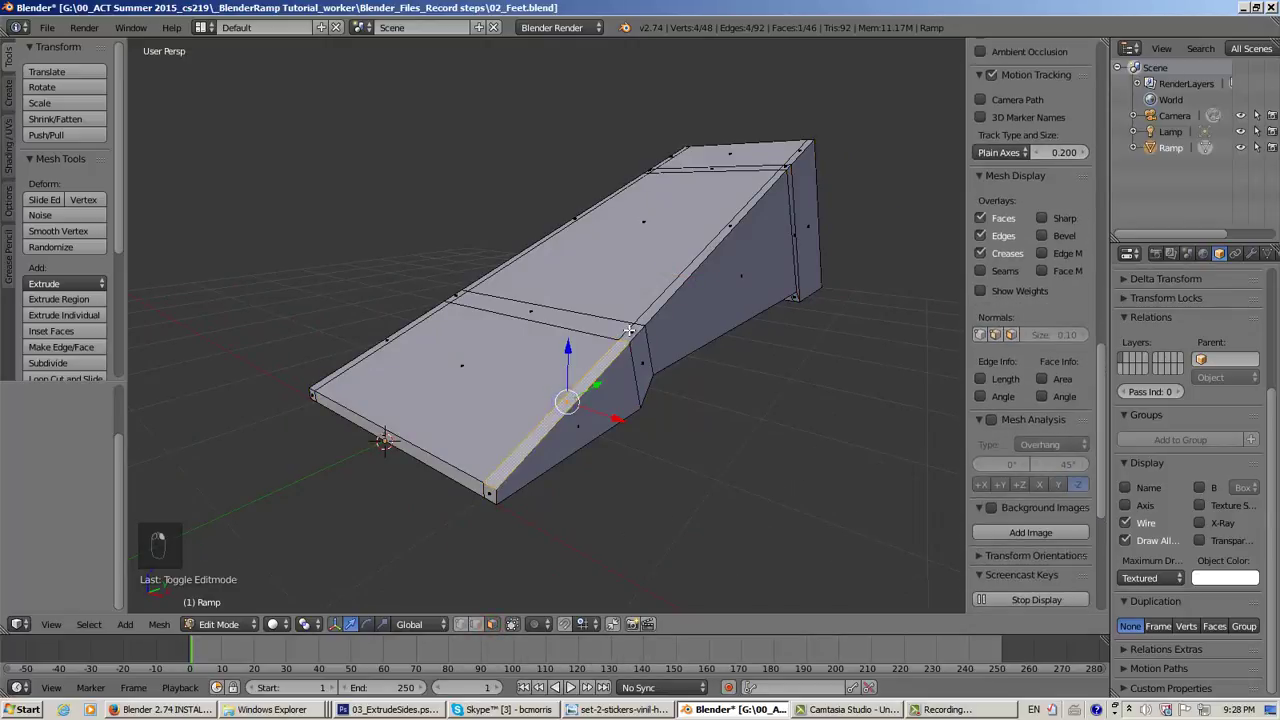
right_click(730, 224, "alt")
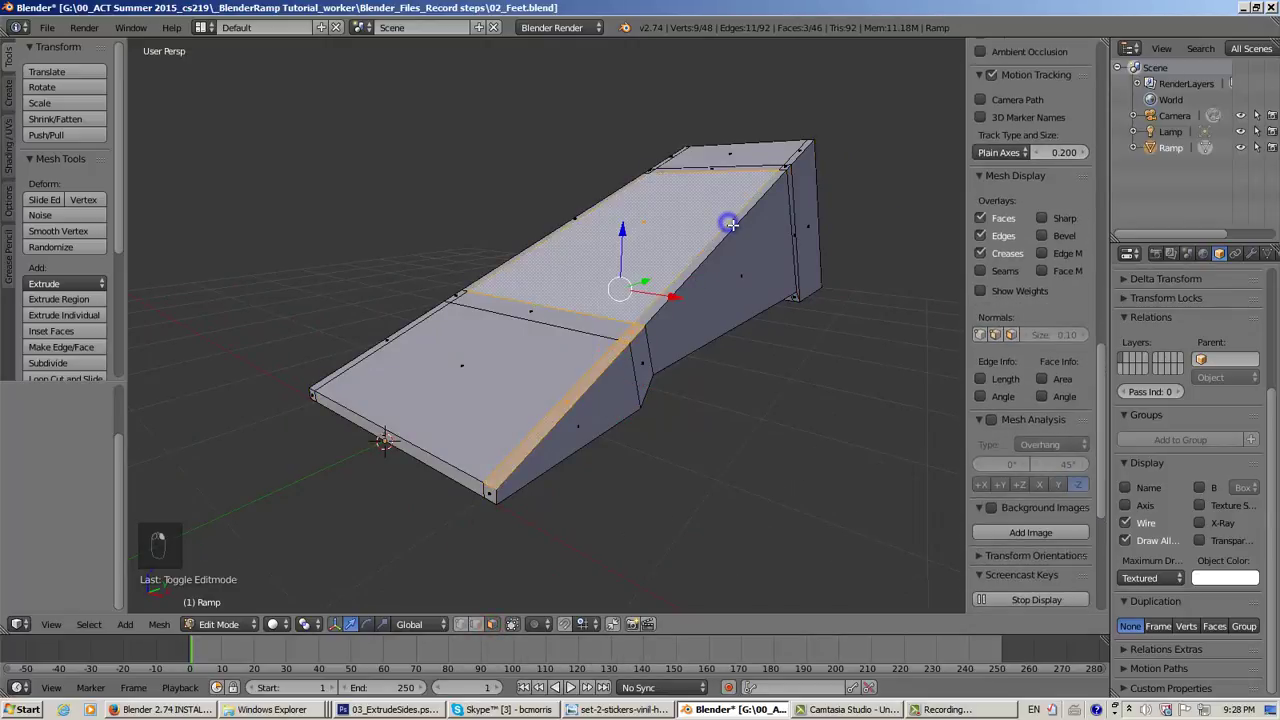
right_click(733, 226, "alt")
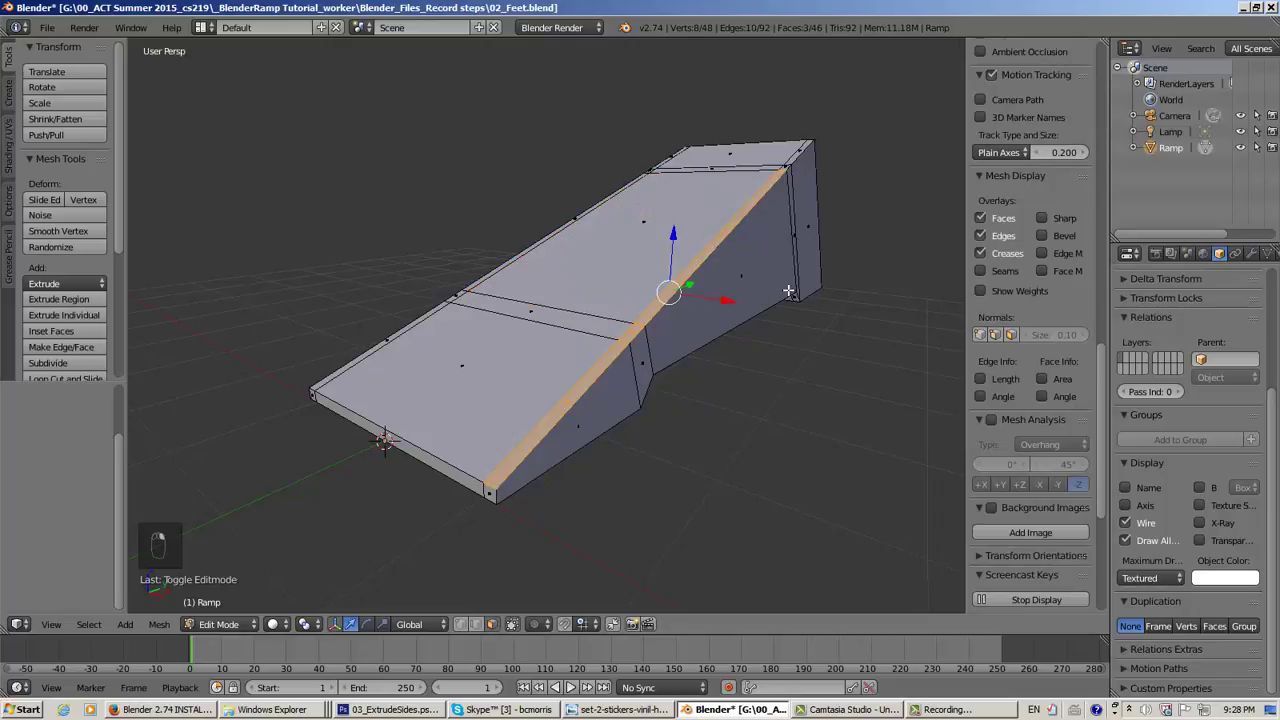
middle_click_drag(760, 297, 795, 308)
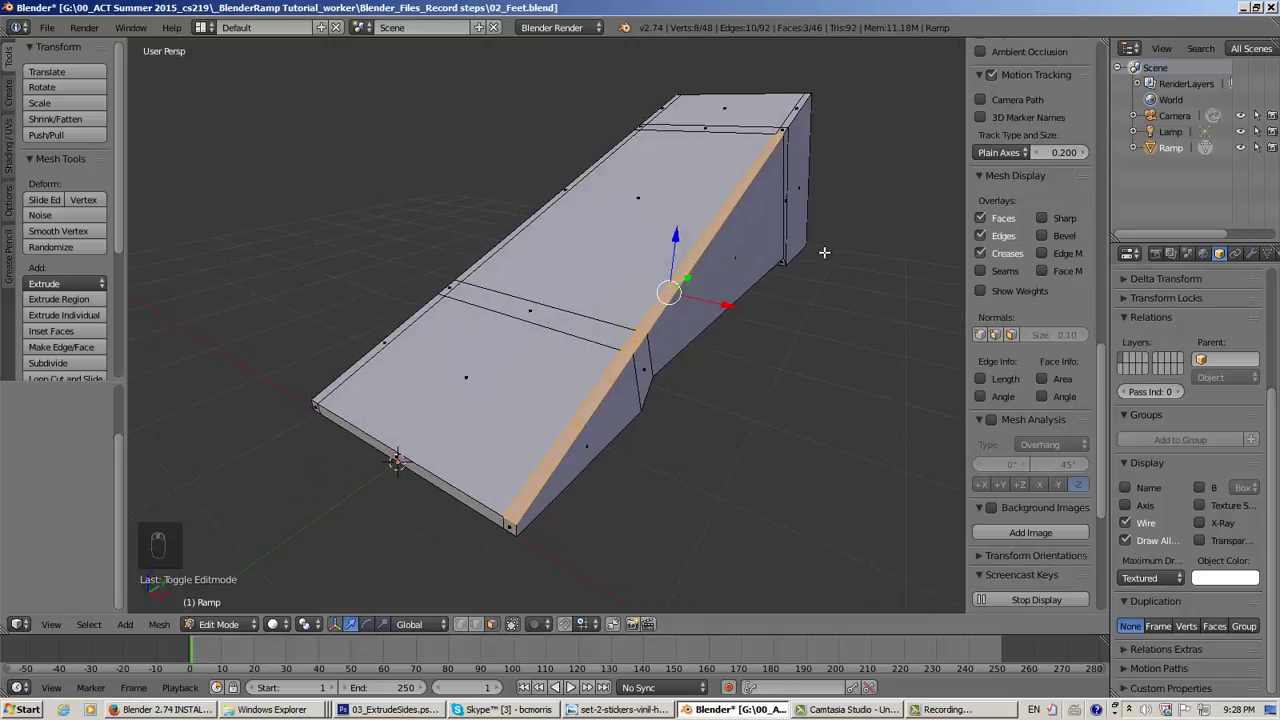
Add the two remaining narrow strip faces at the near side's high end to the selection, leaving the wide top face out
middle_click_drag(824, 252, 766, 328)
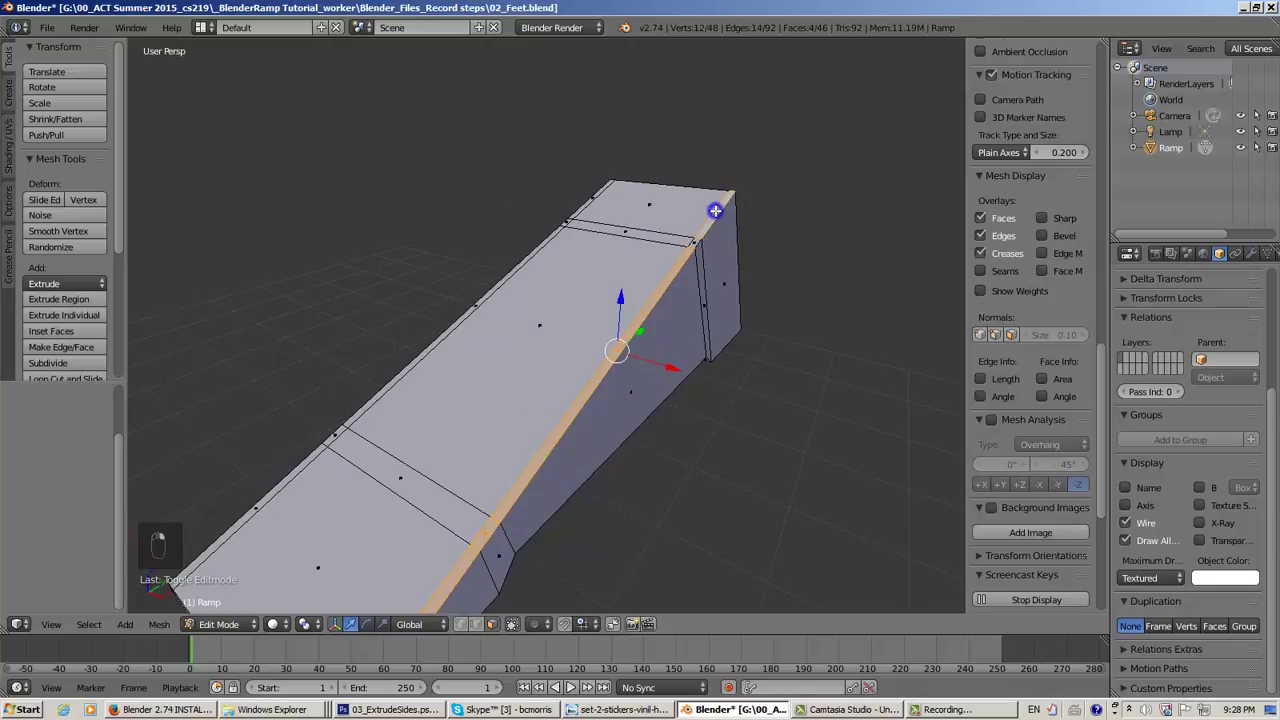
right_click(714, 208, "shift")
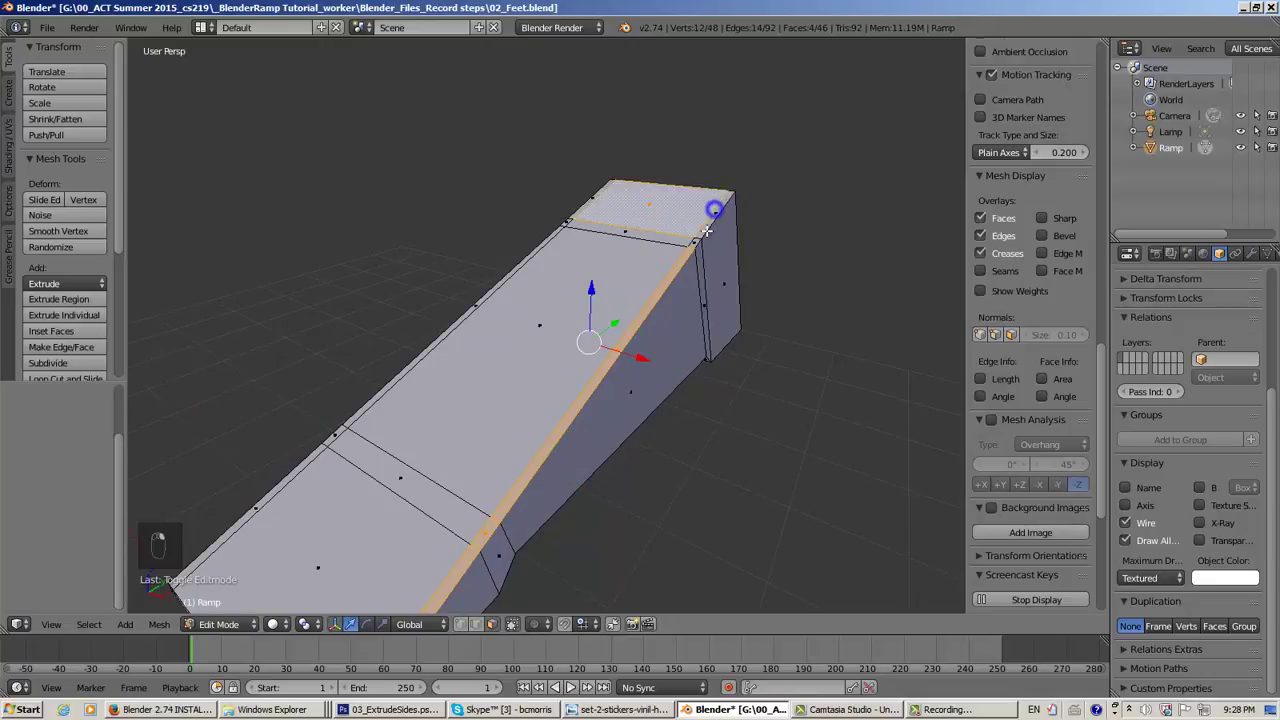
right_click(688, 238, "shift")
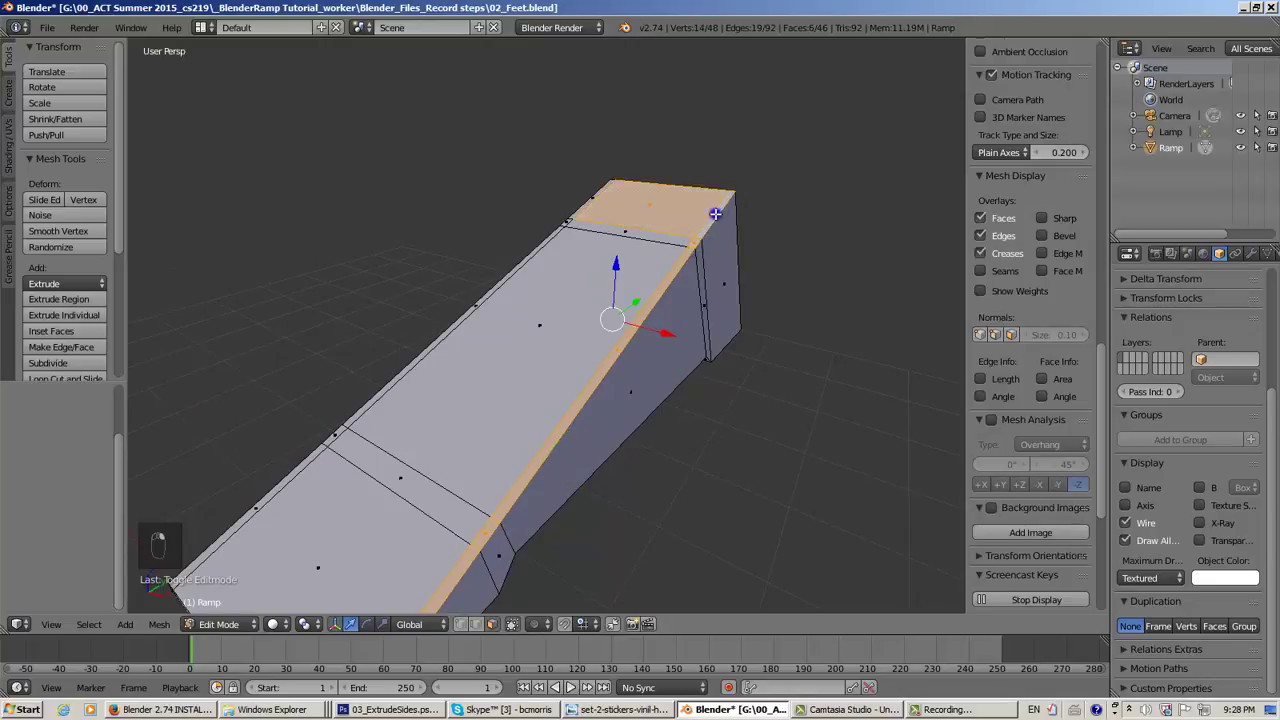
right_click(650, 202, "shift")
middle_click_drag(677, 327, 528, 229)
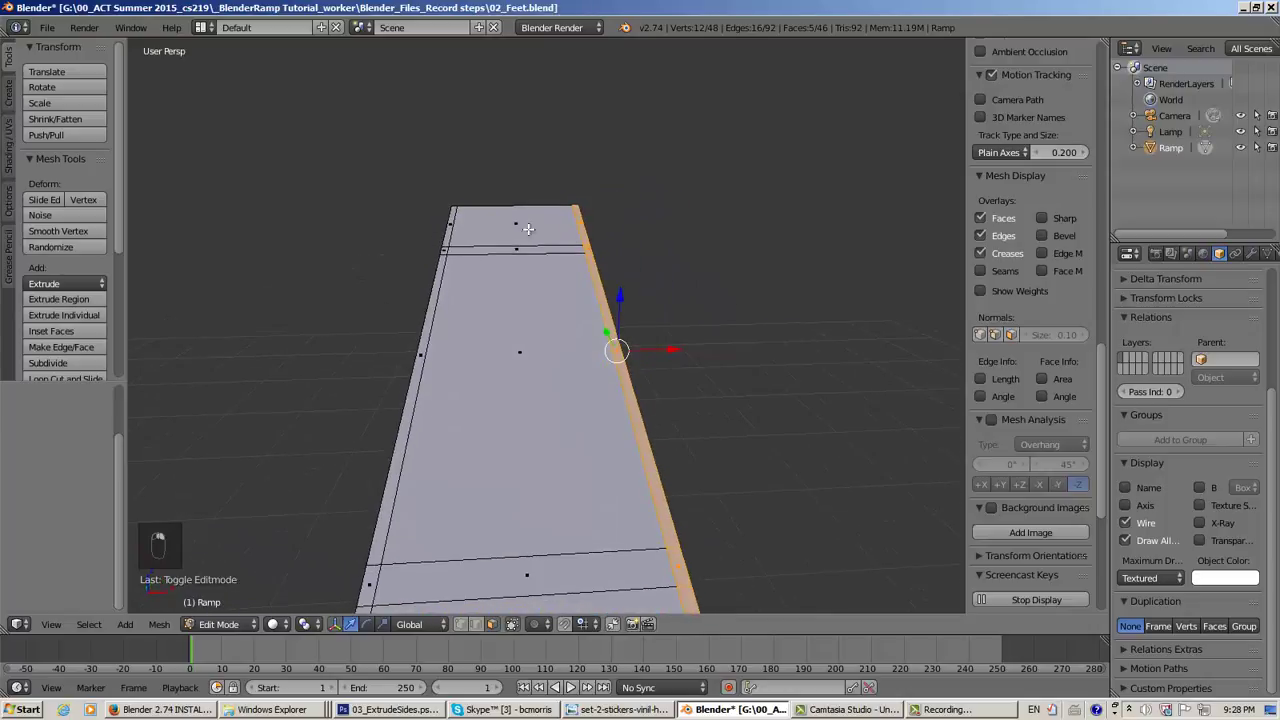
Add the narrow top strip faces along the ramp's far side to the selection, from the high end down to the front end
right_click(451, 222, "shift")
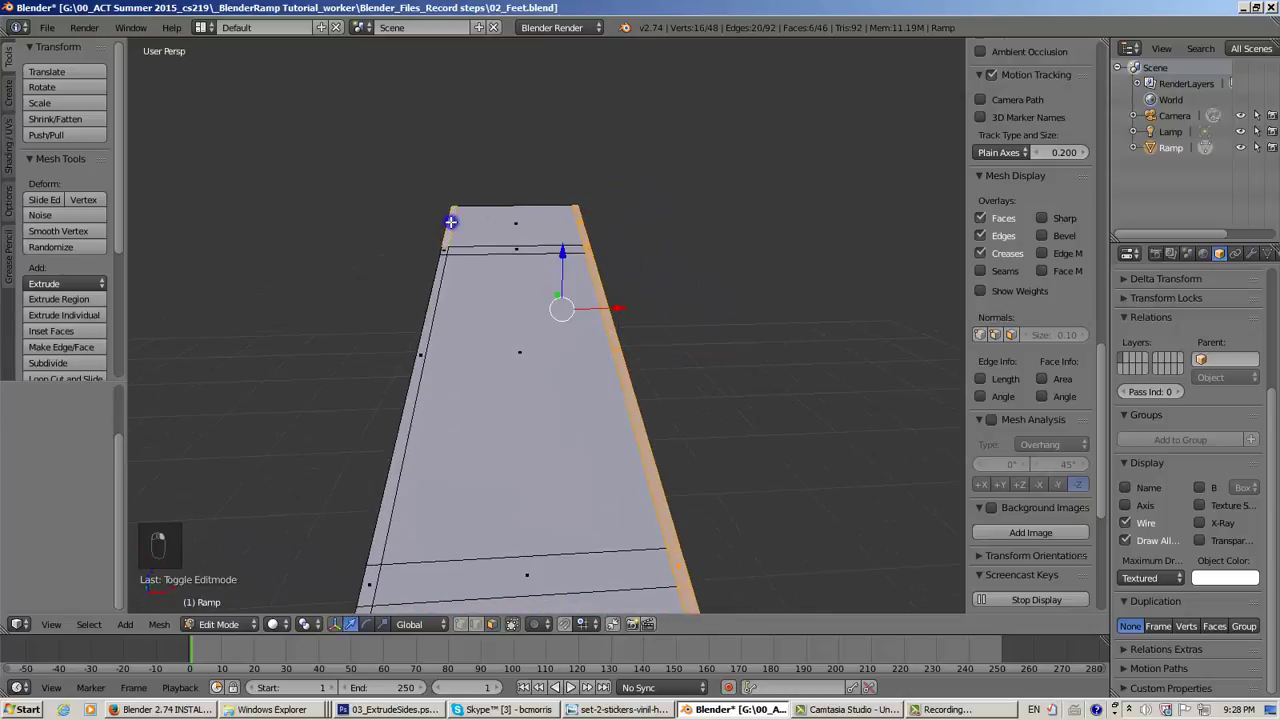
right_click(443, 250, "shift")
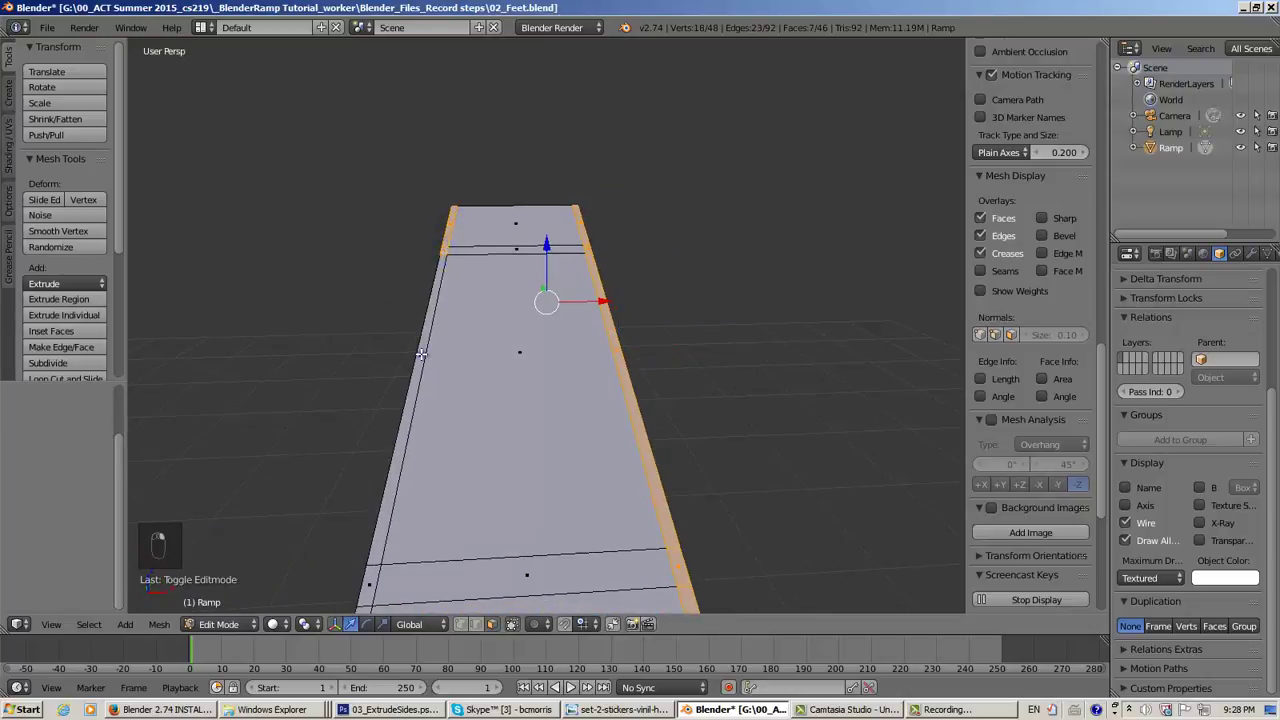
right_click(421, 355, "shift")
scroll(426, 359, "down", 3)
scroll(464, 440, "up", 3)
right_click(416, 428, "shift")
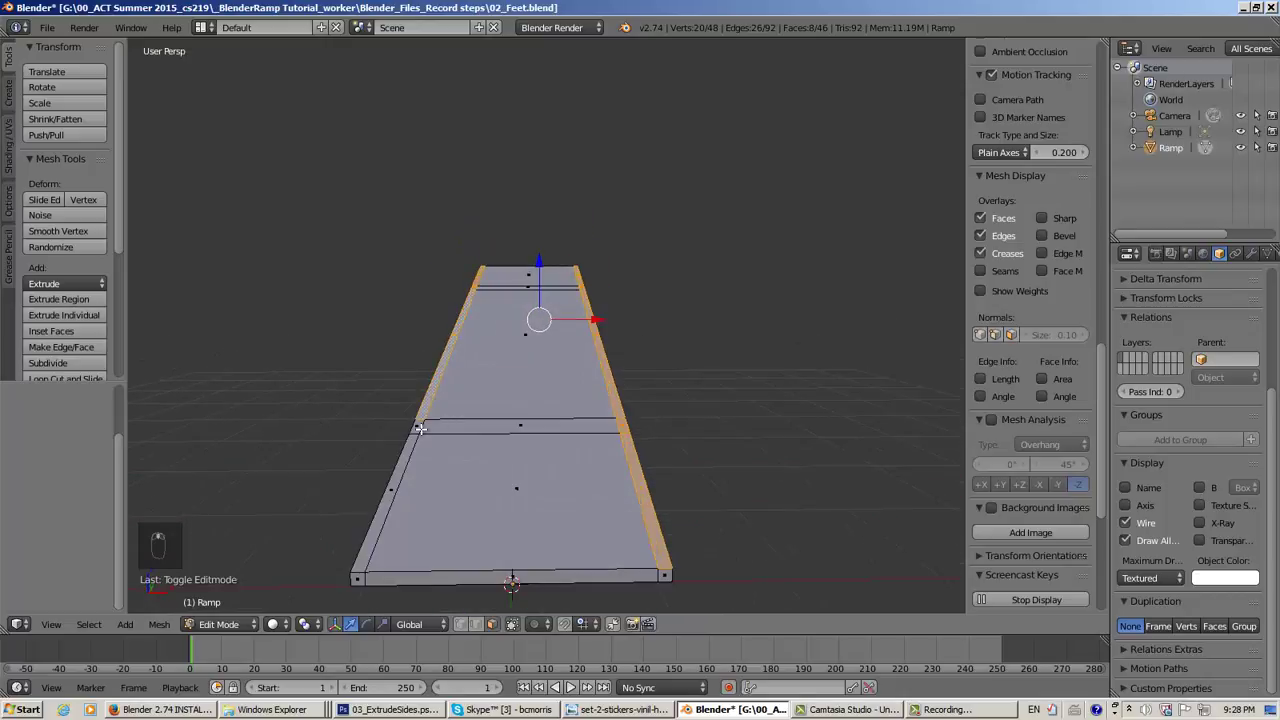
right_click(394, 490, "shift")
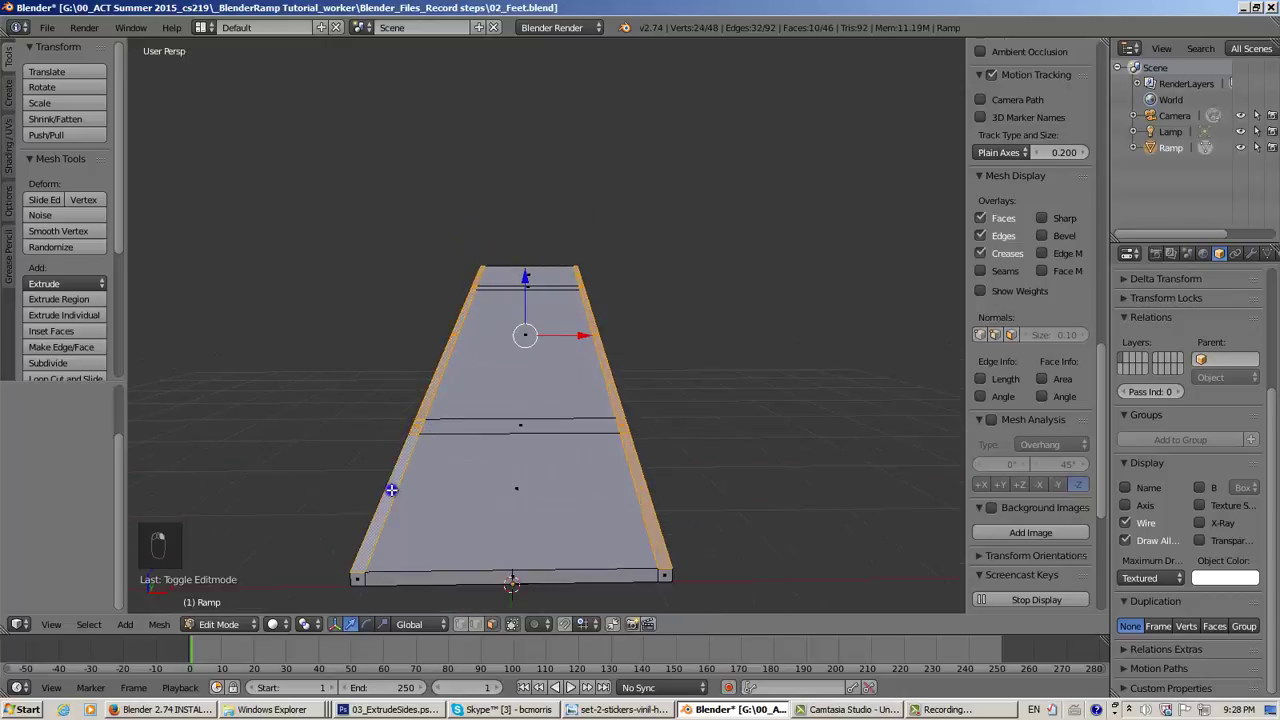
Examine the selected strips along both ramp sides and the selected face count to check that the selection is complete
middle_click_drag(394, 490, 426, 514)
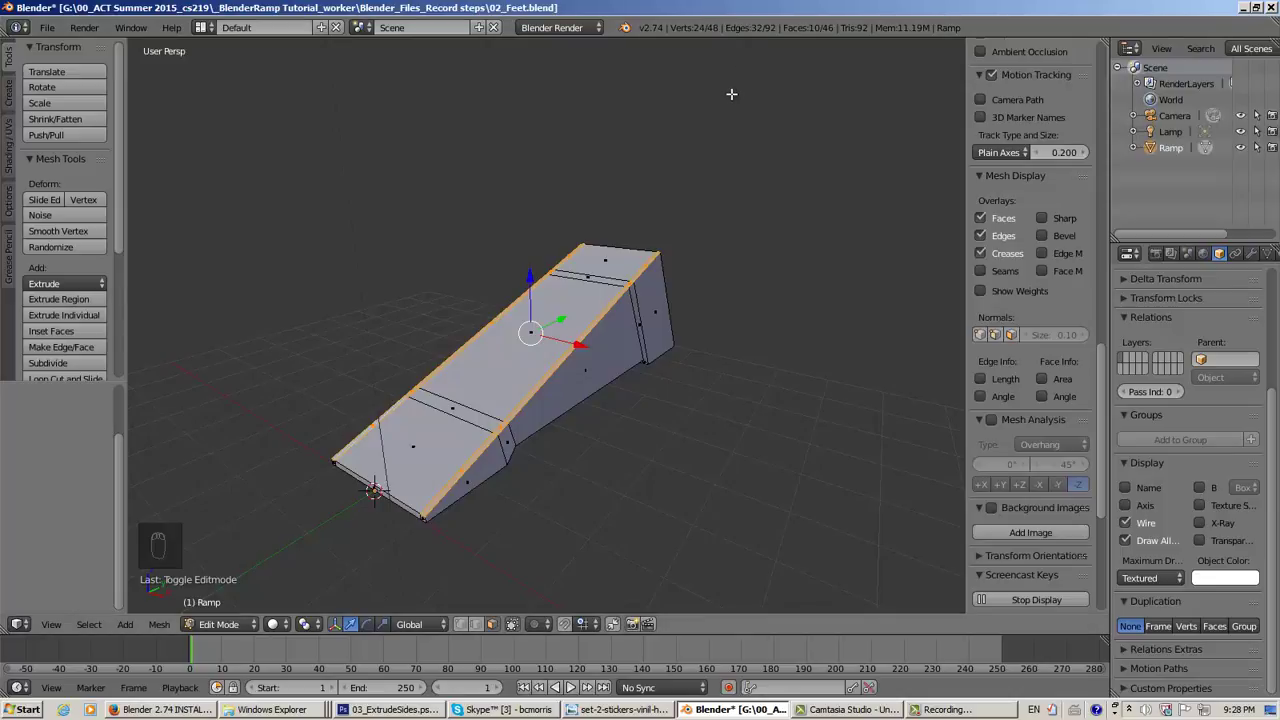
middle_click_drag(731, 91, 725, 118)
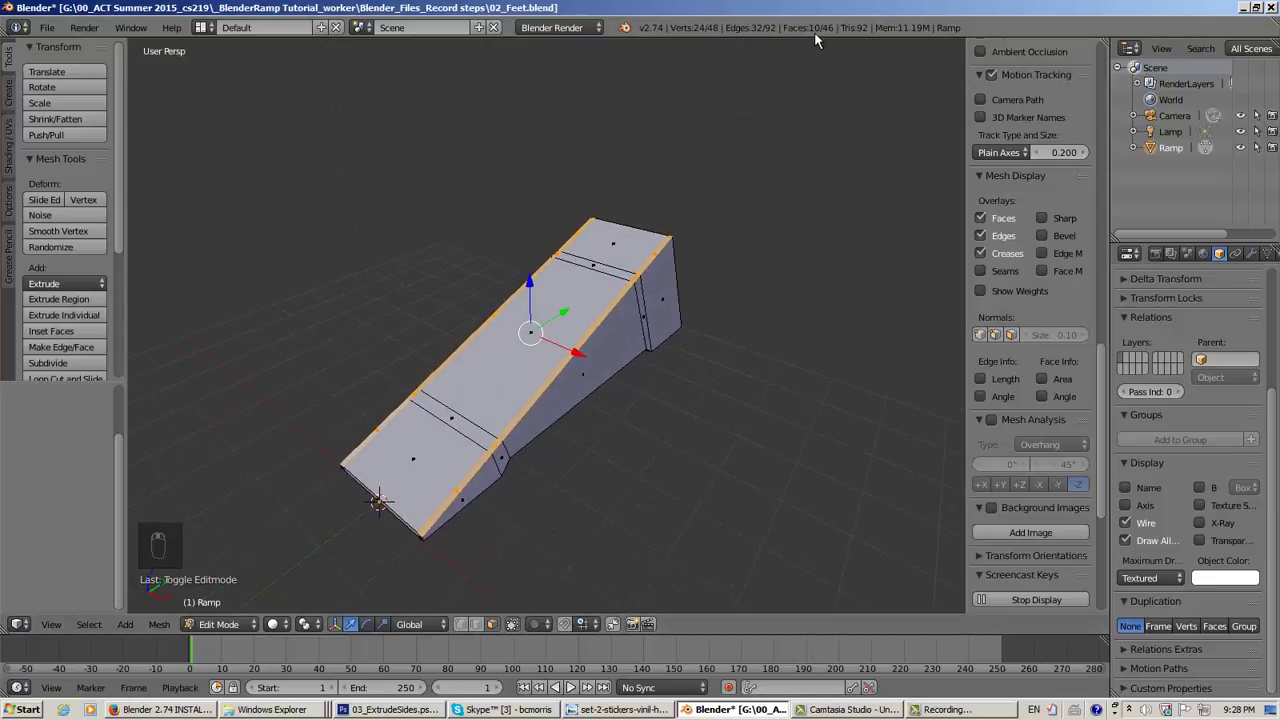
scroll(795, 60, "up", 3)
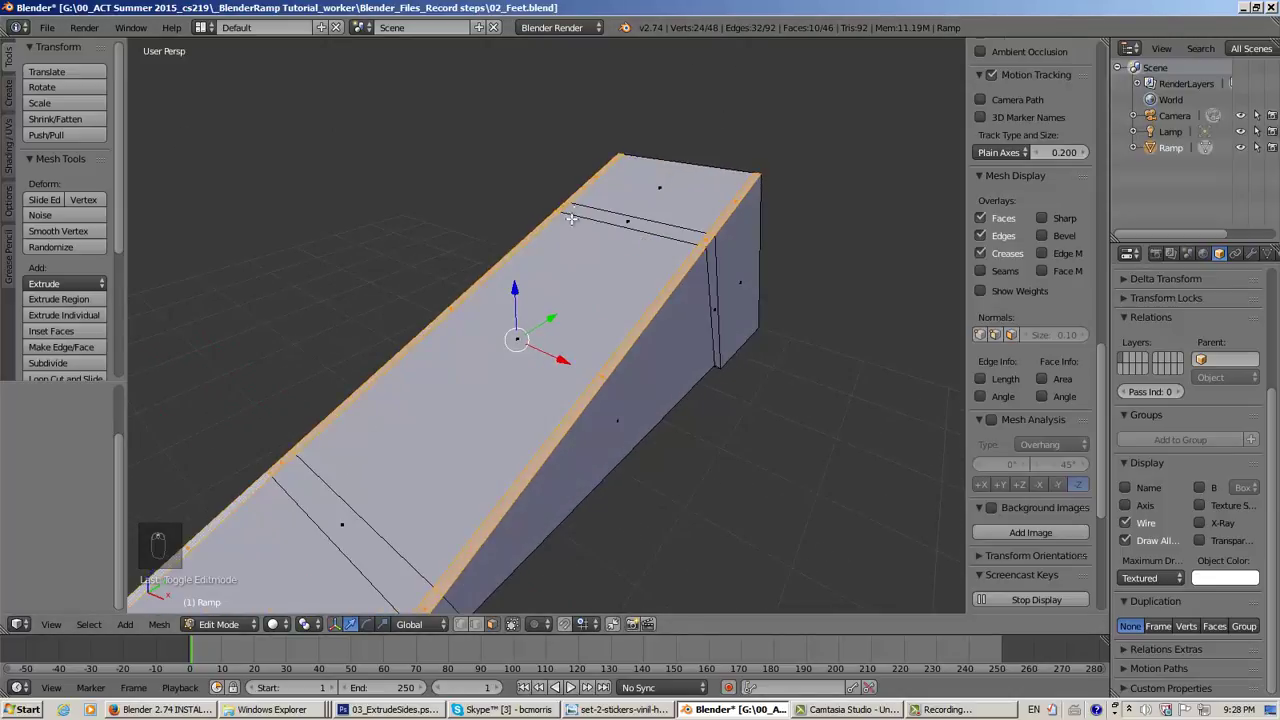
scroll(352, 486, "down", 3)
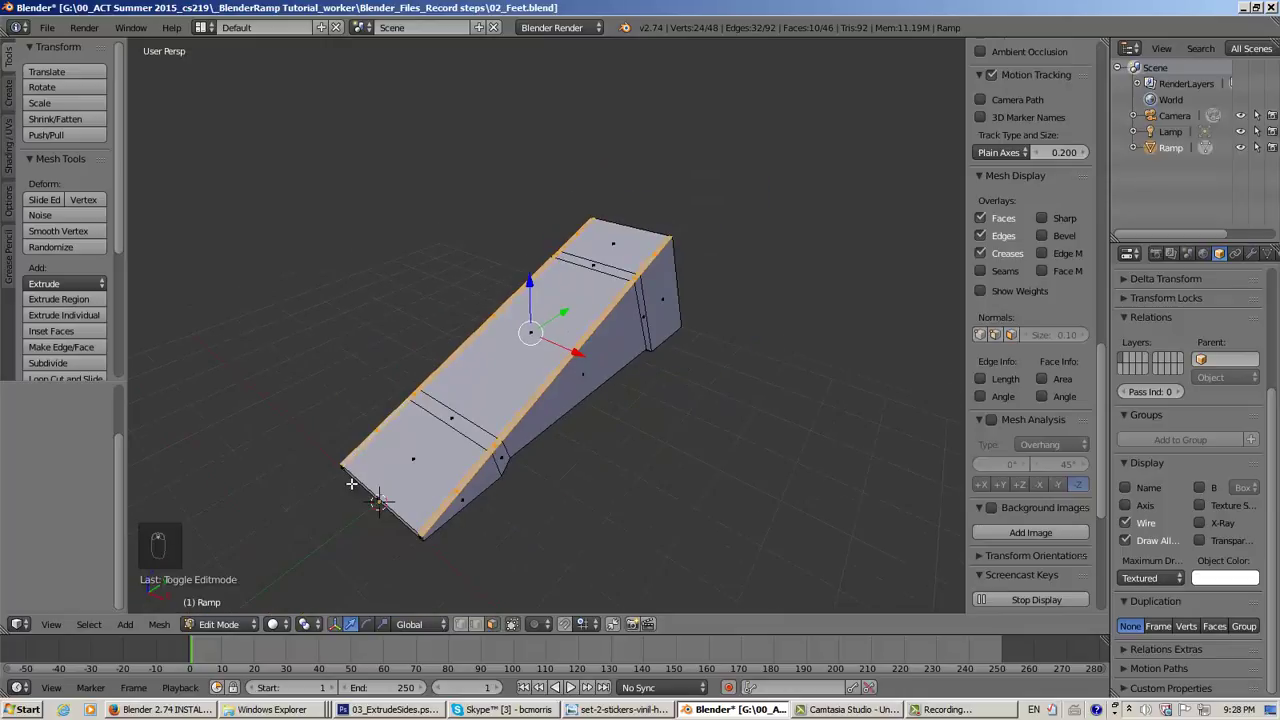
middle_click_drag(388, 461, 405, 424)
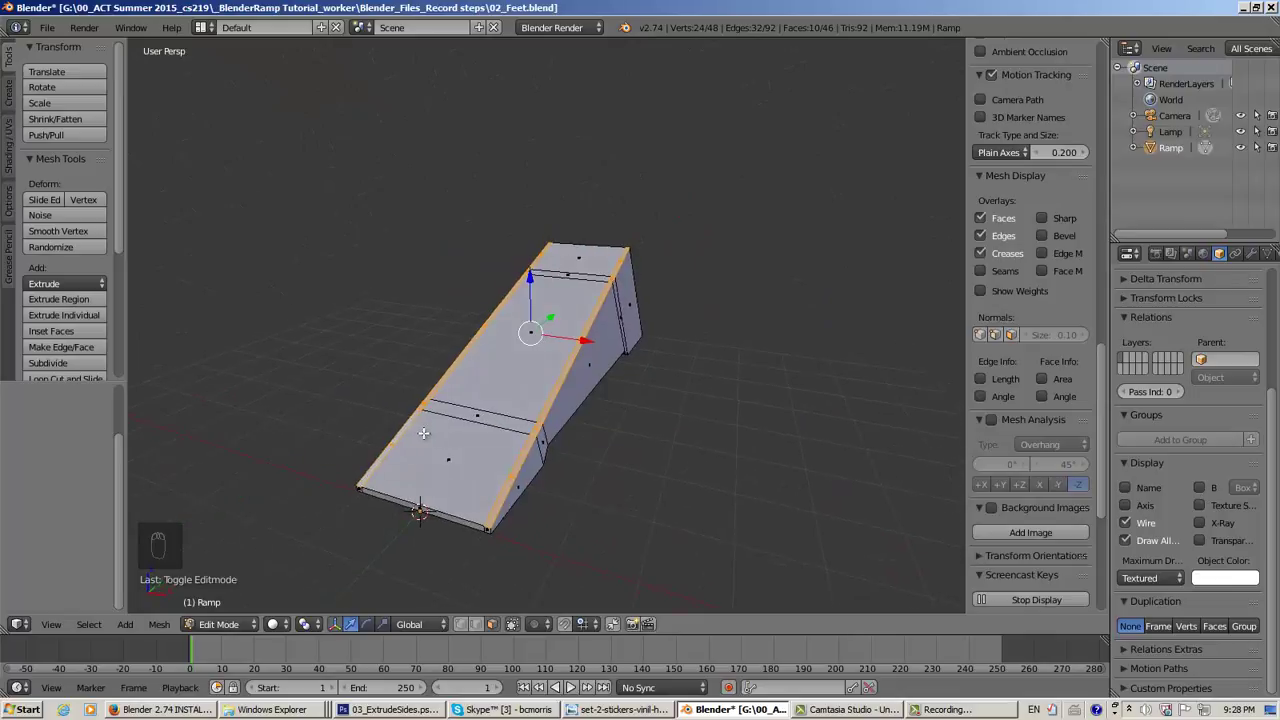
scroll(411, 430, "up", 2)
mouse_move(471, 397)
middle_mouse_down()
mouse_move(585, 402)
mouse_move(520, 416)
mouse_move(472, 379)
middle_mouse_up()
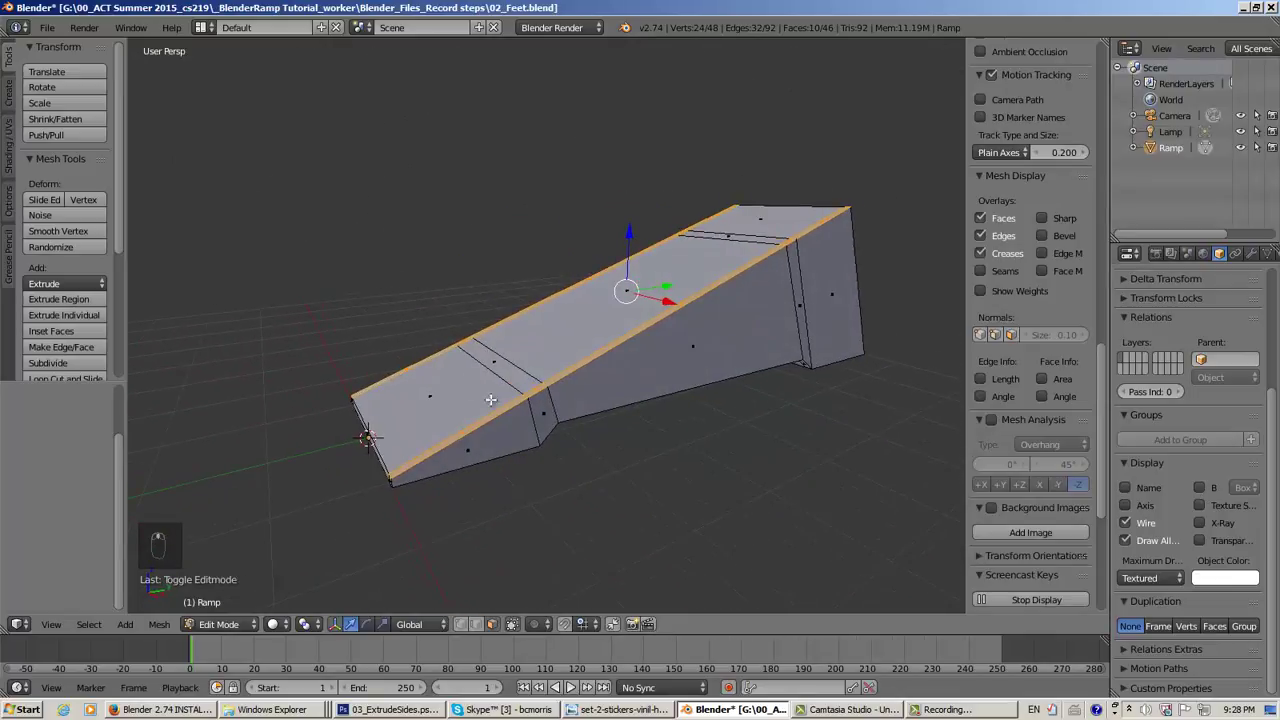
Switch to Photoshop, view the rail reference in 04_ExtrudeRails.psd, and return to the Blender scene
left_click(428, 710)
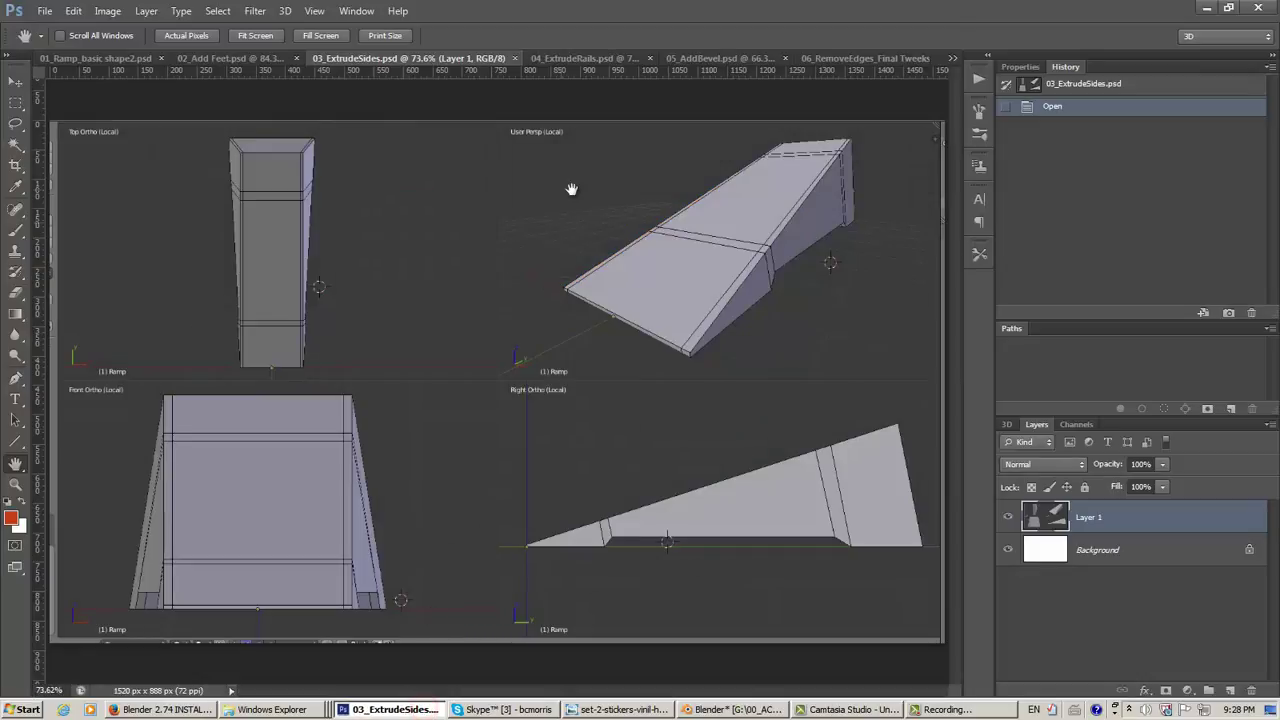
left_click(574, 58)
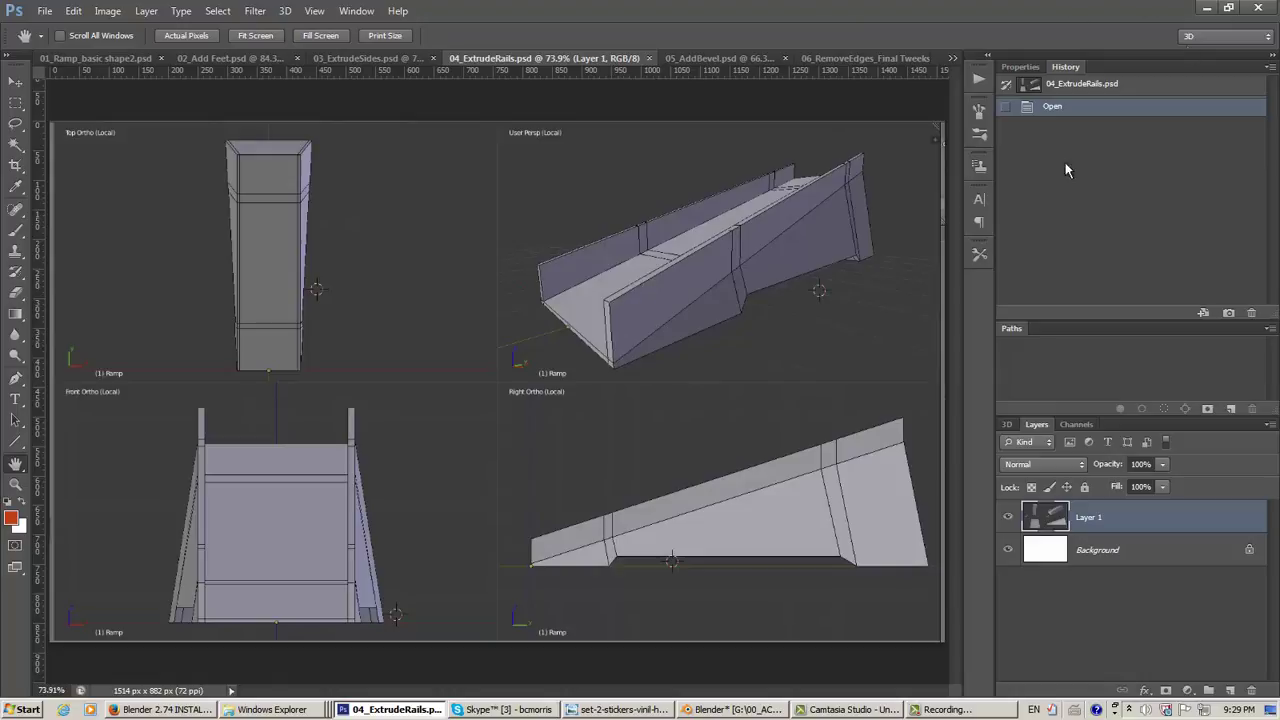
left_click(1206, 8)
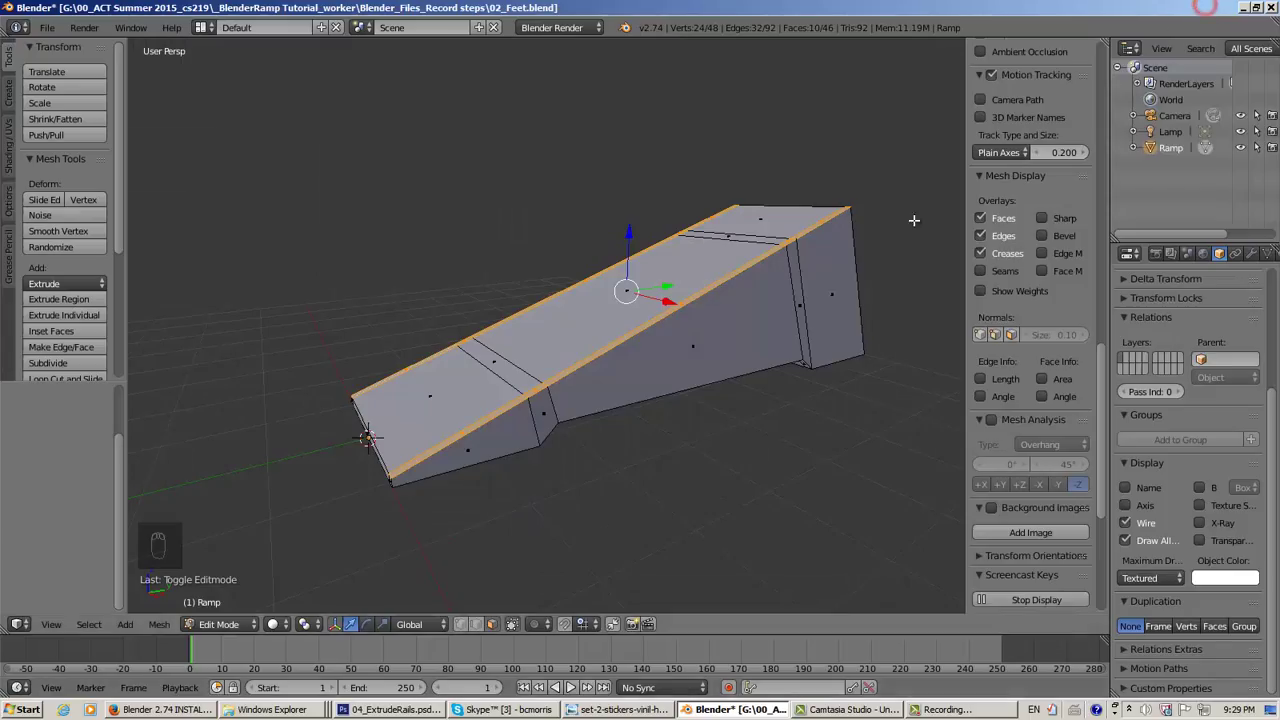
Extrude the selected strip faces upward by about 0.7 along their normal to raise side rails
middle_click_drag(692, 425, 803, 309)
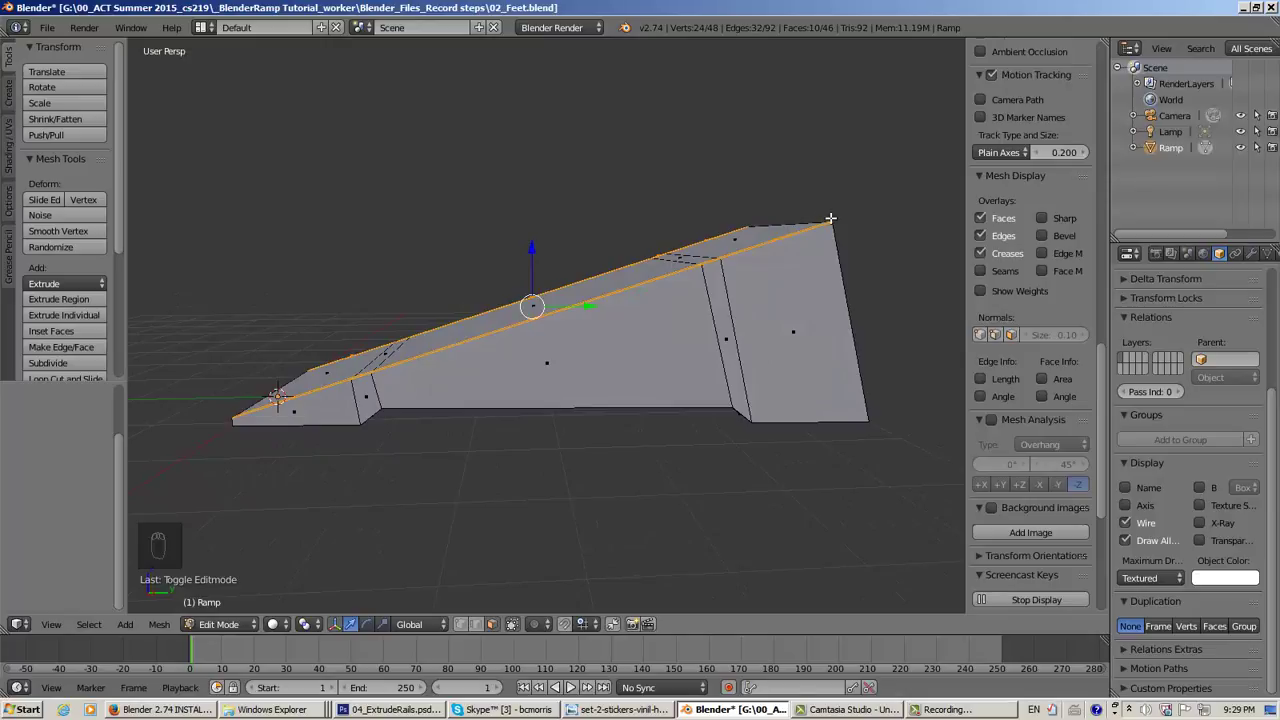
middle_click_drag(655, 407, 668, 411)
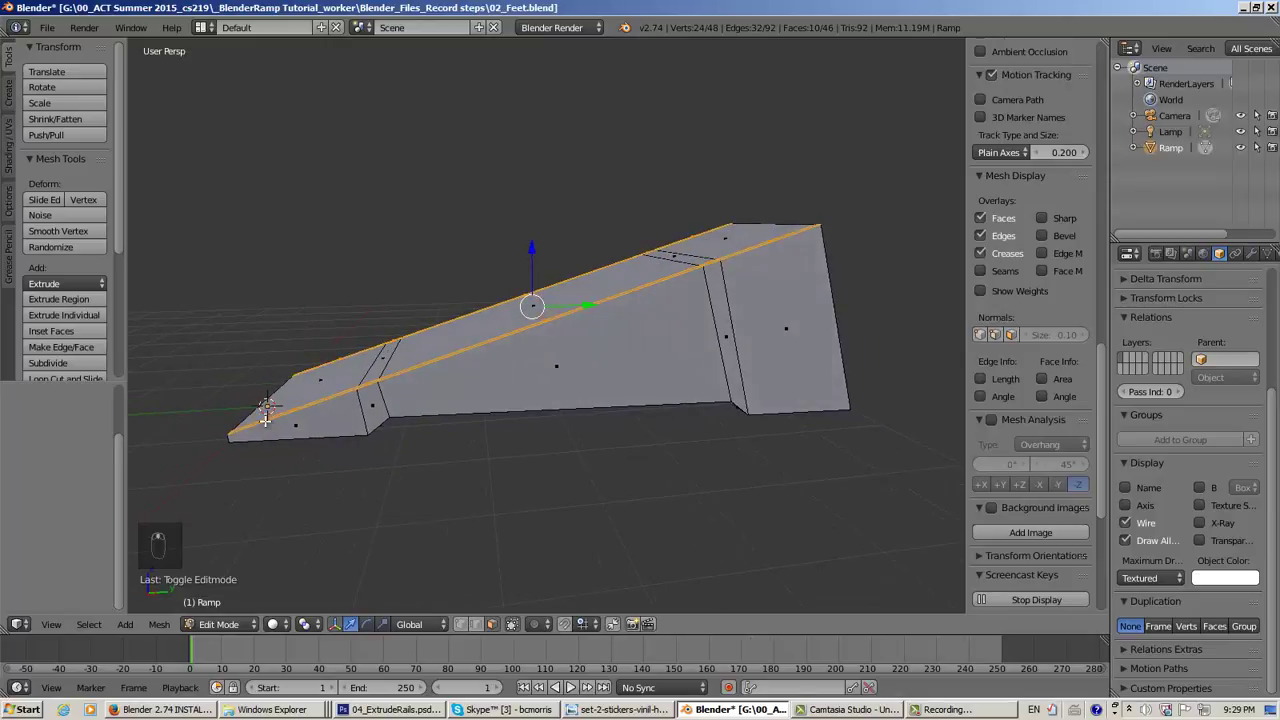
middle_click_drag(265, 418, 374, 452)
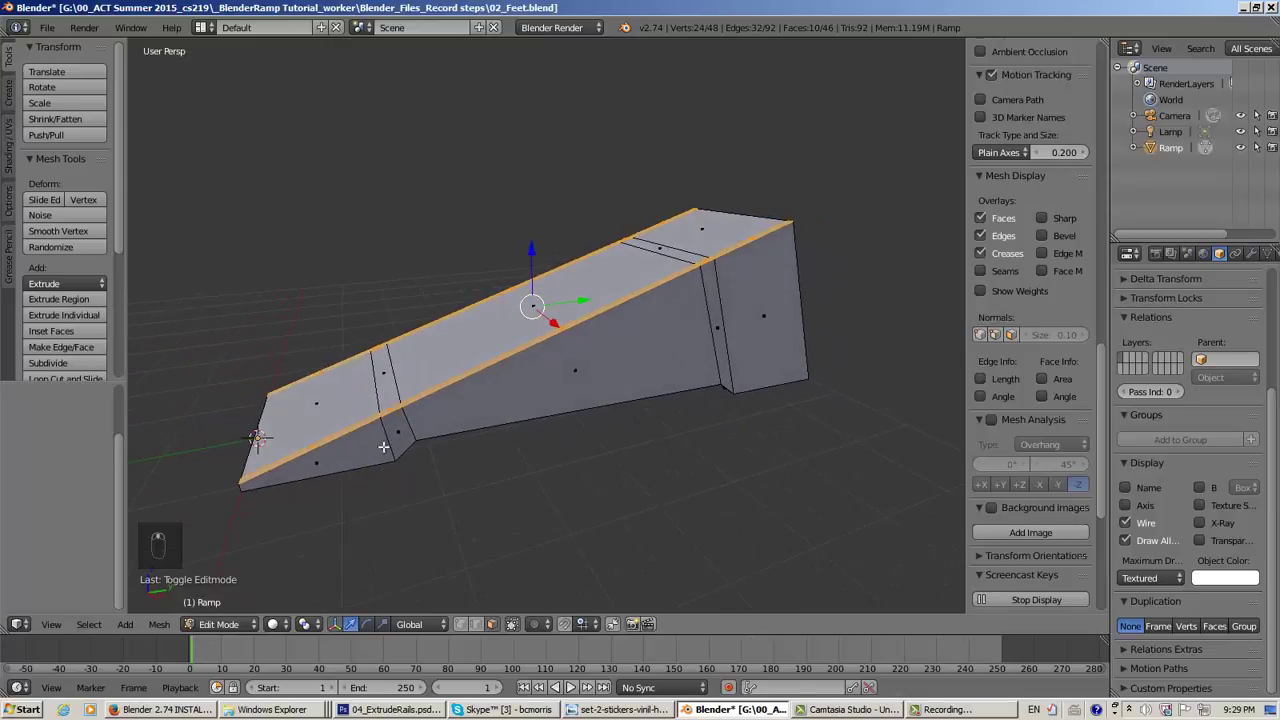
key("e")
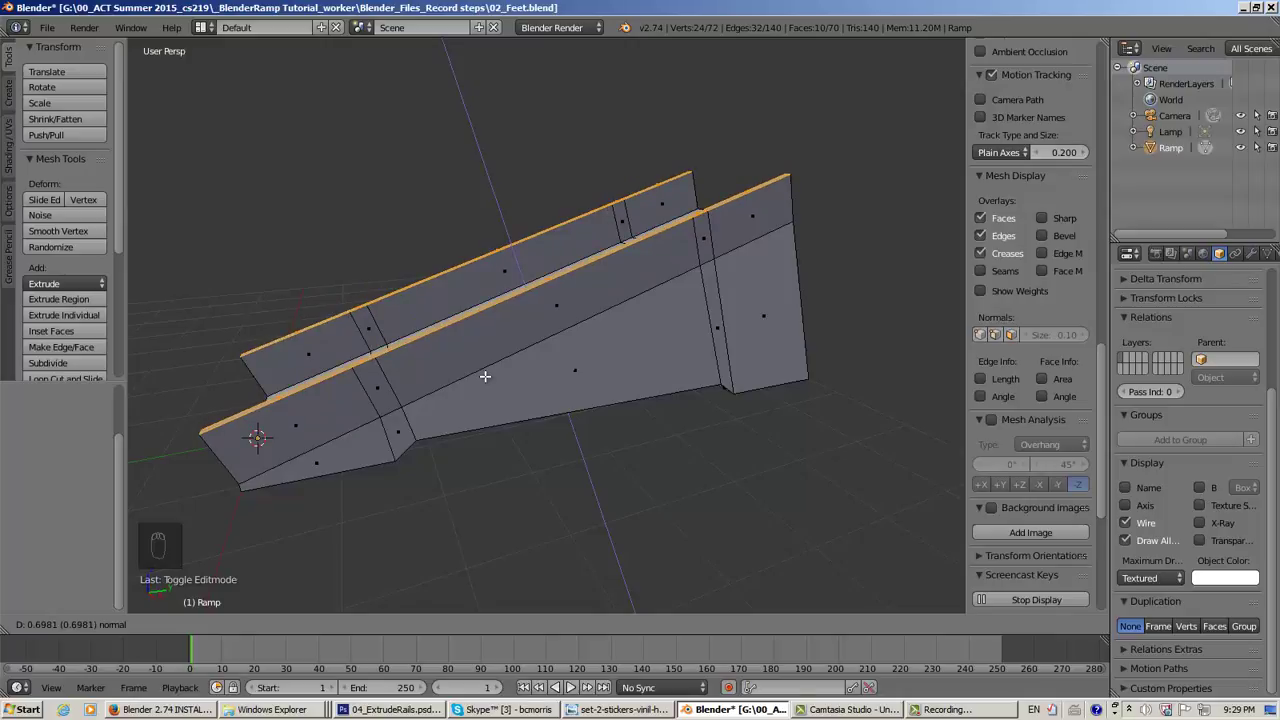
left_click(485, 377)
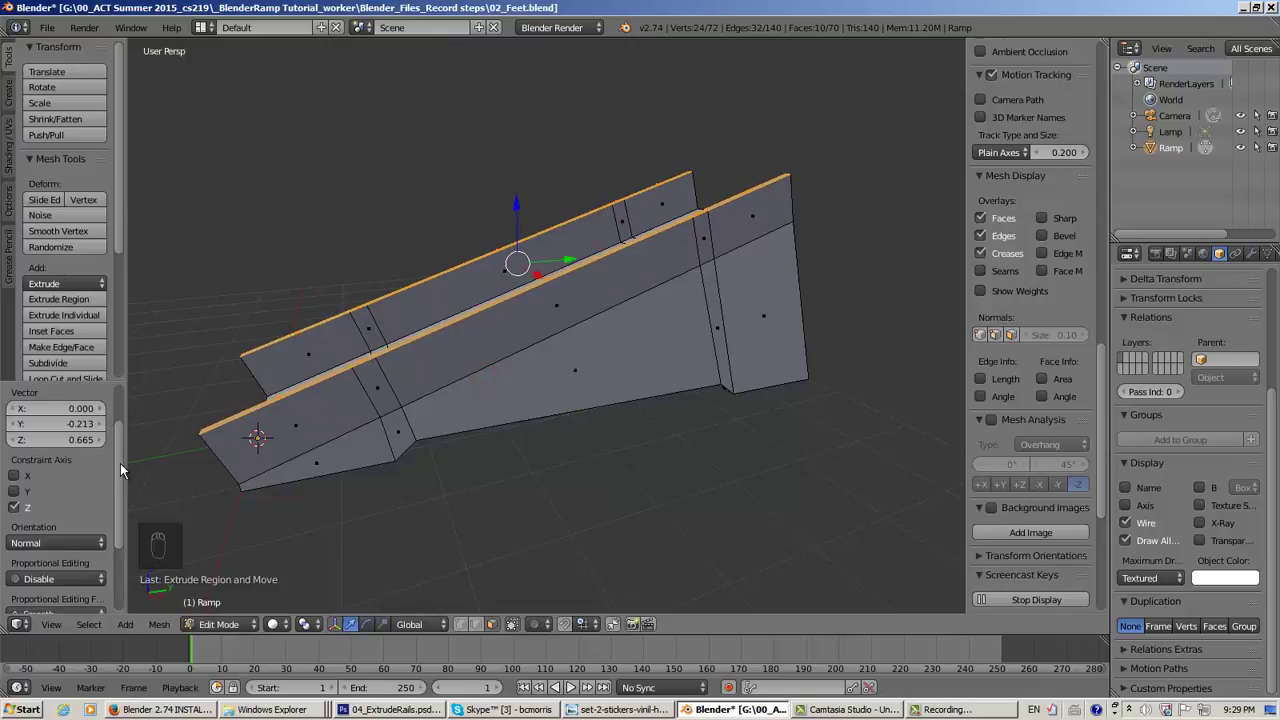
Clear the extrusion's Z axis constraint and set its orientation to Global
left_click(14, 507)
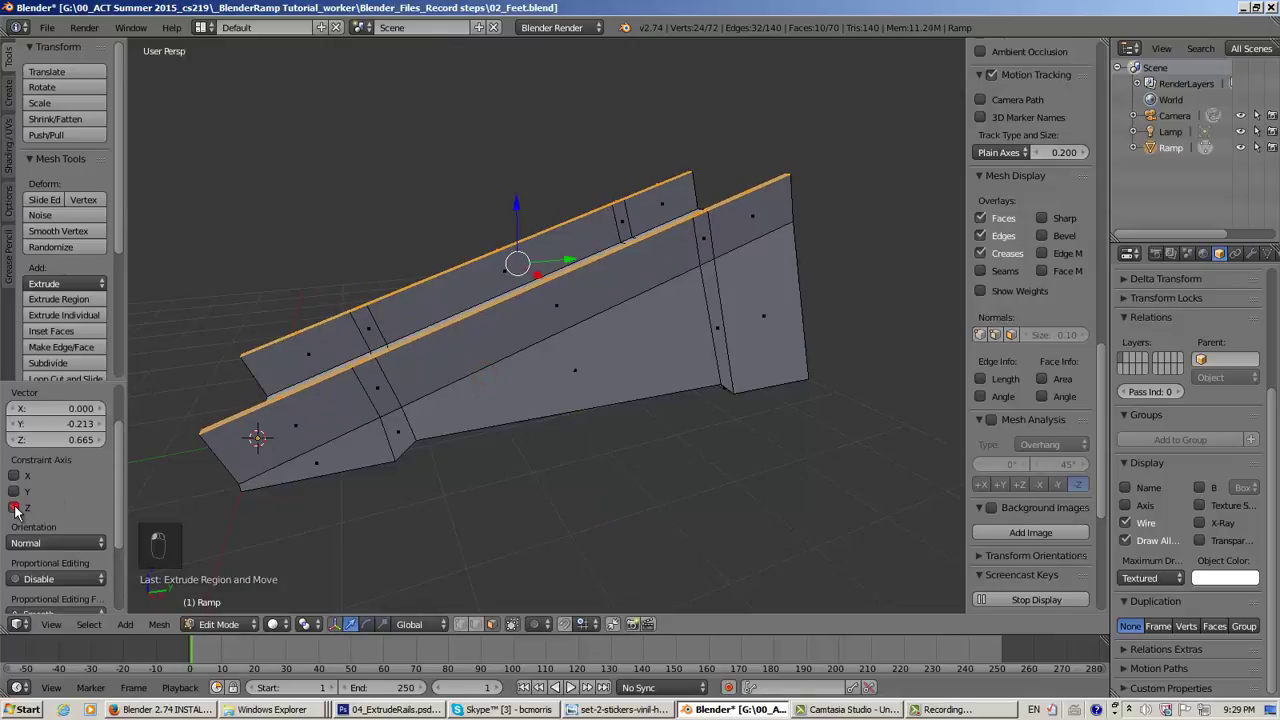
left_click_drag(118, 484, 118, 518)
left_click(92, 476)
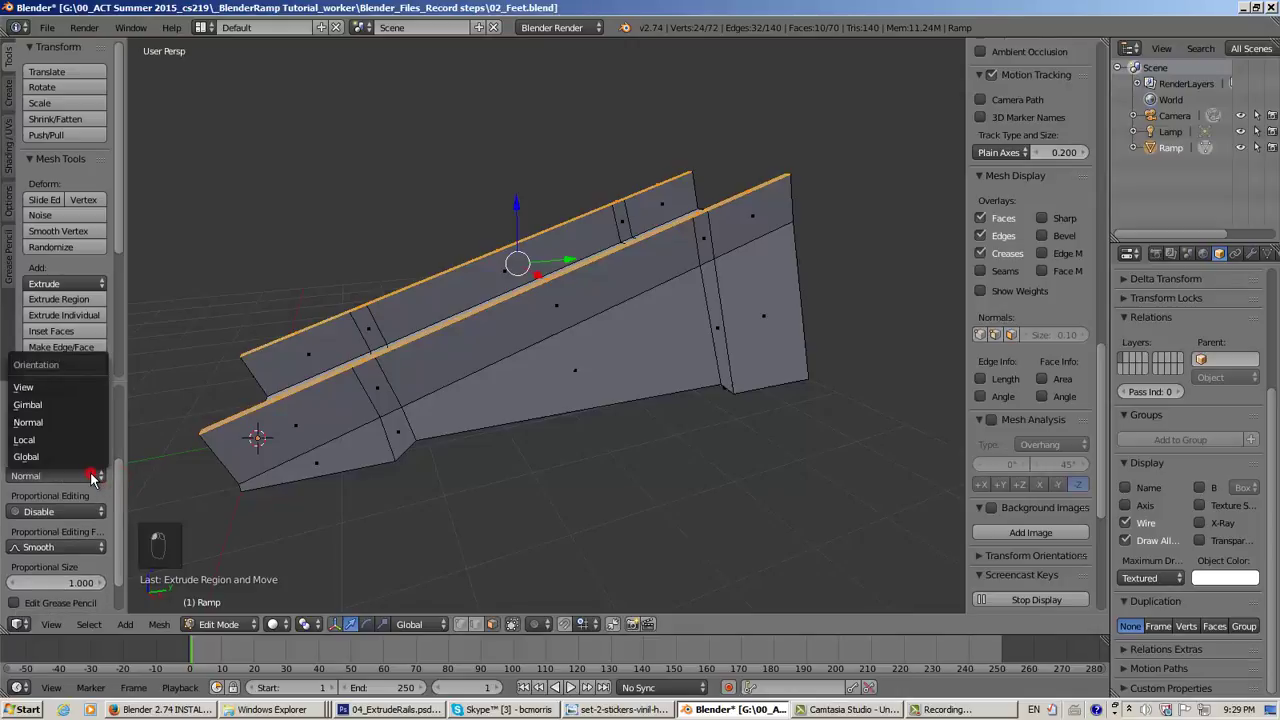
left_click(78, 457)
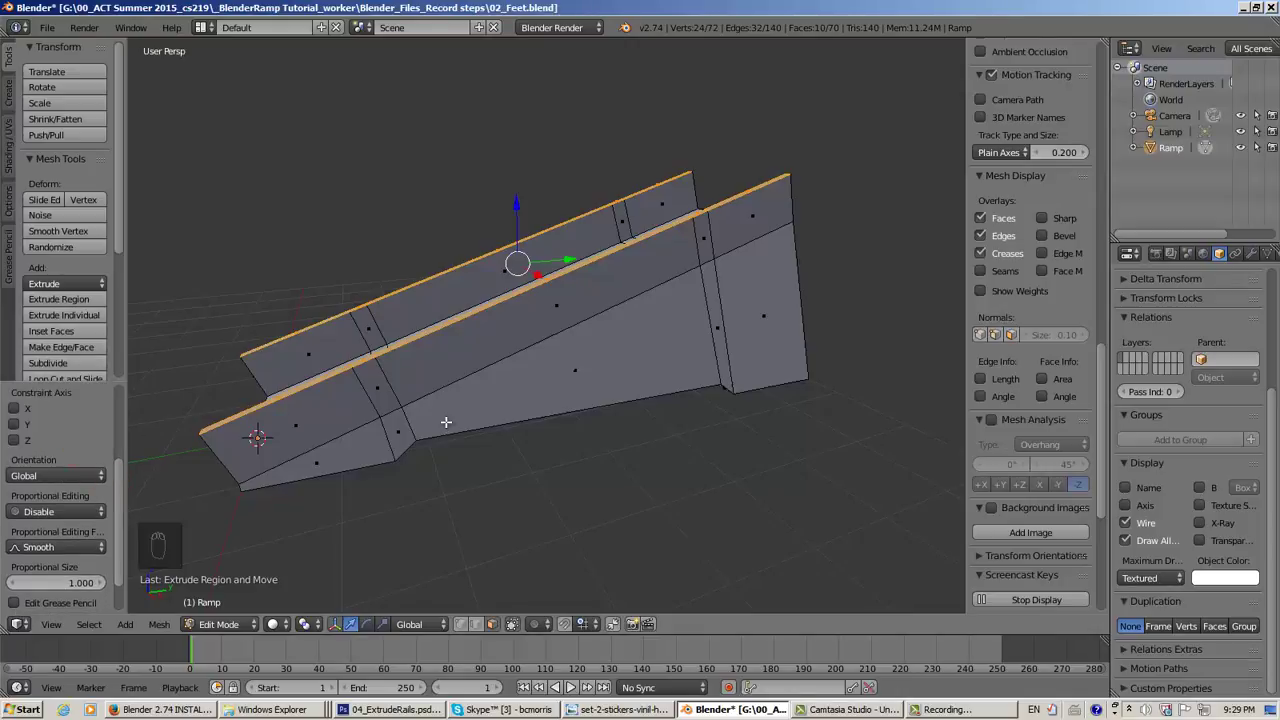
Set the rail extrusion's vector to 0 in Y and 0.5 in Z
middle_click_drag(446, 422, 198, 493)
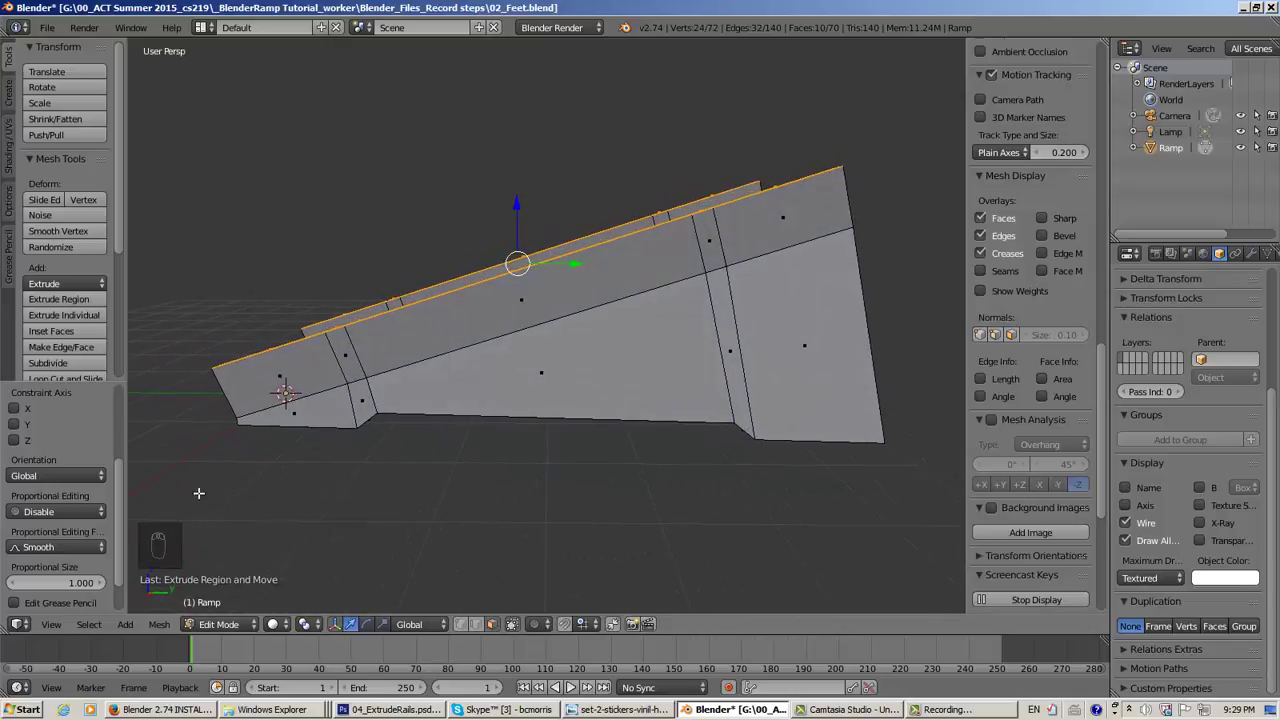
left_click_drag(115, 474, 108, 396)
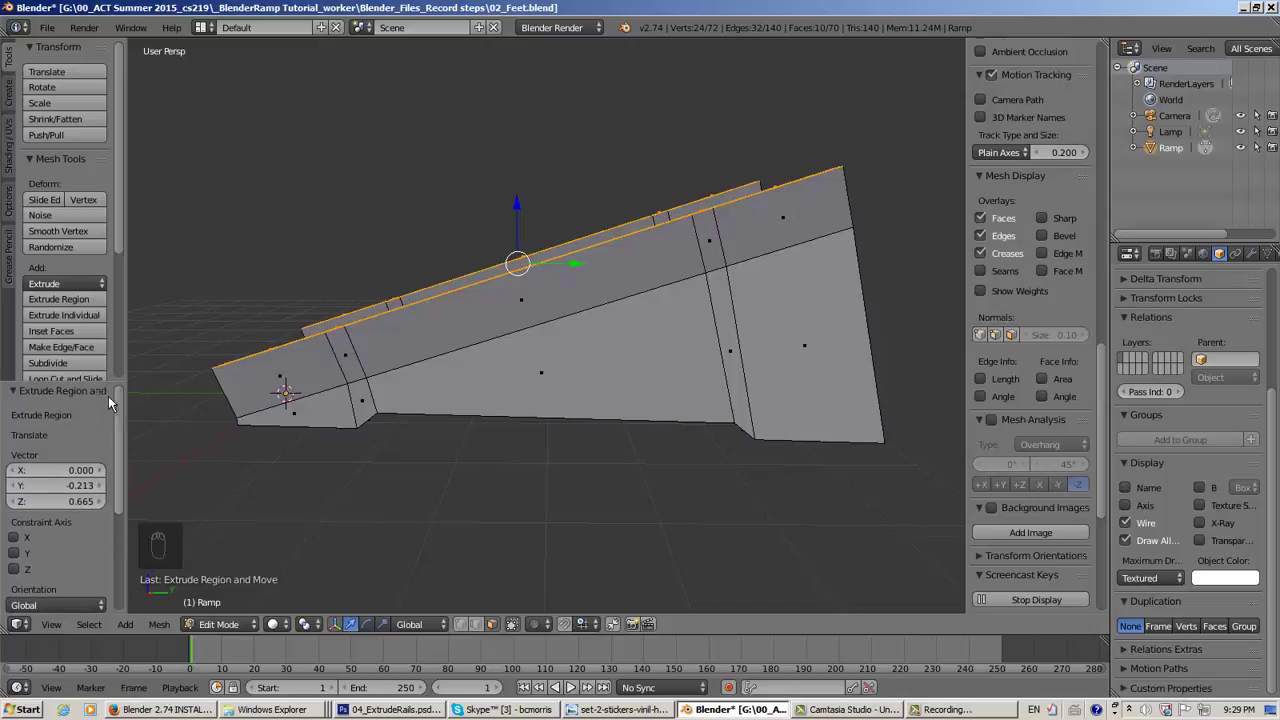
left_click(86, 487)
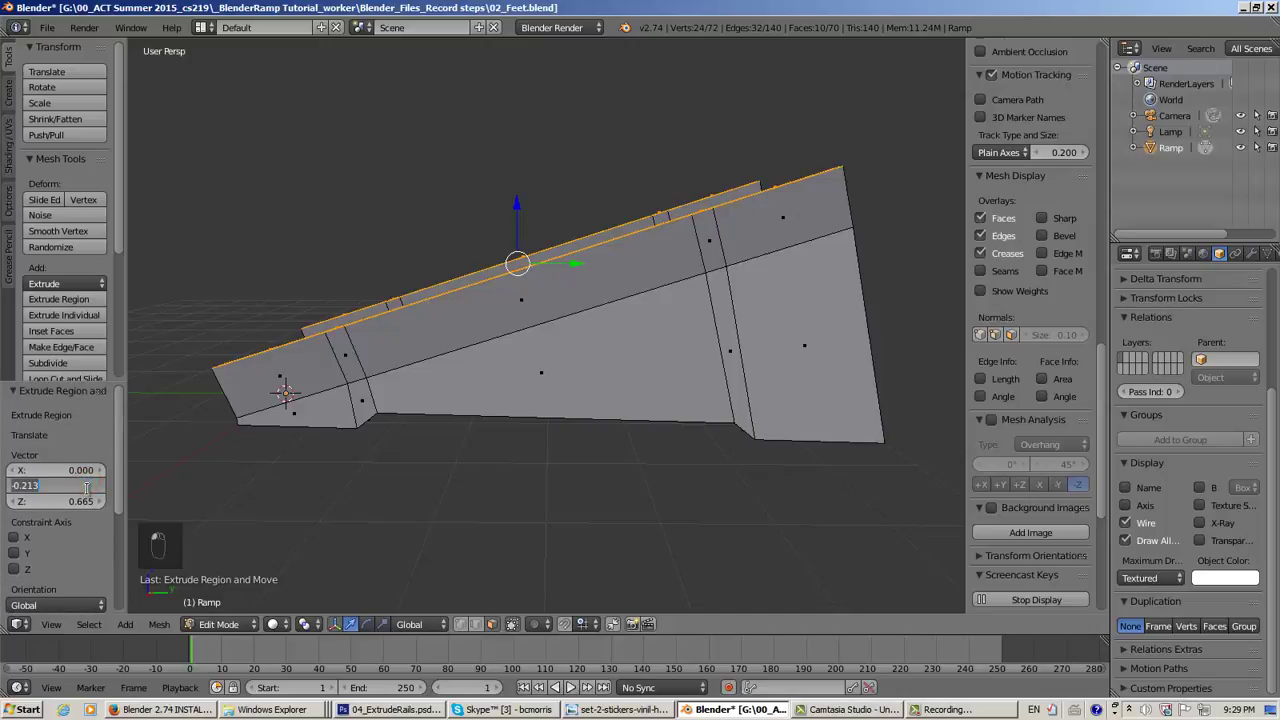
type("0")
key("Return")
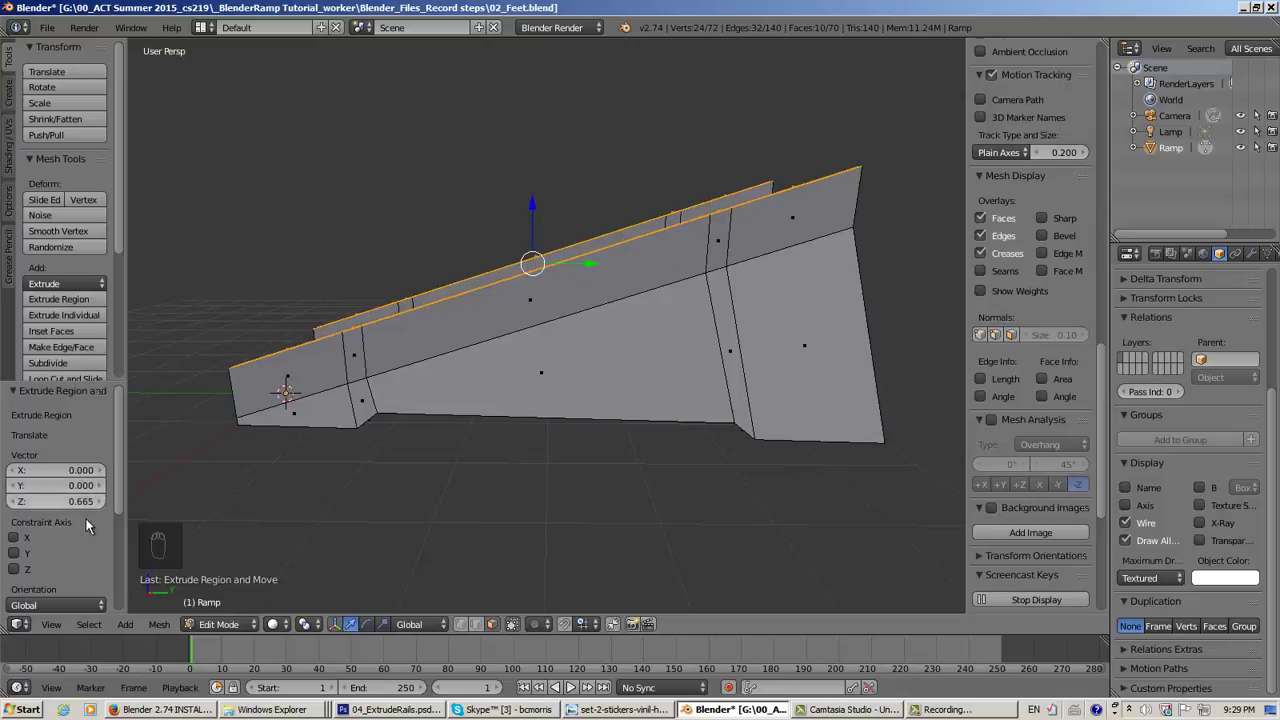
left_click(84, 501)
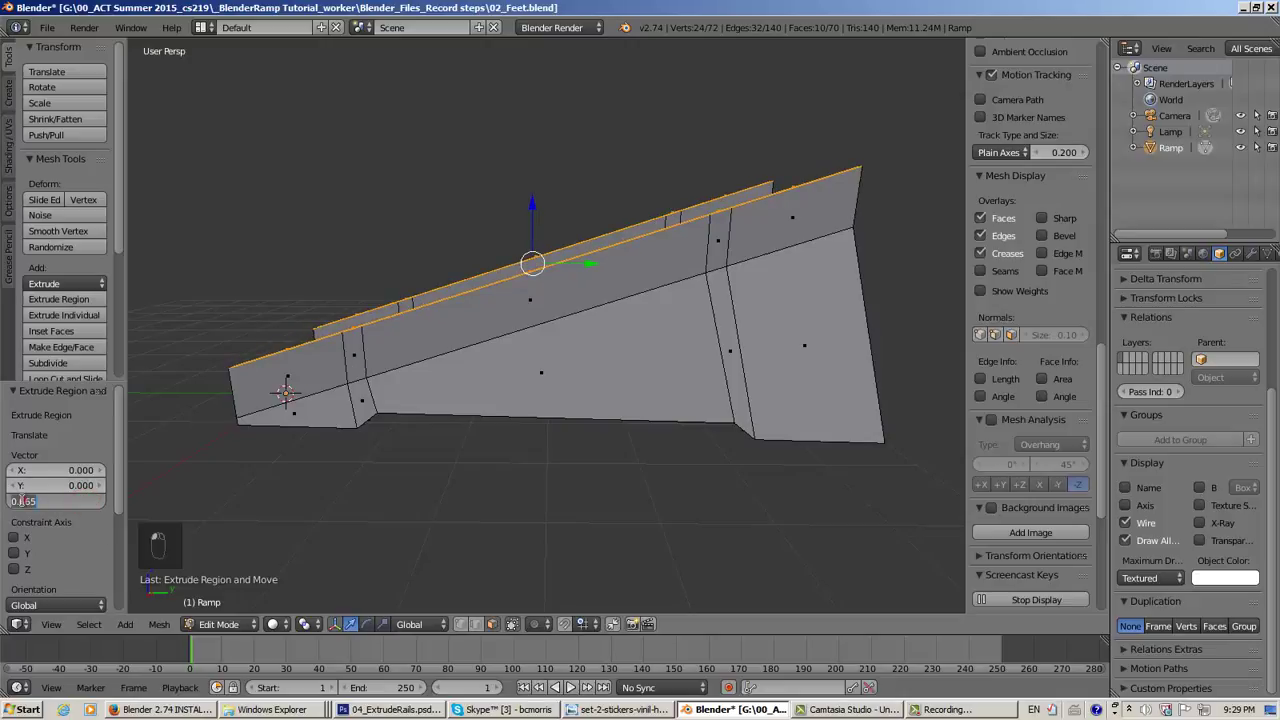
left_click_drag(22, 501, 65, 498)
key("Return")
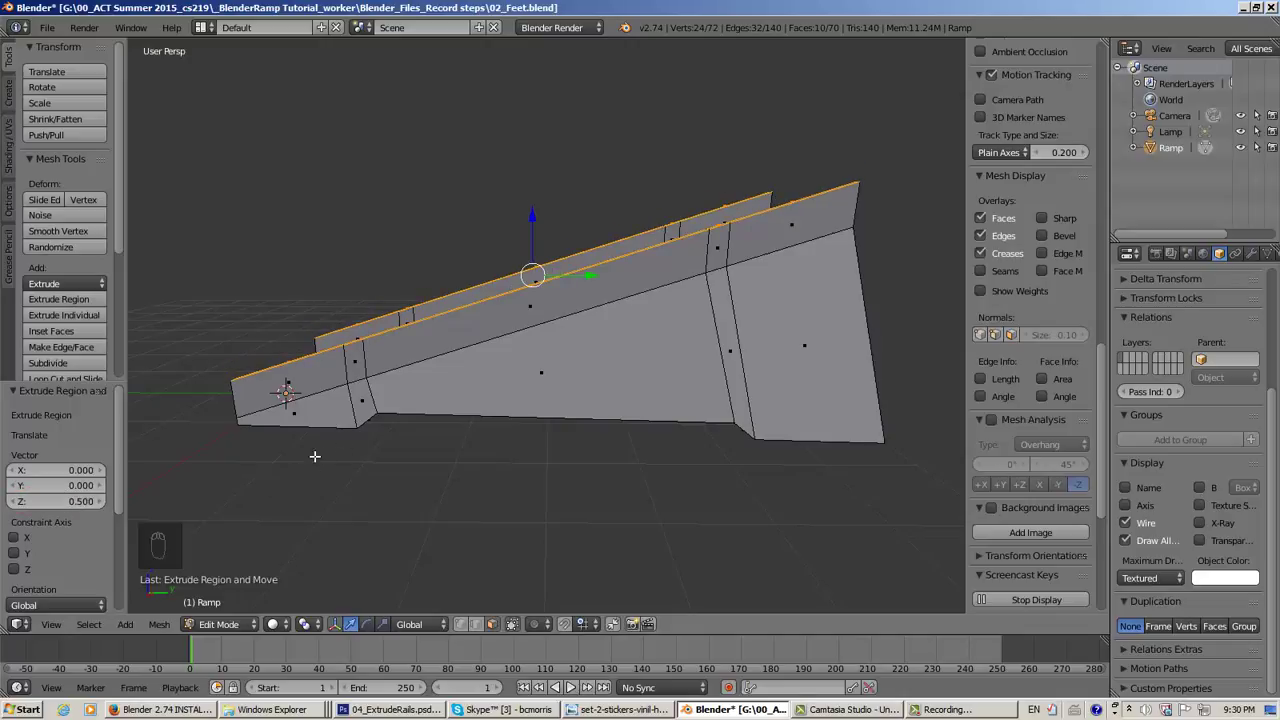
Review the raised rails and the Extrude Region and Move settings for vector, constraint axis and orientation
middle_click_drag(314, 456, 250, 470)
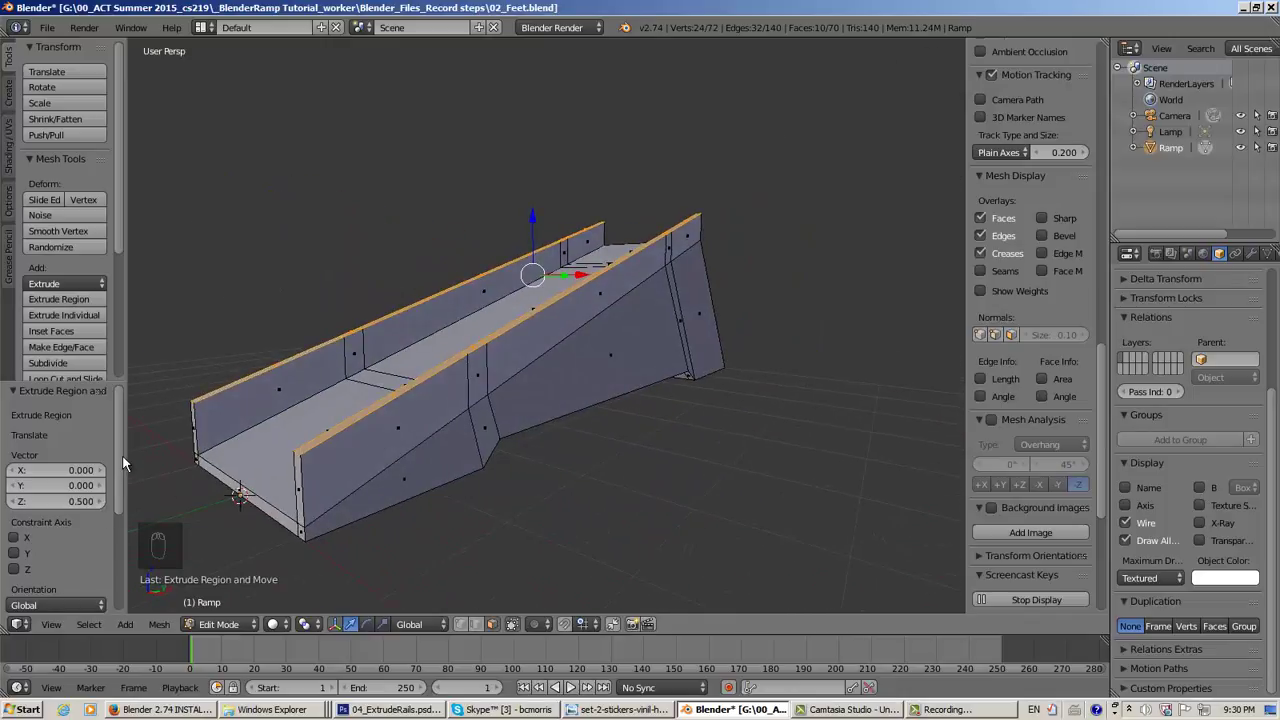
left_click_drag(123, 463, 120, 561)
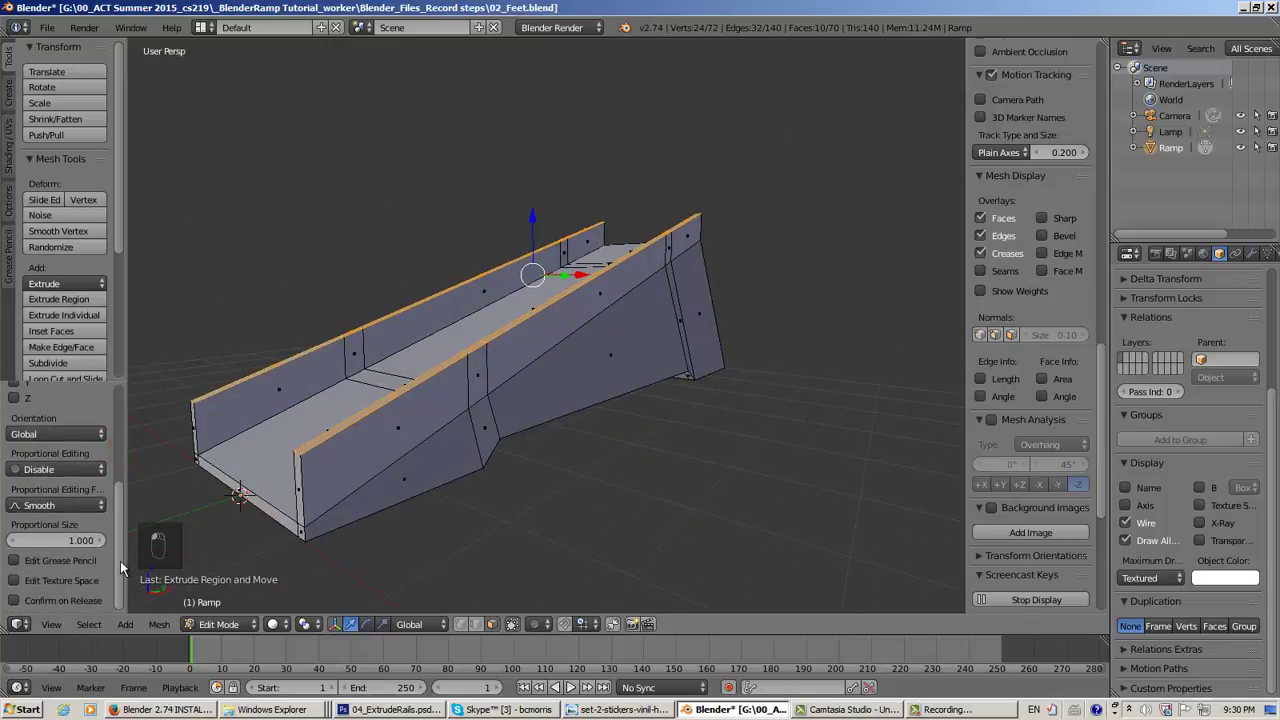
scroll(120, 560, "up", 5)
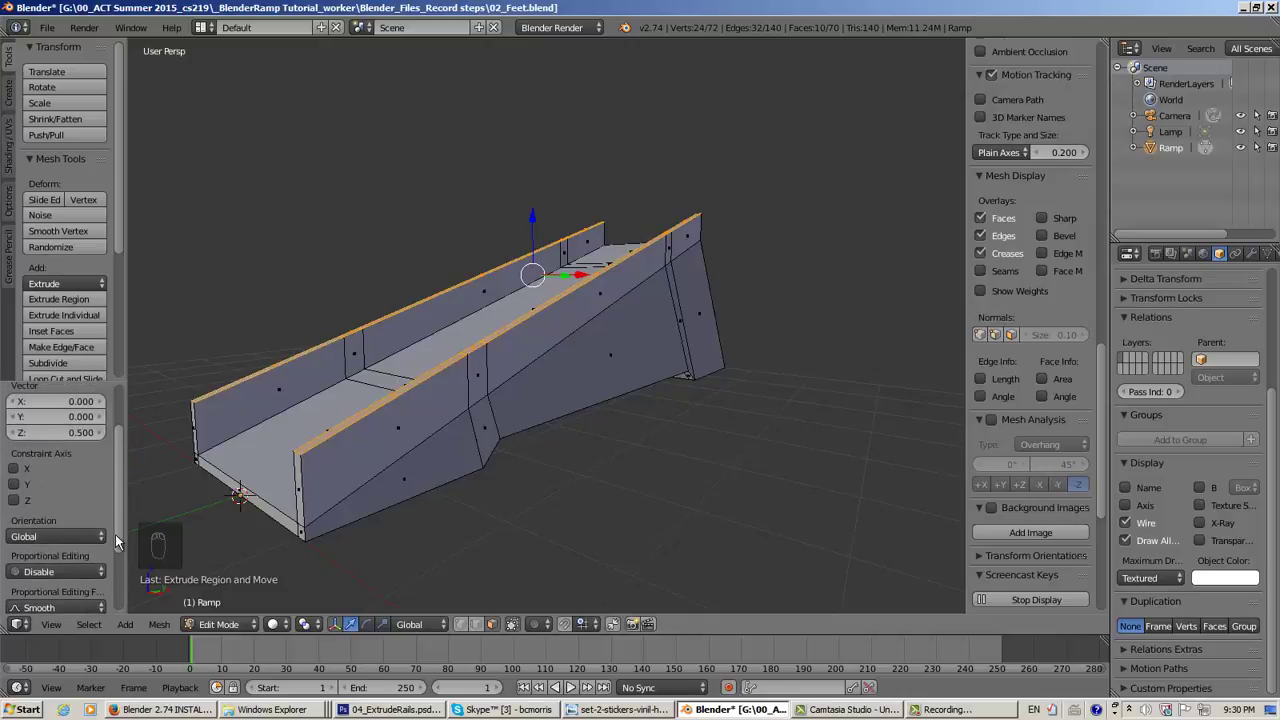
scroll(118, 523, "up", 3)
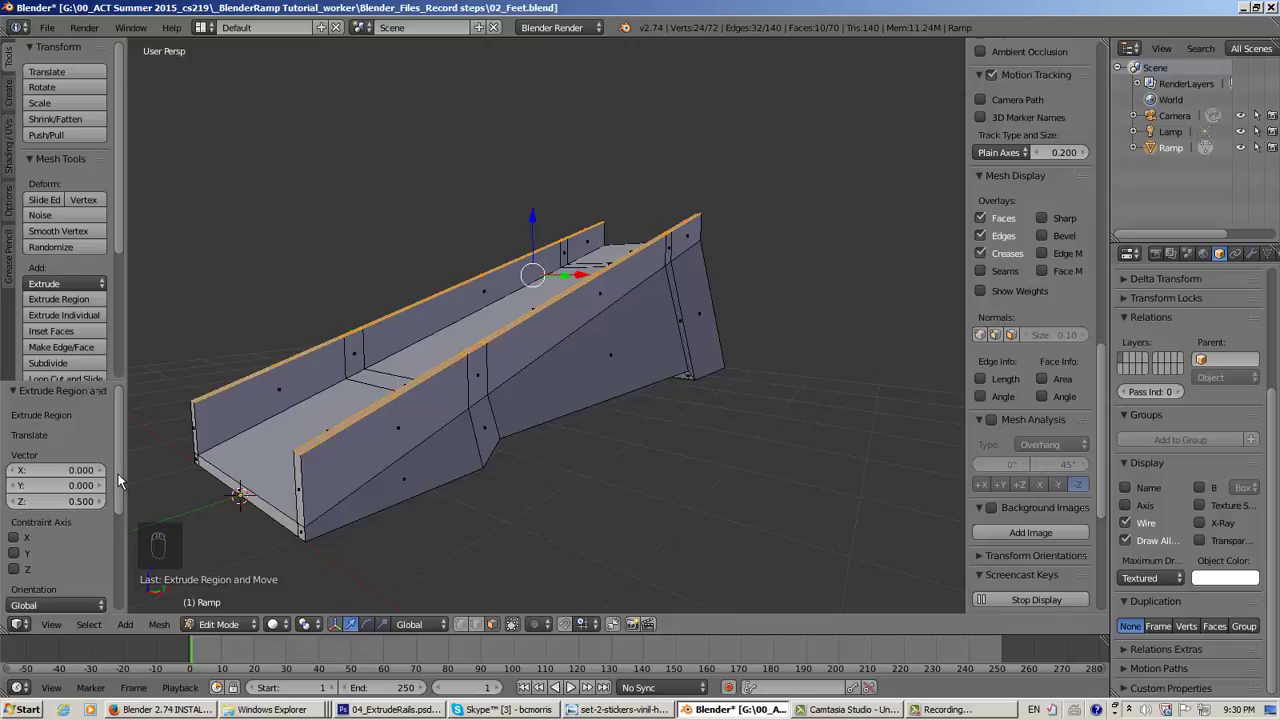
left_click_drag(118, 476, 113, 577)
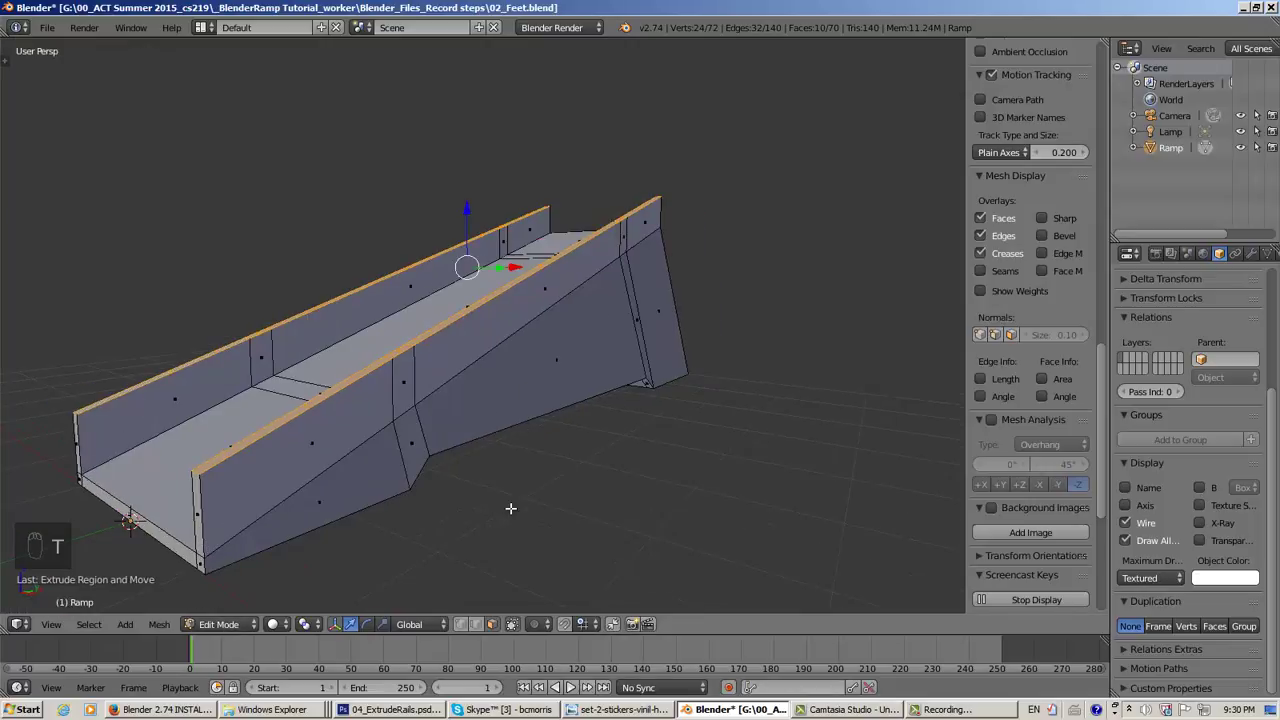
key("t")
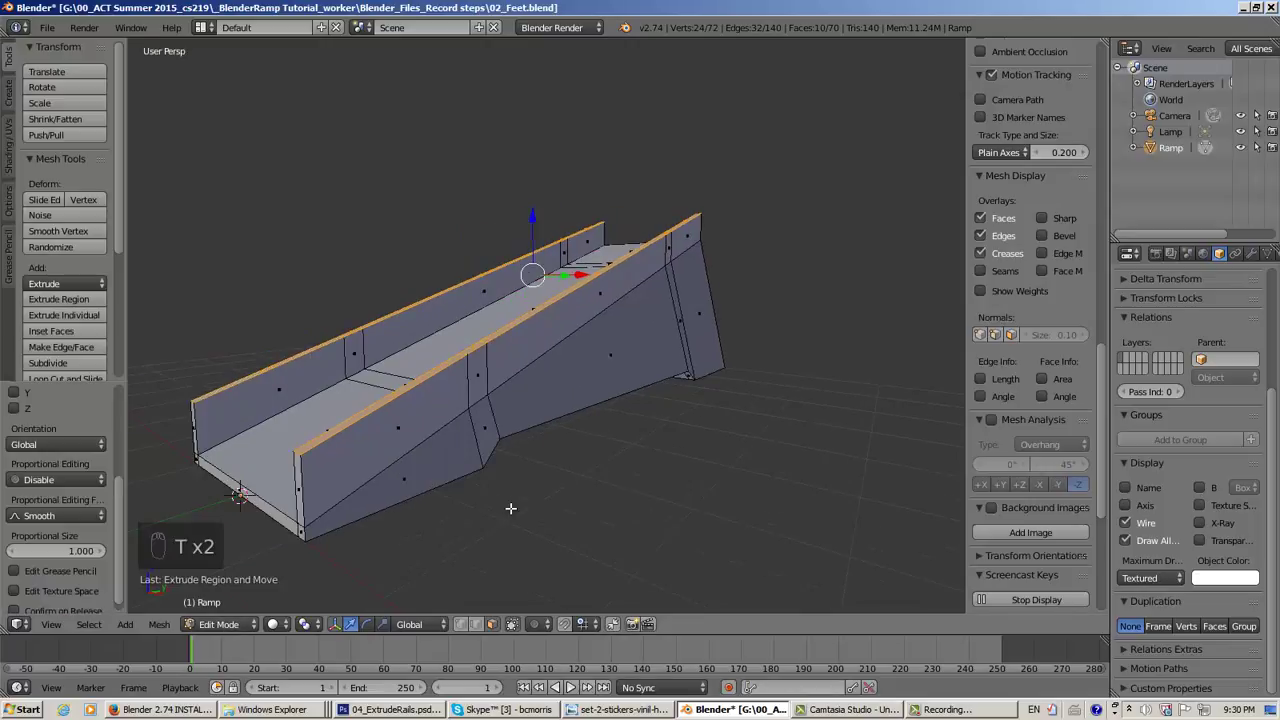
Leave mesh editing and return the ramp to Object Mode
key("Tab")
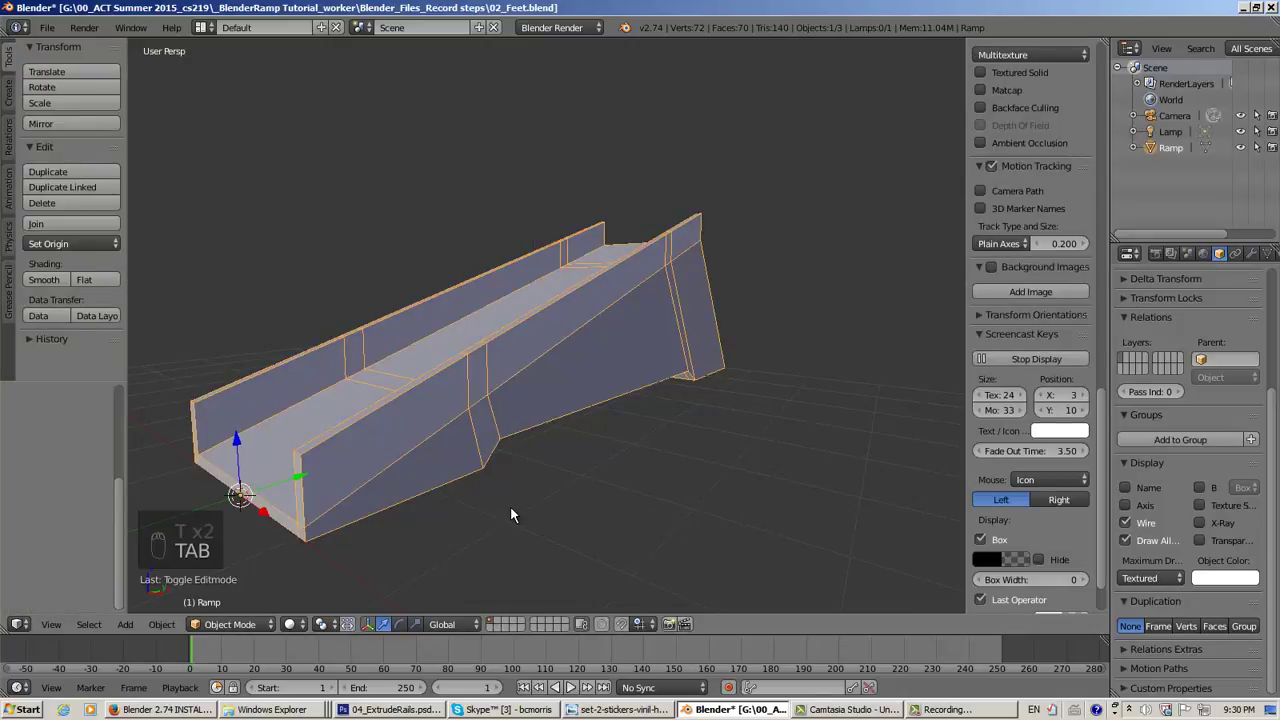
mouse_move(510, 515)
middle_mouse_down()
mouse_move(549, 491)
mouse_move(674, 491)
mouse_move(700, 529)
mouse_move(453, 520)
mouse_move(433, 500)
mouse_move(394, 499)
mouse_move(403, 518)
mouse_move(501, 515)
mouse_move(506, 496)
middle_mouse_up()
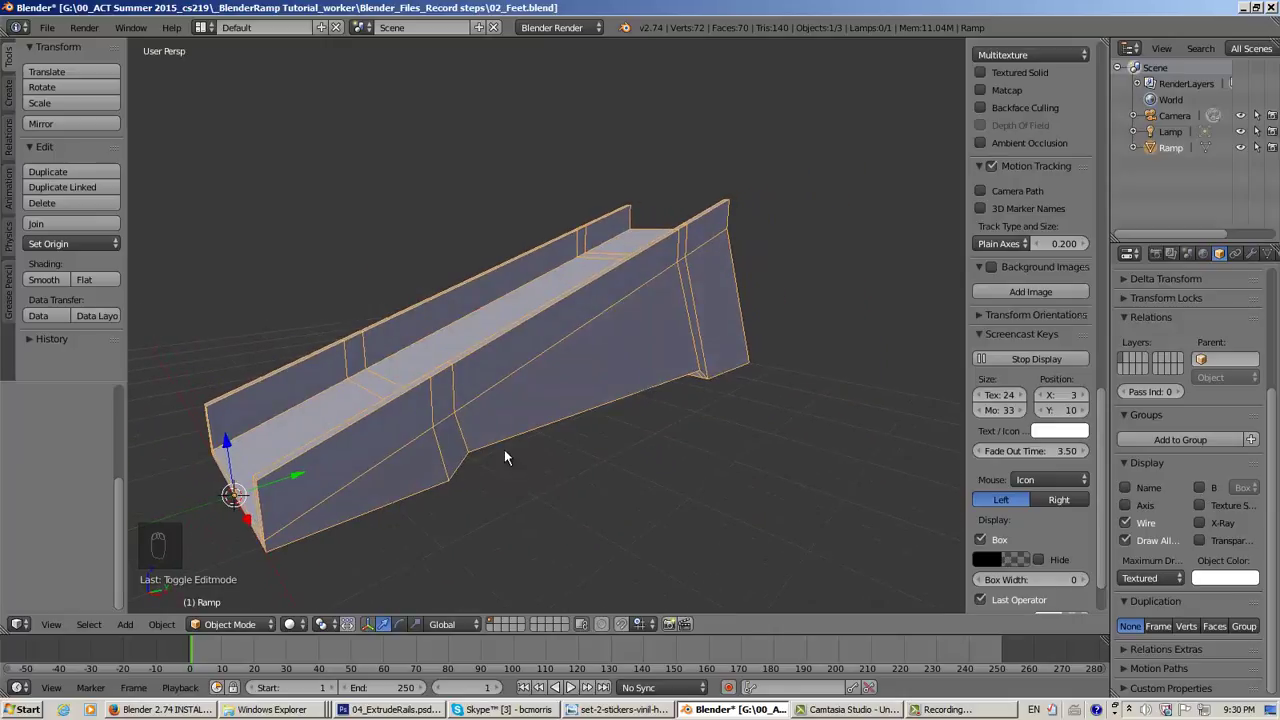
Enter mesh editing on the ramp, switch to edge selection, and select the front foot's slanted edge on the near side
left_click(231, 624)
left_click(229, 588)
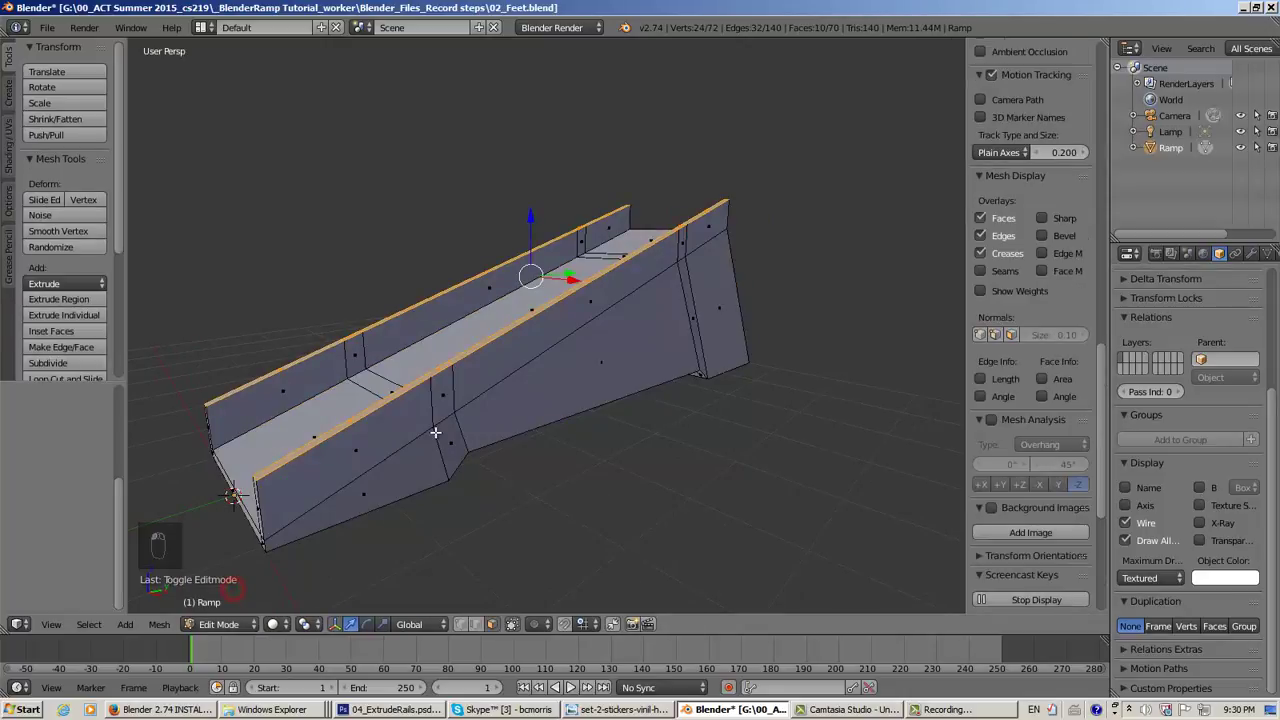
right_click(432, 403)
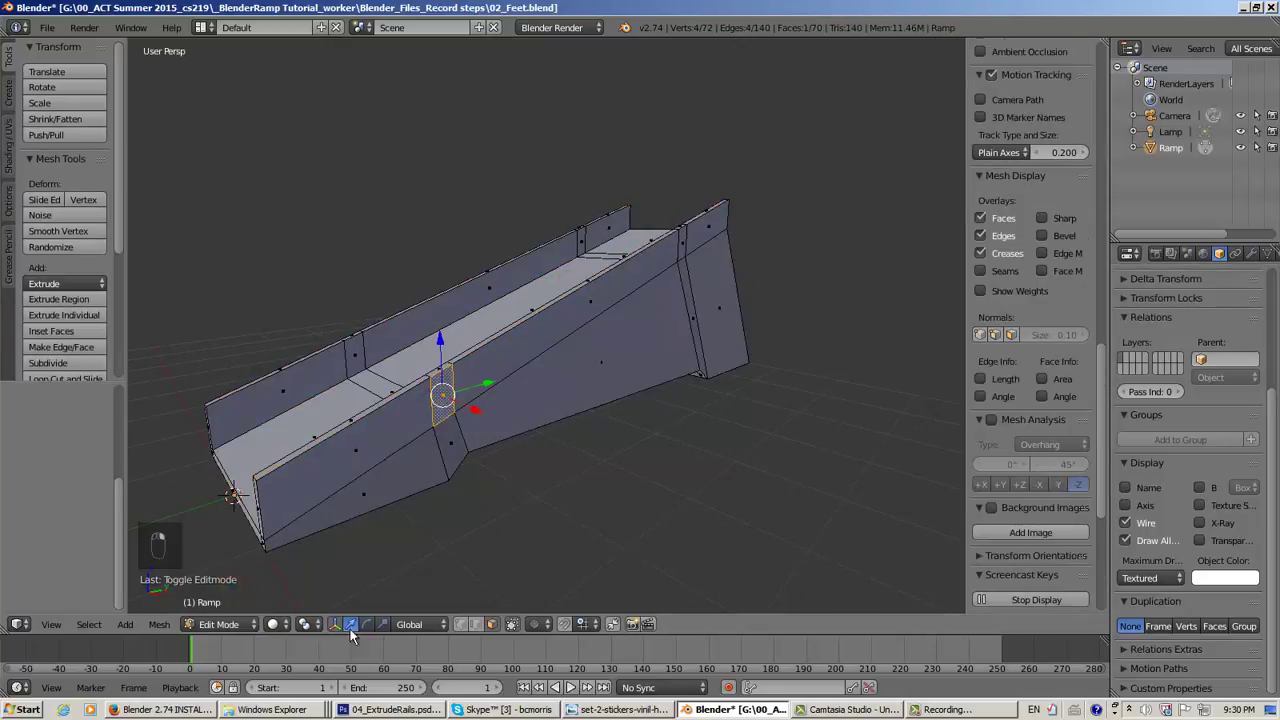
left_click(476, 624)
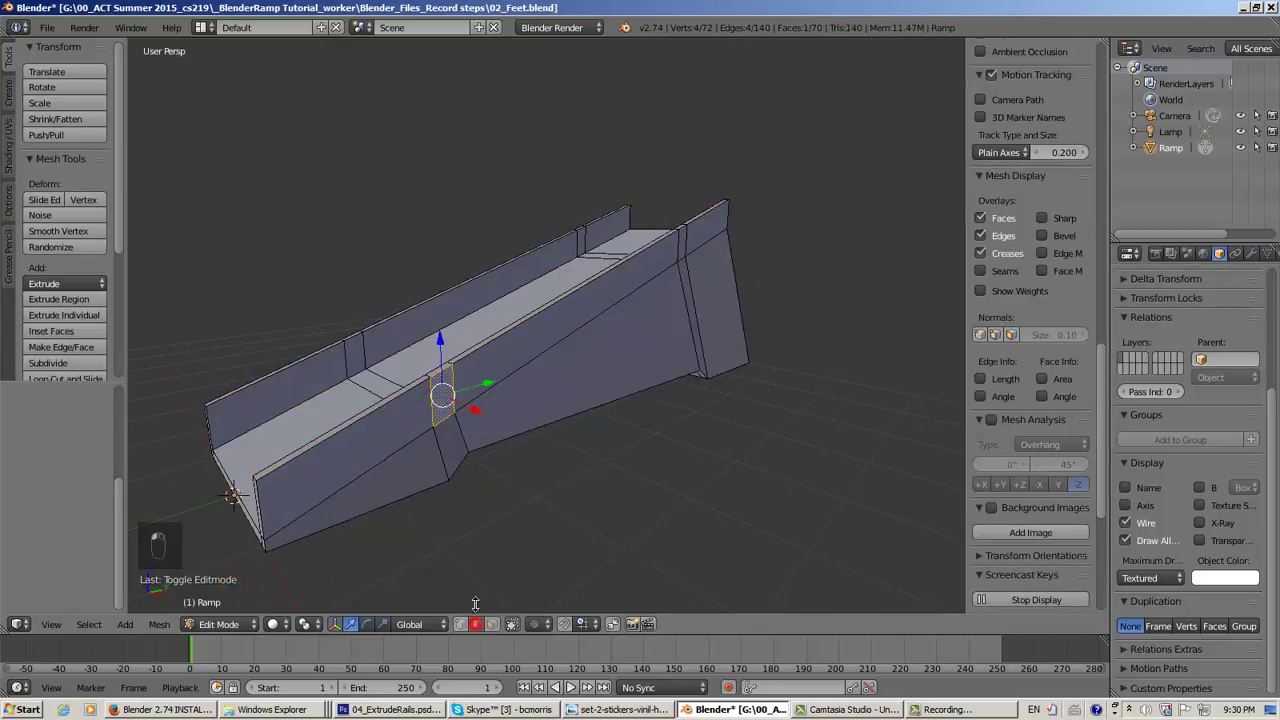
right_click(442, 455)
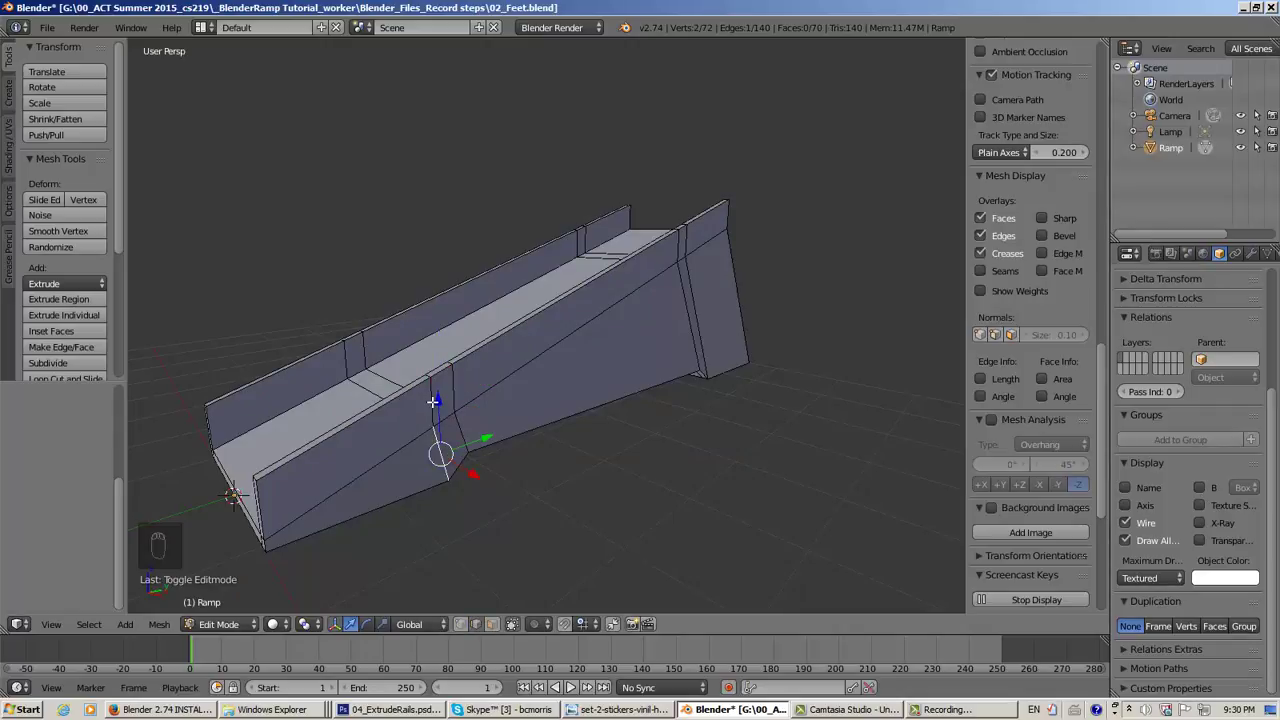
Select in turn the edge loops running across the ramp at the front and rear feet, and the lengthwise loop along the side
right_click(448, 400, "alt")
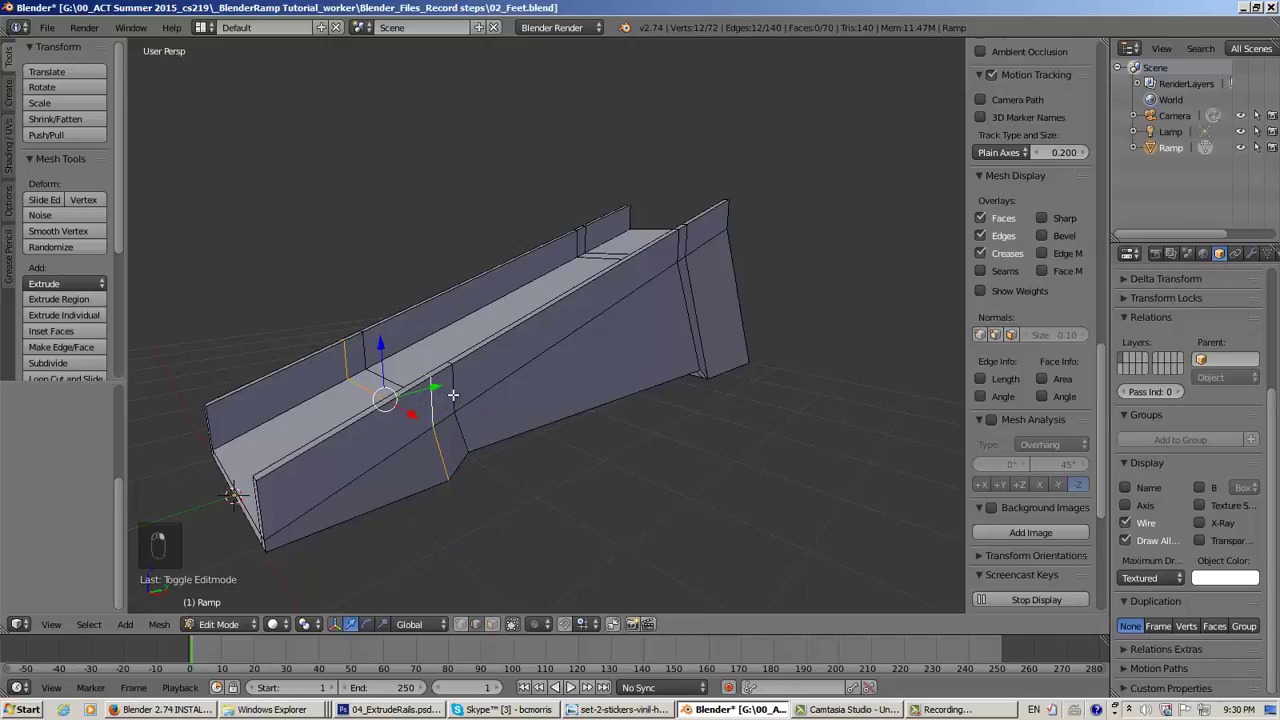
right_click(453, 395, "alt")
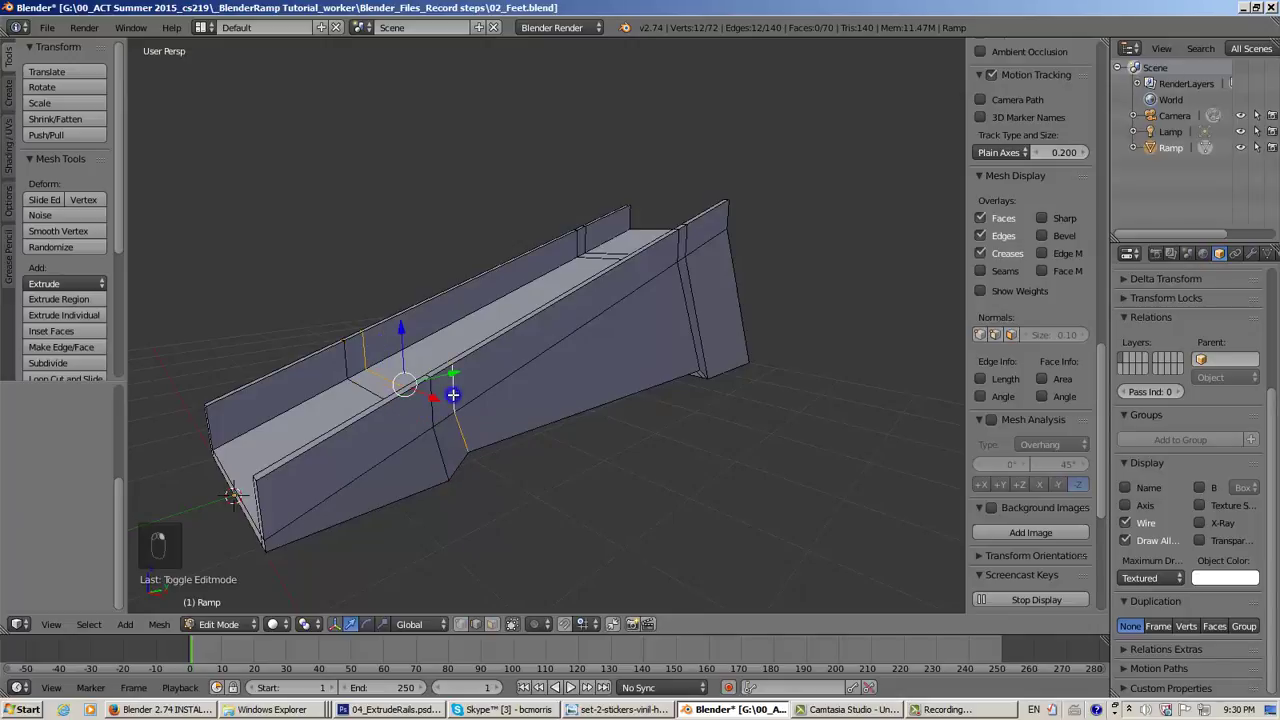
right_click(678, 248, "alt")
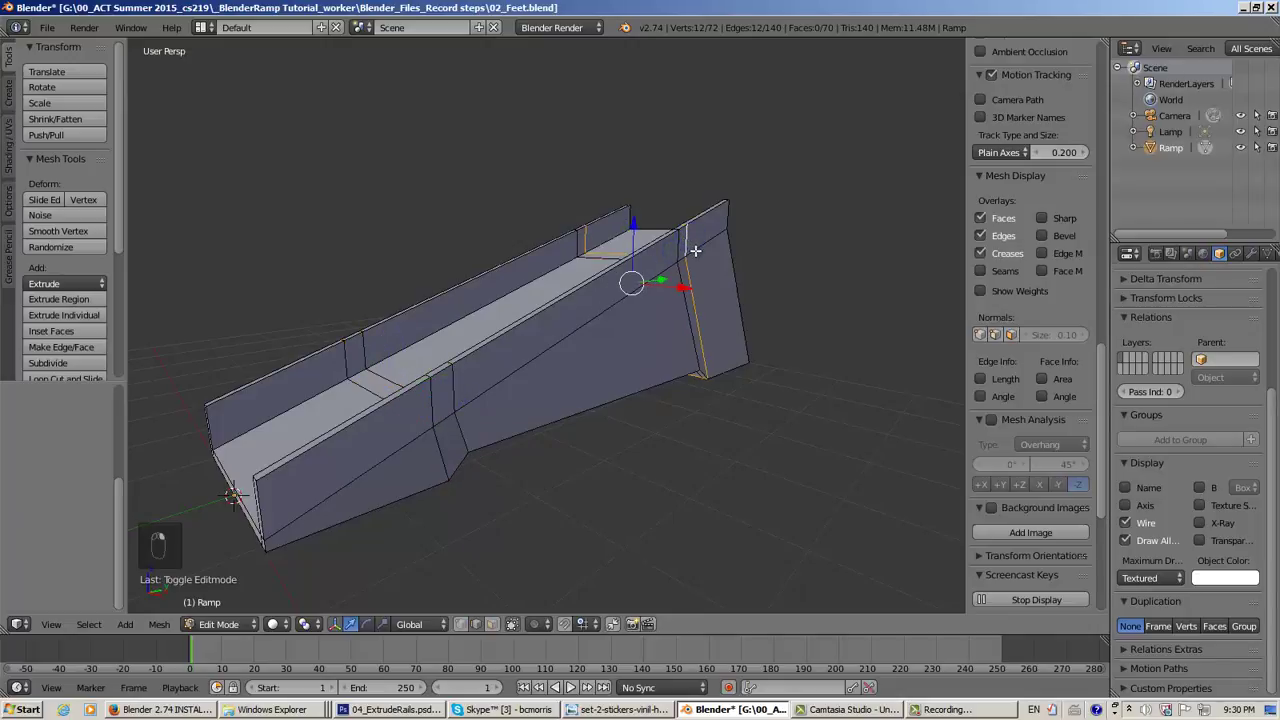
right_click(695, 250, "alt")
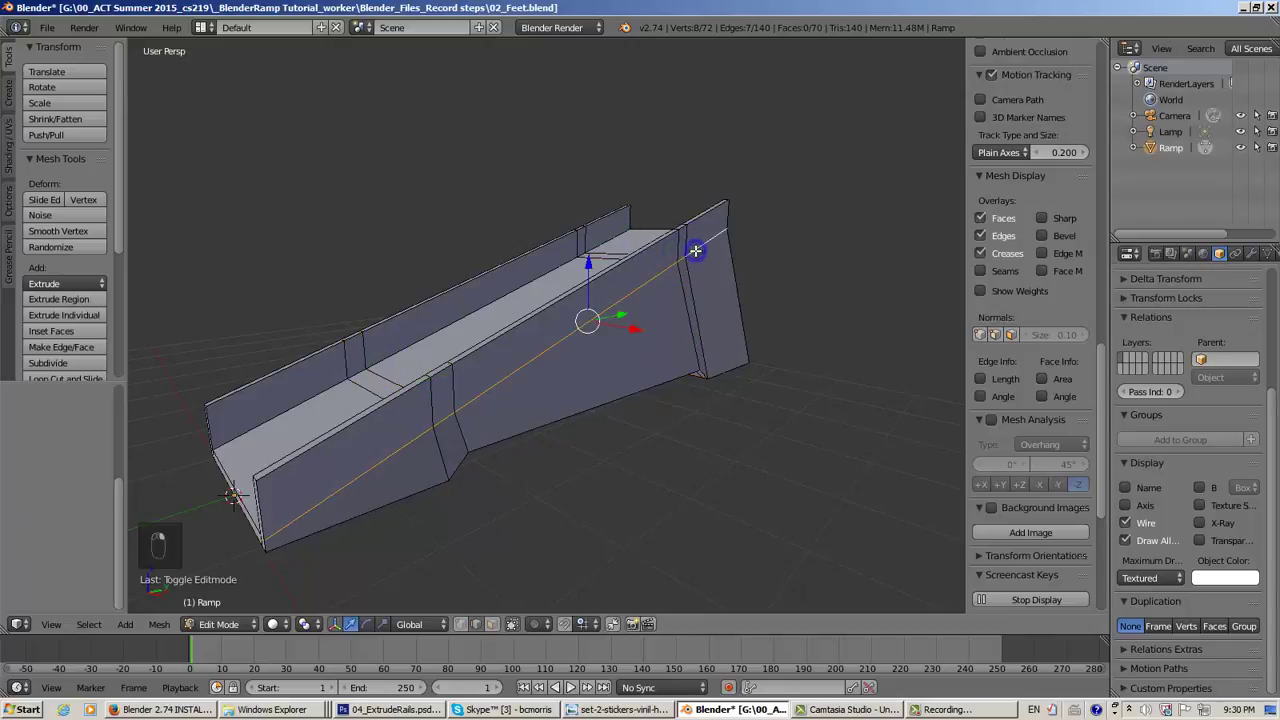
Select the ring of vertical edges around the near rail and inspect it from the front and side
right_click(430, 407, "ctrl+alt")
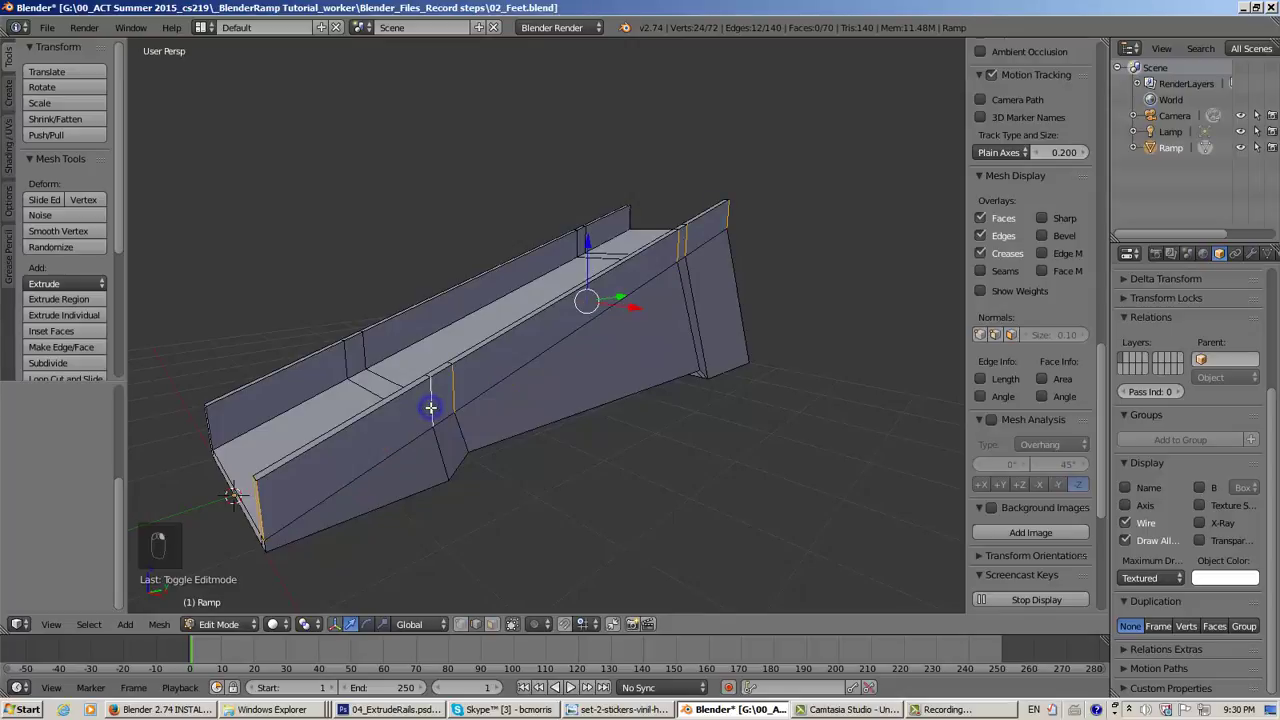
middle_click_drag(449, 400, 722, 512)
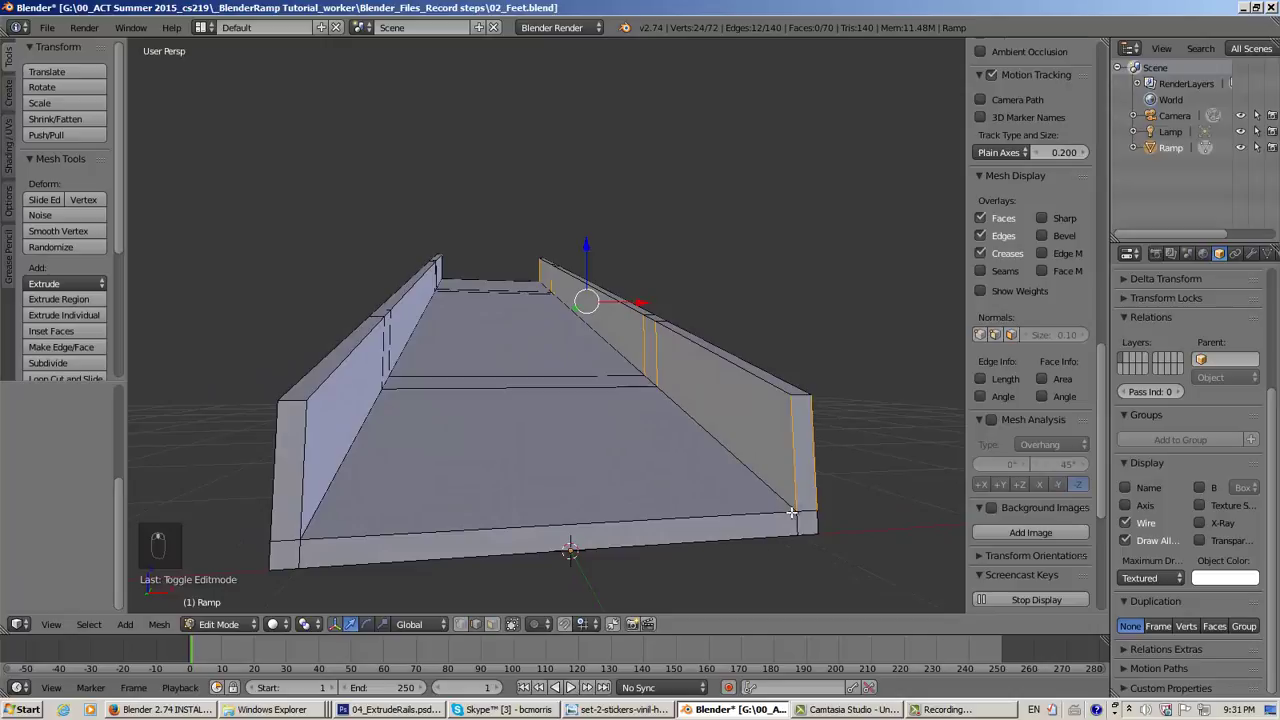
middle_click_drag(787, 540, 501, 461)
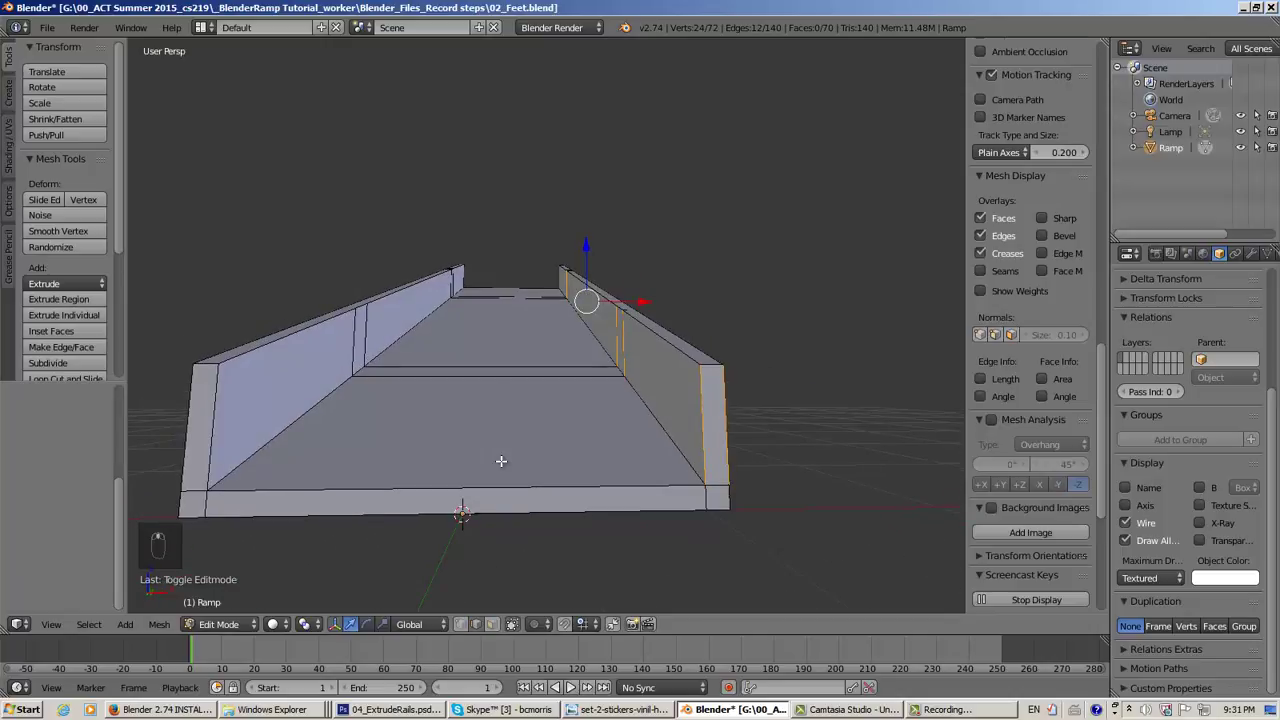
middle_click_drag(730, 503, 646, 539)
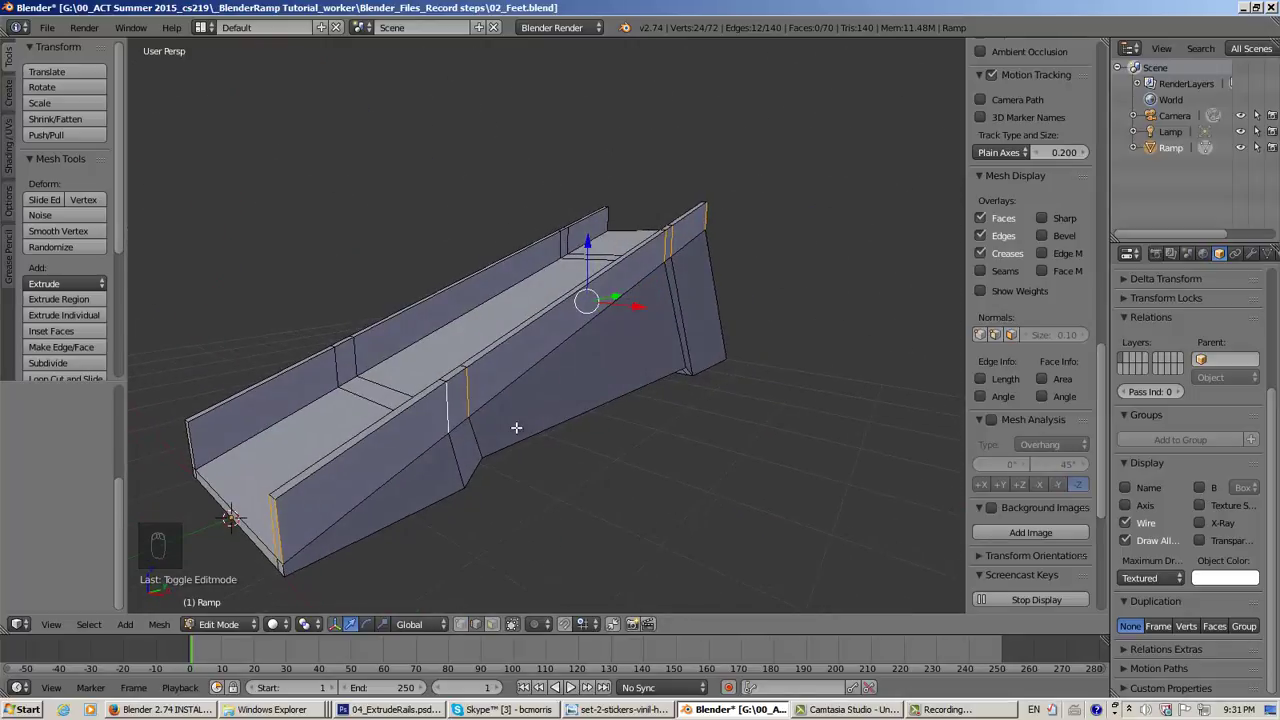
middle_click_drag(516, 427, 521, 426)
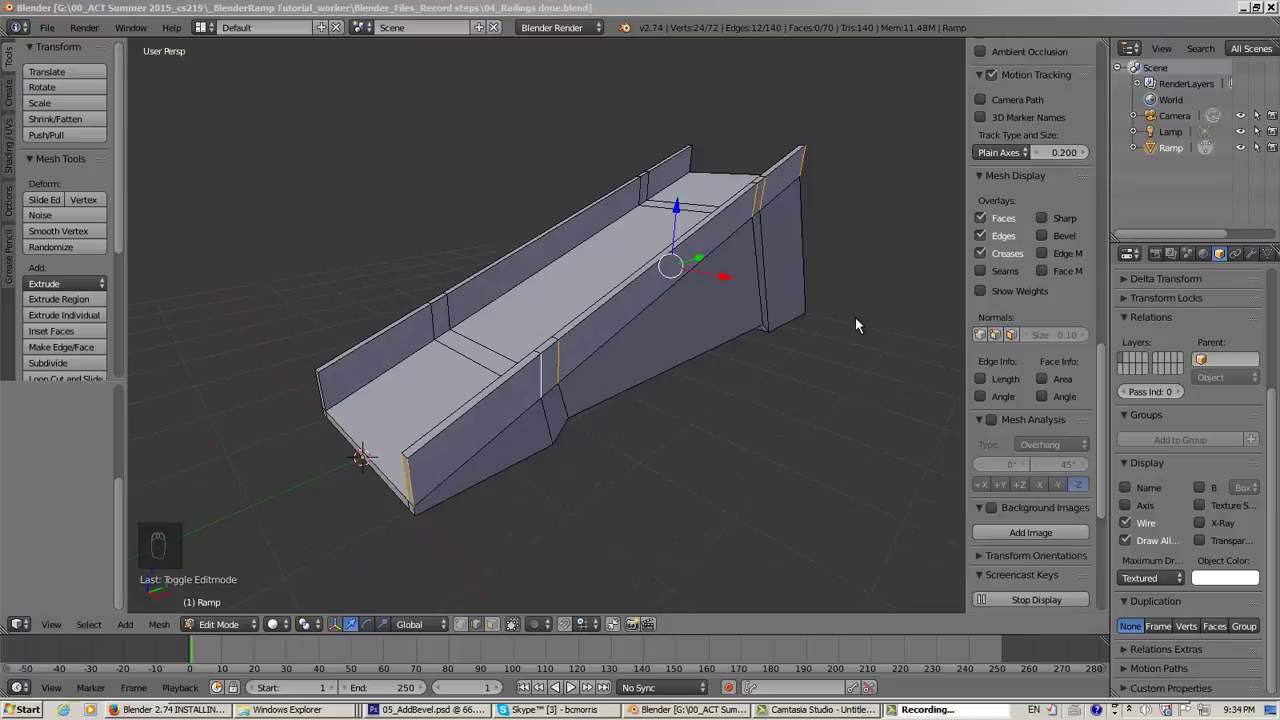
Save the ramp file 04_Railings done.blend
mouse_move(680, 421)
middle_mouse_down()
mouse_move(715, 431)
mouse_move(692, 433)
middle_mouse_up()
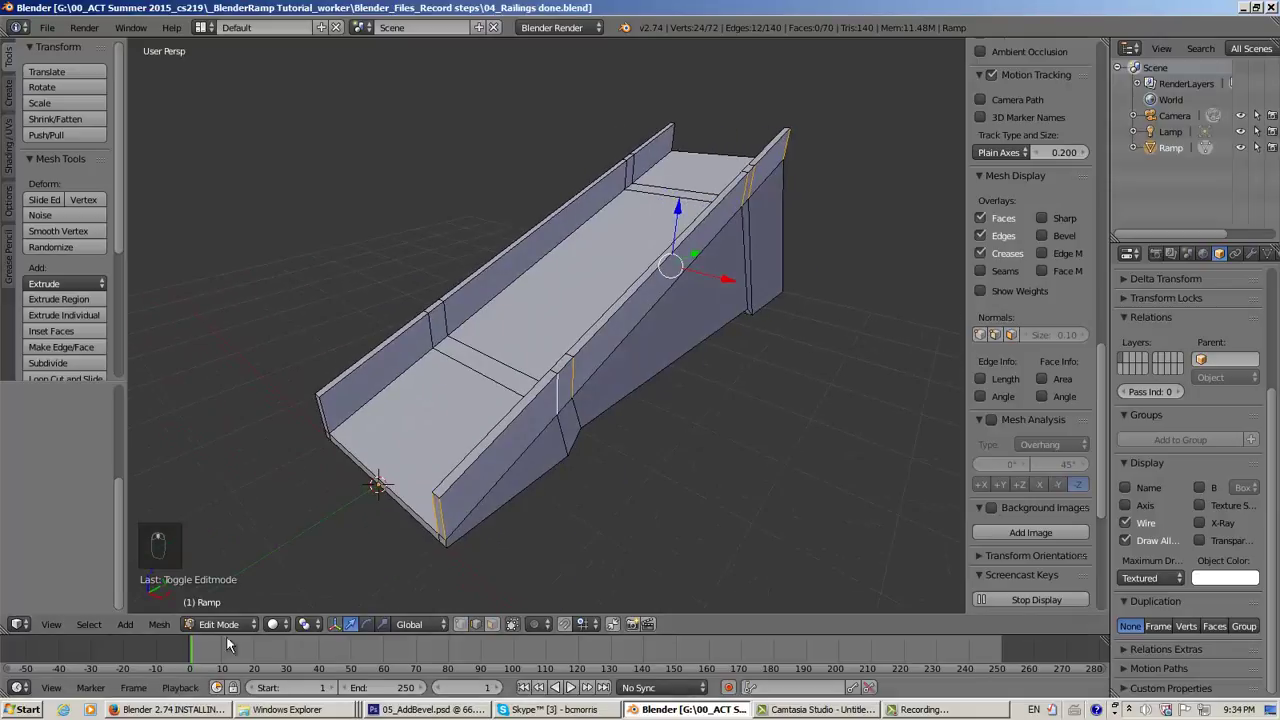
middle_click_drag(251, 508, 255, 505)
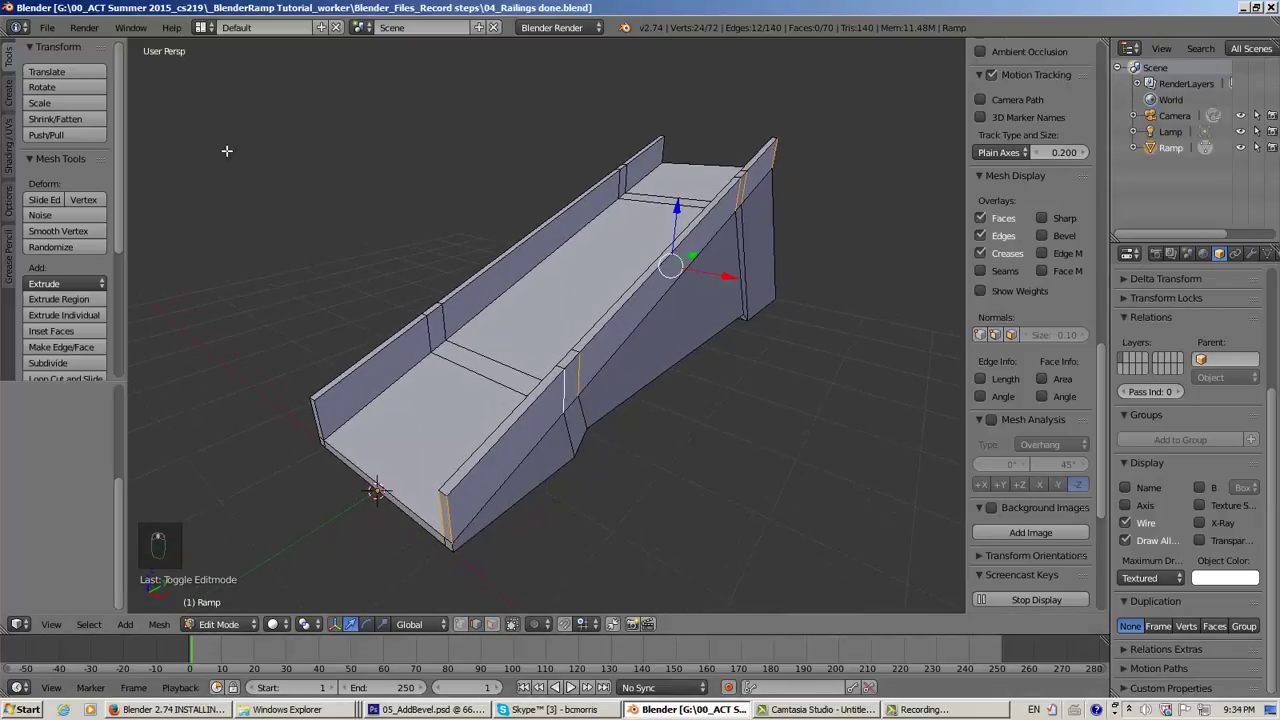
left_click(42, 28)
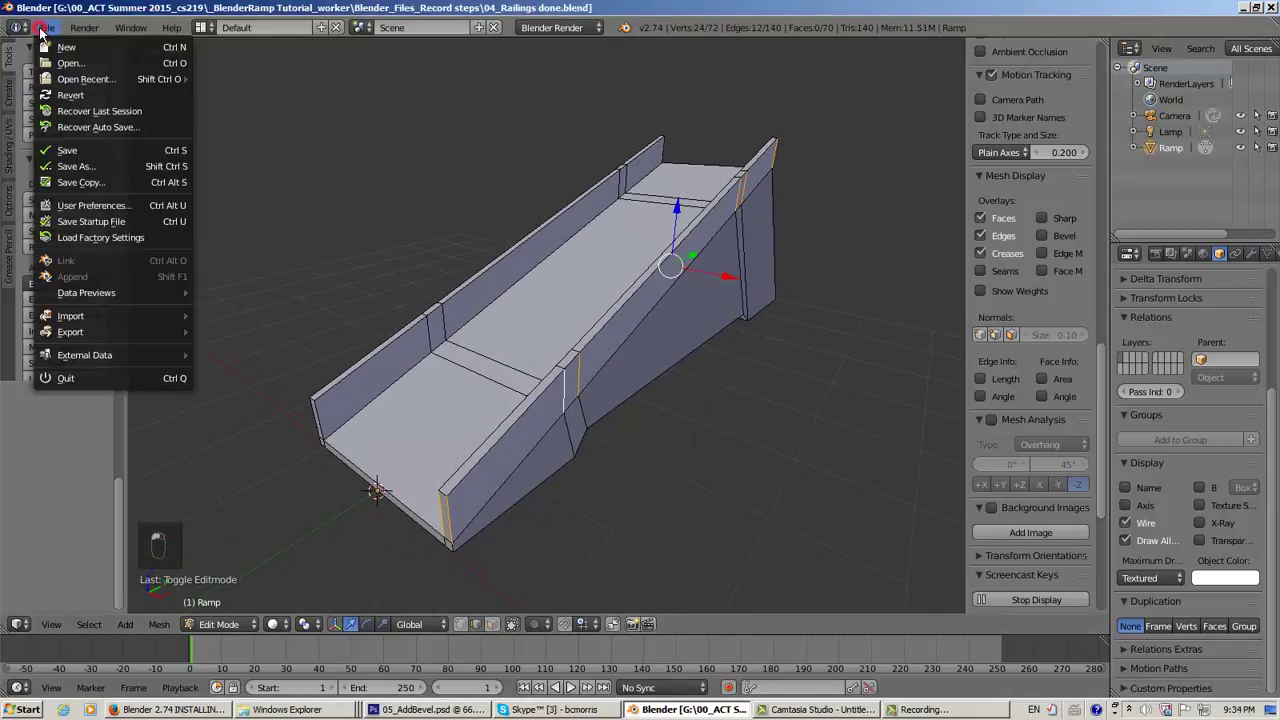
left_click(78, 152)
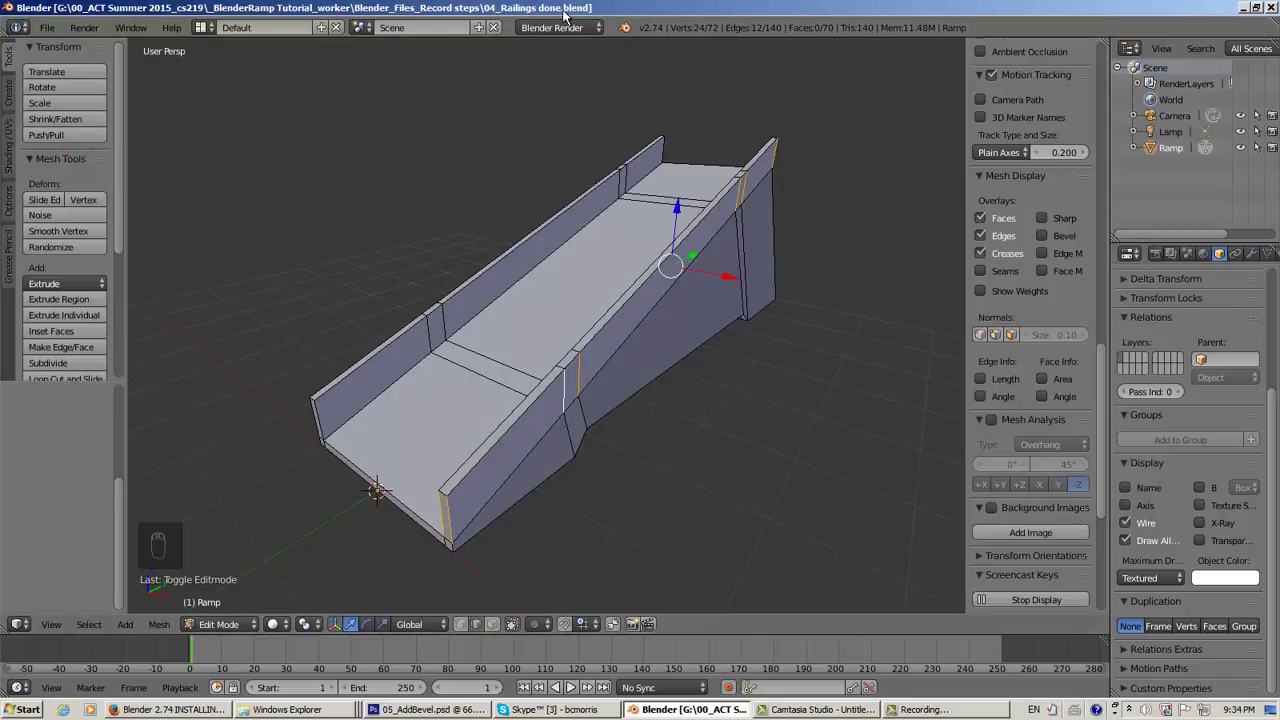
left_click(46, 29)
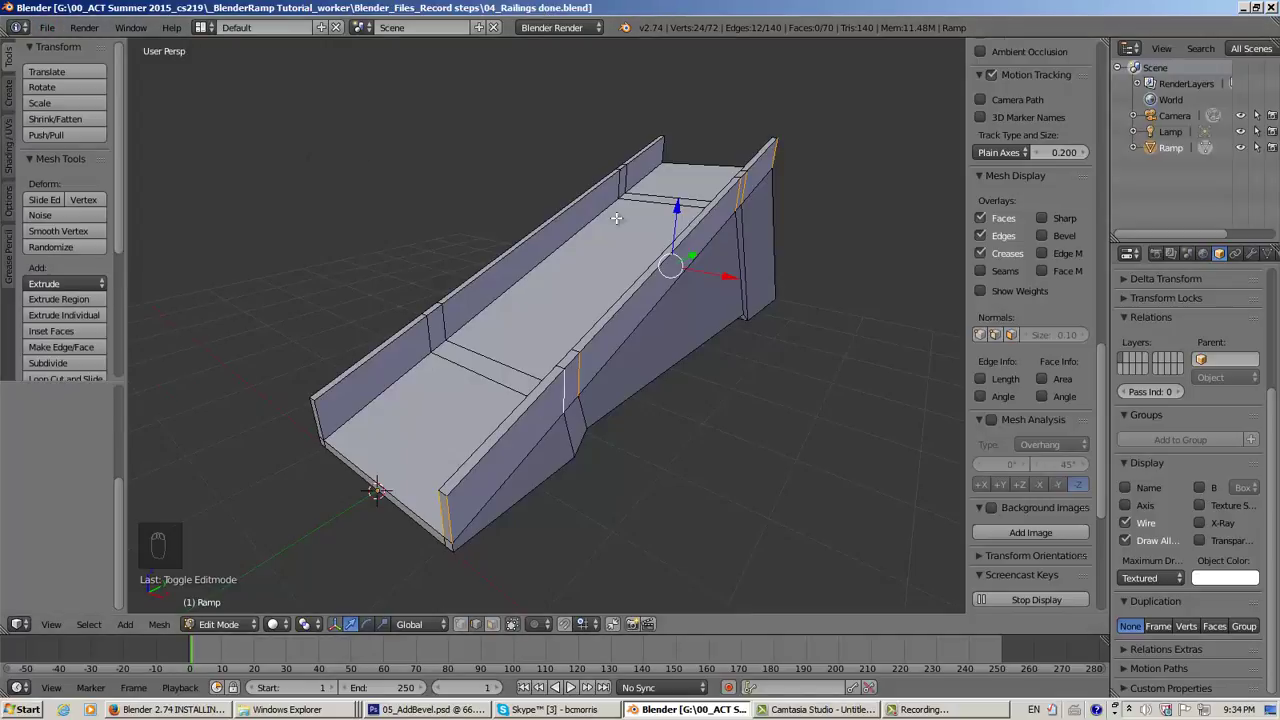
middle_click_drag(572, 294, 620, 529)
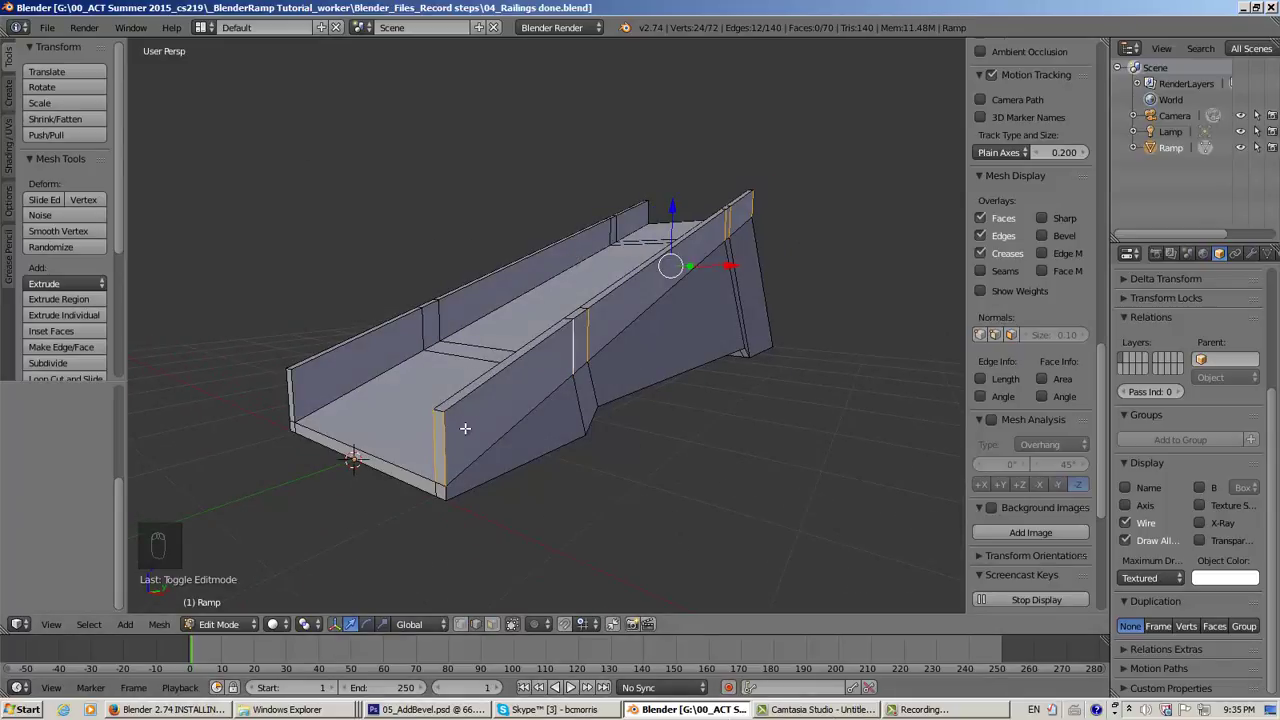
Switch to Photoshop to examine the four views in the 05_AddBevel.psd reference, and return to the ramp in Blender
left_click(430, 710)
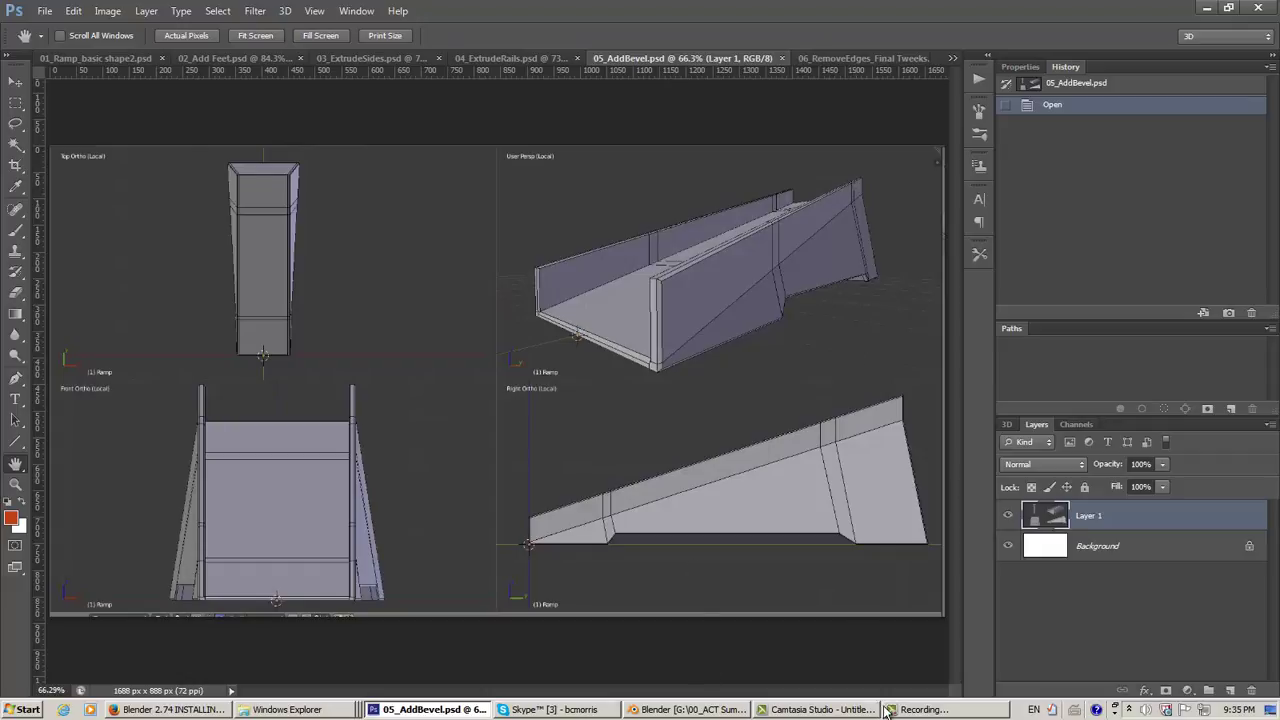
left_click(828, 712)
left_click(826, 710)
mouse_move(704, 712)
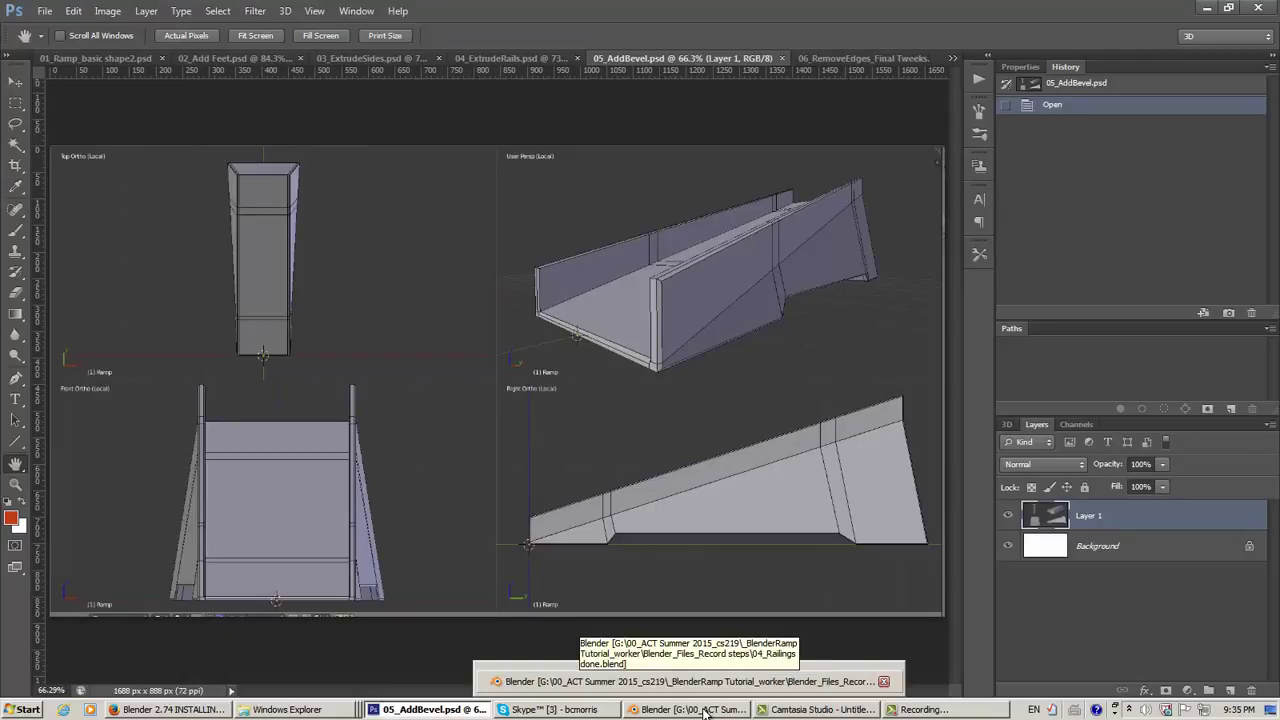
left_click(704, 712)
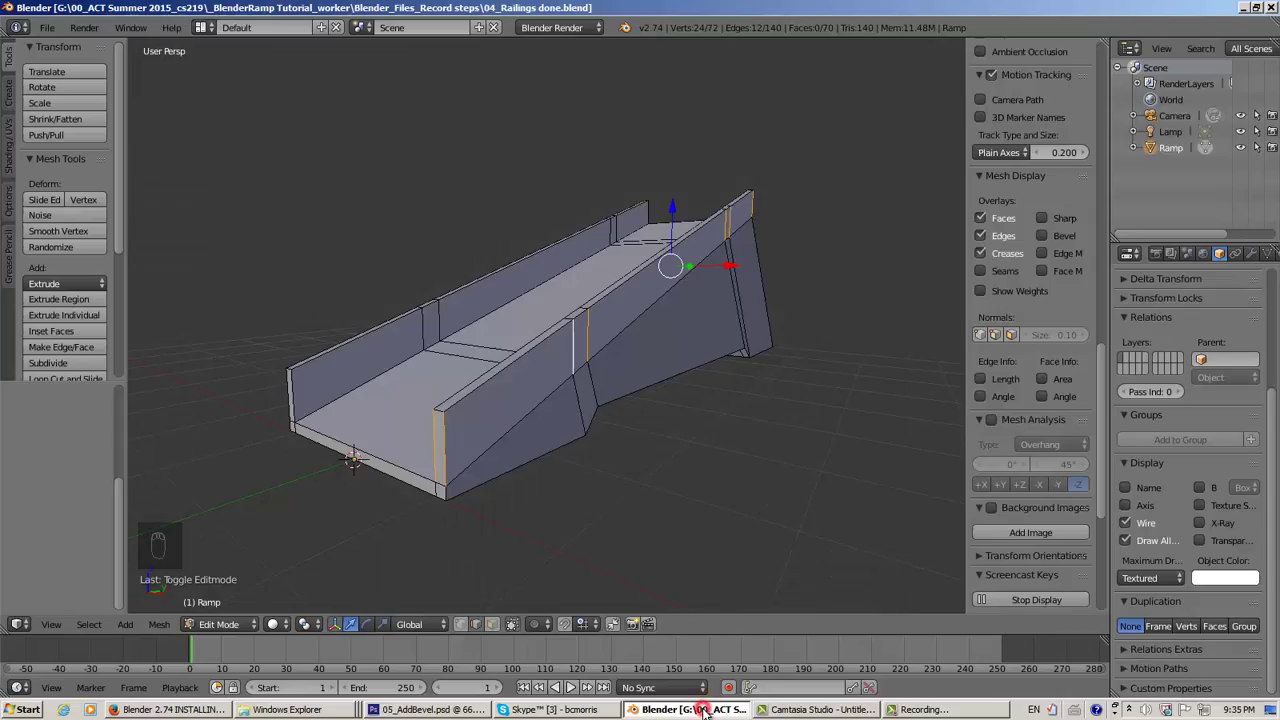
middle_click_drag(627, 432, 611, 435)
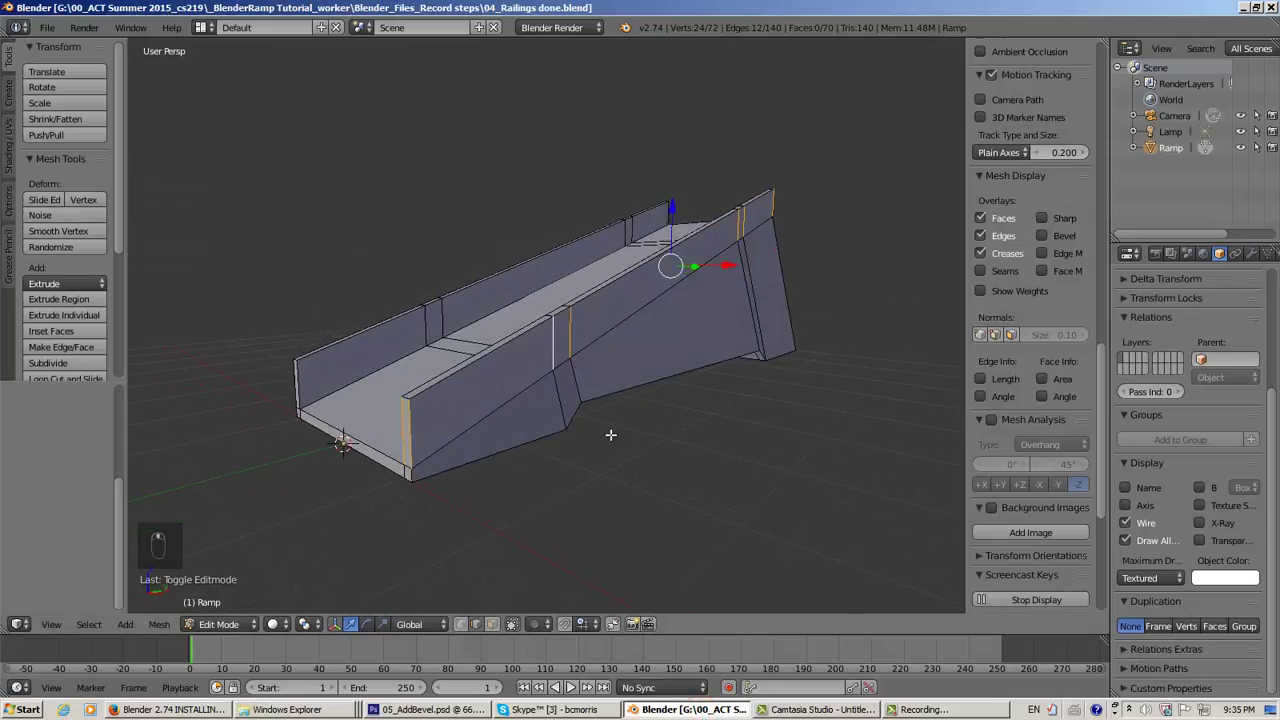
Extend the edge selection from the near rail's outer front corner along its outer top edge and down to the ramp's base
left_click(491, 624)
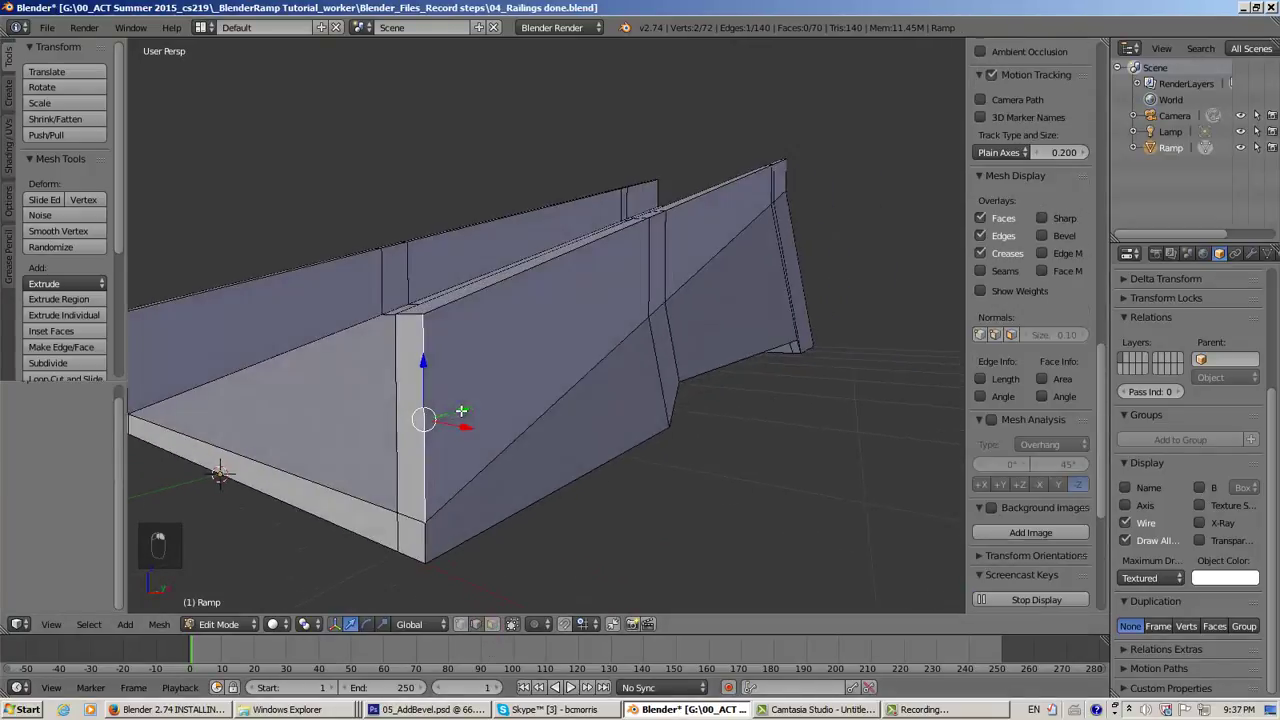
scroll(459, 427, "down", 2)
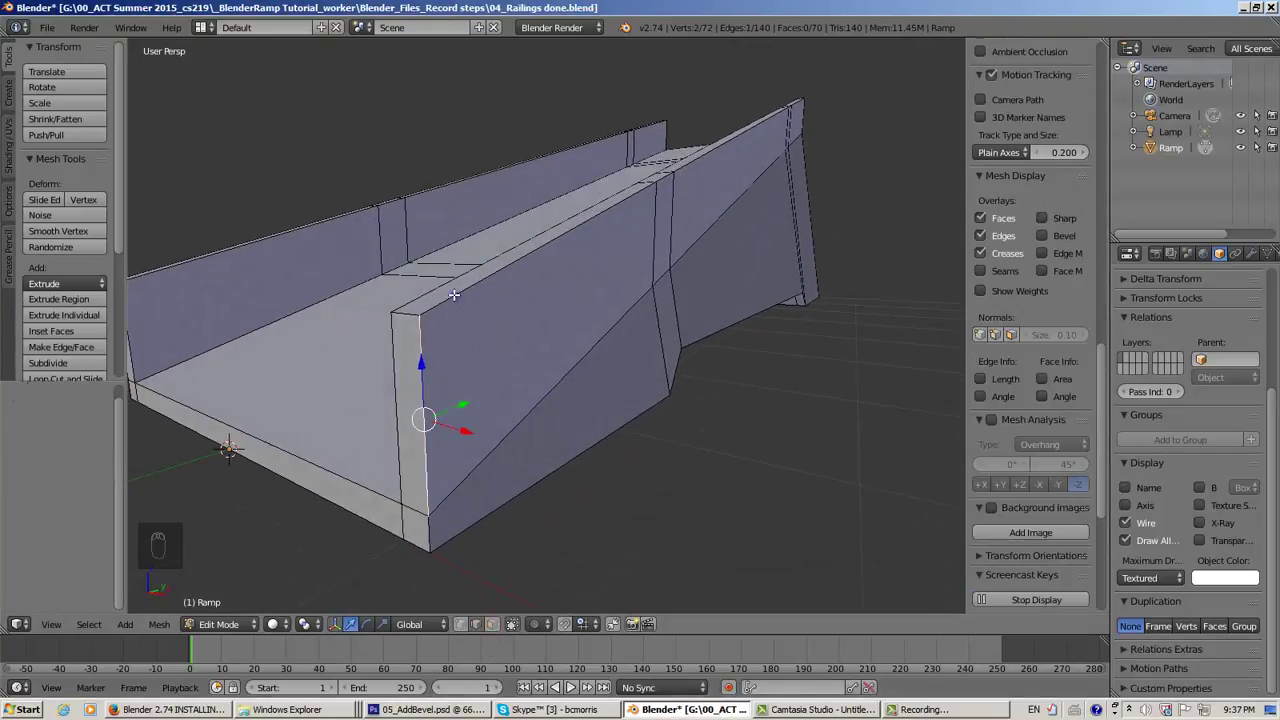
right_click(655, 180, "ctrl")
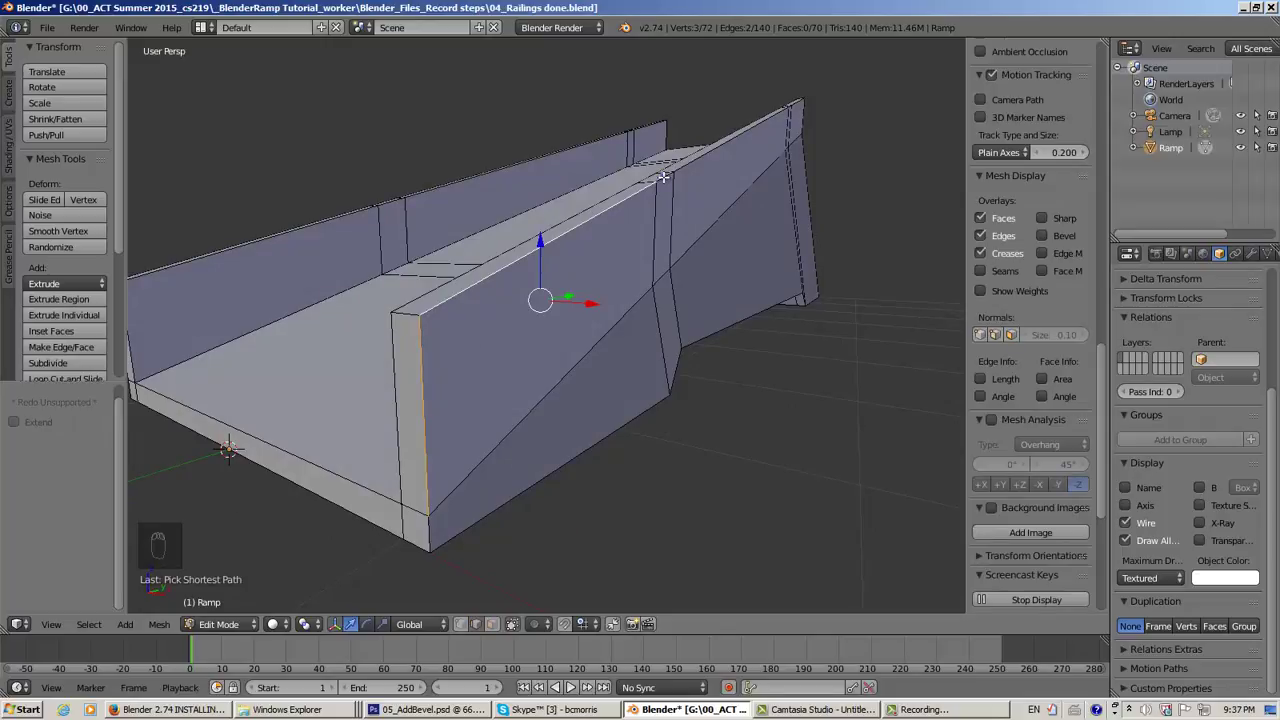
right_click(663, 177, "ctrl")
right_click(717, 145, "ctrl")
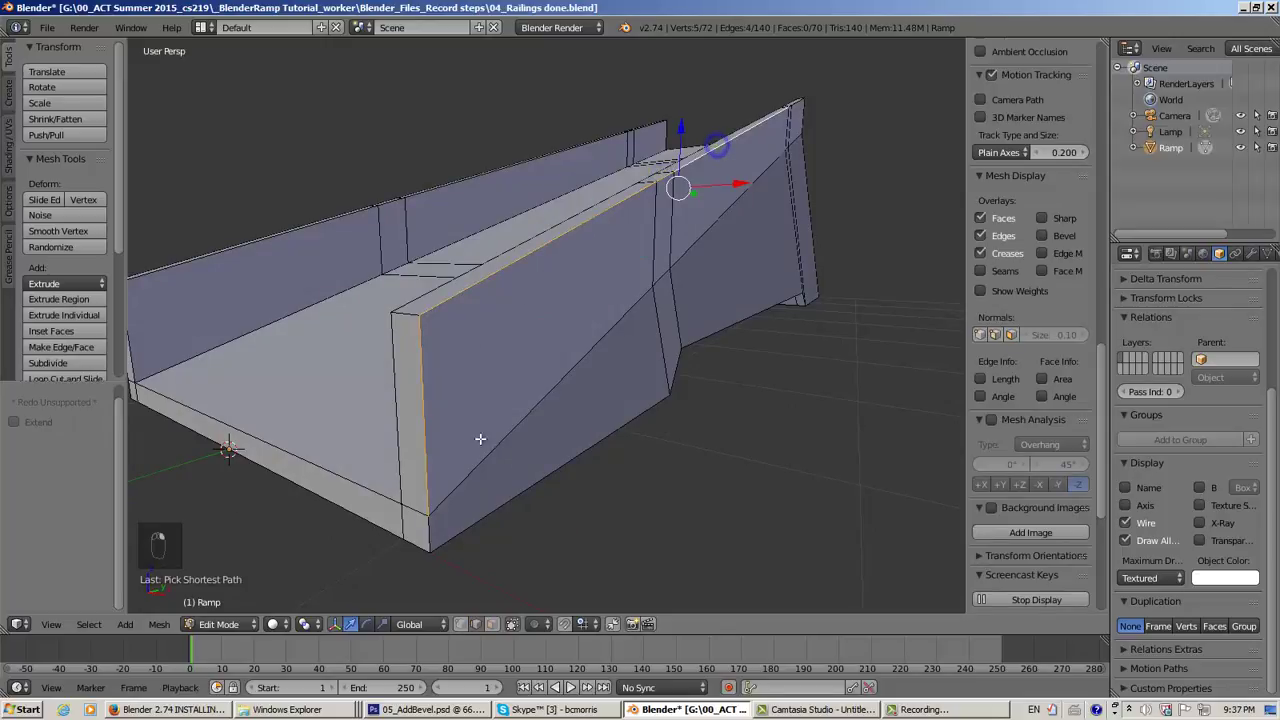
right_click(427, 528, "ctrl")
Add the near side's outer bottom edges to the selection, following the front foot, the raised middle span and the rear foot
middle_click_drag(543, 549, 517, 456)
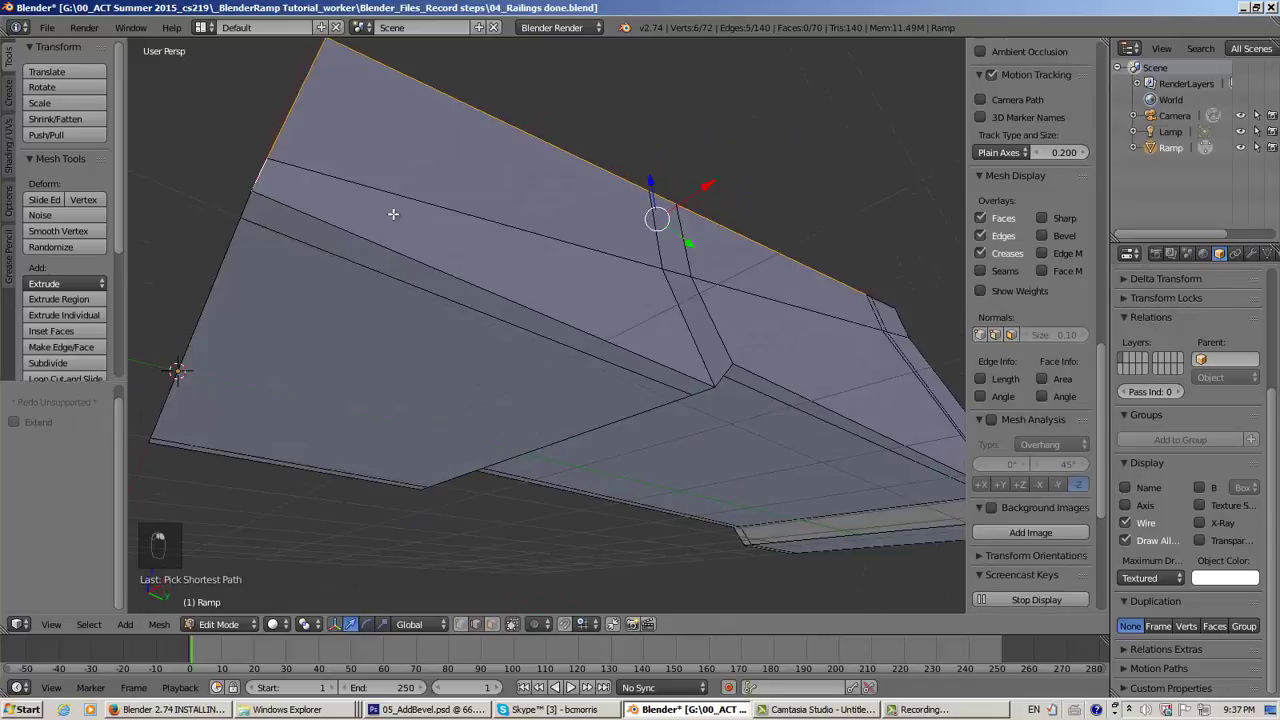
right_click(380, 243, "ctrl")
middle_click_drag(491, 306, 644, 385)
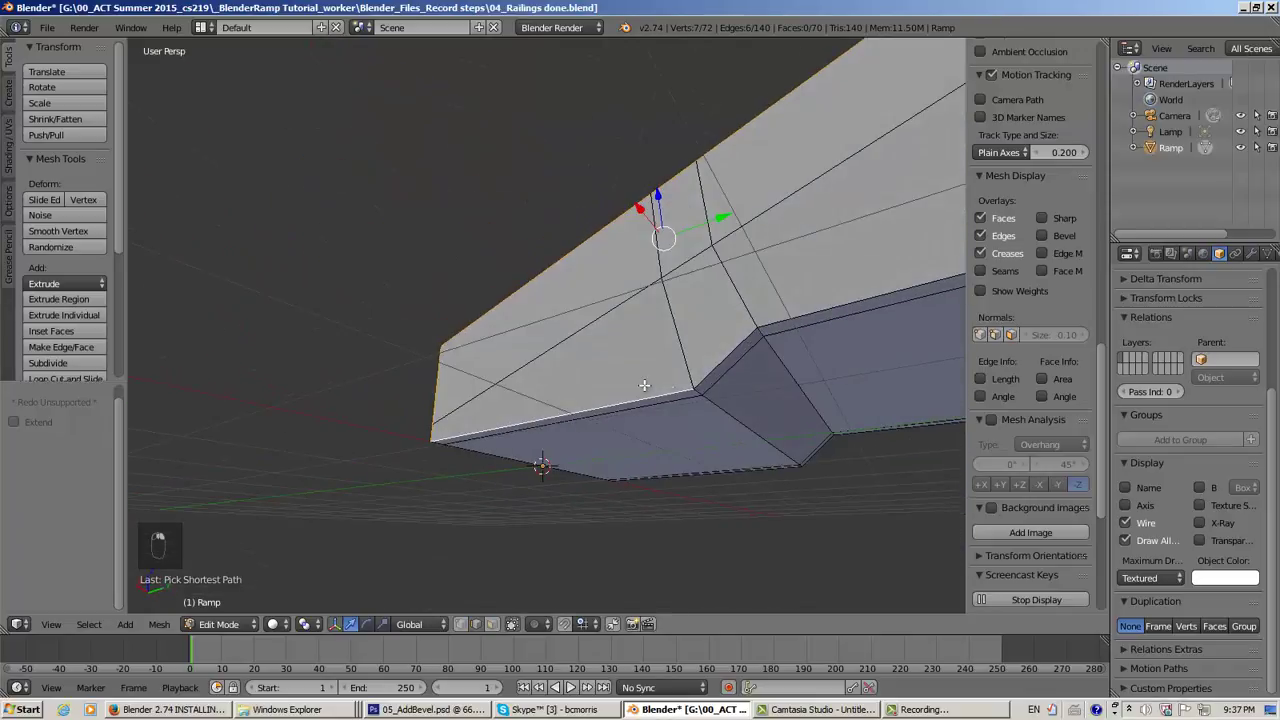
right_click(710, 368, "ctrl")
right_click(830, 310, "ctrl")
scroll(835, 310, "down", 3)
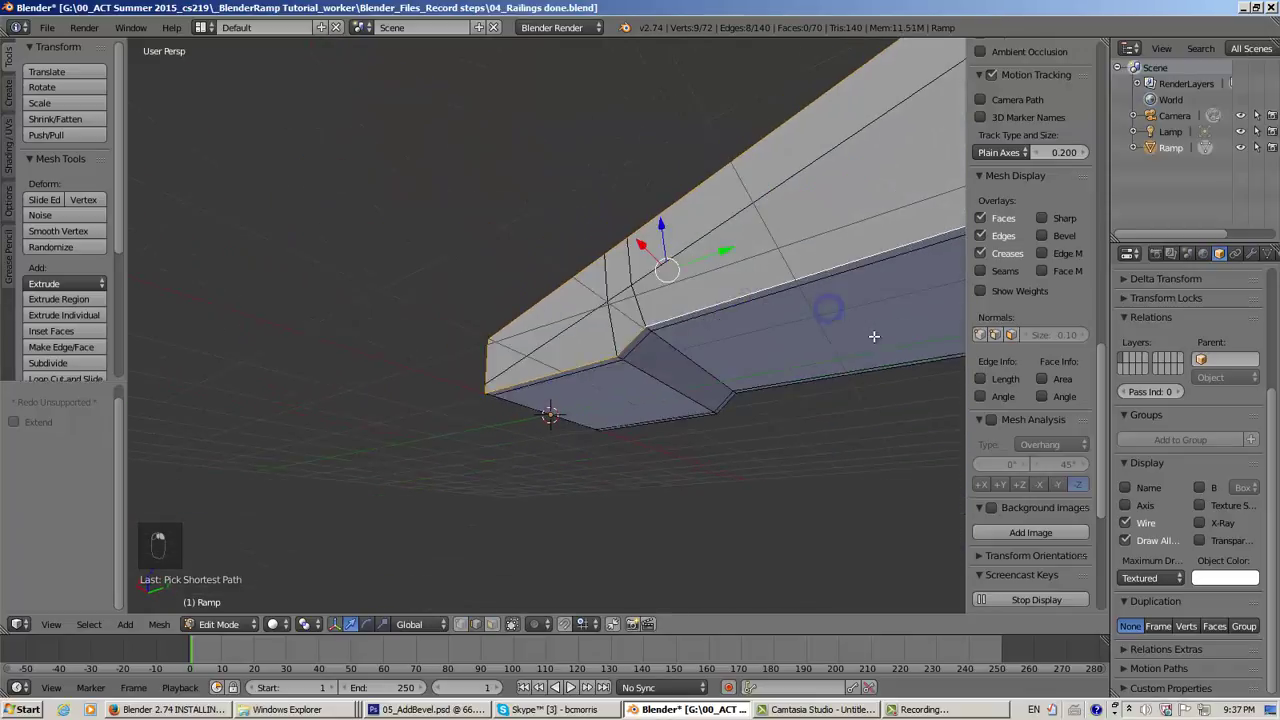
middle_click_drag(838, 310, 791, 232)
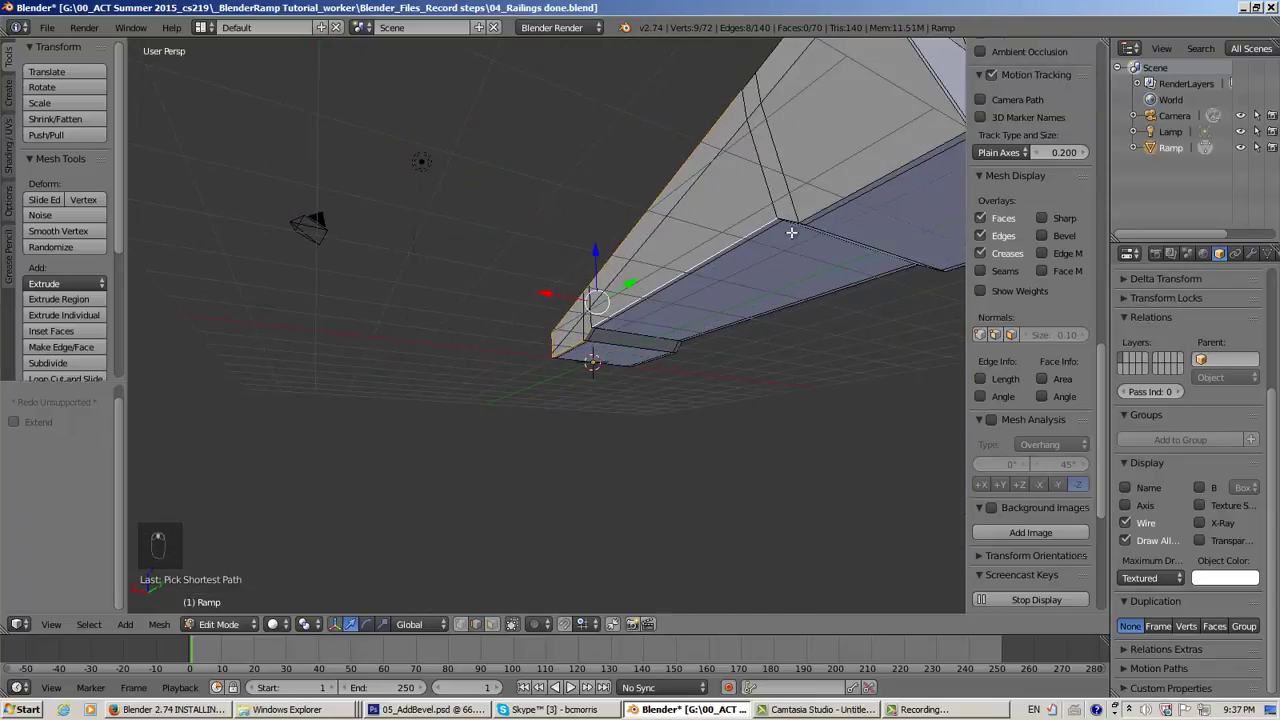
right_click(790, 220, "ctrl")
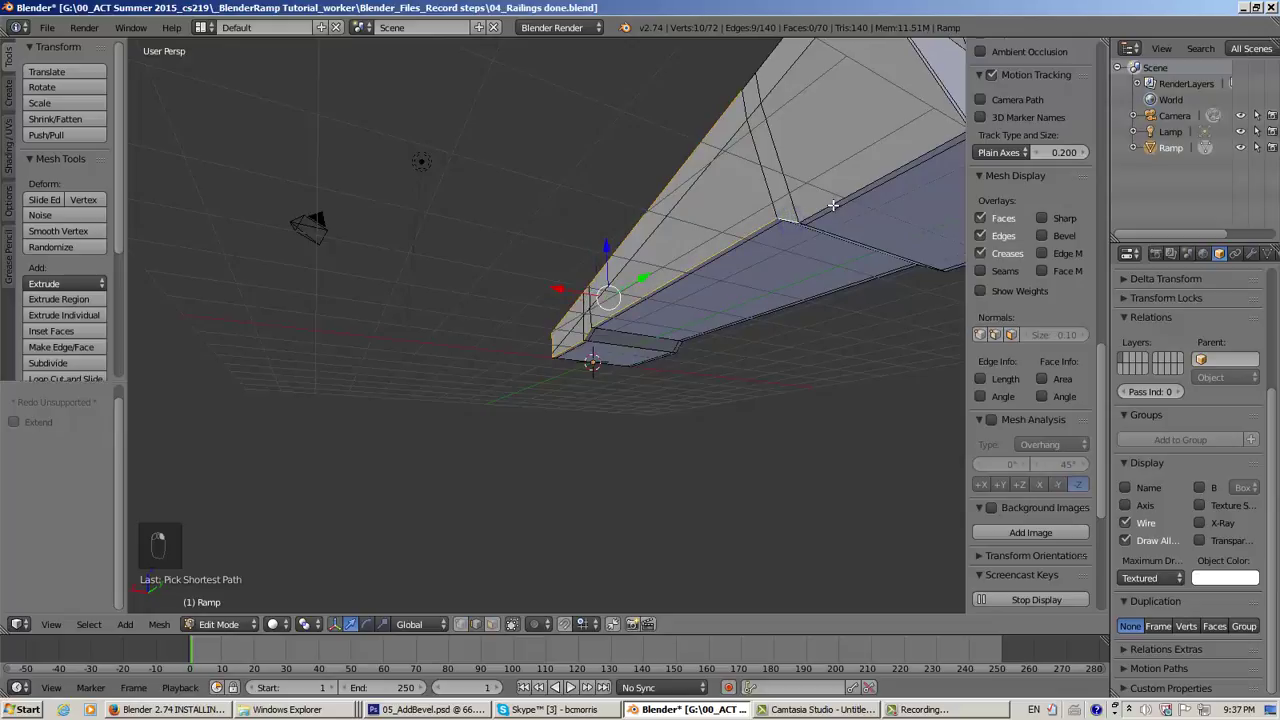
right_click(832, 205, "ctrl")
Close the near side's outline selection by adding the outer edges up the rear end and the remaining rail-top edges
middle_click_drag(873, 215, 822, 289)
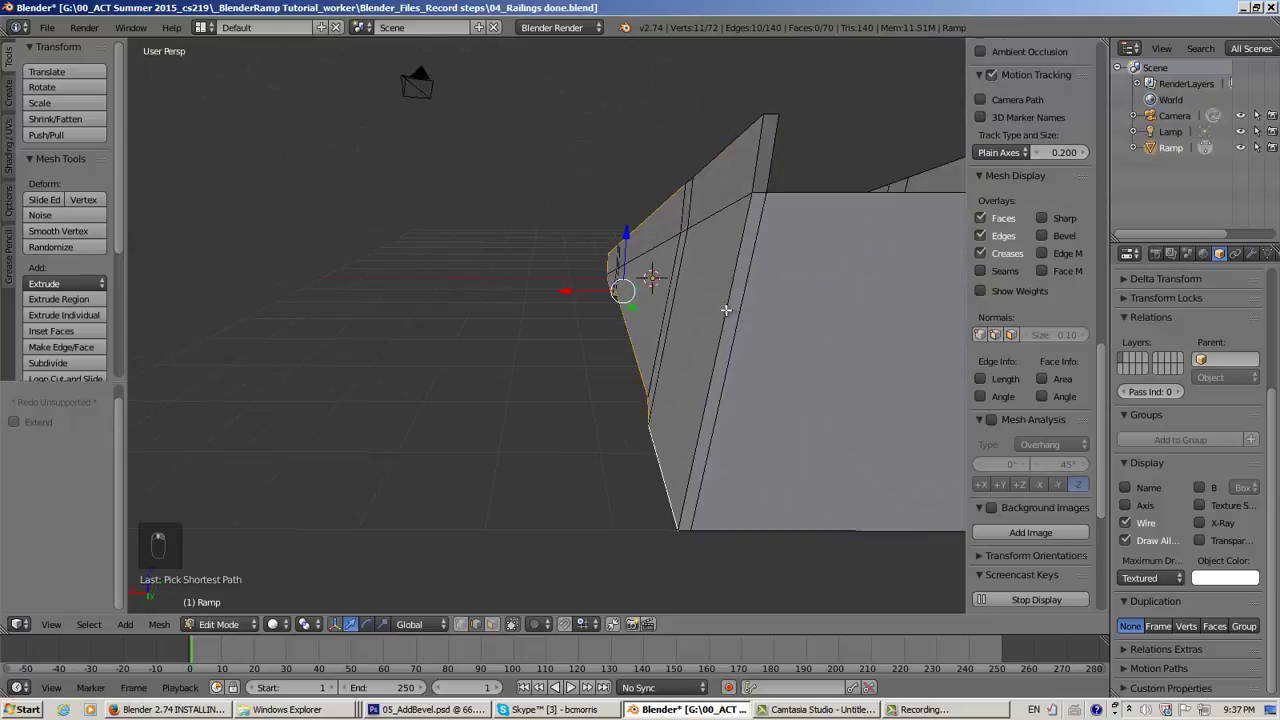
right_click(725, 309, "ctrl")
right_click(755, 174, "ctrl")
middle_click_drag(706, 233, 763, 302)
right_click(824, 338, "ctrl")
right_click(774, 311, "ctrl")
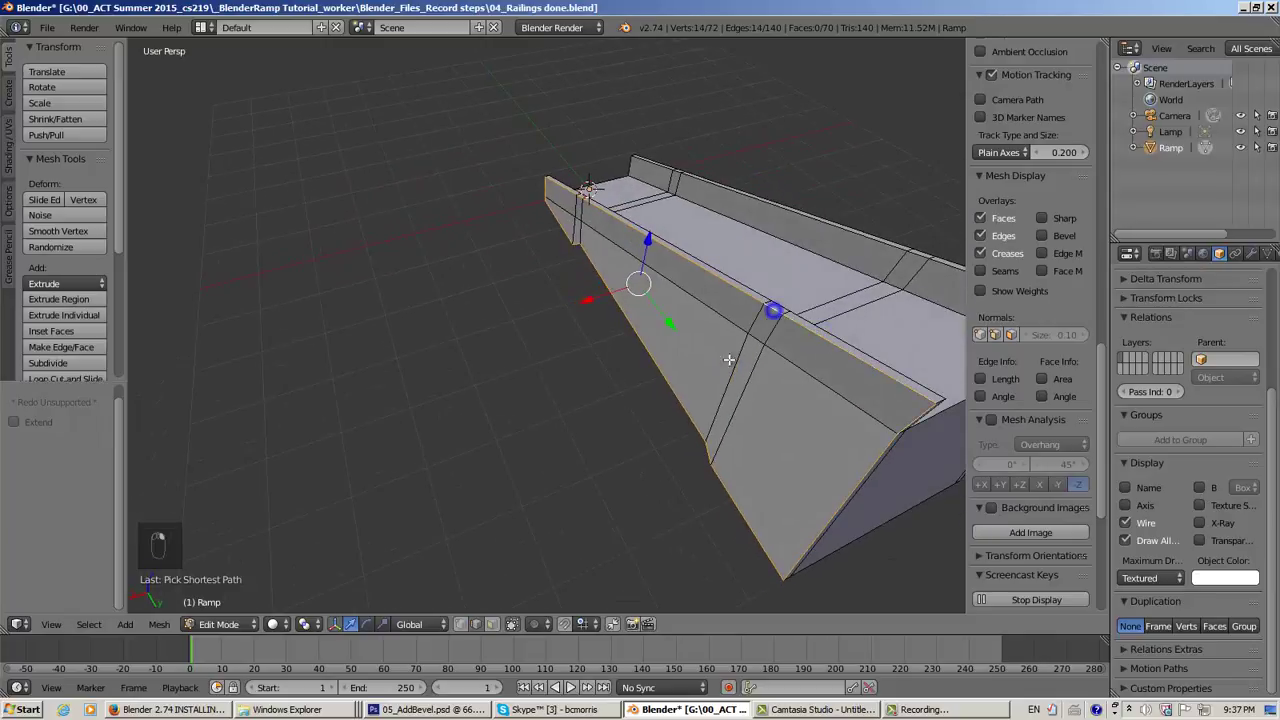
middle_click_drag(729, 360, 716, 160)
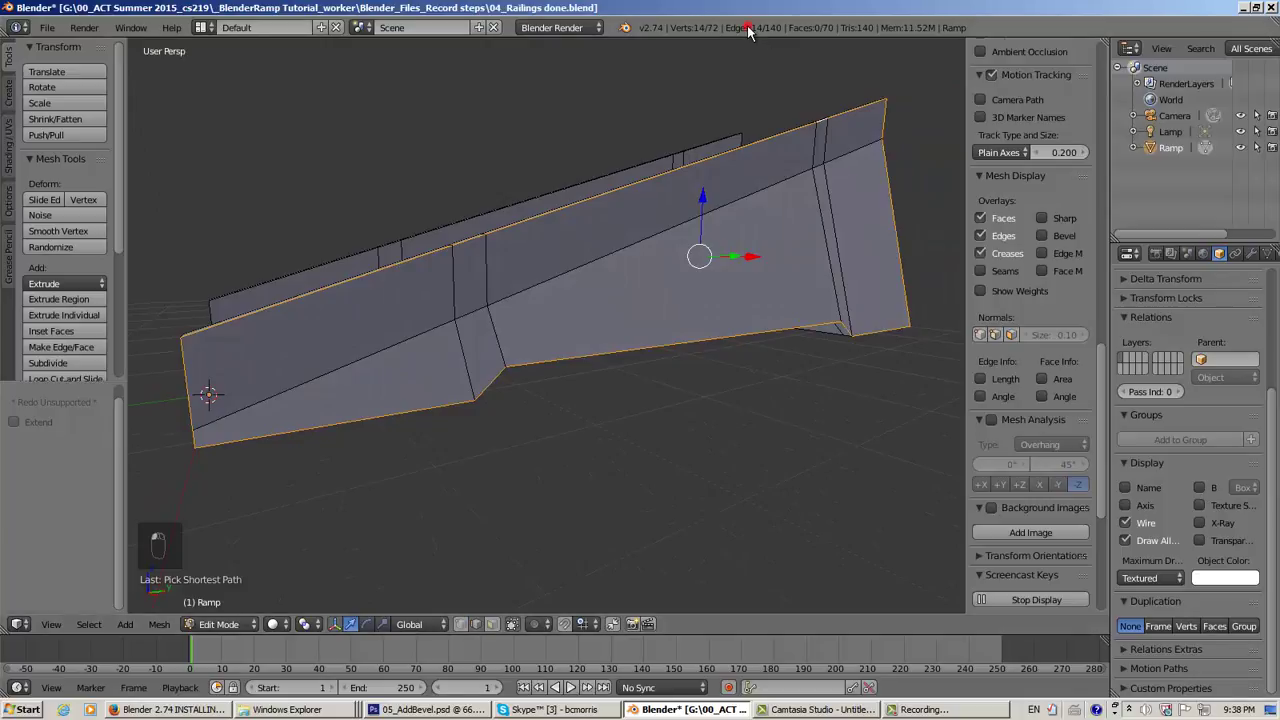
Bevel the selected outline edges of the near side with one segment and an offset of about 0.019
middle_click_drag(763, 225, 820, 264)
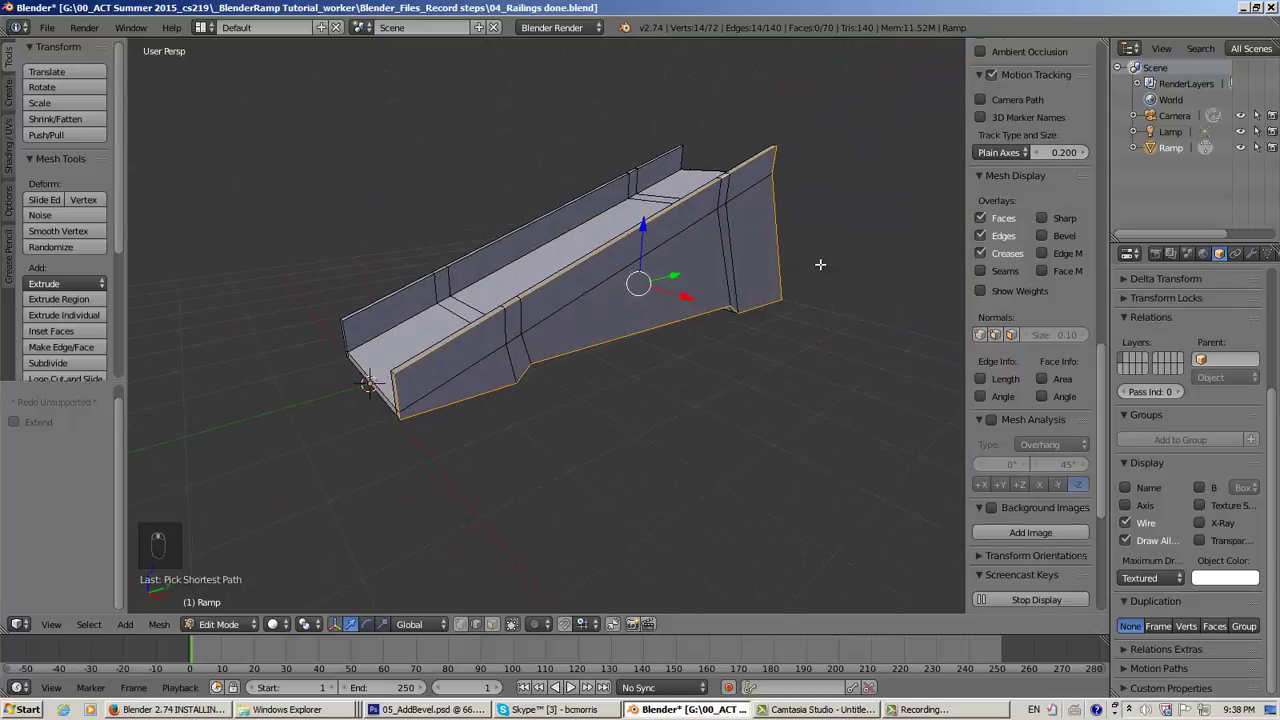
scroll(820, 264, "up", 3)
middle_click_drag(749, 300, 758, 296)
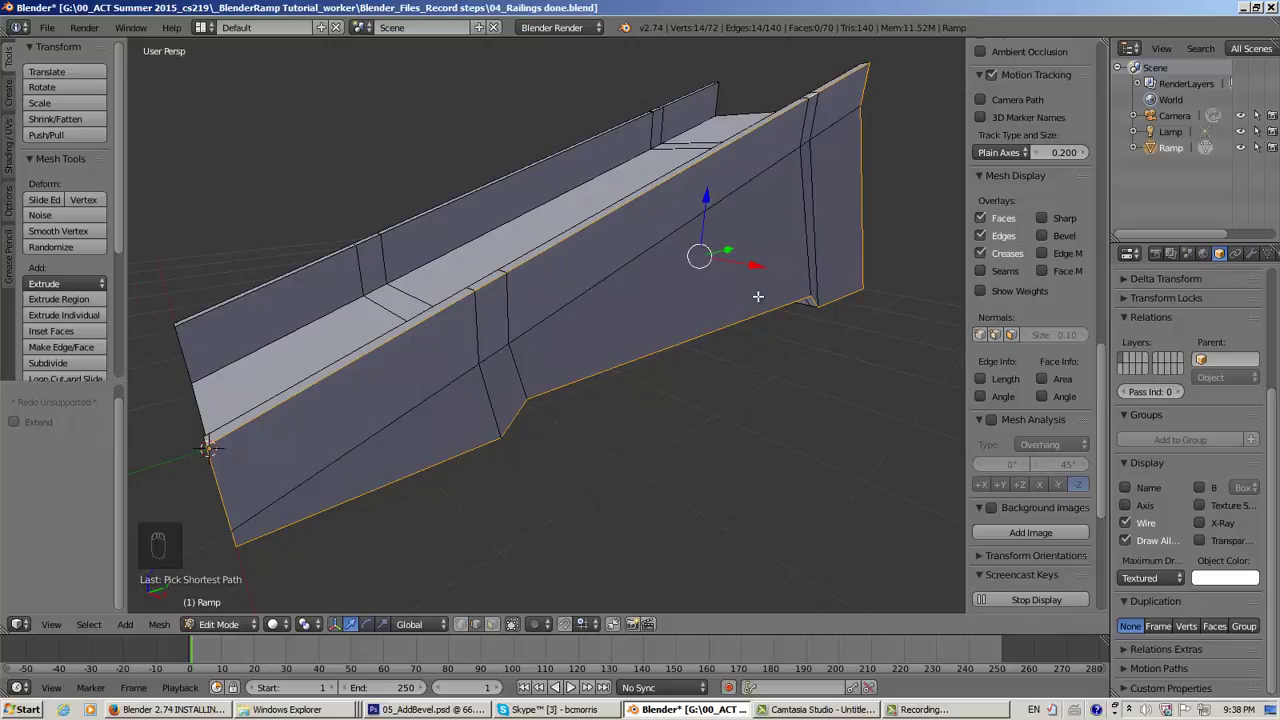
key("ctrl+b")
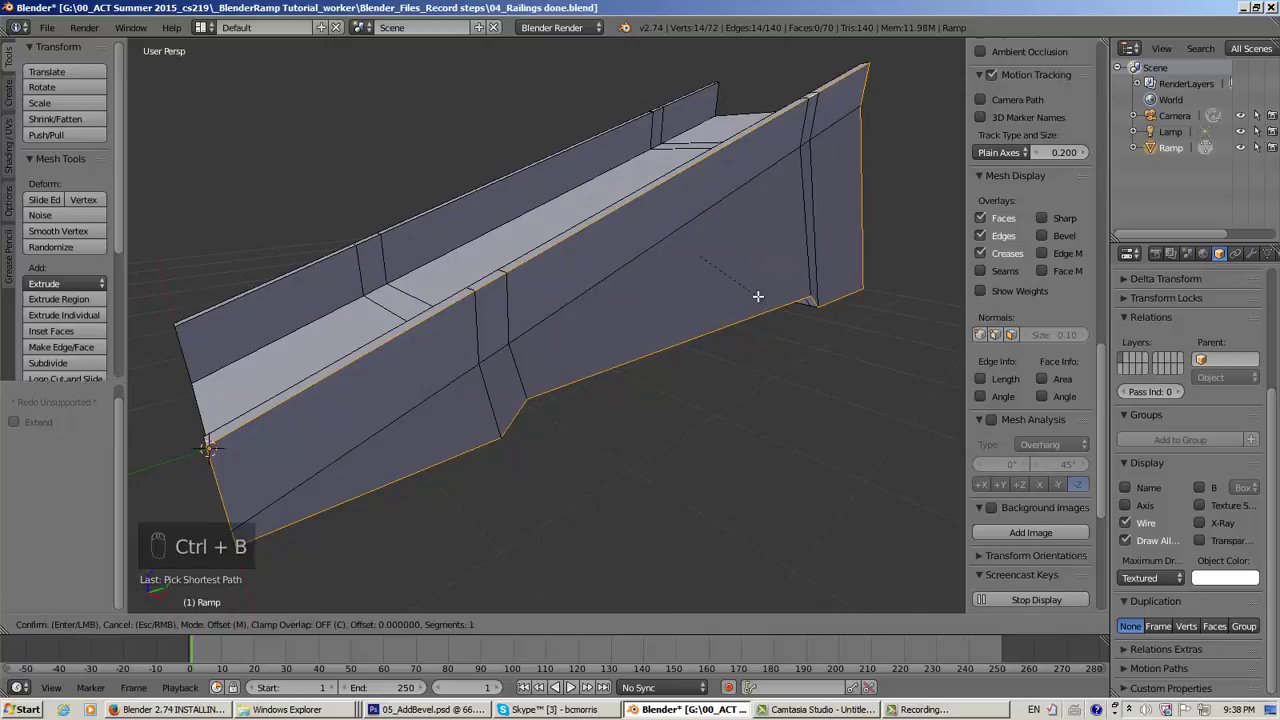
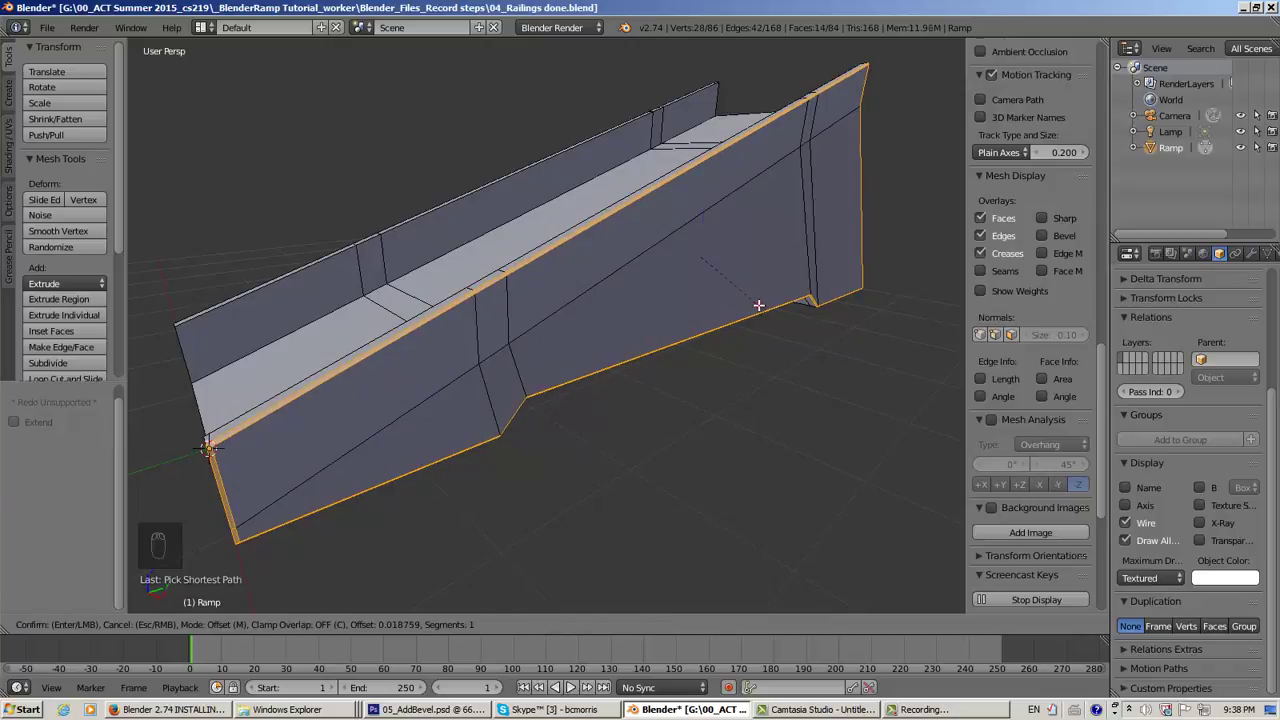
left_click(758, 305)
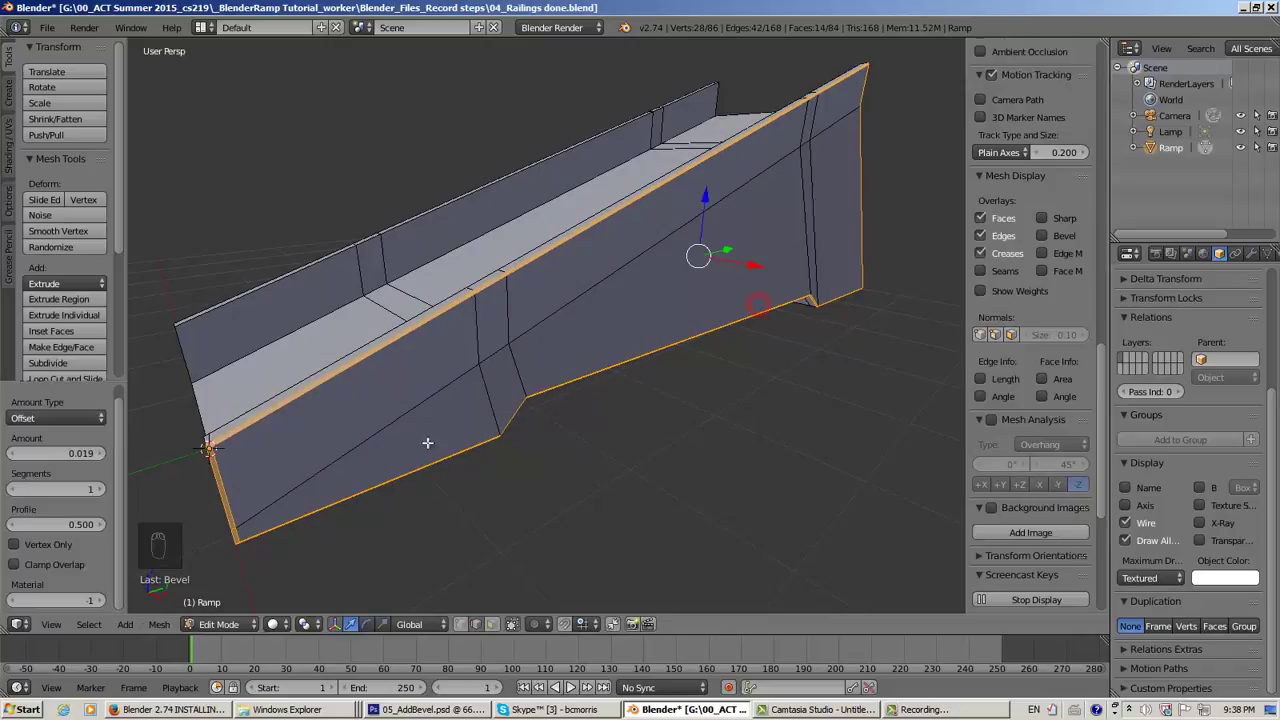
Try a wider bevel on the near side's outline by raising the amount in steps to 0.049
left_click(97, 453)
scroll(305, 430, "up", 5)
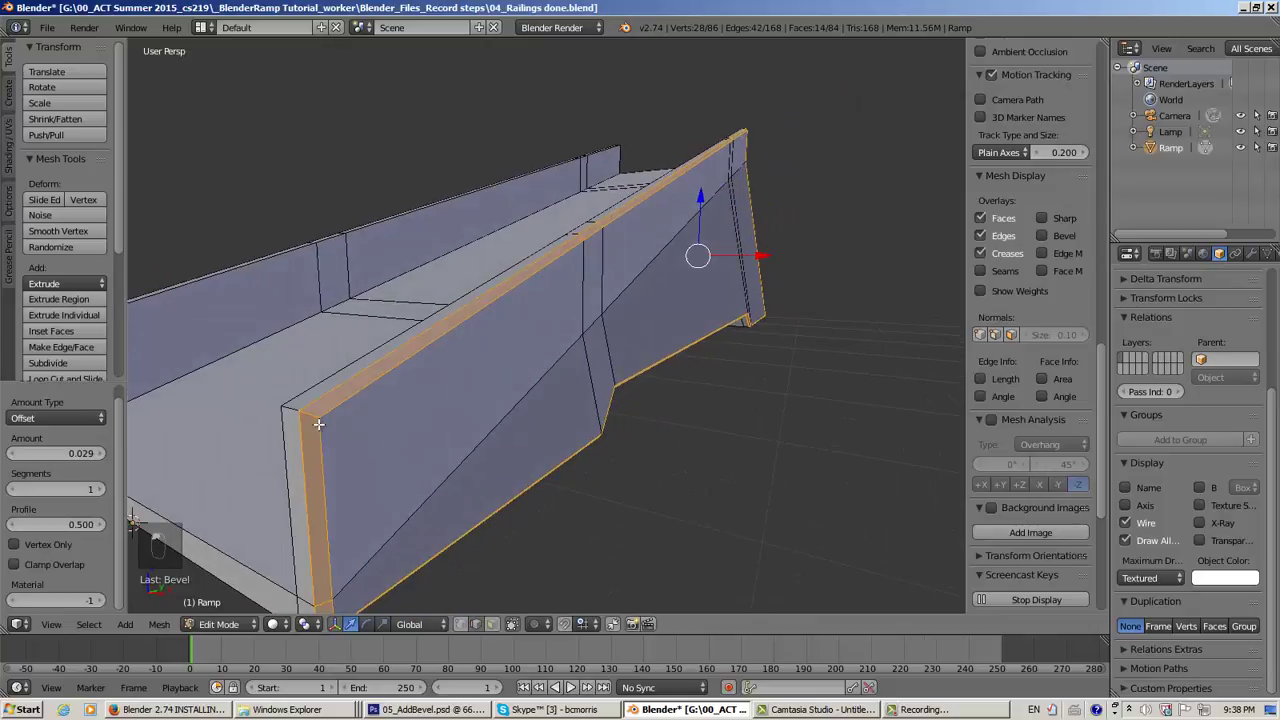
left_click(100, 453)
left_click(100, 453)
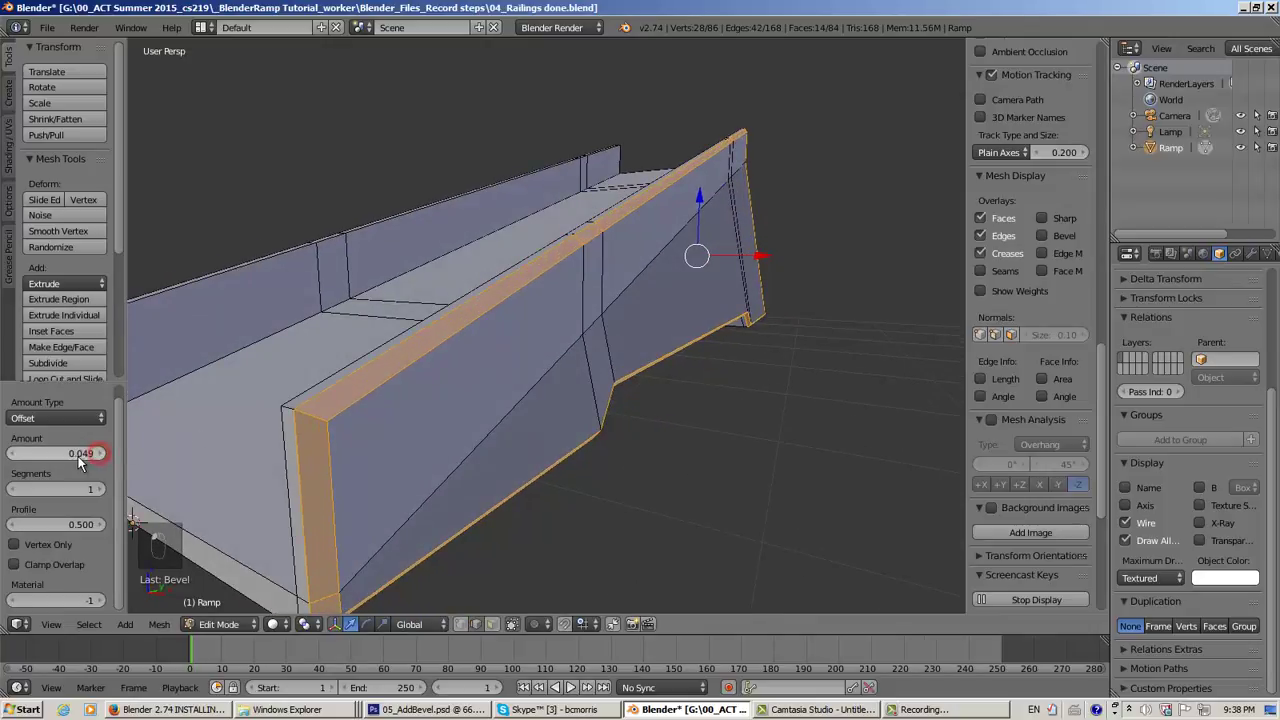
Set the bevel amount to 0.02 and inspect the near rail's beveled edge up close and from afar
left_click(81, 455)
left_click_drag(48, 454, 27, 456)
key("Return")
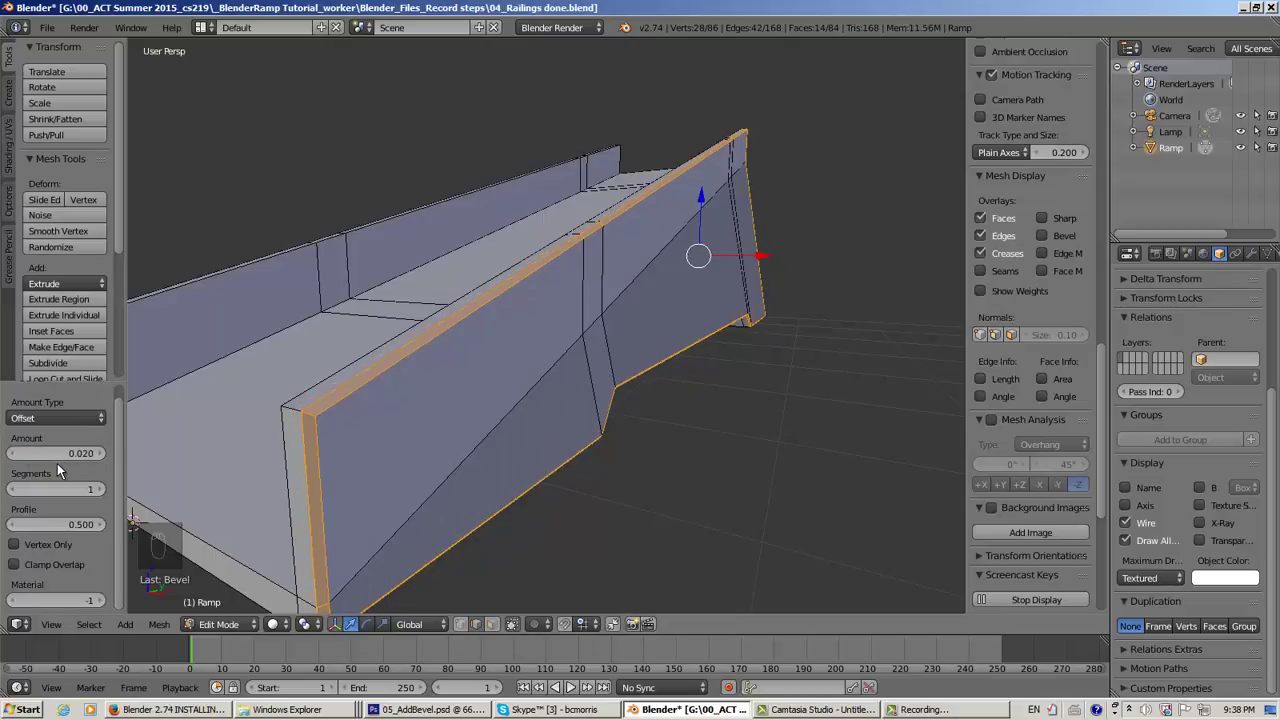
middle_click_drag(456, 416, 486, 415)
scroll(478, 404, "down", 5)
scroll(486, 415, "up", 5)
scroll(486, 415, "down", 5)
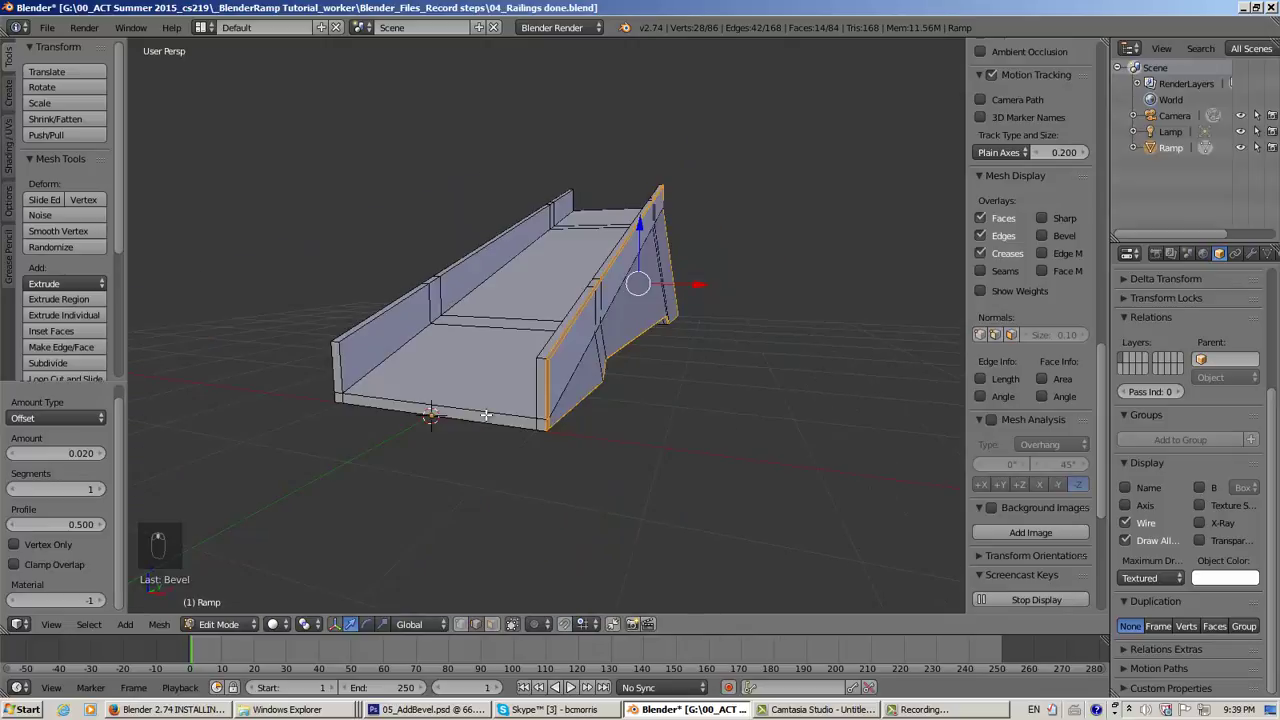
scroll(486, 415, "up", 5)
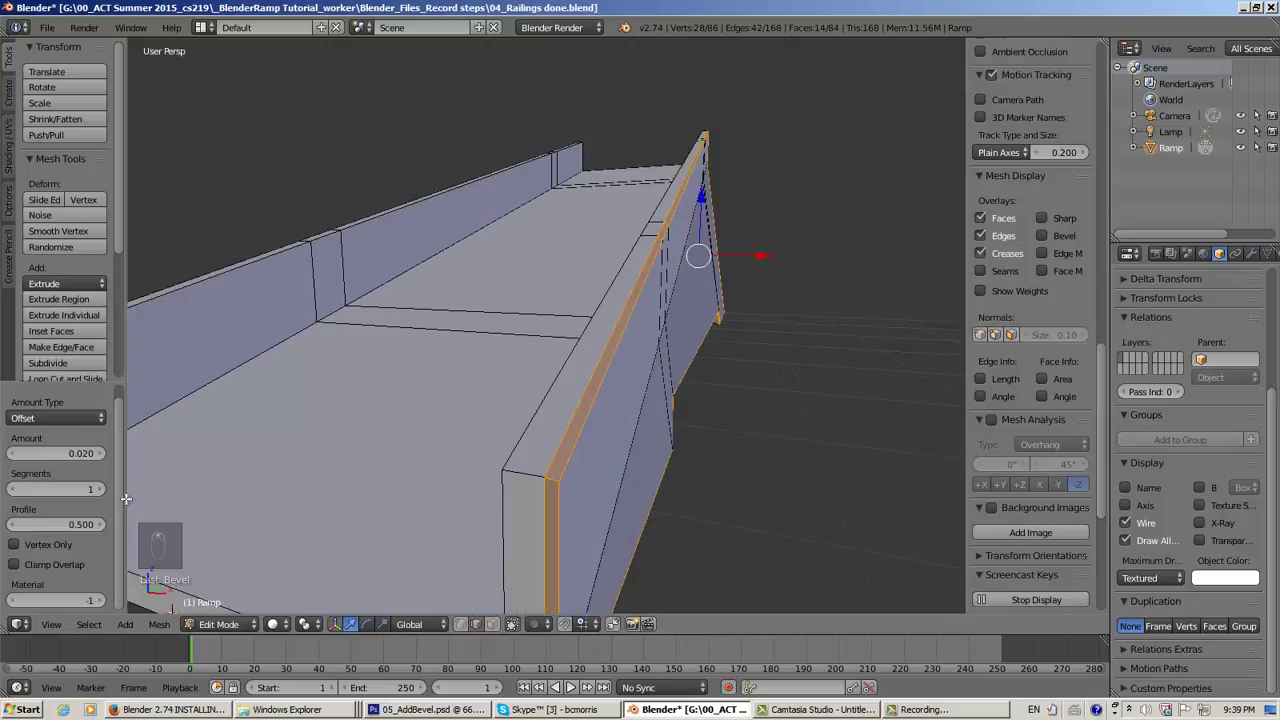
Try a bevel amount of 0.01 on the near side's outline and compare it on the whole ramp
left_click(27, 453)
type("0.0")
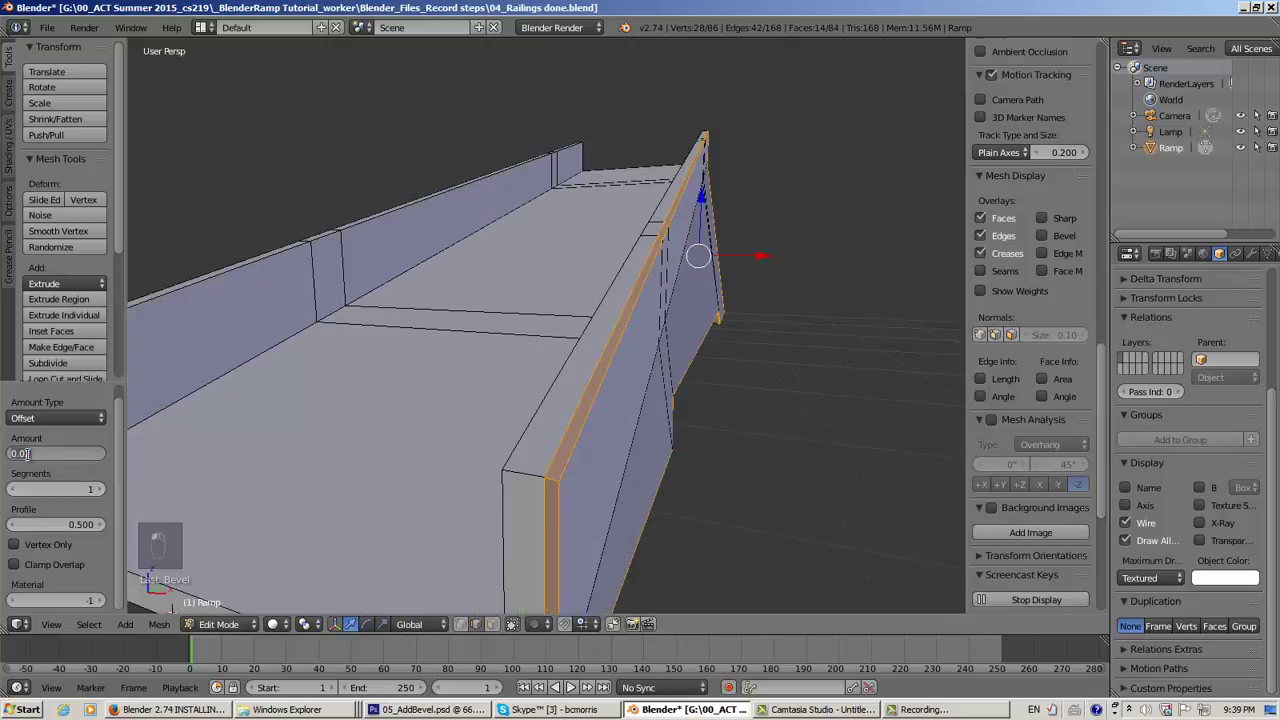
type("2")
key("Return")
scroll(525, 418, "down", 5)
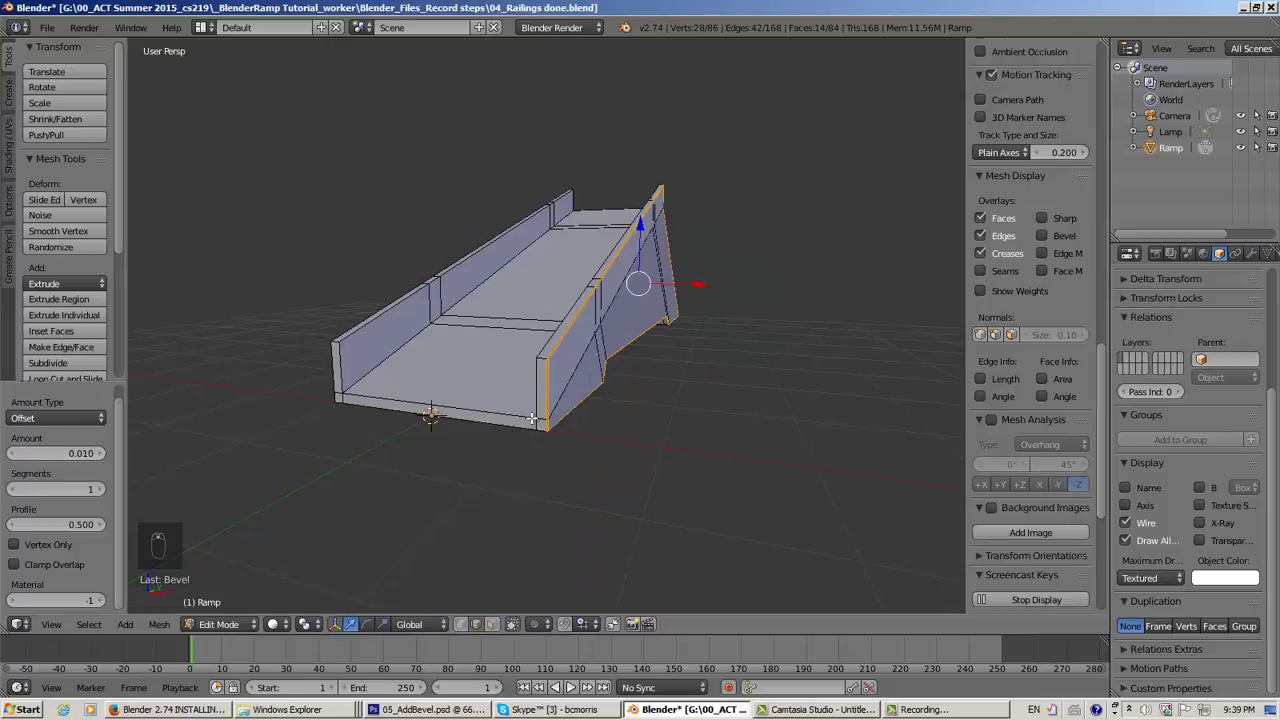
scroll(531, 418, "up", 4)
Return the near side's bevel amount to 0.02 and check the ramp as a whole
left_click(30, 453)
type("0.0")
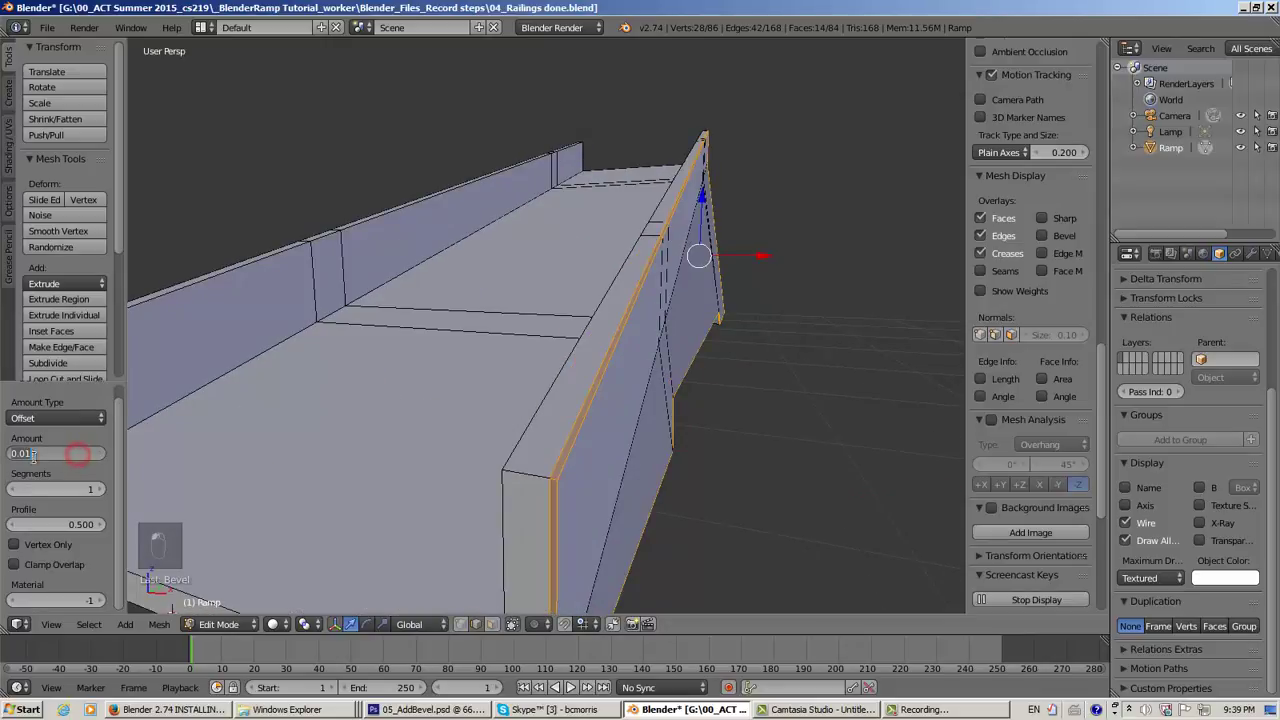
type("1")
key("Return")
scroll(514, 449, "down", 5)
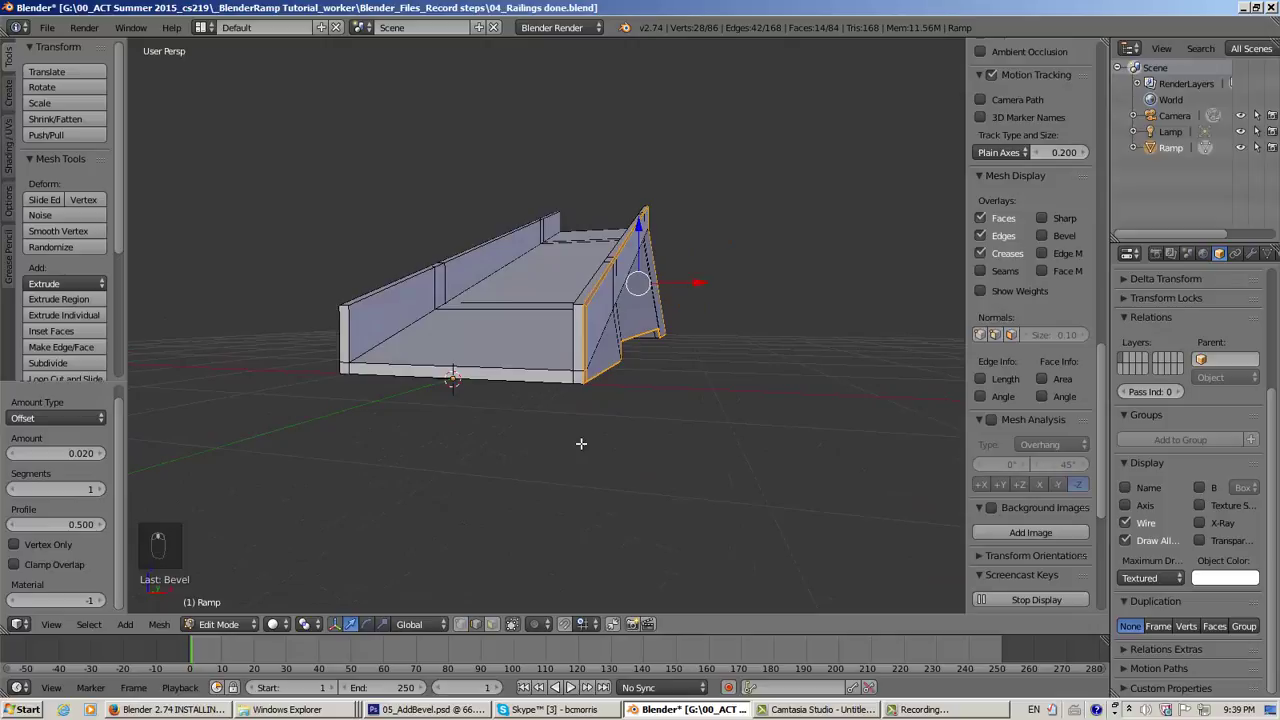
Deselect everything, then select the low end's deck edge and the left railing's adjoining inner vertical and first inner top edges
middle_click_drag(581, 443, 429, 463)
scroll(429, 463, "up", 5)
middle_click_drag(237, 469, 554, 457)
scroll(552, 459, "up", 3)
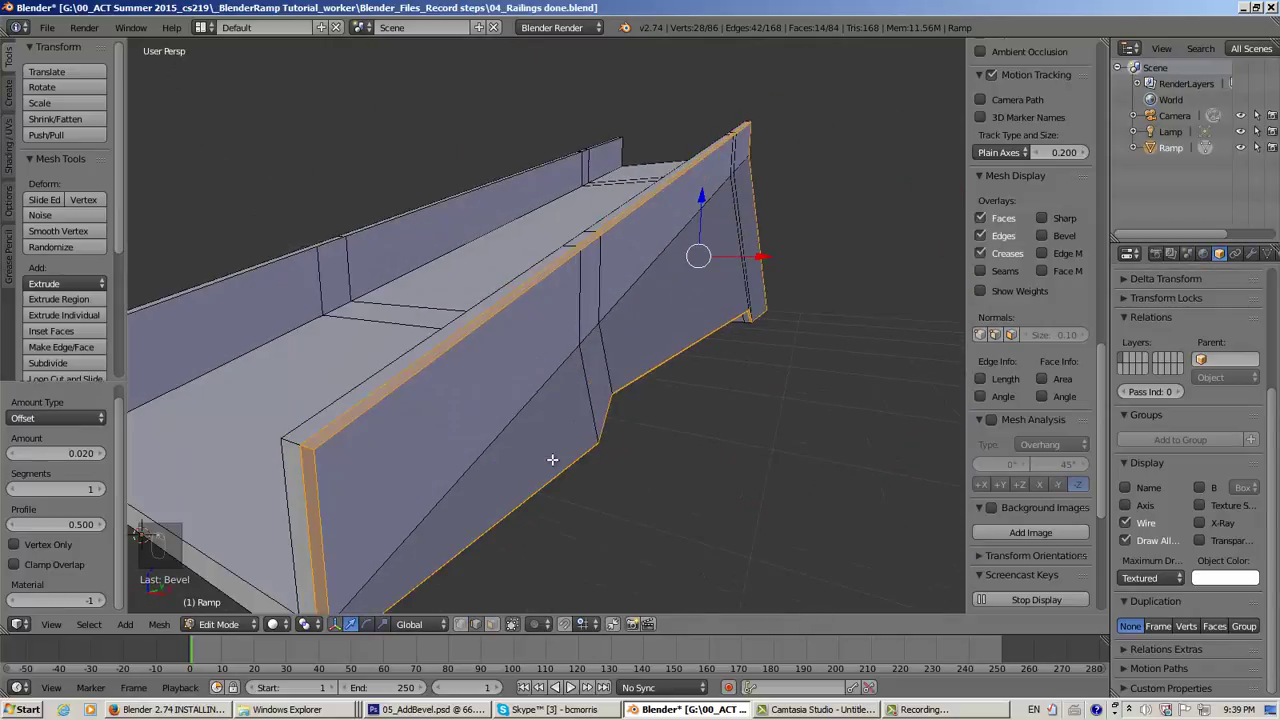
scroll(552, 459, "down", 4)
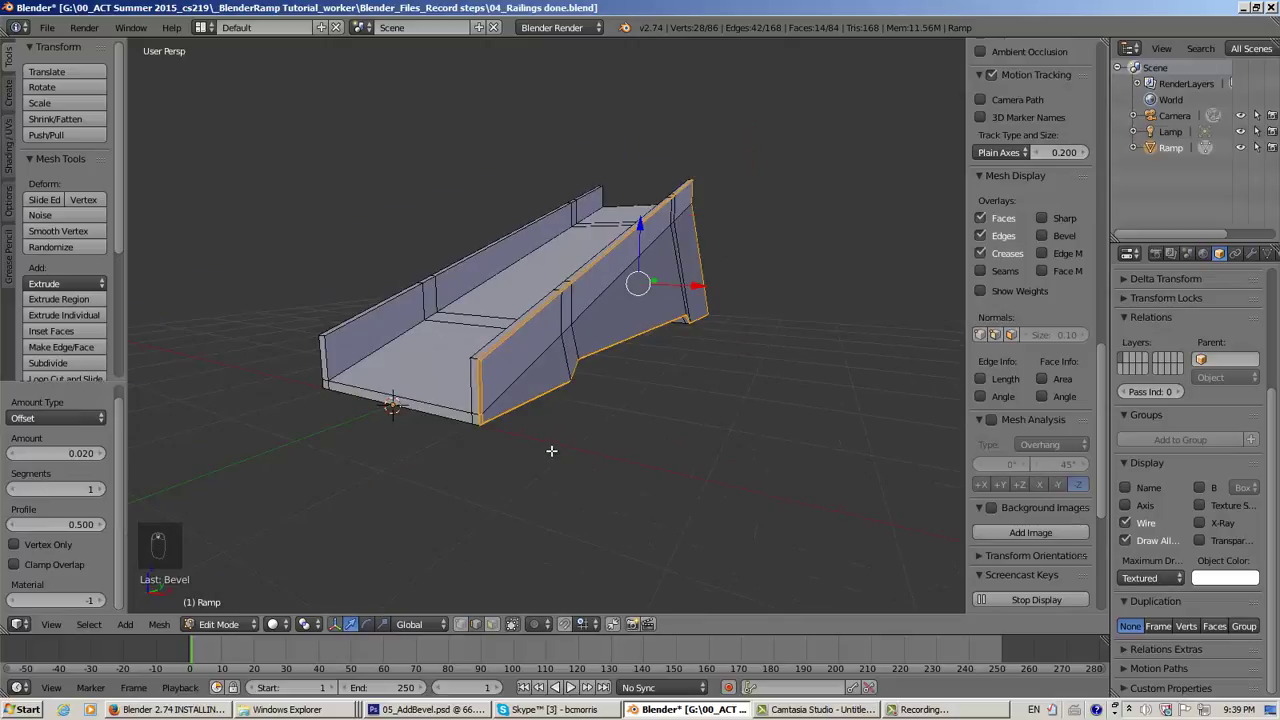
key("a")
middle_click_drag(540, 428, 748, 385)
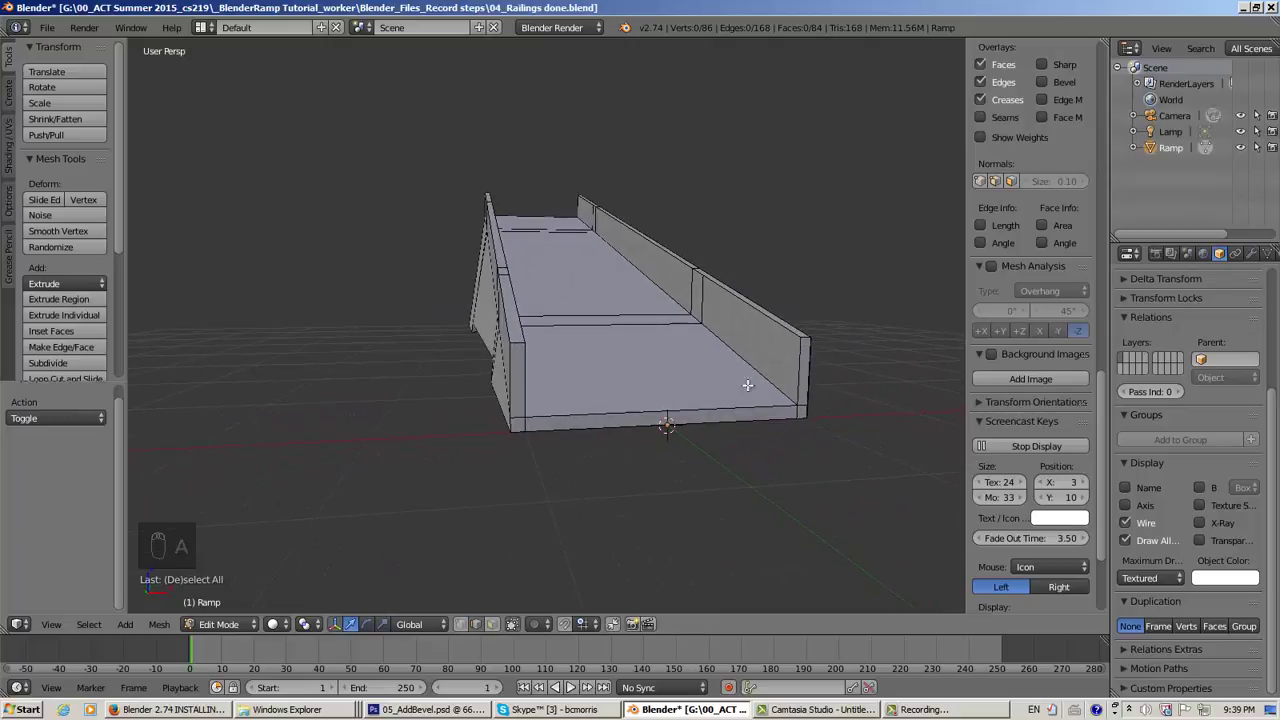
right_click(579, 413)
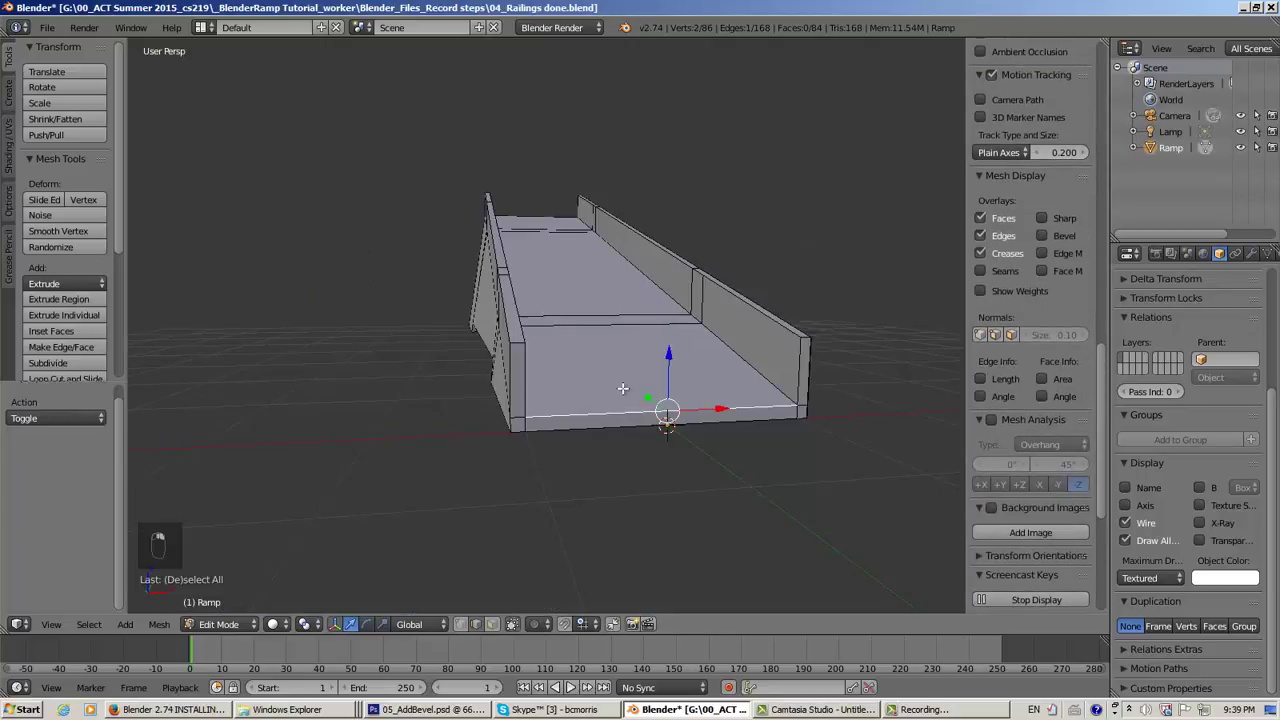
right_click(524, 371, "ctrl")
middle_click_drag(524, 371, 552, 318)
right_click(552, 318, "ctrl")
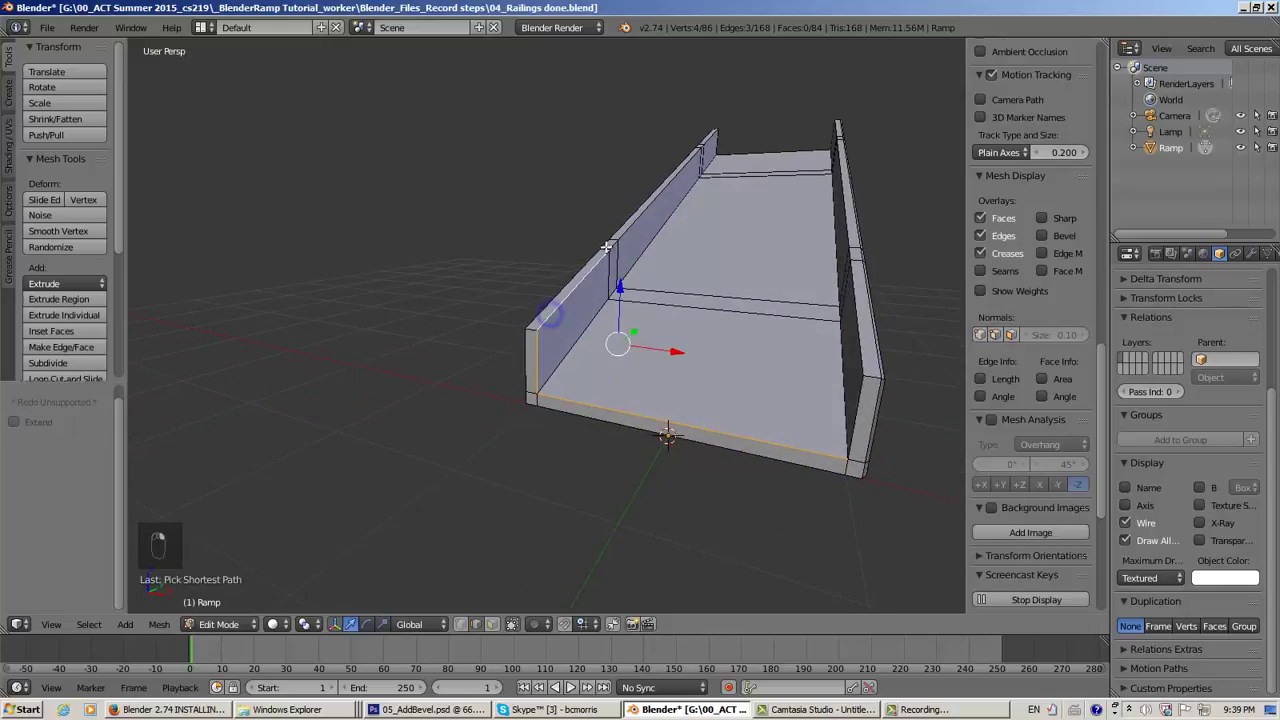
Extend the selection along the left railing's inner top edge through the lower joint and the long middle section
scroll(640, 240, "up", 5)
scroll(640, 240, "down", 5)
key("KP_Decimal")
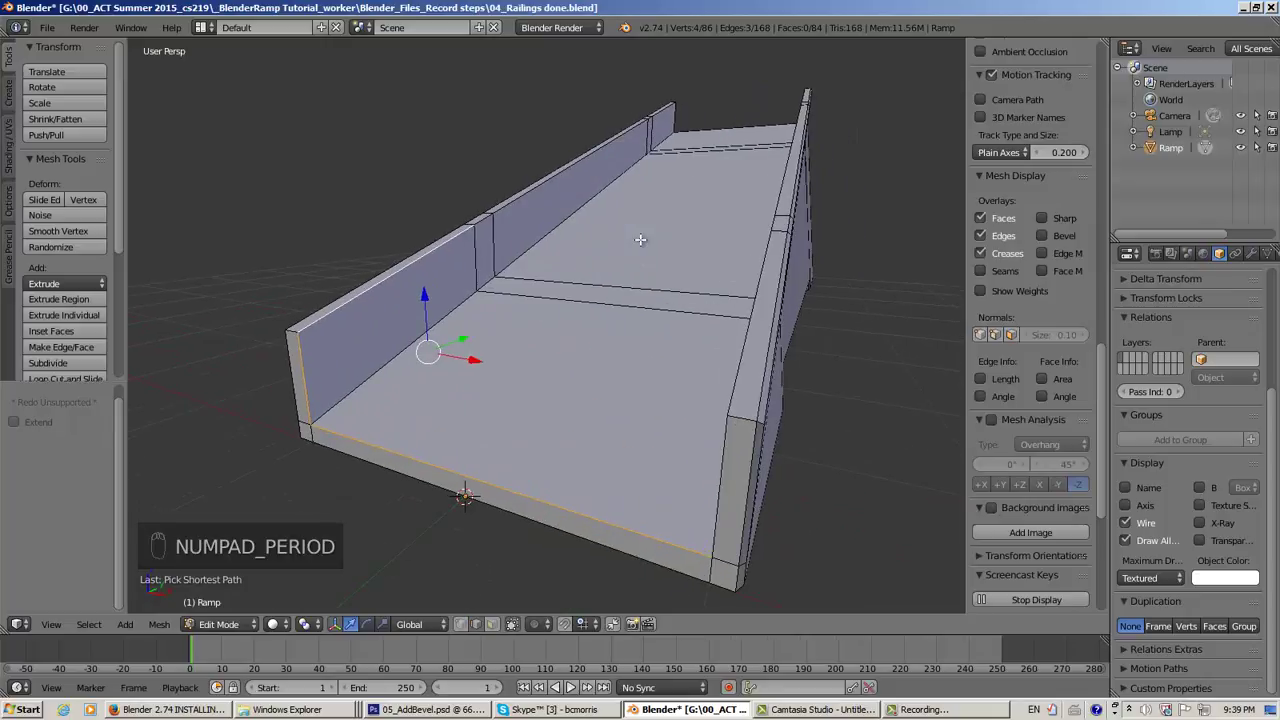
right_click(470, 182, "shift")
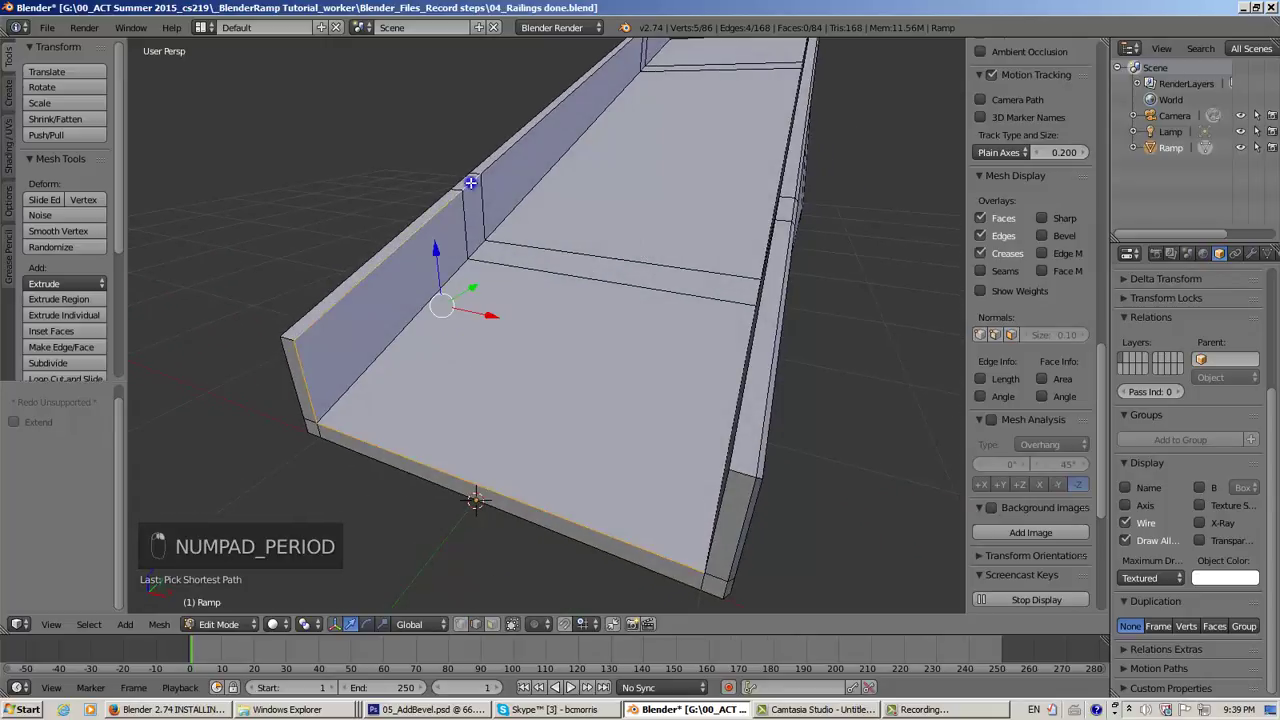
right_click(503, 156, "shift")
middle_click_drag(594, 208, 637, 211)
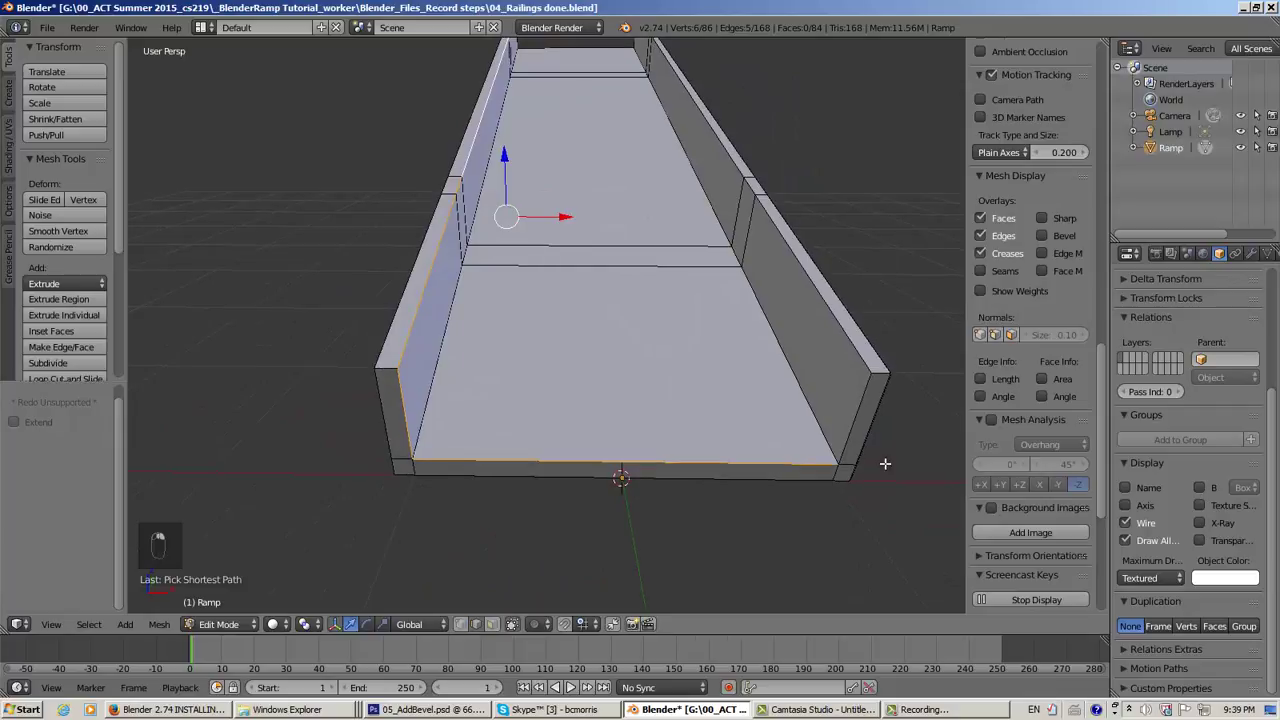
Add the right railing's inner vertical edge at the low end and its inner top edges through the long middle section
right_click(849, 433, "shift")
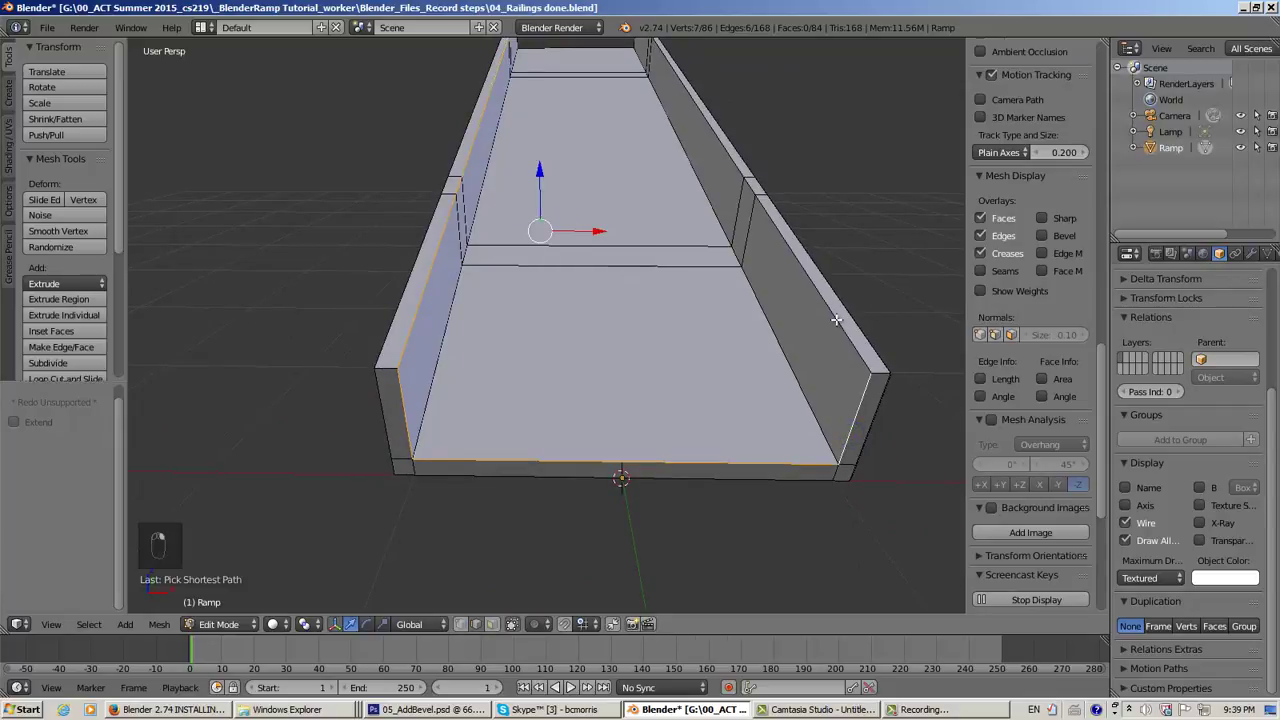
right_click(837, 320, "shift")
right_click(749, 187, "shift")
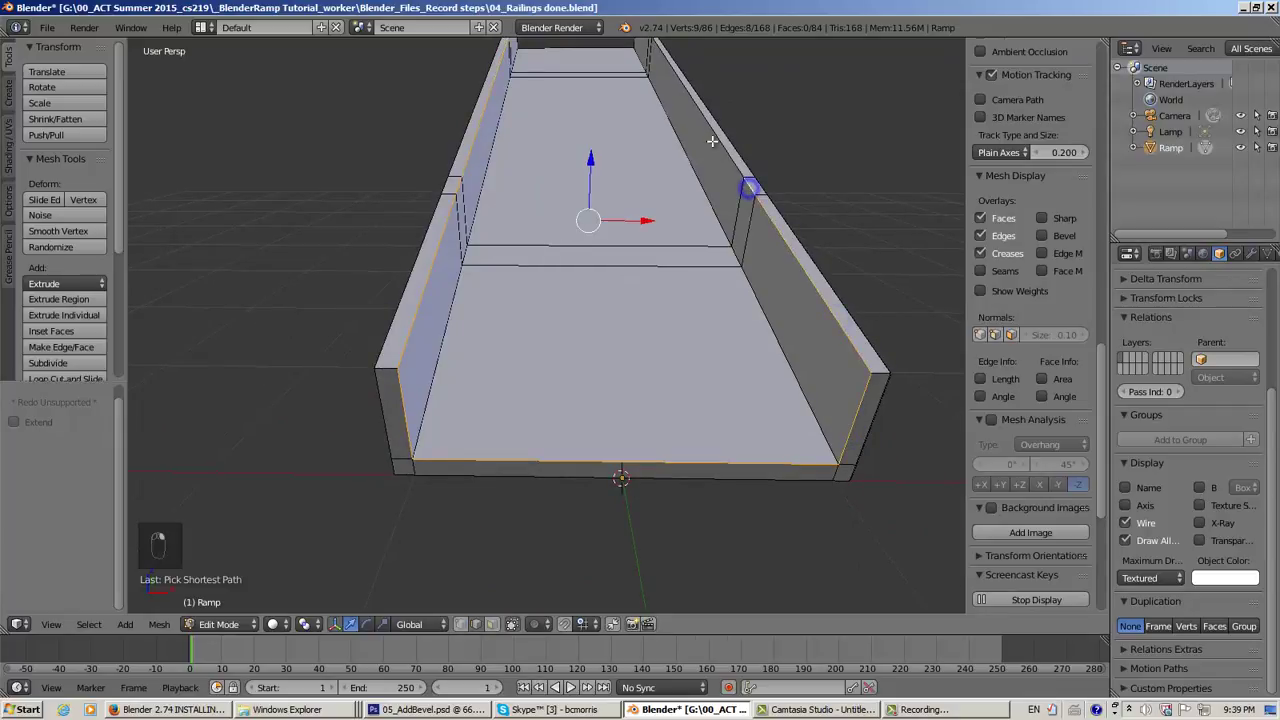
right_click(711, 128, "shift")
Extend the selection by shortest path to the left railing's short inner top edge at the upper joint
scroll(693, 147, "up", 3)
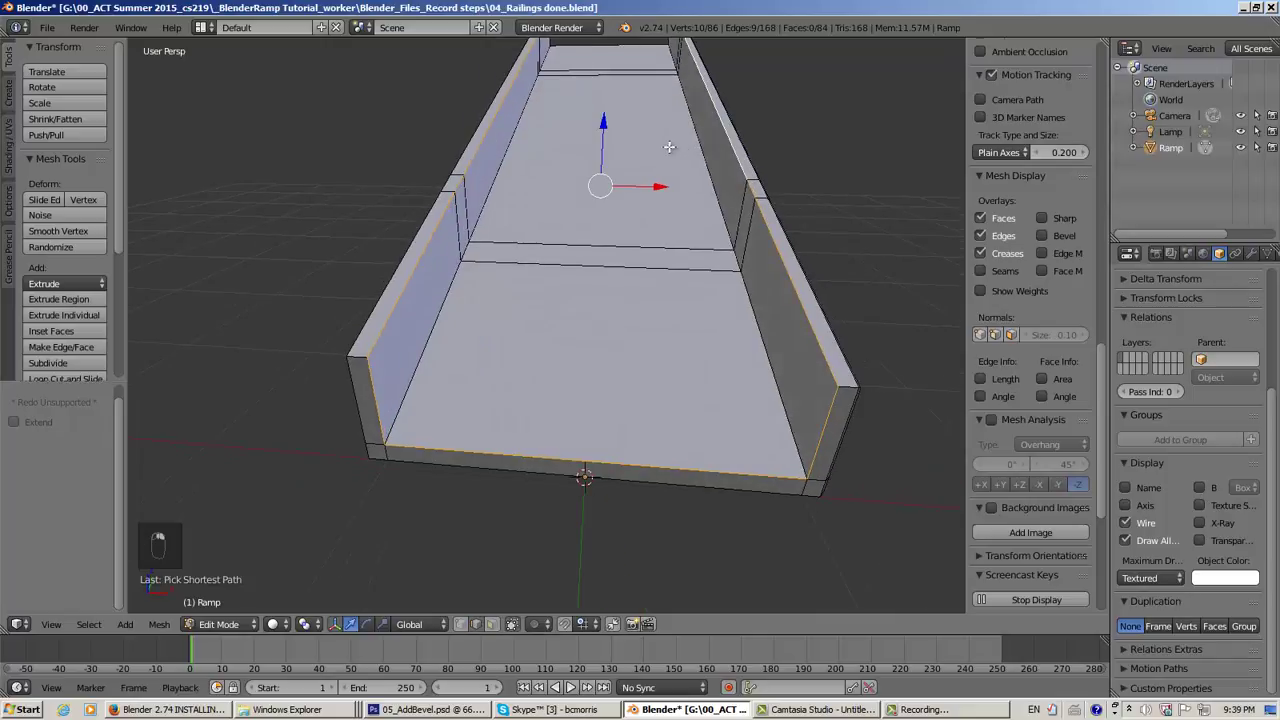
scroll(669, 143, "down", 5)
scroll(650, 163, "up", 3)
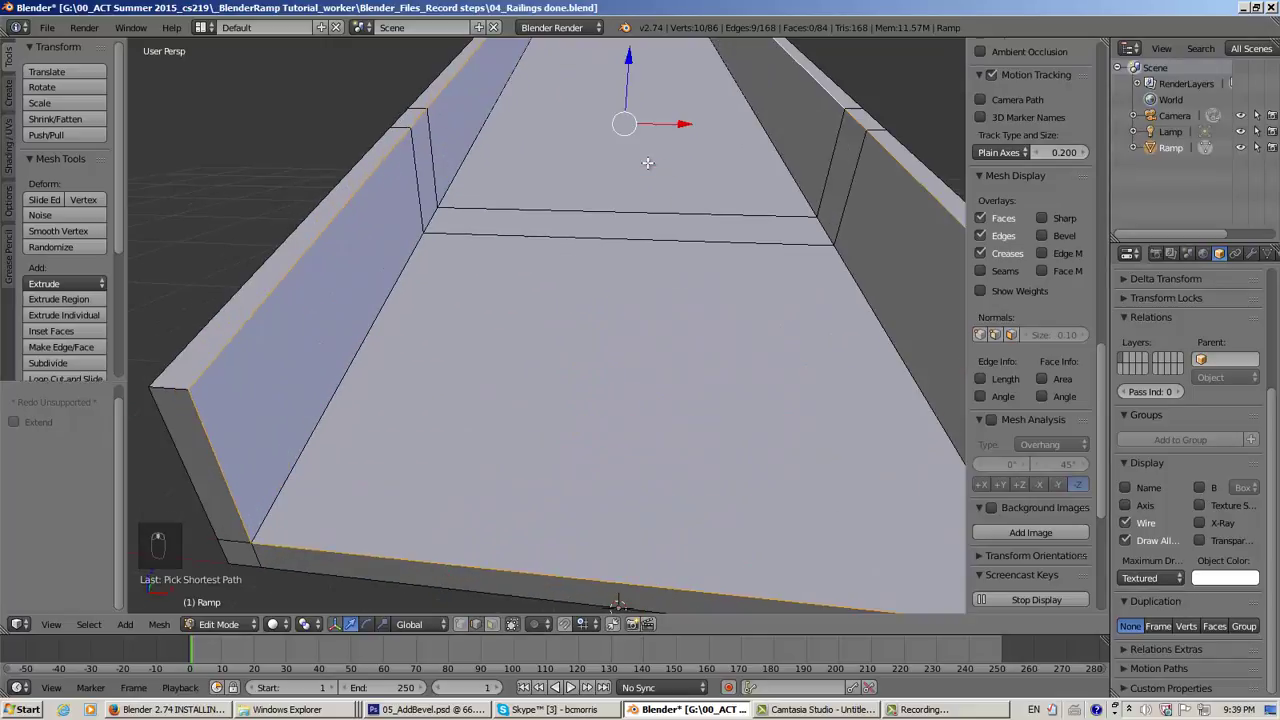
scroll(648, 163, "down", 3)
scroll(646, 164, "up", 2)
middle_click_drag(629, 190, 549, 563, "shift")
scroll(528, 337, "up", 3)
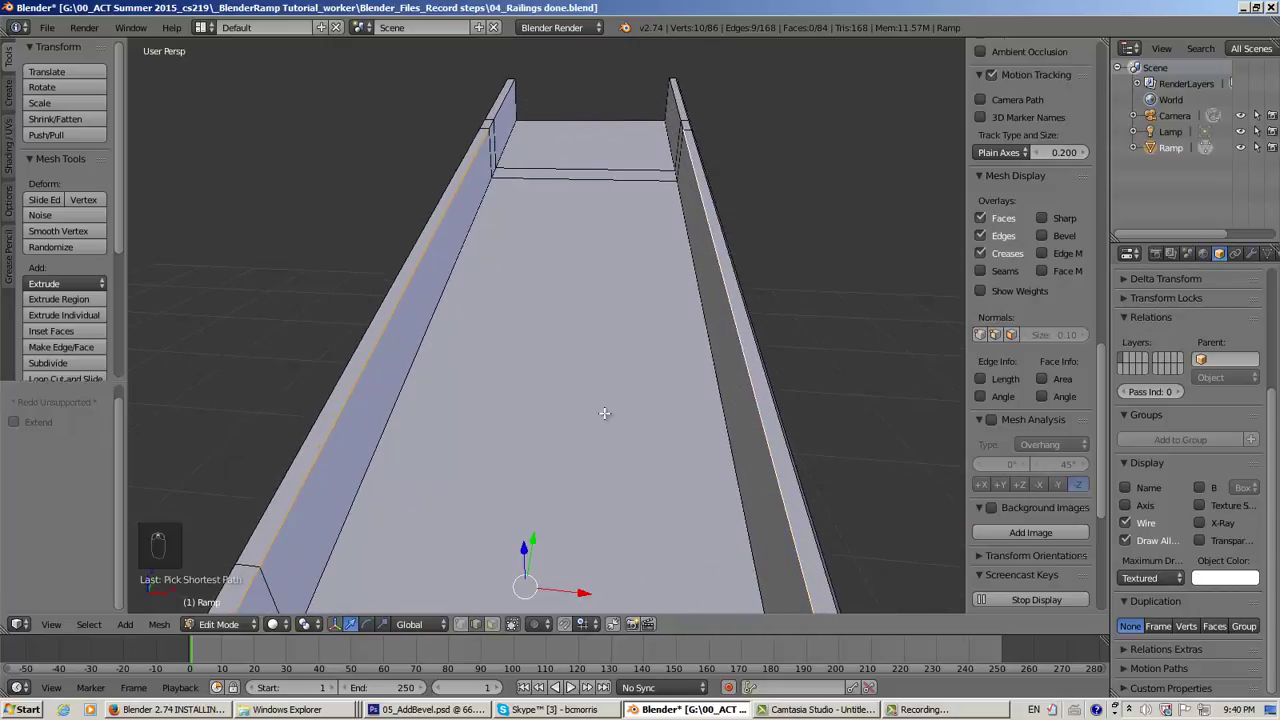
middle_click_drag(576, 120, 663, 152)
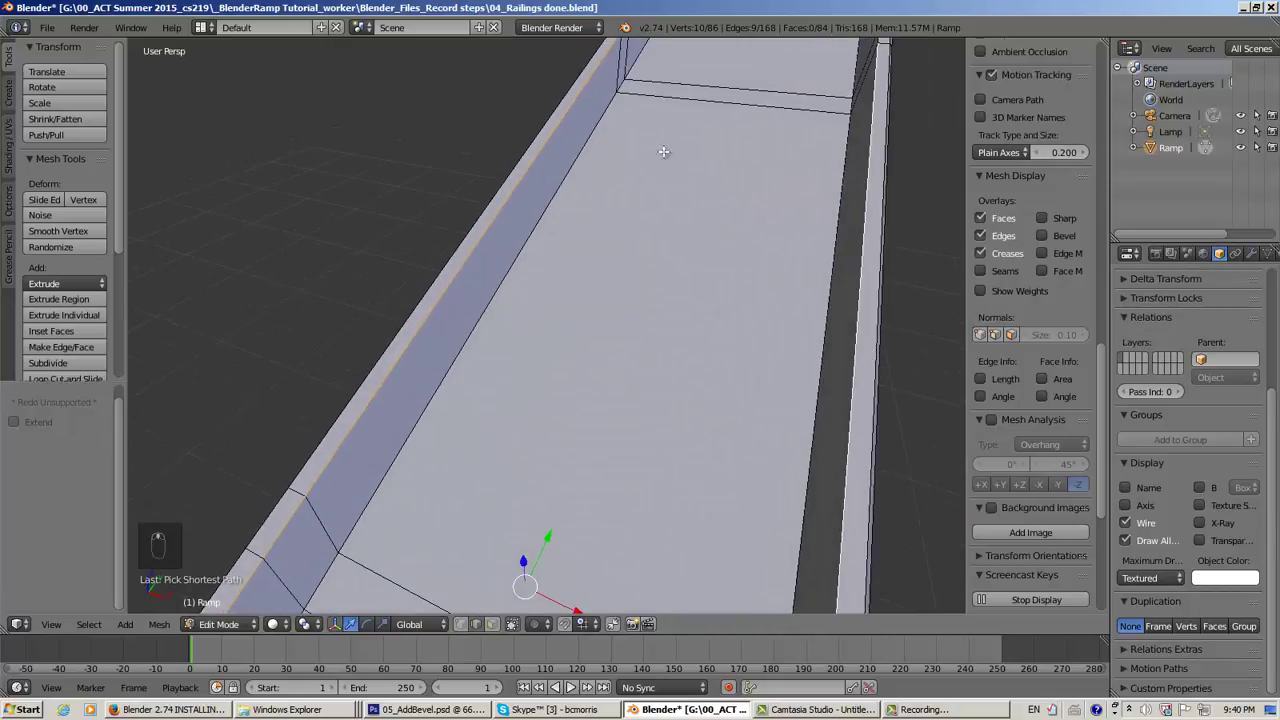
middle_click_drag(741, 123, 580, 323, "shift")
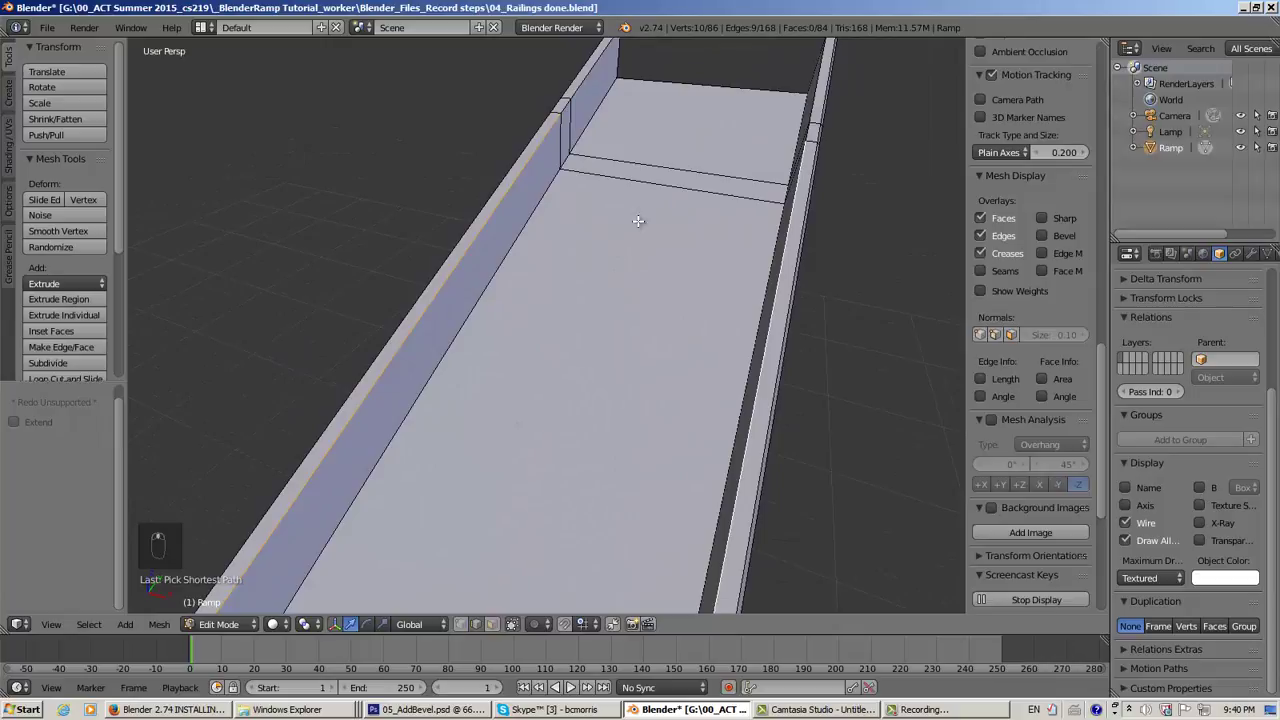
middle_click_drag(638, 221, 498, 418, "shift")
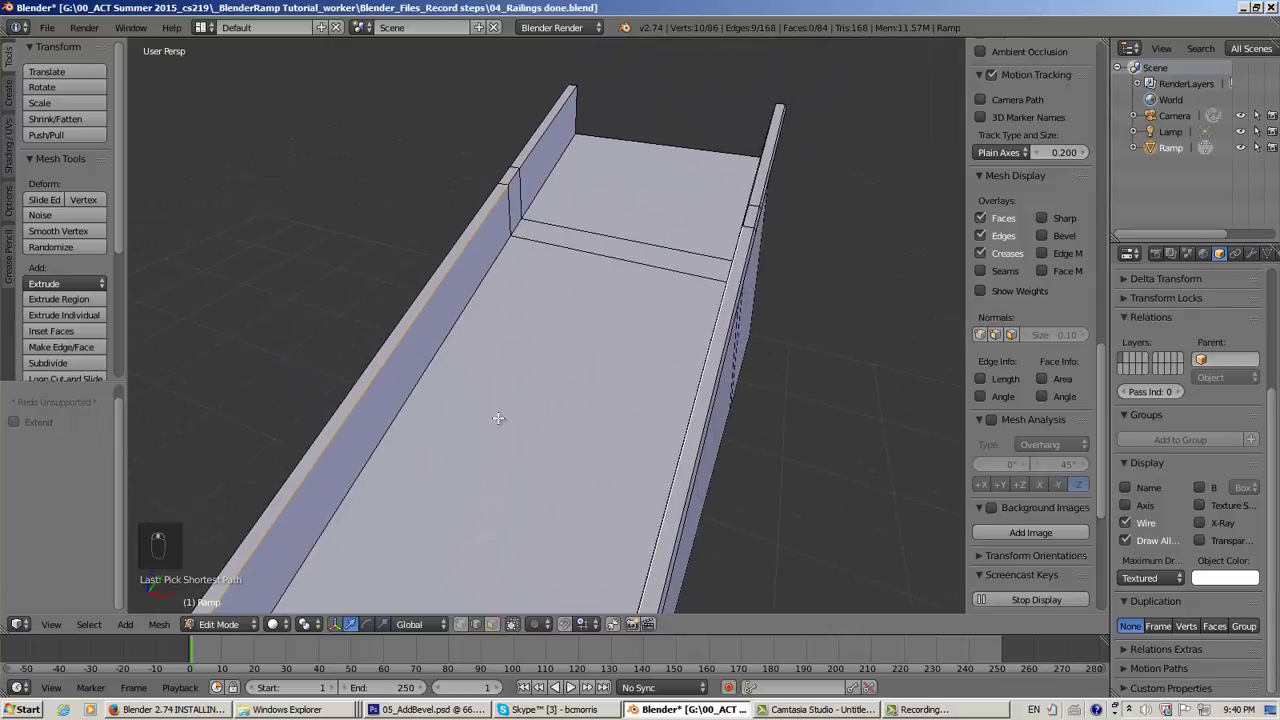
right_click(512, 176, "ctrl")
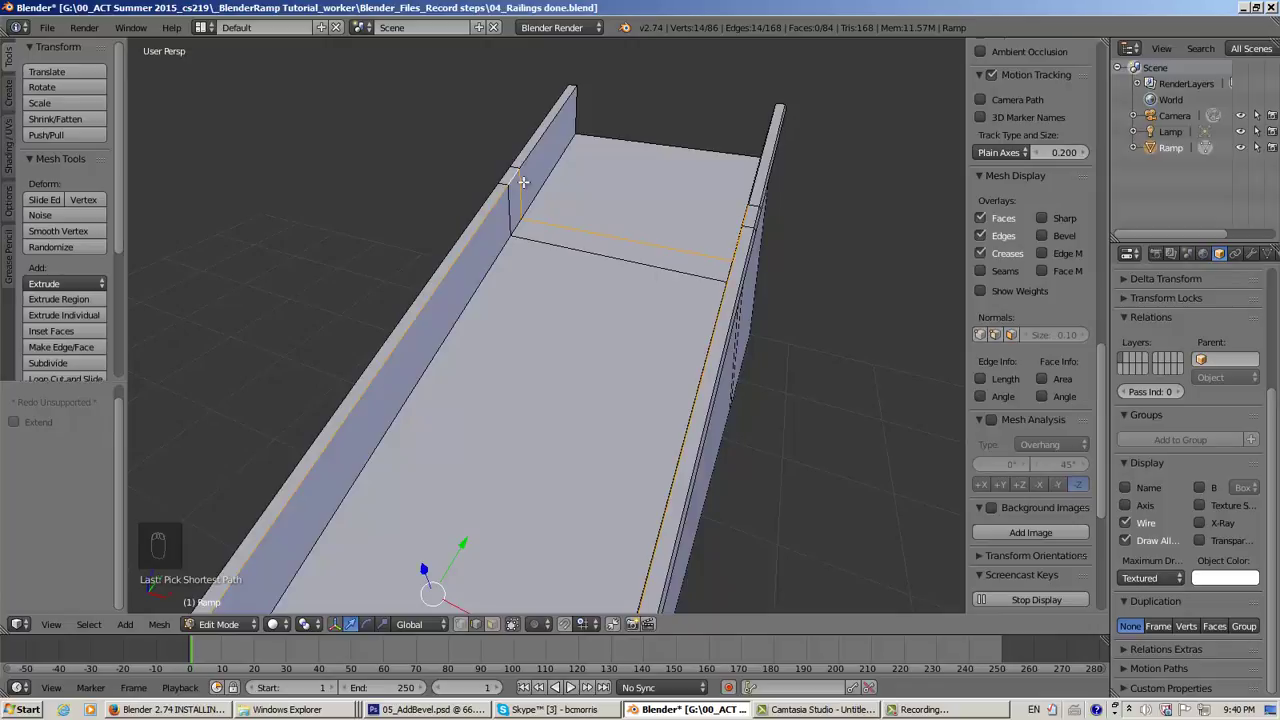
Remove the deck edge across the upper joint and the two inner vertical railing edges there from the selection
right_click(518, 188, "shift")
right_click(568, 229, "shift")
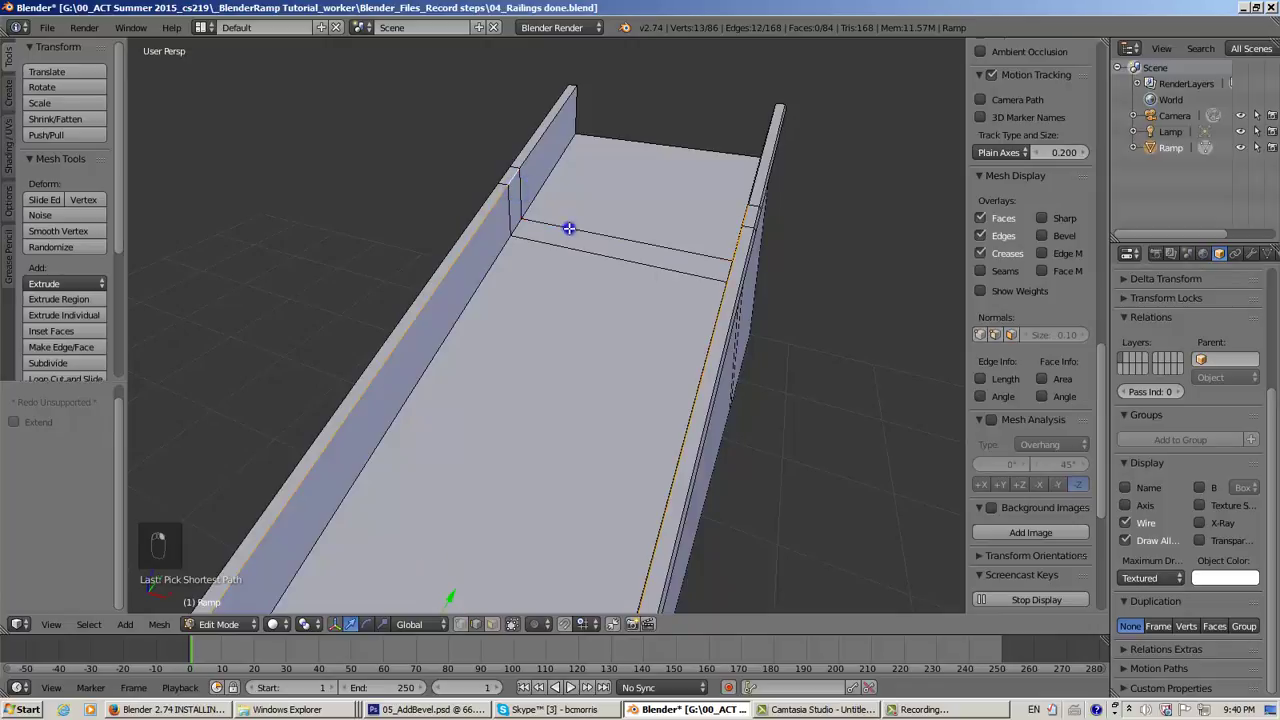
middle_click_drag(598, 284, 738, 272)
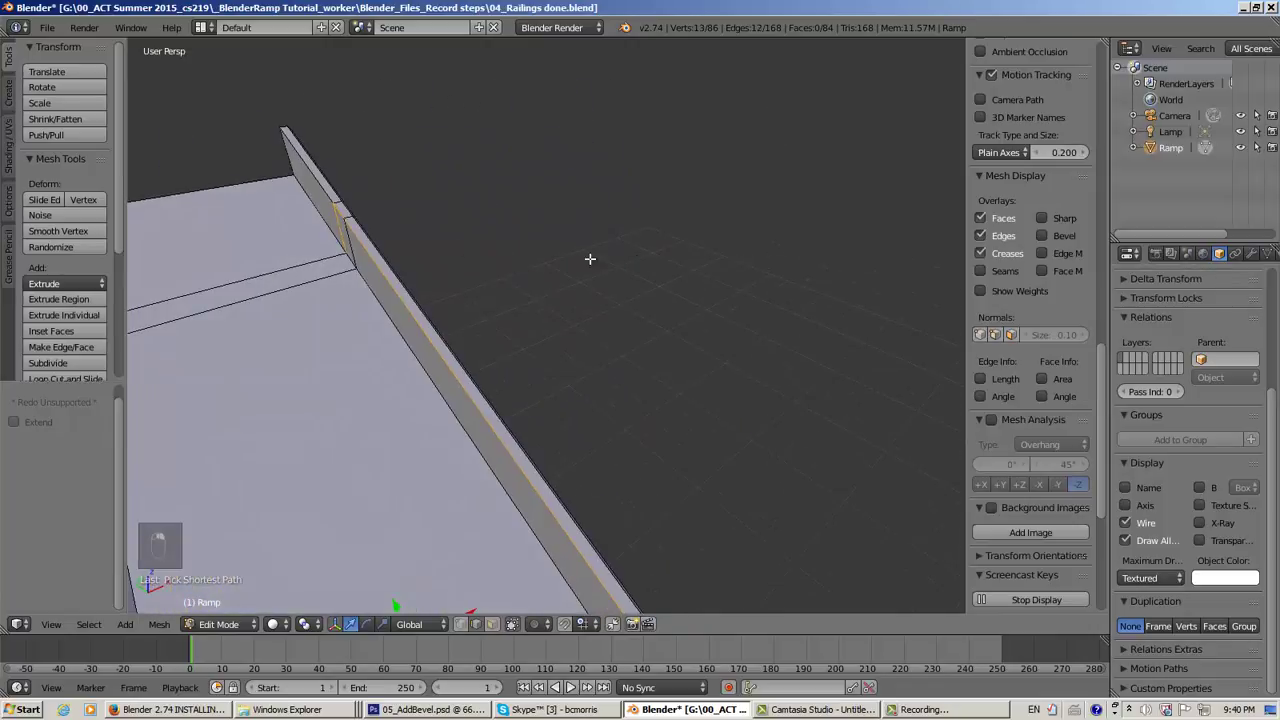
right_click(336, 232, "shift")
right_click(337, 229, "shift")
middle_click_drag(336, 220, 294, 212)
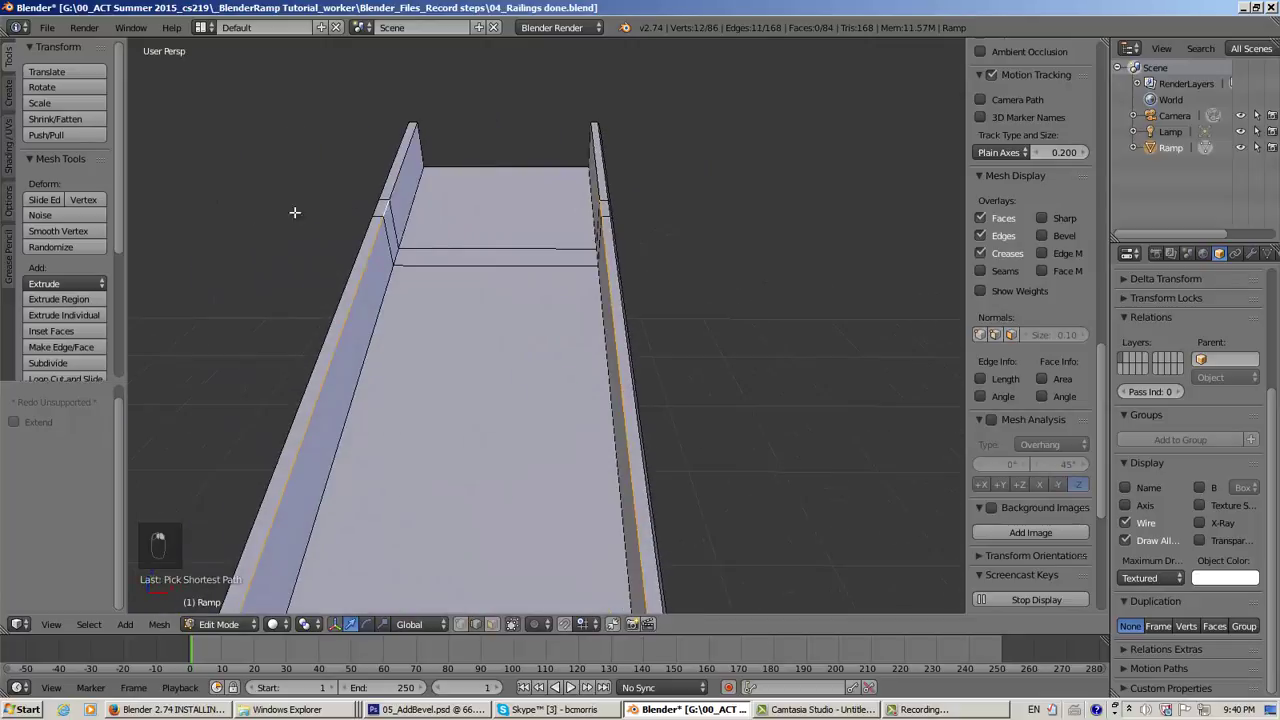
Close the inner edge loop with both railings' last inner top edges plus the high end's inner vertical edges and deck edge
right_click(398, 178, "shift")
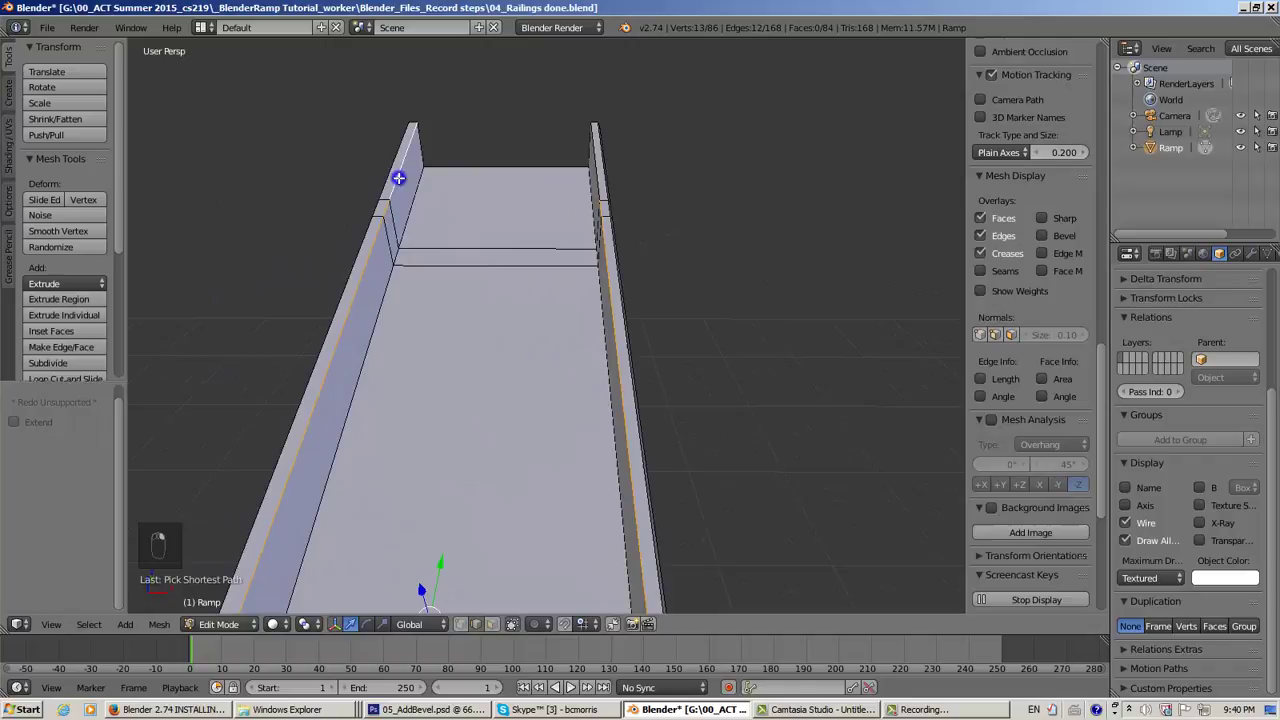
right_click(595, 165, "shift")
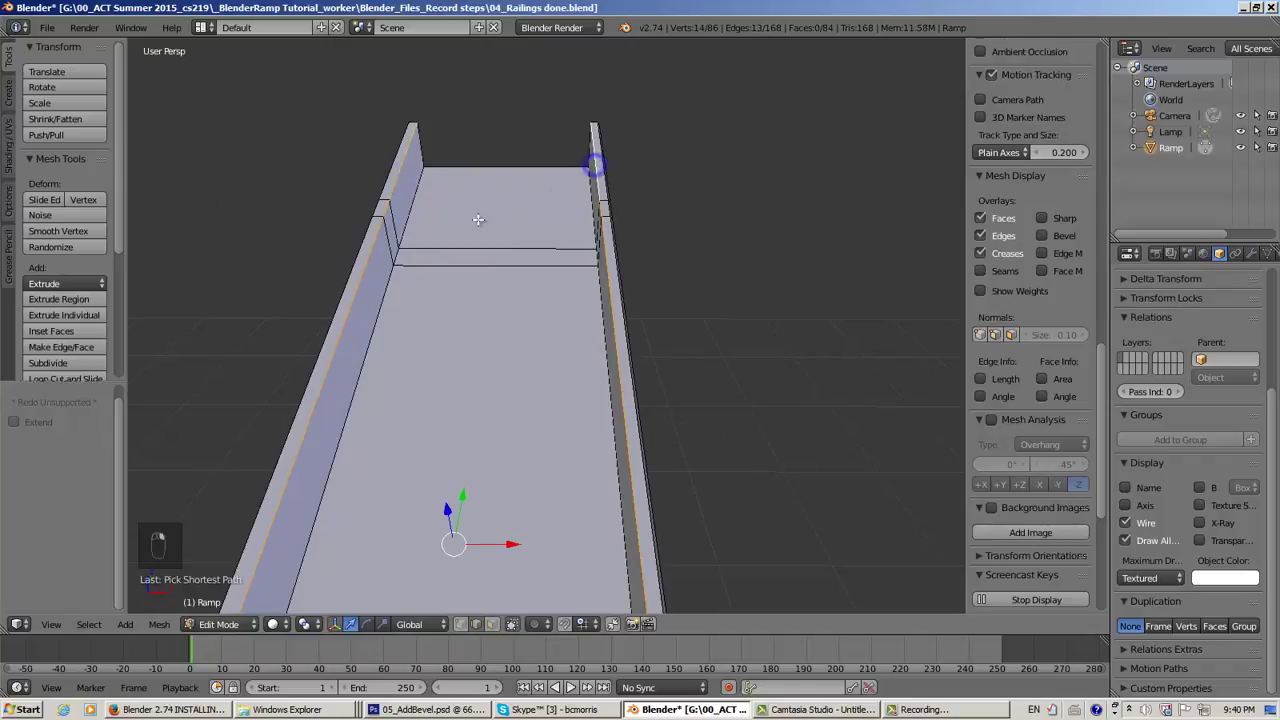
middle_click_drag(477, 214, 659, 332)
scroll(659, 338, "up", 3)
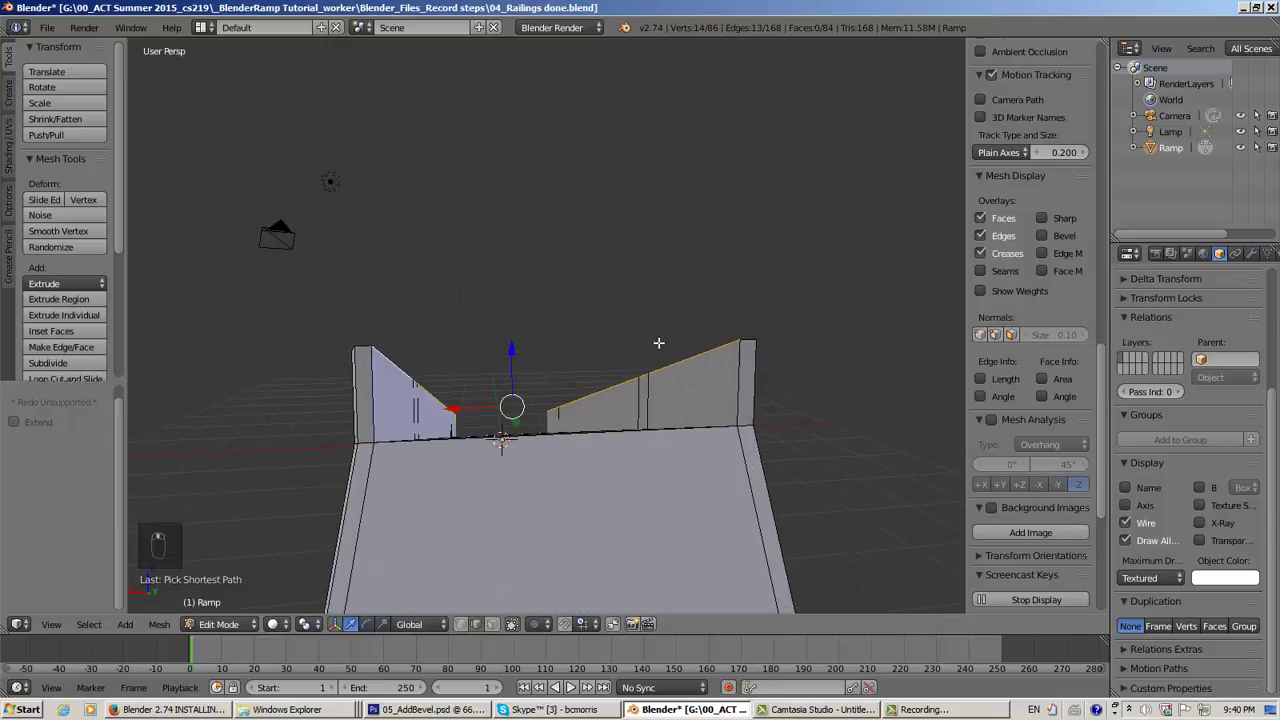
right_click(739, 371, "shift")
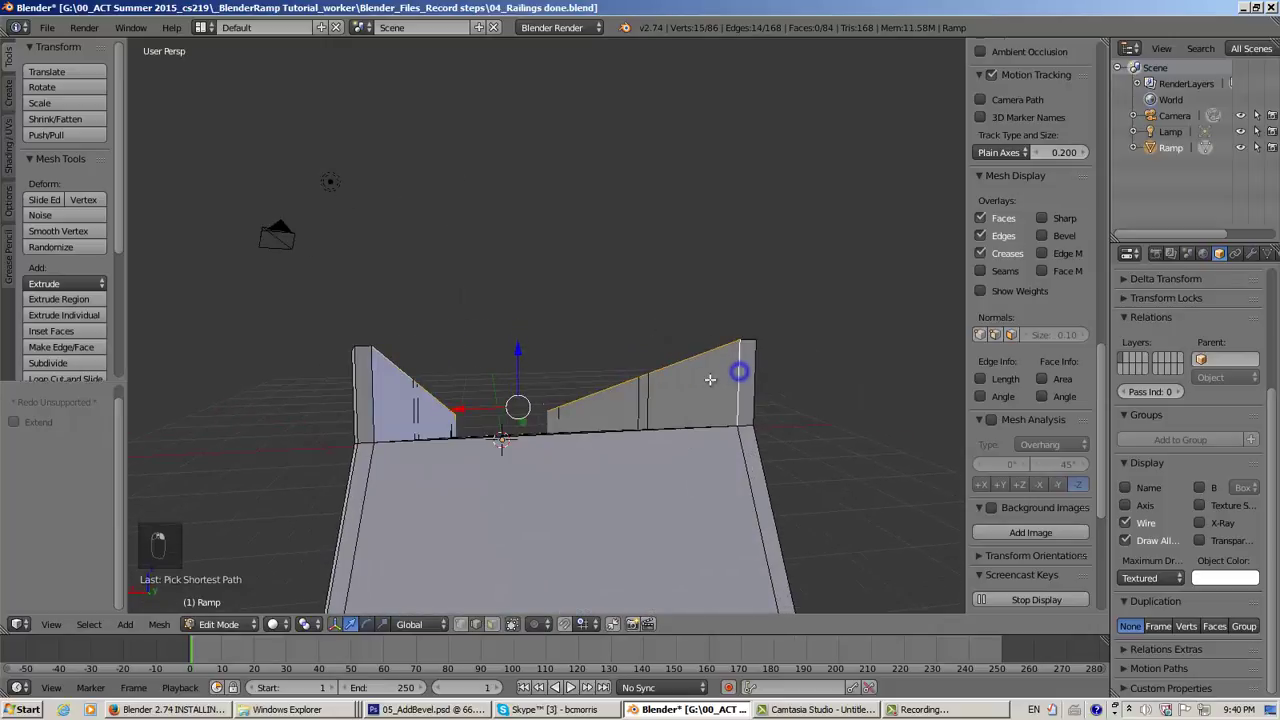
right_click(372, 404, "shift")
middle_click_drag(371, 406, 475, 453)
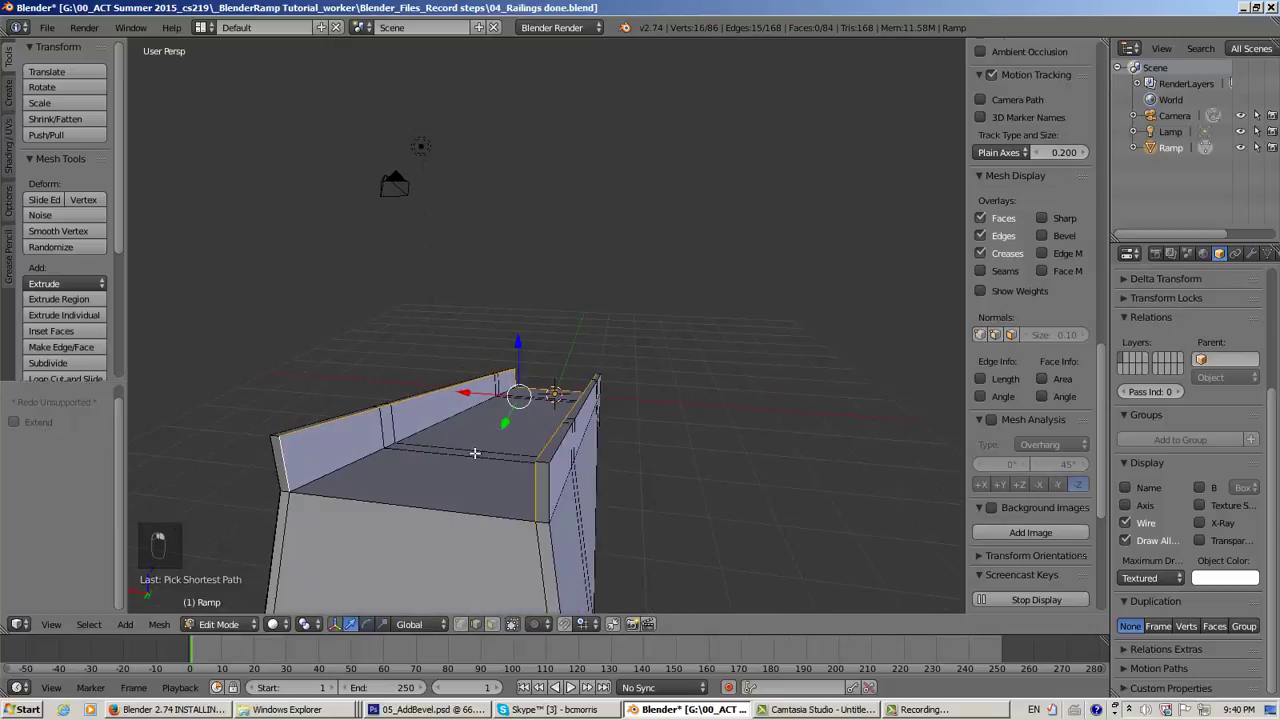
right_click(387, 505, "shift")
Add the left side's outer vertical edges at the low end and its outer bottom edges through the long middle section
middle_click_drag(567, 485, 344, 472)
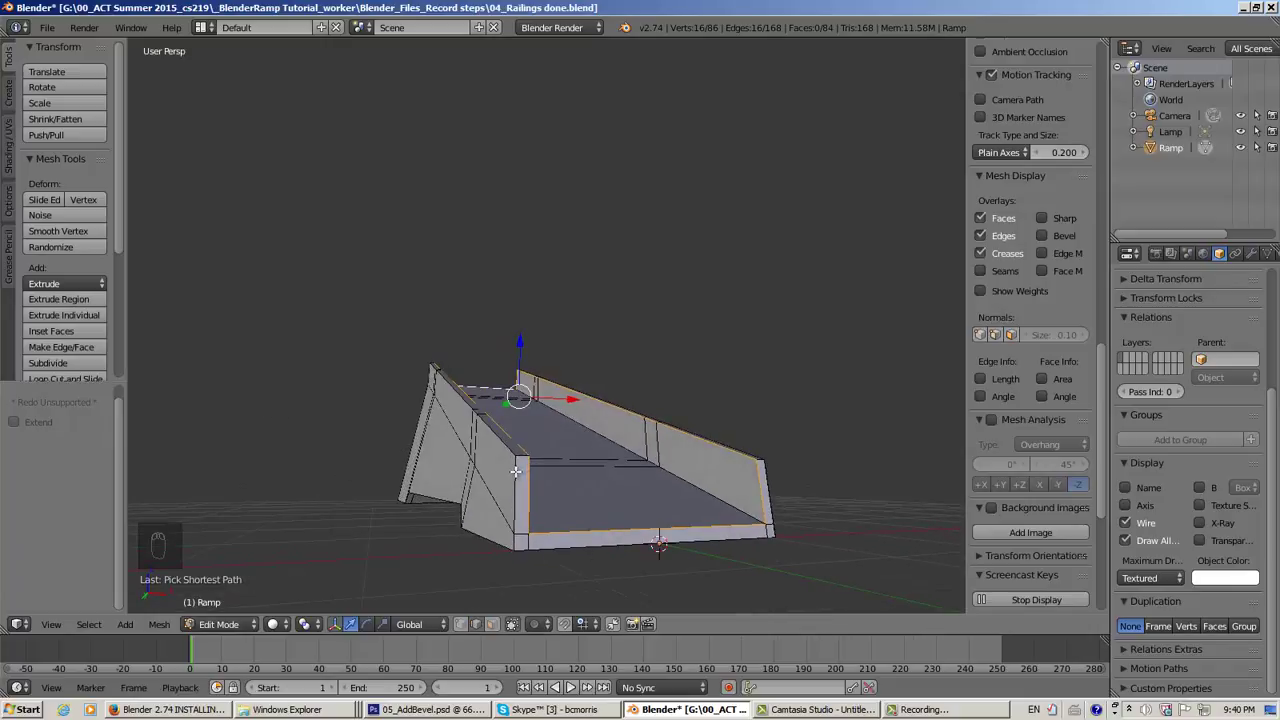
right_click(516, 470, "shift")
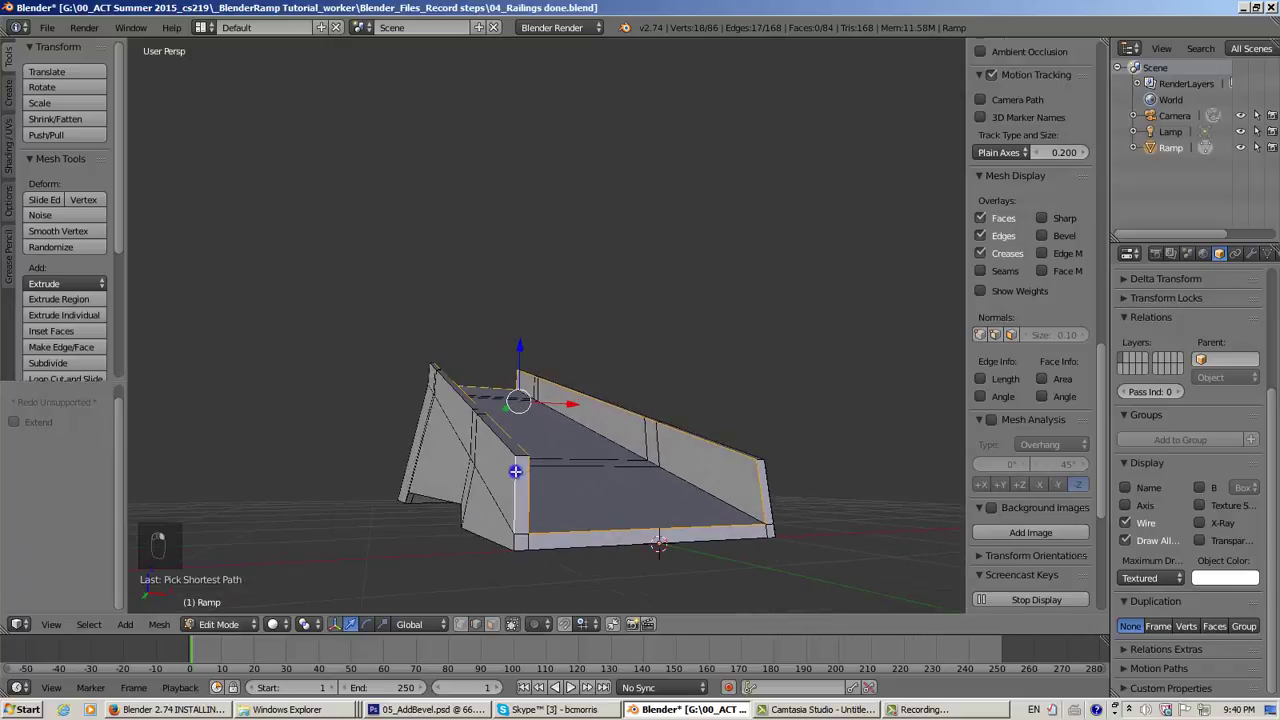
right_click(513, 544, "shift")
middle_click_drag(564, 542, 627, 473)
scroll(574, 529, "up", 2)
right_click(705, 343, "shift")
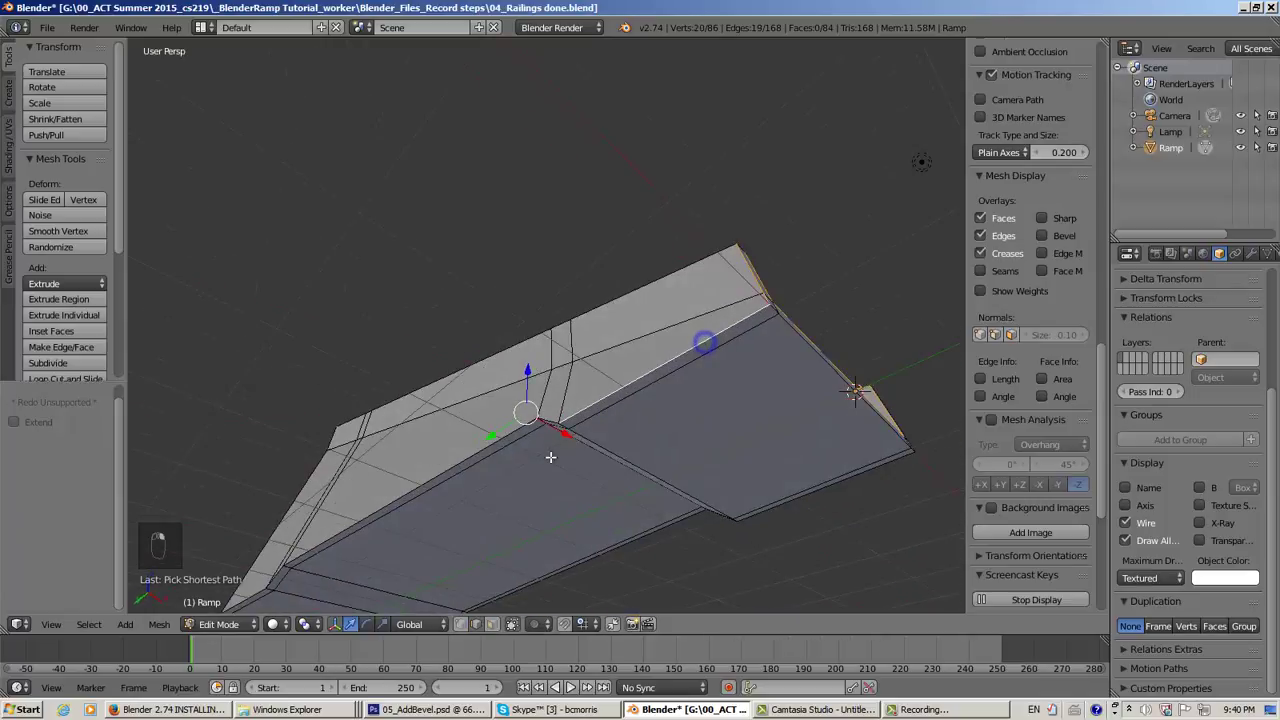
middle_click_drag(706, 346, 701, 494)
right_click(699, 487, "shift")
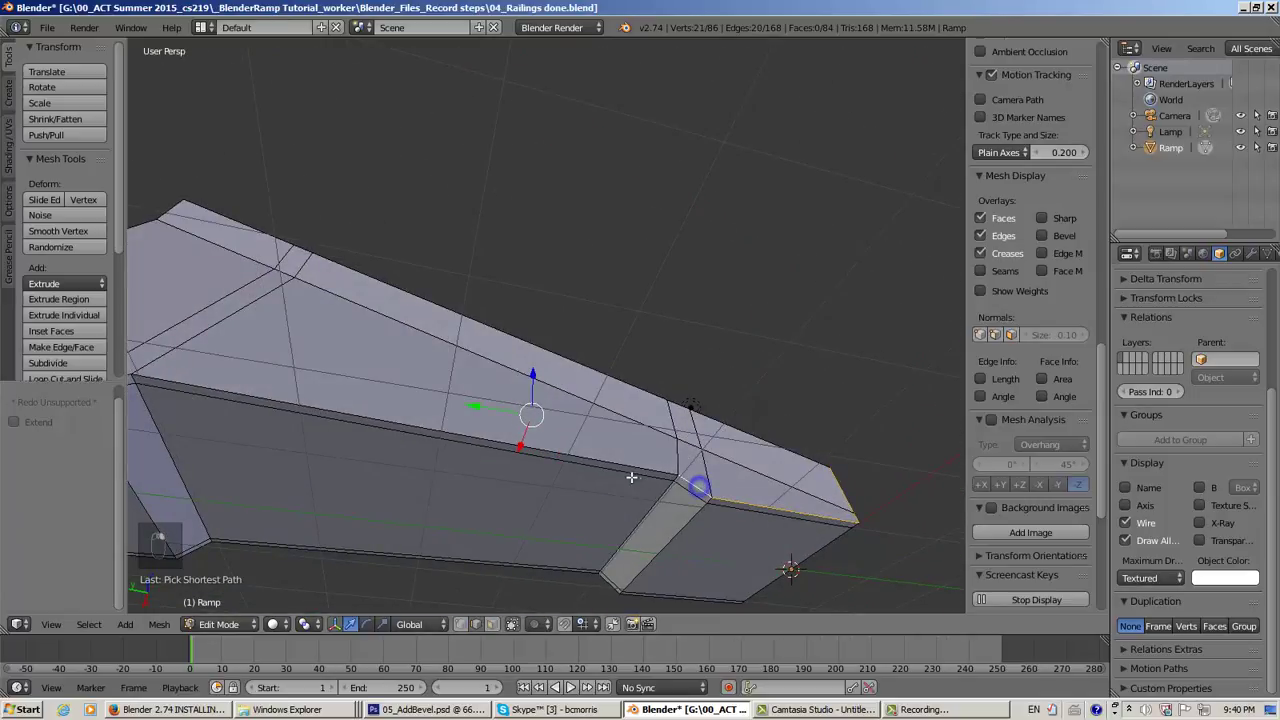
right_click(625, 465, "shift")
Continue the left side's outer selection along the remaining bottom edges and up the outer edges at the high end
middle_click_drag(625, 465, 437, 423)
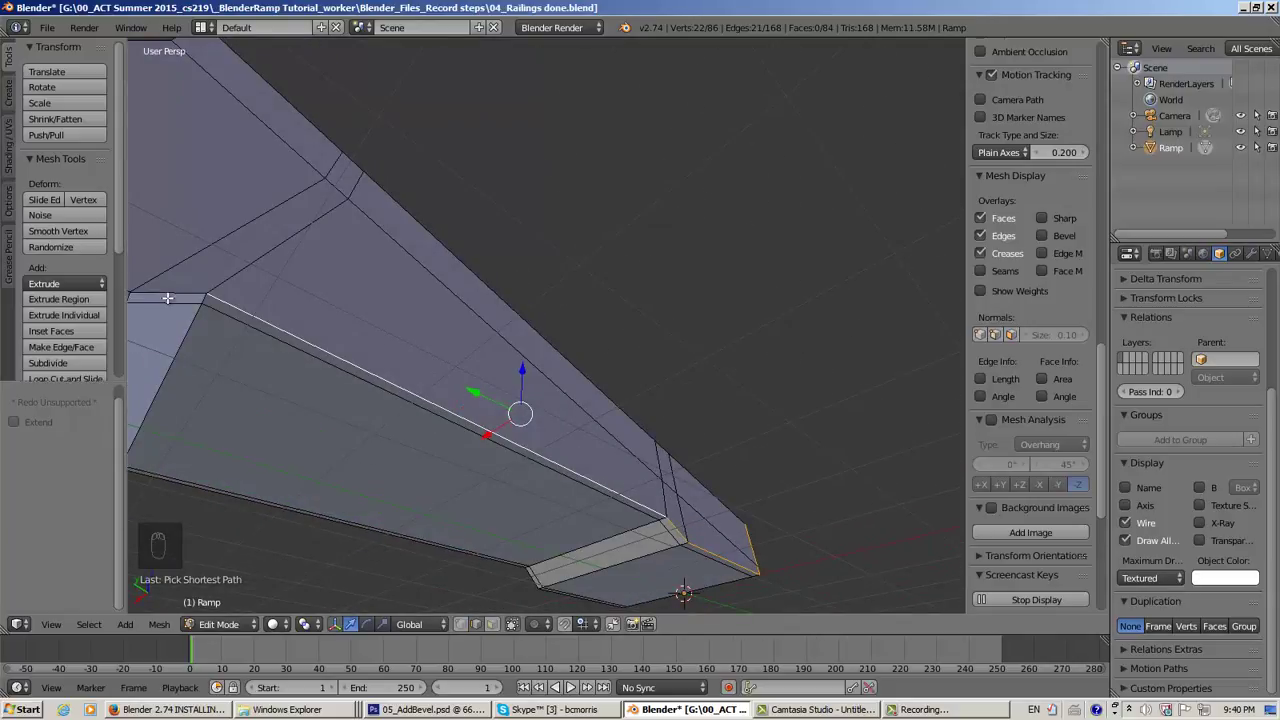
right_click(166, 295, "shift")
middle_click_drag(166, 295, 247, 296)
right_click(311, 268, "shift")
middle_click_drag(380, 266, 353, 436)
right_click(440, 308, "shift")
right_click(349, 429, "shift")
Close the left side's outer loop by adding the railing's outer top edges from the high end to the low end
right_click(377, 386, "shift")
right_click(350, 374, "shift")
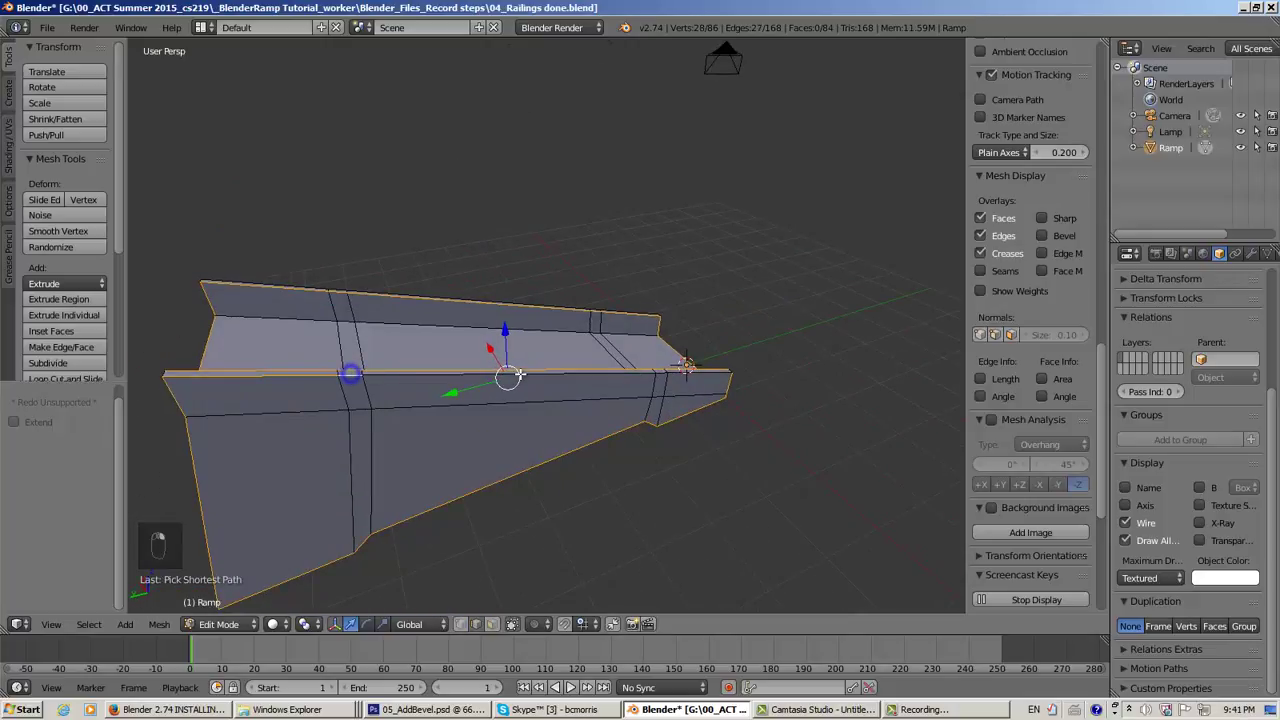
right_click(533, 374, "shift")
middle_click_drag(533, 374, 597, 423)
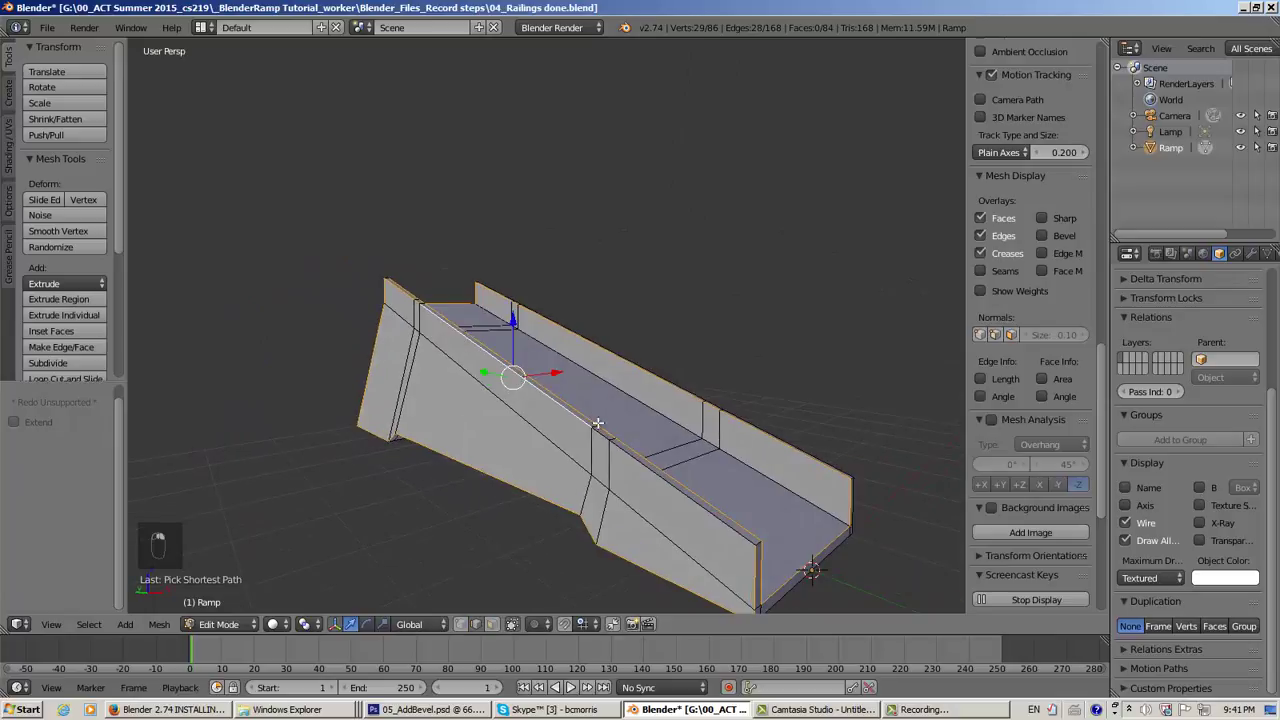
right_click(661, 480, "shift")
mouse_move(661, 480)
middle_mouse_down()
mouse_move(619, 474)
mouse_move(640, 474)
middle_mouse_up()
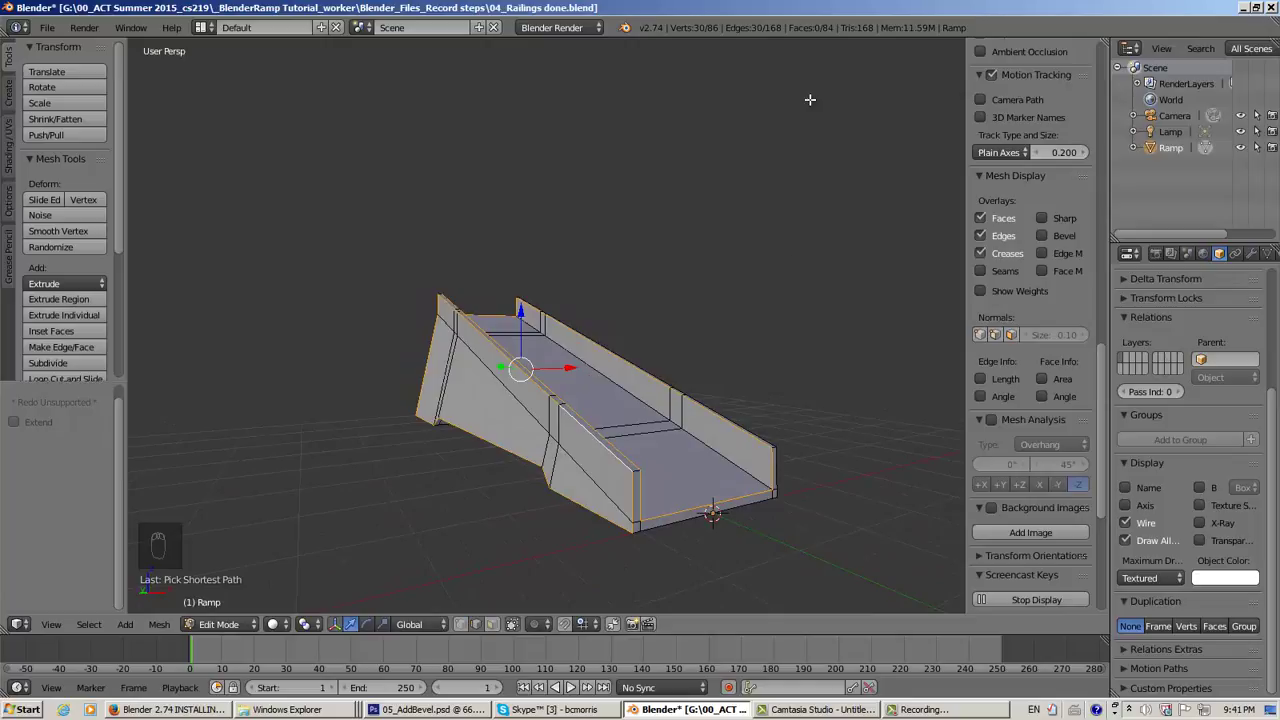
Bevel the selected border edges with an offset of 0.02 and one segment, and deselect everything
scroll(638, 213, "up", 2)
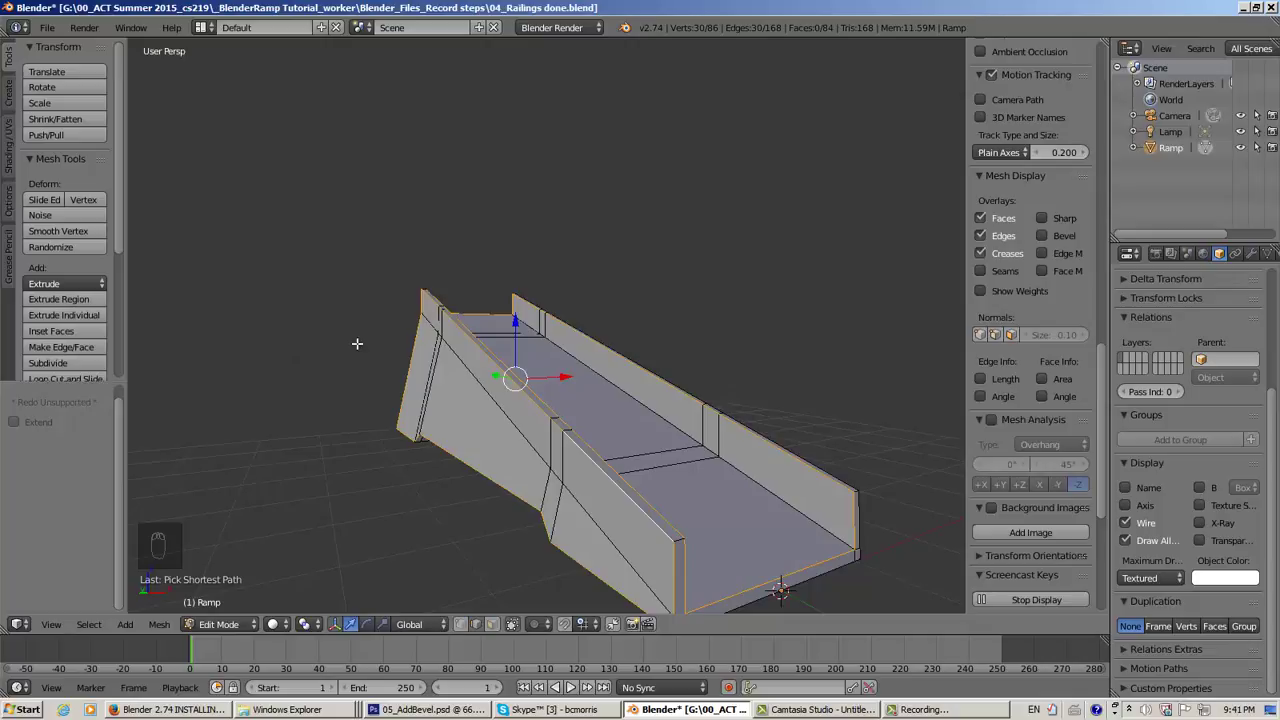
key("ctrl+b")
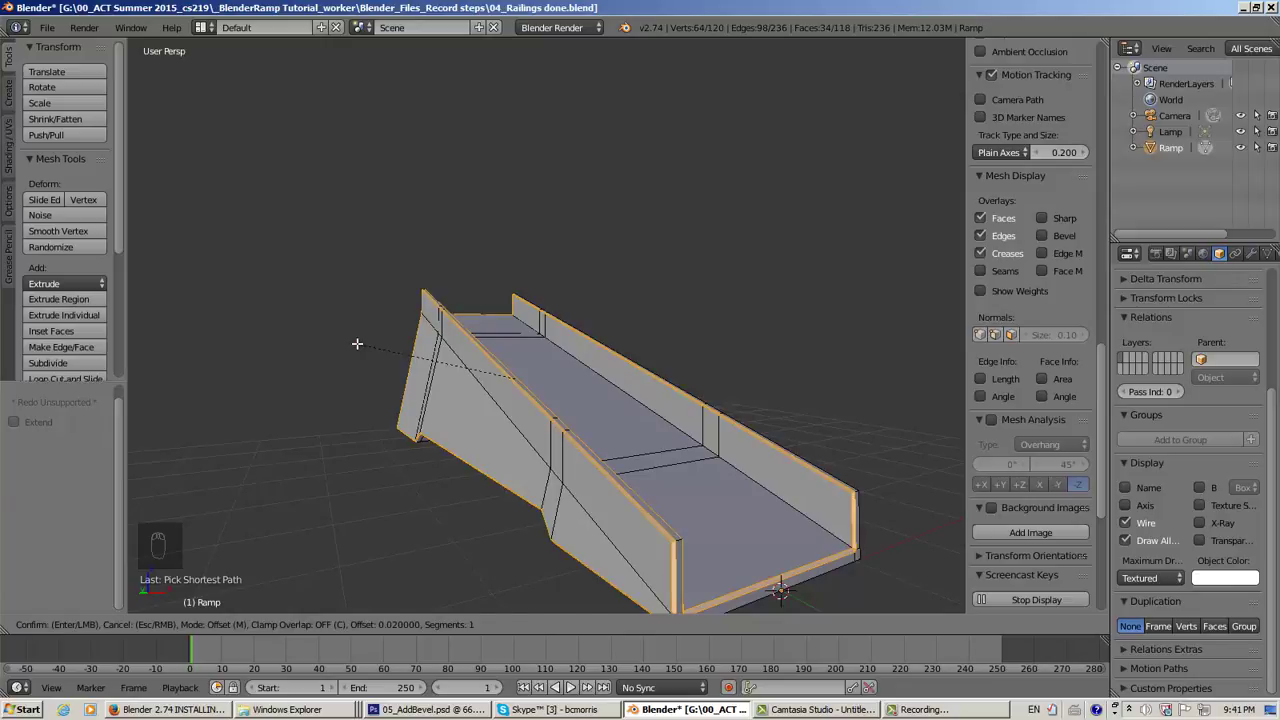
left_click(357, 344)
middle_click_drag(171, 457, 655, 418)
scroll(411, 451, "up", 1)
key("a")
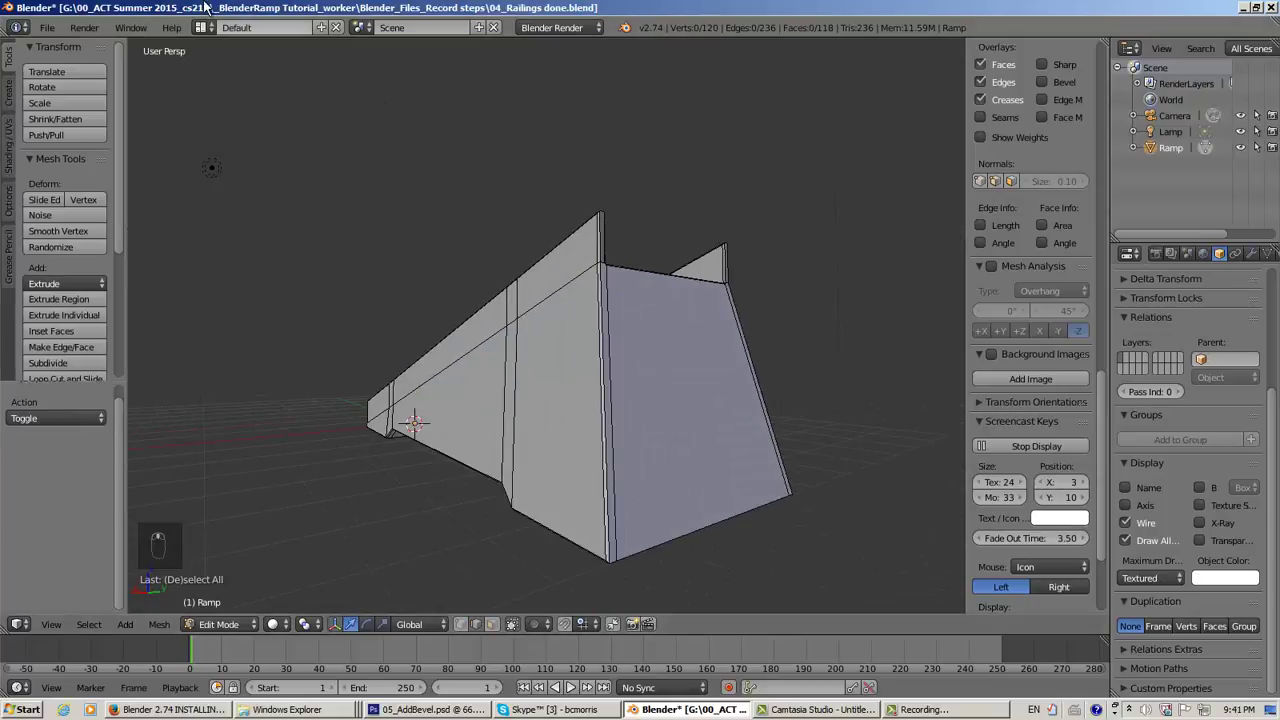
Save the scene as a new file named 05_Bevel done.blend in the Blender_Files_Record steps folder
left_click(47, 27)
left_click(74, 166)
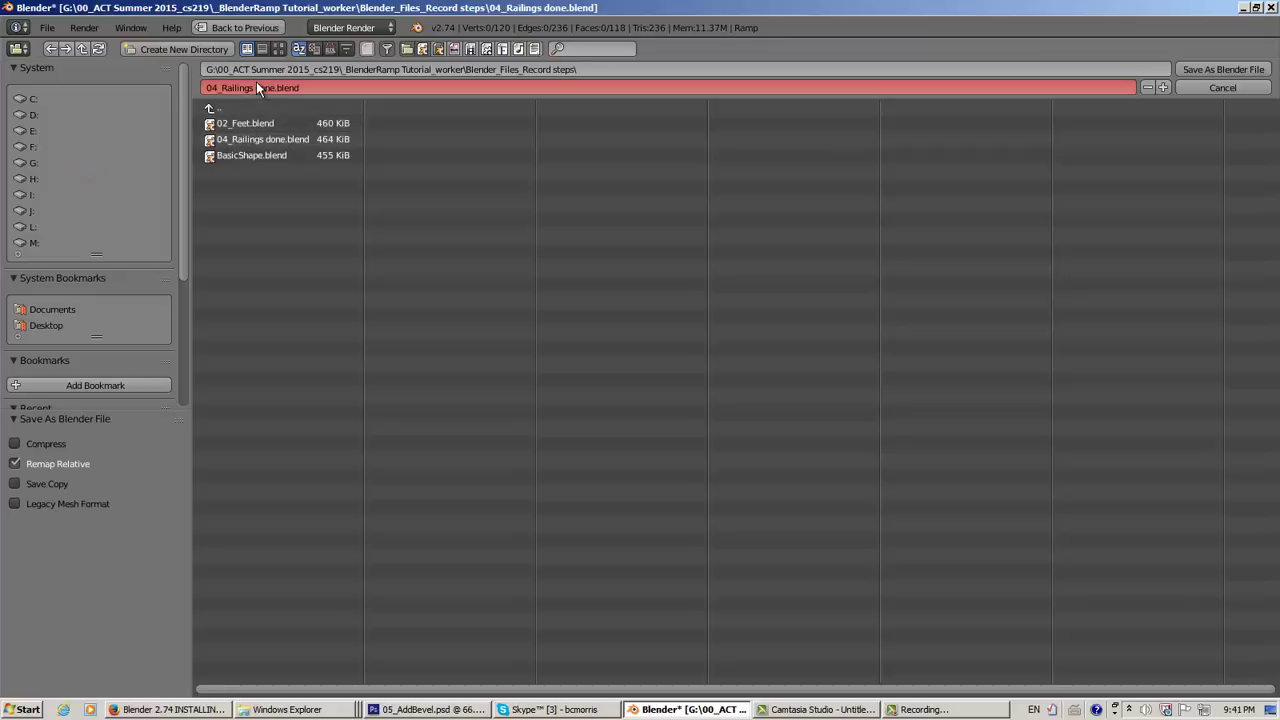
left_click(248, 123)
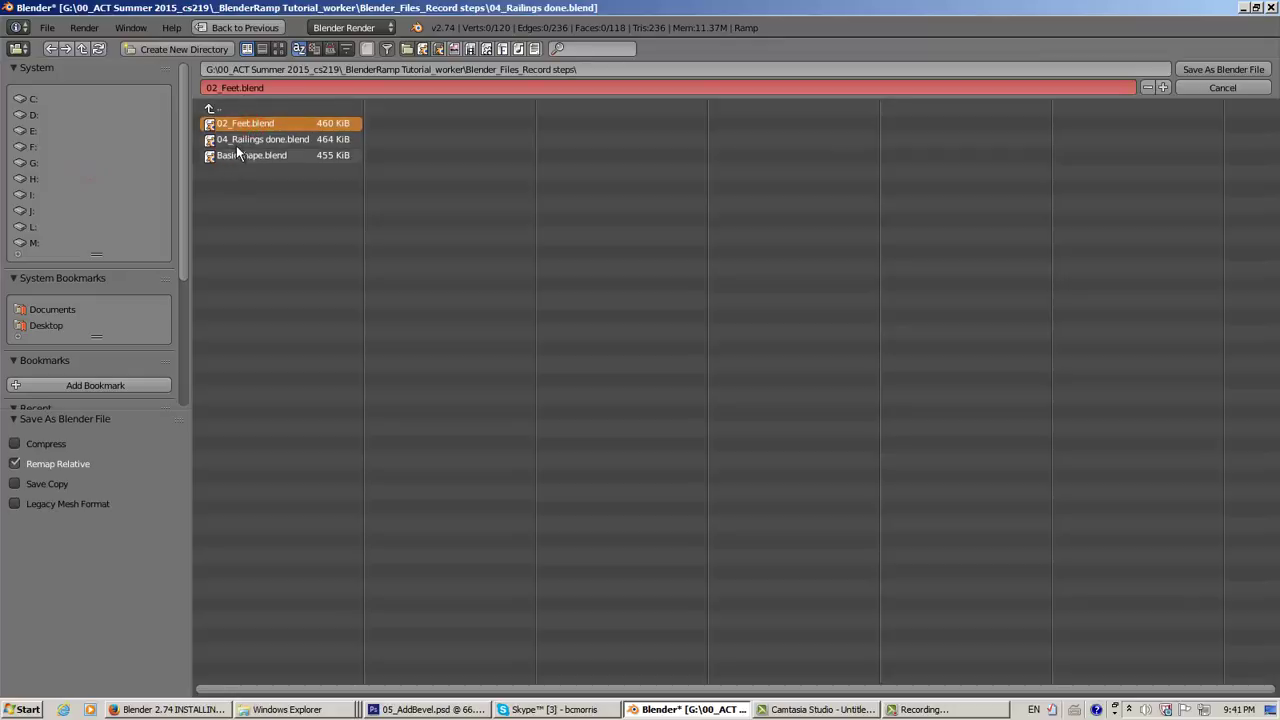
left_click(236, 141)
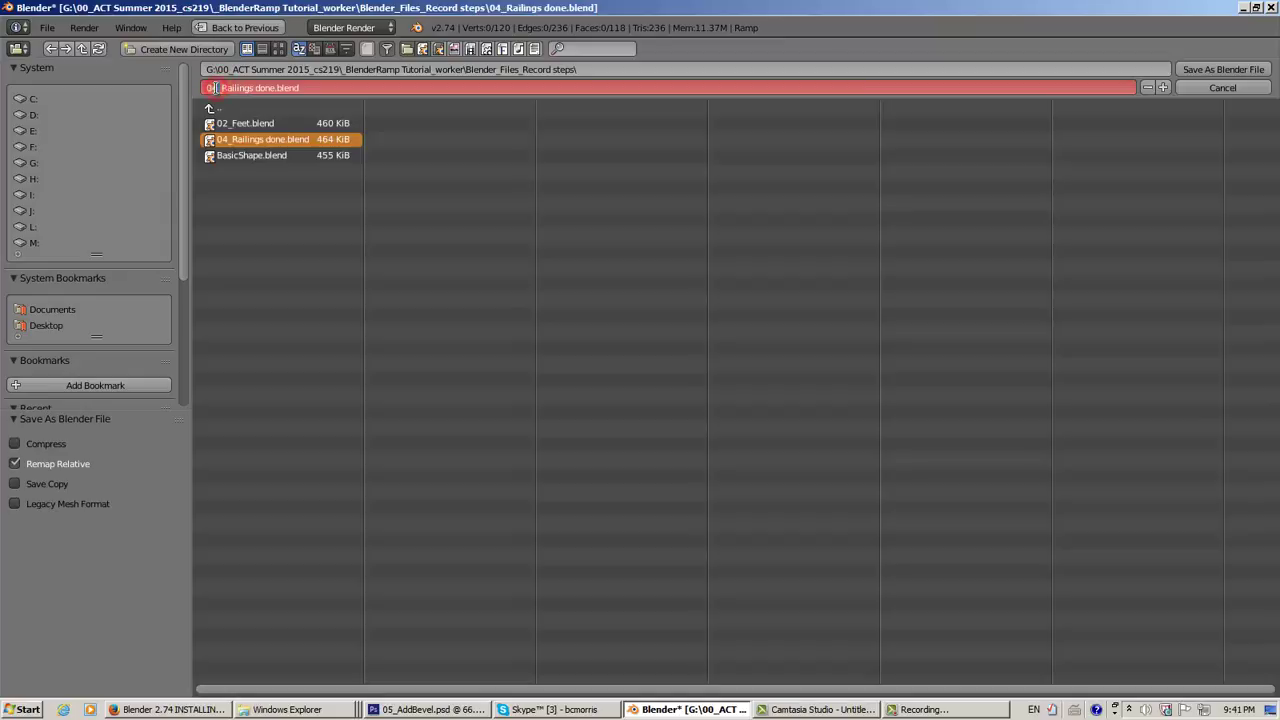
key("BackSpace")
type("5")
key("BackSpace")
key("BackSpace")
key("BackSpace")
key("BackSpace")
key("BackSpace")
type("F")
type("evel")
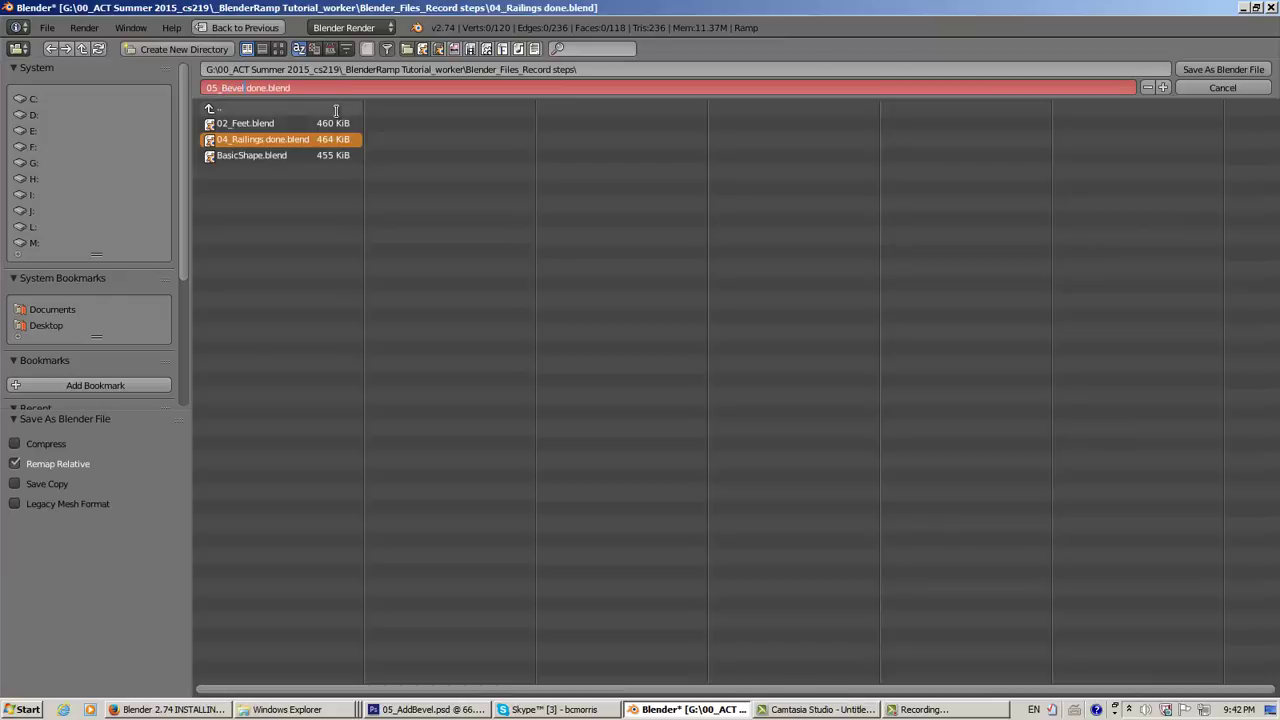
left_click(1206, 70)
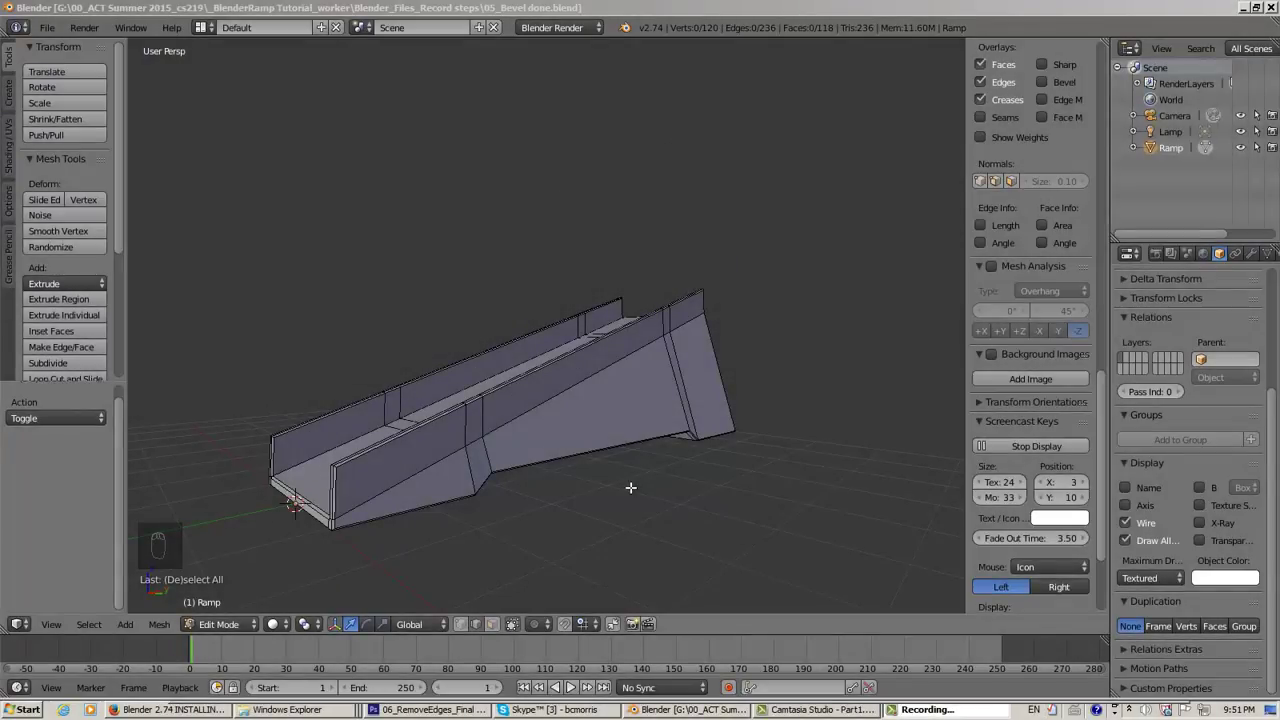
Examine the beveled ramp from several angles and compare it with the 06_RemoveEdges_Final Tweaks.psd reference in Photoshop, returning to Blender
middle_click_drag(630, 487, 533, 466)
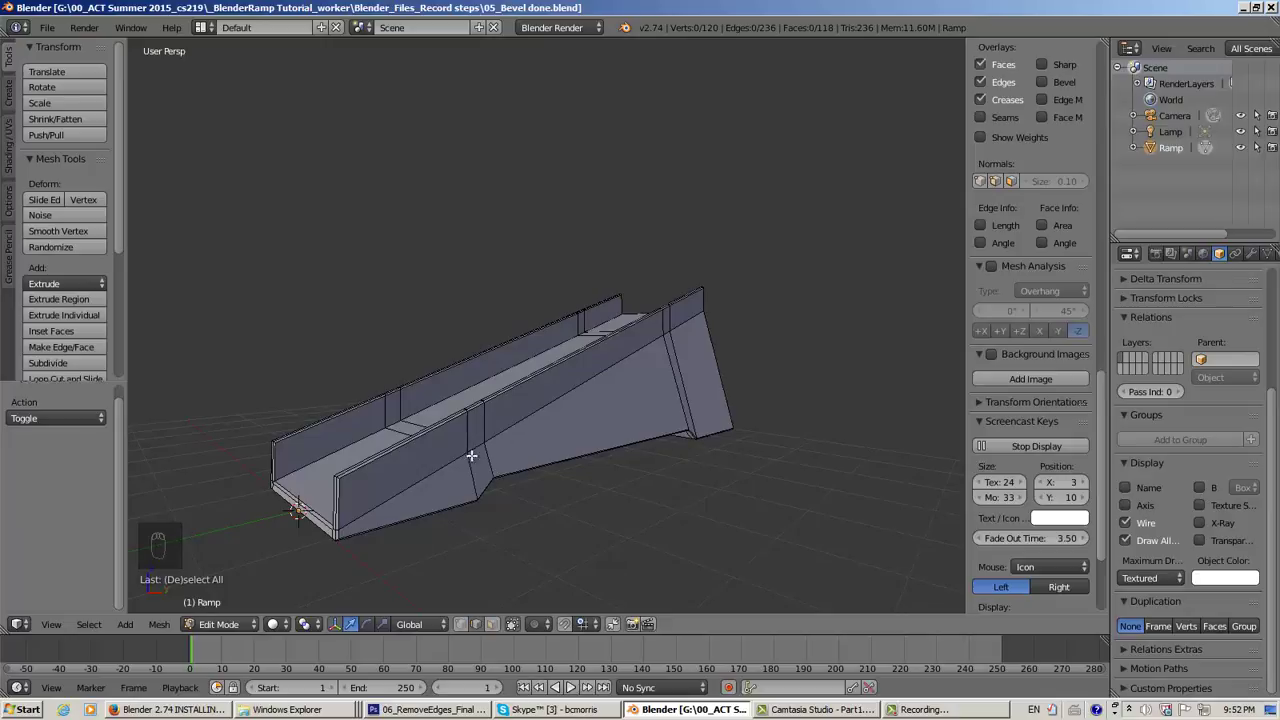
middle_click_drag(614, 371, 645, 367)
middle_click_drag(686, 332, 600, 414)
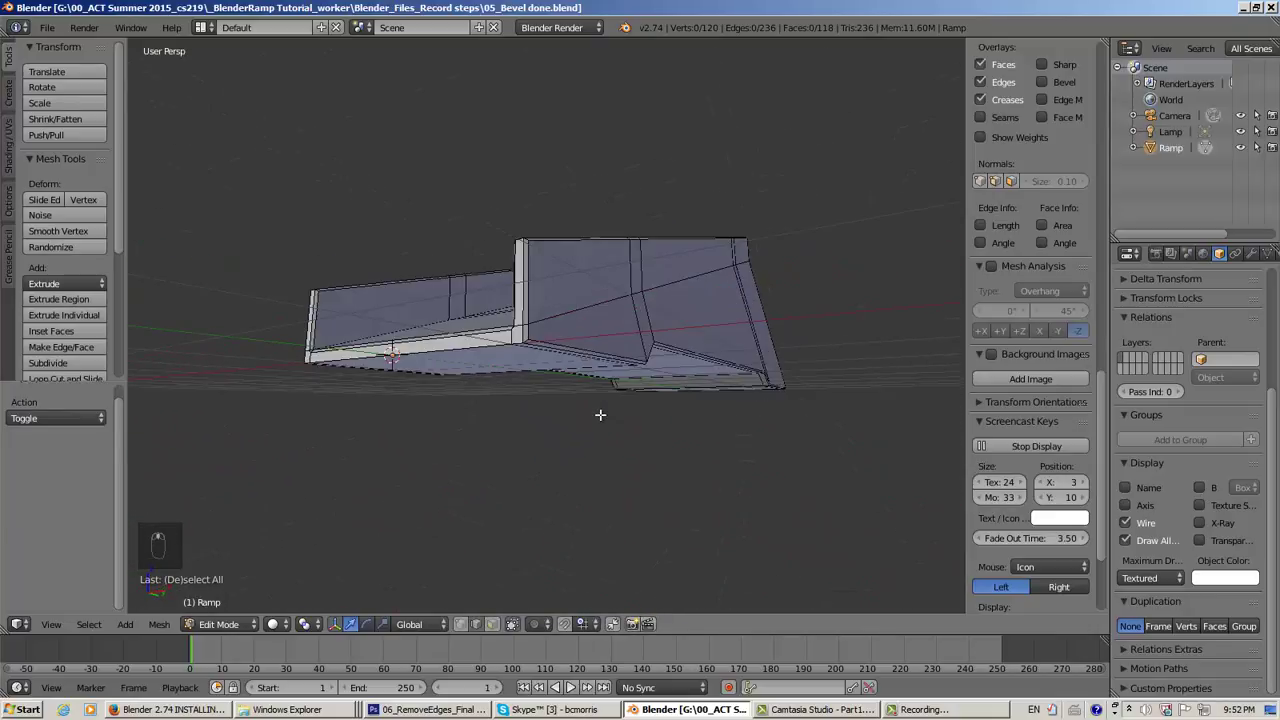
middle_click_drag(526, 257, 544, 332)
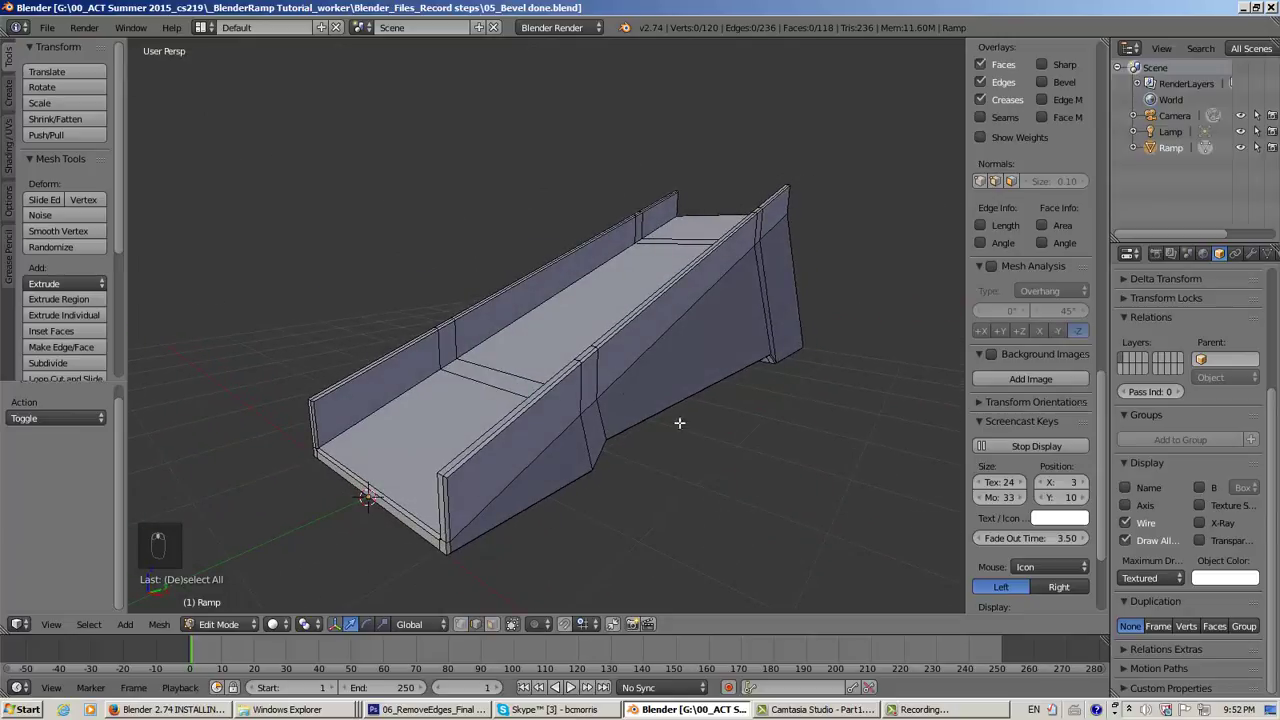
left_click(430, 709)
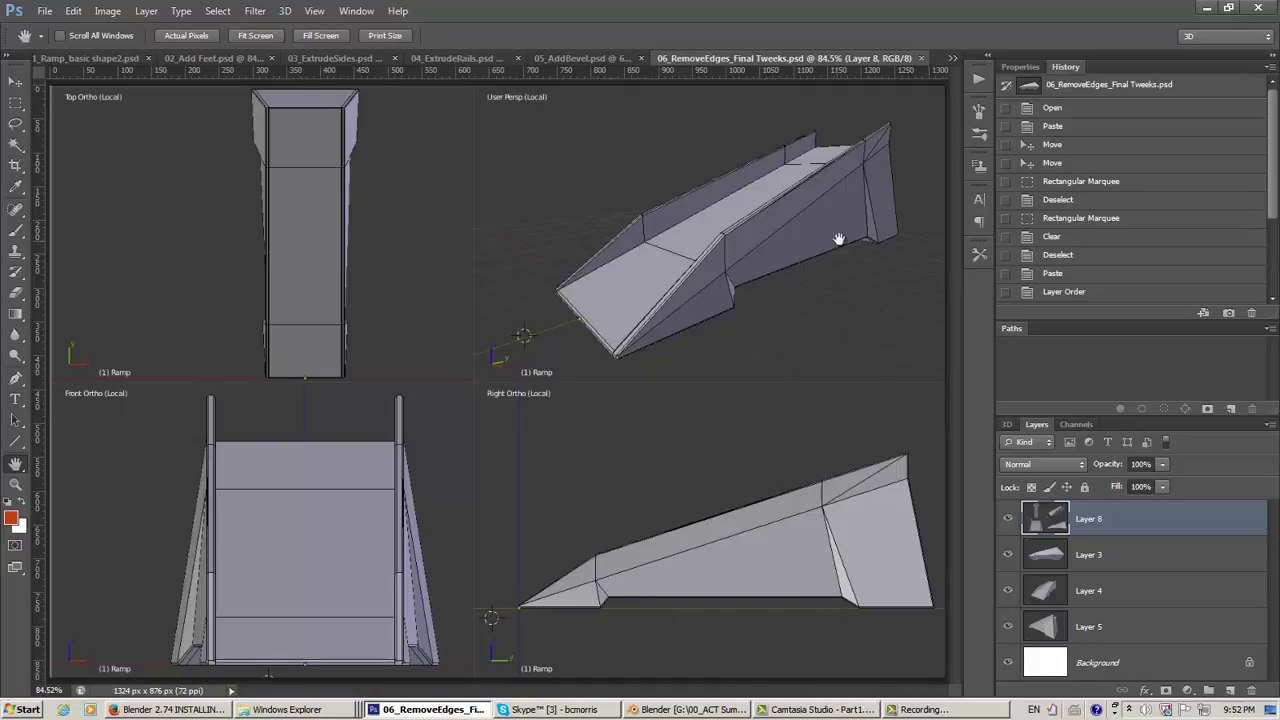
left_click(868, 230)
left_click(665, 709)
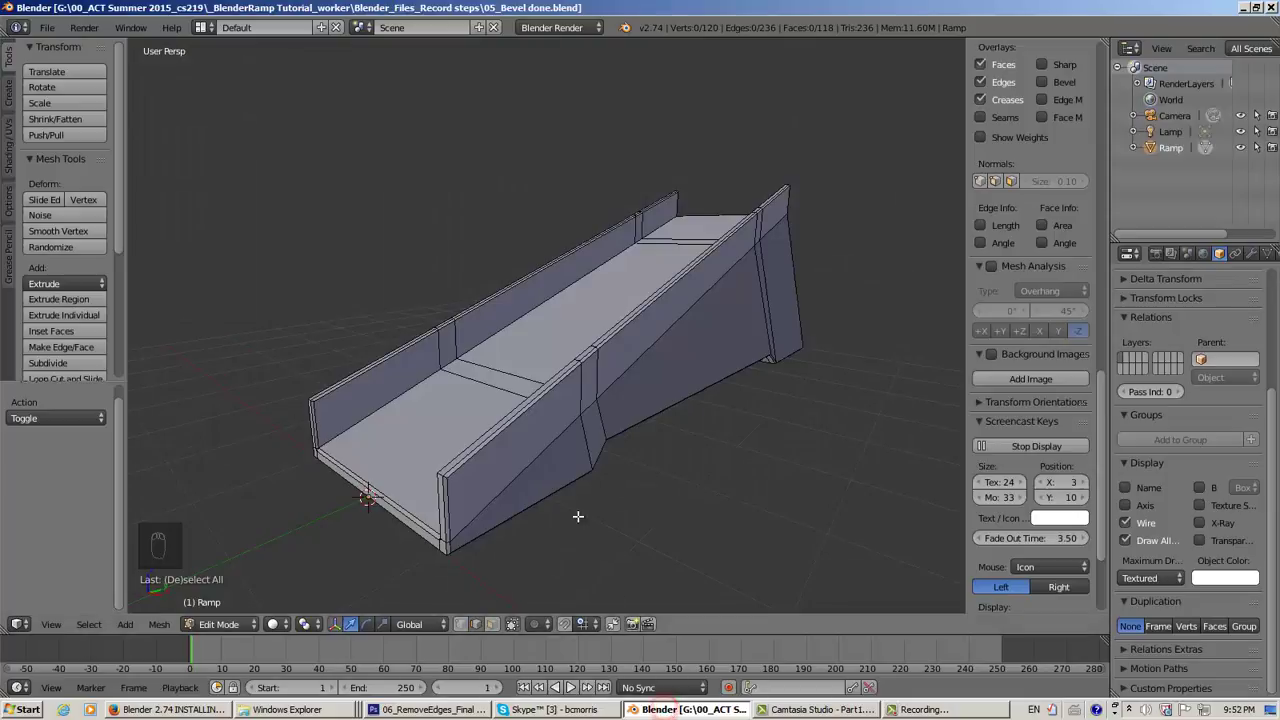
Examine the beveled edges at the low end of the right railing up close
middle_click_drag(580, 517, 684, 392)
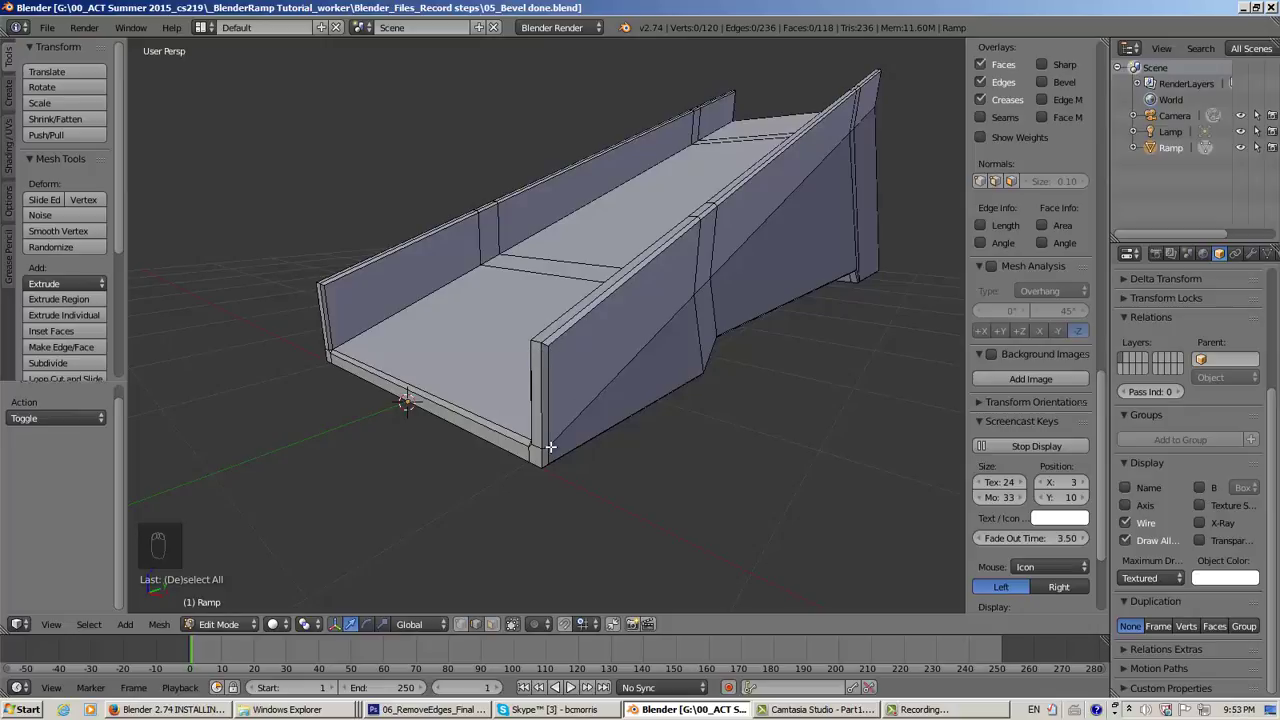
scroll(550, 447, "up", 2)
middle_click_drag(549, 447, 563, 350)
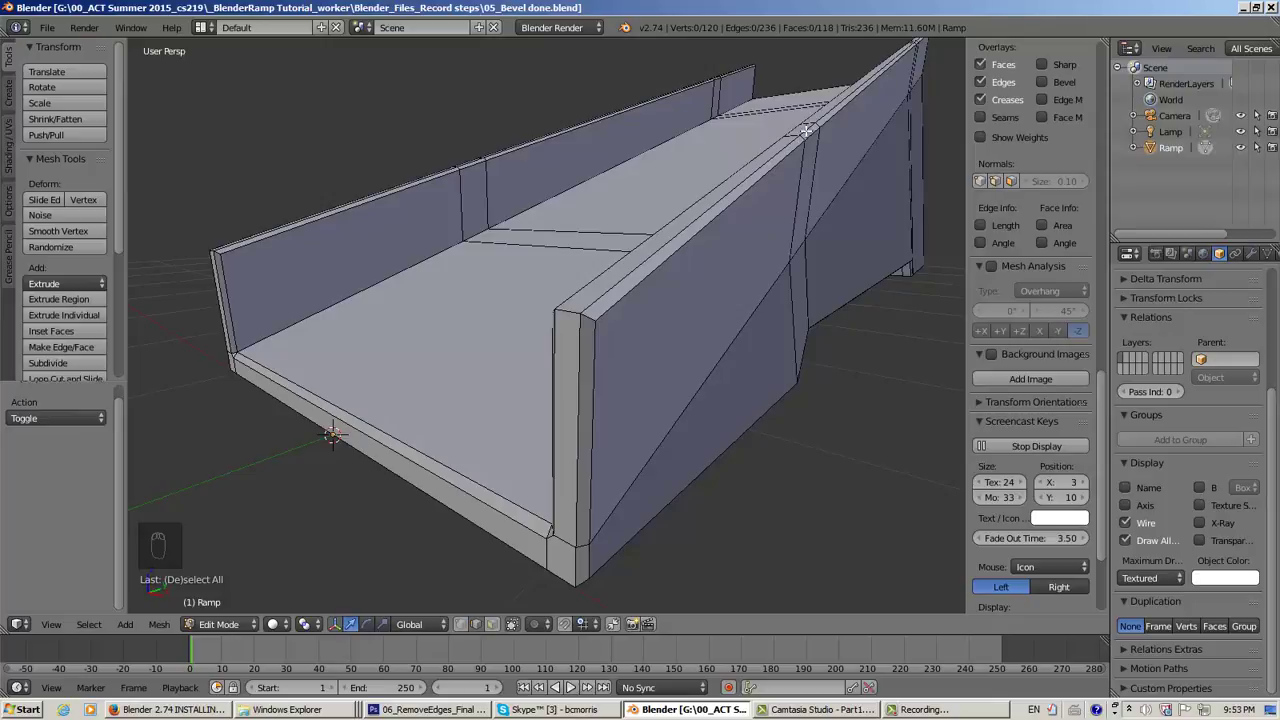
middle_click_drag(565, 534, 627, 462)
middle_click_drag(721, 388, 645, 358)
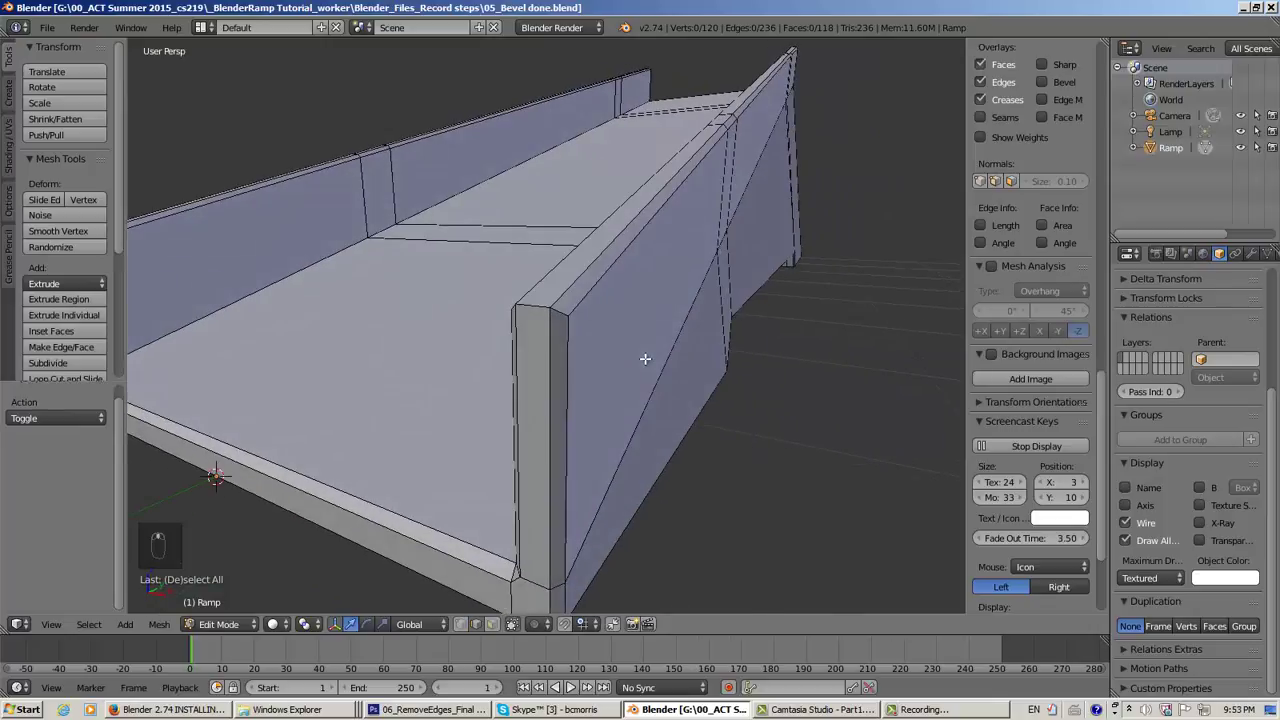
left_click(350, 624, "shift")
scroll(532, 358, "down", 3)
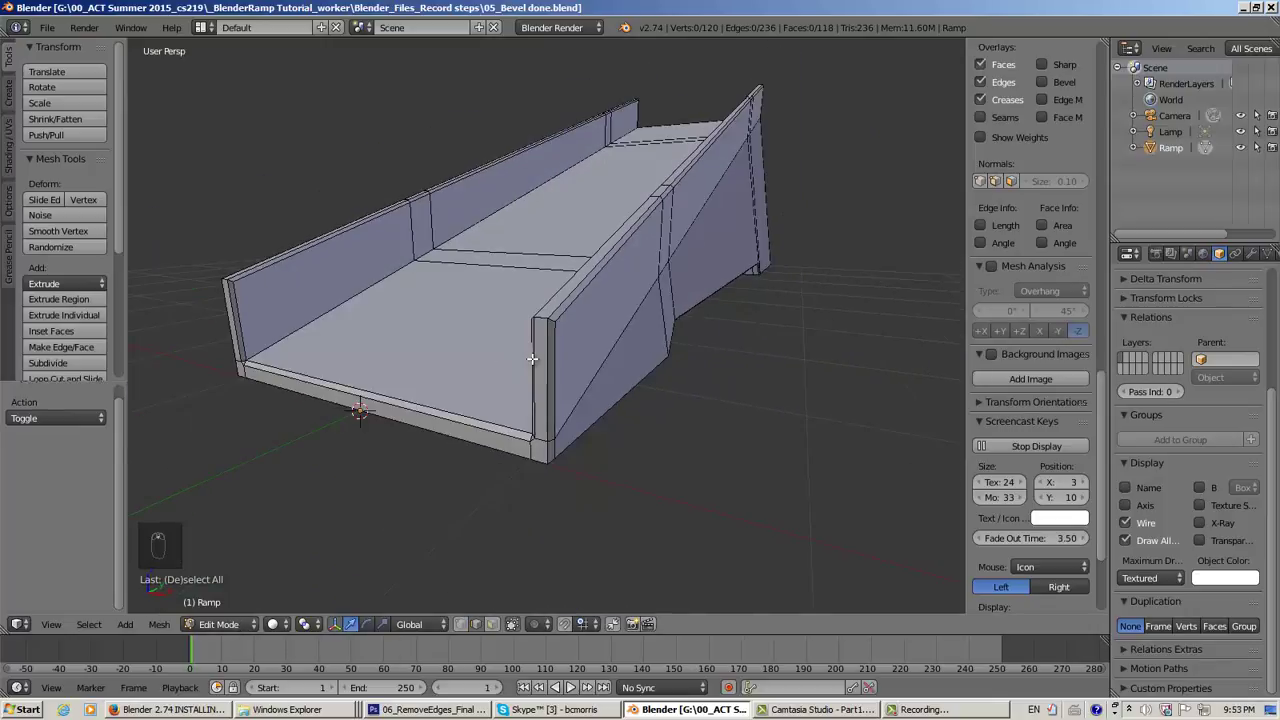
scroll(657, 318, "up", 3)
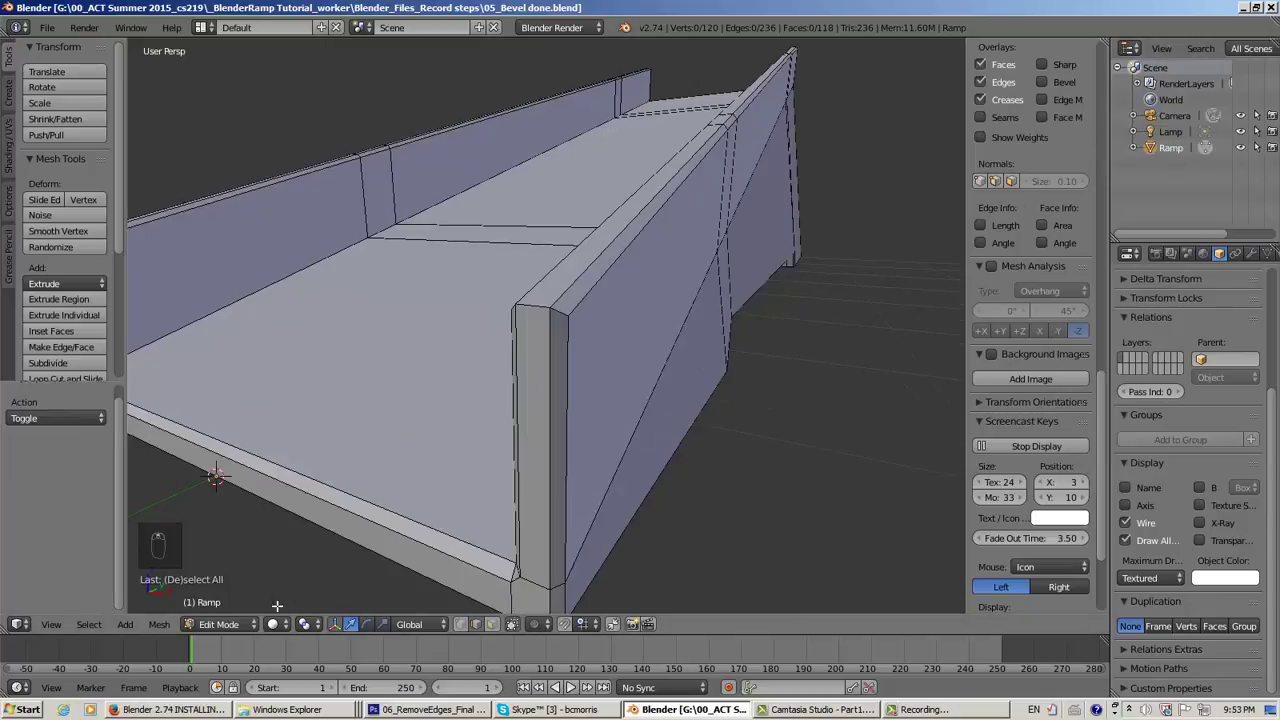
left_click(218, 624)
left_click(226, 624)
key("Tab")
key("Tab")
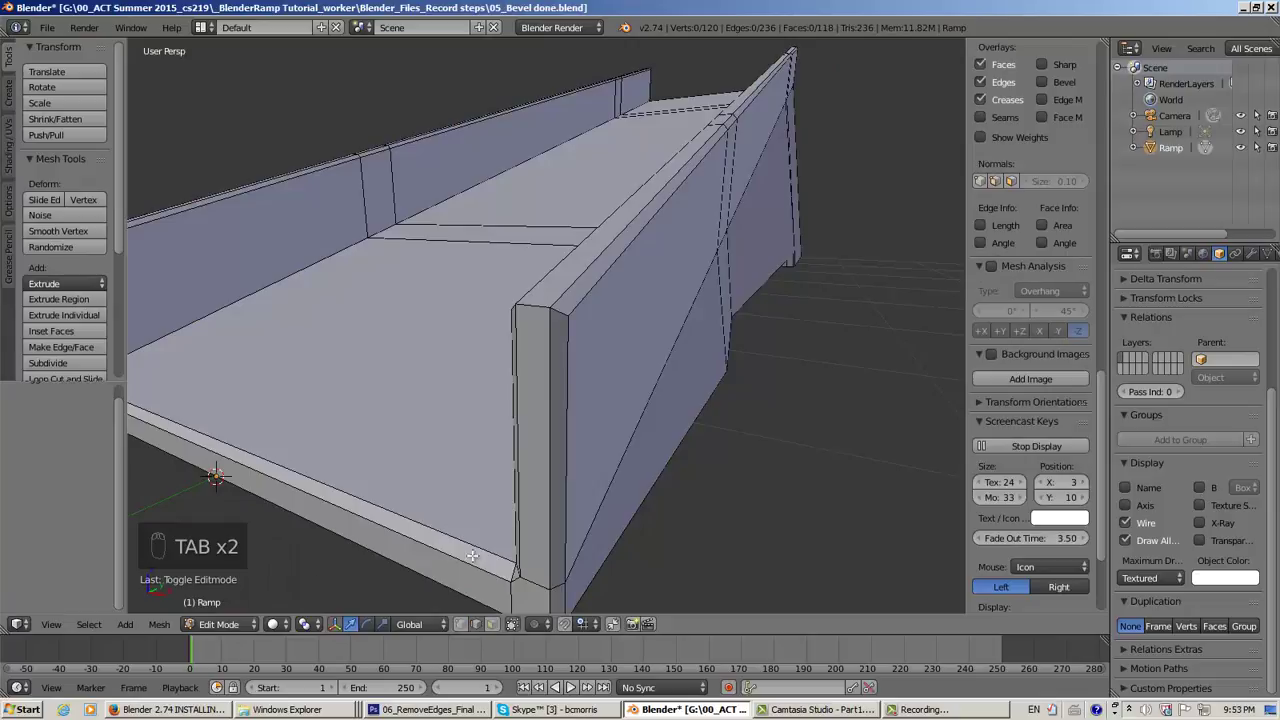
In edge select mode, delete the three short top edges at the right railing's low end as edge loops
left_click(475, 625)
right_click(560, 313)
right_click(535, 307, "ctrl")
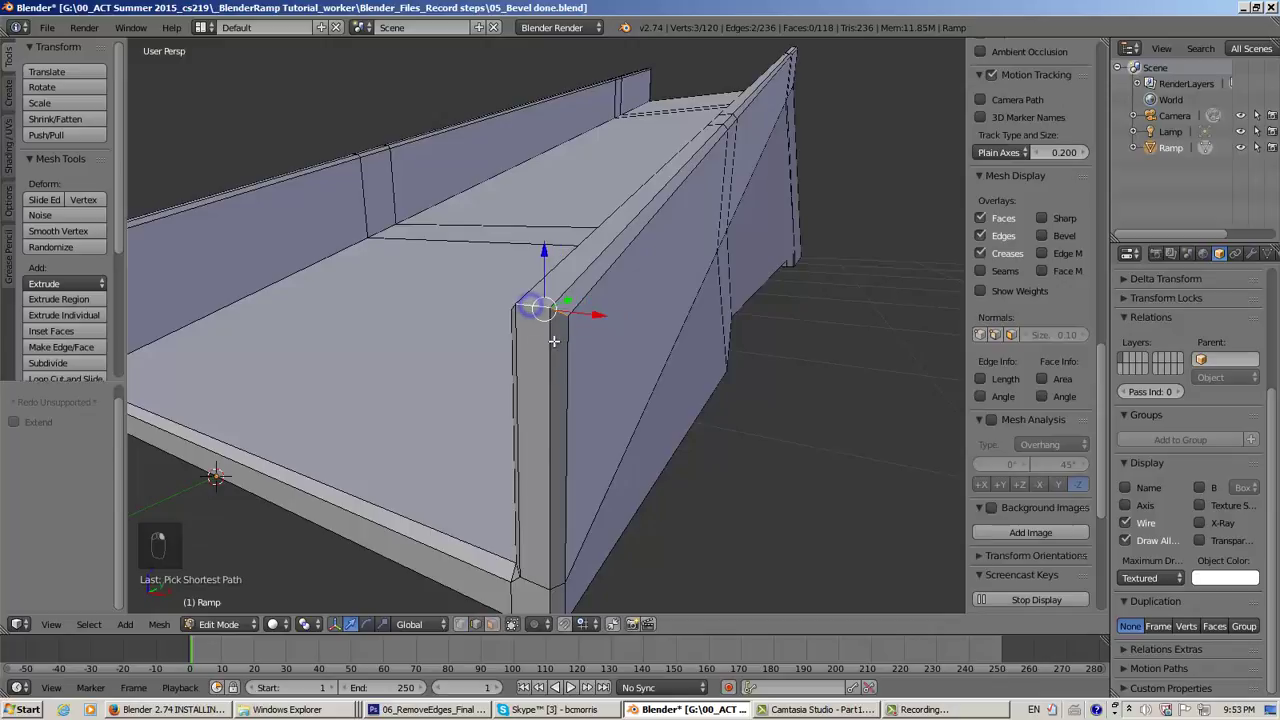
middle_click_drag(554, 341, 504, 336)
right_click(508, 314, "ctrl")
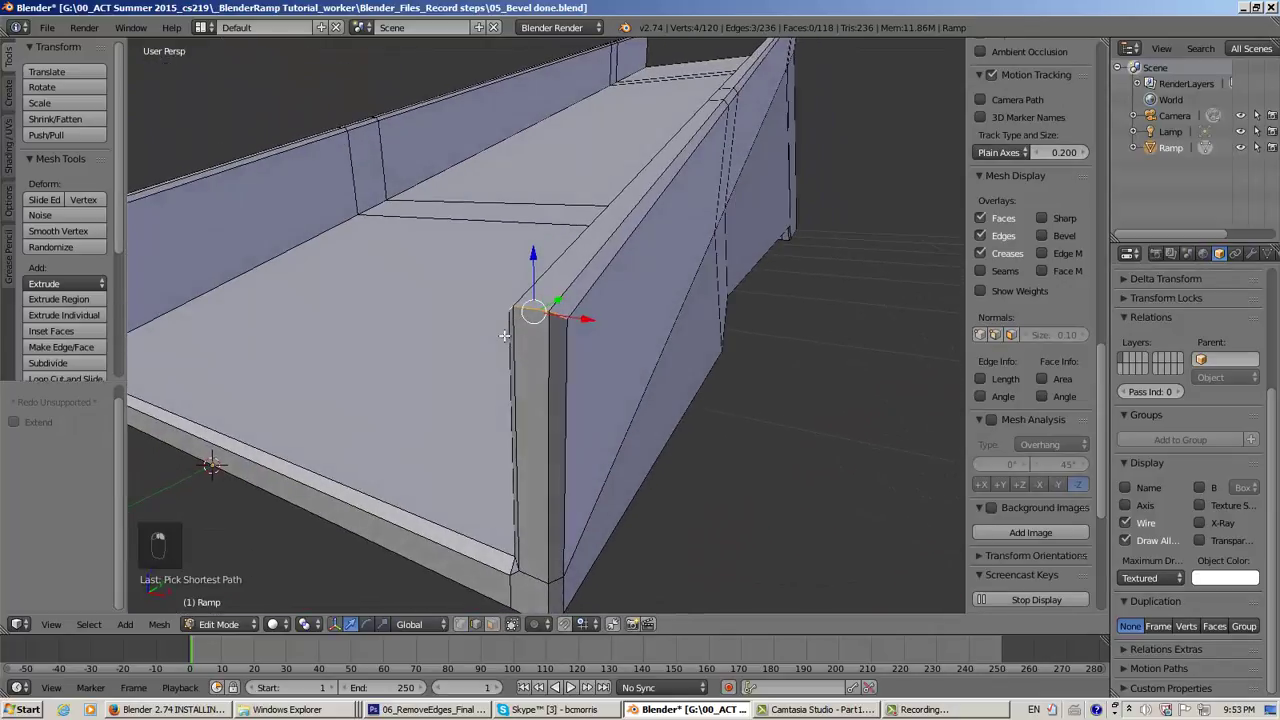
left_click(162, 627)
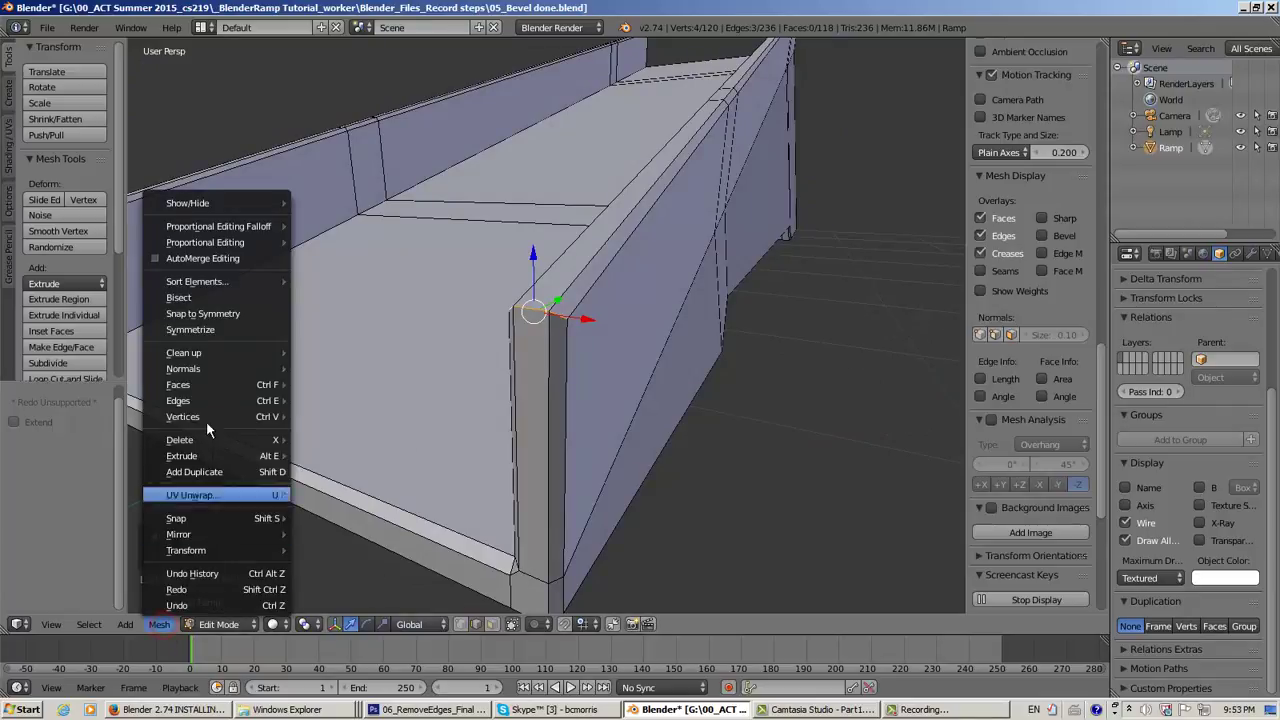
mouse_move(213, 400)
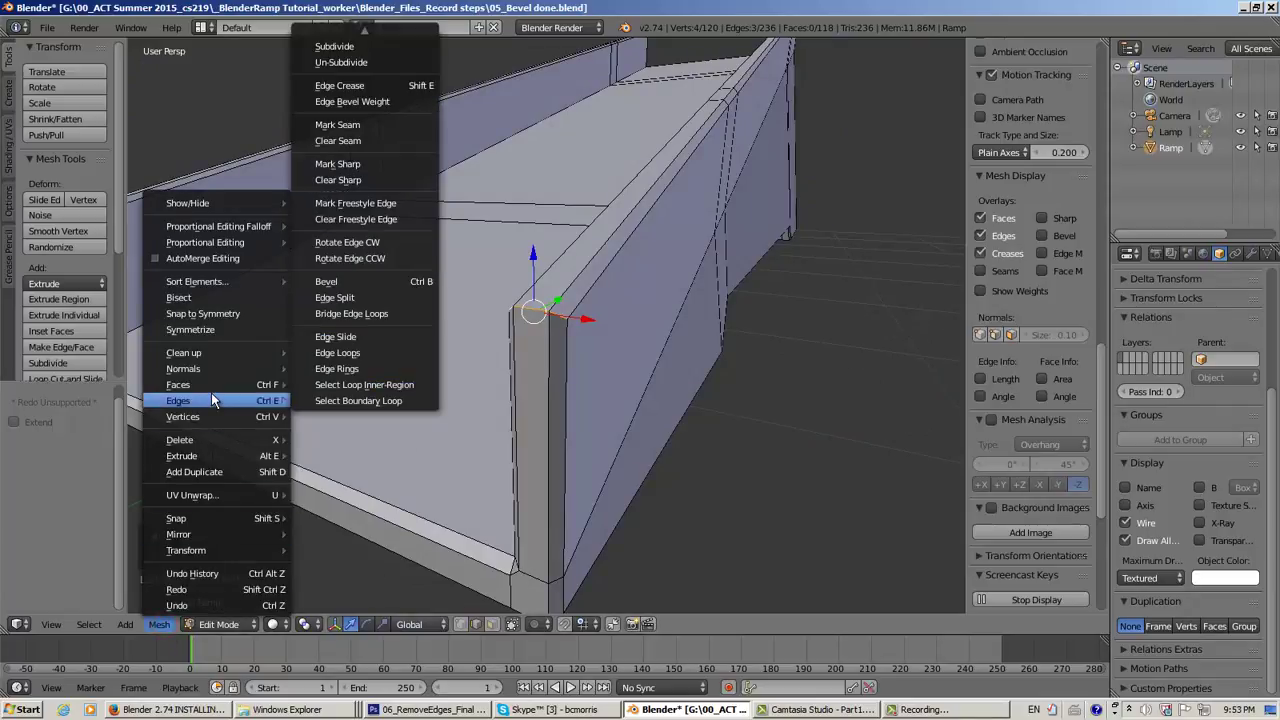
middle_click_drag(639, 431, 638, 428)
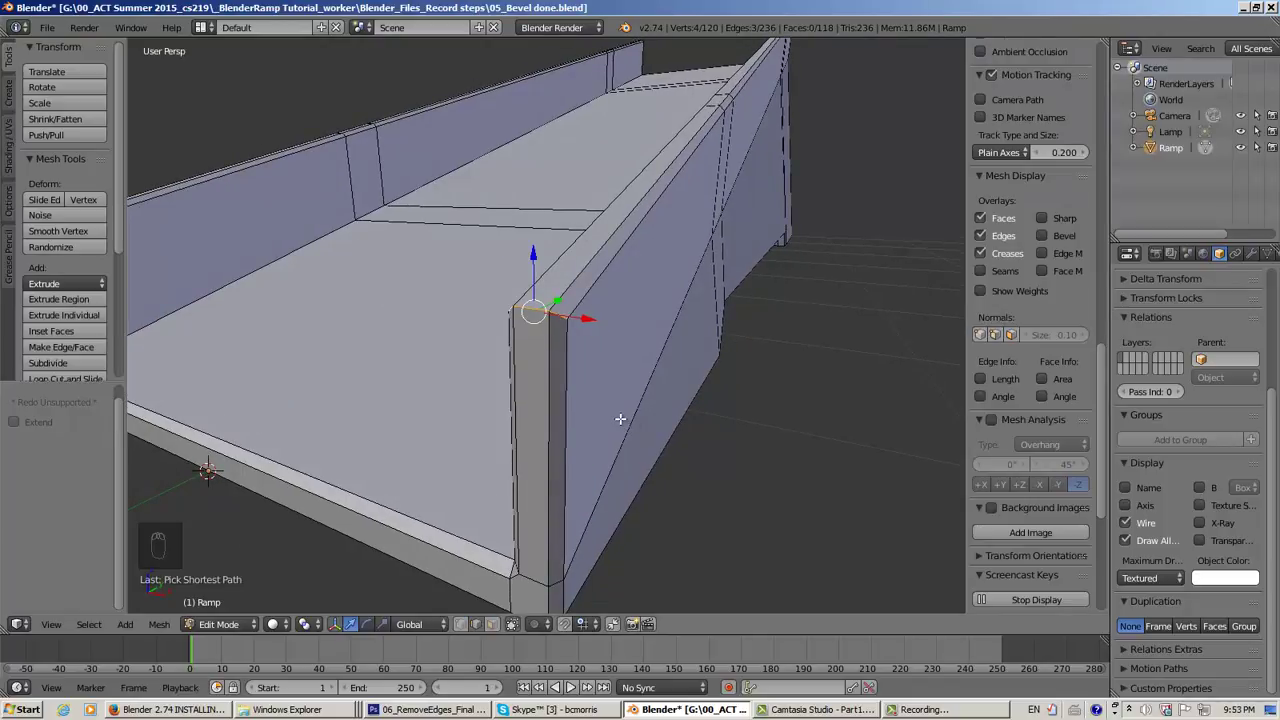
key("x")
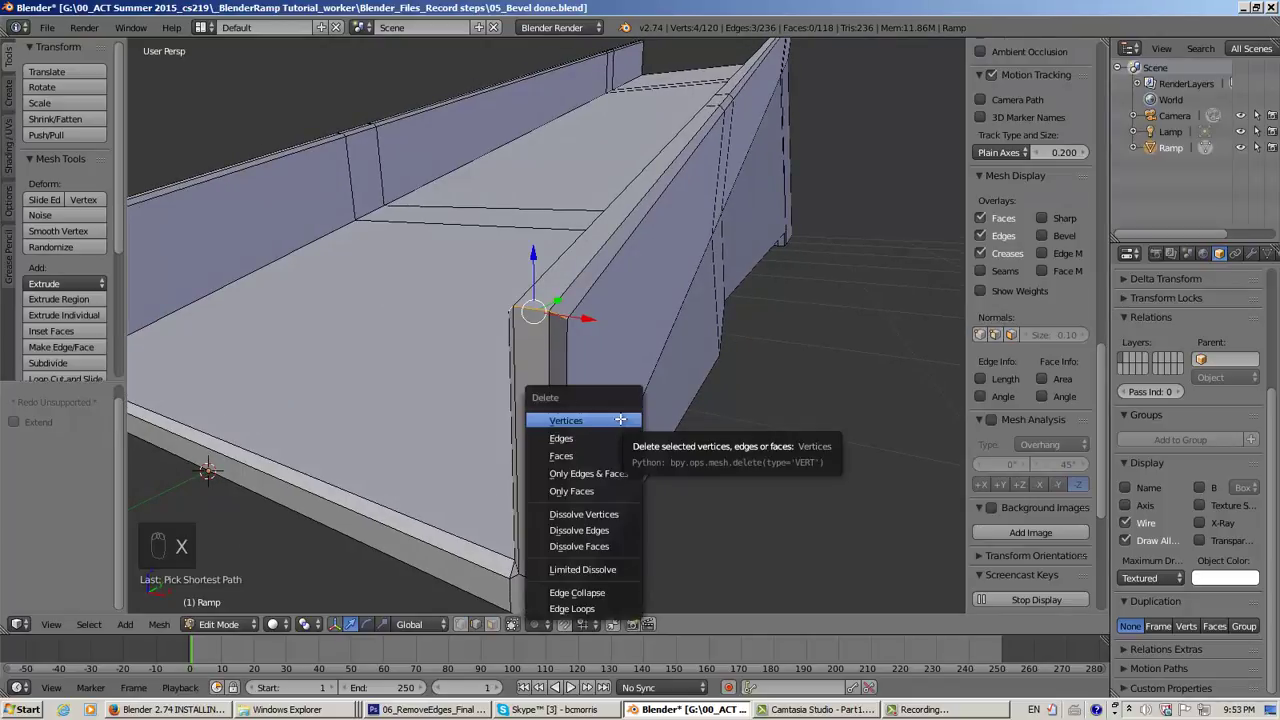
left_click(583, 609)
Delete the three short top edges at the left railing's low end as edge loops
middle_click_drag(656, 485, 445, 412)
scroll(445, 412, "down", 3)
right_click(425, 388)
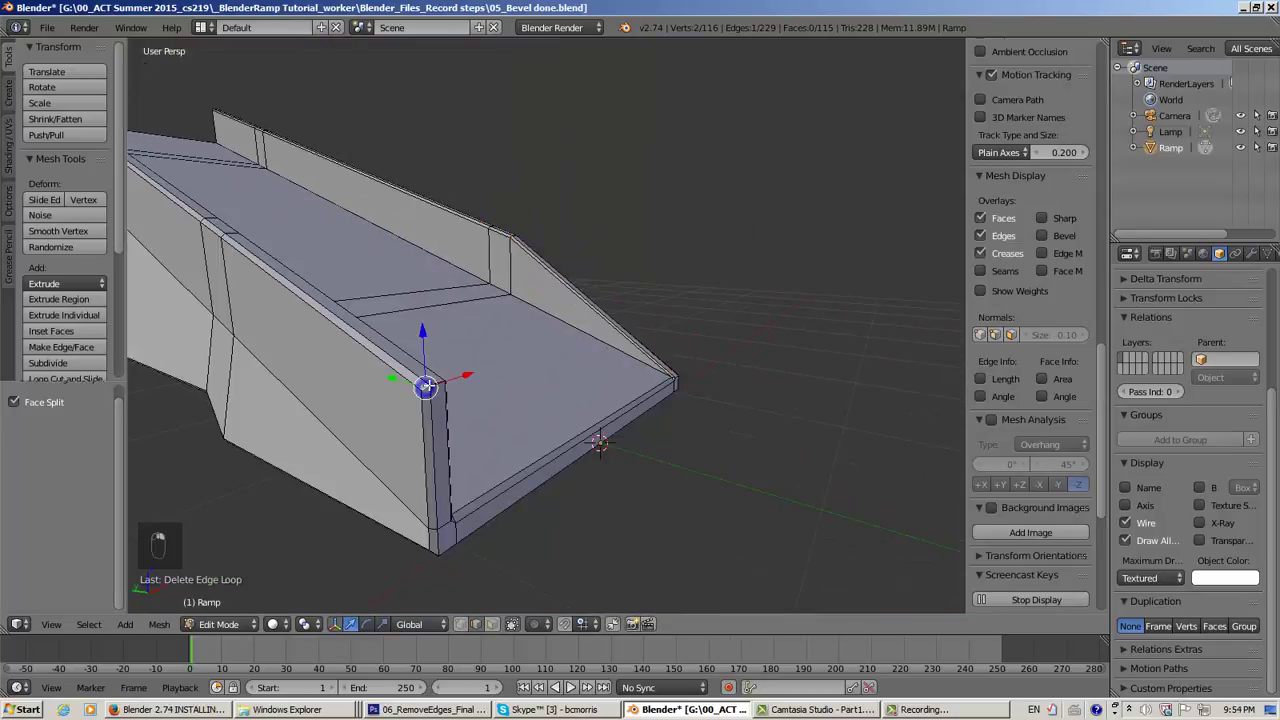
right_click(435, 384, "shift")
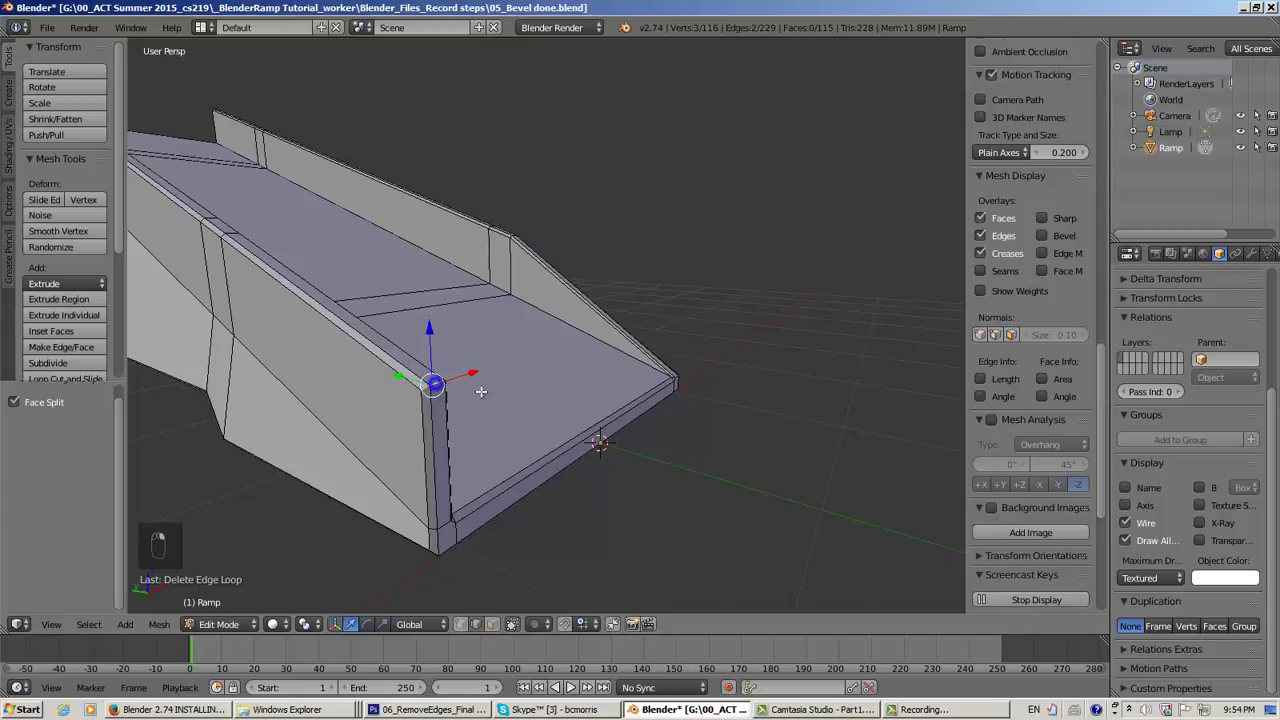
middle_click_drag(480, 389, 298, 396)
right_click(444, 391, "shift")
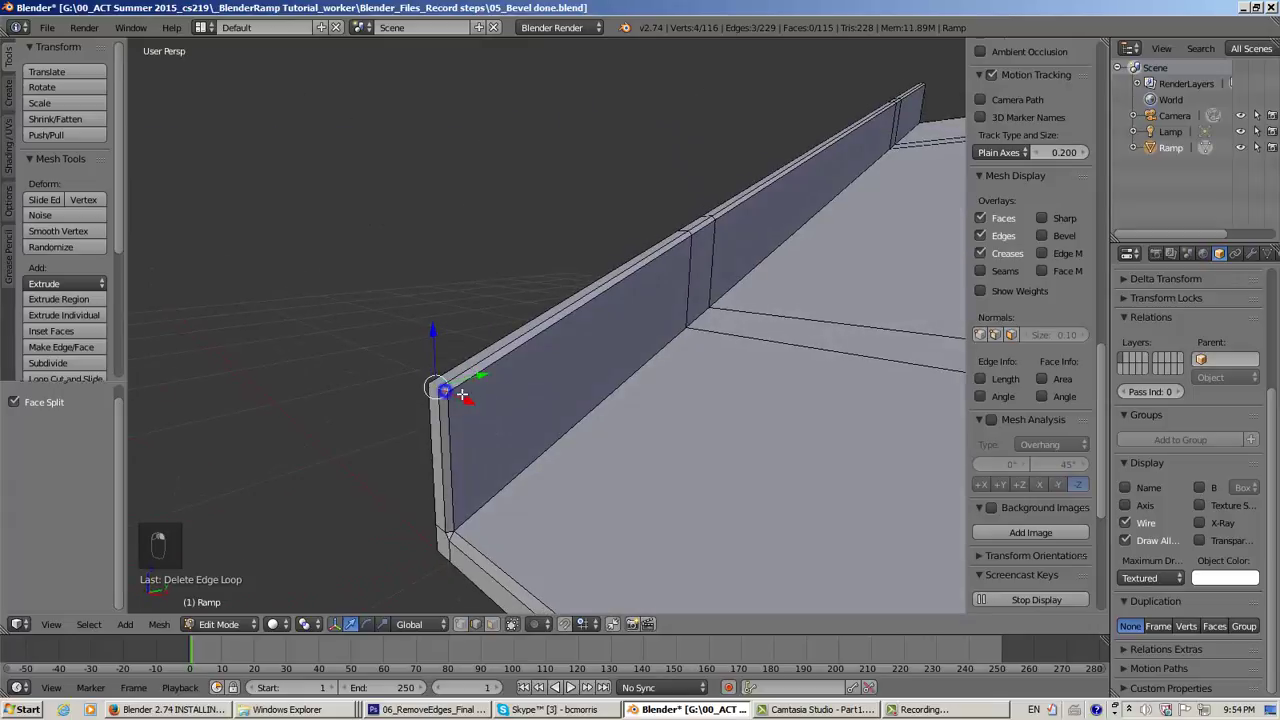
key("x")
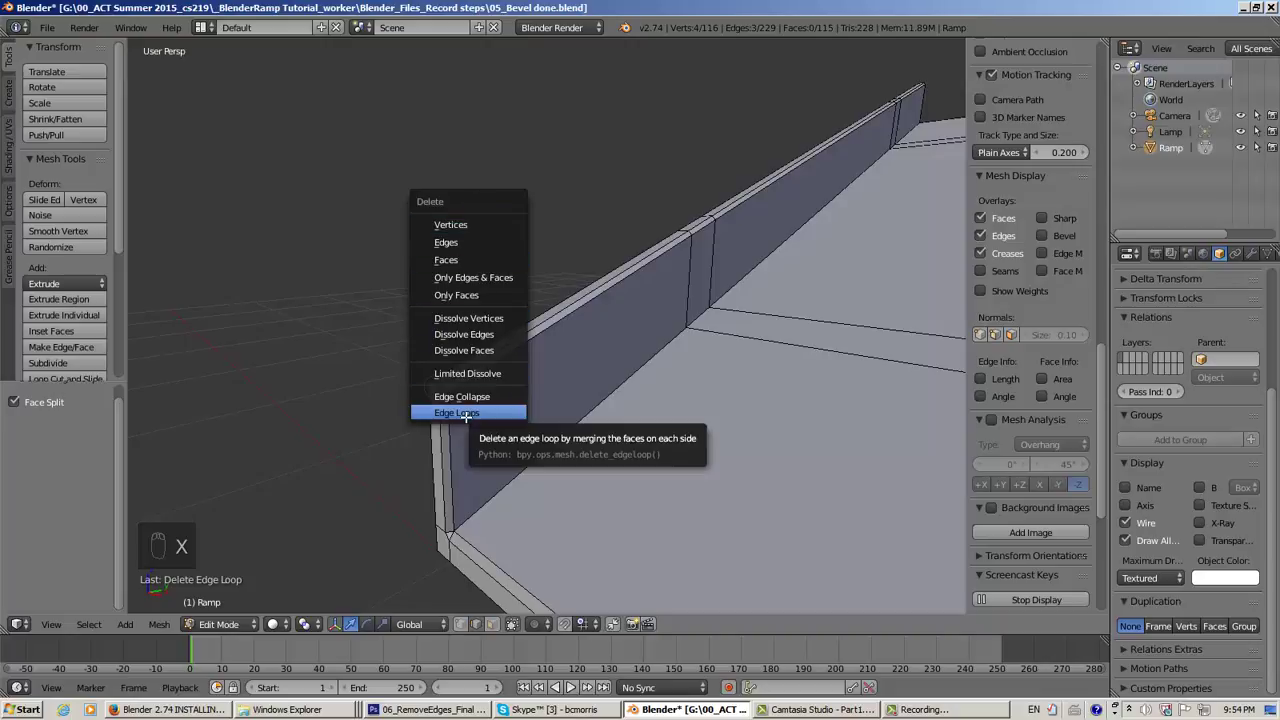
left_click(465, 413)
Examine the sloped low ends of both railings and compare them with the Photoshop reference image, returning to Blender
middle_click_drag(466, 417, 526, 444)
scroll(509, 431, "up", 4)
scroll(509, 431, "down", 3)
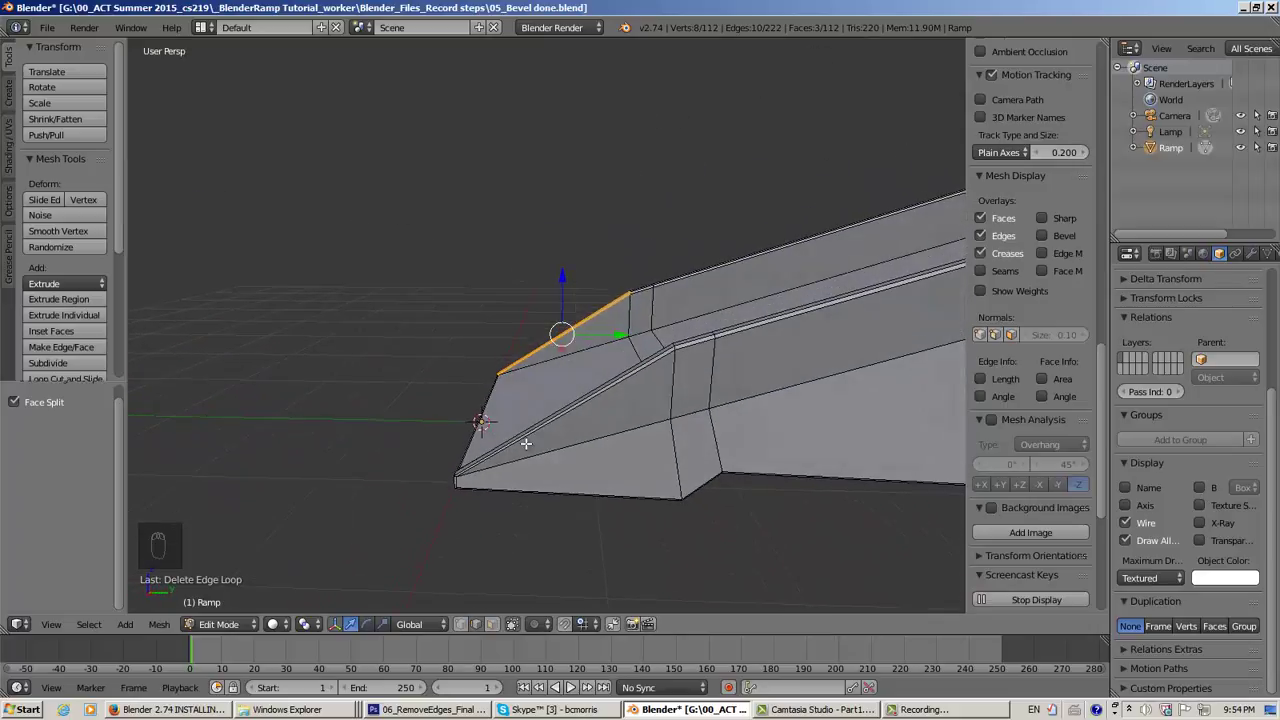
middle_click_drag(673, 366, 614, 383)
scroll(675, 371, "up", 2)
scroll(518, 423, "up", 2)
mouse_move(518, 423)
middle_mouse_down()
mouse_move(591, 443)
mouse_move(677, 429)
mouse_move(603, 409)
mouse_move(551, 423)
mouse_move(531, 409)
mouse_move(531, 424)
middle_mouse_up()
scroll(531, 424, "down", 2)
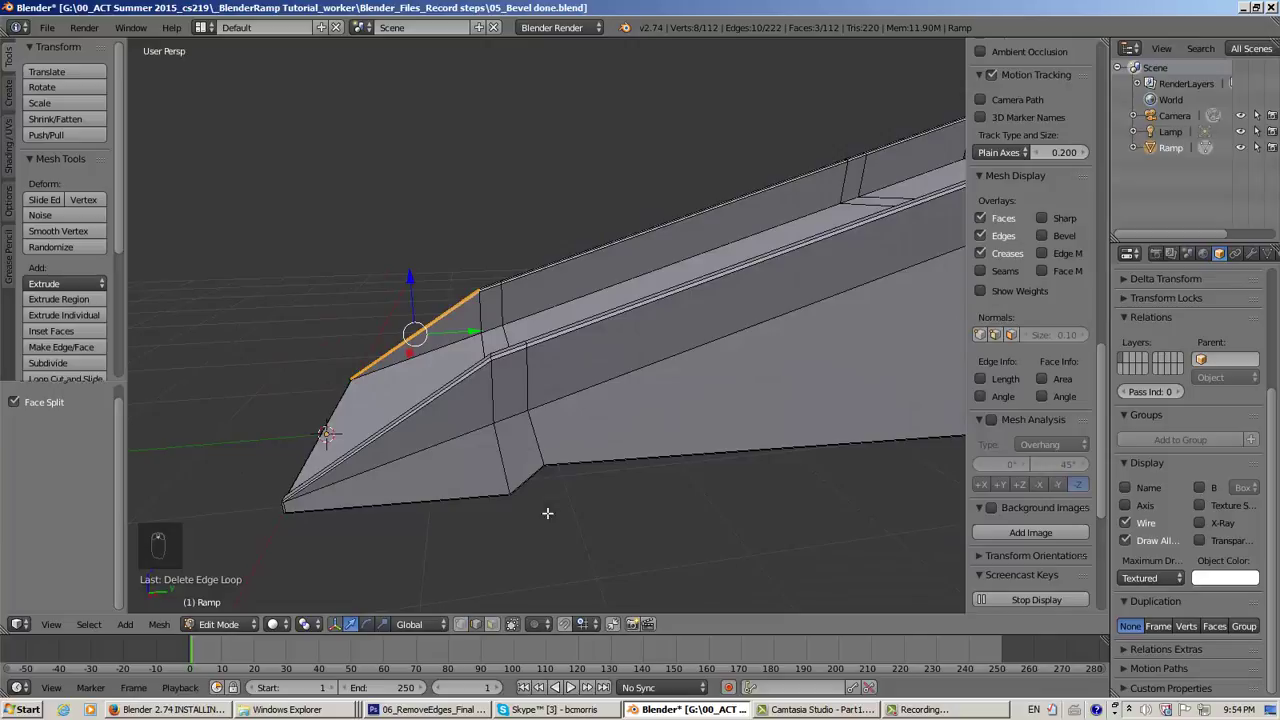
left_click(408, 711)
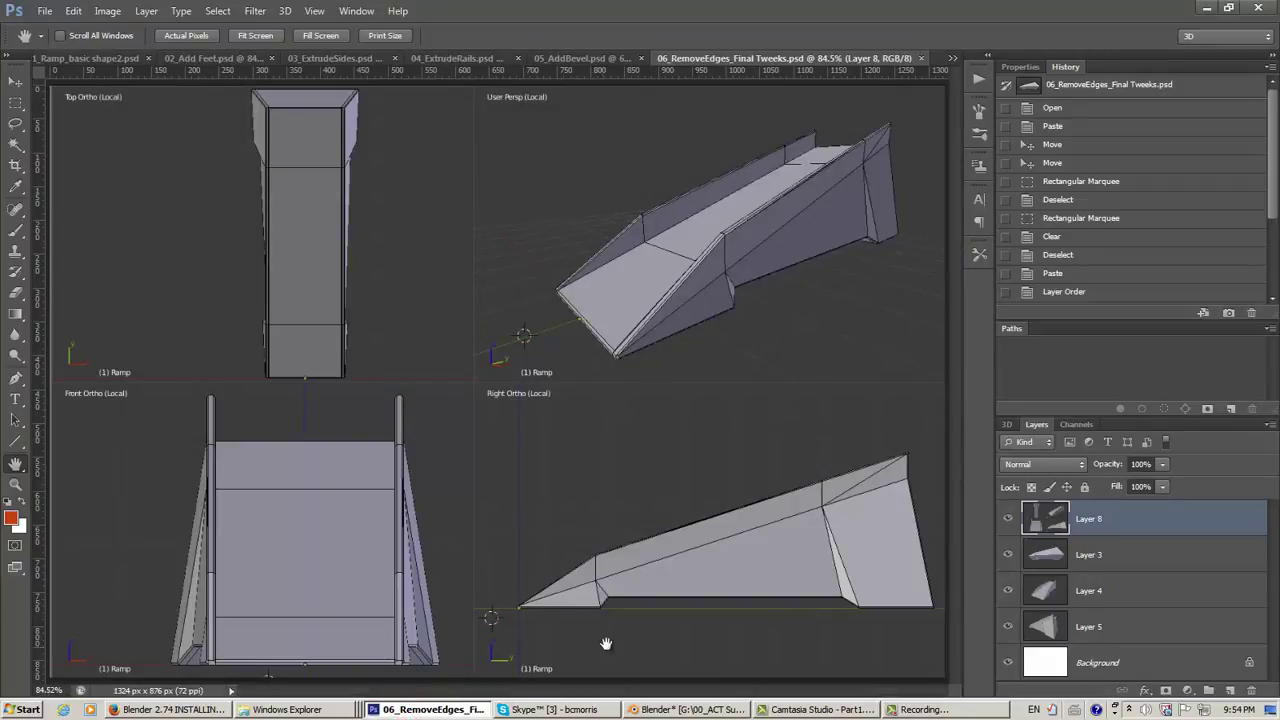
left_click(435, 711)
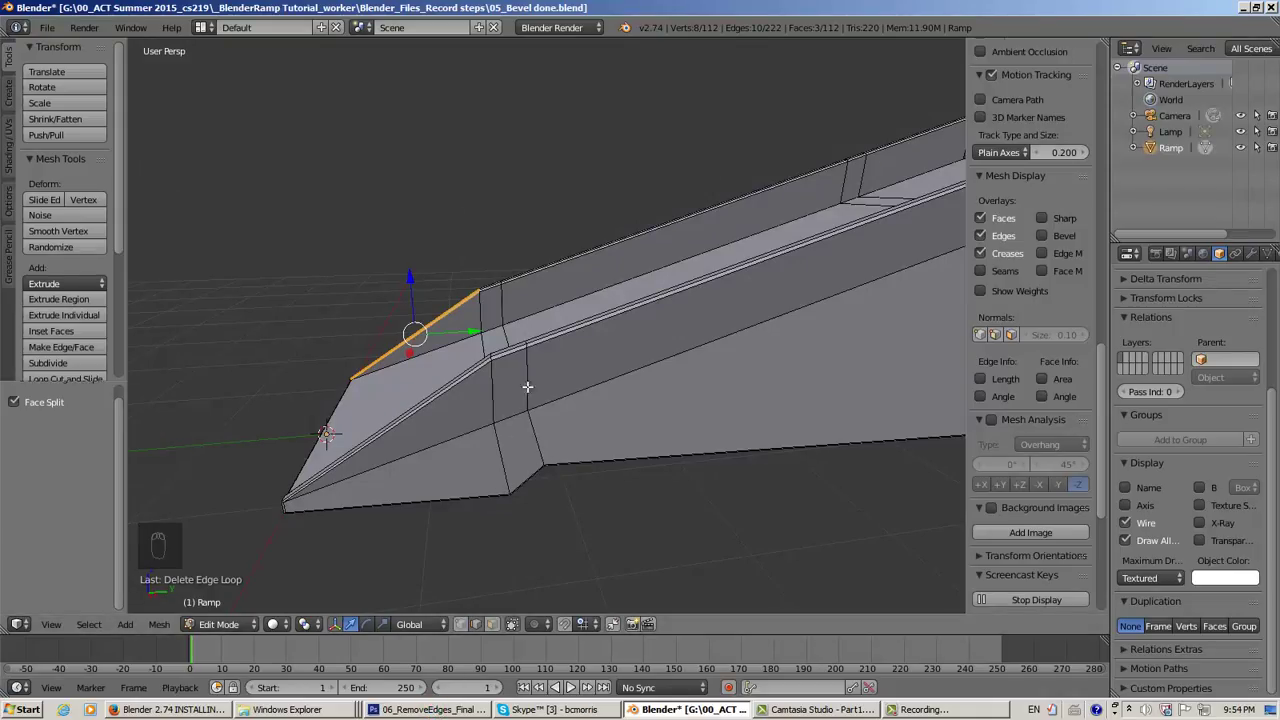
middle_click_drag(525, 418, 578, 441)
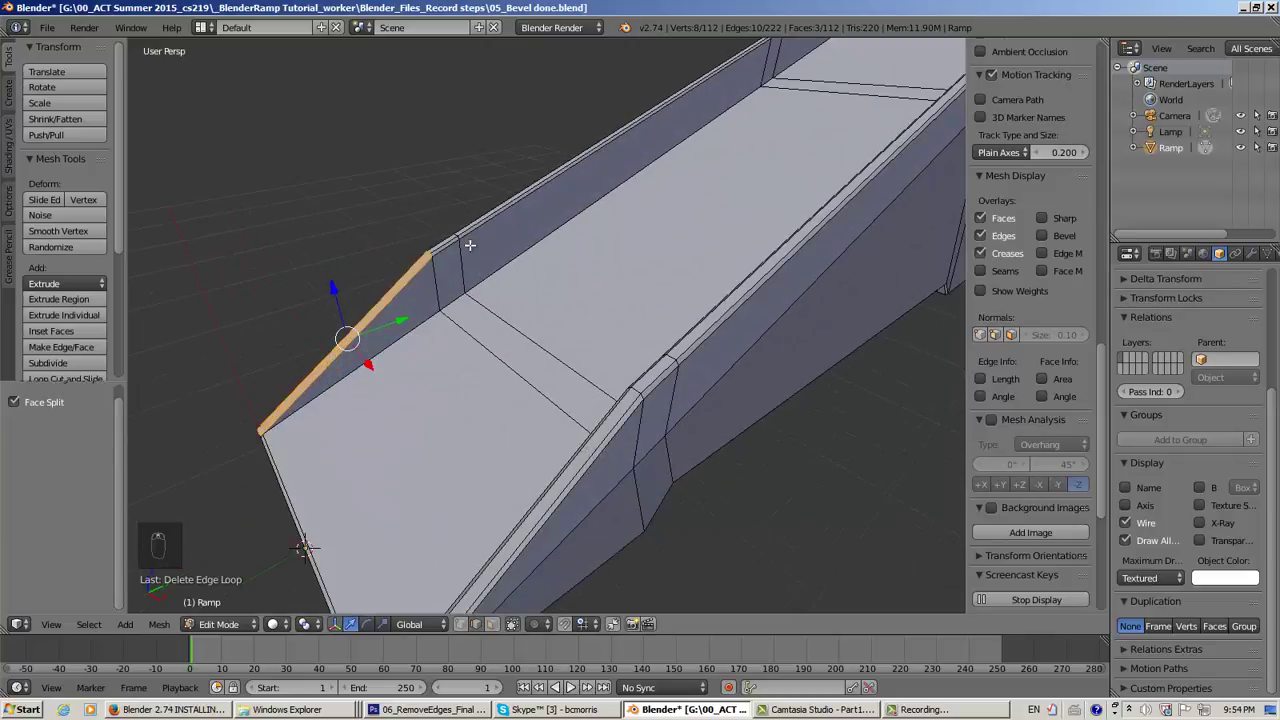
middle_click_drag(470, 245, 520, 291)
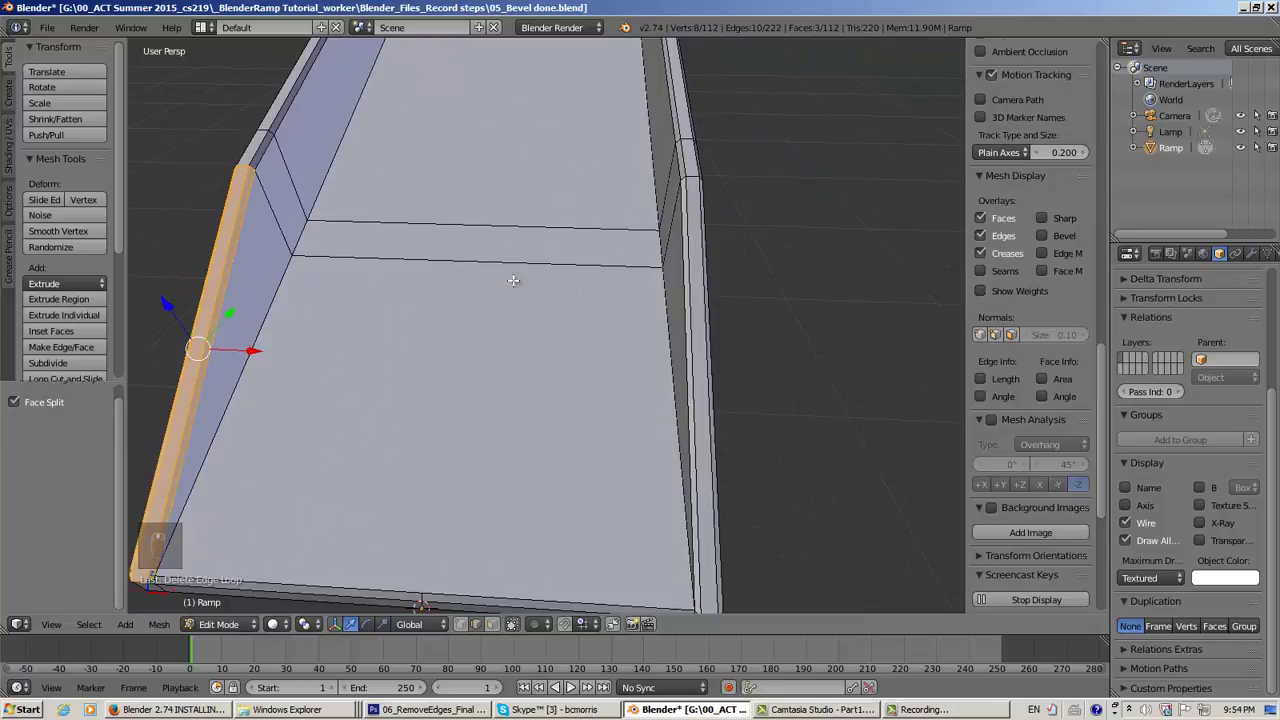
Delete the upper of the two crosswise edge lines at the lower bend, across floor and both railings' inner, top and outer sides, as edge loops
right_click(406, 224)
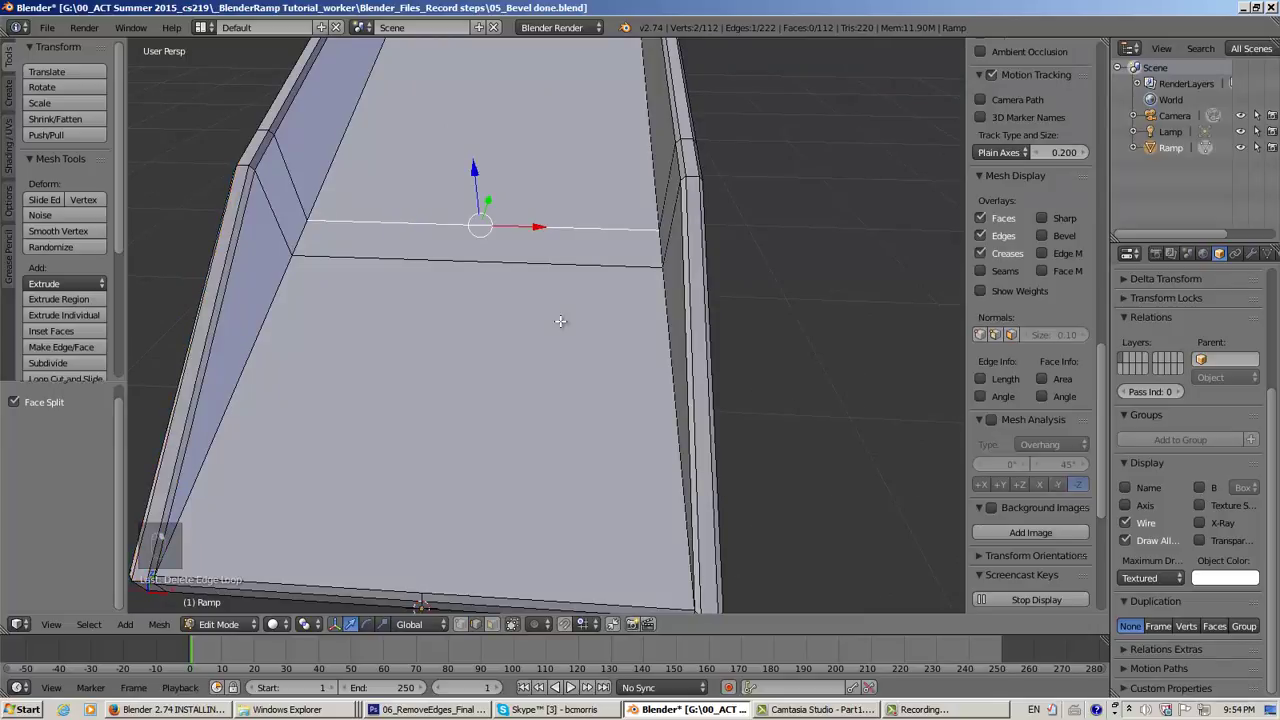
key("KP_Decimal")
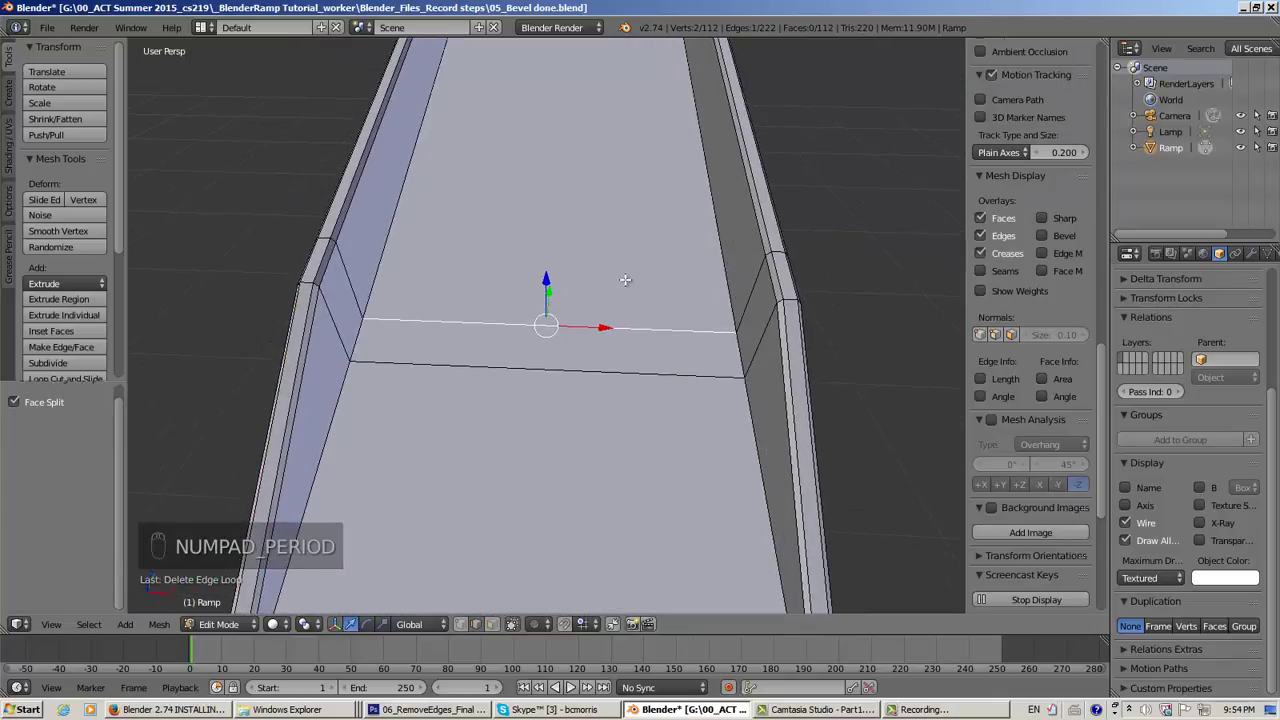
middle_click_drag(625, 280, 645, 289)
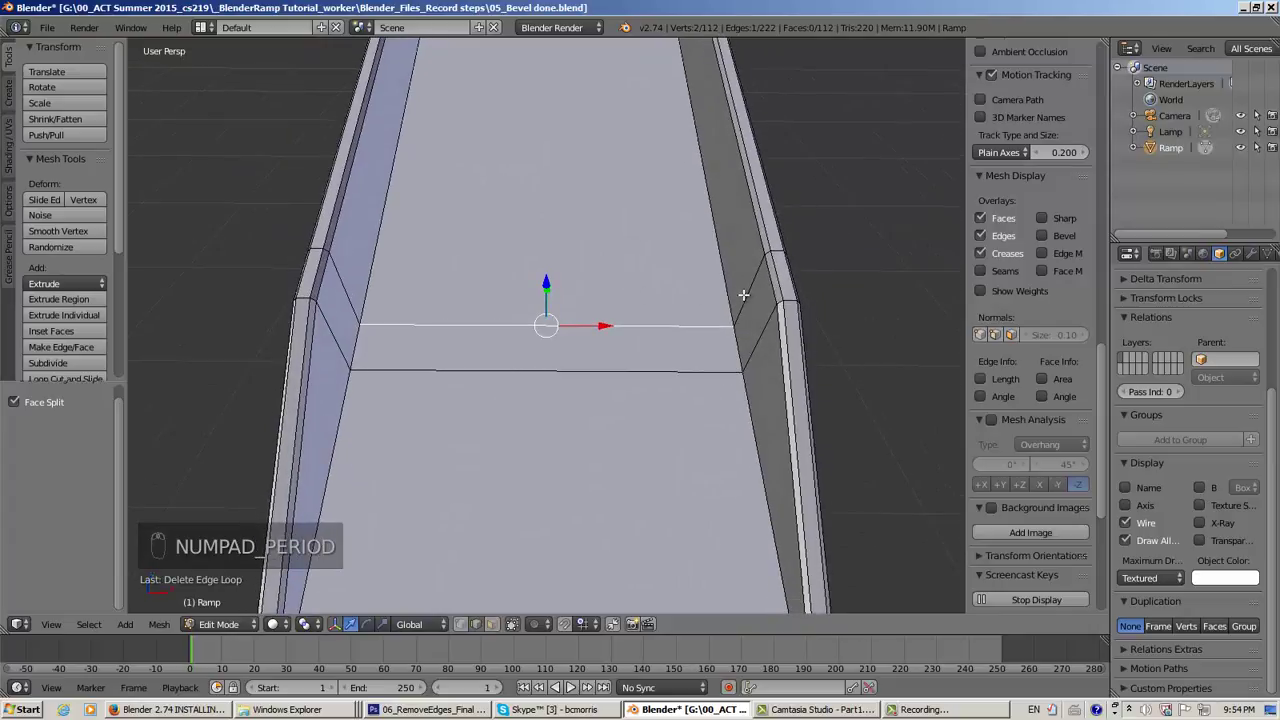
right_click(747, 295, "shift")
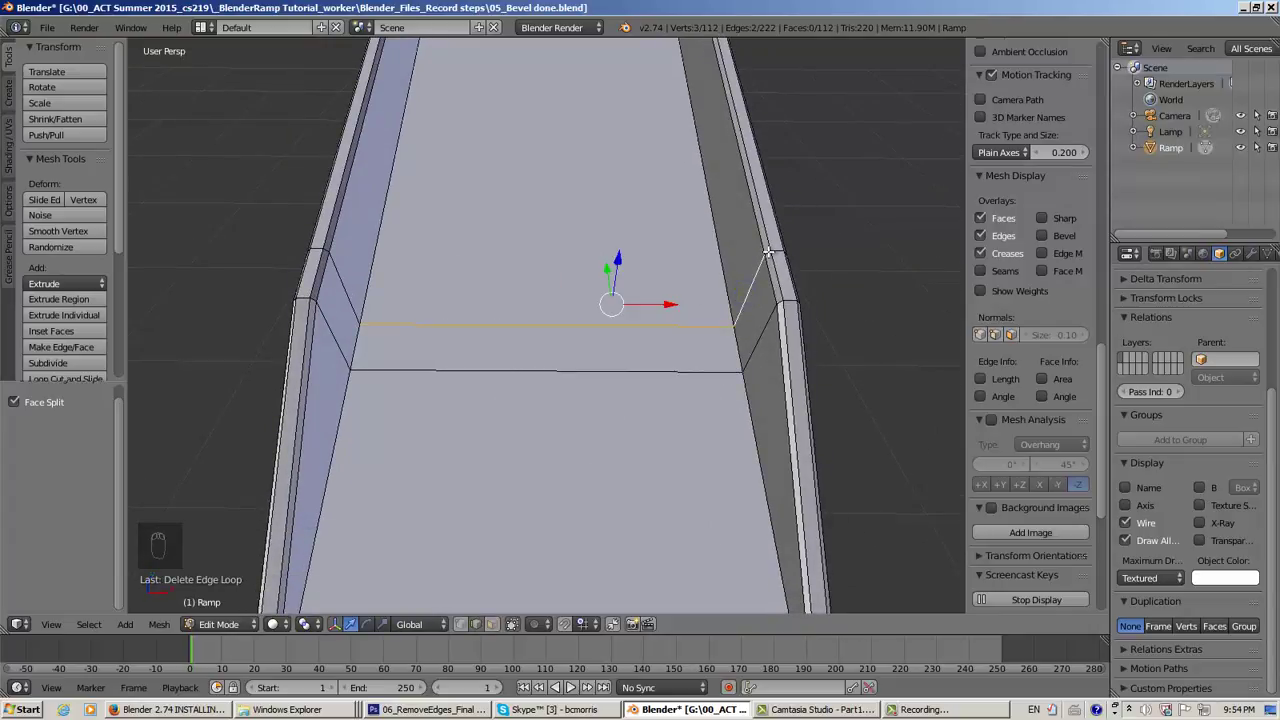
right_click(767, 253, "shift")
right_click(770, 251, "shift")
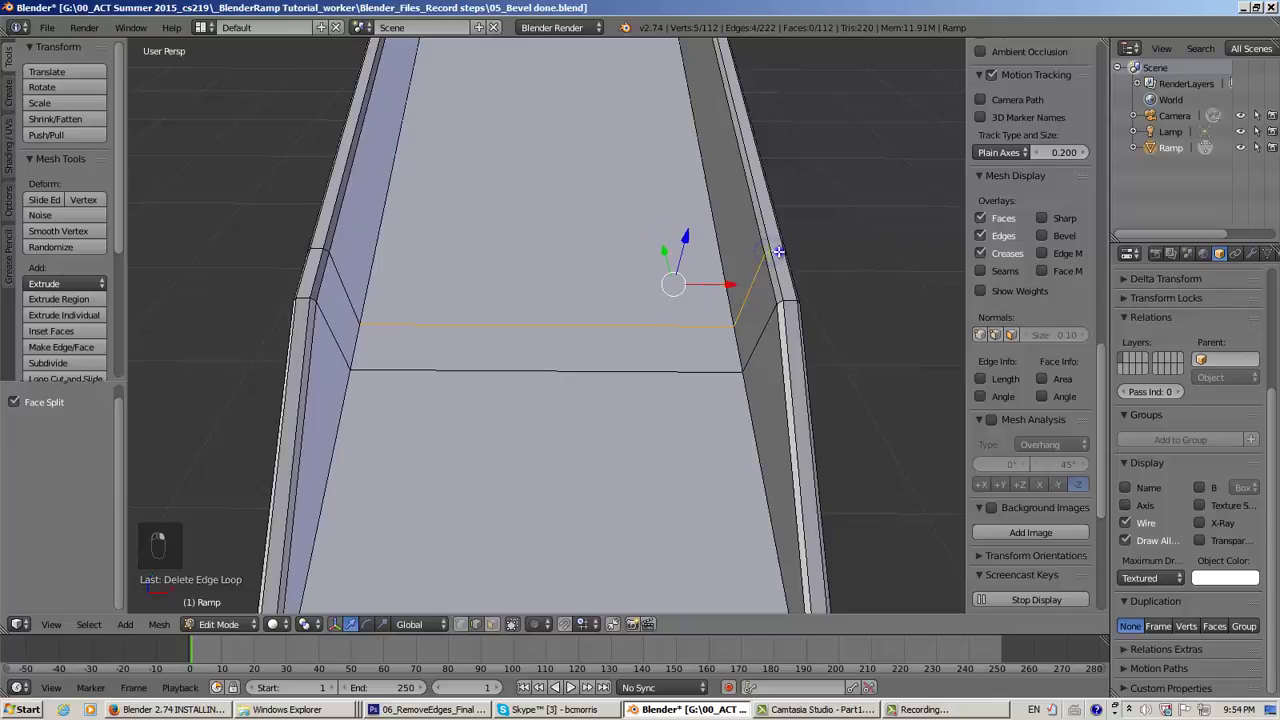
right_click(338, 274, "shift")
right_click(322, 252, "shift")
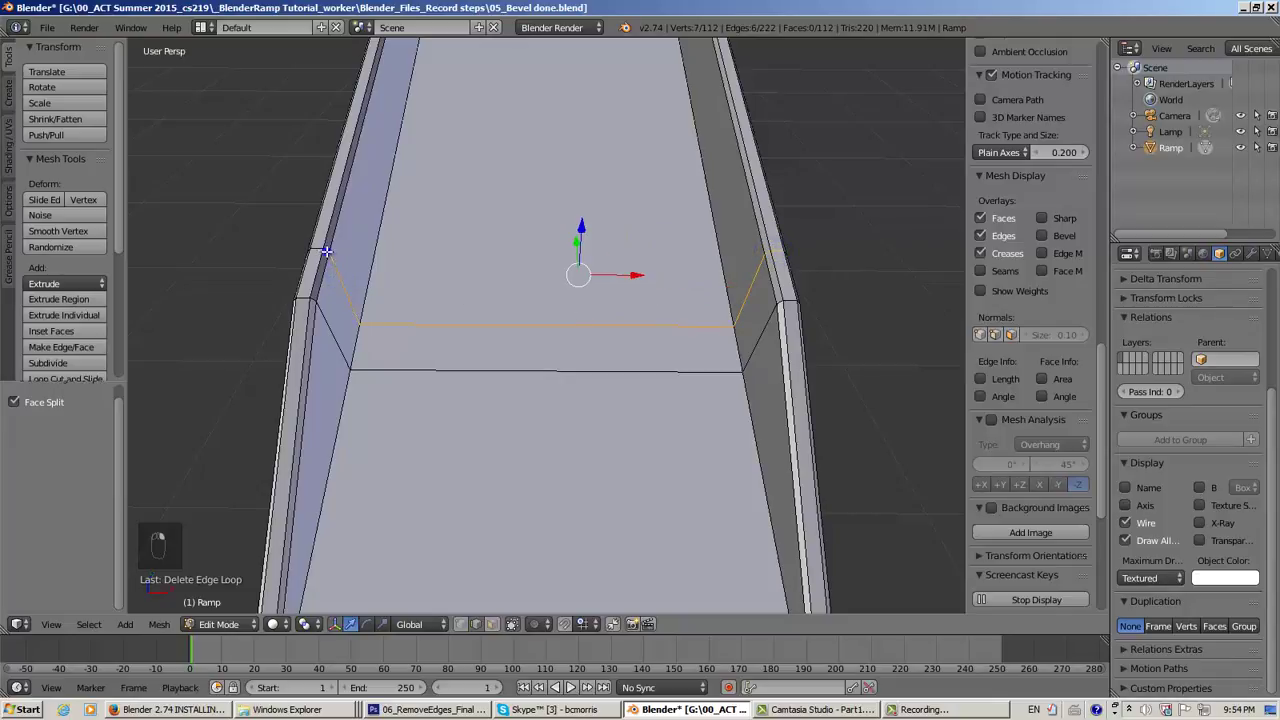
right_click(316, 248, "shift")
middle_click_drag(316, 248, 493, 228)
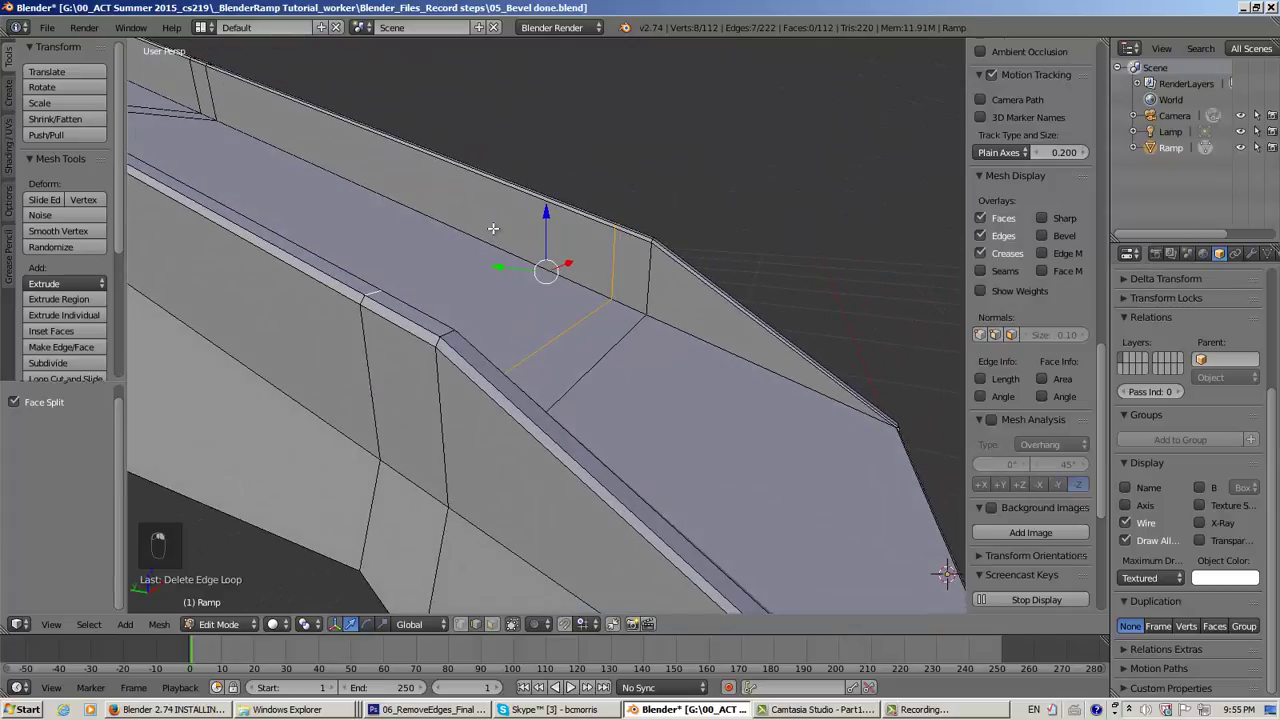
right_click(362, 299, "shift")
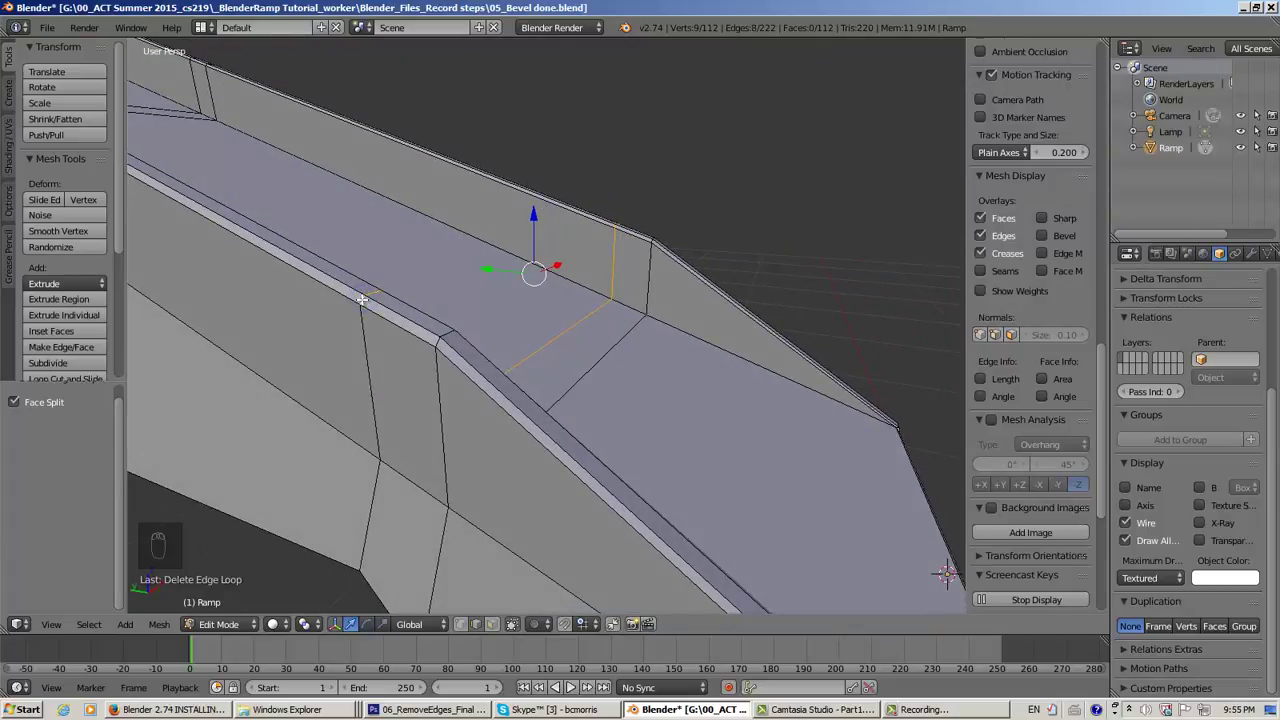
right_click(364, 337, "shift")
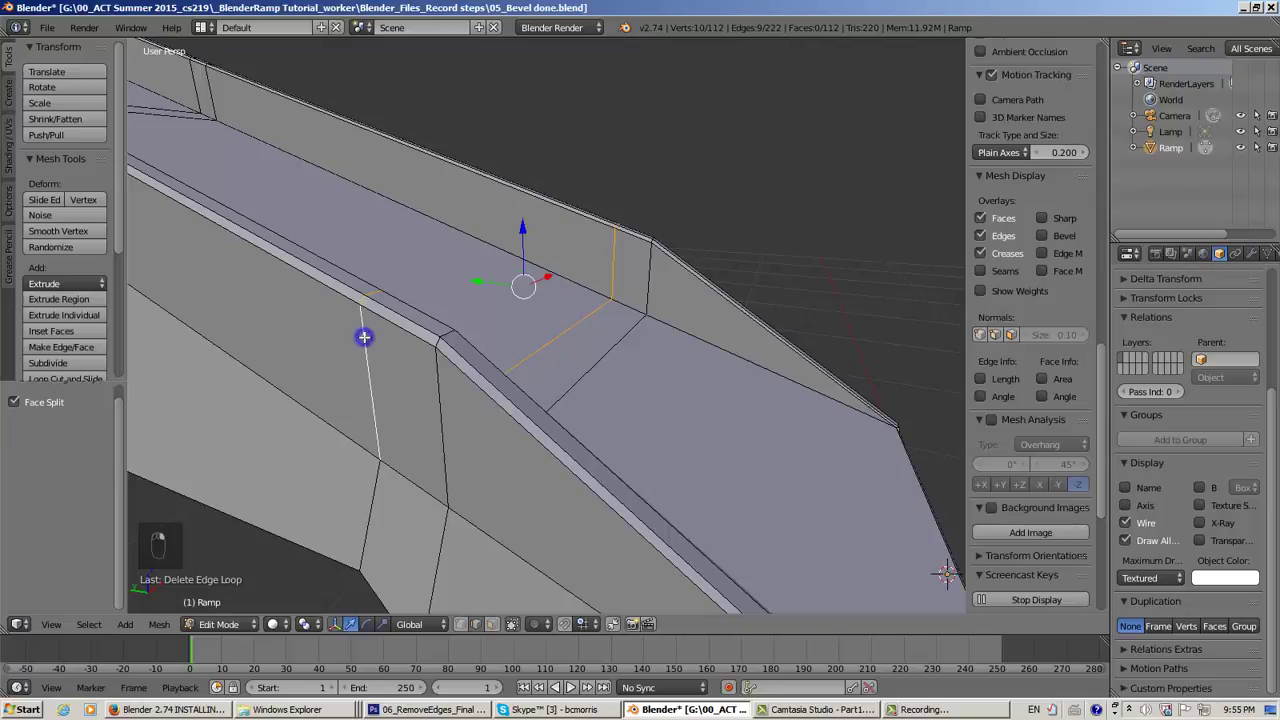
middle_click_drag(649, 380, 402, 390)
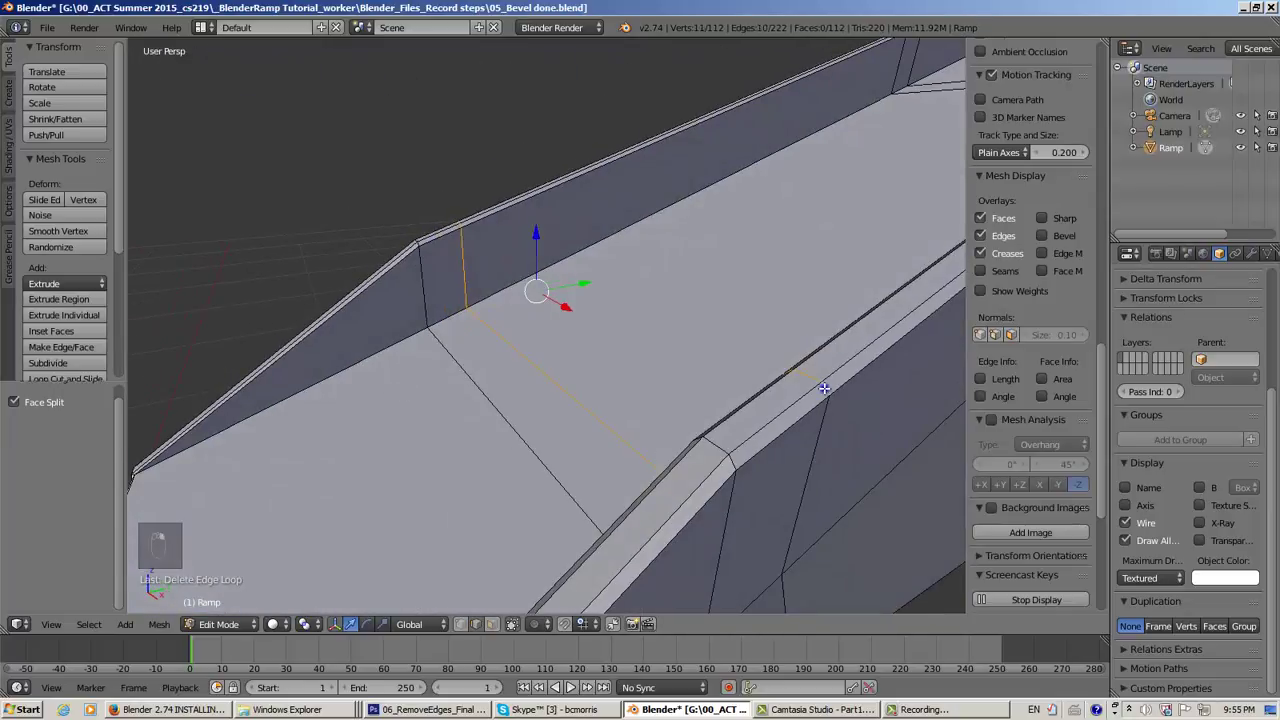
right_click(818, 440, "shift")
middle_click_drag(818, 440, 779, 437)
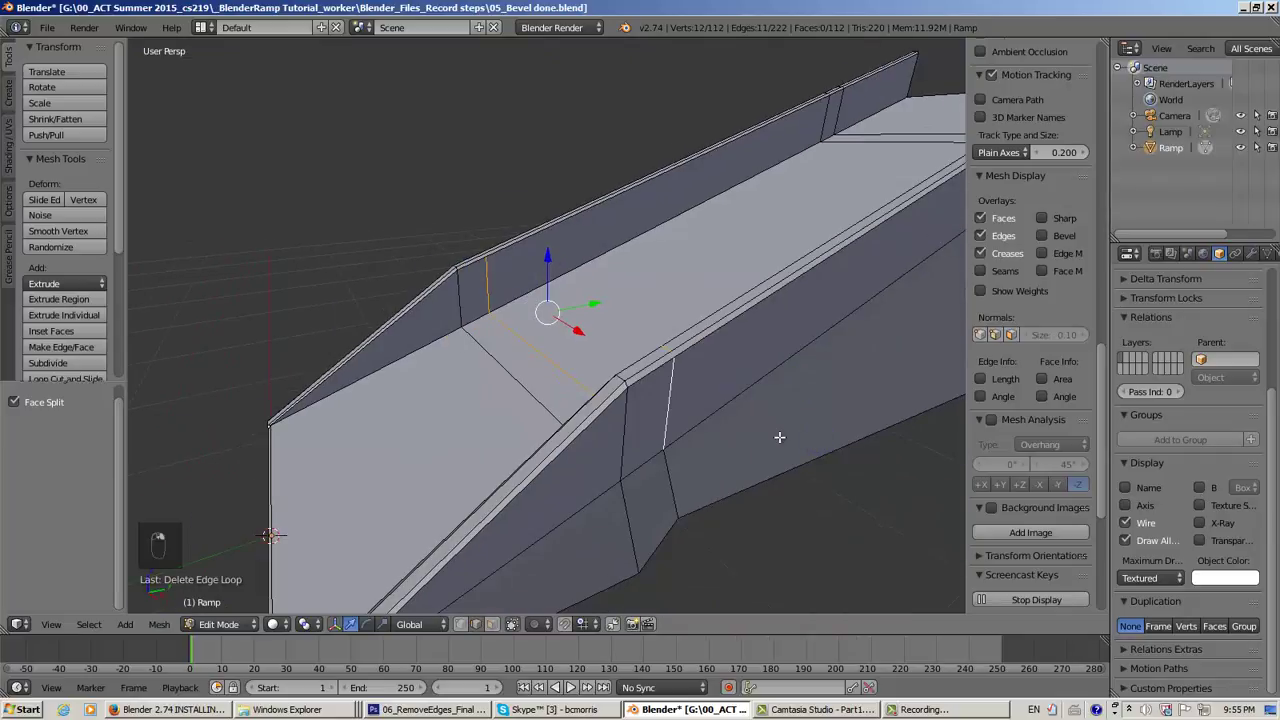
key("x")
left_click(778, 437)
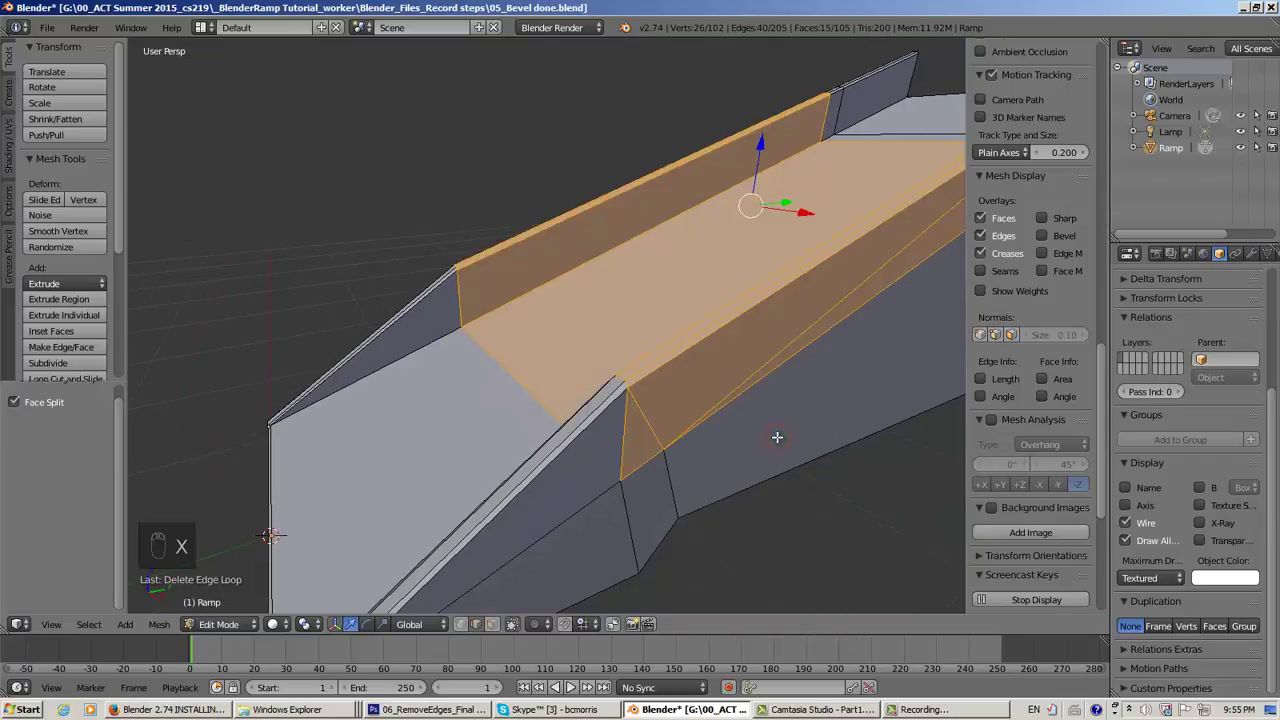
Examine the triangulated outer railing side from the lower bend to the upper bend, focusing on the small triangle at the lower bend
middle_click_drag(777, 437, 722, 419)
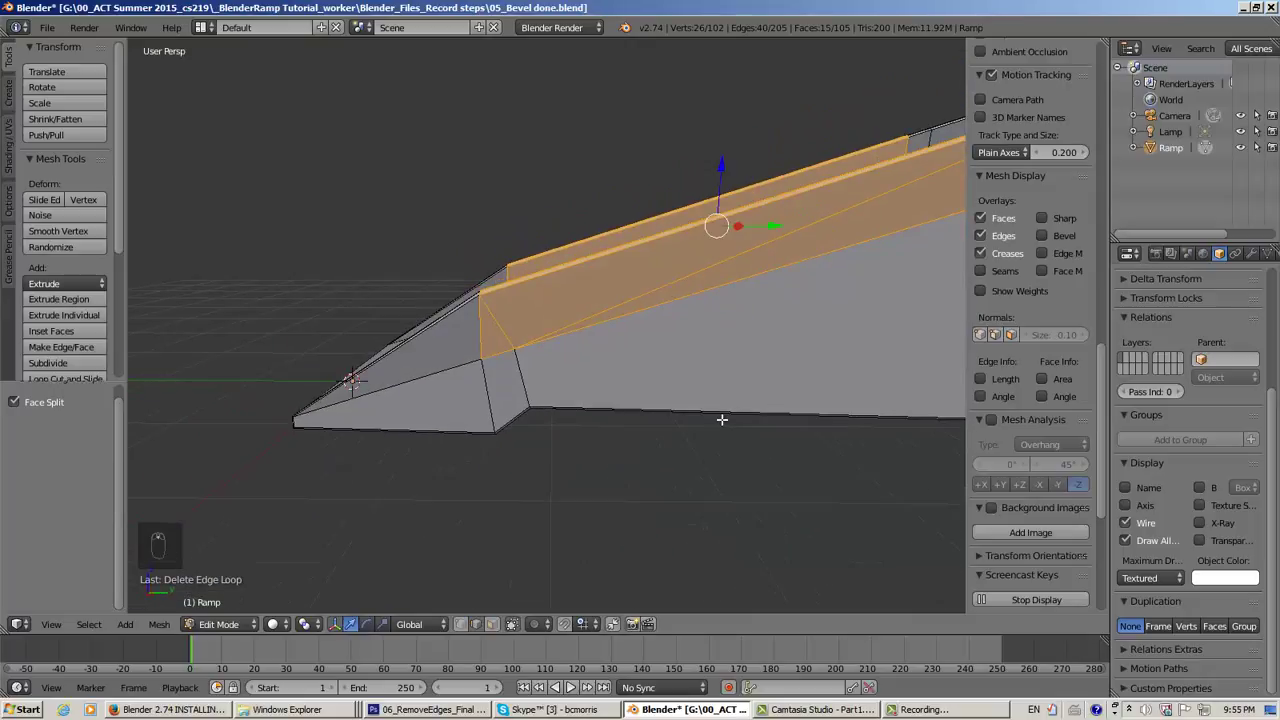
middle_click_drag(767, 382, 730, 268)
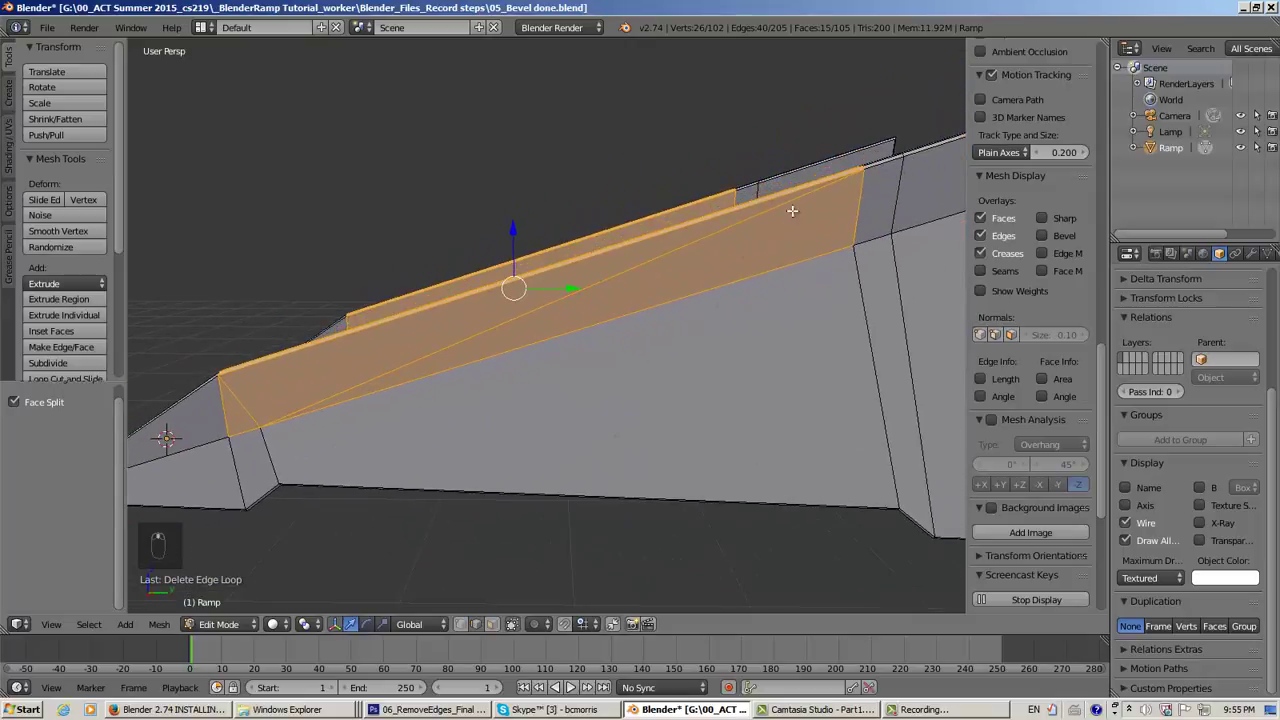
mouse_move(360, 456)
middle_mouse_down()
mouse_move(449, 429)
mouse_move(923, 457)
mouse_move(357, 449)
mouse_move(359, 462)
middle_mouse_up()
middle_click_drag(310, 425, 418, 403)
middle_click_drag(423, 413, 463, 388)
middle_click_drag(506, 429, 540, 423)
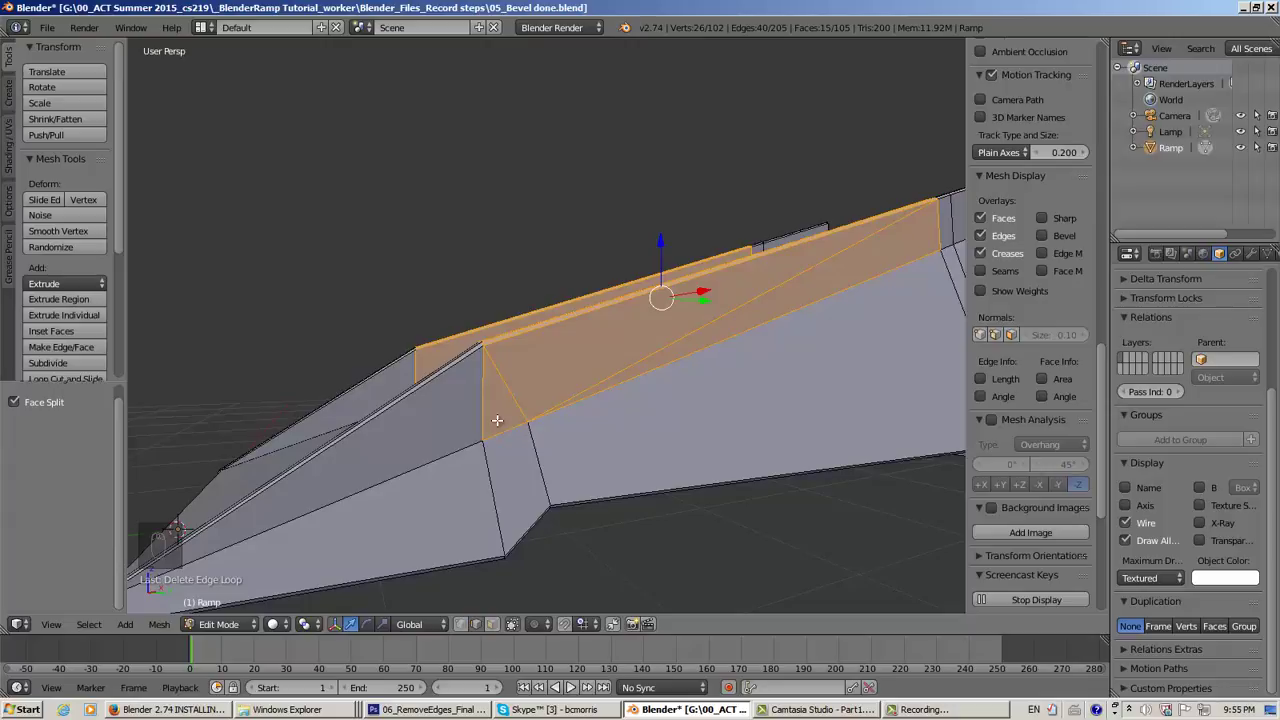
In face select mode, delete the small triangular faces at the lower bend on the outer sides of both railings
right_click(497, 420)
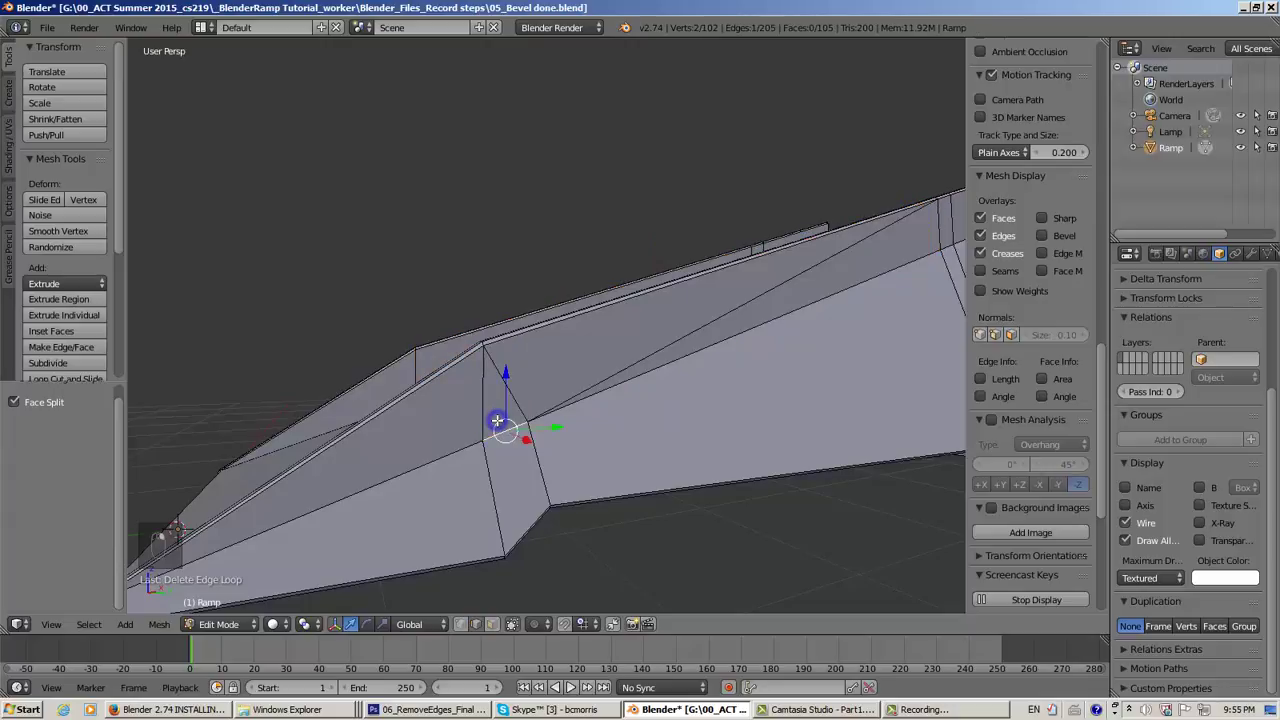
left_click(492, 625)
right_click(496, 403)
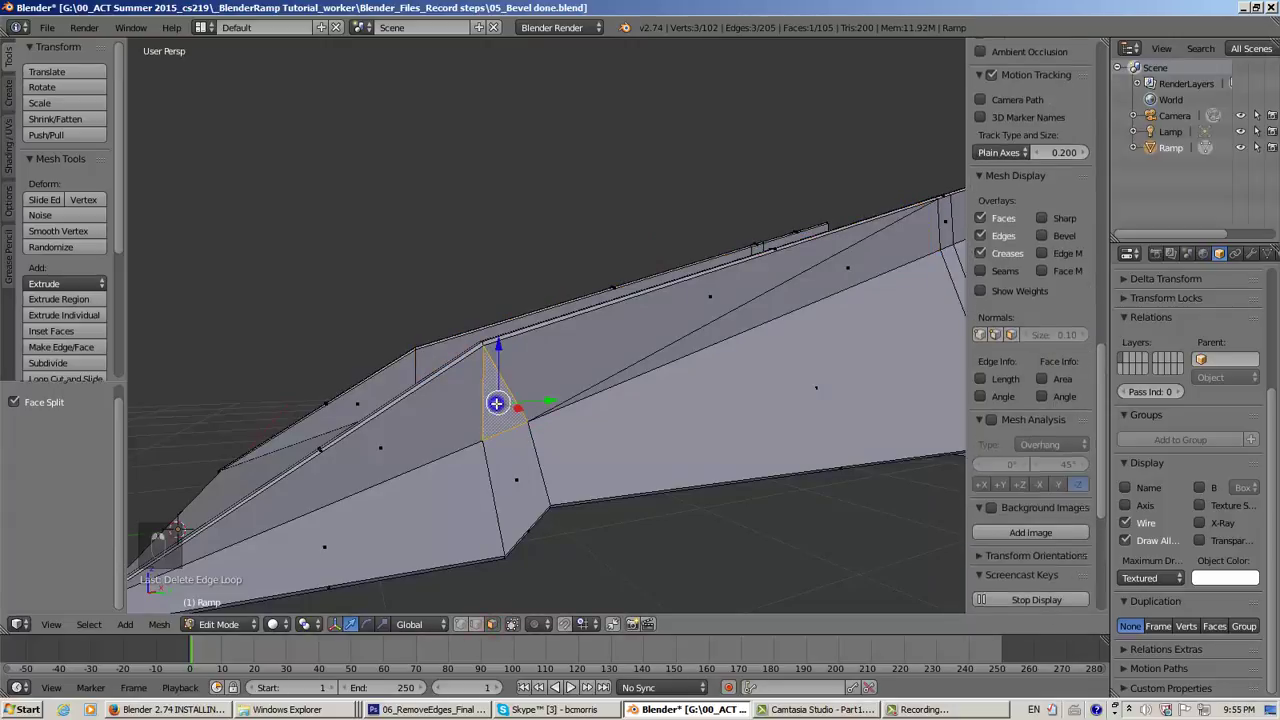
middle_click_drag(563, 480, 576, 450)
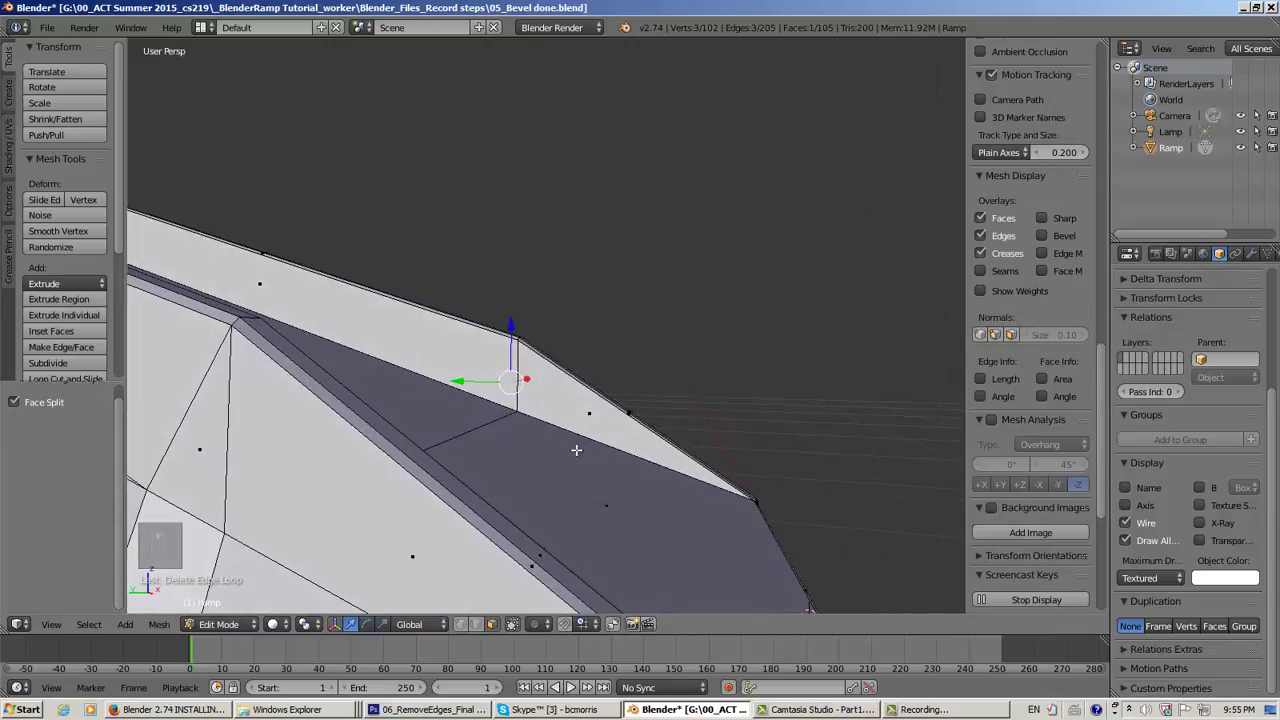
right_click(203, 450, "shift")
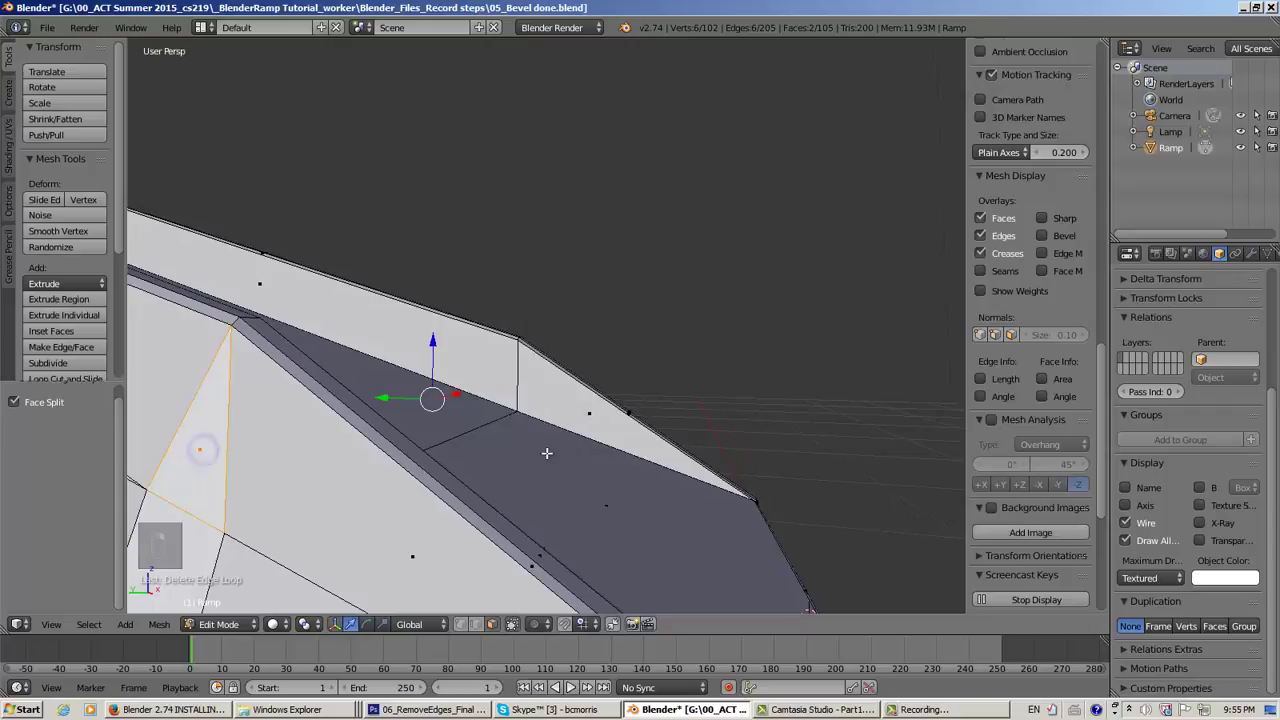
middle_click_drag(499, 457, 344, 479)
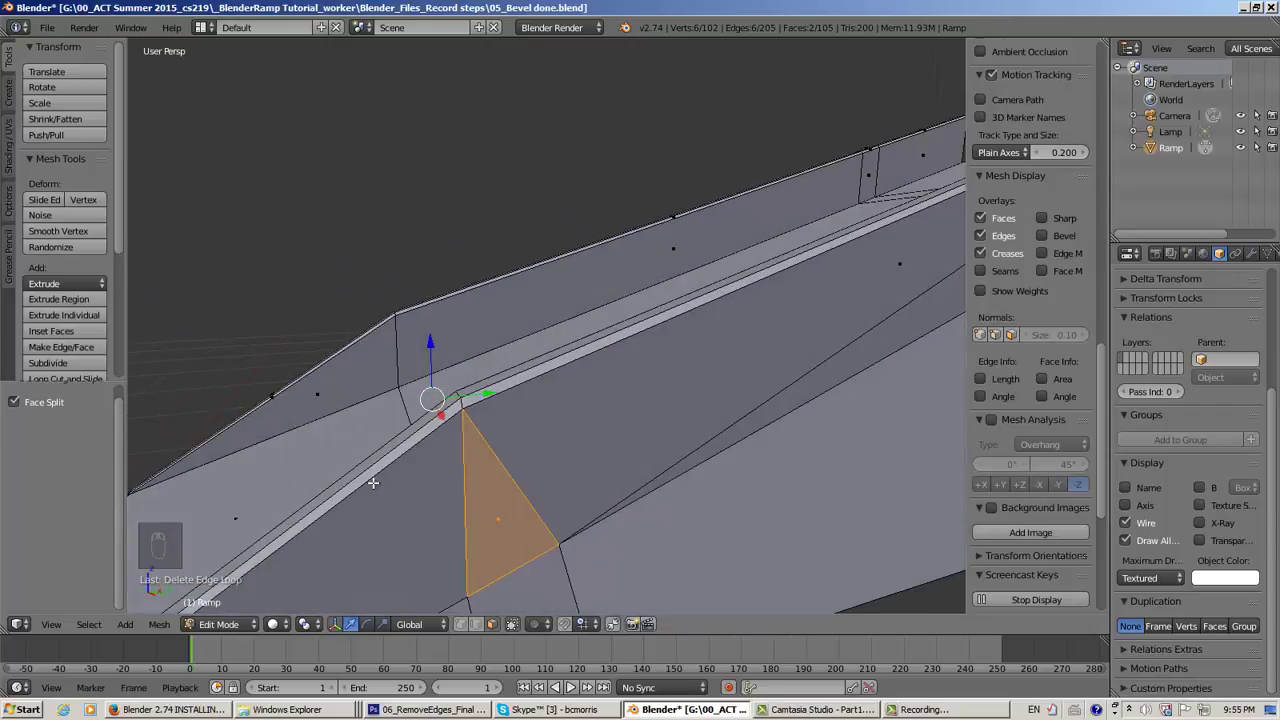
scroll(372, 483, "down", 2)
middle_click_drag(476, 490, 455, 489)
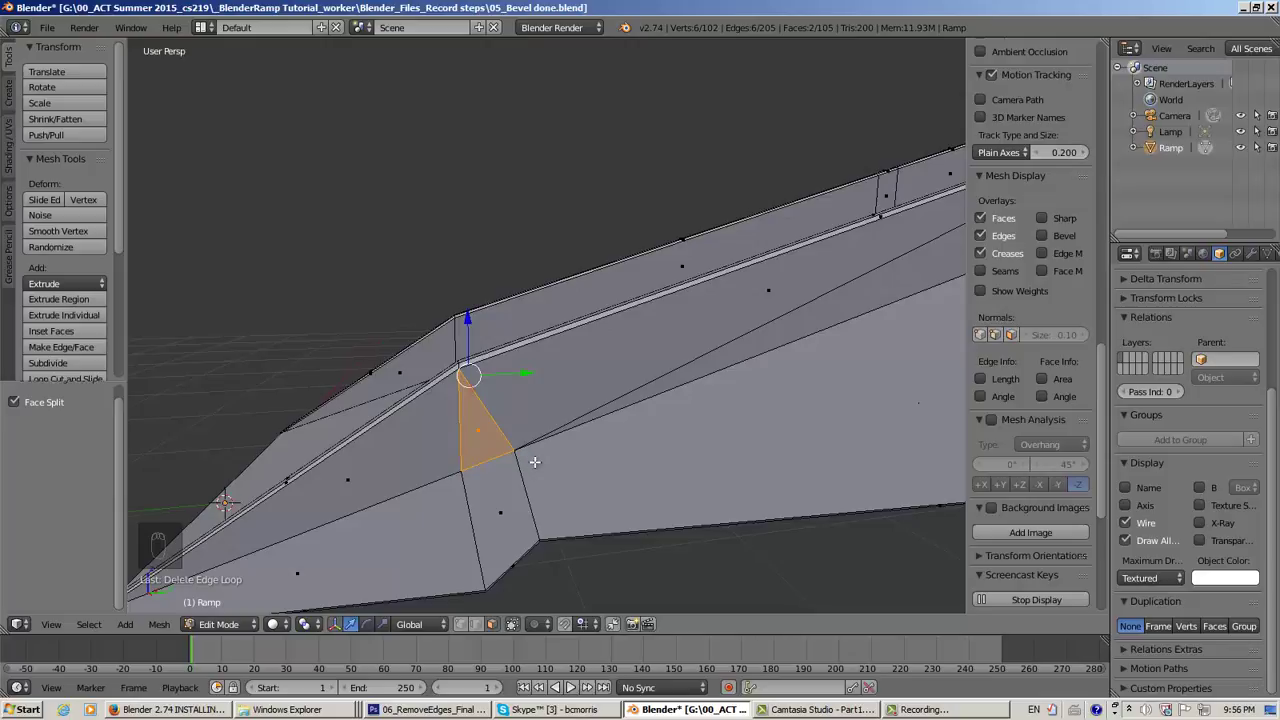
middle_click_drag(535, 462, 558, 469)
scroll(553, 470, "up", 2)
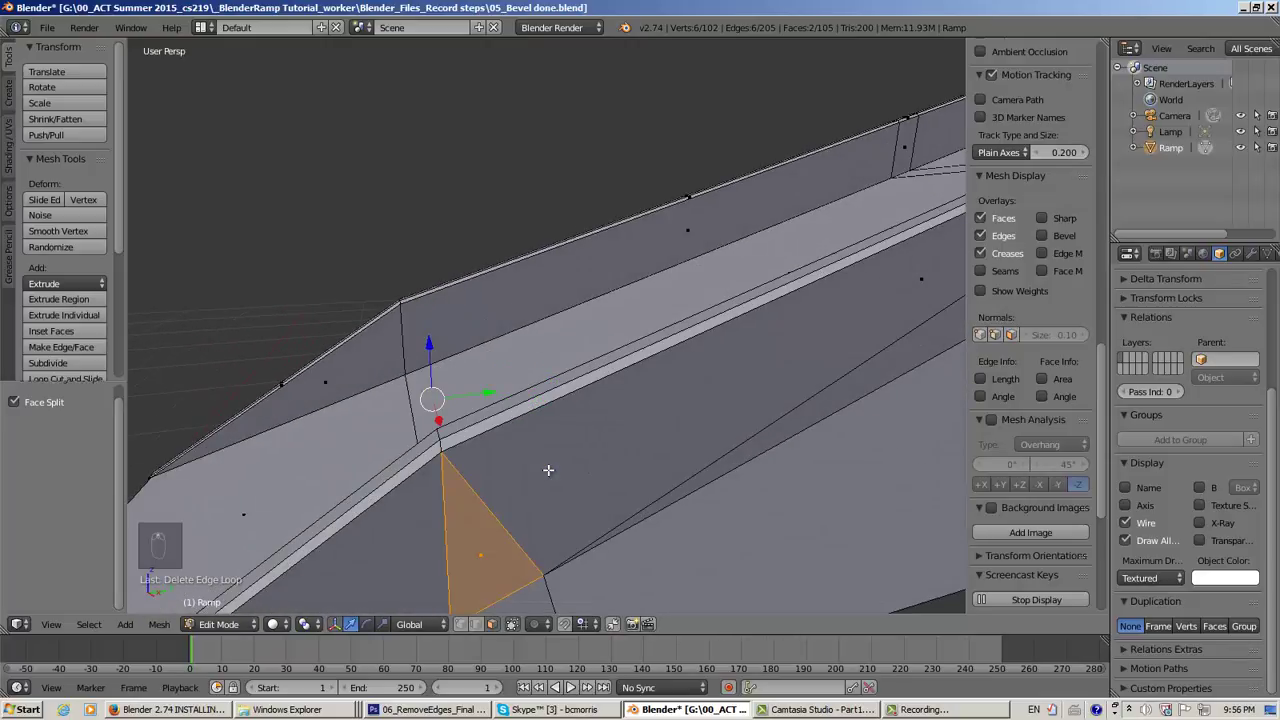
middle_click_drag(463, 465, 468, 452)
key("Delete")
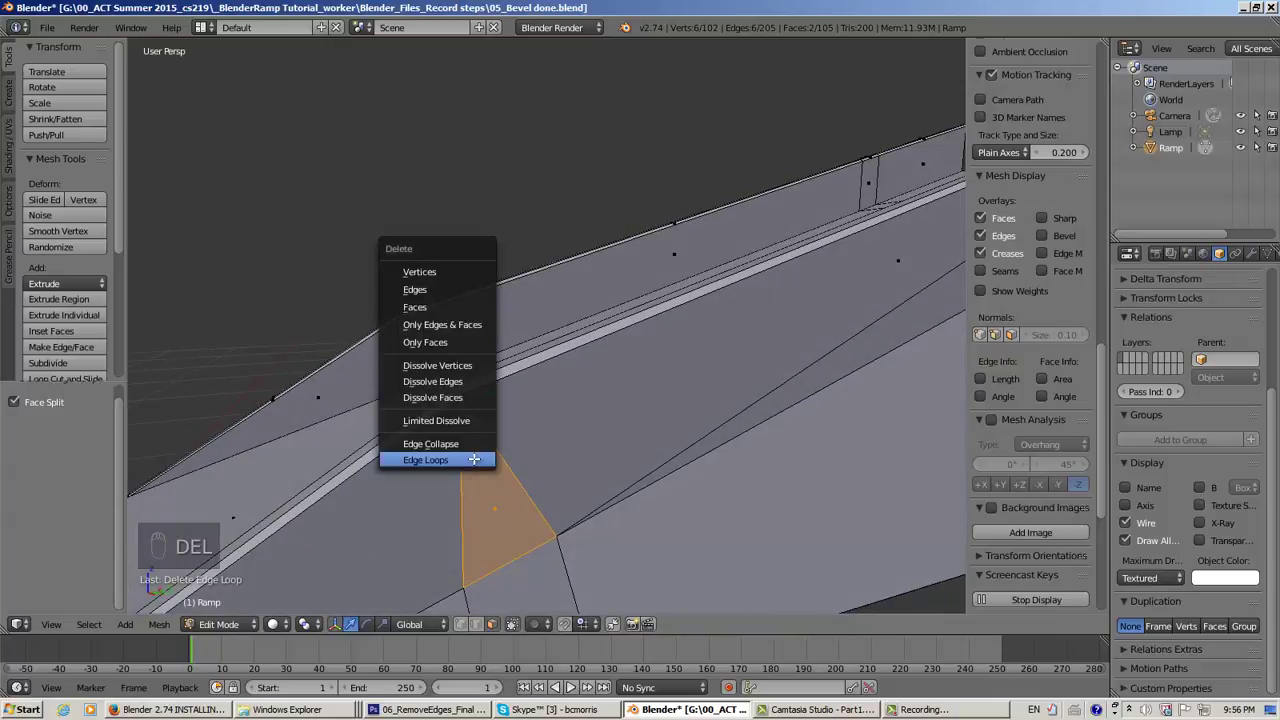
left_click(452, 307)
In vertex select mode, select the vertex at the uphill base corner of the triangular gap in the outer railing side
middle_click_drag(449, 306, 536, 424)
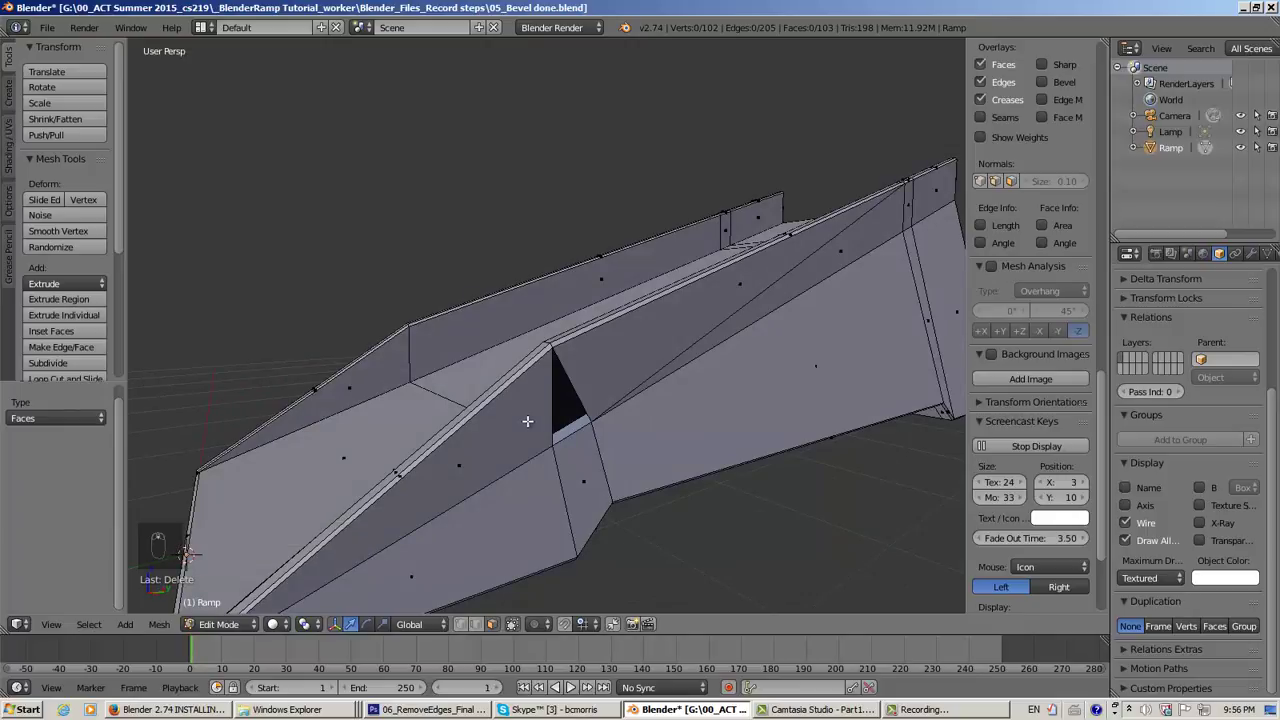
middle_click_drag(527, 421, 527, 400)
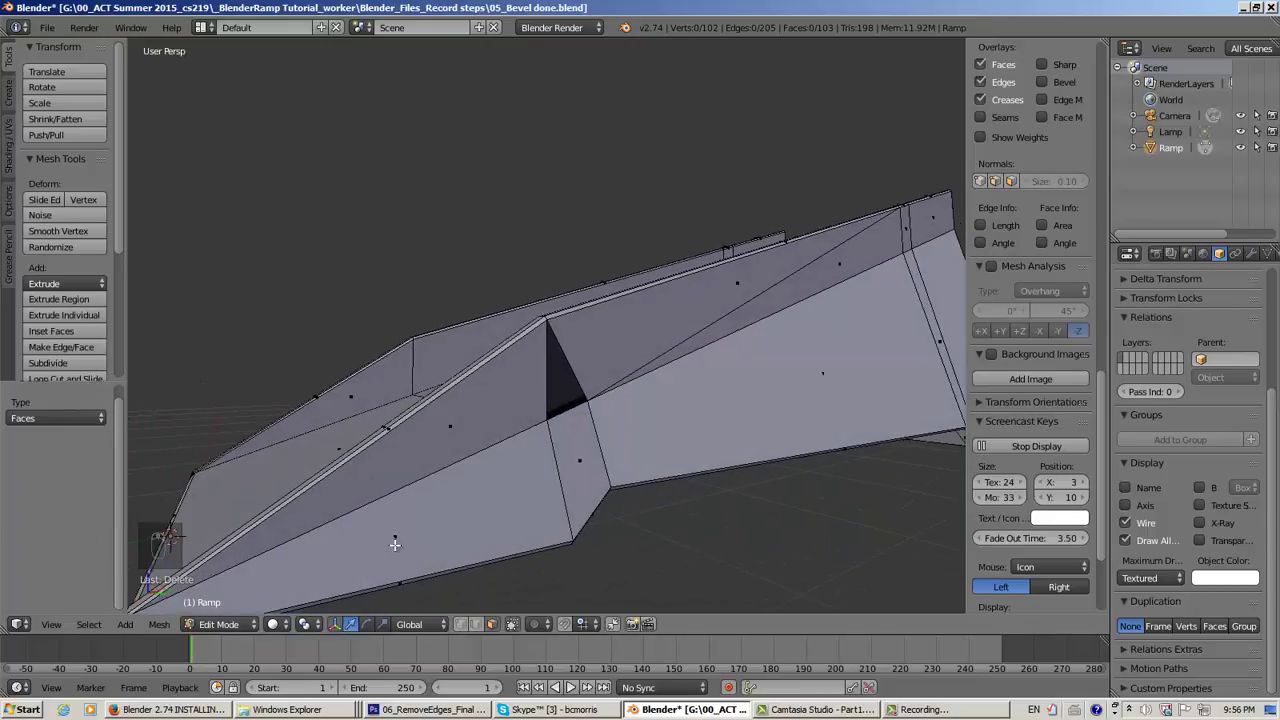
mouse_move(620, 460)
middle_mouse_down()
mouse_move(563, 489)
mouse_move(631, 498)
mouse_move(877, 470)
mouse_move(654, 451)
mouse_move(604, 475)
middle_mouse_up()
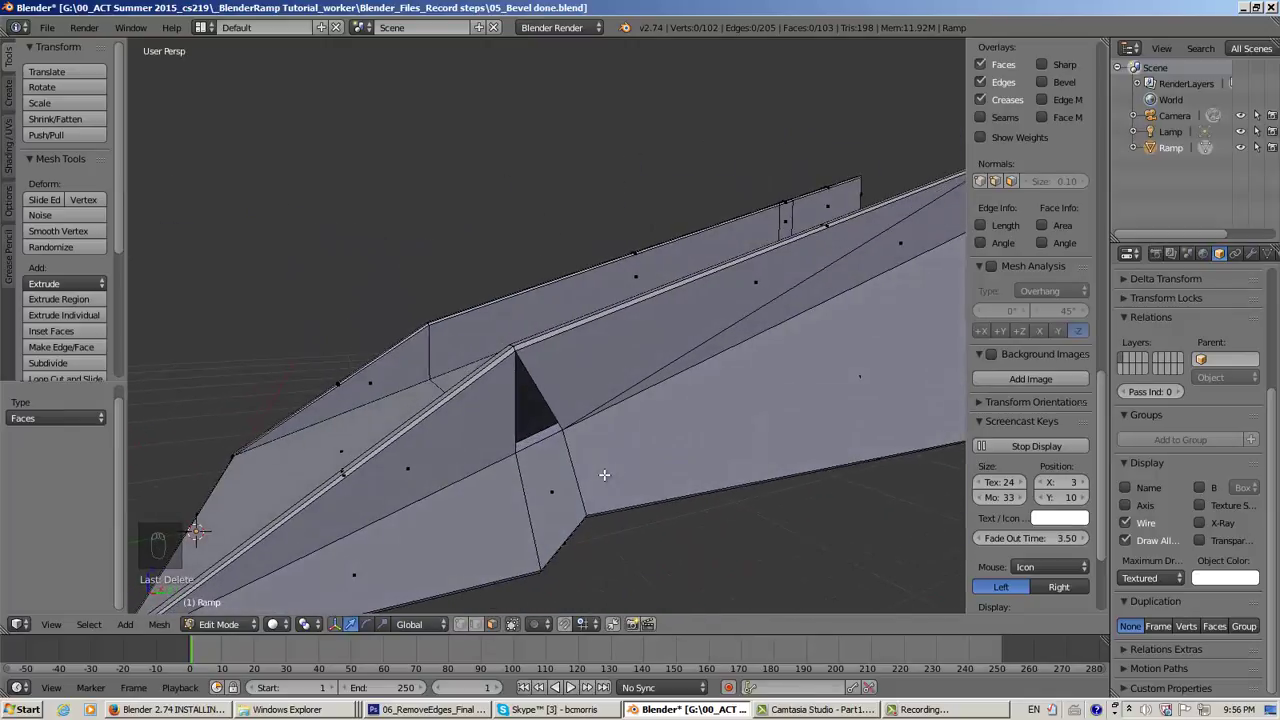
left_click(463, 624)
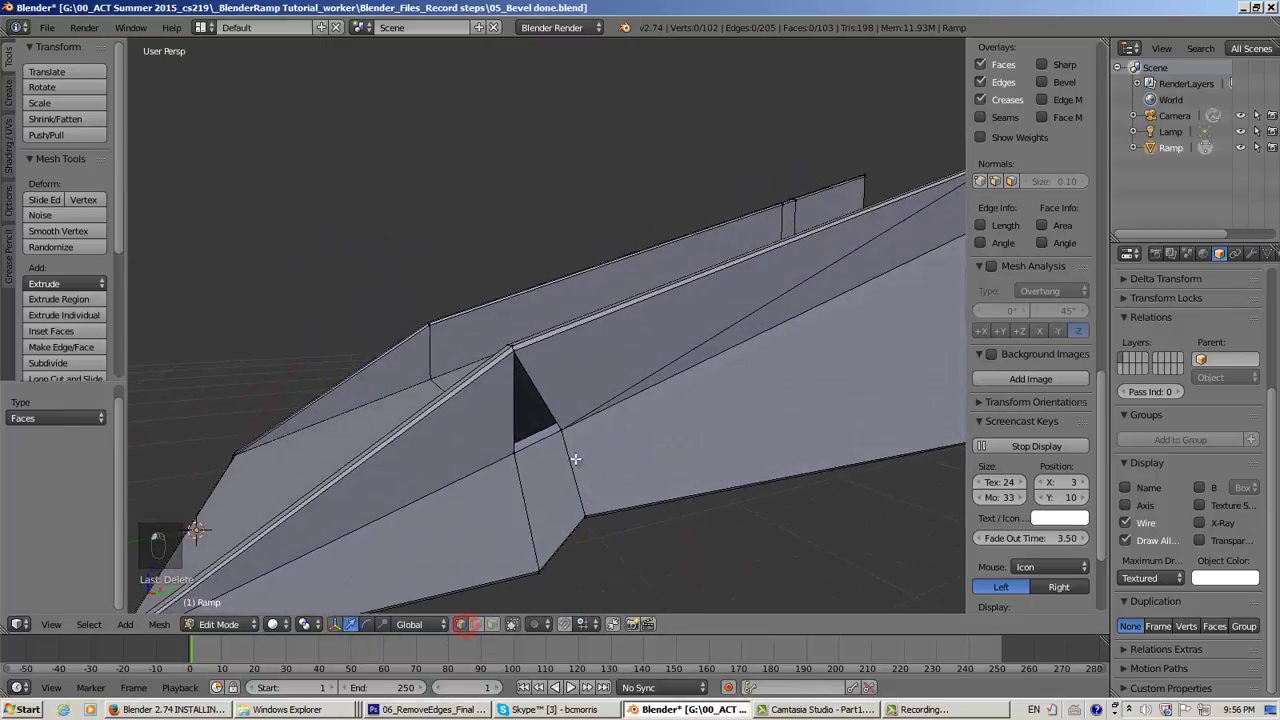
right_click(563, 430)
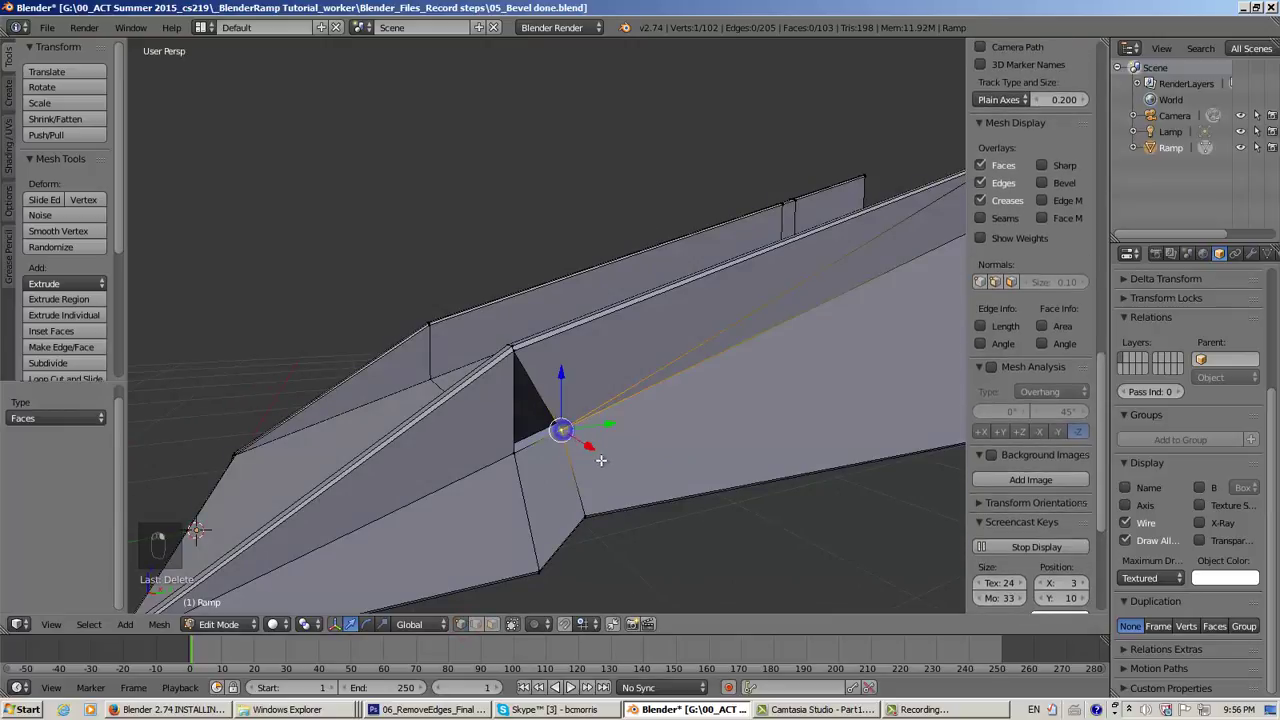
scroll(590, 475, "up", 4)
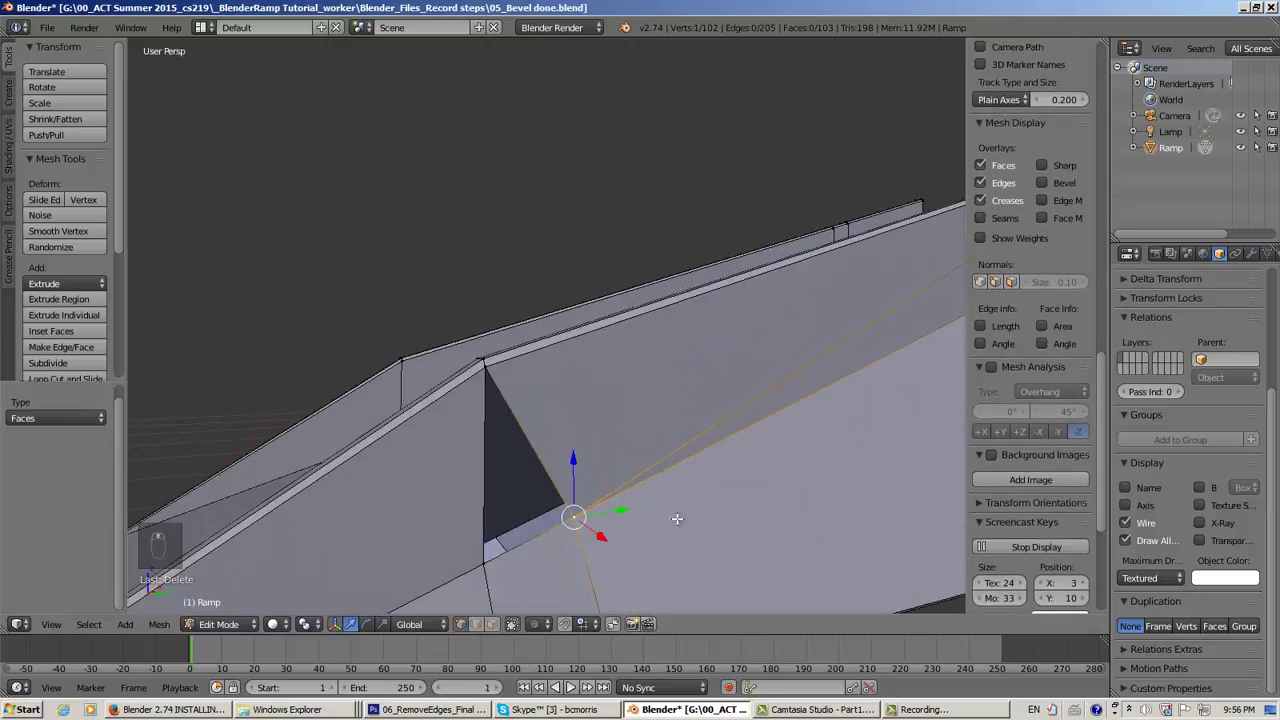
middle_click_drag(690, 532, 680, 503)
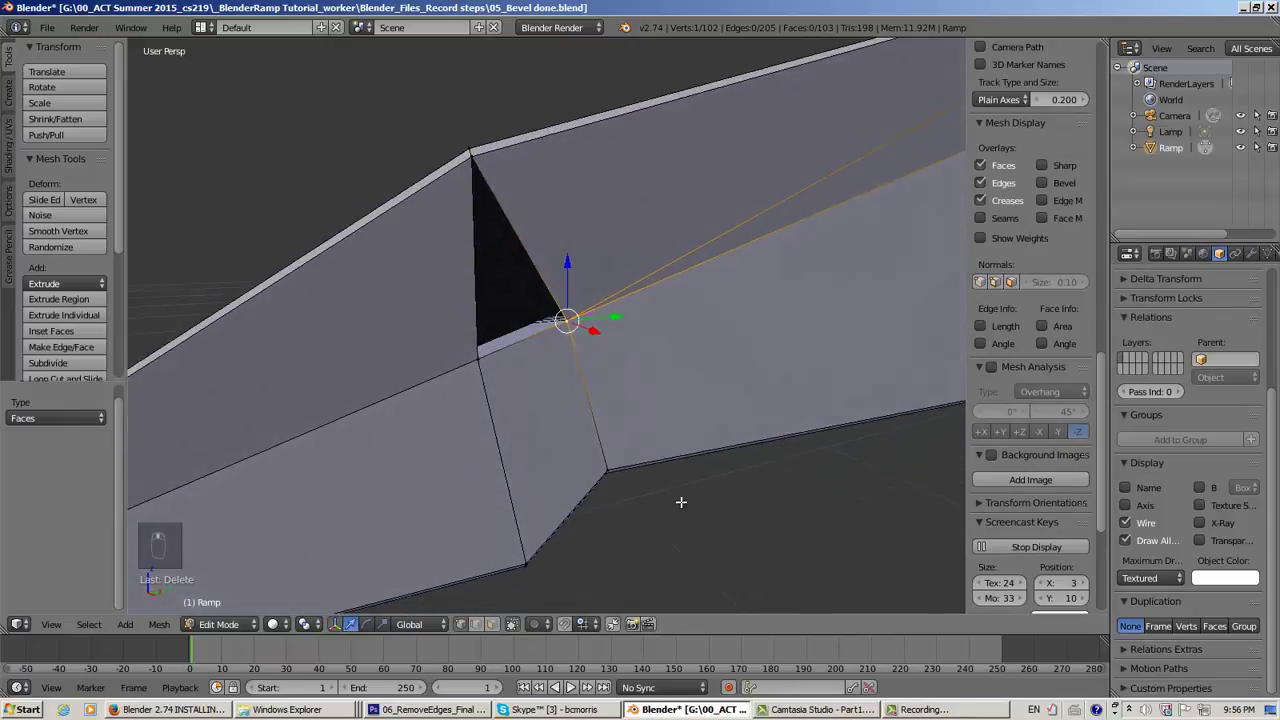
scroll(681, 502, "down", 3)
scroll(681, 502, "up", 3)
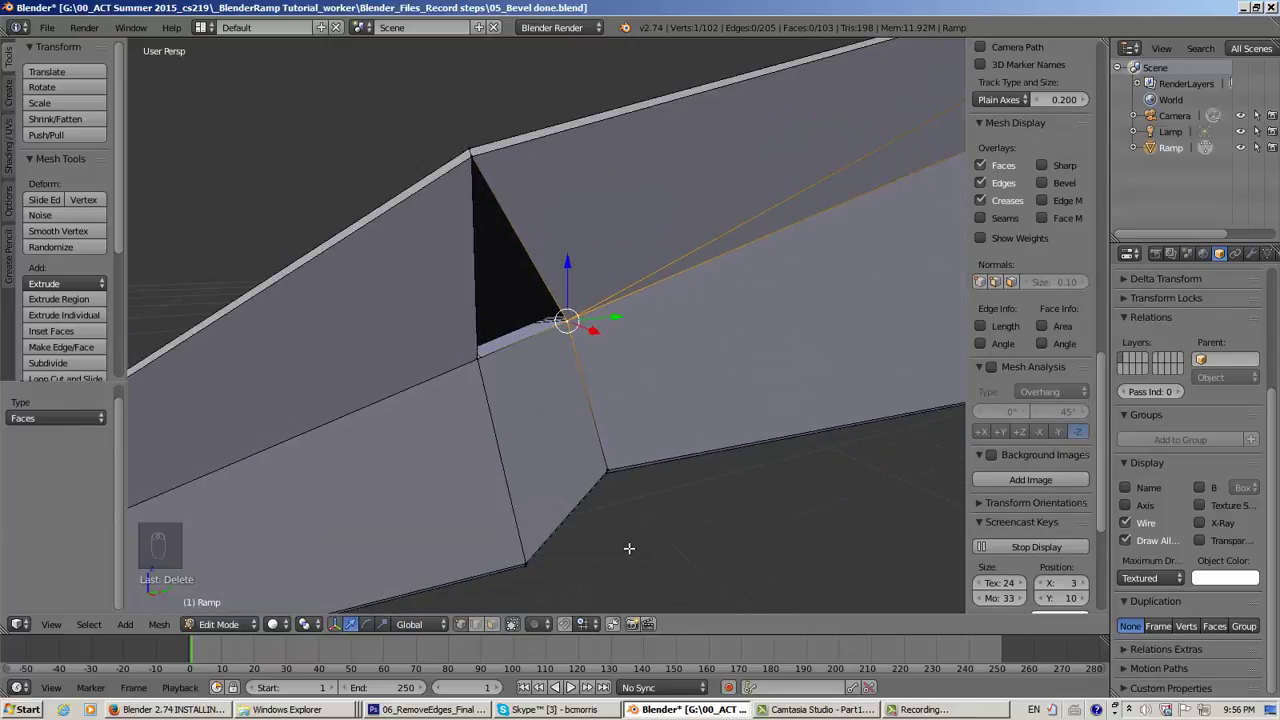
Set the snap element to Vertex and the snap target to Closest
left_click(583, 625)
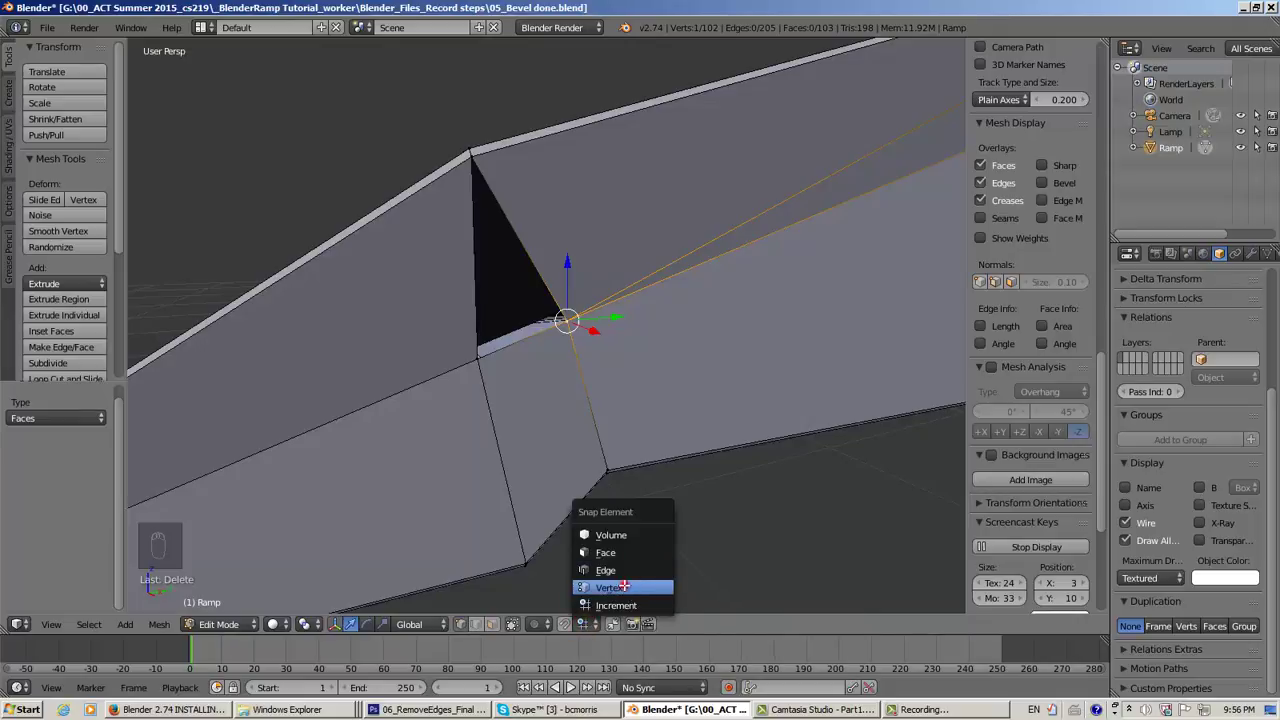
left_click(612, 587)
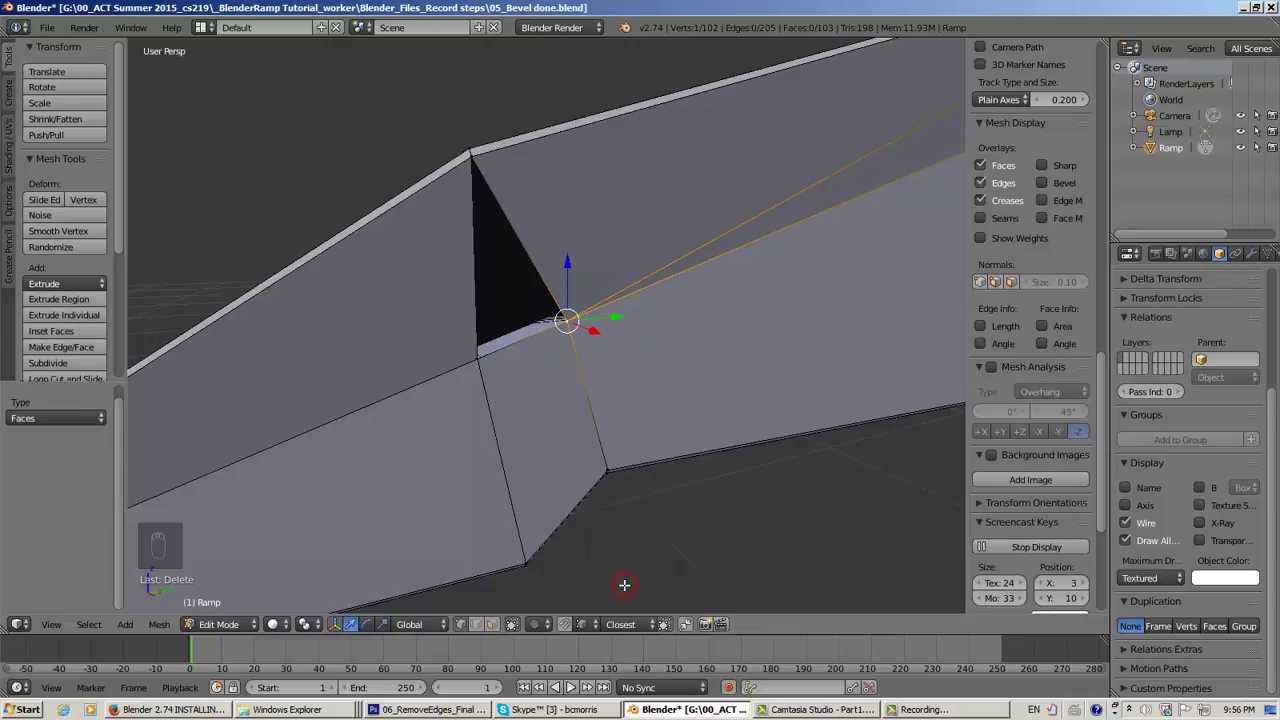
left_click(648, 626)
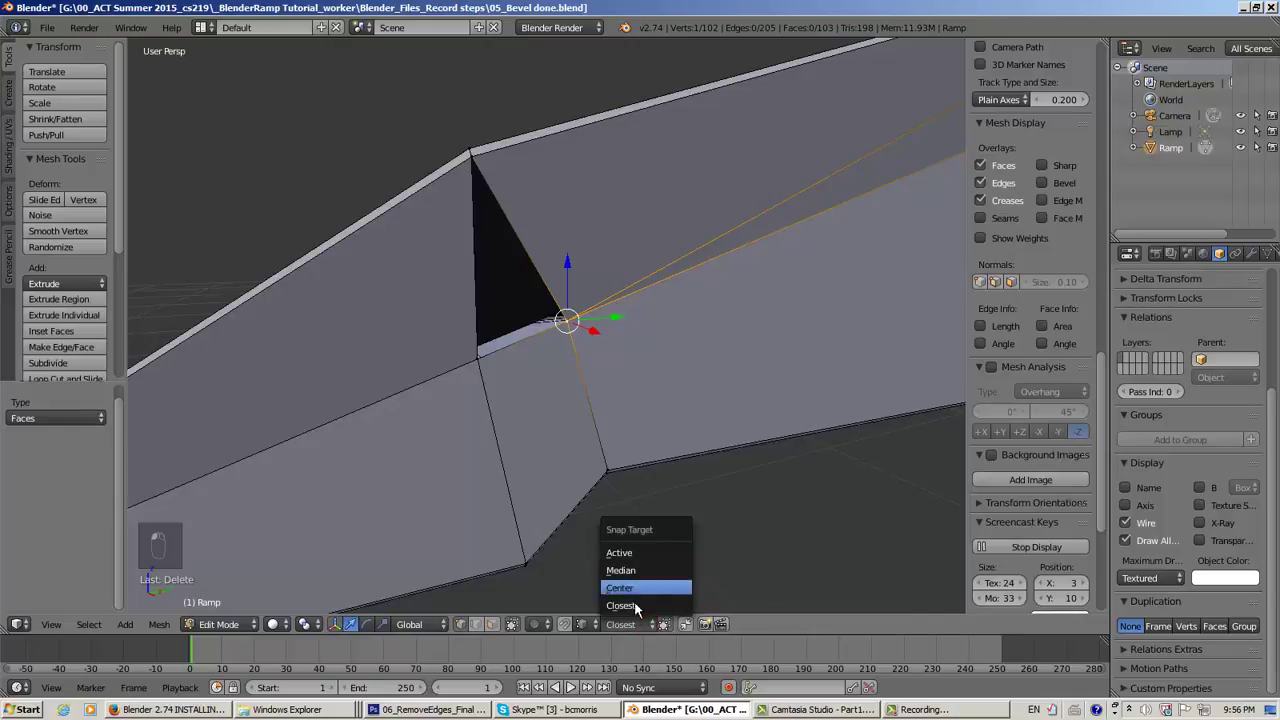
left_click(632, 604)
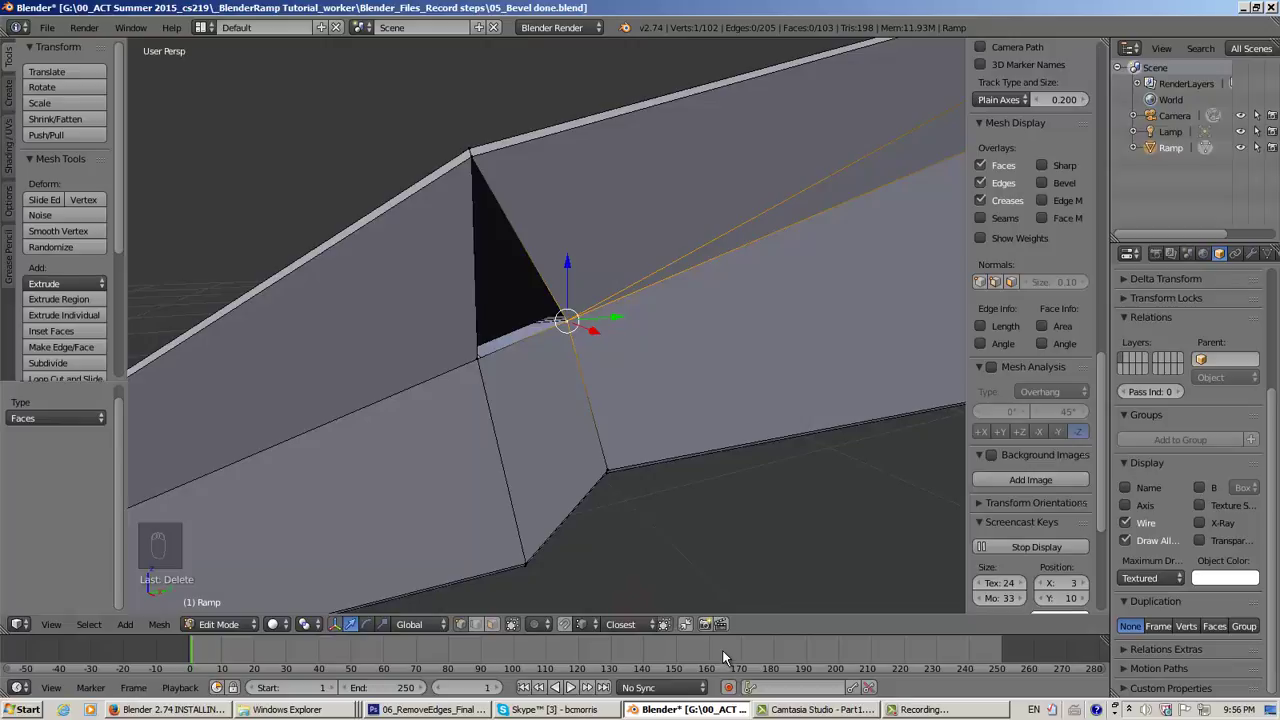
middle_click_drag(650, 450, 623, 453)
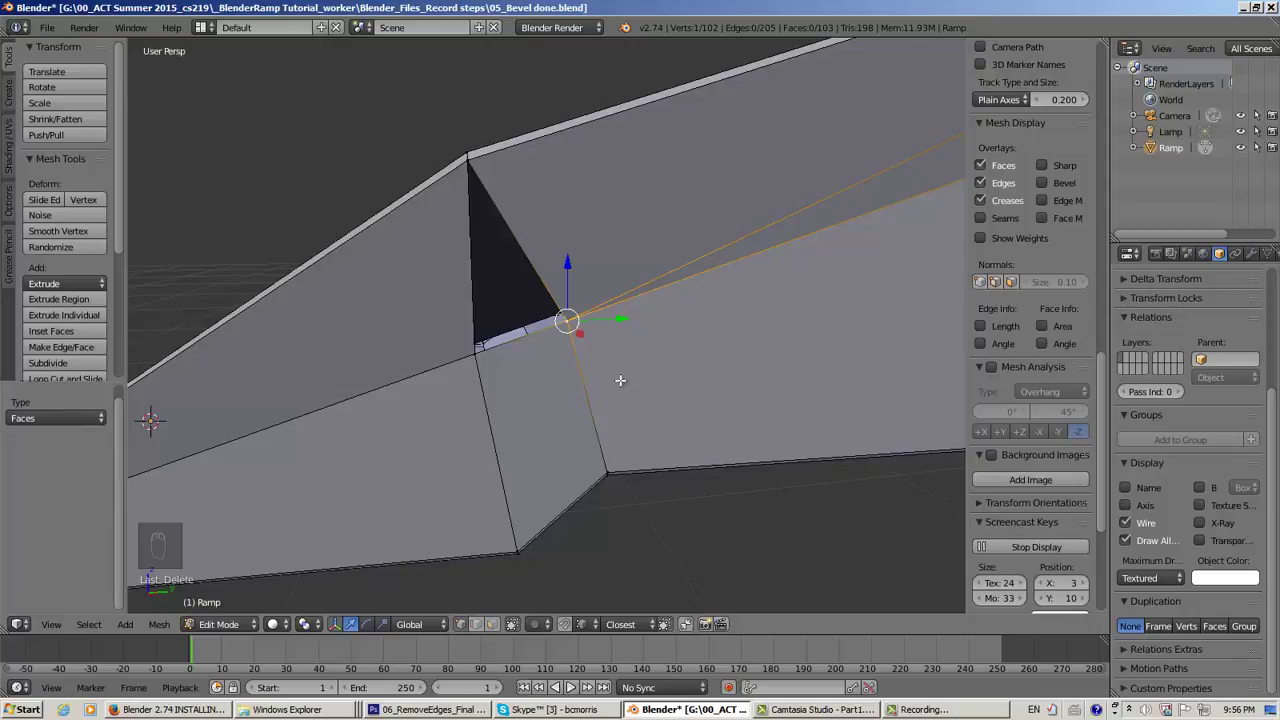
key("g")
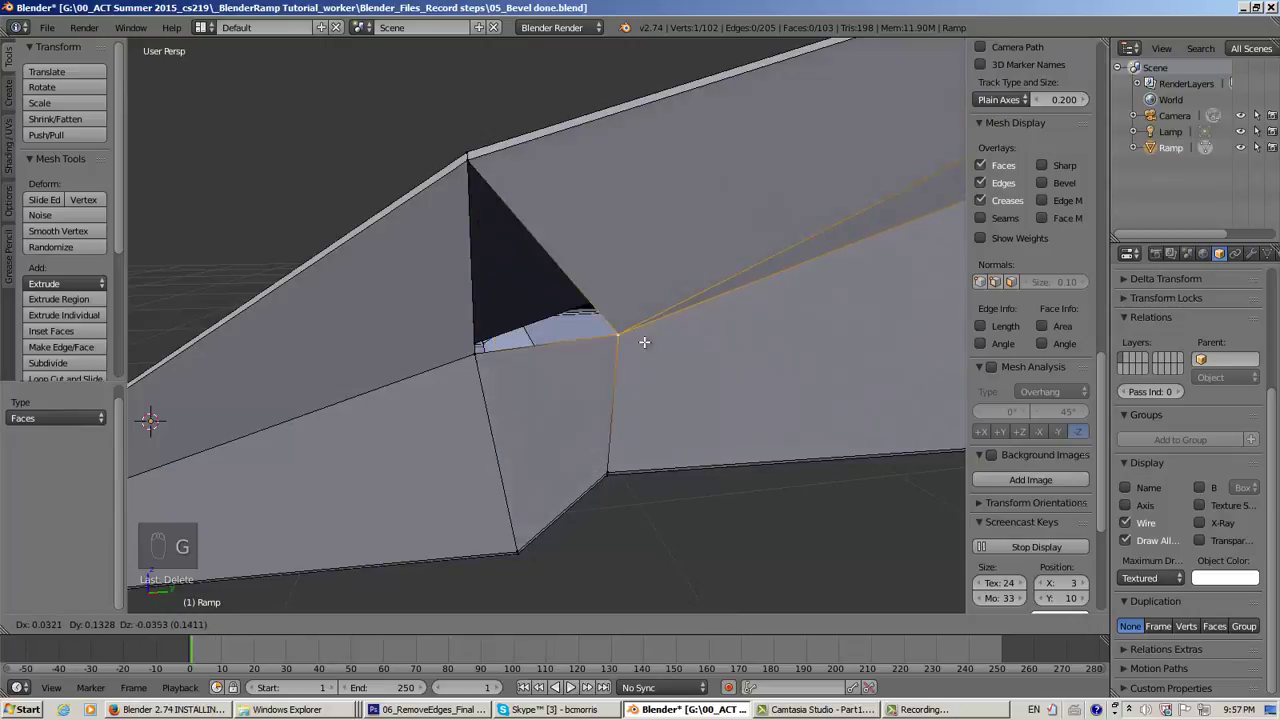
left_click(632, 328)
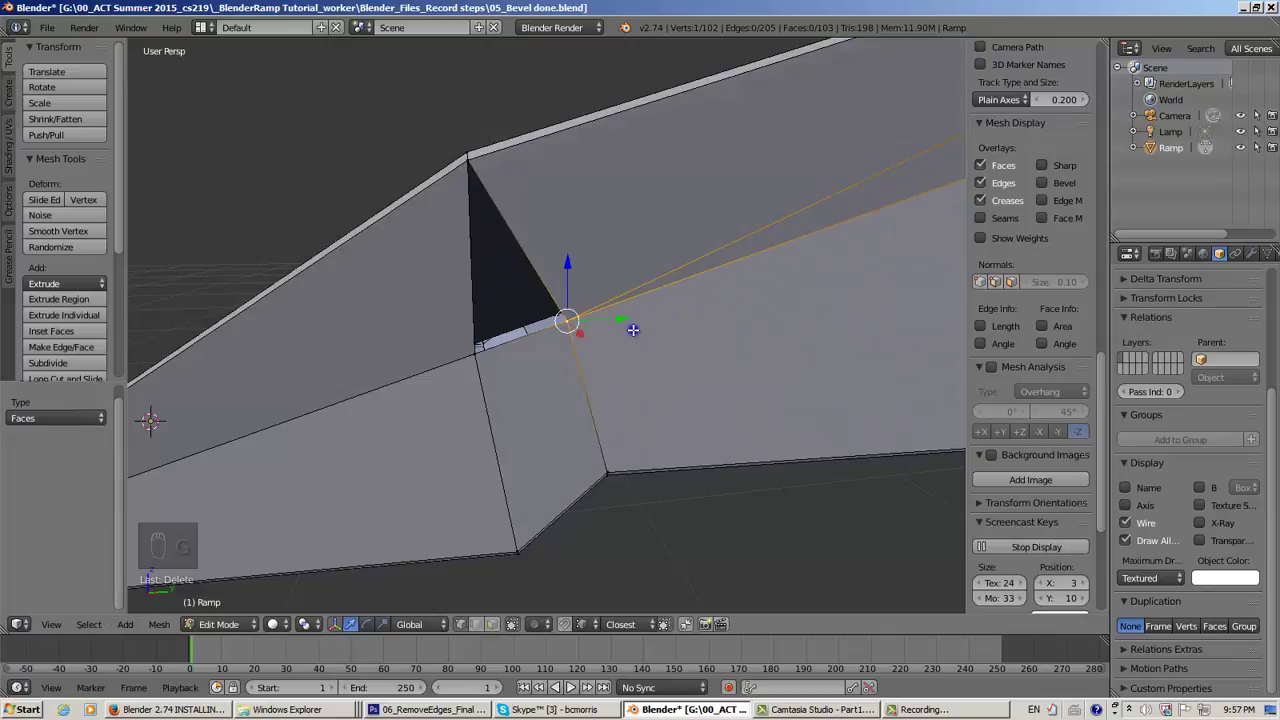
Enable snapping and move the selected vertex onto the downhill base corner of the triangular gap, closing the gap
left_click(565, 624)
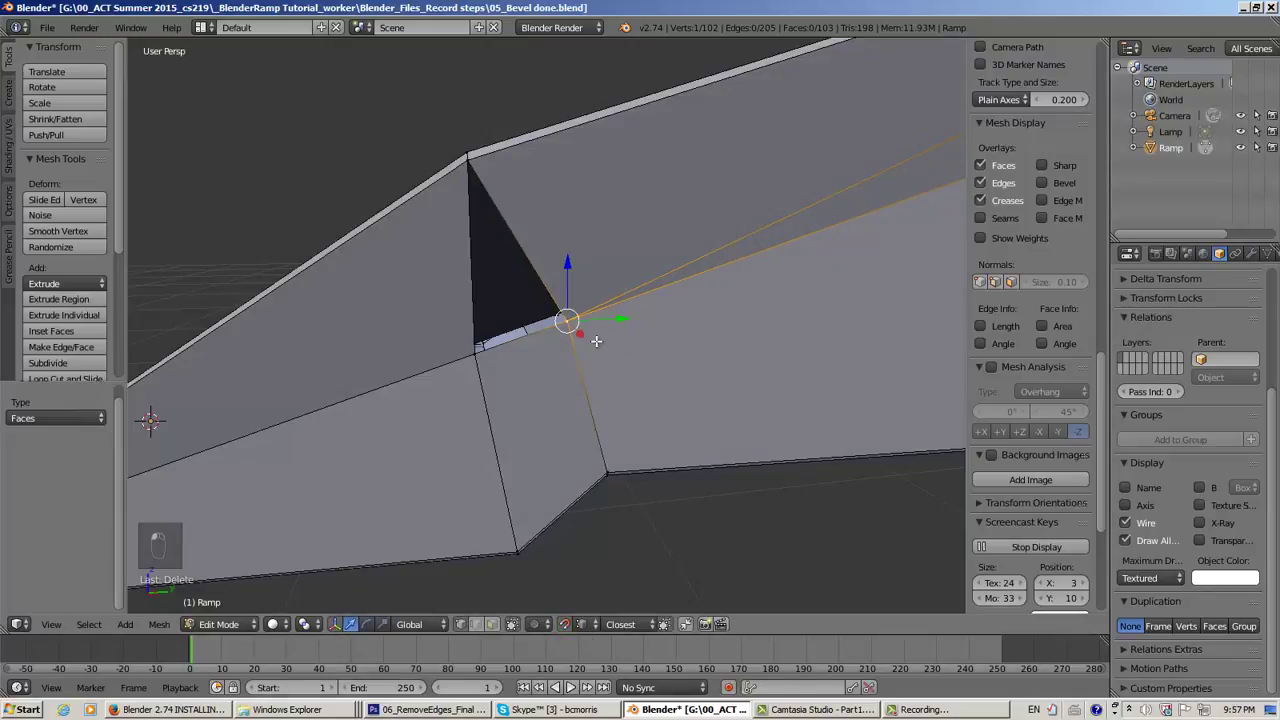
key("g")
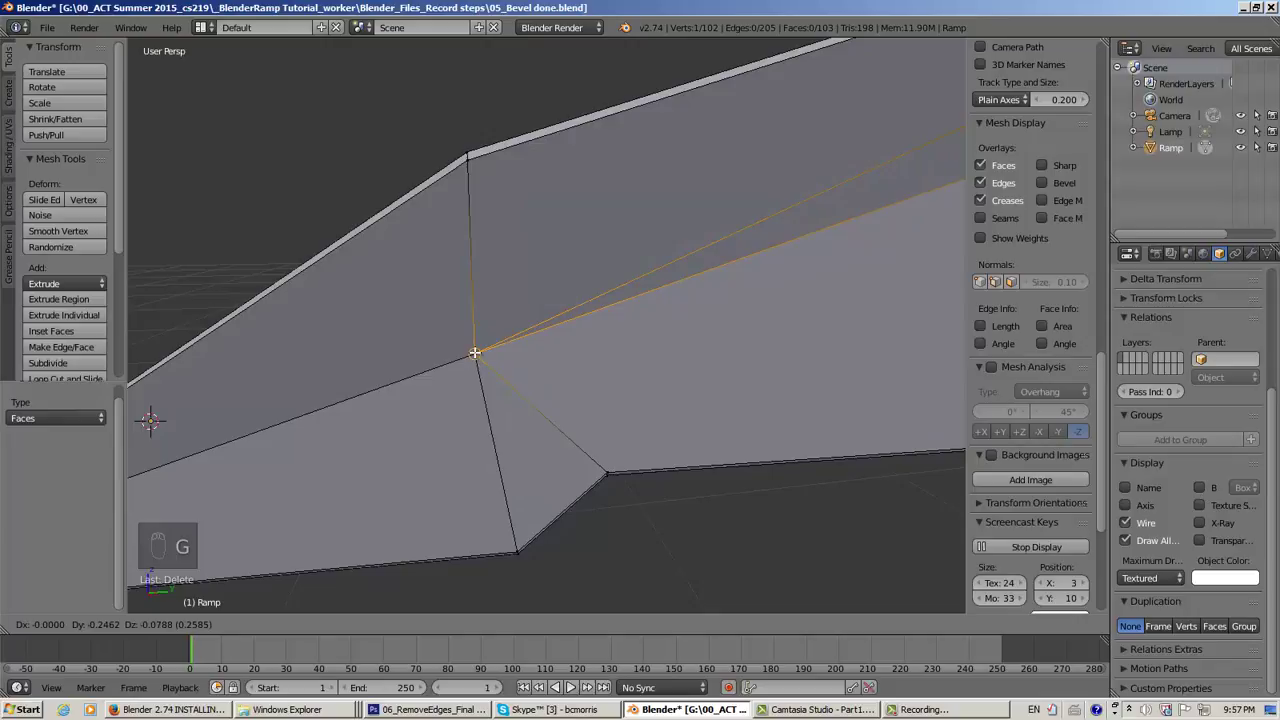
left_click(473, 355)
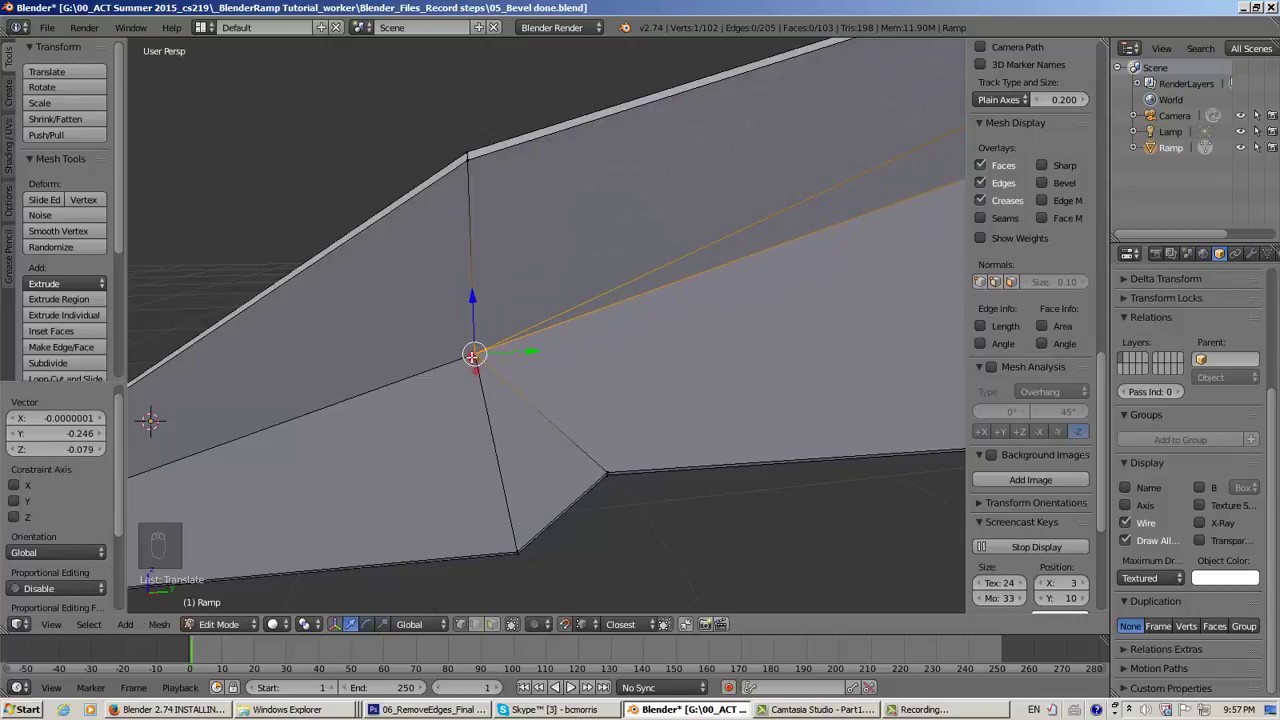
On the opposite outer railing side, snap the gap's uphill base vertex onto its downhill base corner at the lower bend
scroll(574, 426, "down", 3)
middle_click_drag(574, 426, 845, 404)
scroll(669, 420, "down", 5)
scroll(578, 394, "up", 2)
middle_click_drag(578, 394, 568, 388)
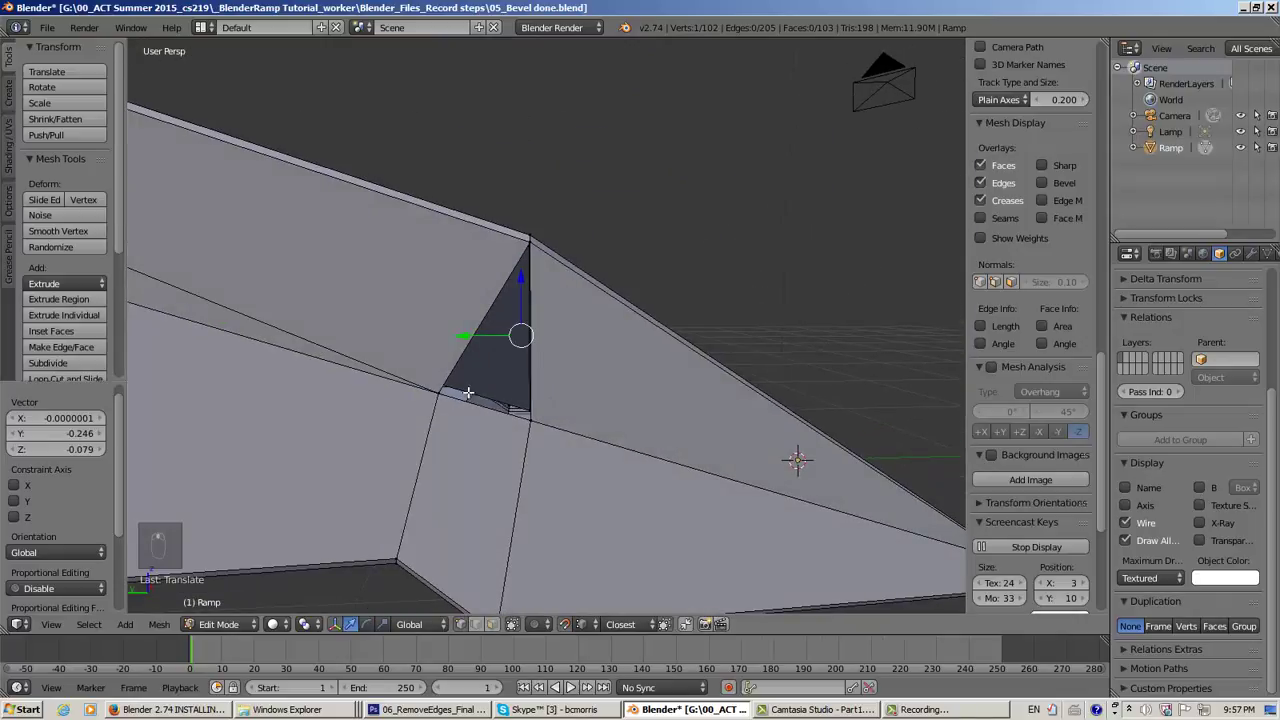
right_click(437, 396)
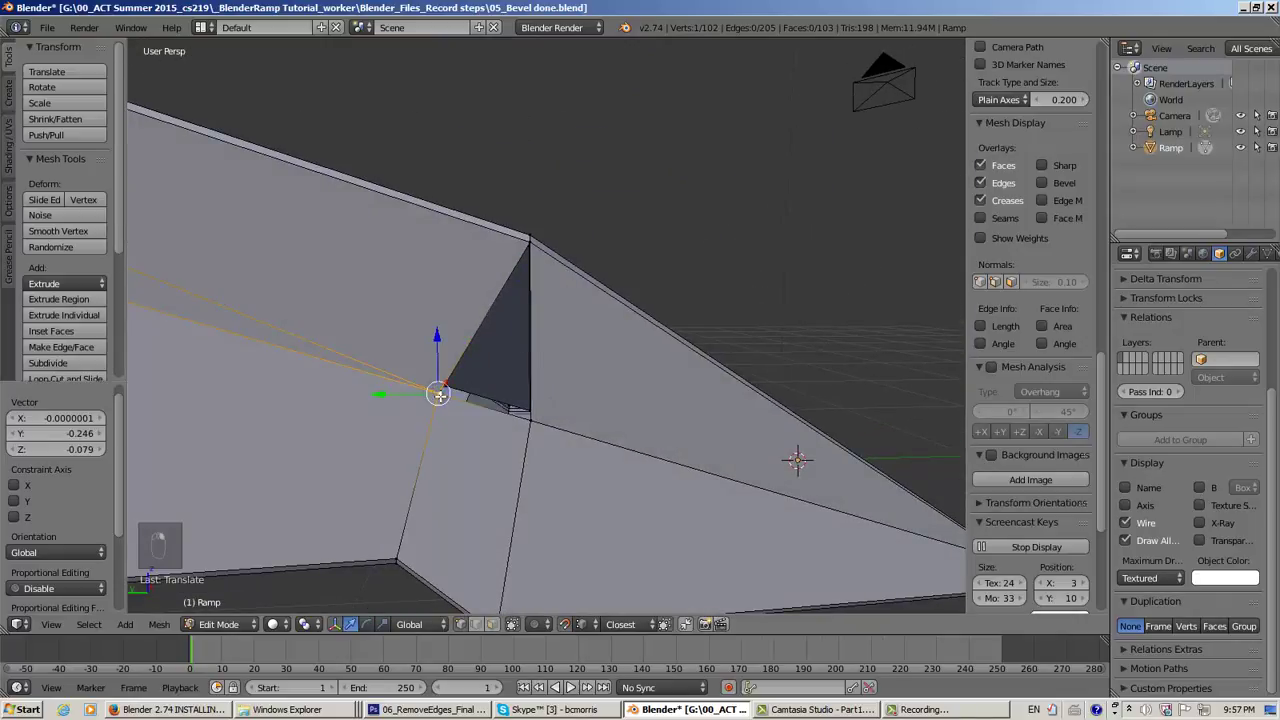
middle_click_drag(494, 407, 472, 412)
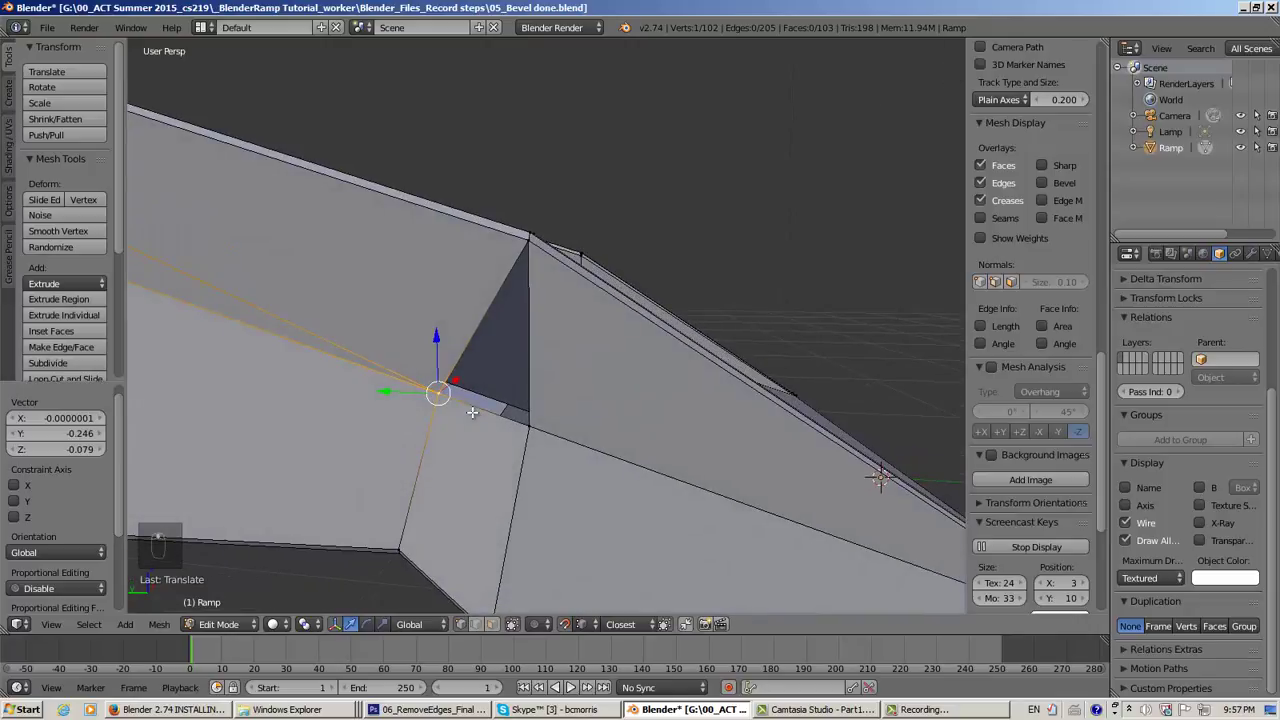
key("g")
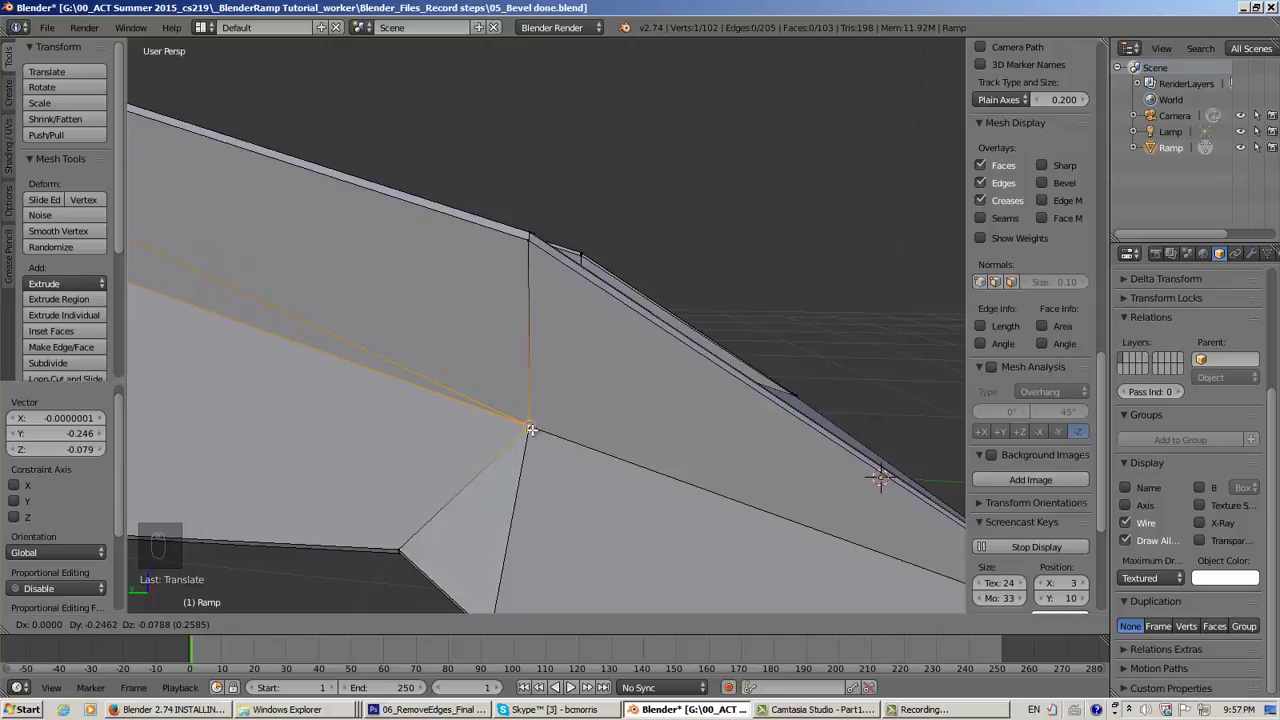
left_click(530, 429)
Examine the closed gaps at the lower bend and the remaining triangulation along both outer railing sides
mouse_move(545, 480)
middle_mouse_down()
mouse_move(737, 448)
mouse_move(723, 463)
mouse_move(848, 463)
mouse_move(766, 437)
mouse_move(563, 486)
middle_mouse_up()
scroll(643, 465, "down", 9)
middle_click_drag(643, 465, 289, 463)
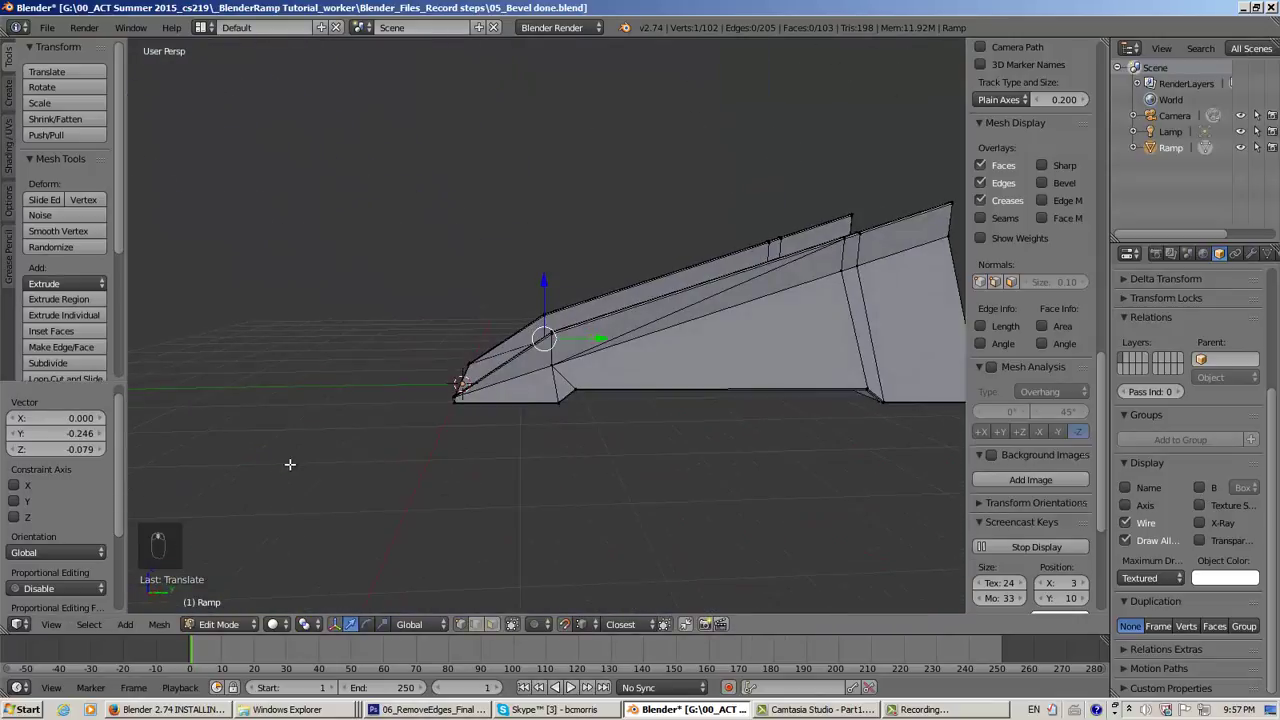
scroll(466, 449, "up", 6)
scroll(526, 449, "down", 5)
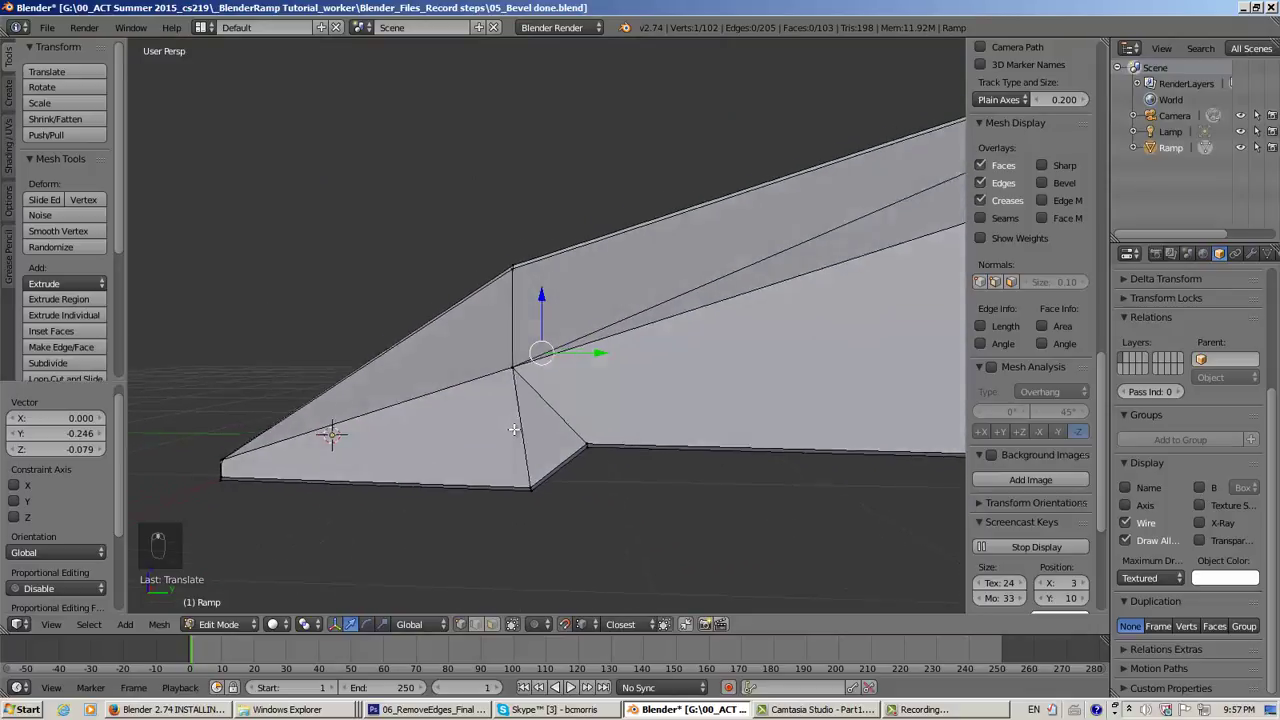
middle_click_drag(524, 438, 716, 425)
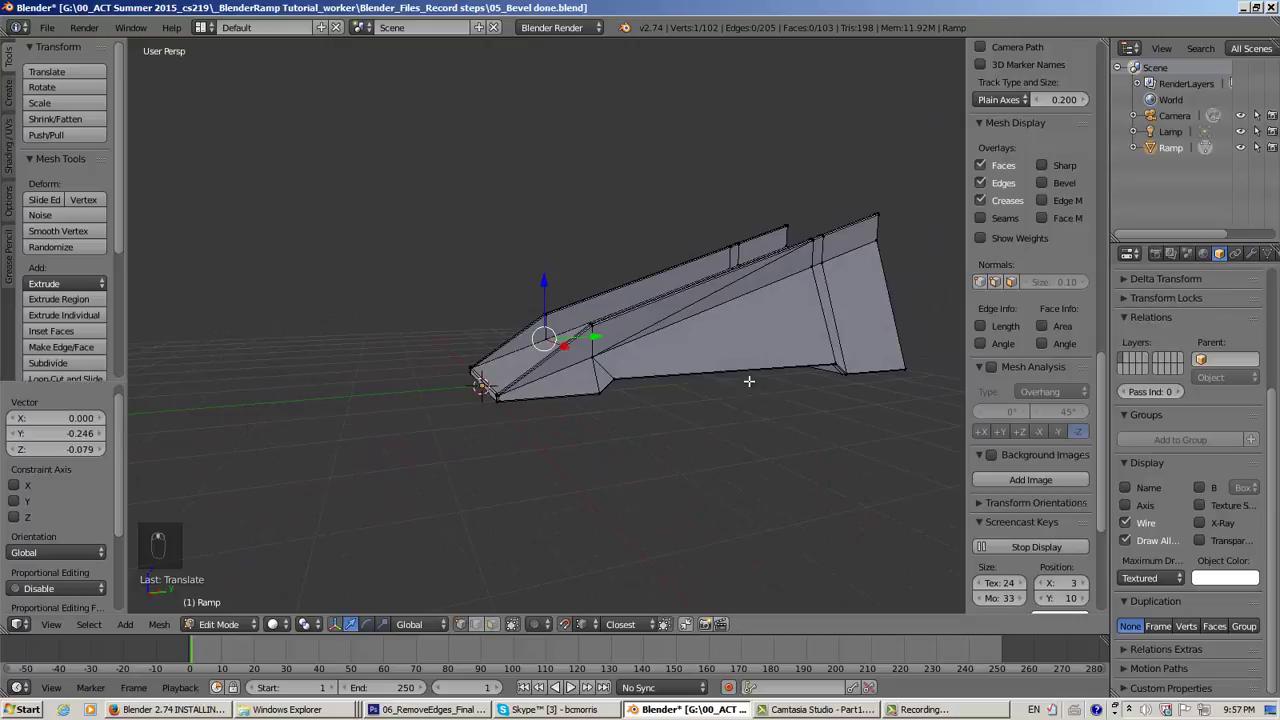
middle_click_drag(749, 381, 598, 453)
scroll(643, 471, "up", 5)
scroll(687, 484, "down", 5)
scroll(617, 505, "up", 2)
scroll(598, 453, "down", 3)
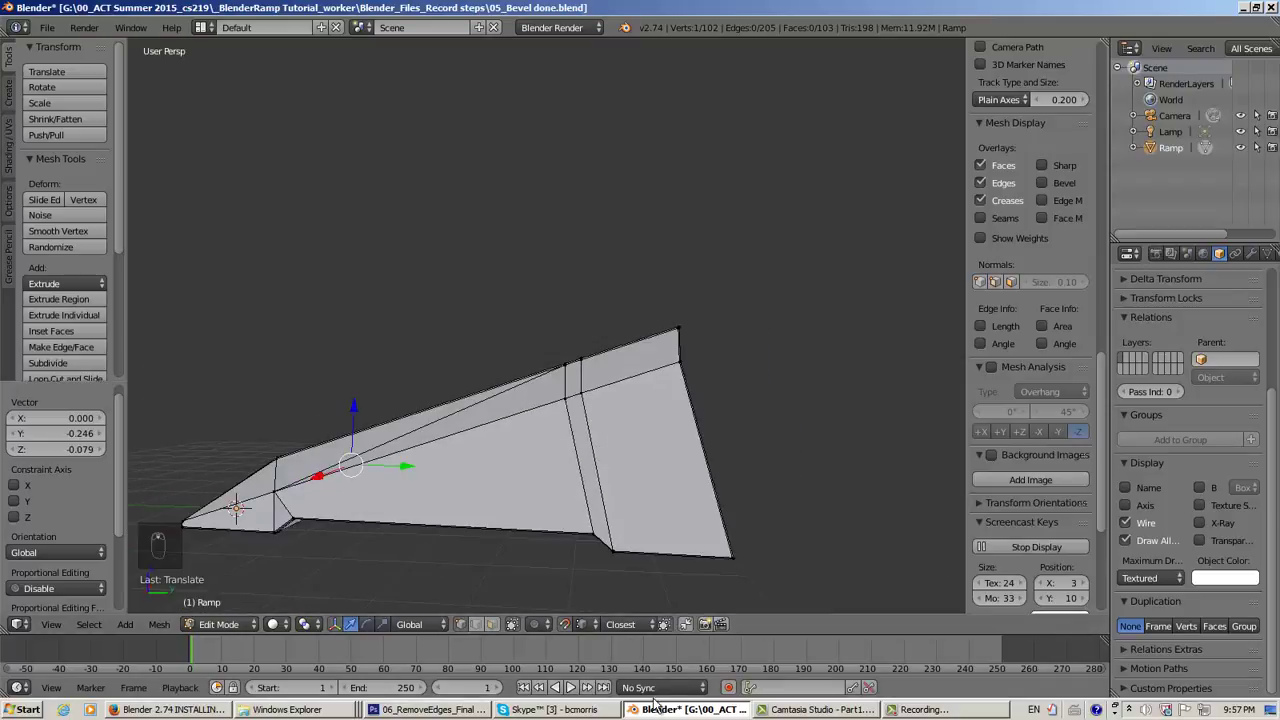
Deselect everything, view the reference image 06_RemoveEdges_Final Tweaks.psd in Photoshop, and return to Blender
middle_click_drag(452, 585, 491, 507)
key("a")
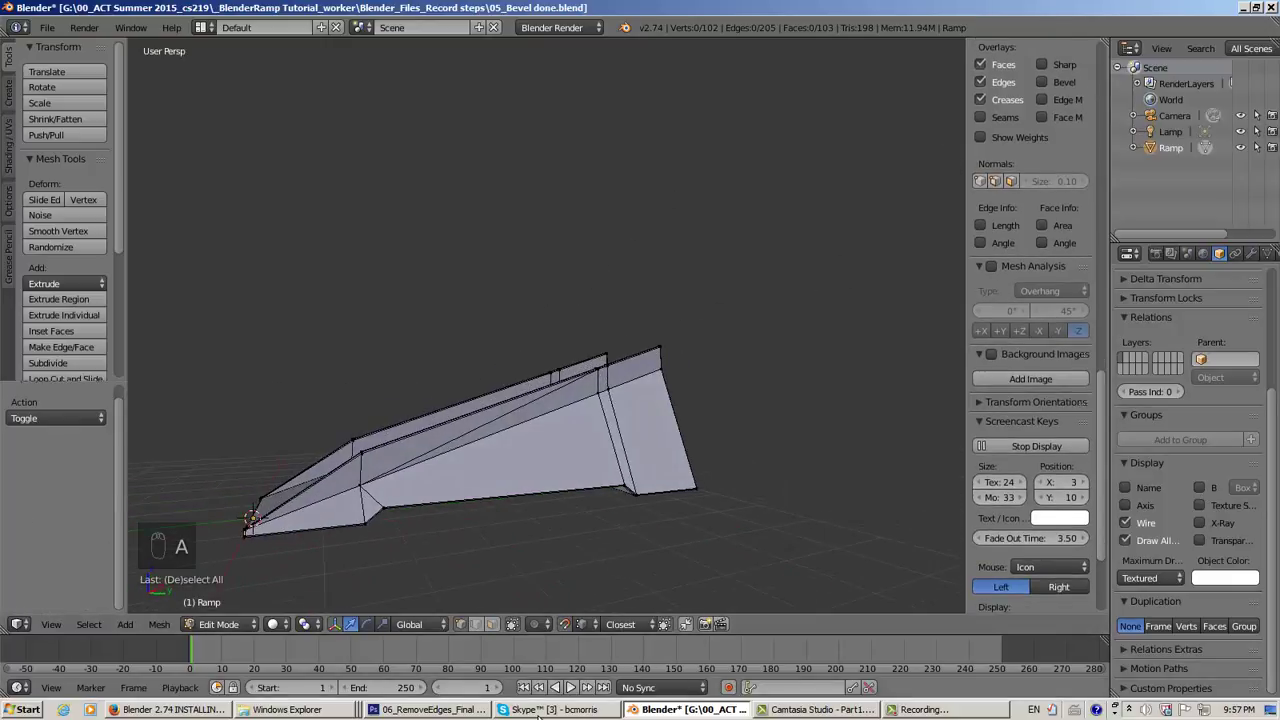
left_click(408, 710)
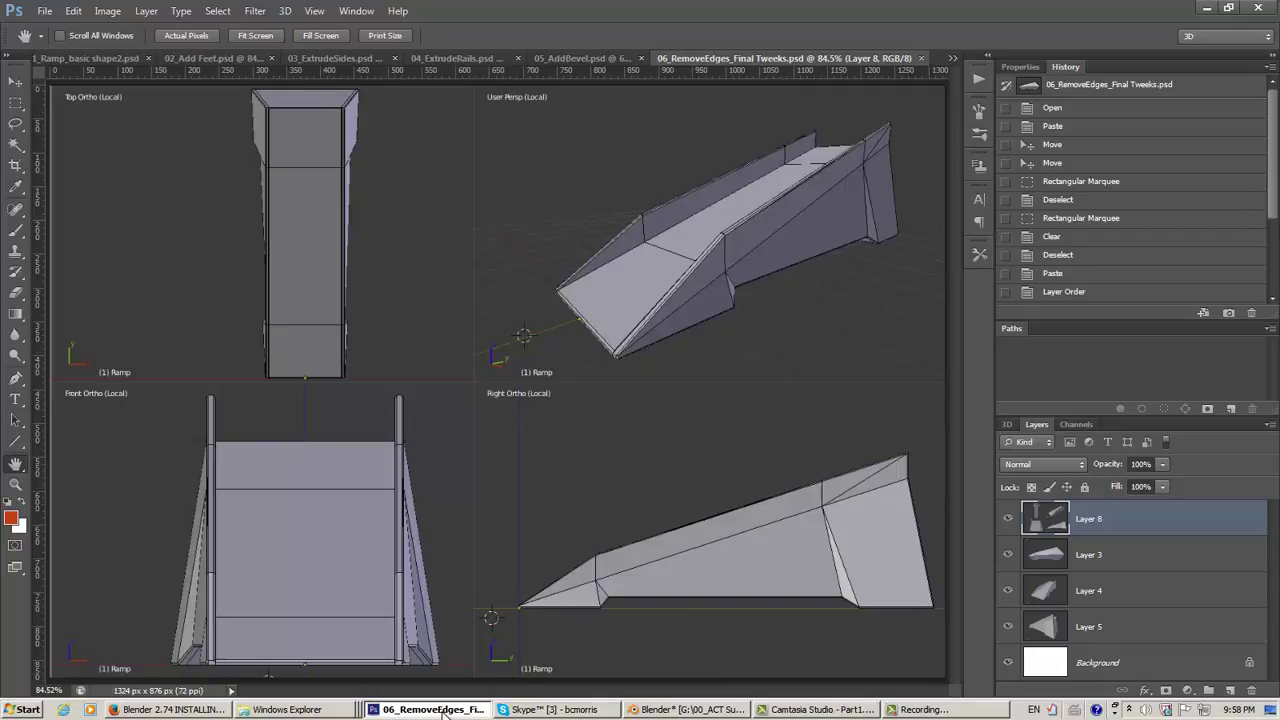
mouse_move(570, 713)
mouse_move(688, 712)
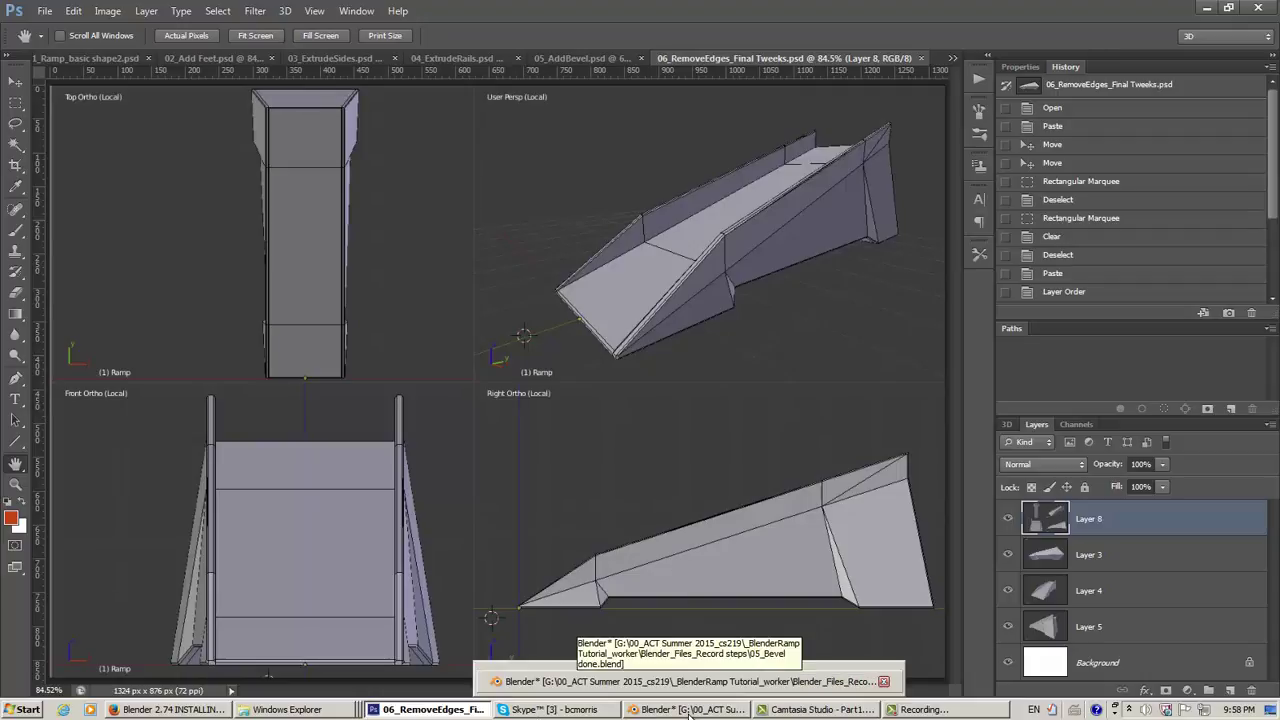
left_click(688, 712)
Examine the paired edges and the long thin triangle at the upper bend on both outer sides of the ramp
middle_click_drag(675, 494, 642, 488)
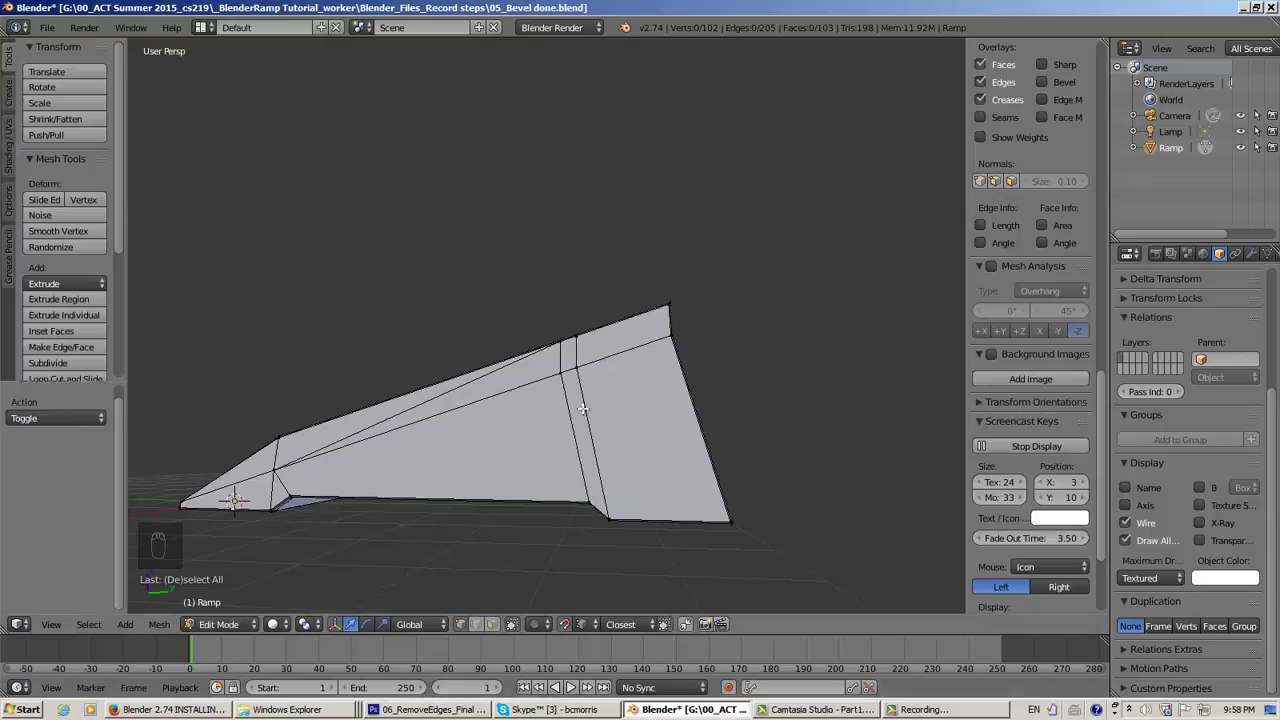
middle_click_drag(608, 440, 157, 361)
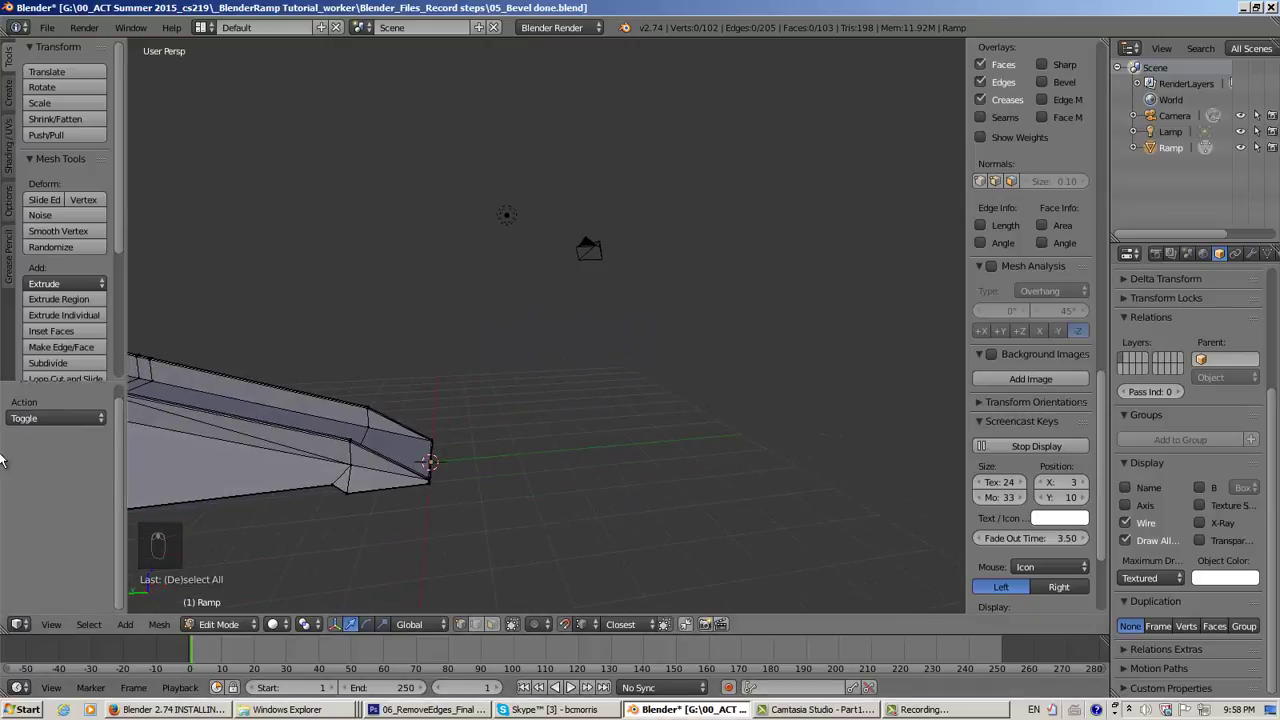
middle_click_drag(271, 371, 489, 343, "shift")
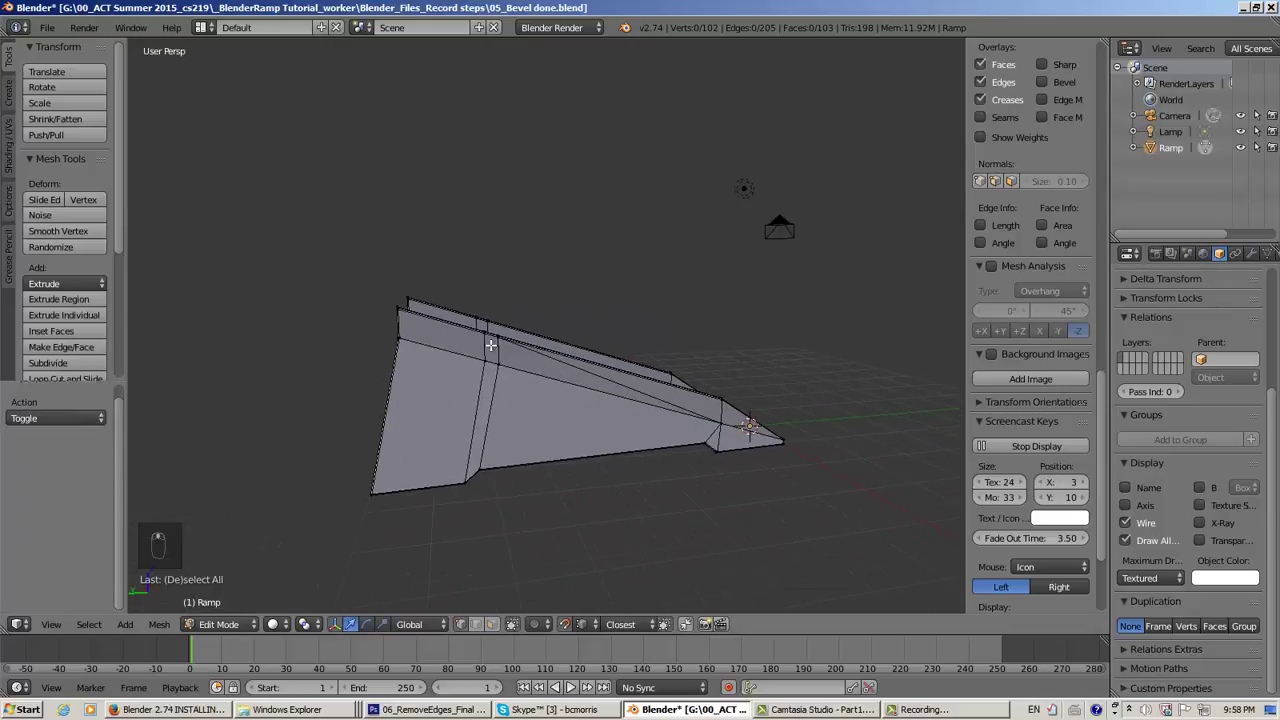
scroll(489, 345, "up", 3)
scroll(479, 378, "down", 2)
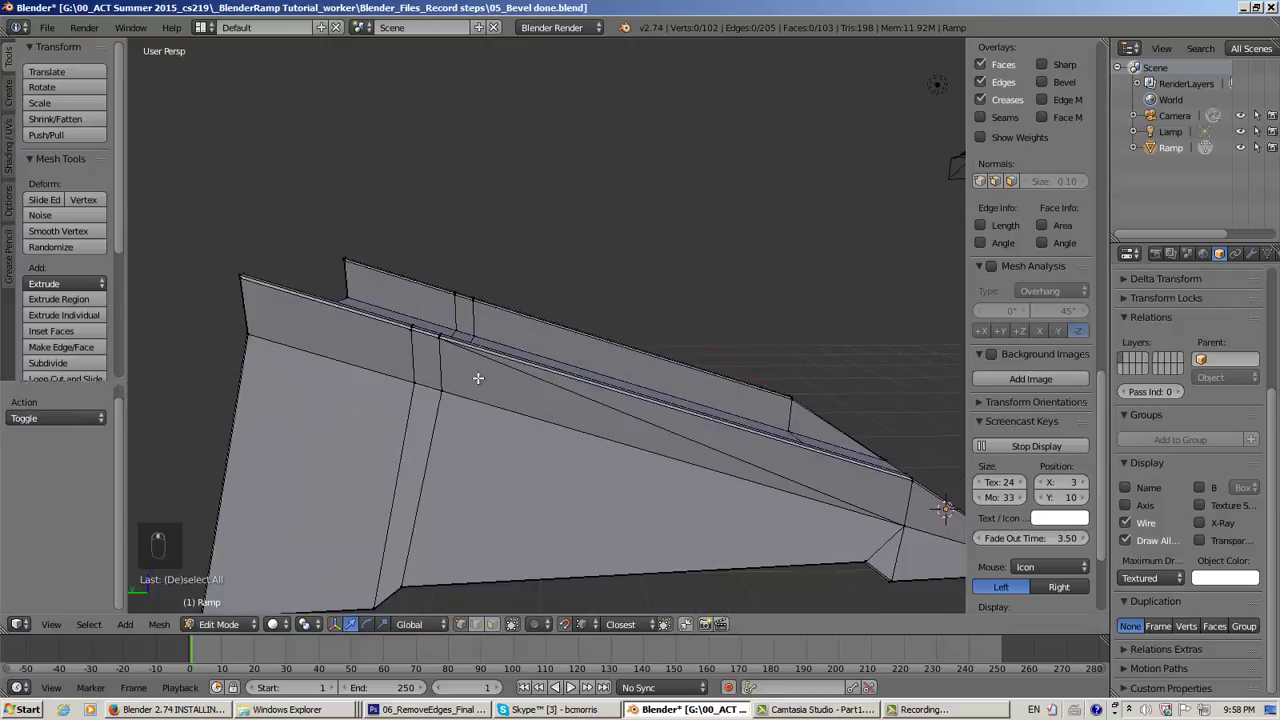
middle_click_drag(478, 378, 439, 387)
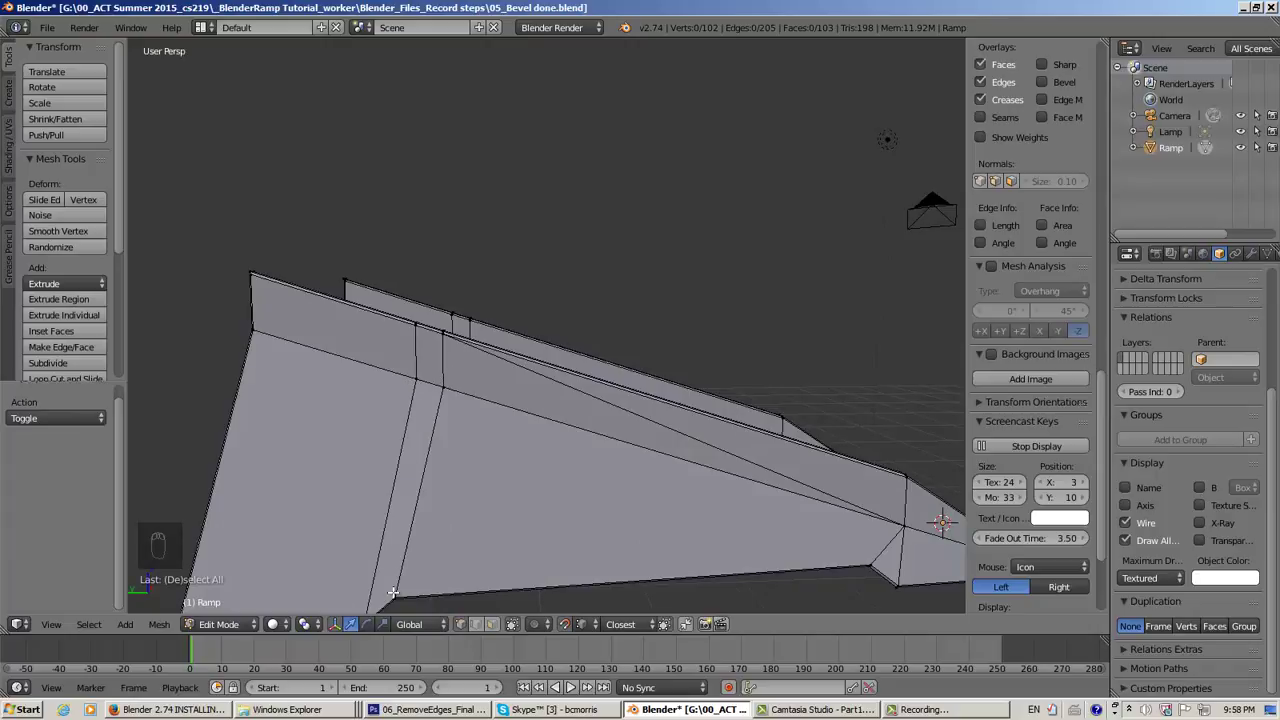
middle_click_drag(490, 386, 429, 391)
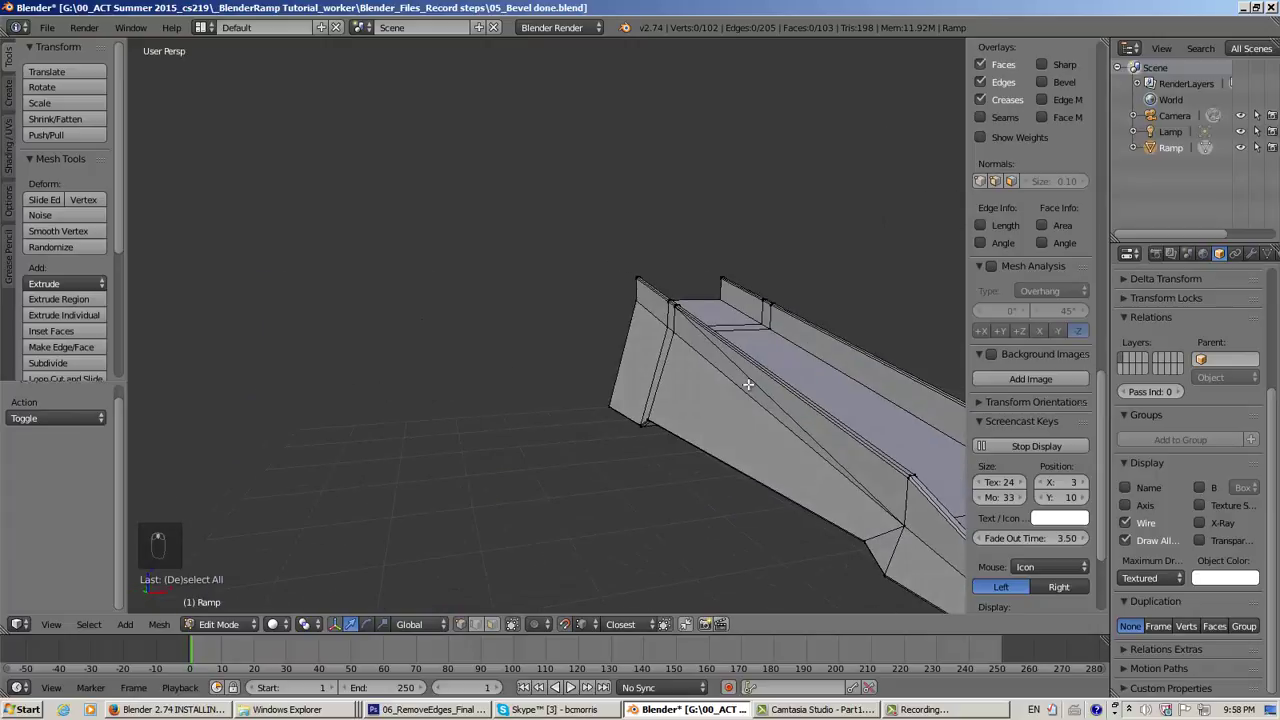
middle_click_drag(749, 384, 697, 537)
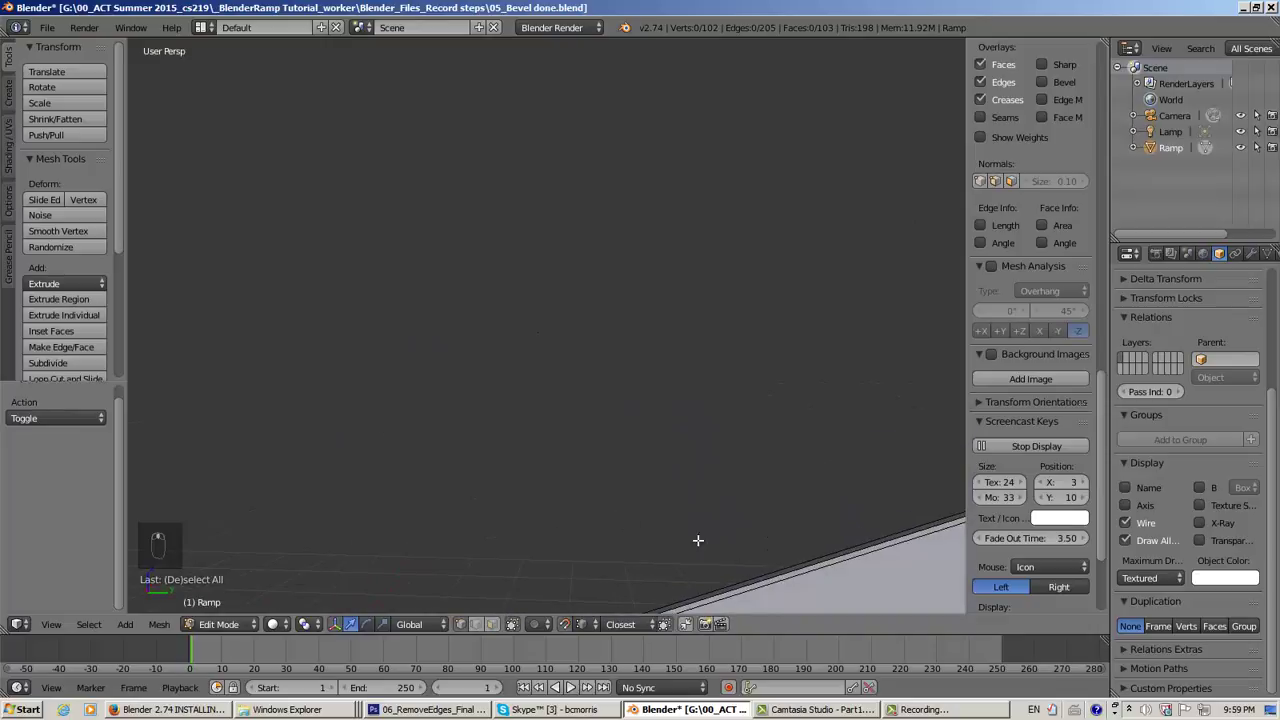
scroll(674, 531, "down", 4)
middle_click_drag(642, 489, 586, 475)
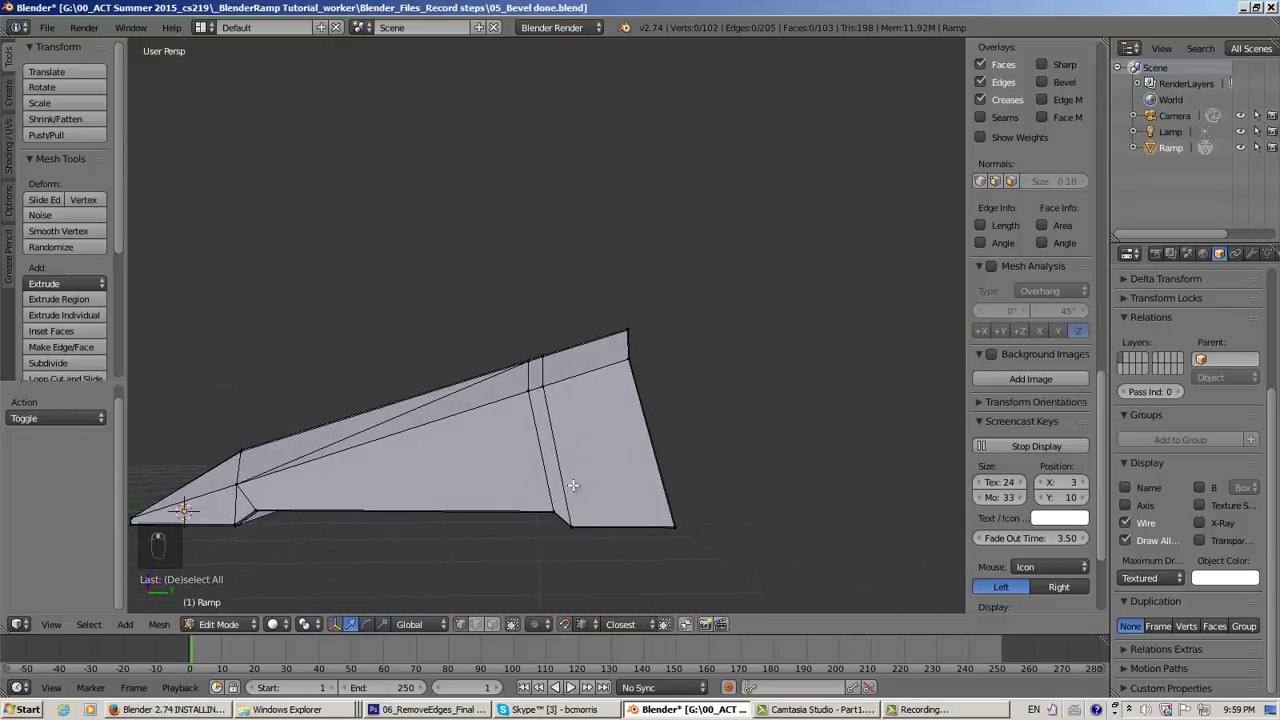
scroll(545, 430, "up", 3)
scroll(543, 490, "down", 3)
middle_click_drag(532, 431, 561, 450)
scroll(571, 480, "up", 4)
scroll(560, 437, "up", 2)
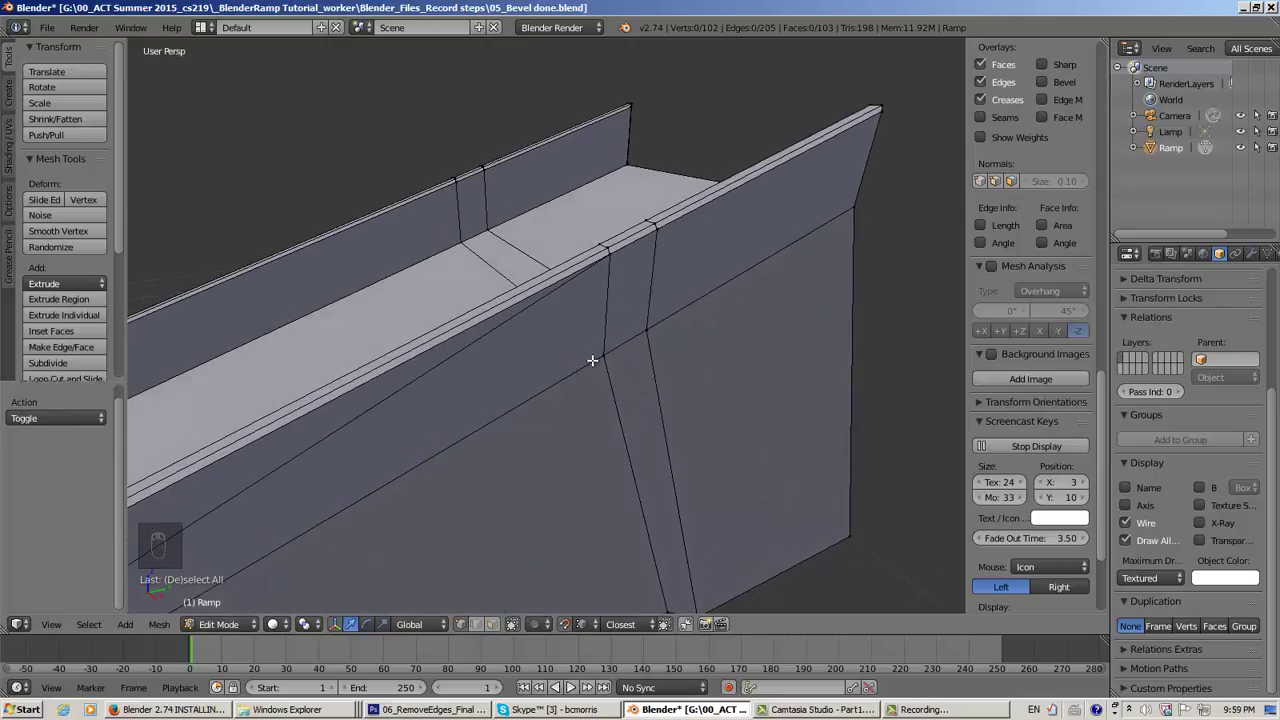
In edge select mode, select the downhill edge loop of the upper bend across the ramp surface, inner railing sides and rail tops
middle_click_drag(591, 357, 614, 327)
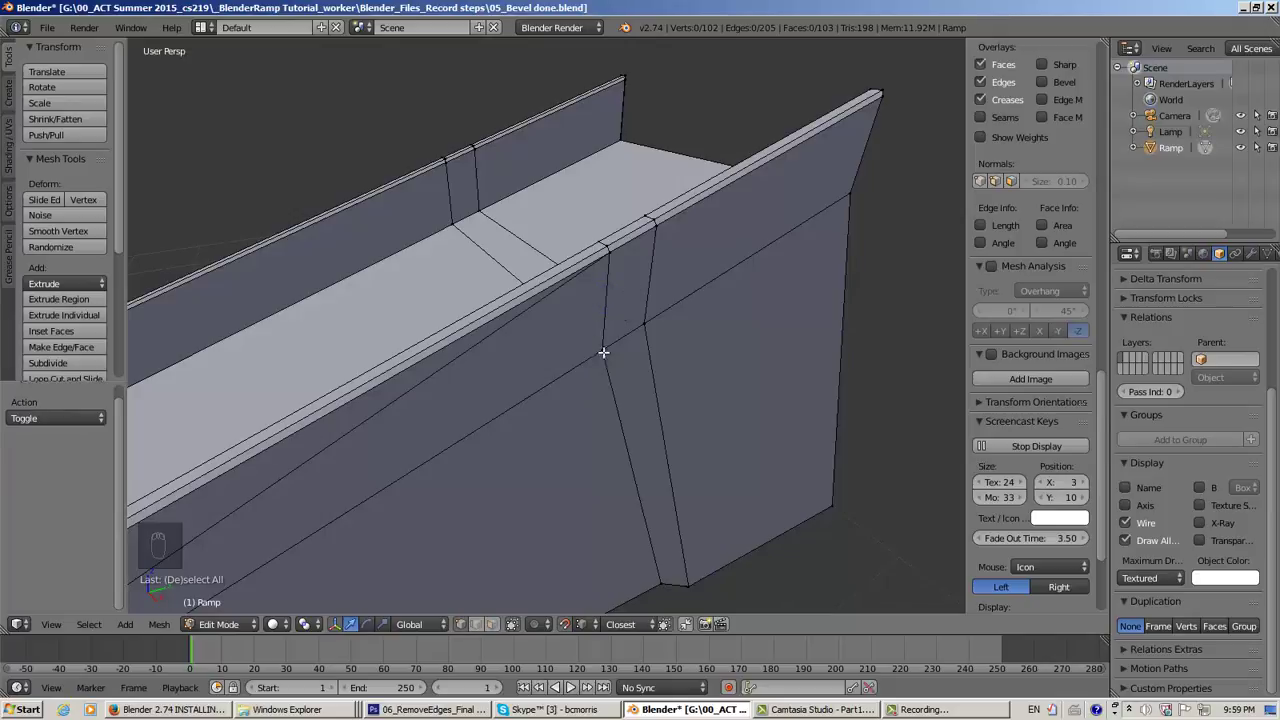
left_click(476, 624)
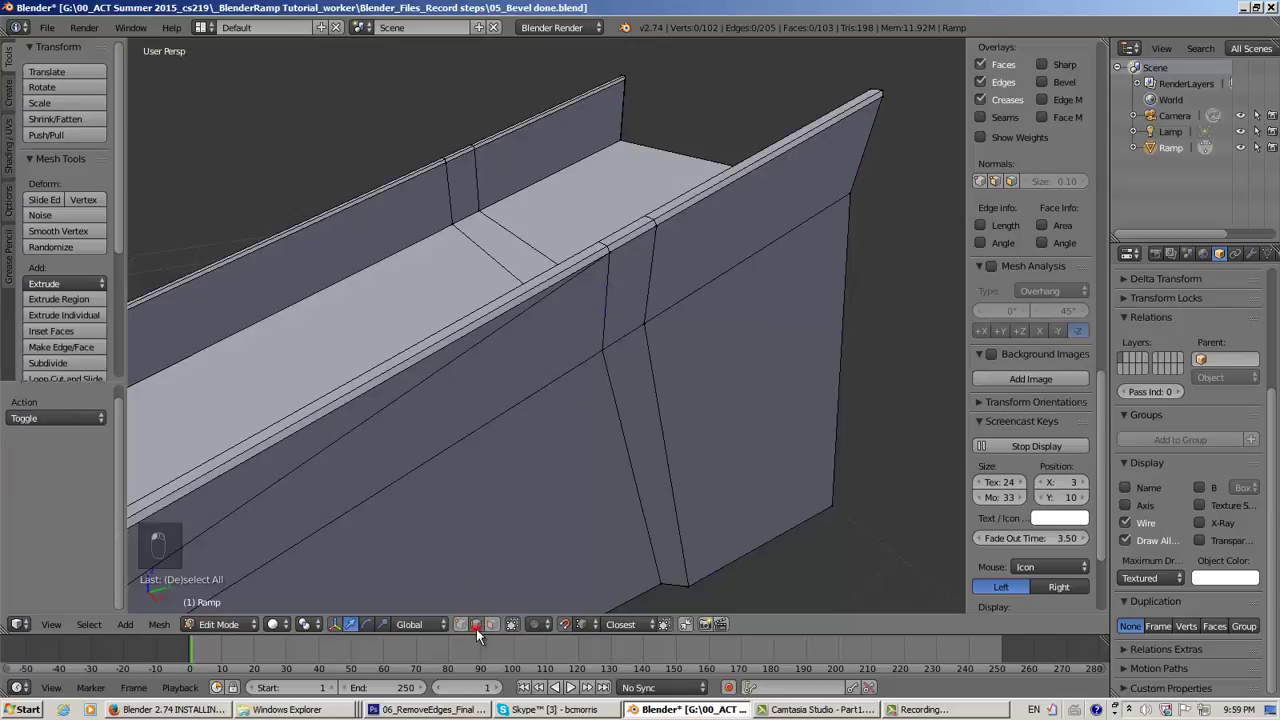
right_click(607, 296)
middle_click_drag(604, 300, 699, 267)
right_click(600, 247, "shift")
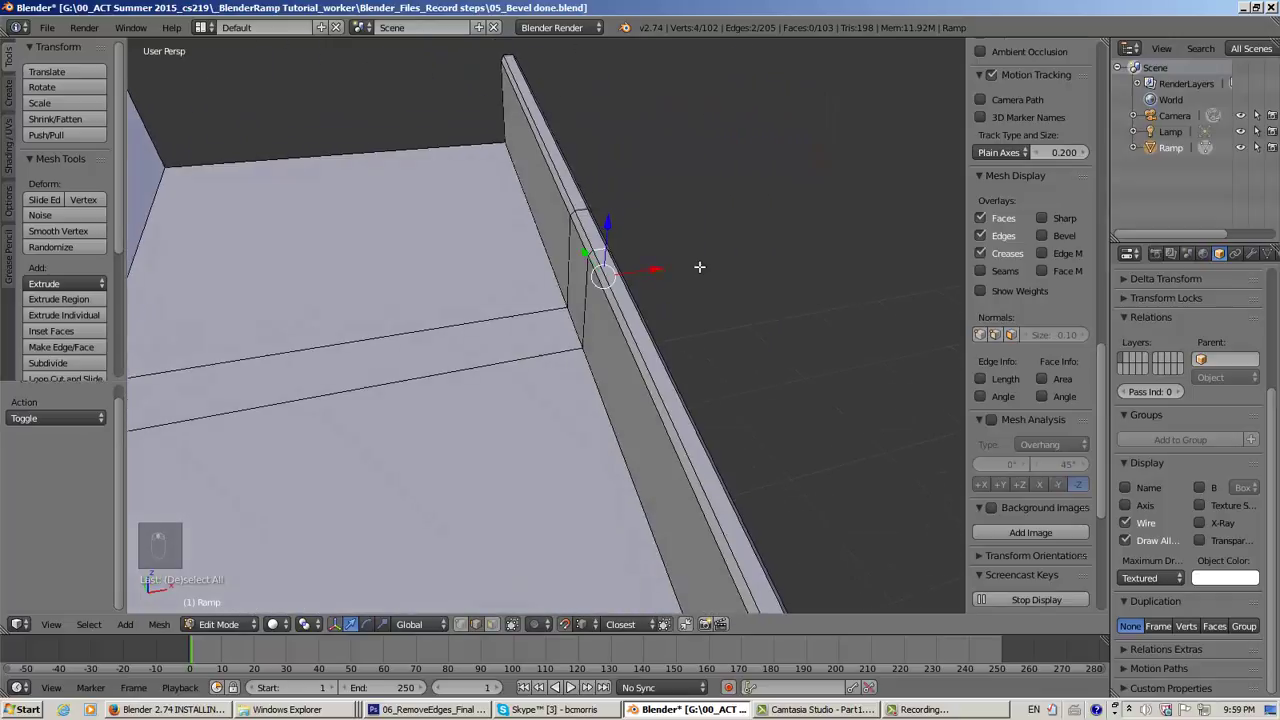
right_click(587, 285, "alt")
middle_click_drag(587, 285, 517, 349)
scroll(489, 315, "down", 7)
scroll(490, 317, "up", 5)
scroll(545, 353, "up", 2)
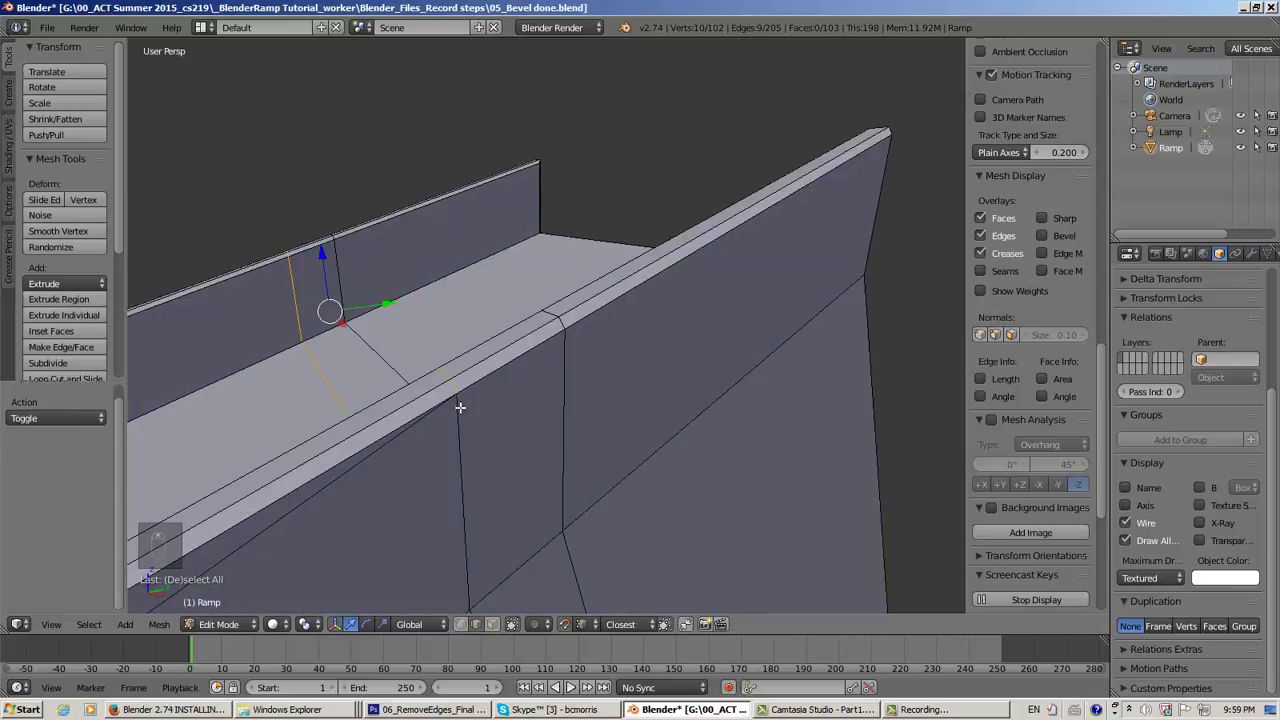
Add the upper bend's downhill vertical edges on the outer sides of both railings to the edge selection
middle_click_drag(455, 405, 532, 377)
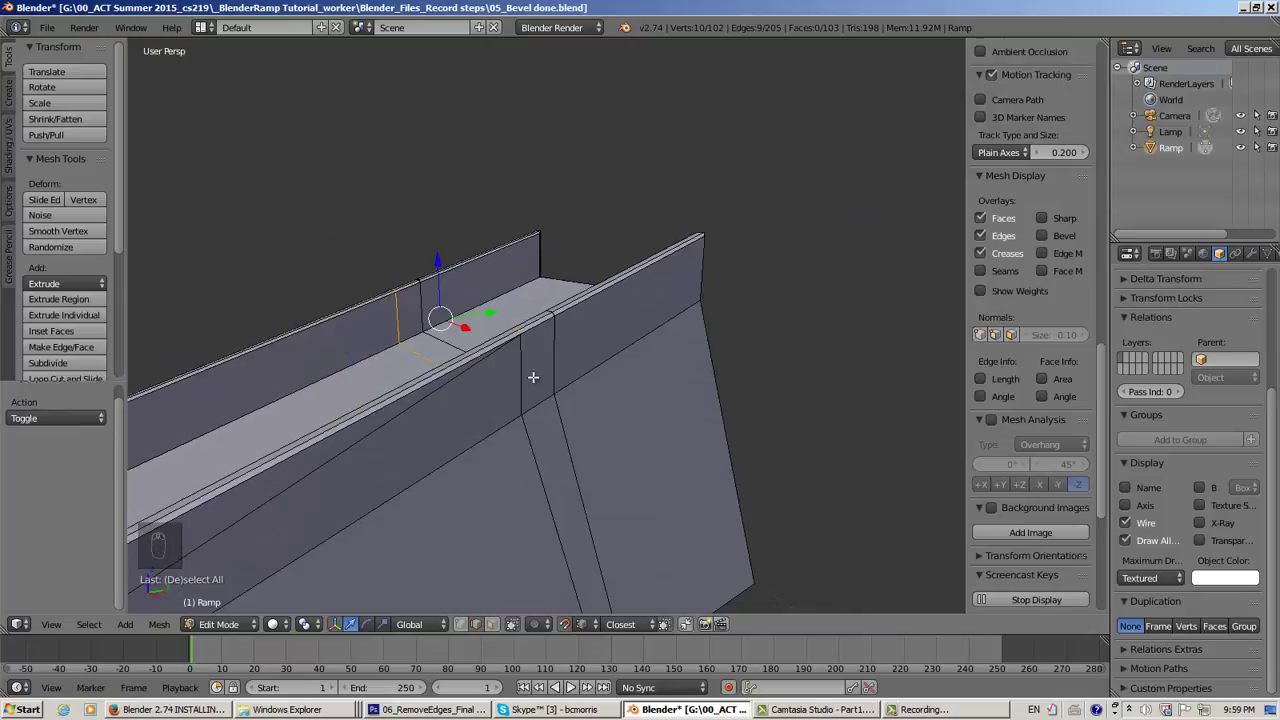
right_click(520, 373, "shift")
middle_click_drag(520, 371, 836, 444)
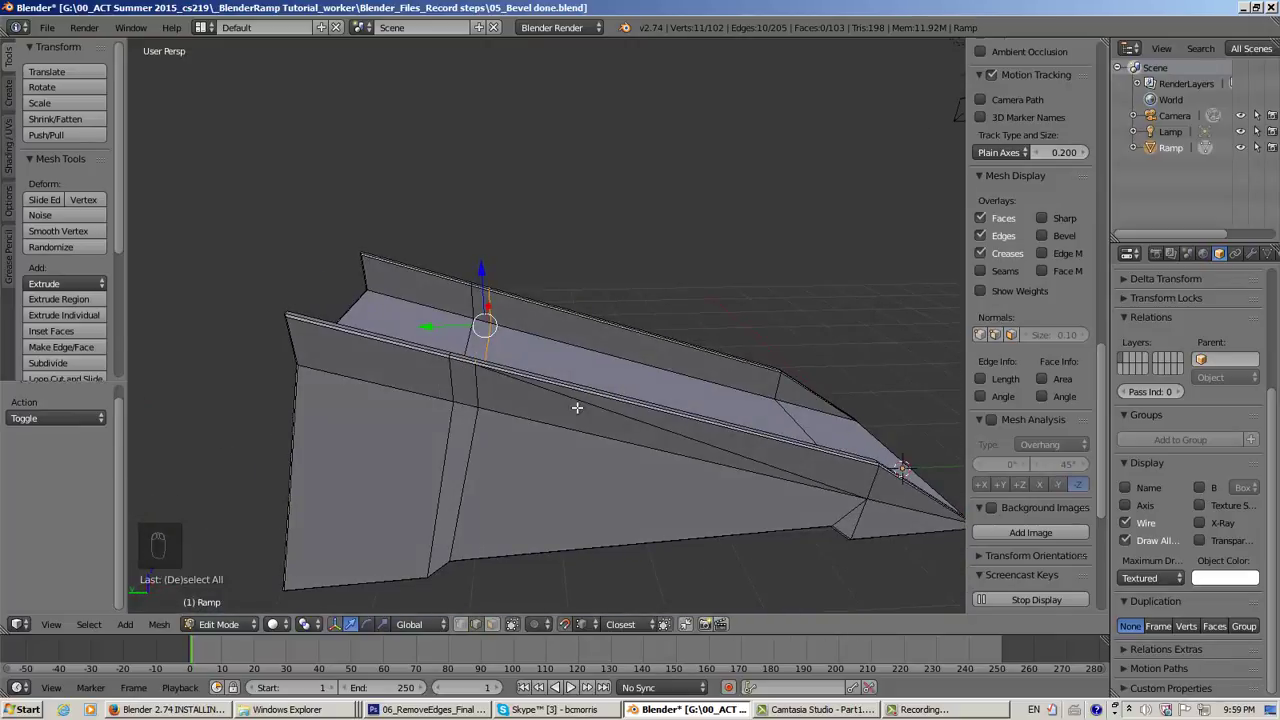
scroll(491, 394, "up", 4)
scroll(489, 394, "down", 2)
middle_click_drag(491, 394, 507, 391)
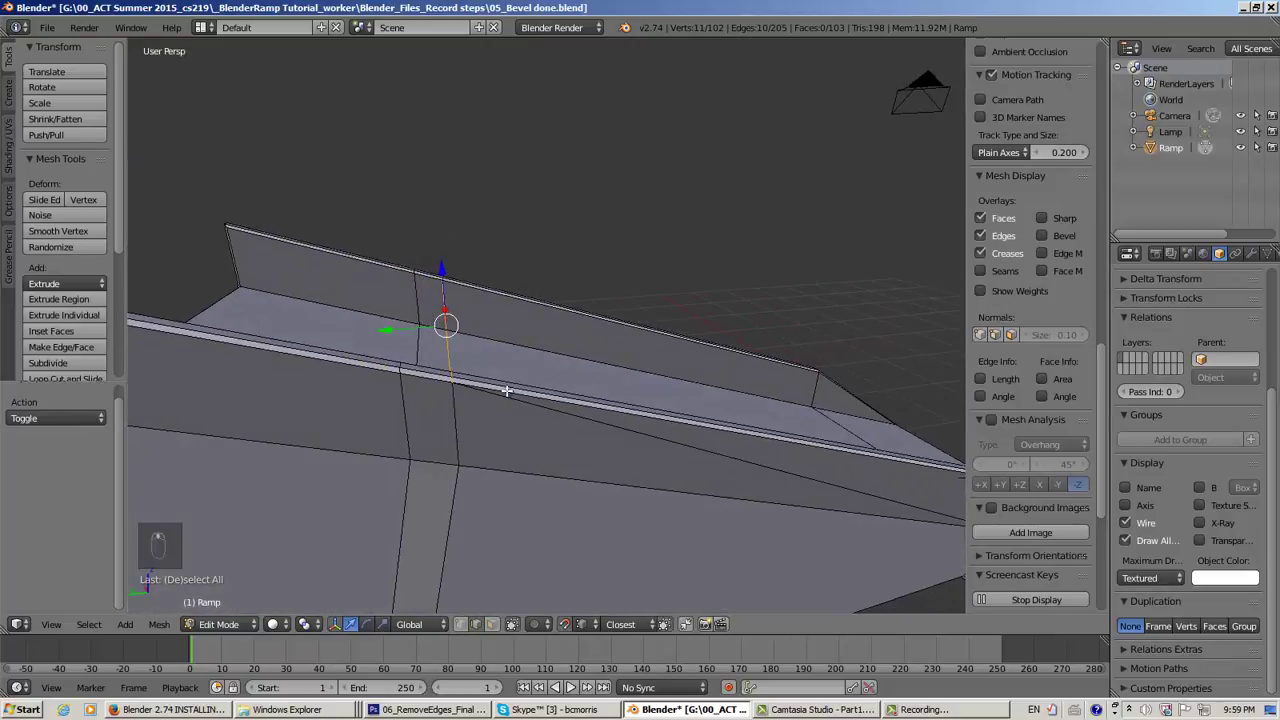
right_click(454, 397, "shift")
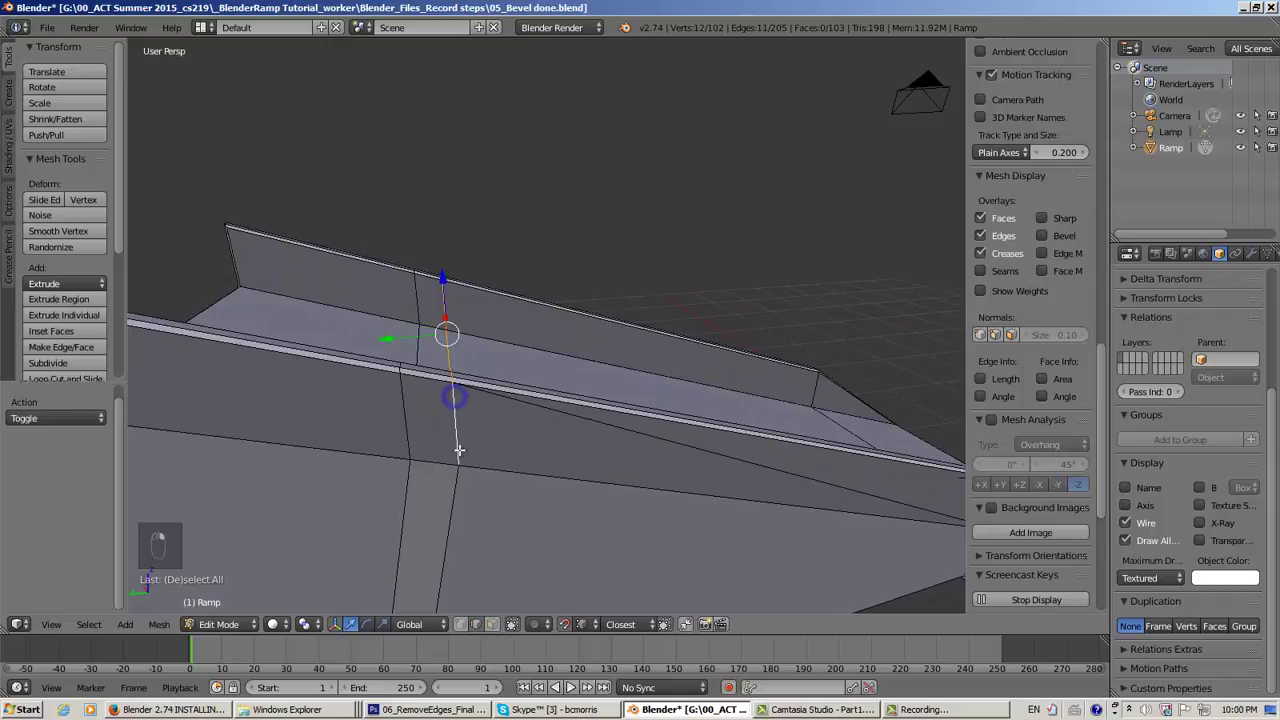
middle_click_drag(458, 483, 490, 445)
scroll(476, 431, "up", 4)
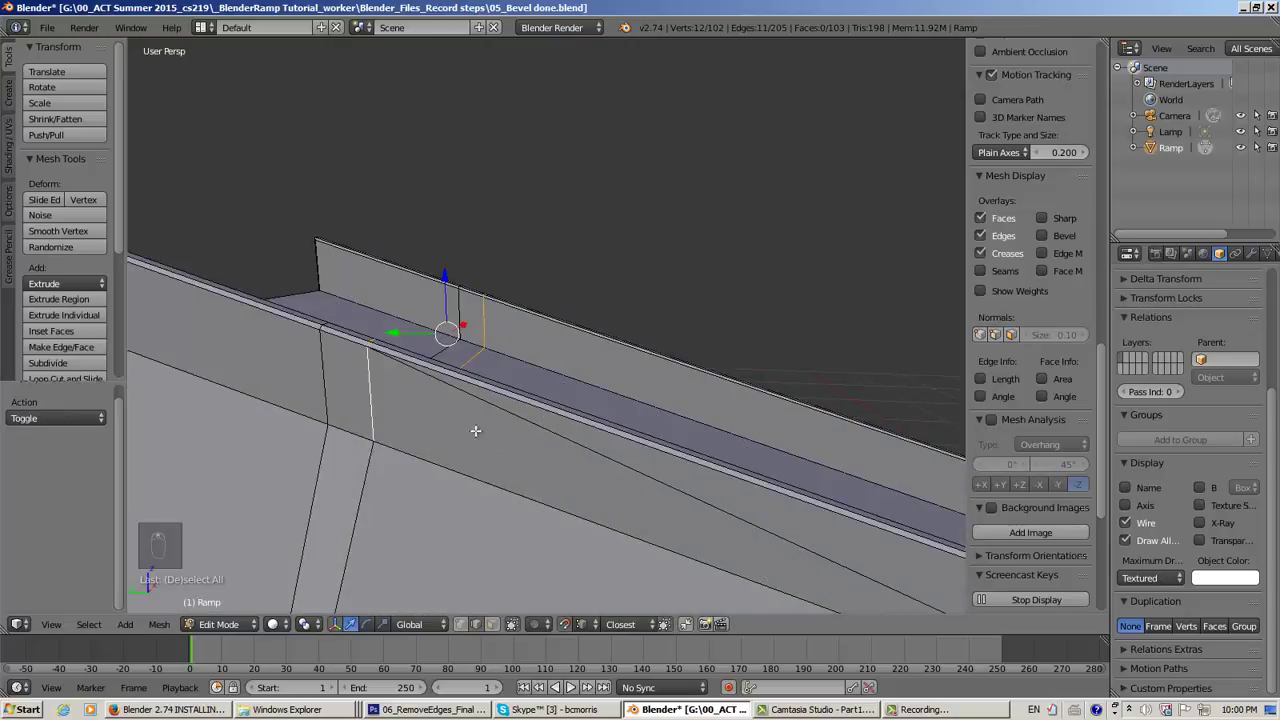
Delete the selected downhill edge loop of the upper bend with the Edge Loops option
middle_click_drag(403, 400, 282, 397)
scroll(416, 402, "down", 4)
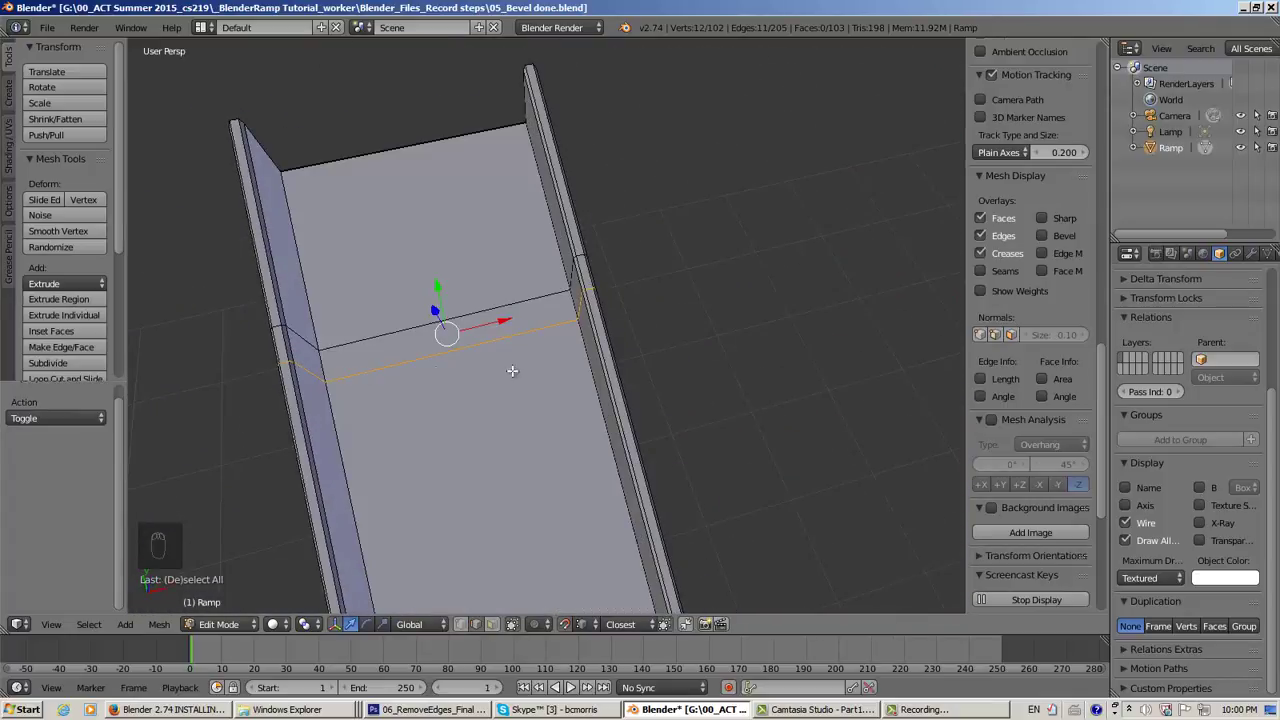
middle_click_drag(597, 334, 434, 220)
middle_click_drag(469, 450, 549, 462)
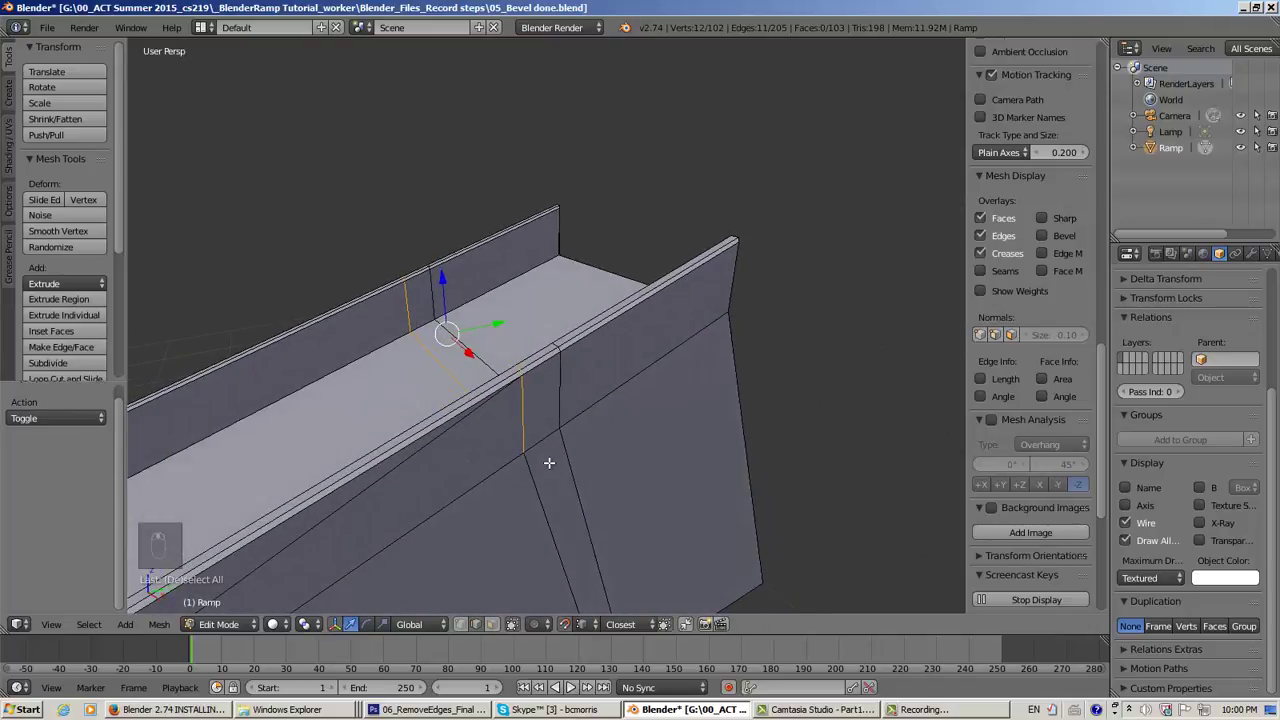
key("x")
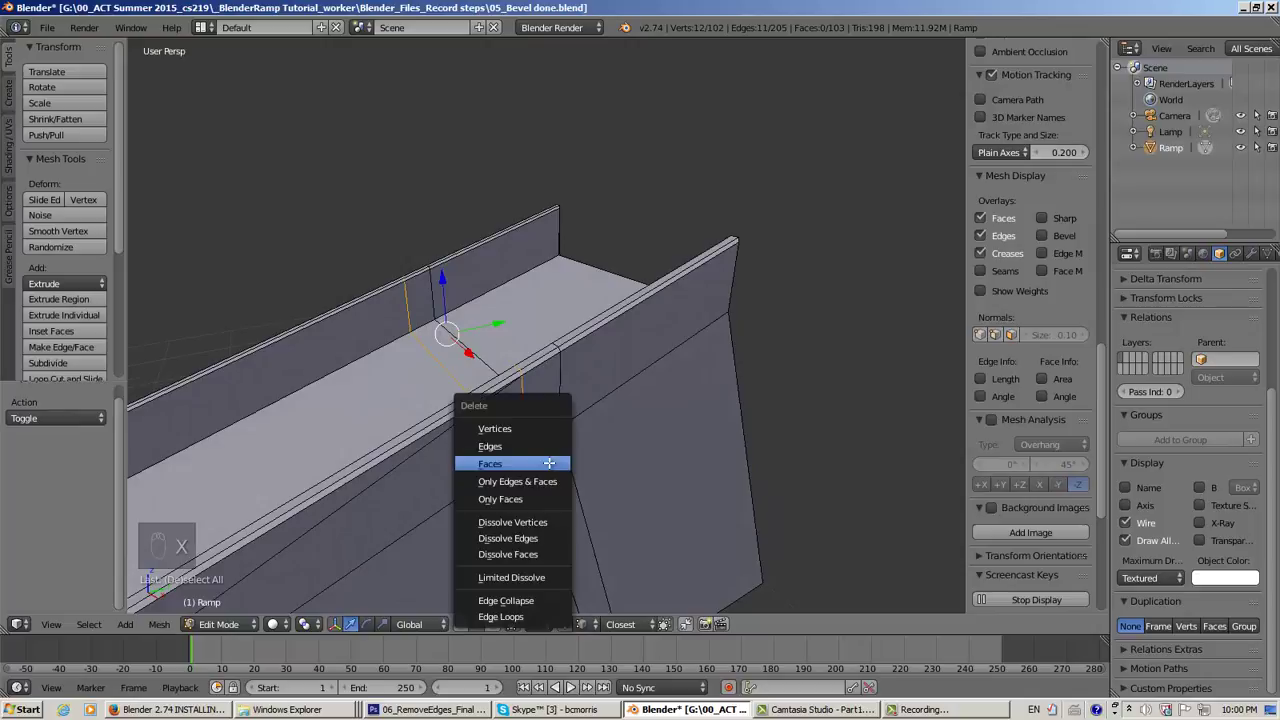
left_click(512, 617)
Examine the outer railing side and the wall edges beneath it at the upper bend
middle_click_drag(600, 560, 510, 460)
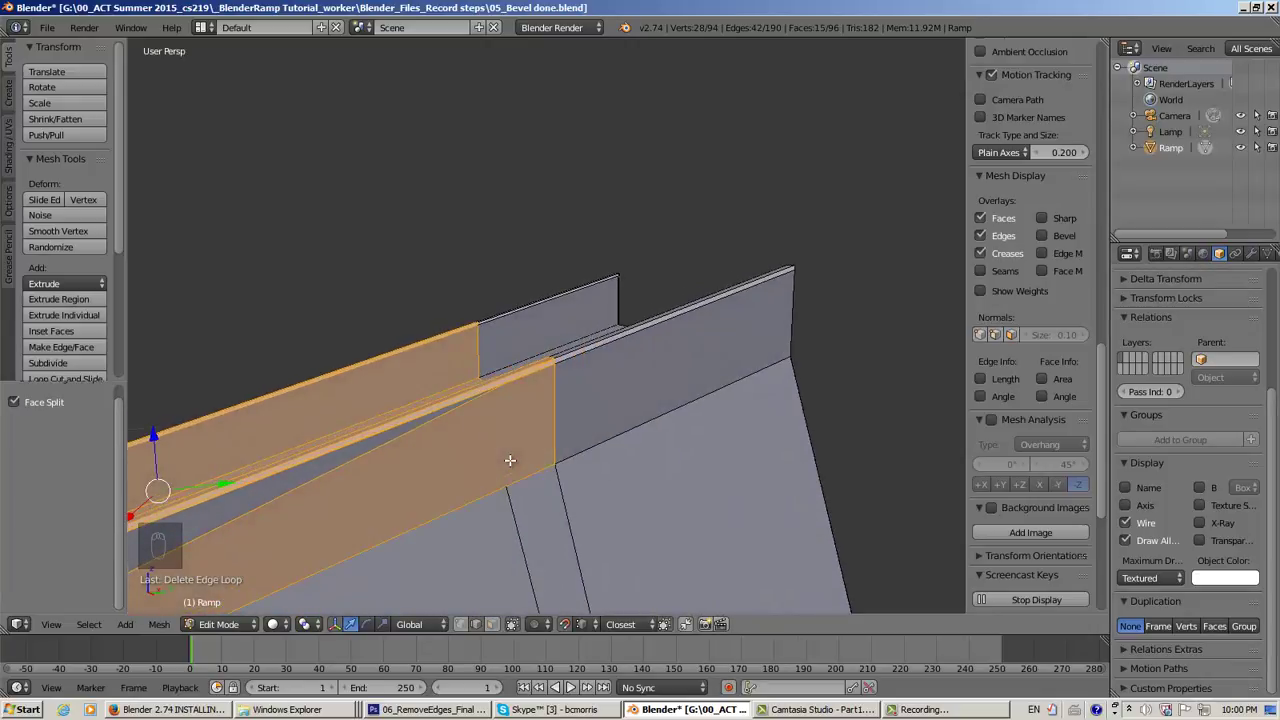
scroll(510, 460, "down", 7)
scroll(510, 460, "up", 4)
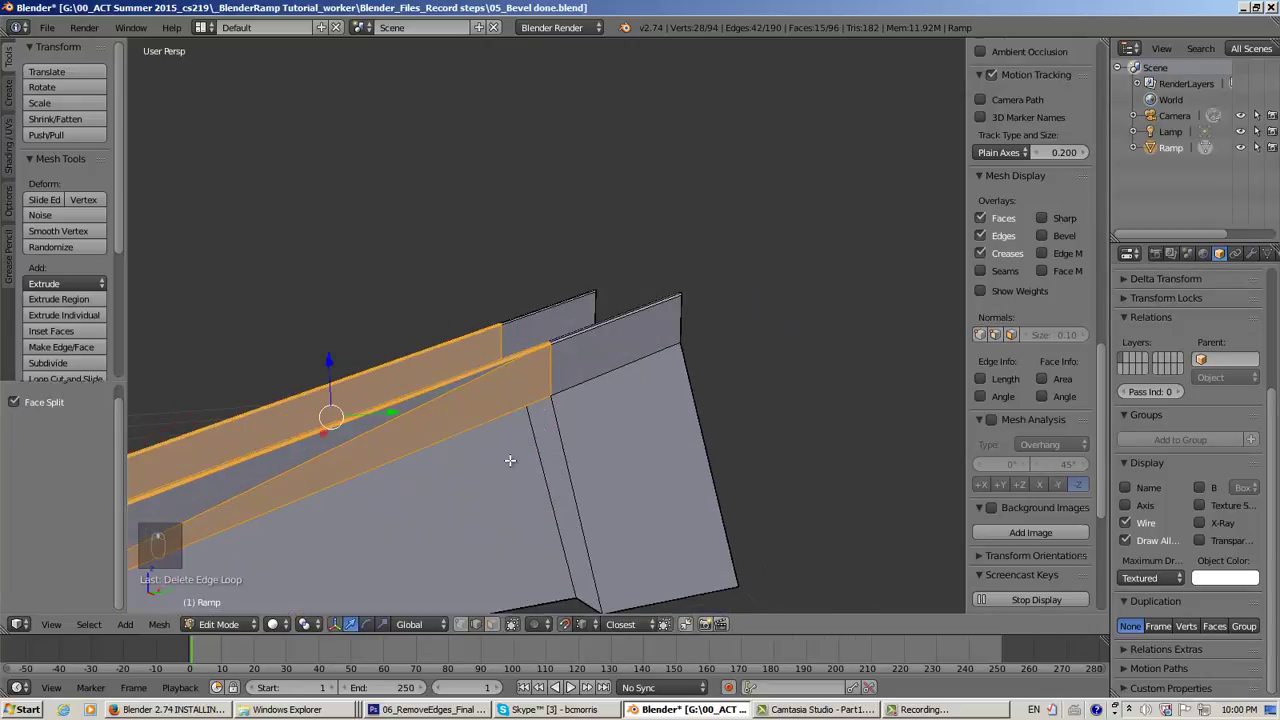
mouse_move(510, 460)
middle_mouse_down()
mouse_move(674, 423)
mouse_move(623, 411)
mouse_move(529, 443)
mouse_move(529, 463)
mouse_move(315, 507)
mouse_move(229, 451)
mouse_move(486, 443)
mouse_move(500, 460)
middle_mouse_up()
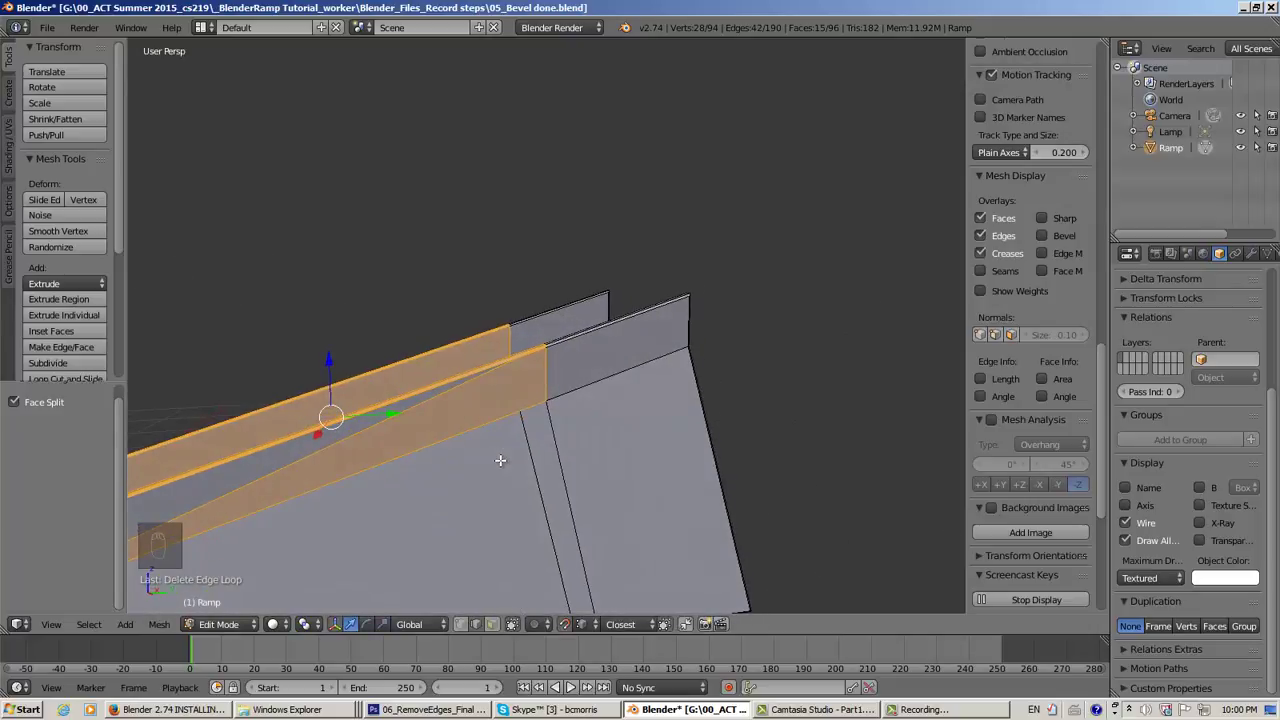
scroll(519, 441, "up", 3)
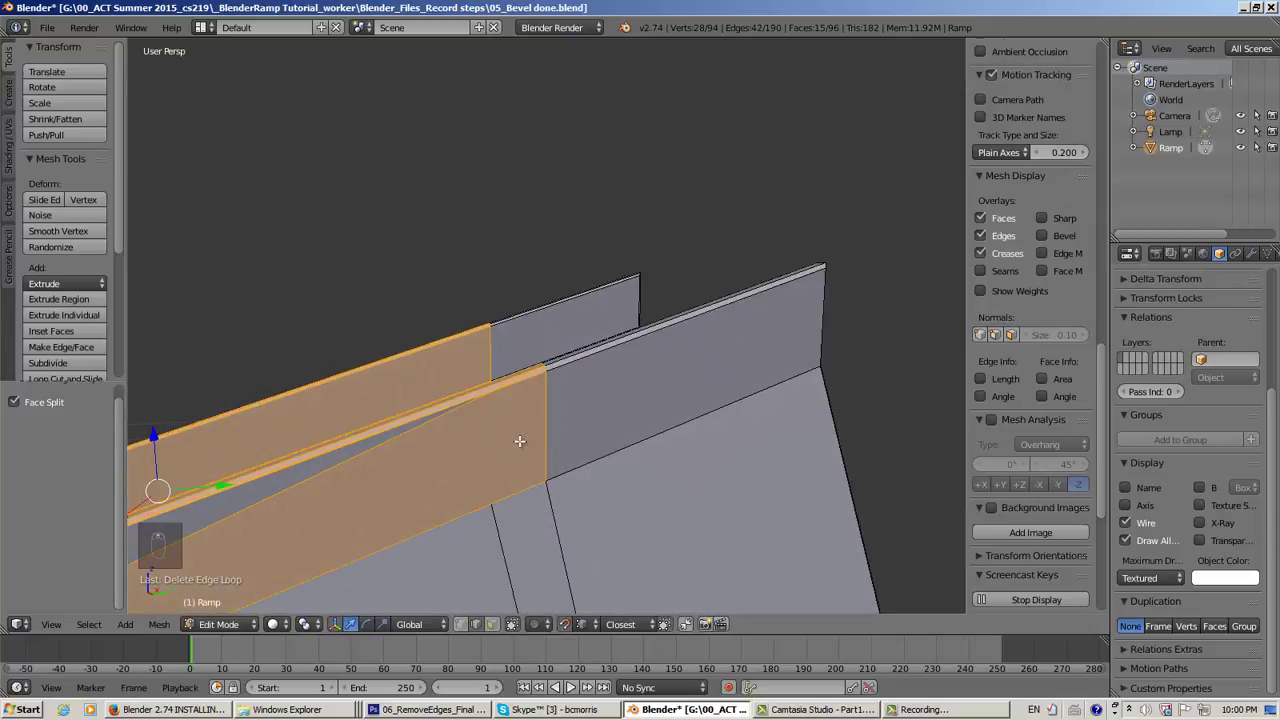
scroll(519, 441, "down", 3)
scroll(519, 441, "up", 2)
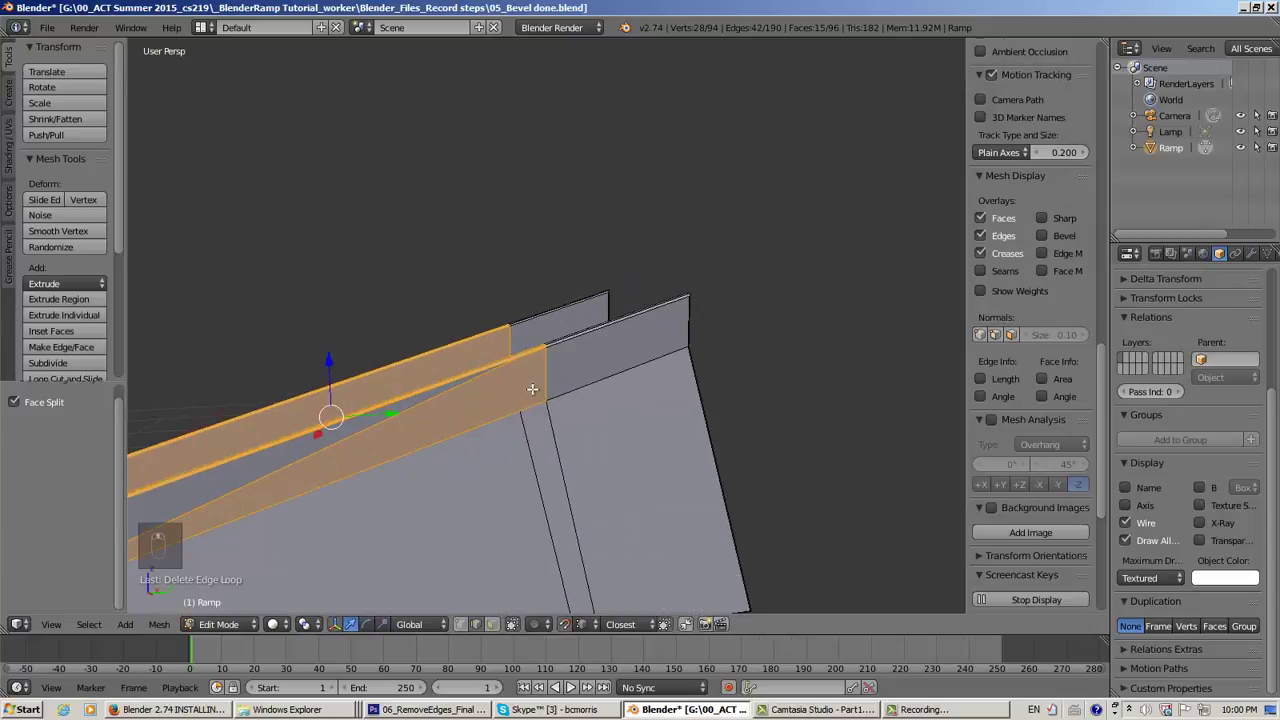
In vertex select mode, pick the stray bottom and top vertices beside the upper bend's outer vertical edge to inspect them
left_click(460, 626)
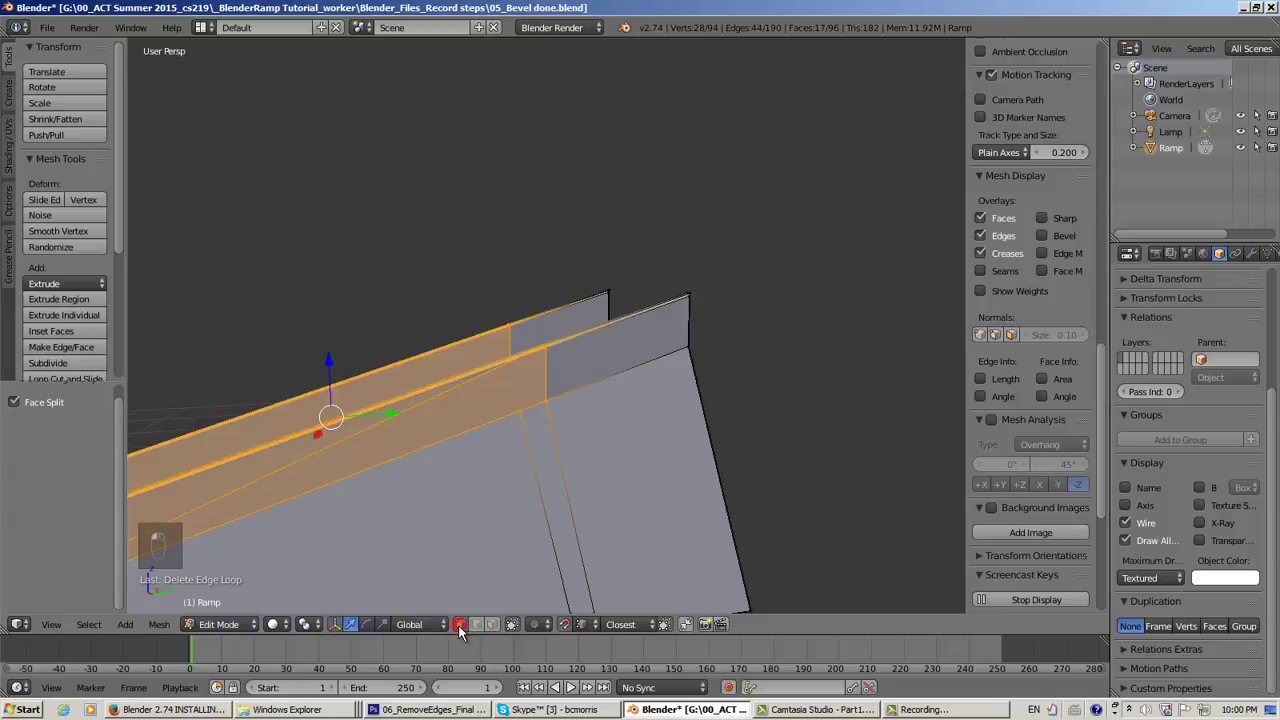
right_click(519, 410)
scroll(538, 425, "up", 4)
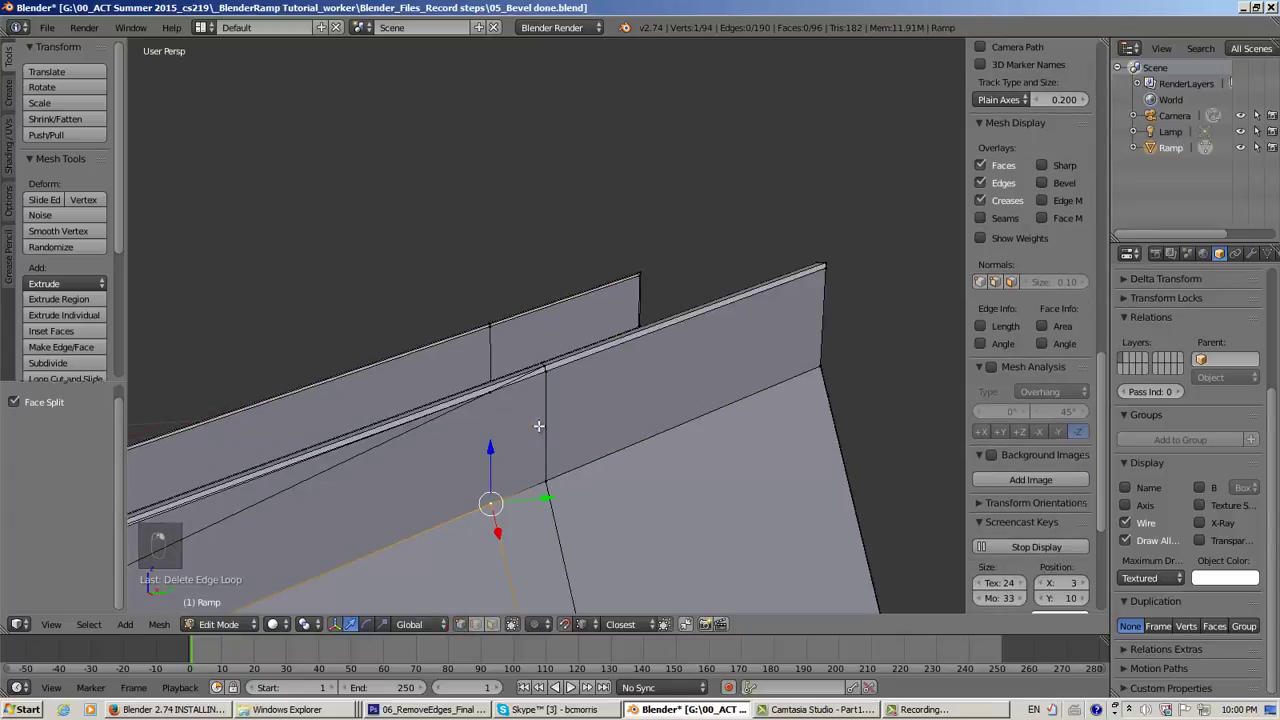
middle_click_drag(538, 425, 618, 455)
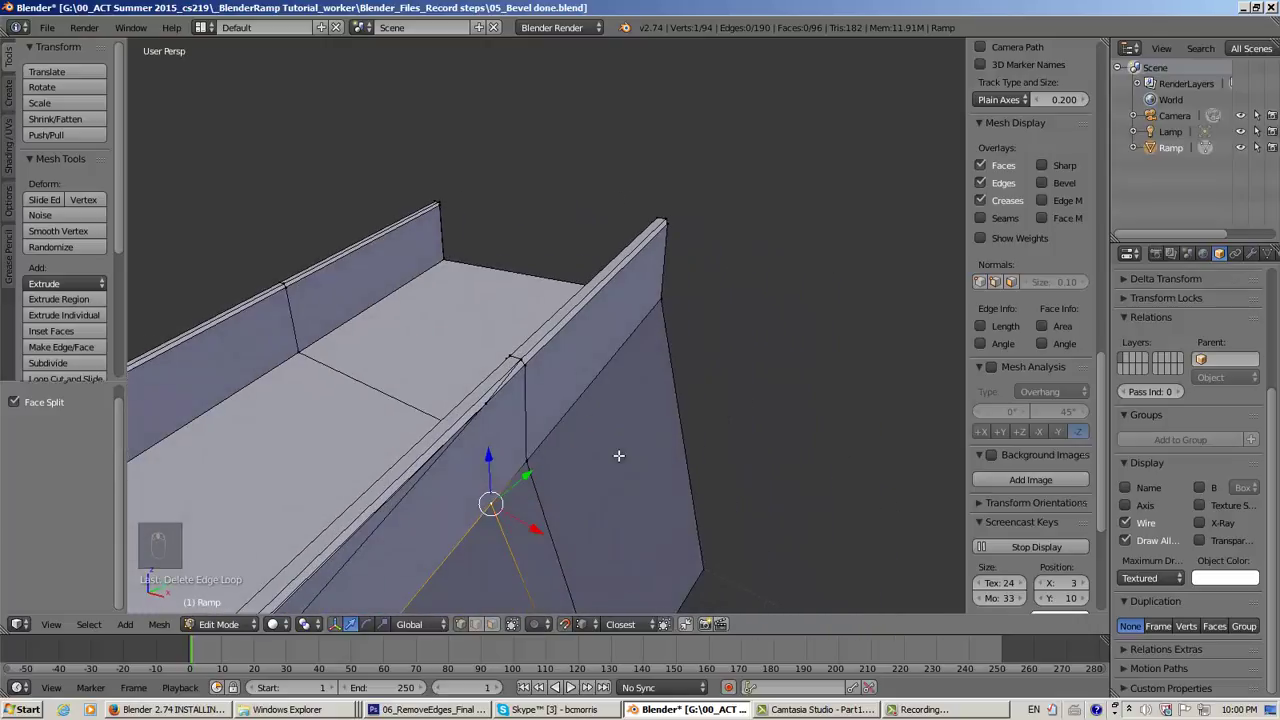
middle_click_drag(450, 406, 527, 416)
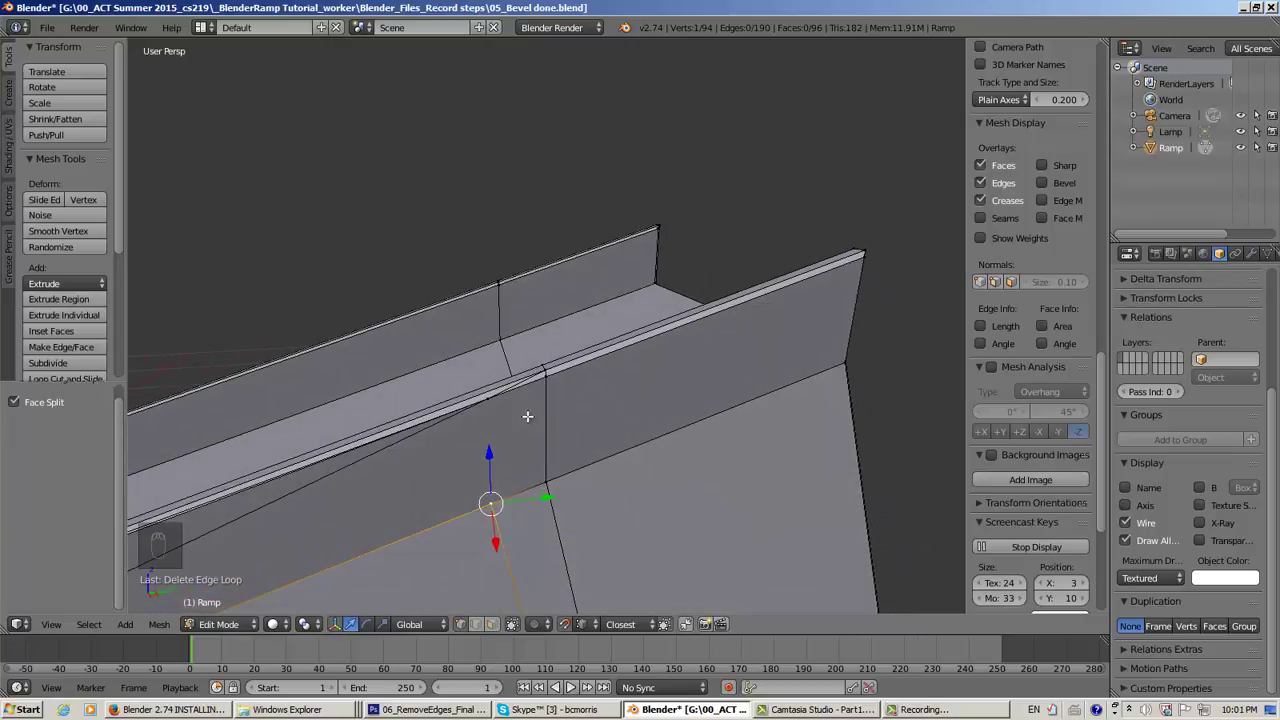
mouse_move(527, 416)
middle_mouse_down()
mouse_move(754, 409)
mouse_move(521, 410)
middle_mouse_up()
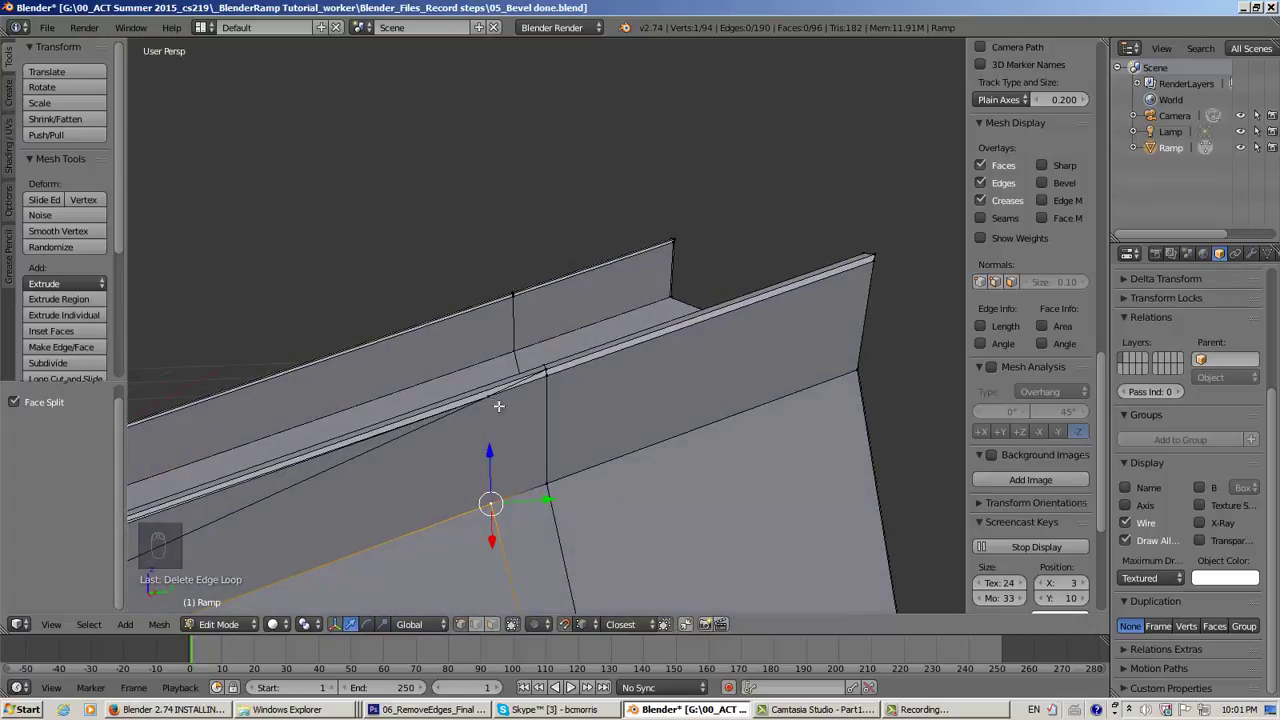
right_click(488, 397)
scroll(563, 414, "up", 5)
scroll(562, 414, "down", 5)
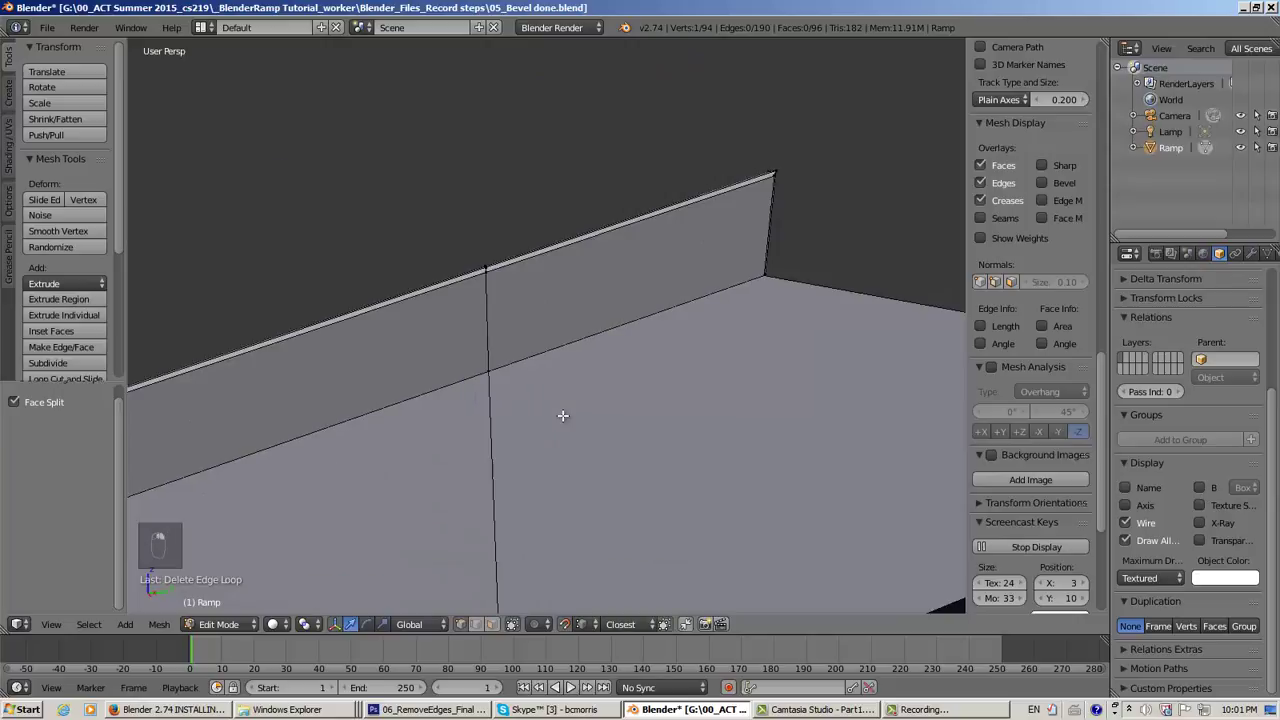
mouse_move(560, 415)
middle_mouse_down()
mouse_move(706, 423)
mouse_move(514, 422)
mouse_move(582, 413)
middle_mouse_up()
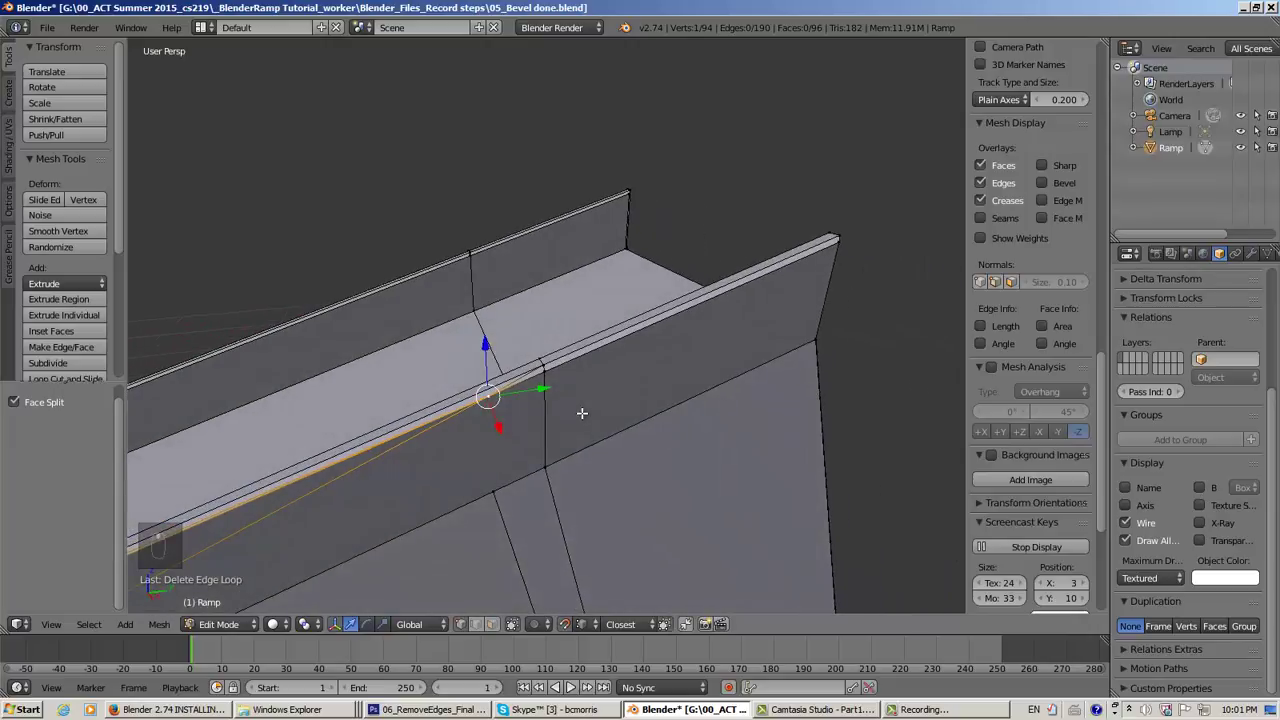
right_click(531, 373)
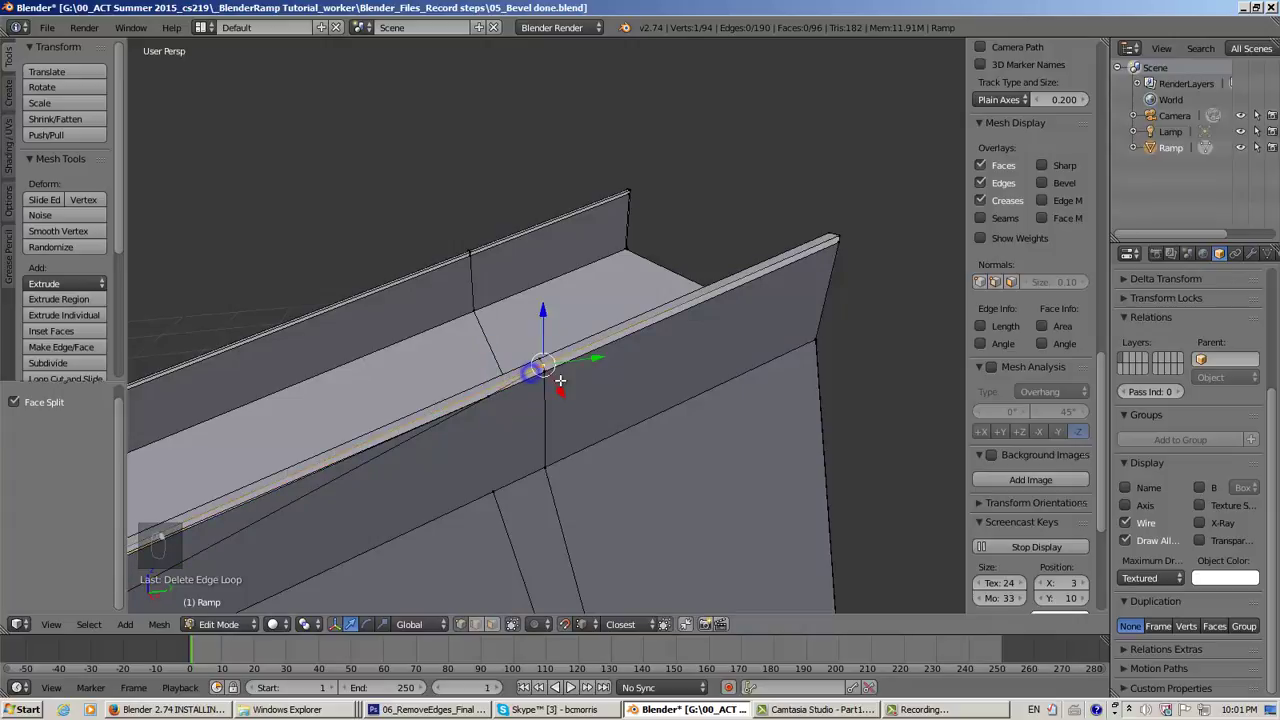
In face select mode, select the thin triangular faces at the upper bend on both railings' outer top edges and delete the faces
left_click(491, 625)
right_click(533, 374)
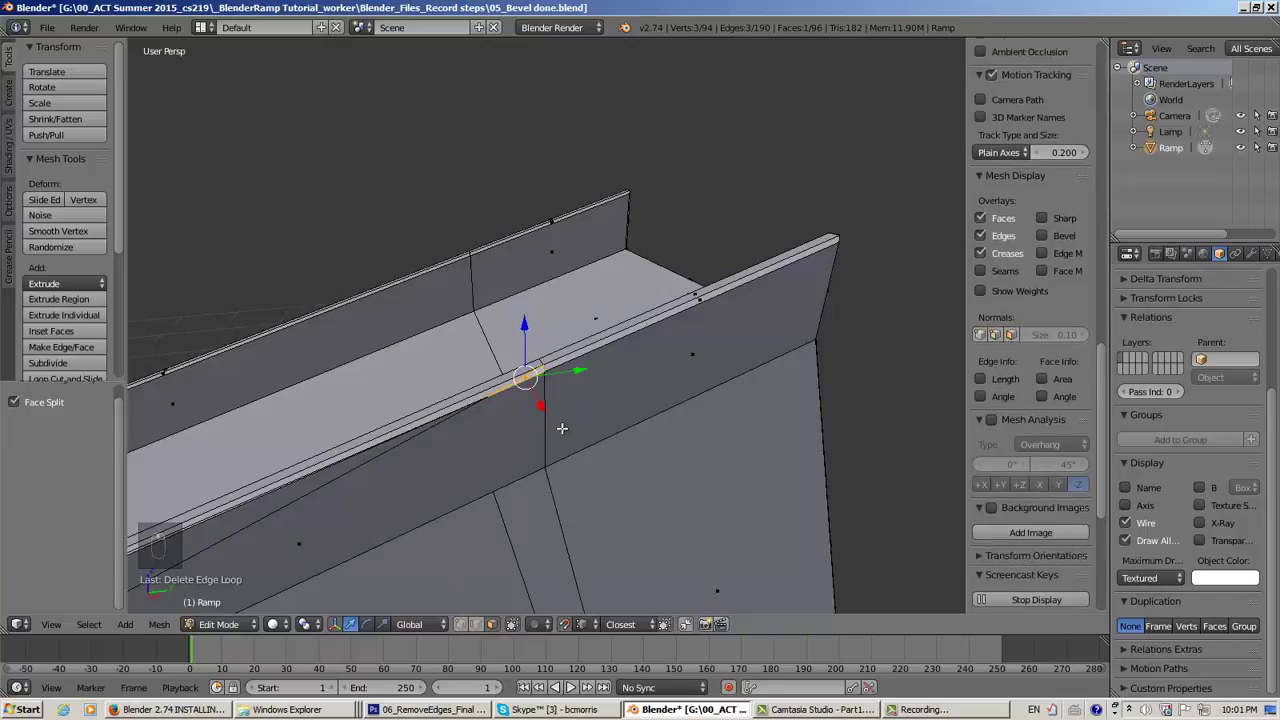
middle_click_drag(560, 431, 653, 421)
middle_click_drag(538, 459, 592, 437)
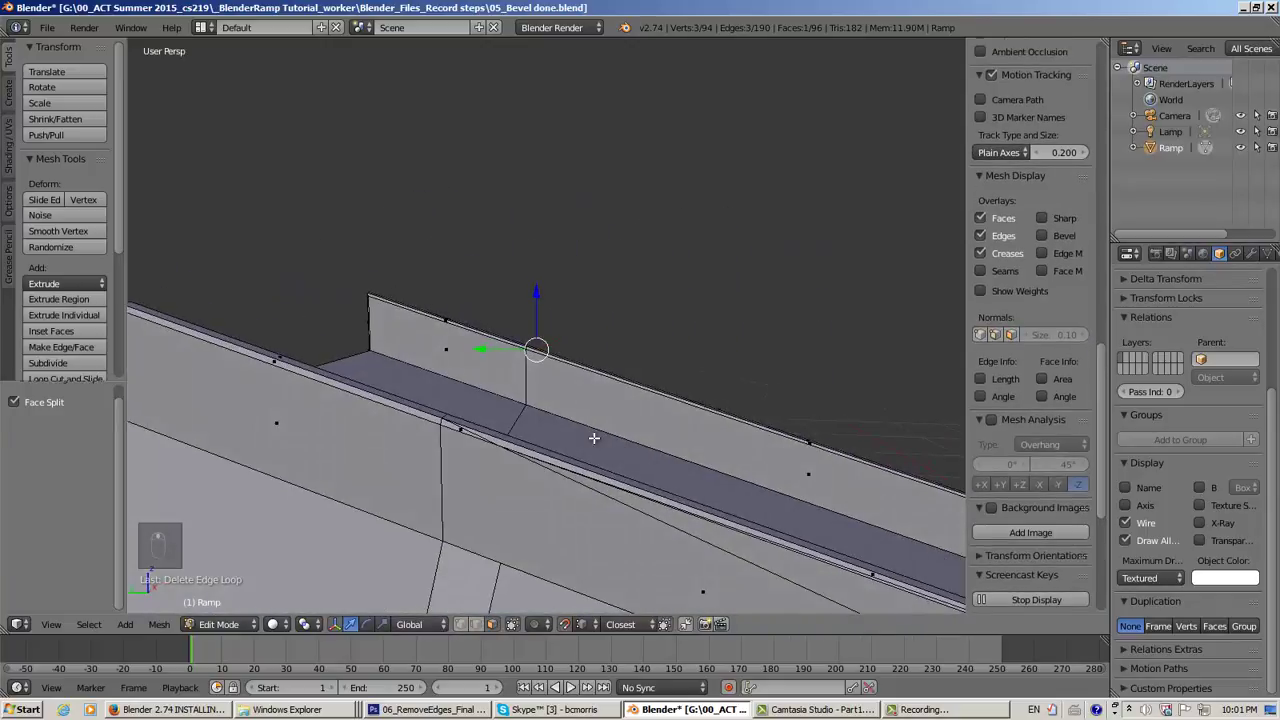
right_click(458, 428)
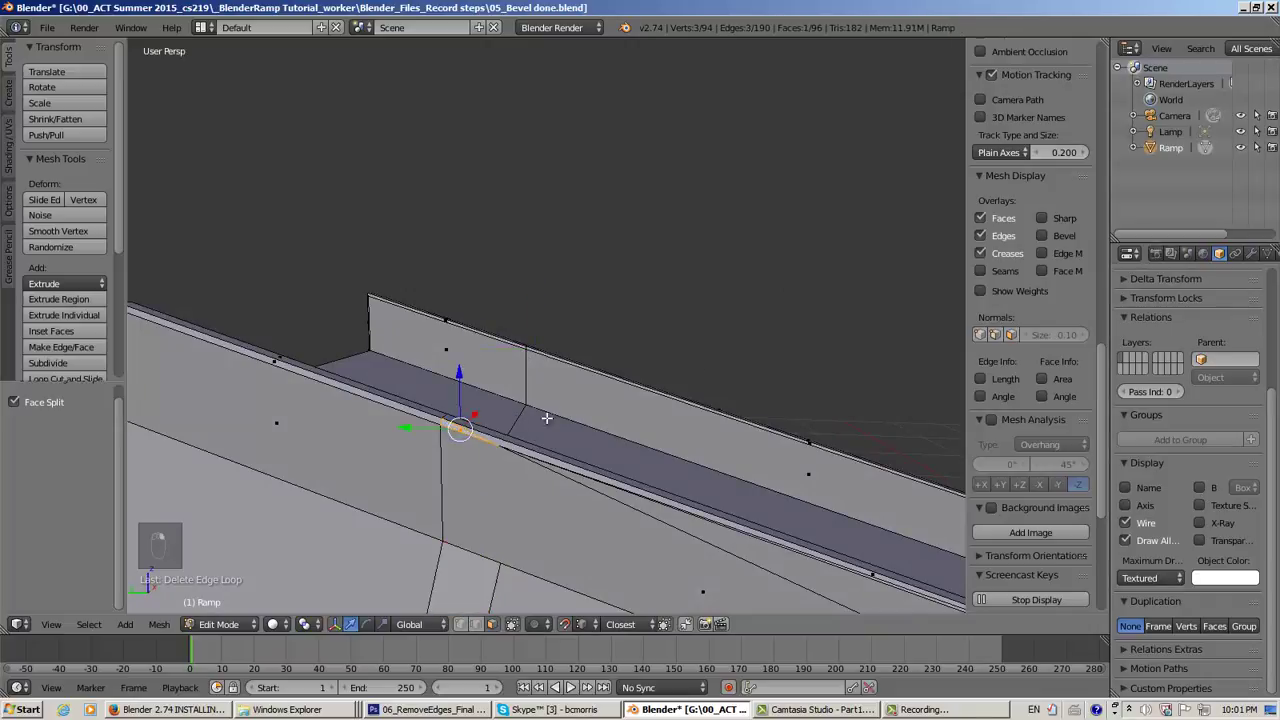
middle_click_drag(779, 396, 488, 438)
scroll(488, 438, "up", 3)
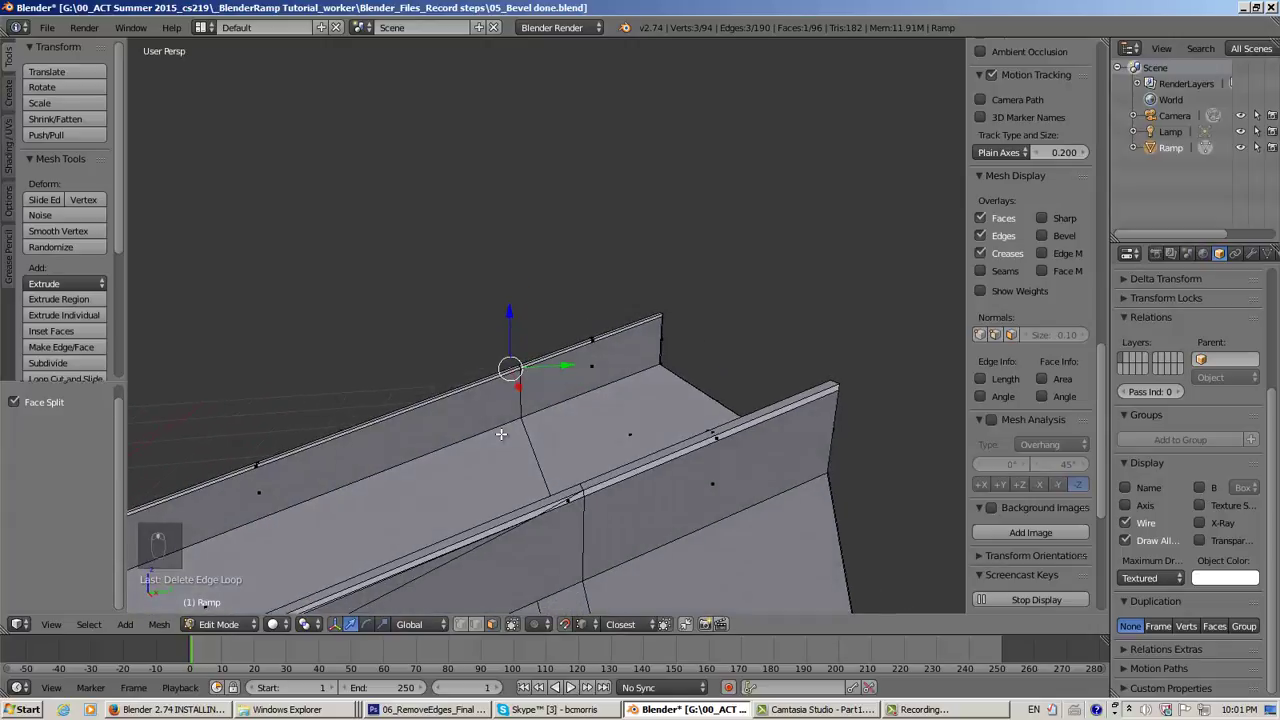
right_click(566, 506, "shift")
middle_click_drag(580, 534, 755, 497)
key("x")
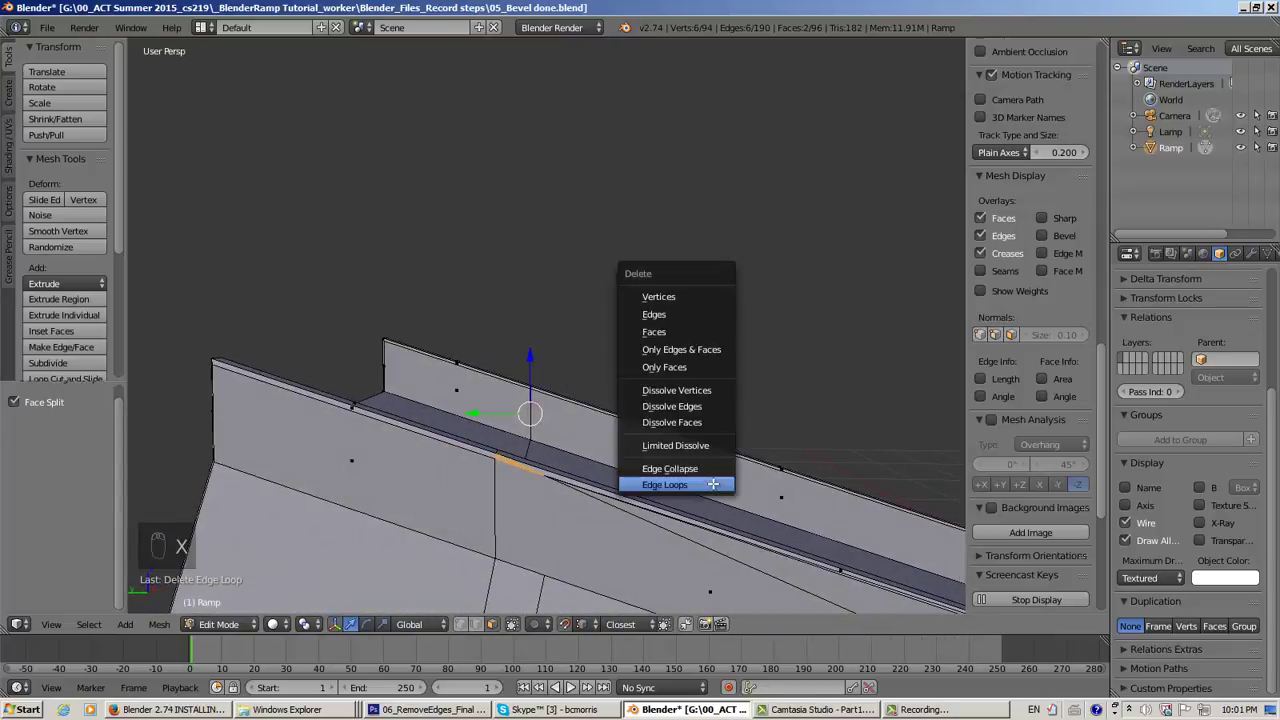
left_click(670, 331)
In vertex select mode, snap the stray top vertex of one railing's outer side onto the upper bend's outer corner, closing the triangular gap
middle_click_drag(670, 331, 557, 448)
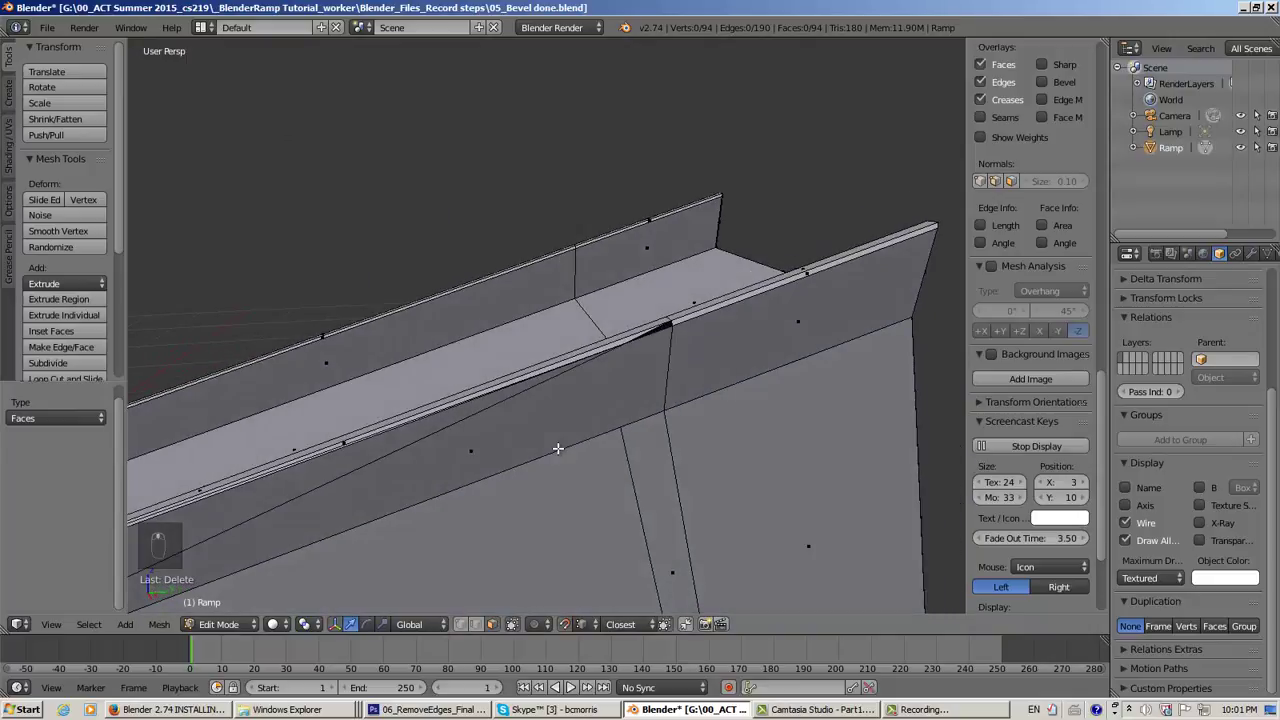
middle_click_drag(643, 410, 633, 406)
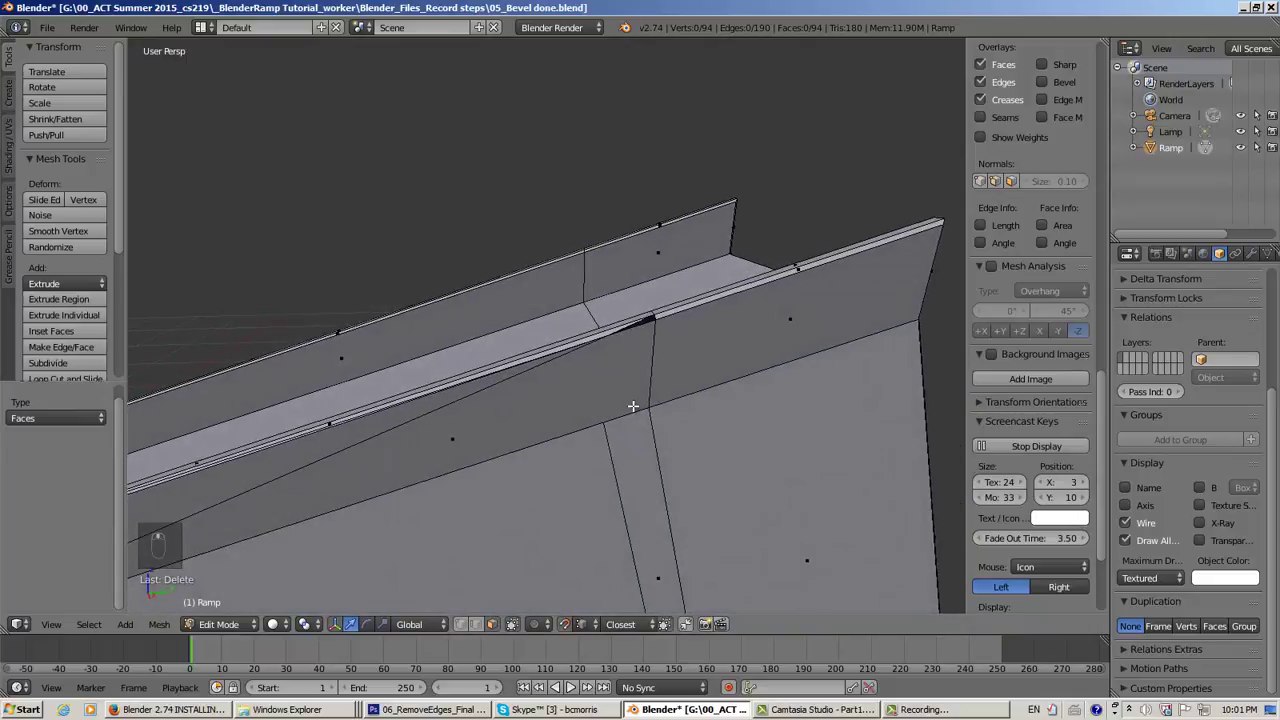
left_click(461, 623)
scroll(607, 337, "up", 3)
scroll(607, 337, "down", 3)
mouse_move(623, 334)
middle_mouse_down("shift")
mouse_move(584, 342)
mouse_move(628, 336)
middle_mouse_up("shift")
scroll(607, 343, "up", 3)
scroll(603, 345, "down", 3)
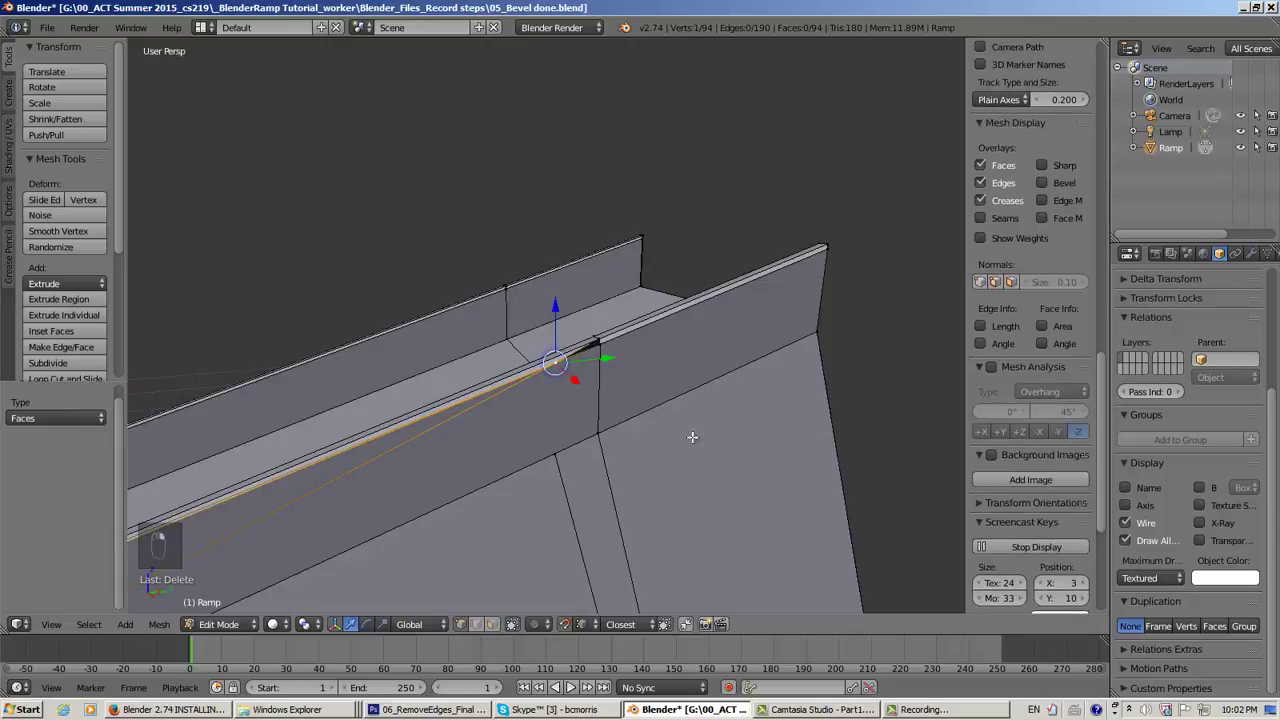
key("KP_Decimal")
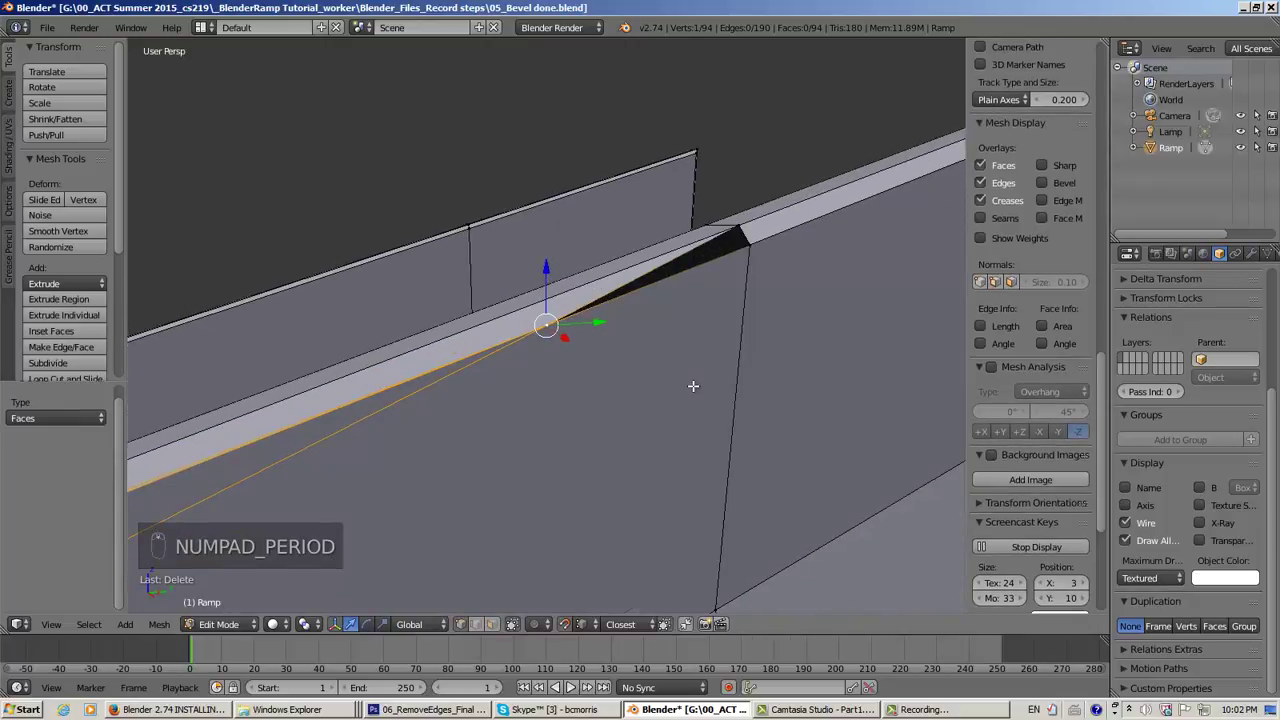
middle_click_drag(695, 368, 661, 402)
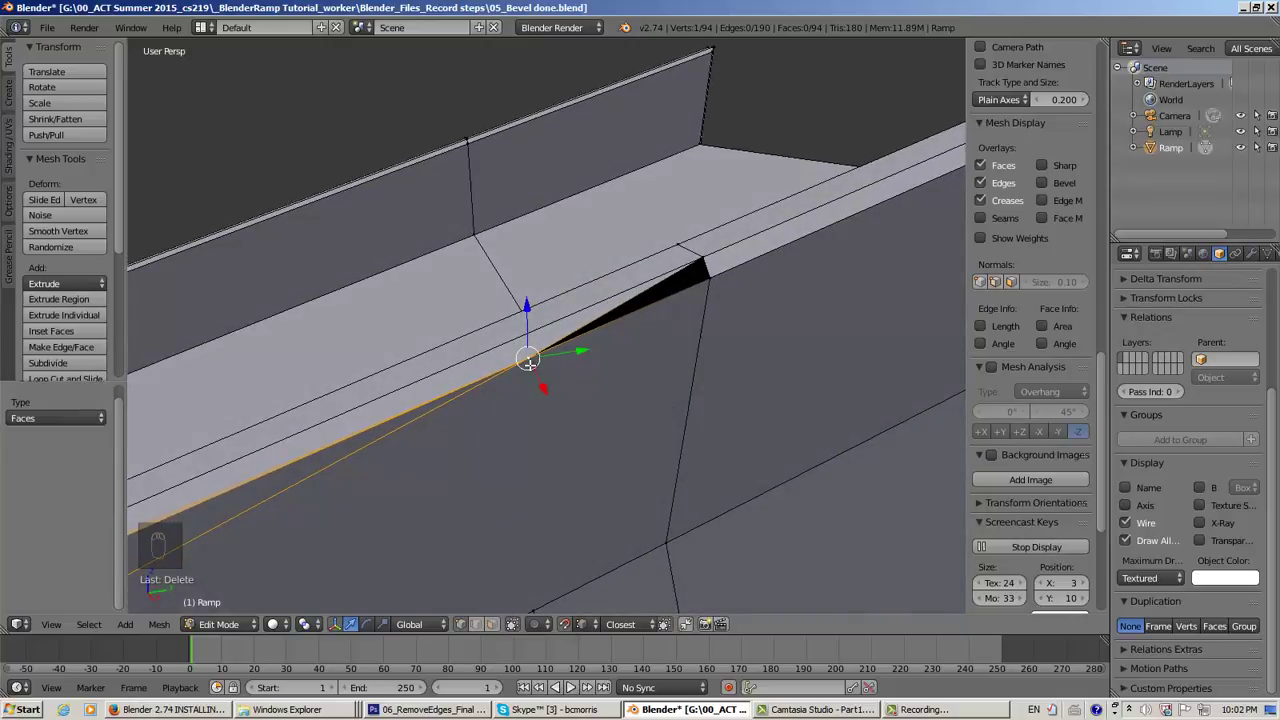
key("g")
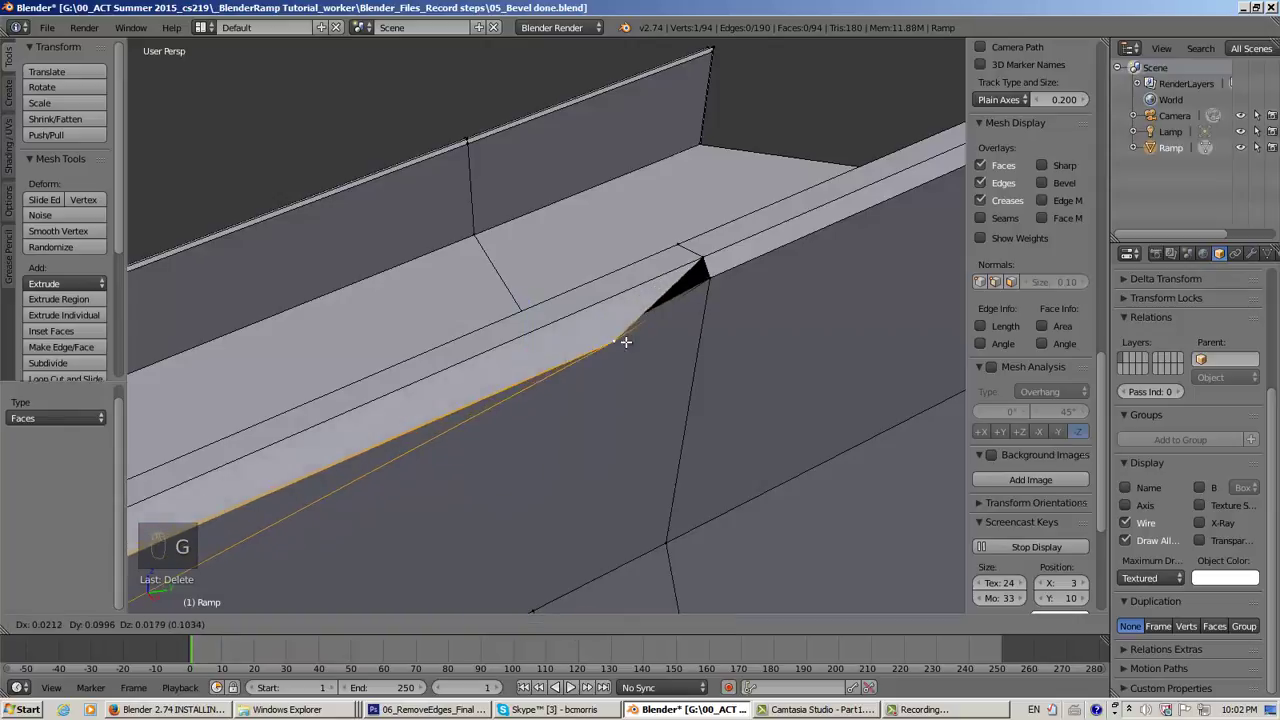
left_click(710, 278)
Snap the stray bottom vertex on the same outer railing side onto the lower end of the upper bend's vertical edge
middle_click_drag(726, 363, 697, 382)
right_click(538, 489)
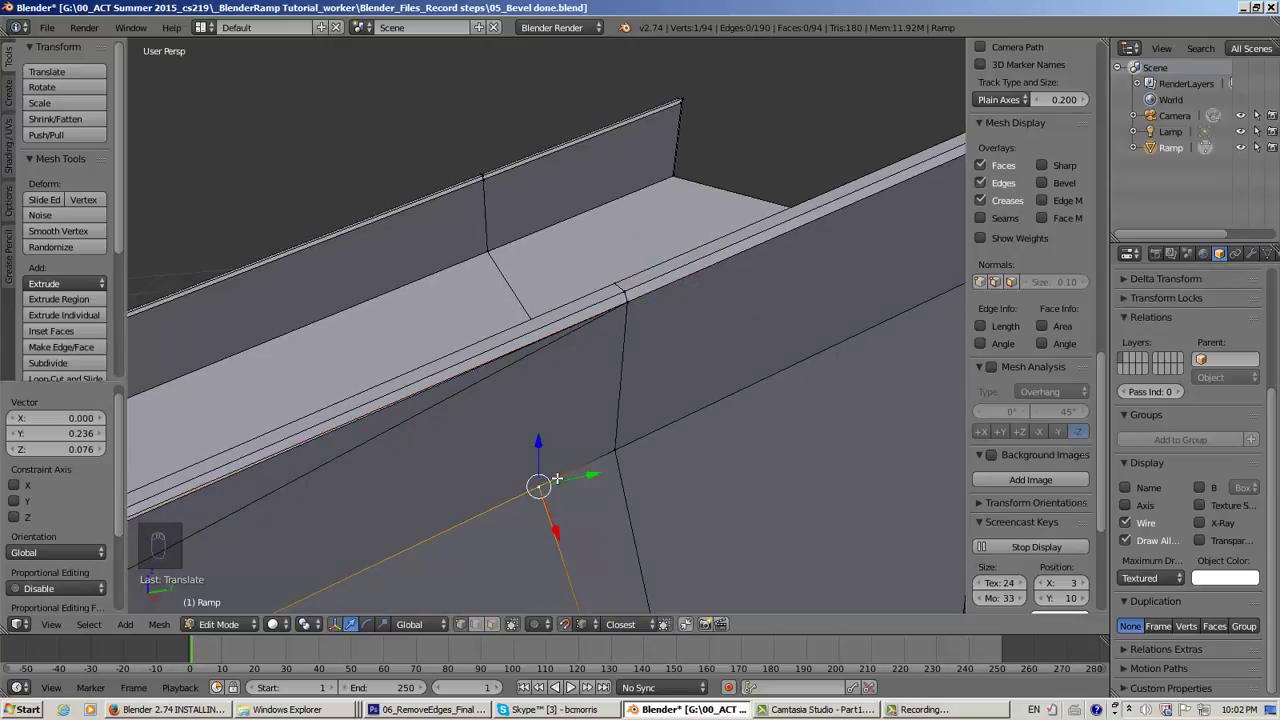
key("g")
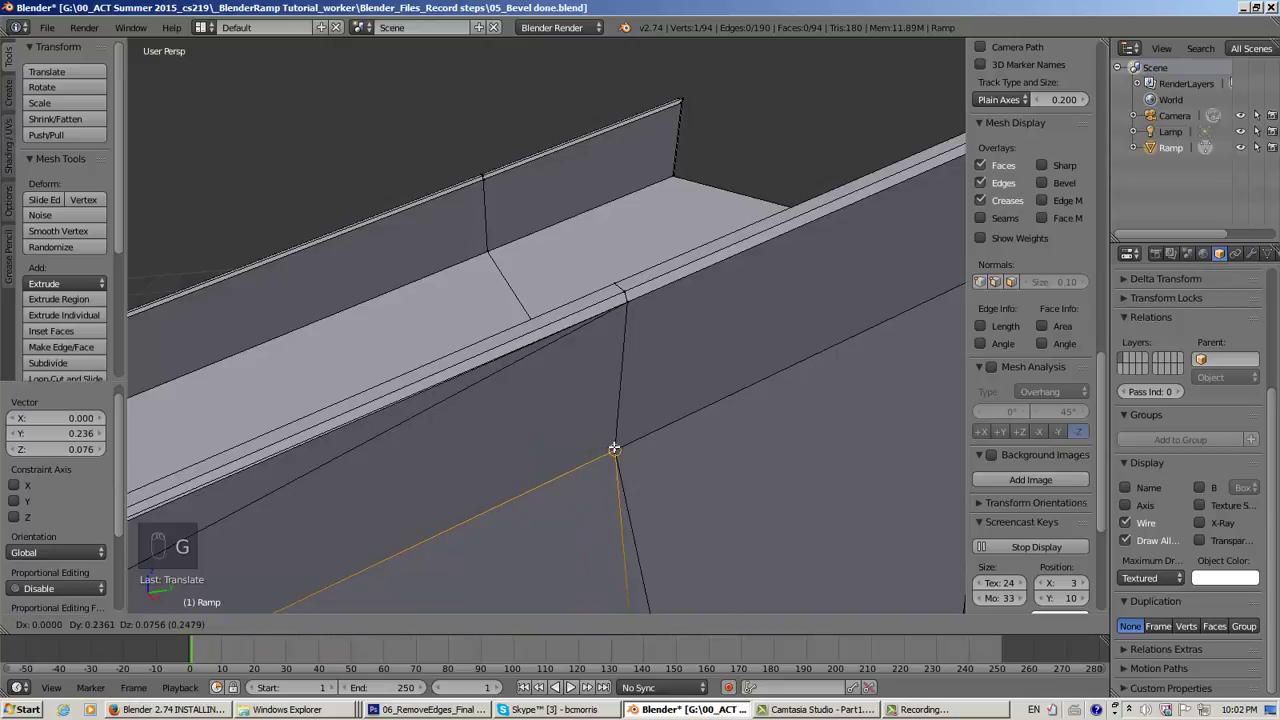
left_click(615, 451)
On the opposite outer side of the ramp, snap the stray railing-top vertex onto the upper bend's outer top corner
scroll(651, 465, "down", 8)
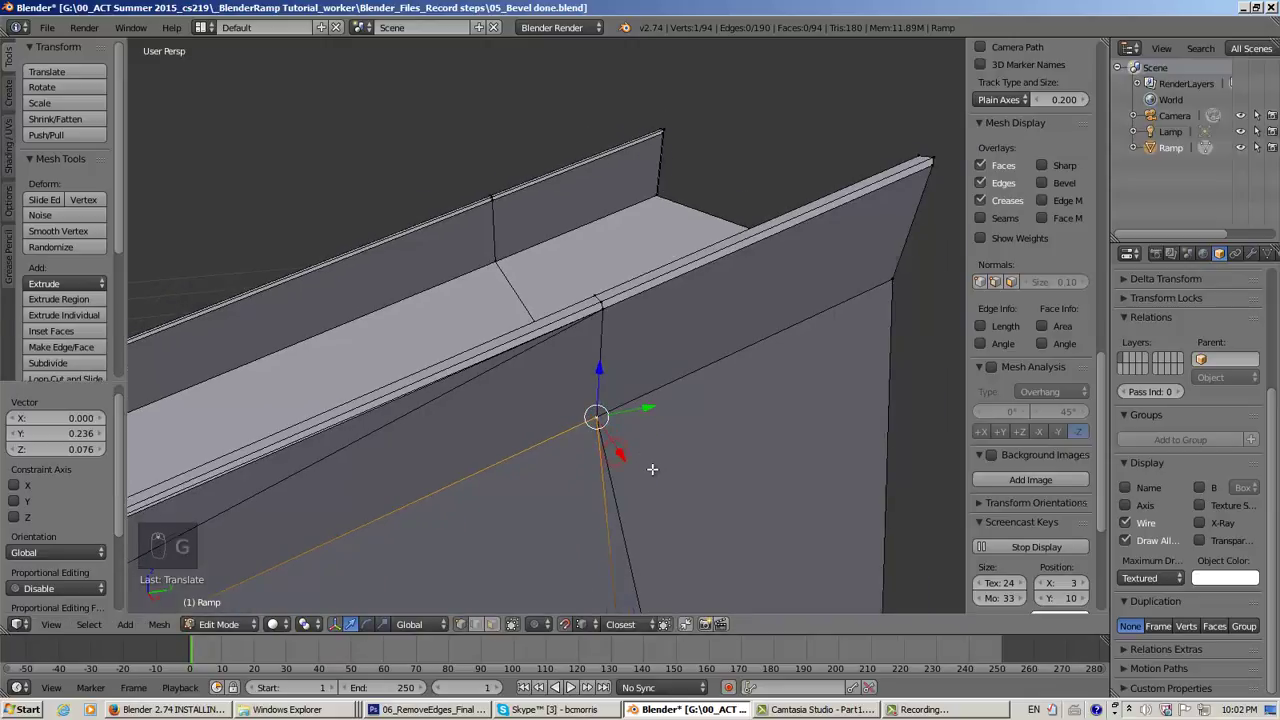
middle_click_drag(561, 464, 668, 427)
scroll(588, 416, "up", 6)
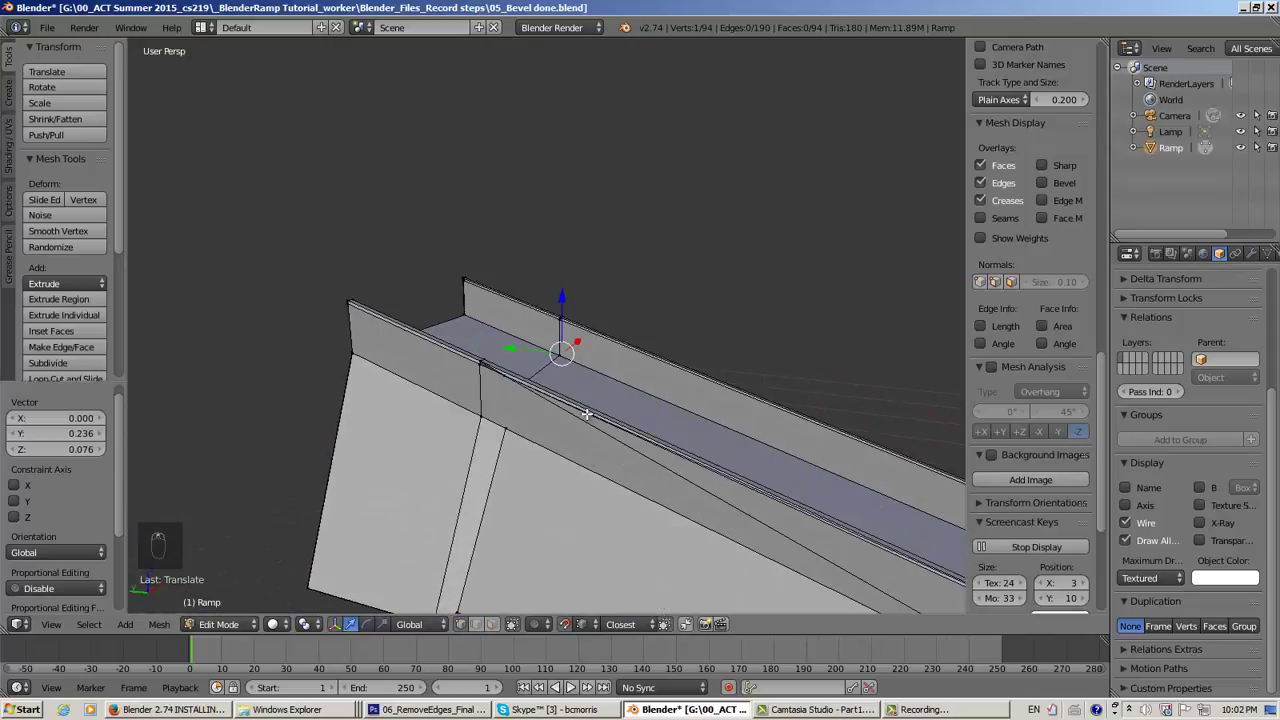
middle_click_drag(510, 438, 518, 430)
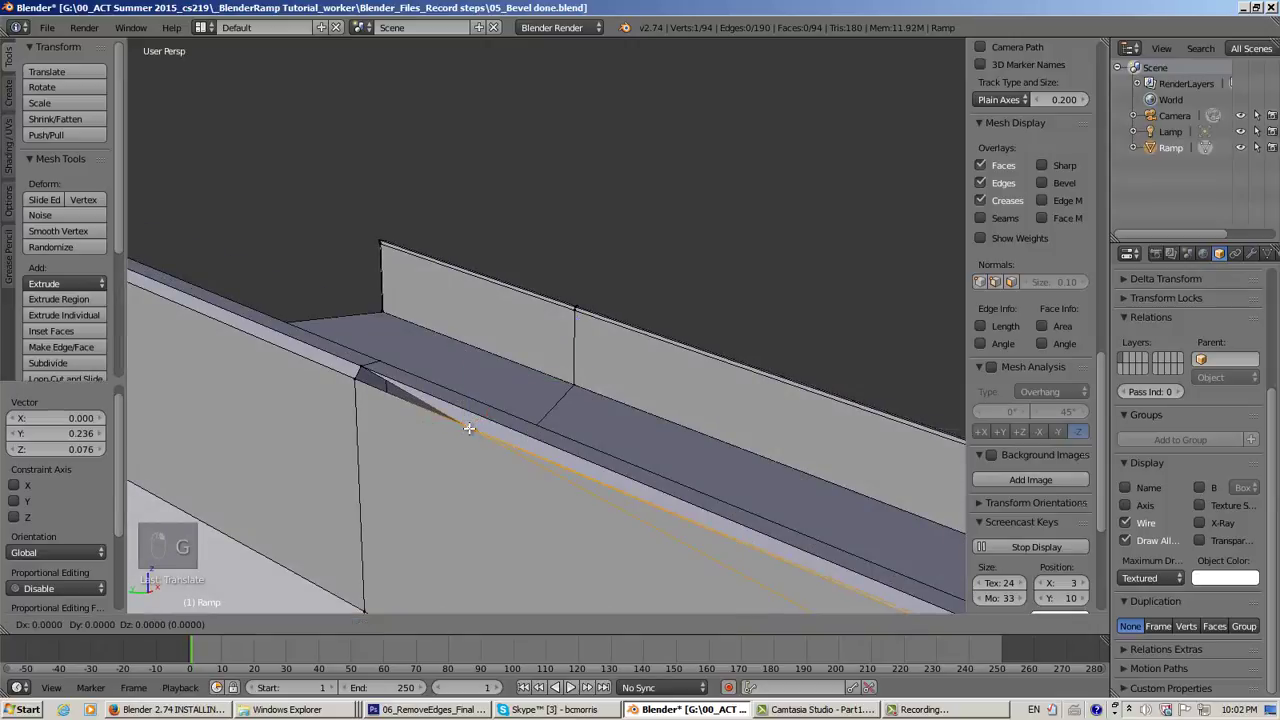
key("g")
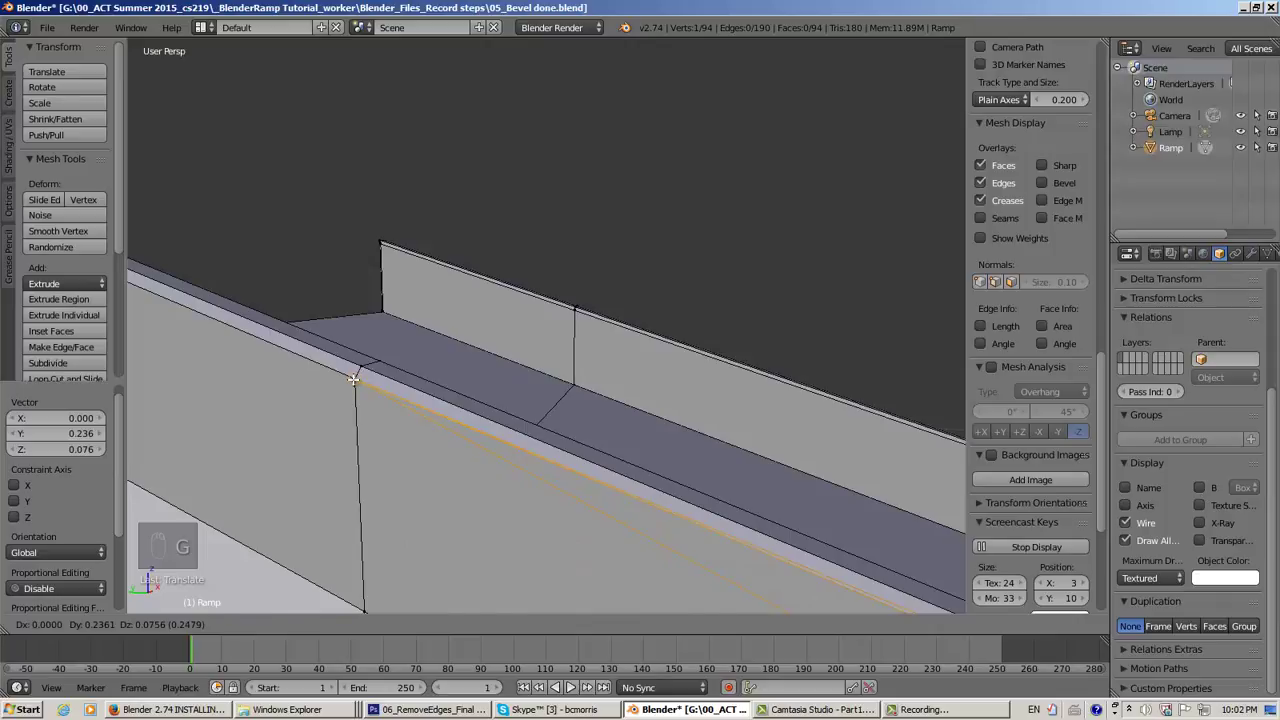
left_click(353, 379)
Snap the stray bottom vertex on the opposite outer railing side onto the lower end of the upper bend's vertical edge
middle_click_drag(354, 380, 510, 446)
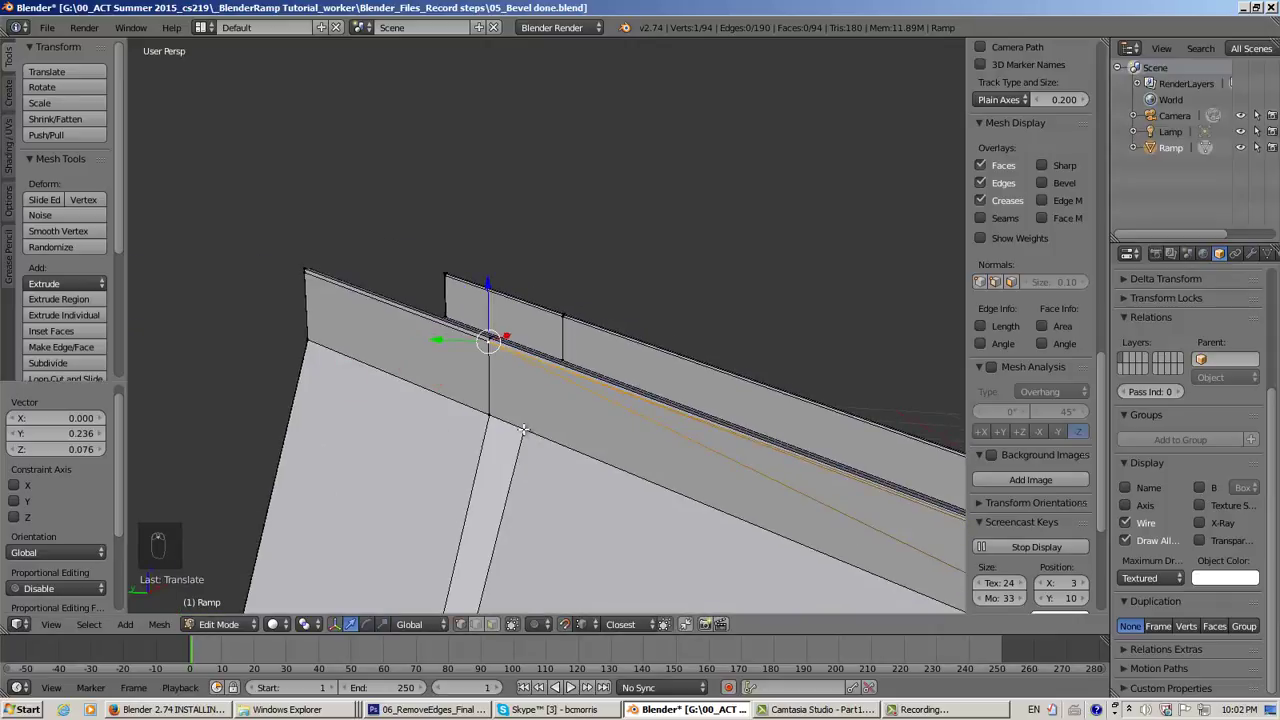
right_click(523, 430)
key("g")
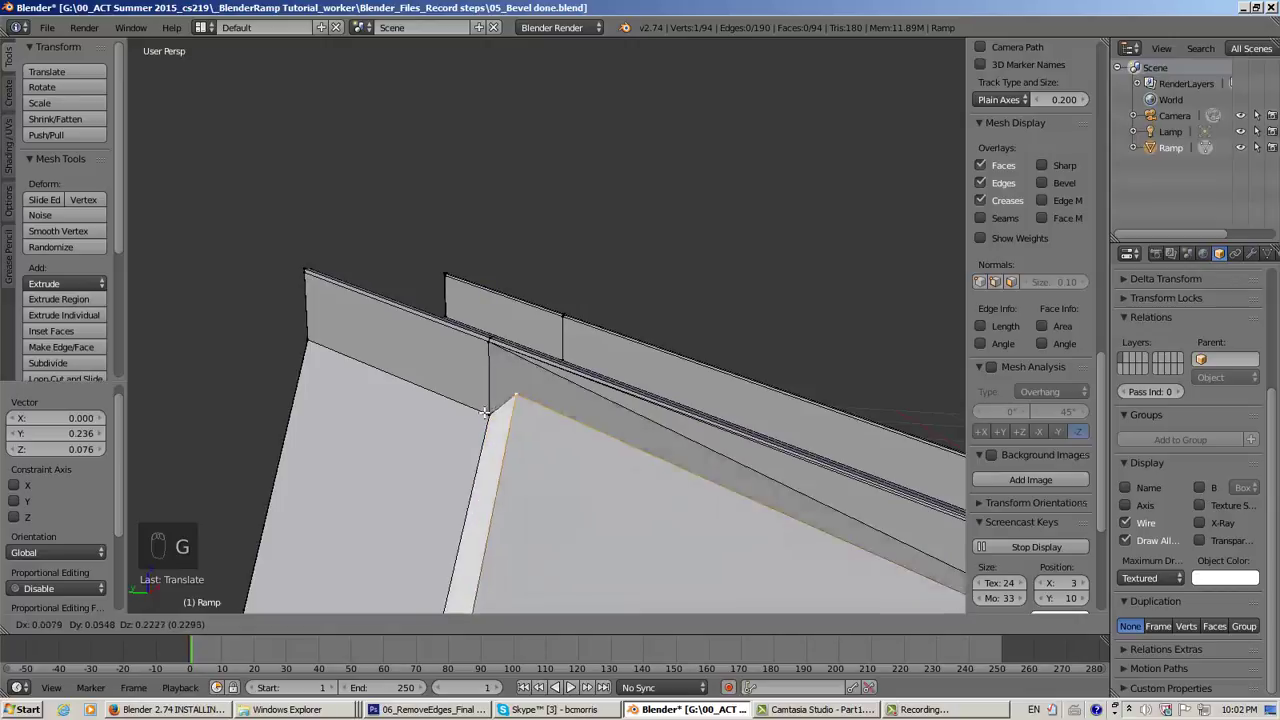
left_click(485, 415)
Select the entire ramp mesh and remove doubled vertices with a merge distance of 0.0001
middle_click_drag(486, 416, 618, 437)
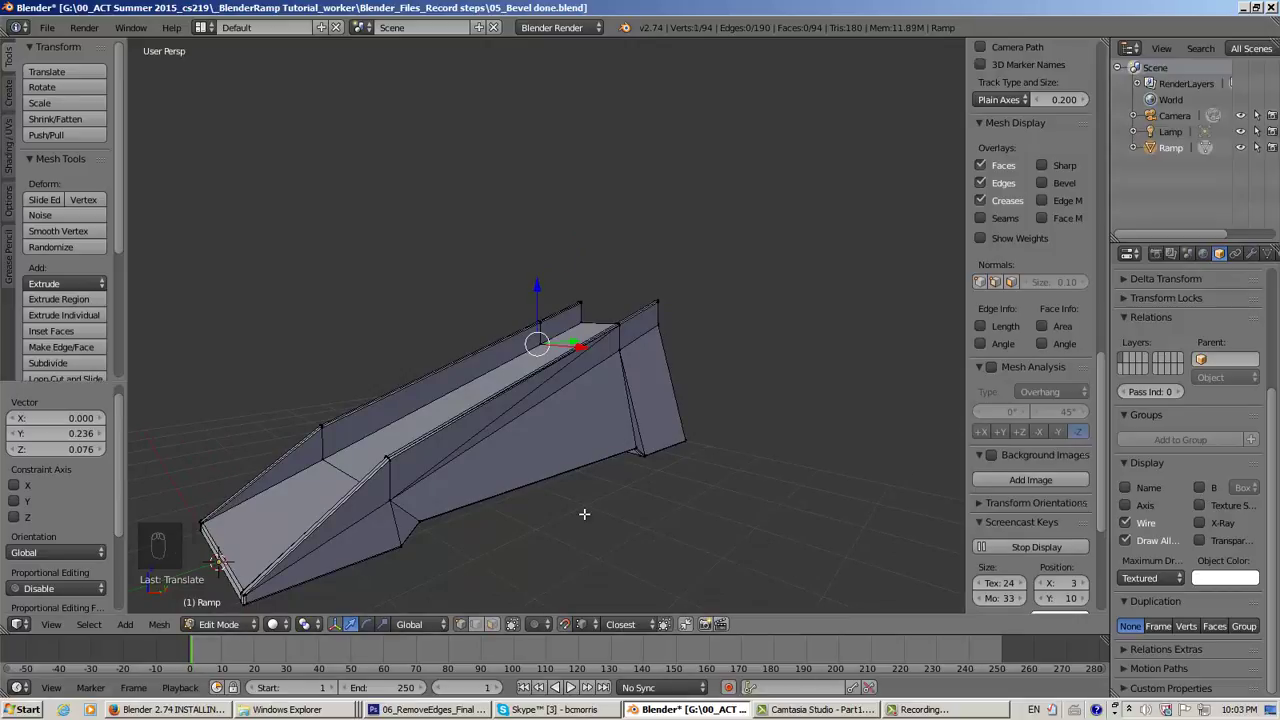
key("a")
key("a")
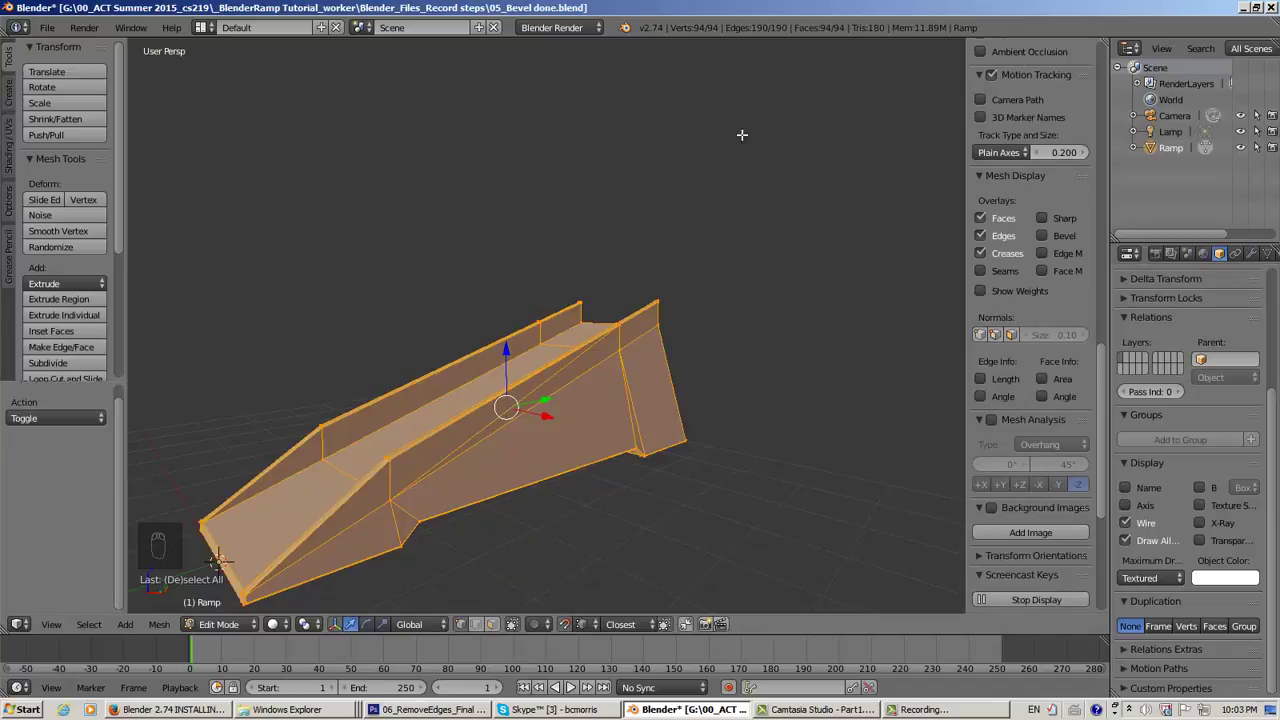
left_click_drag(118, 225, 108, 365)
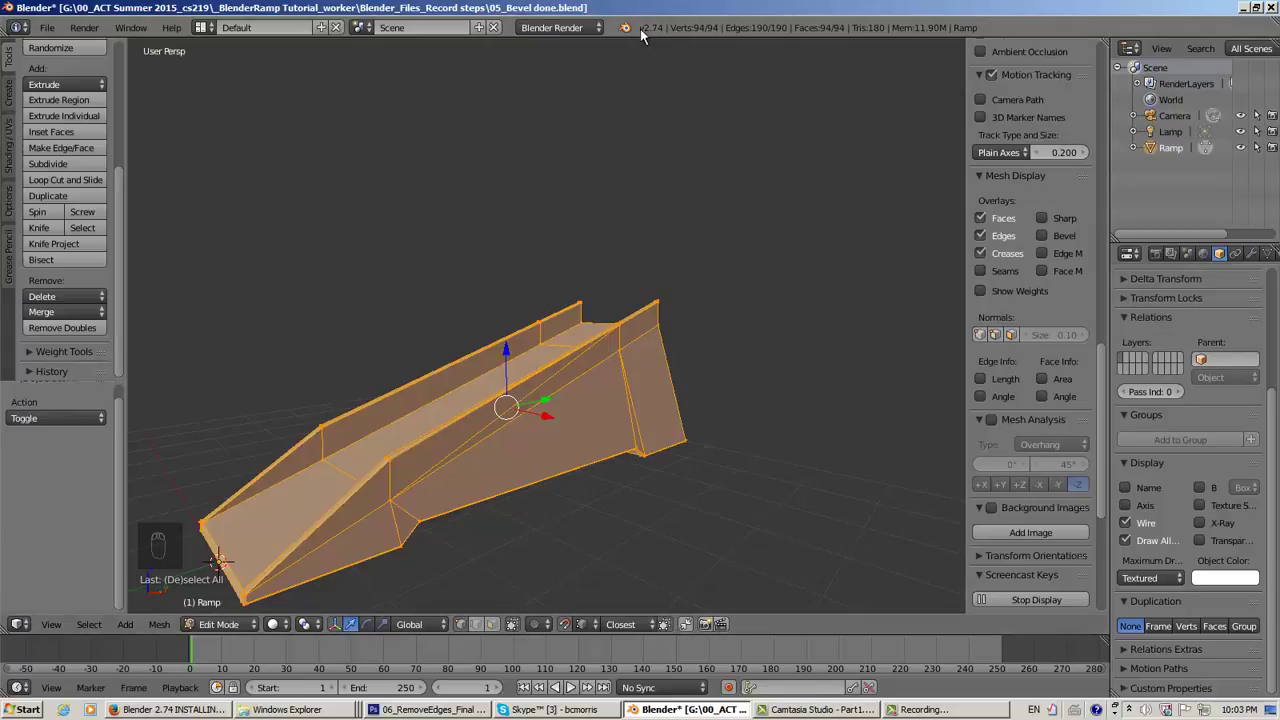
left_click(68, 327)
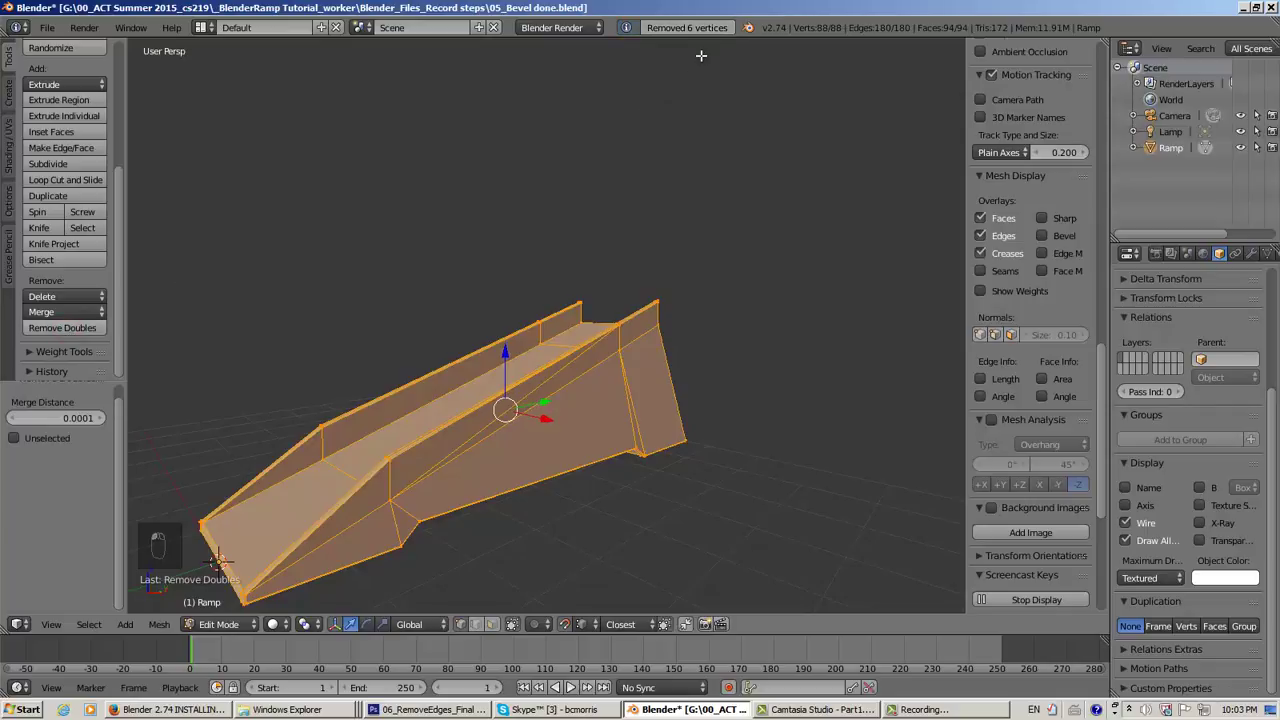
In vertex select mode, select the outer top vertex at one railing's upper bend and inspect the merged corner
middle_click_drag(634, 360, 572, 397)
scroll(593, 403, "up", 2)
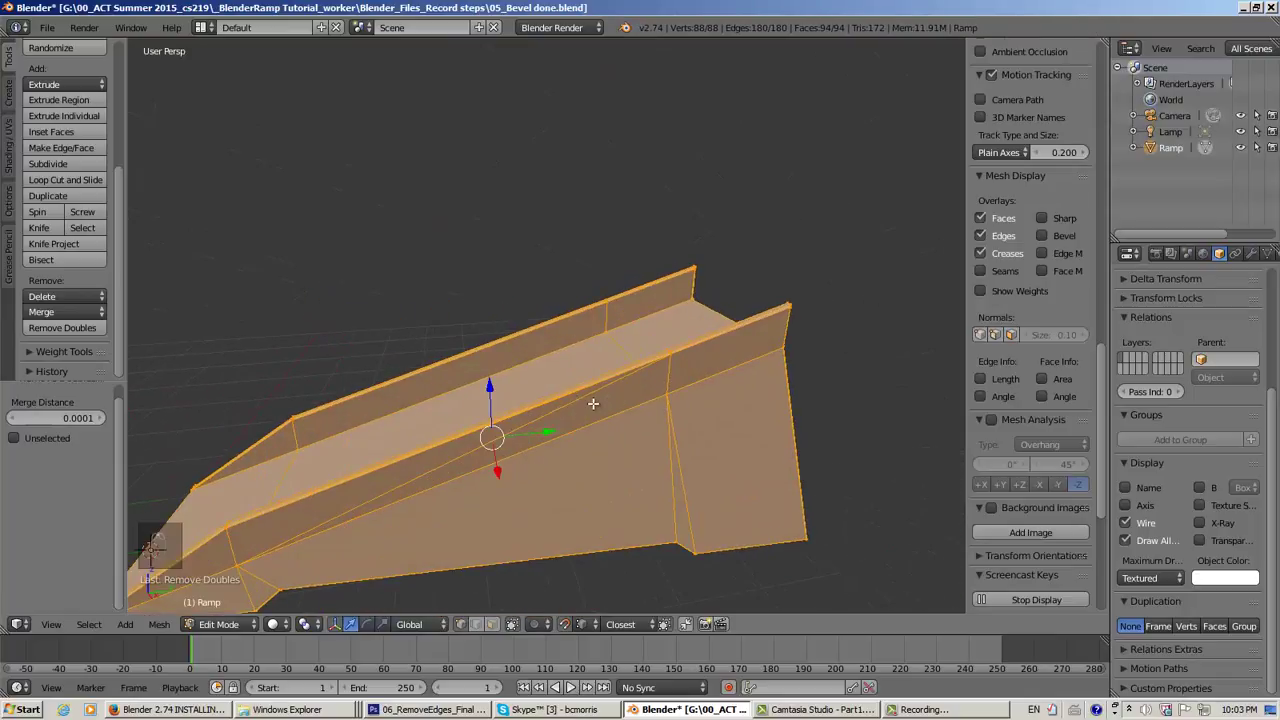
scroll(593, 403, "up", 4)
middle_click_drag(669, 426, 773, 400)
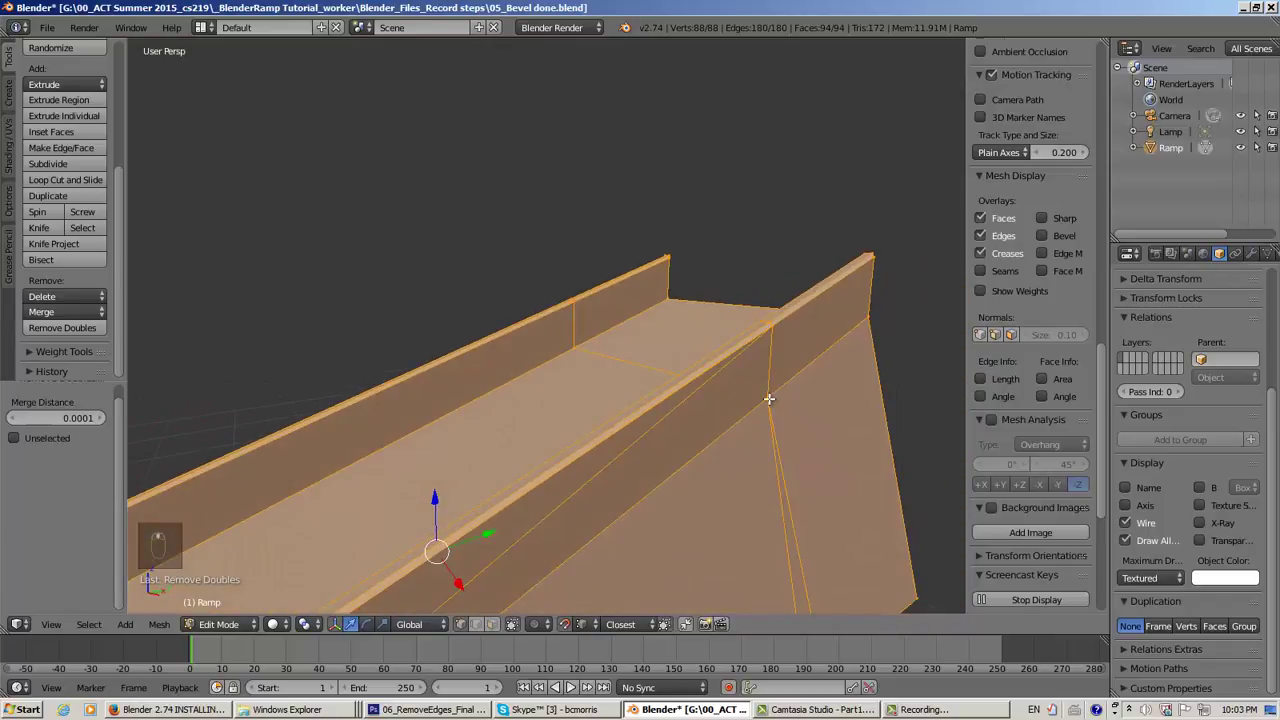
scroll(768, 398, "up", 1)
middle_click_drag(833, 372, 714, 358, "shift")
scroll(584, 332, "up", 1)
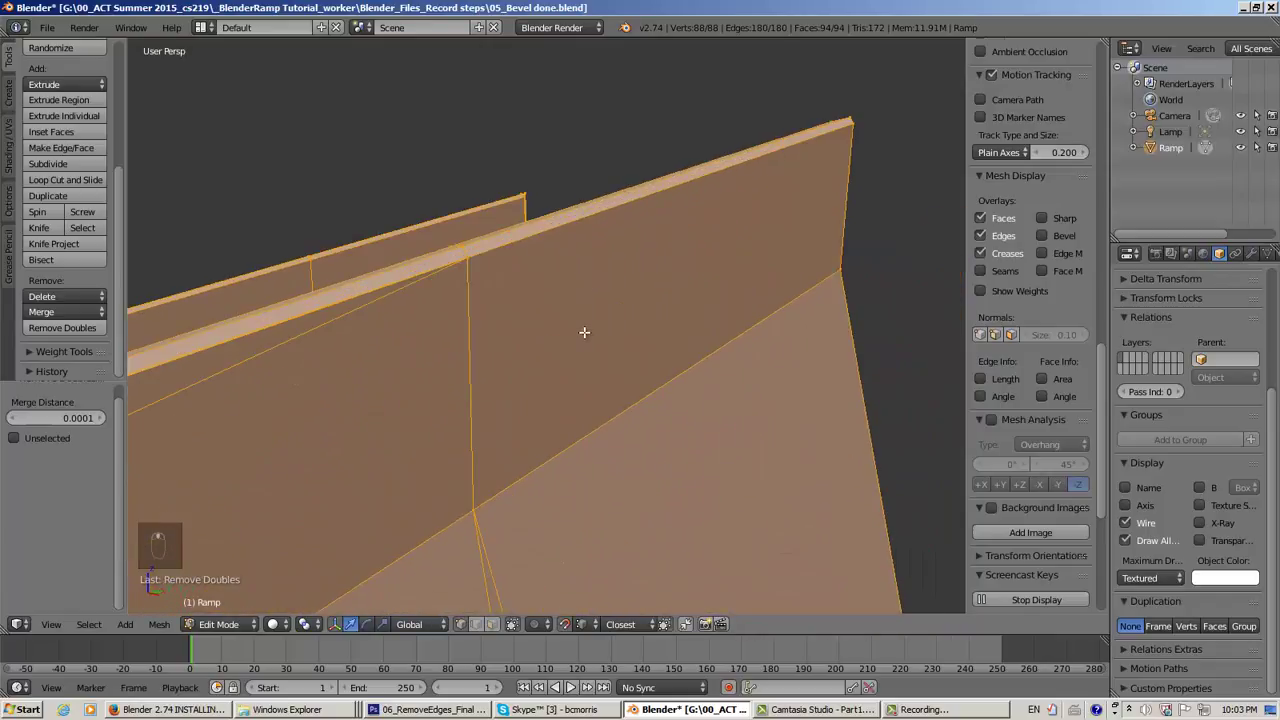
scroll(584, 332, "down", 1)
key("o")
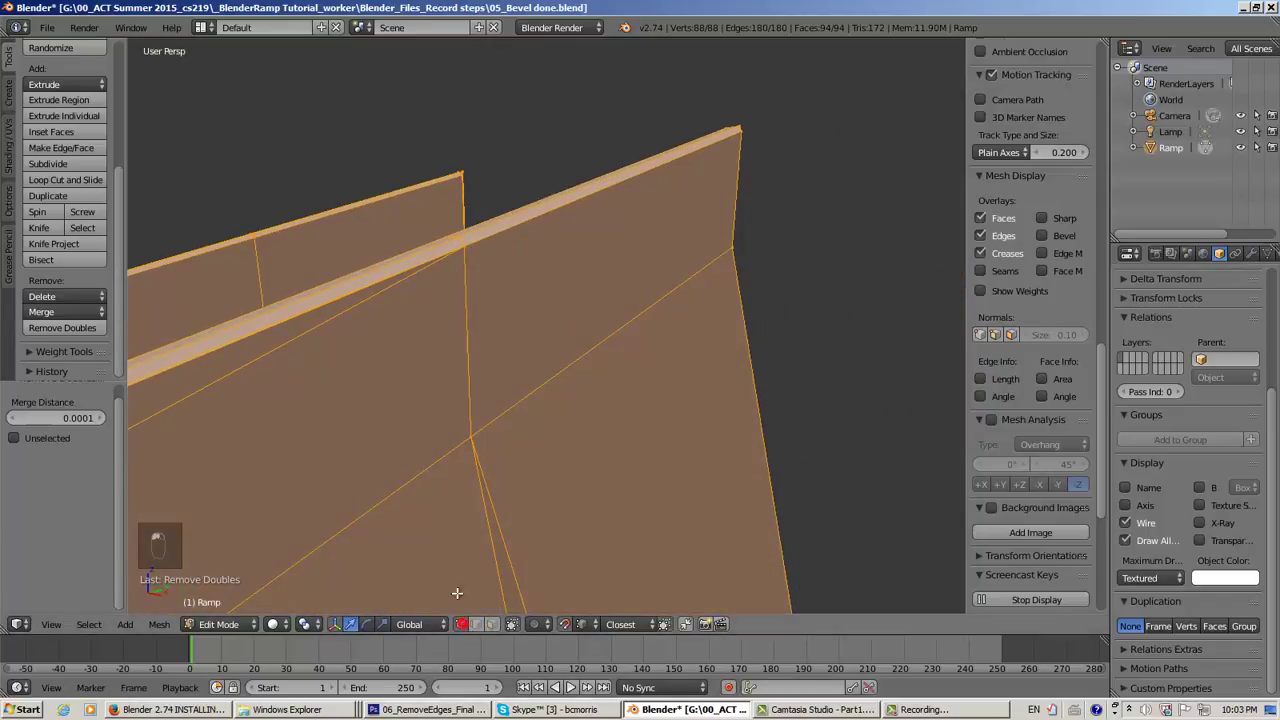
right_click(469, 245)
middle_click_drag(471, 243, 627, 260)
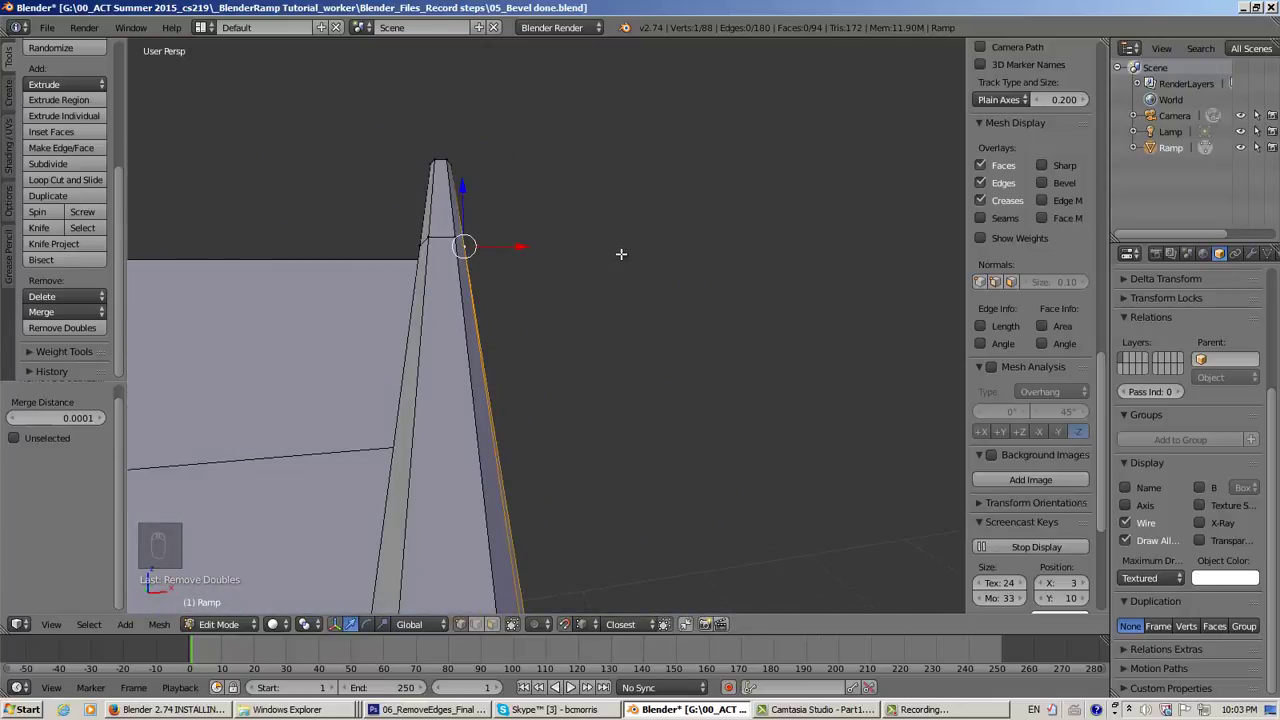
In wireframe display, box-select the vertices at that railing's upper-bend top to check for leftover doubles
key("z")
middle_click_drag(623, 254, 567, 226)
key("b")
left_click_drag(543, 181, 390, 284)
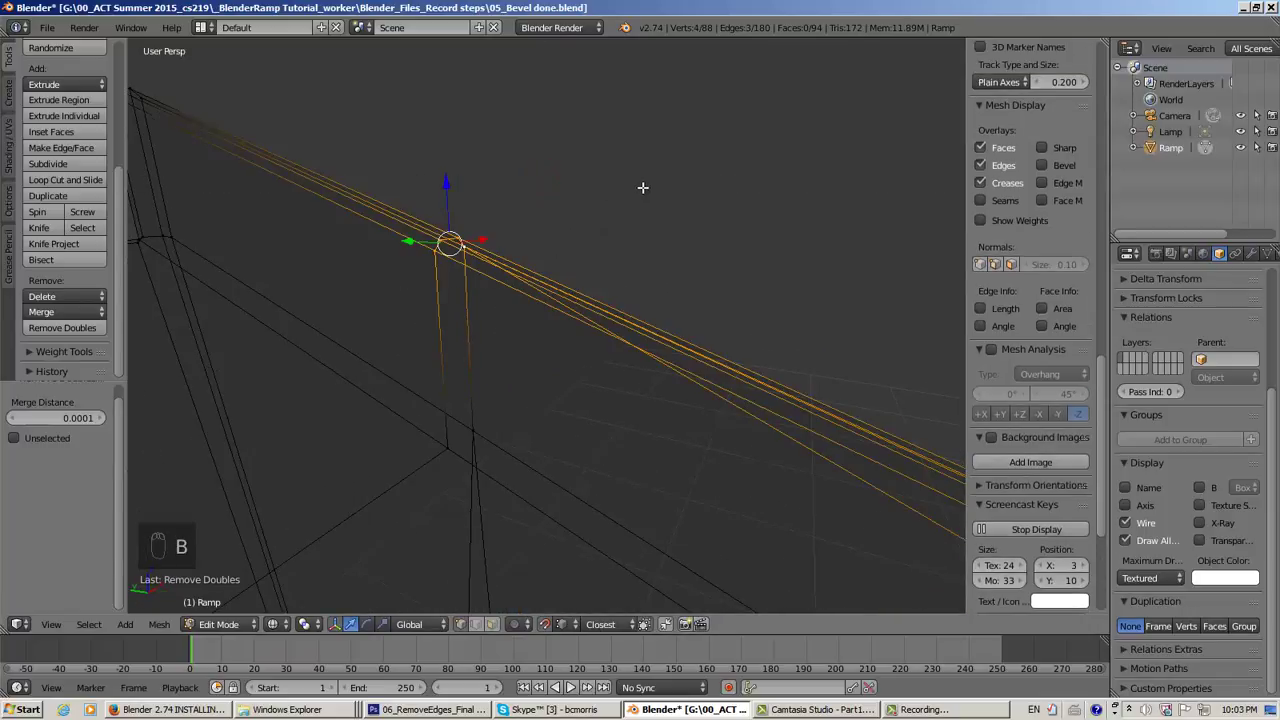
middle_click_drag(643, 187, 460, 246)
scroll(460, 246, "up", 1)
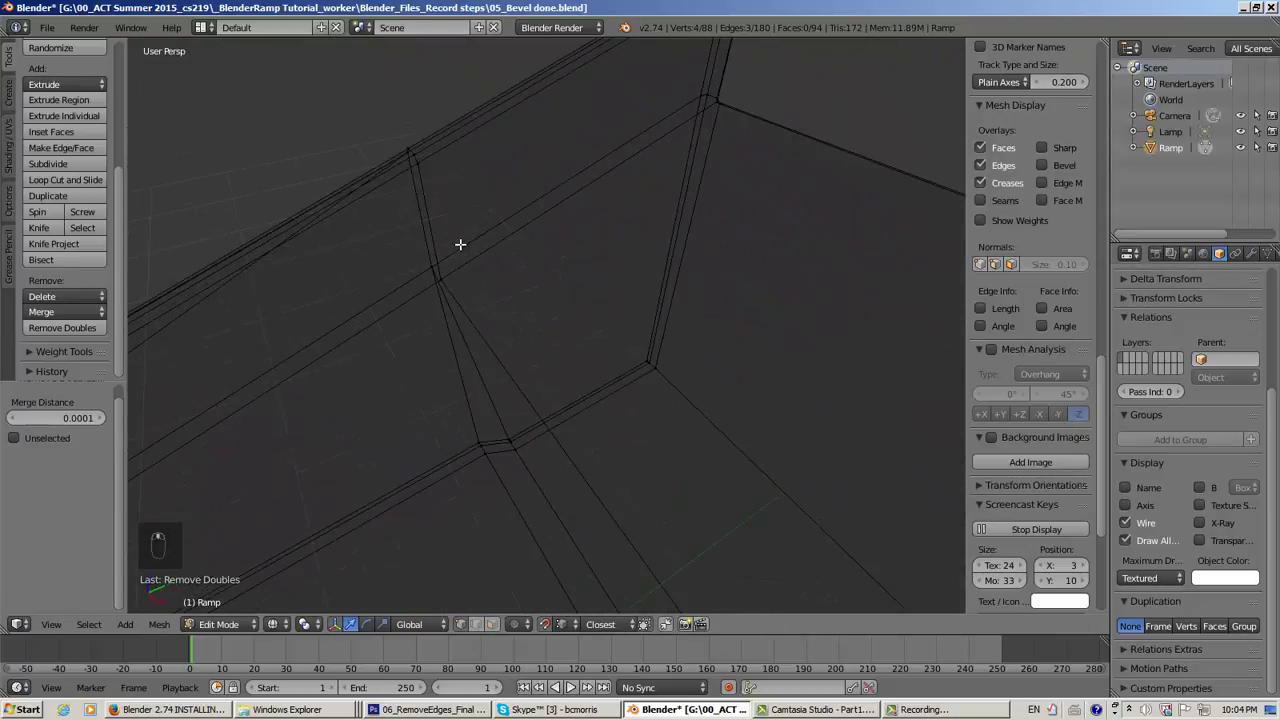
Clear the selection and box-select the vertices at the opposite railing's upper-bend top to check them
scroll(422, 201, "down", 1)
key("a")
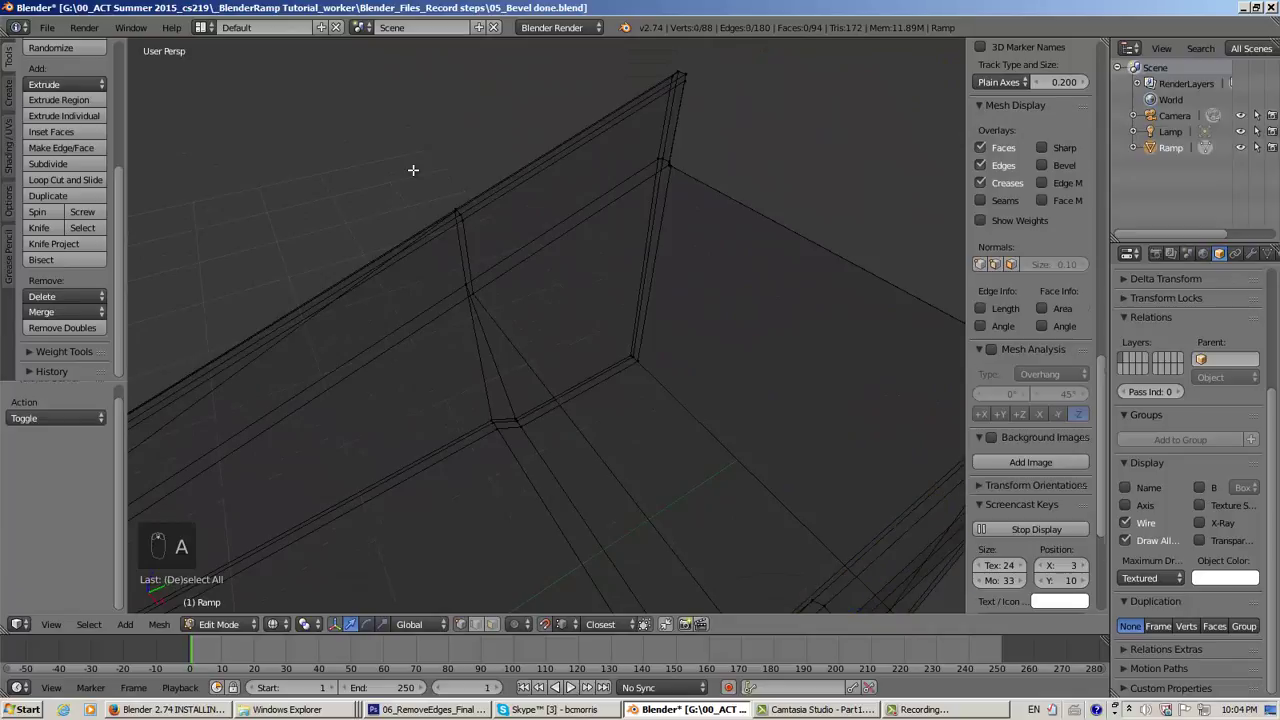
key("b")
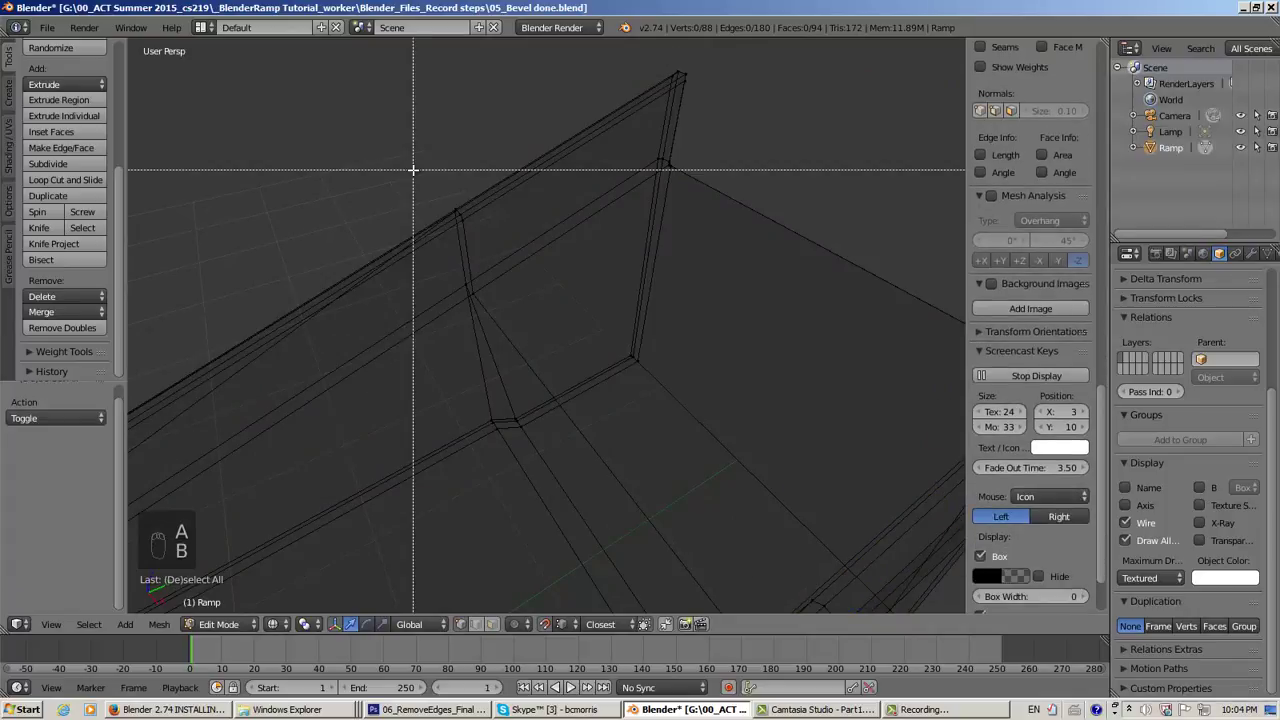
left_click_drag(413, 170, 498, 238)
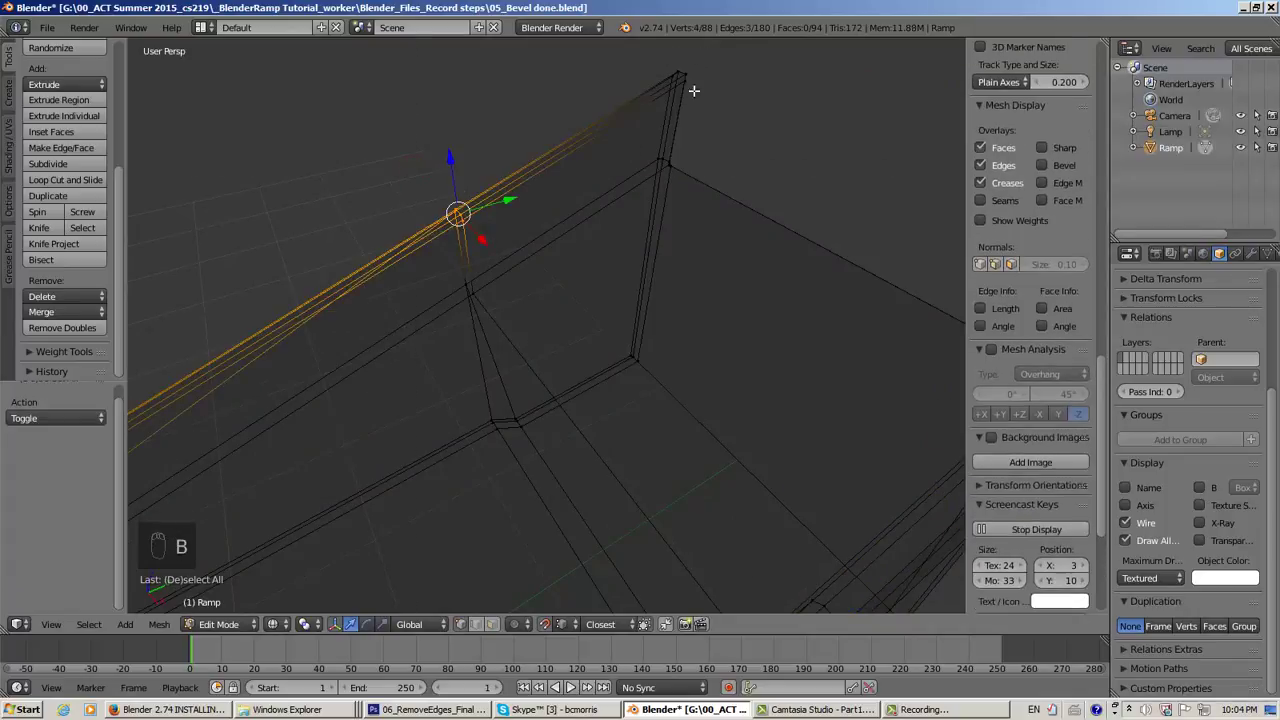
scroll(674, 366, "down", 6)
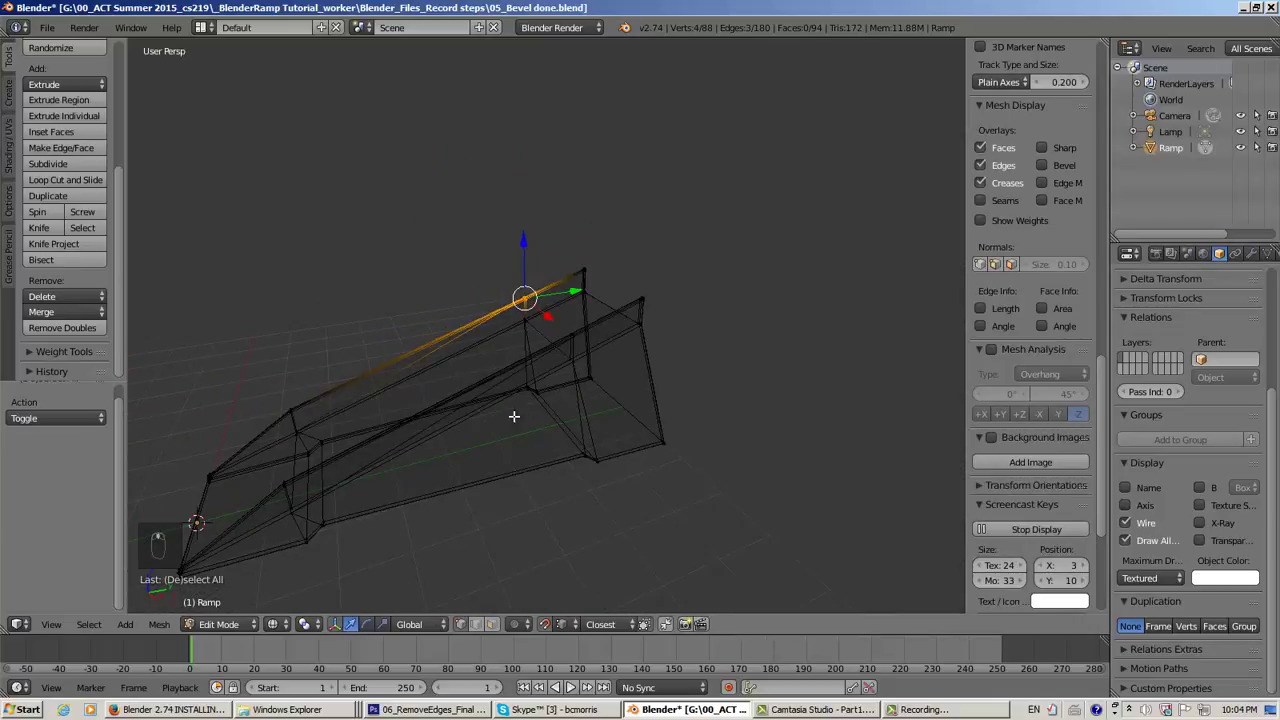
Clear the selection and box-select the vertices at the lower-bend top of the same railing to check them
middle_click_drag(514, 416, 468, 226)
scroll(617, 334, "up", 5)
scroll(620, 328, "down", 2)
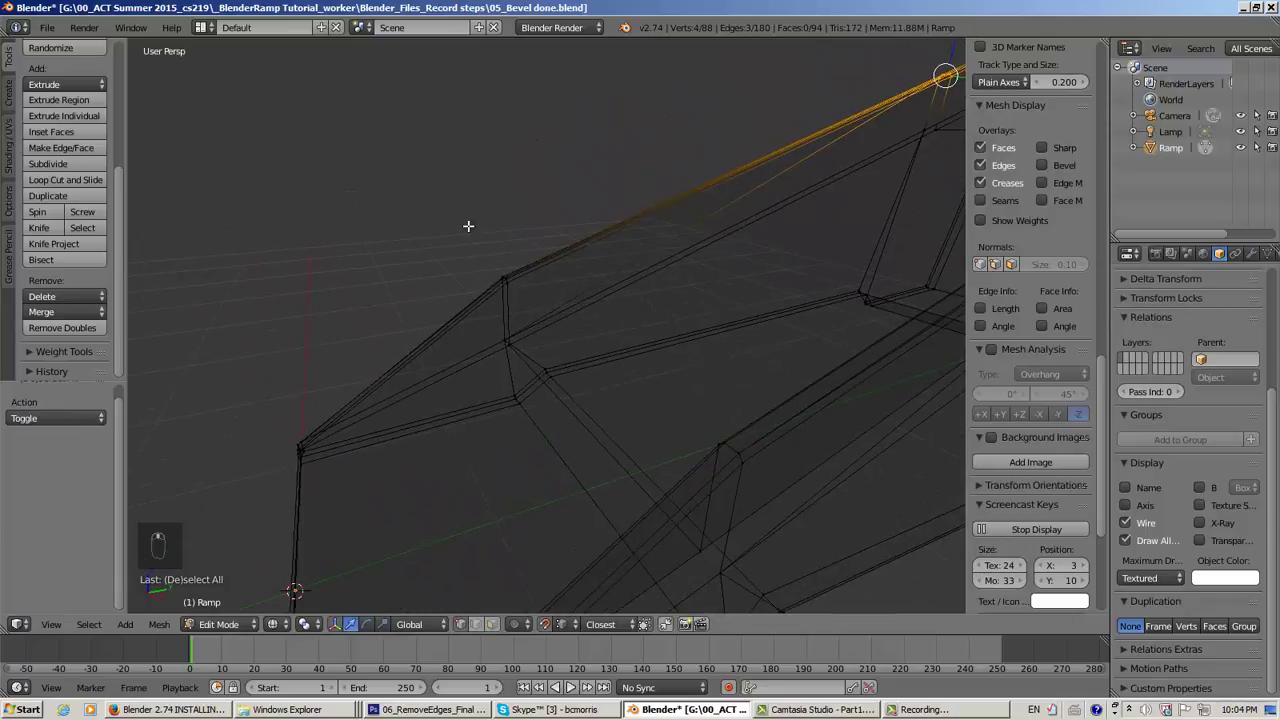
key("a")
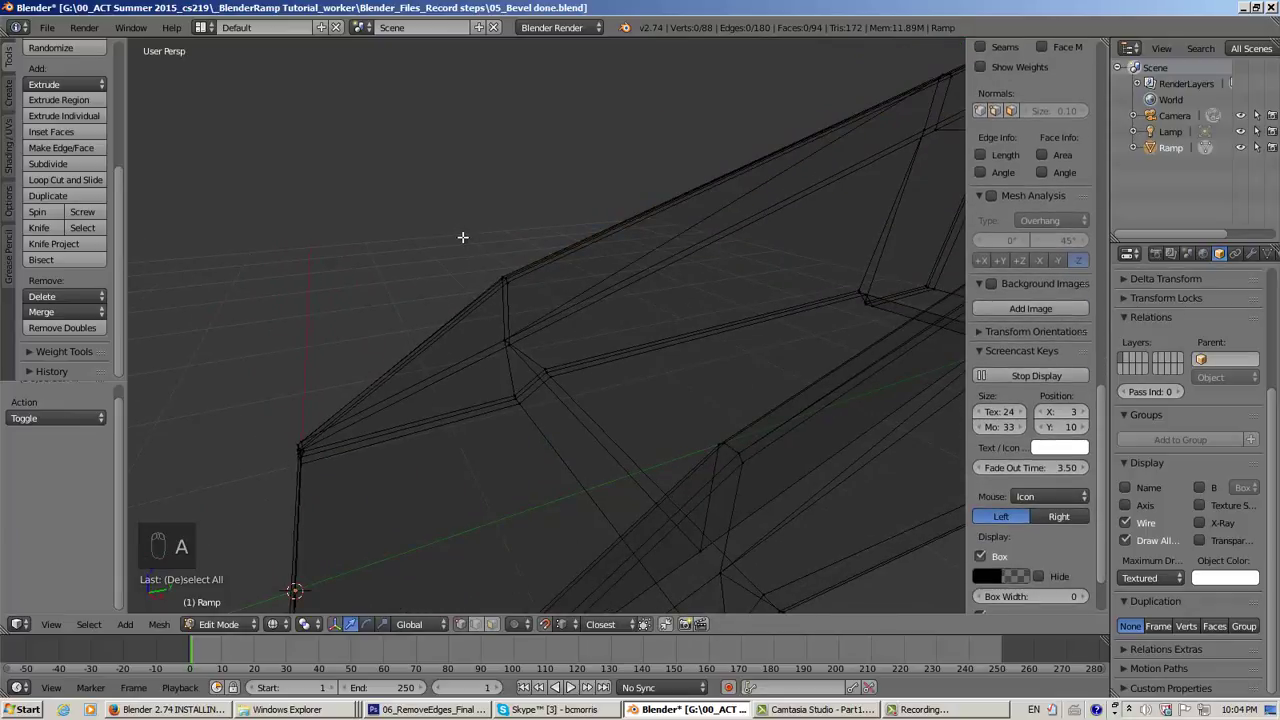
key("b")
left_click_drag(464, 237, 534, 304)
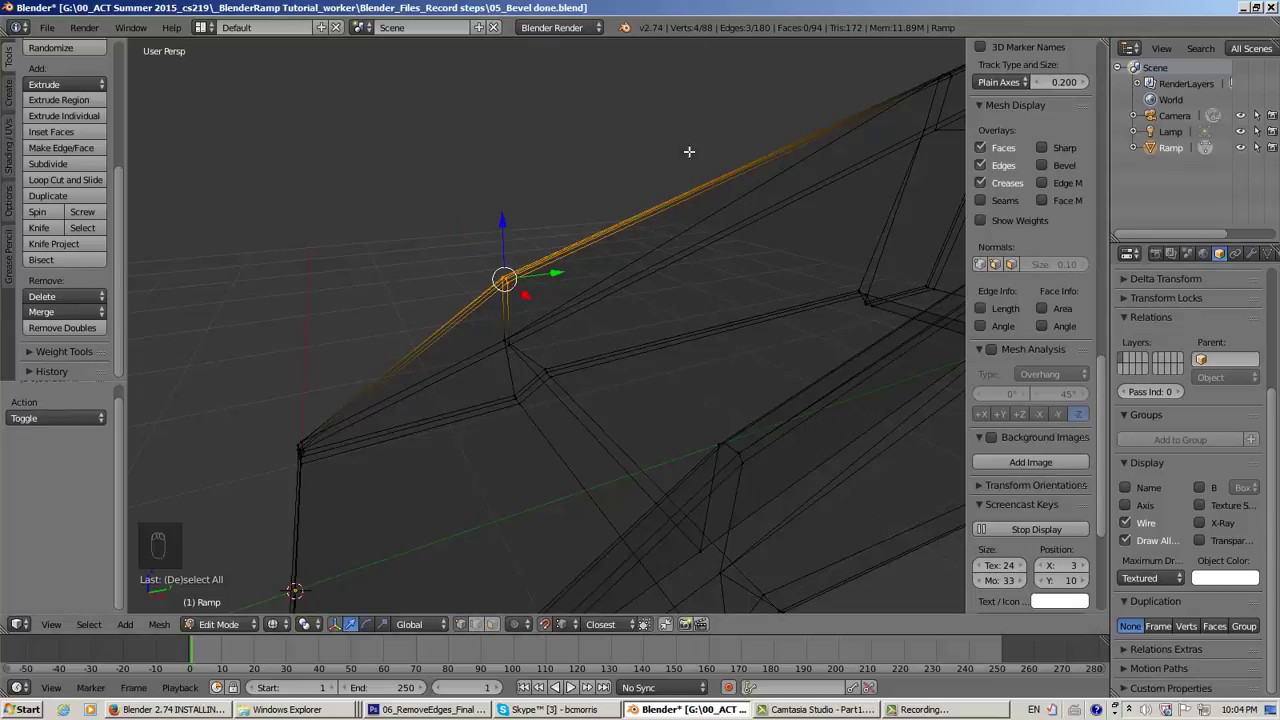
Clear the selection and box-select the vertices at the other railing's lower-bend top to check for doubles
middle_click_drag(699, 370, 651, 321)
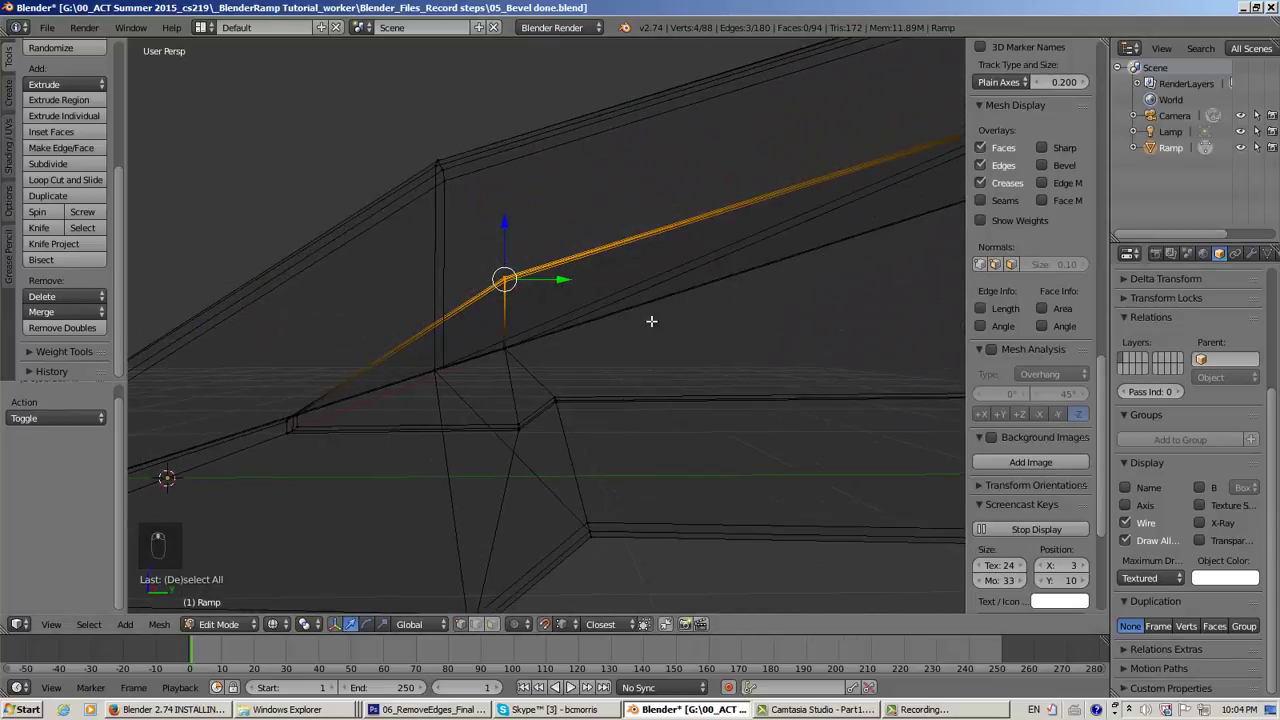
key("a")
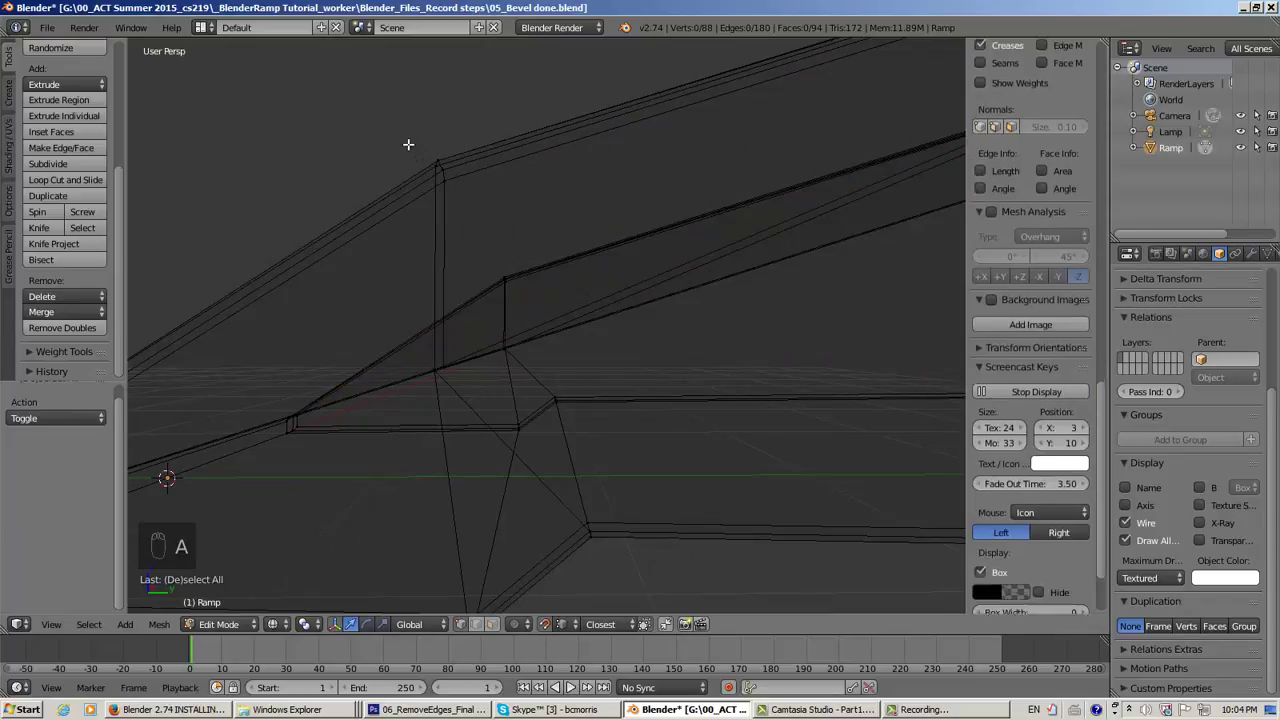
key("b")
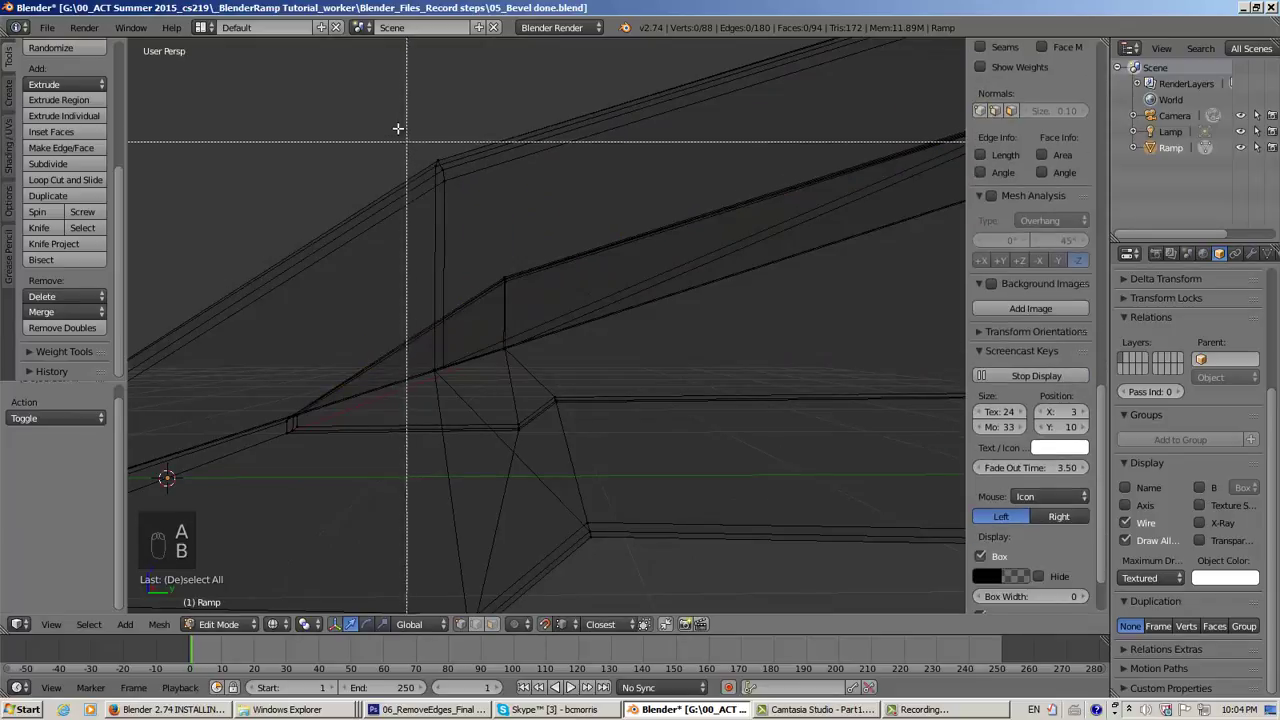
left_click_drag(394, 114, 493, 215)
middle_click_drag(493, 215, 673, 319)
key("b")
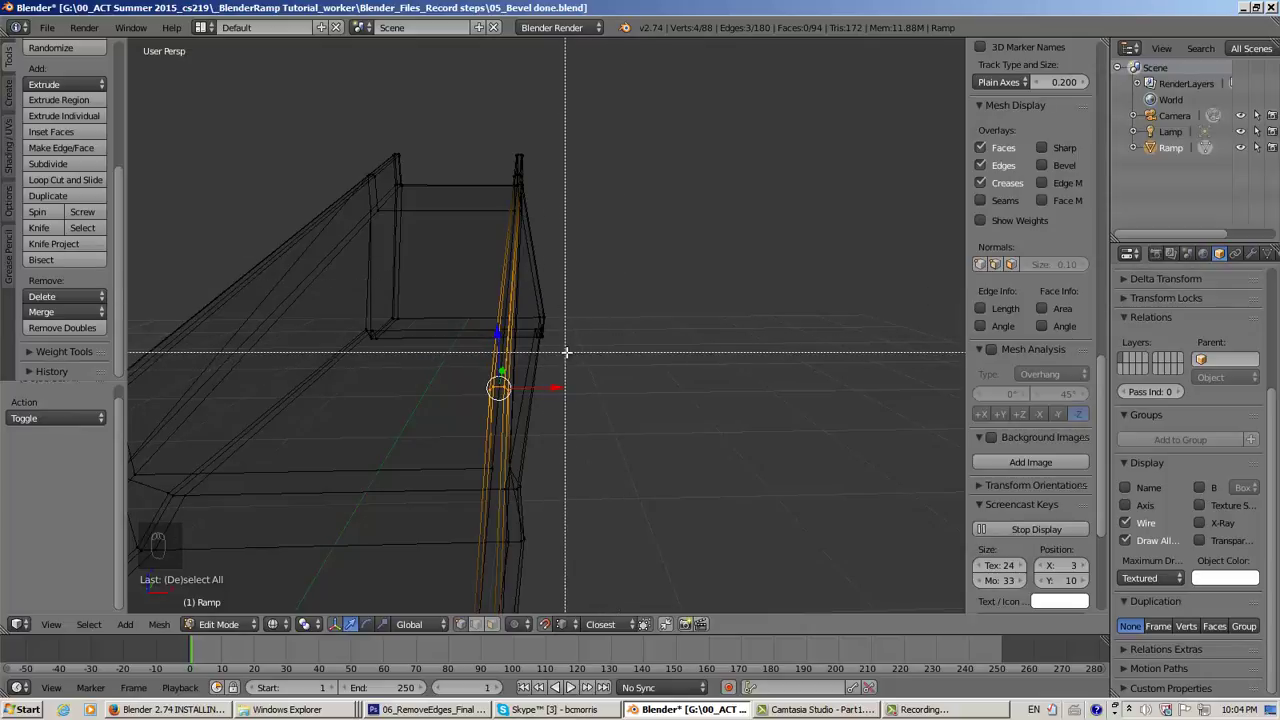
left_click_drag(566, 352, 712, 436)
Examine the whole ramp's edges in wireframe, switch back to solid shading, and examine its outer sides and underside
middle_click_drag(654, 394, 513, 375)
scroll(513, 376, "down", 2)
scroll(513, 376, "up", 2)
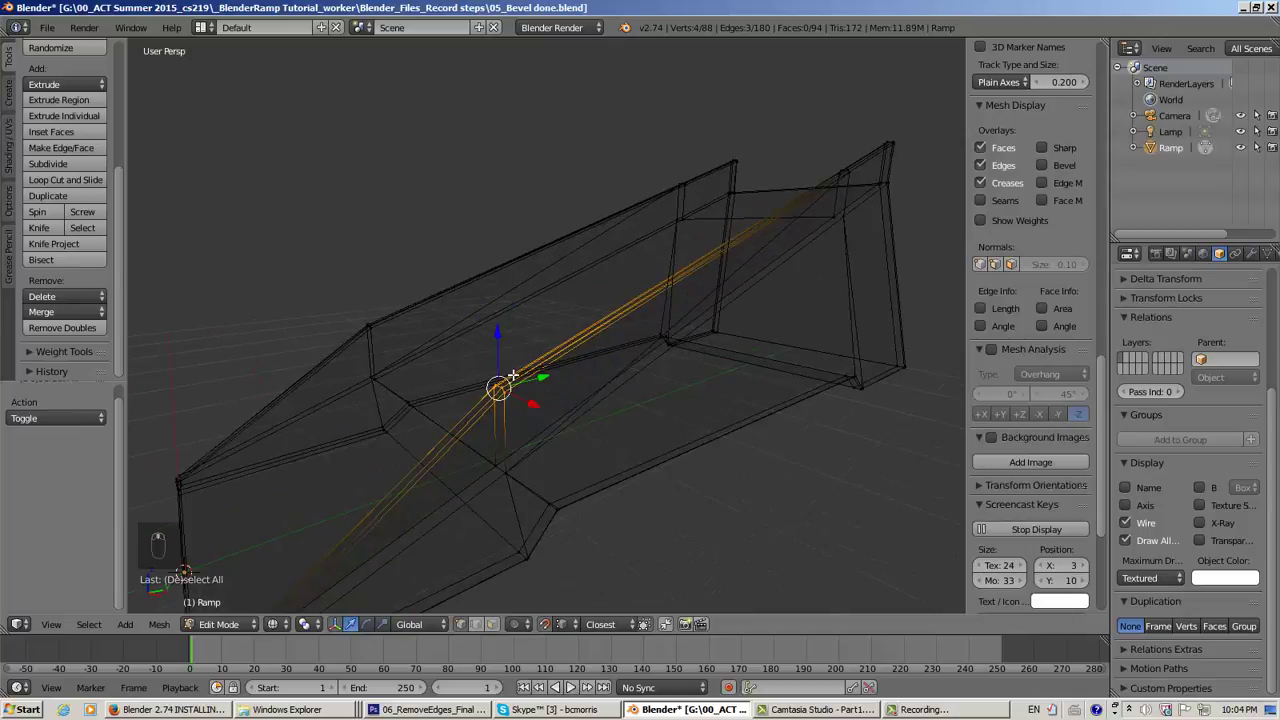
middle_click_drag(683, 440, 723, 481, "shift")
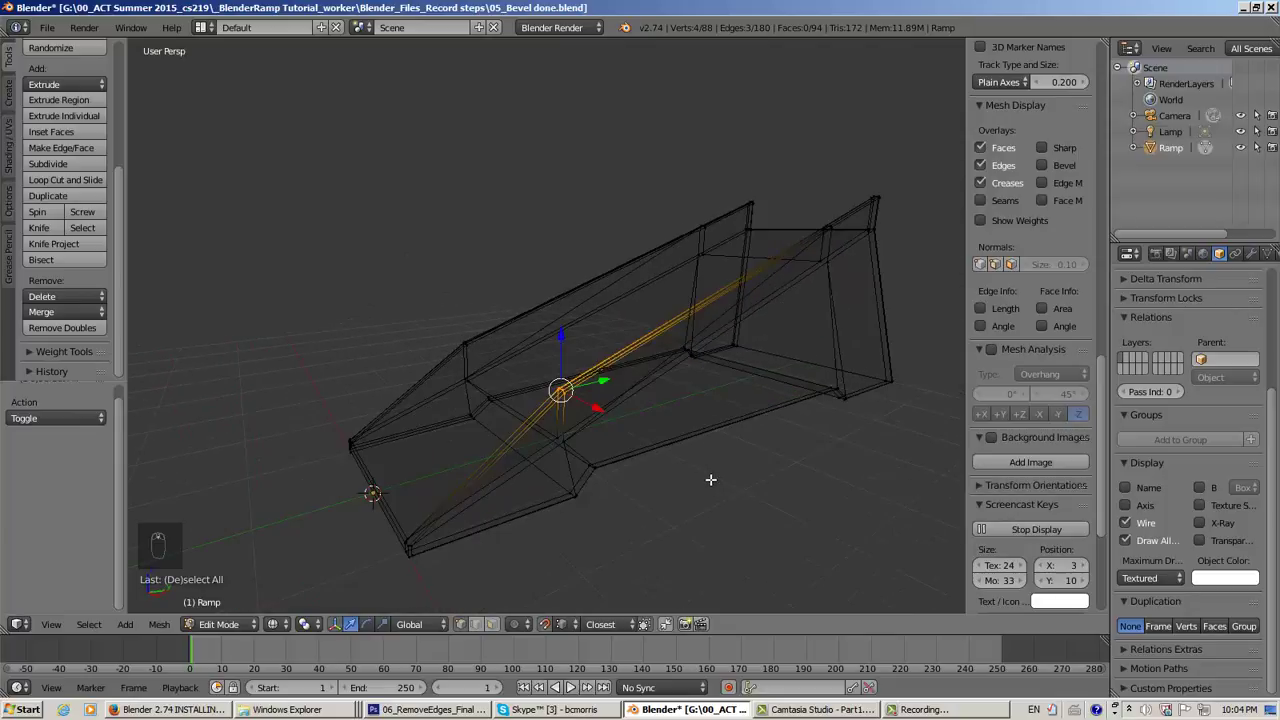
scroll(710, 480, "up", 3)
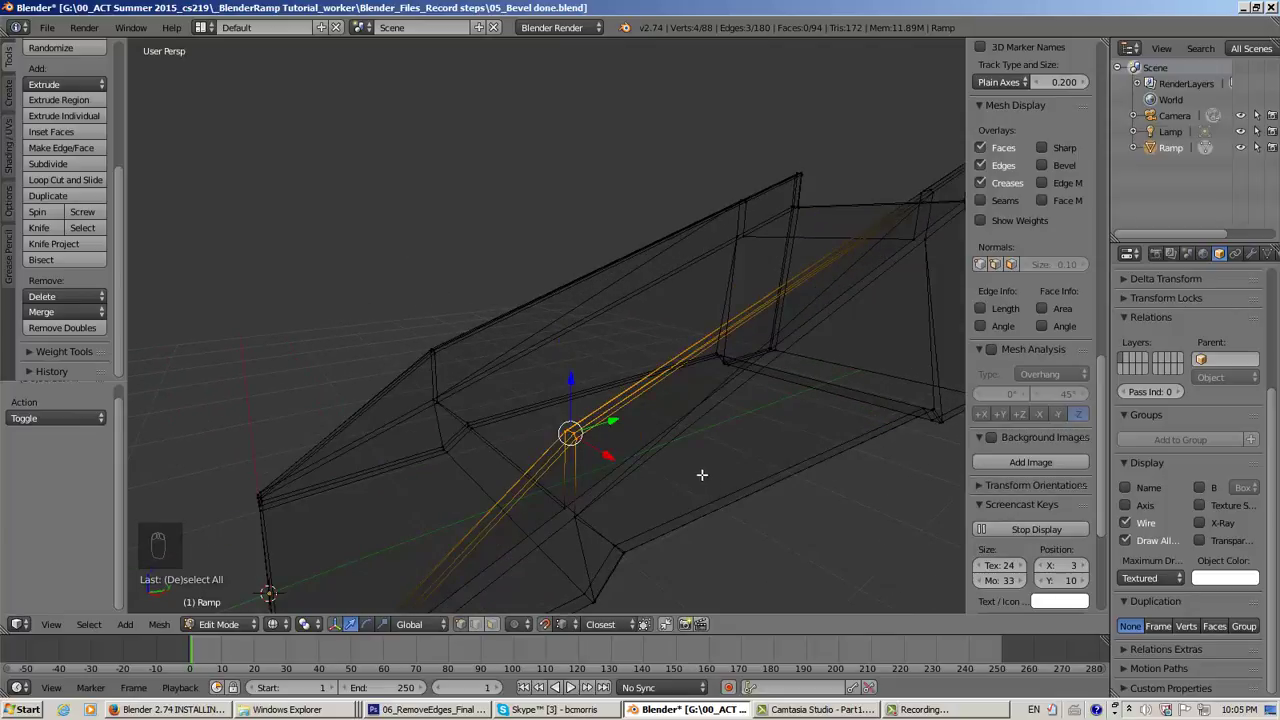
middle_click_drag(702, 475, 614, 449)
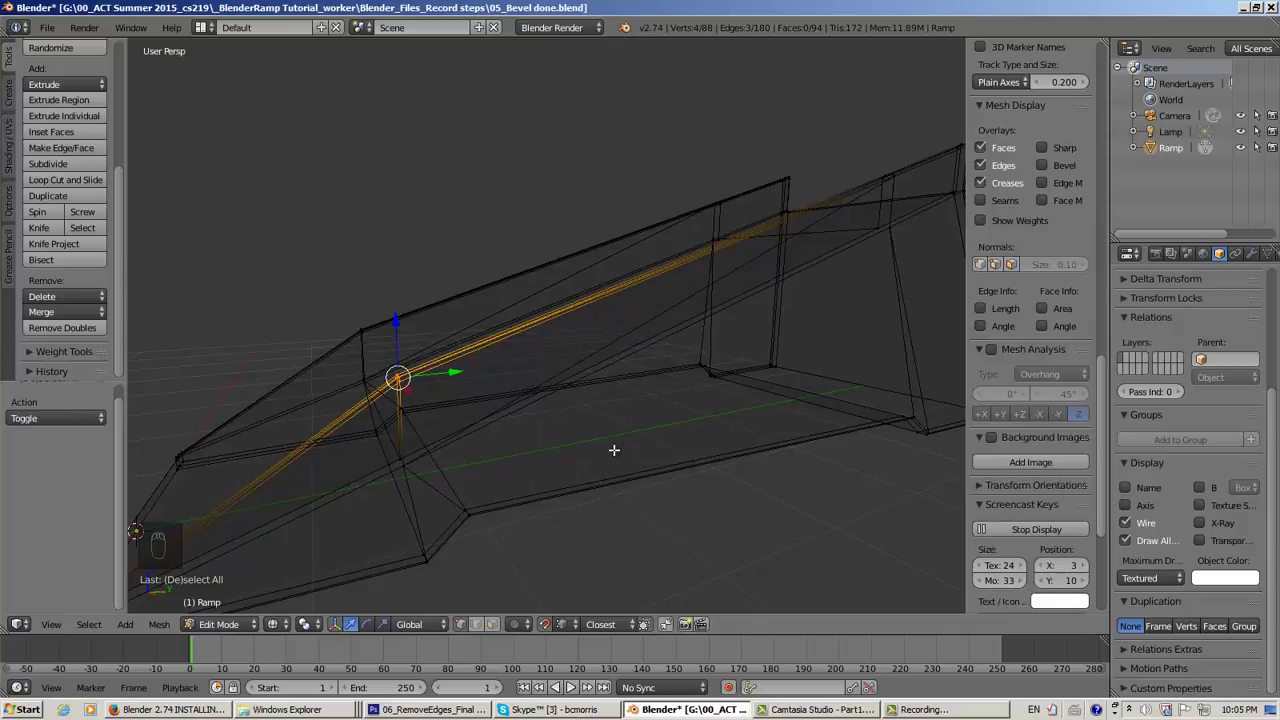
key("z")
mouse_move(572, 447)
middle_mouse_down()
mouse_move(633, 436)
mouse_move(455, 419)
mouse_move(654, 434)
mouse_move(534, 416)
mouse_move(315, 427)
middle_mouse_up()
middle_click_drag(595, 400, 638, 290)
middle_click_drag(646, 369, 661, 388)
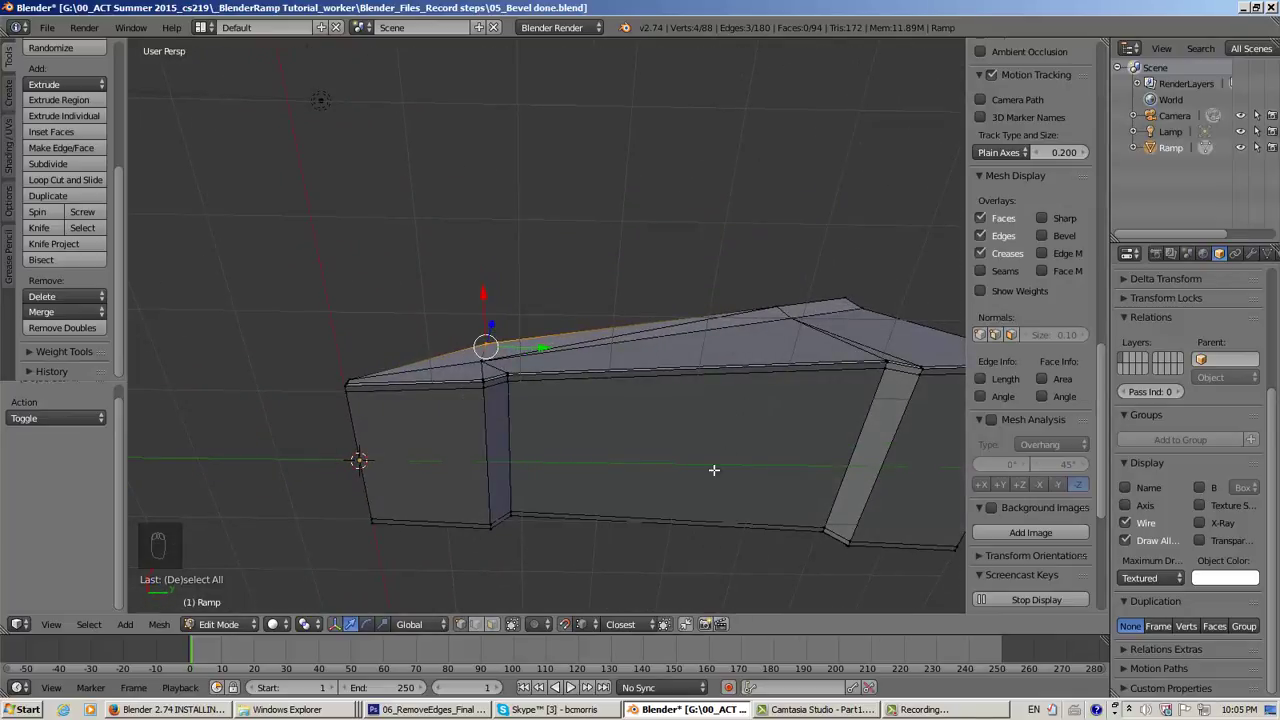
middle_click_drag(714, 470, 930, 390)
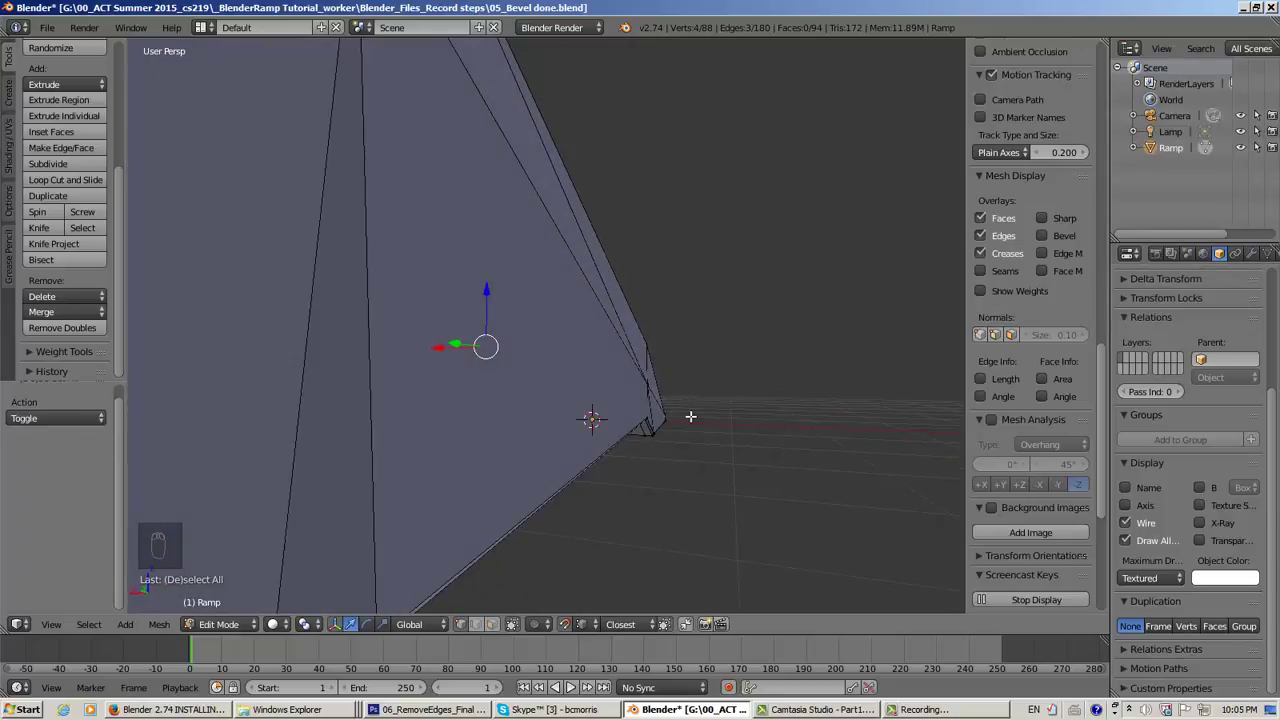
middle_click_drag(690, 416, 539, 354)
Switch to face select mode and select the large middle face on the ramp's underside
left_click(493, 626)
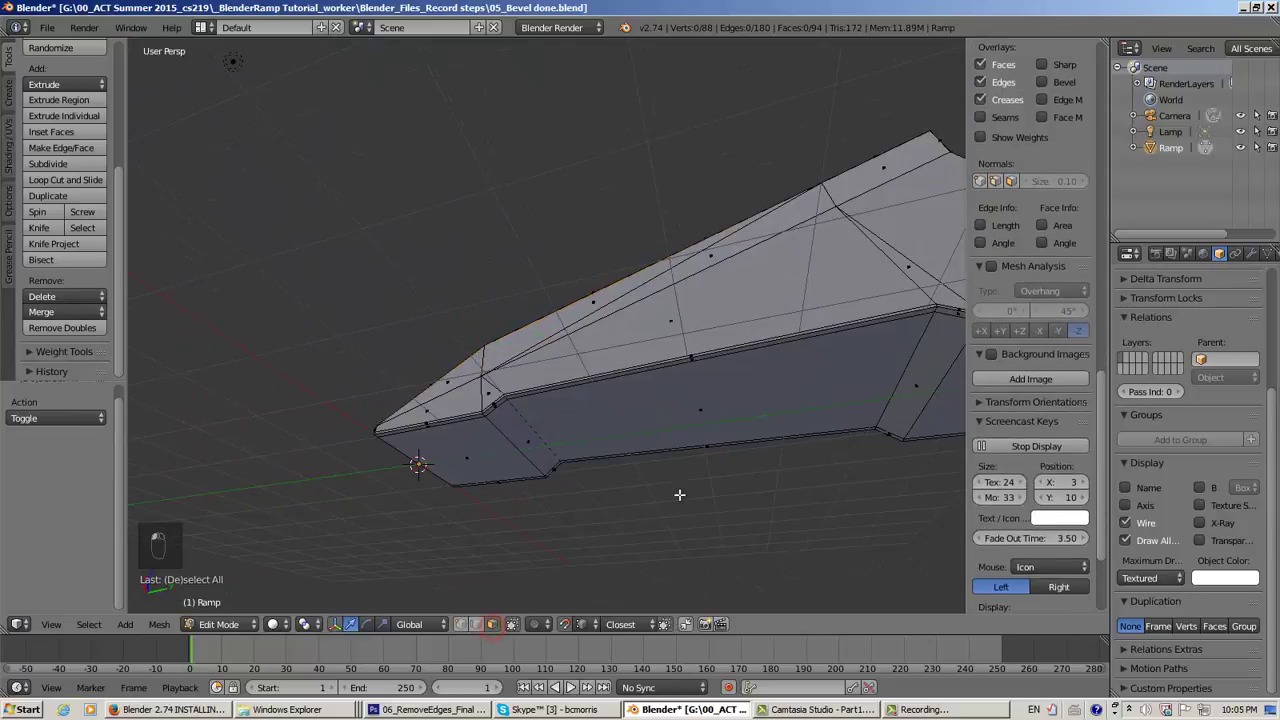
middle_click_drag(726, 474, 689, 449)
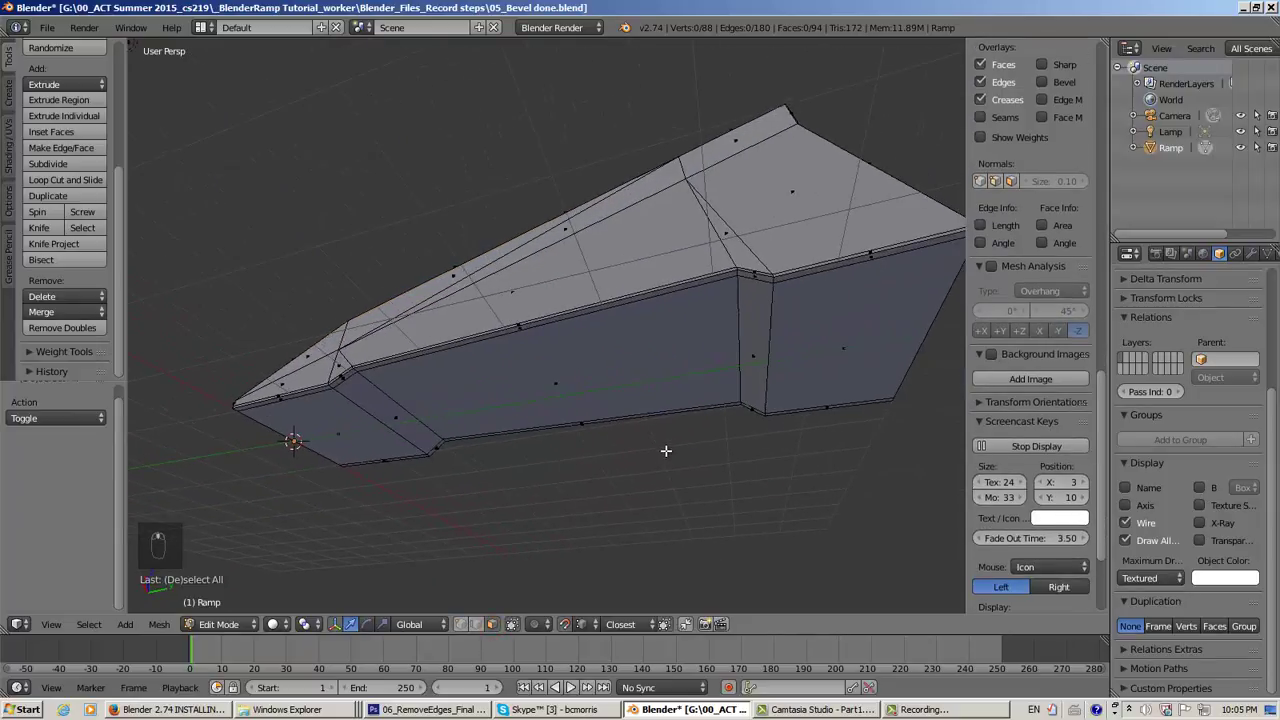
middle_click_drag(666, 451, 651, 371)
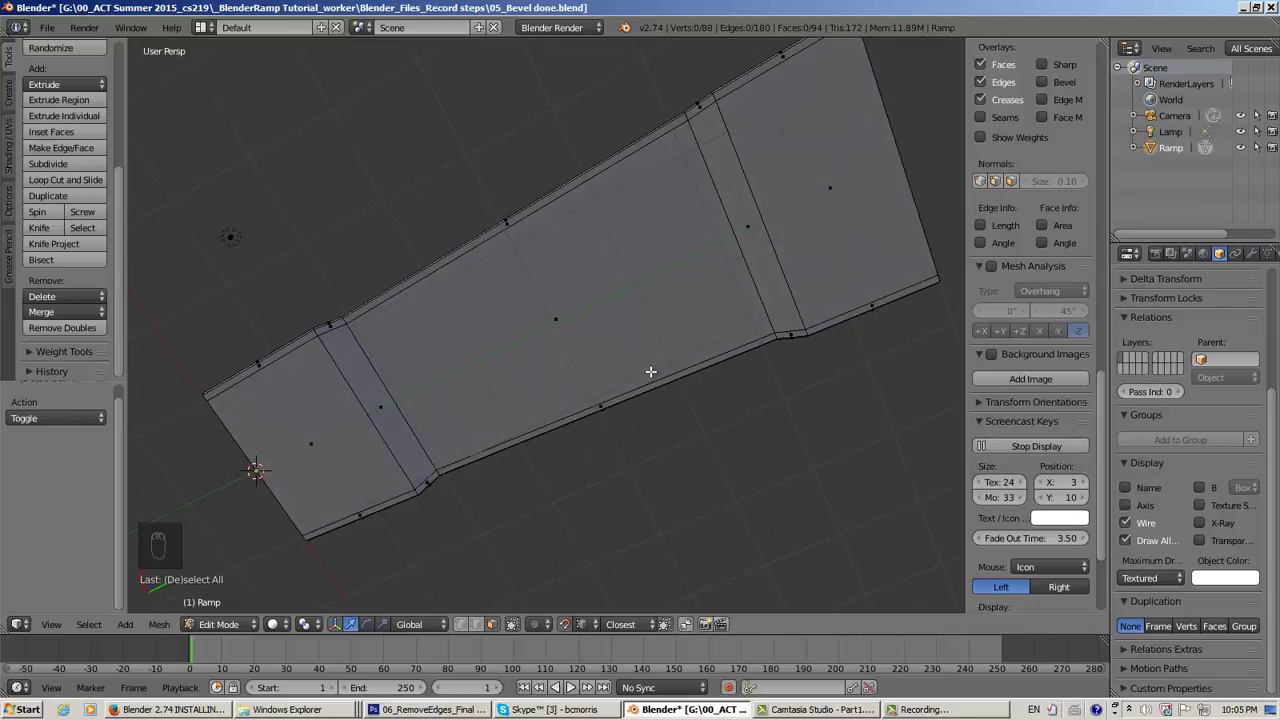
right_click(554, 318)
scroll(556, 318, "up", 3)
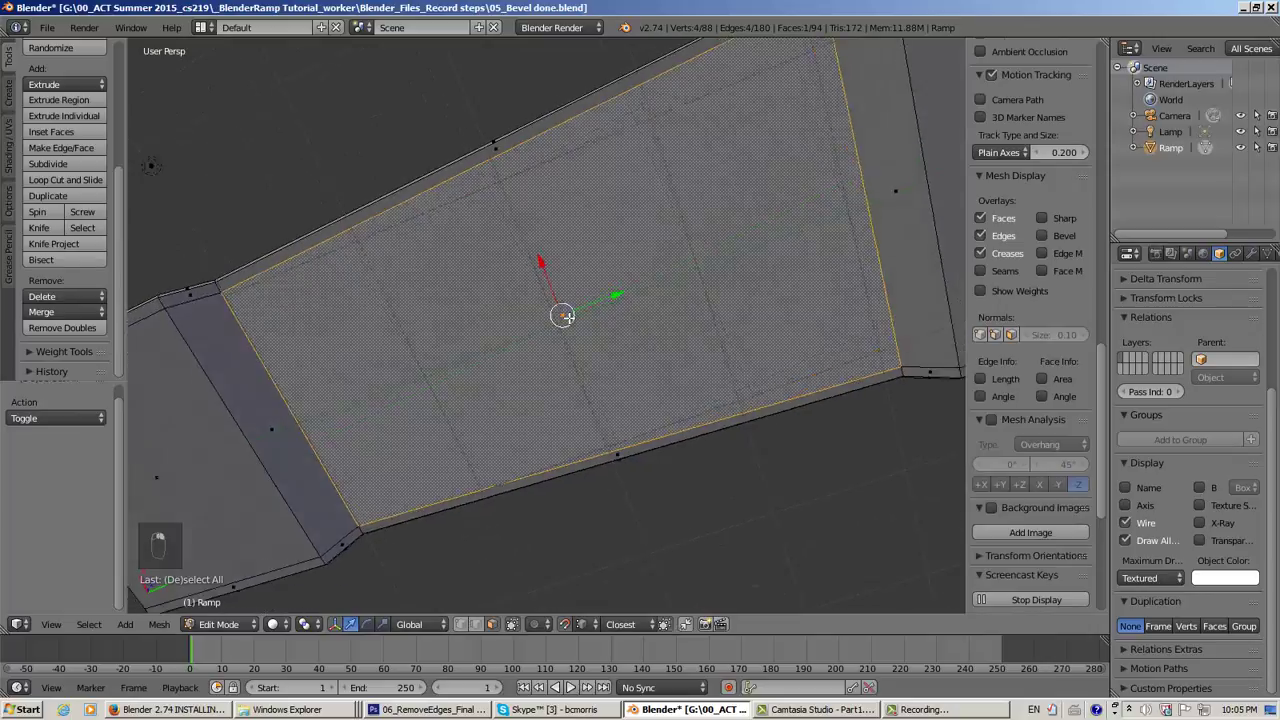
middle_click_drag(556, 318, 593, 370)
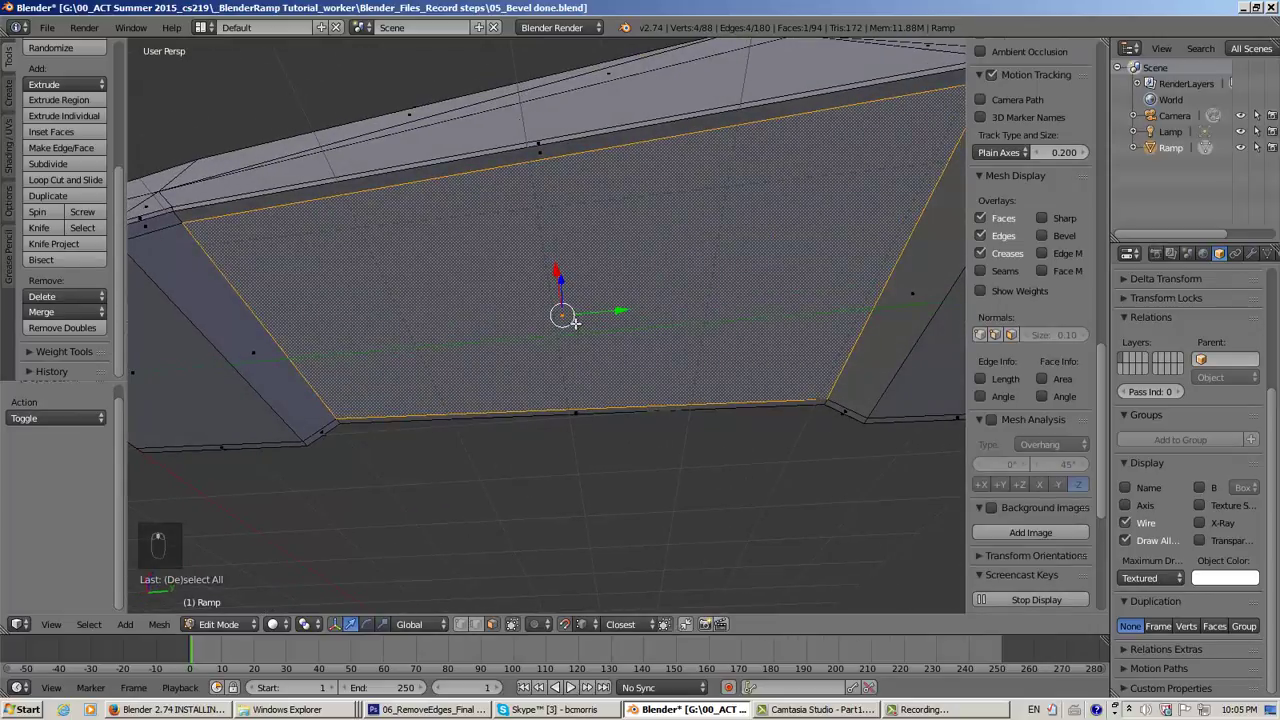
Add the two narrow faces along one long edge of the underside's middle face to the selection
right_click(540, 150, "shift")
middle_click_drag(537, 149, 366, 346)
middle_click_drag(674, 209, 655, 271)
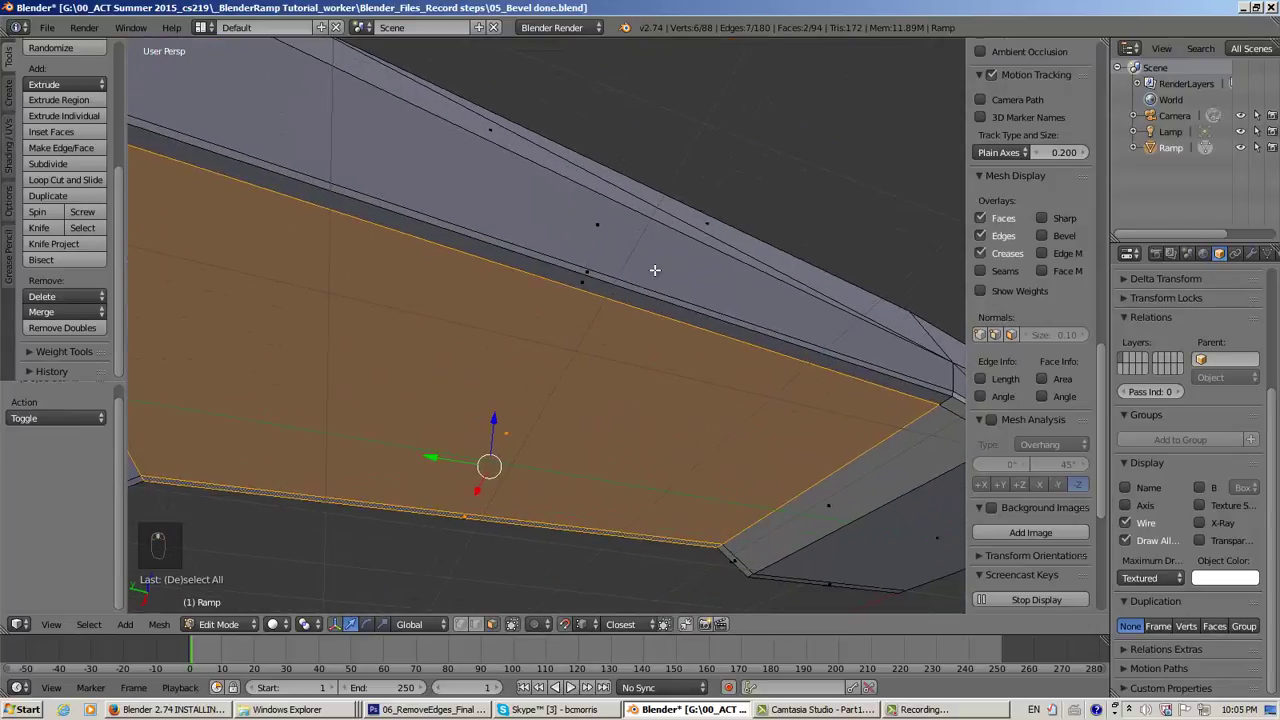
right_click(581, 286, "shift")
scroll(578, 292, "down", 5)
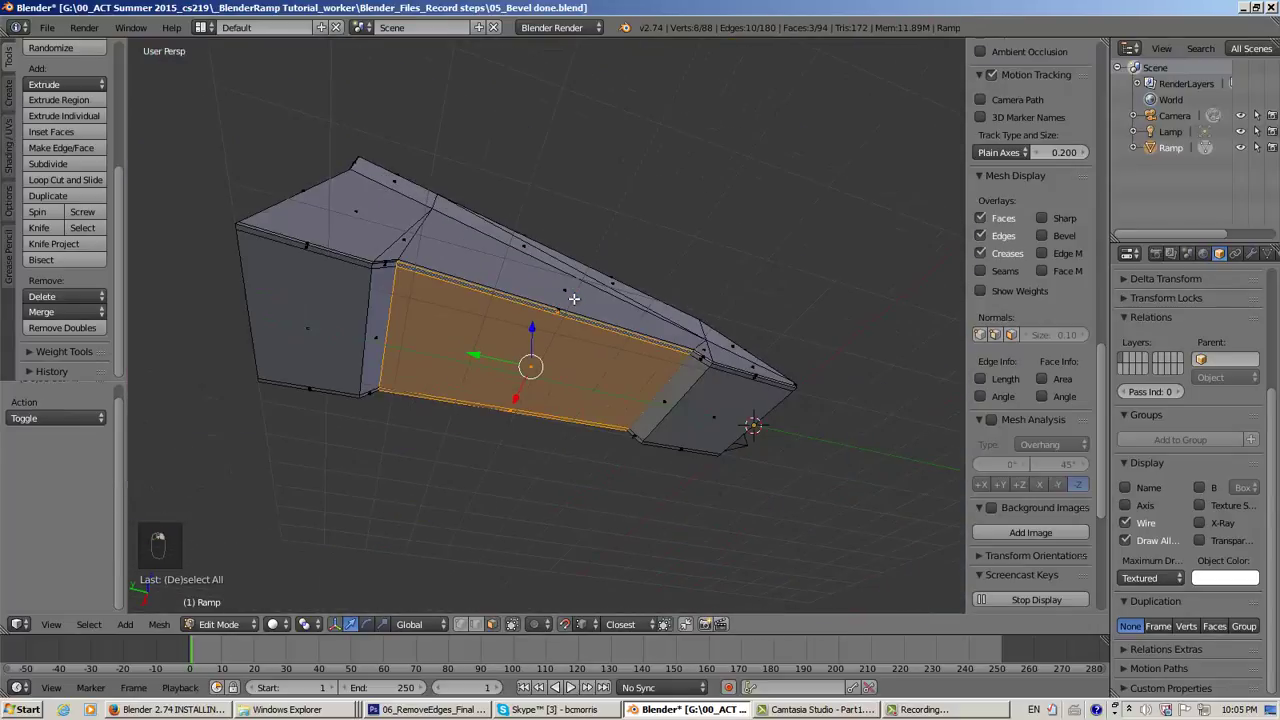
Add the two narrow faces along the opposite long edge of the underside's middle face to the selection
middle_click_drag(545, 352, 432, 369)
scroll(431, 367, "up", 8)
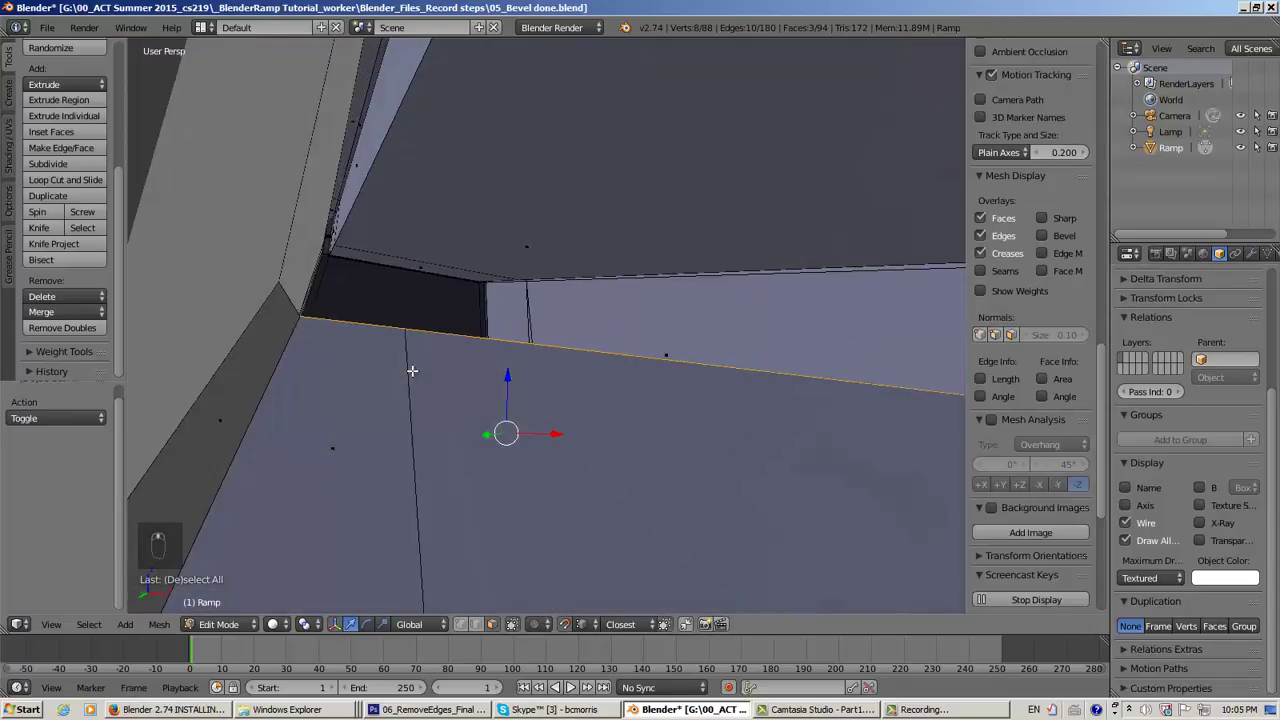
scroll(413, 371, "down", 5)
middle_click_drag(418, 371, 431, 367)
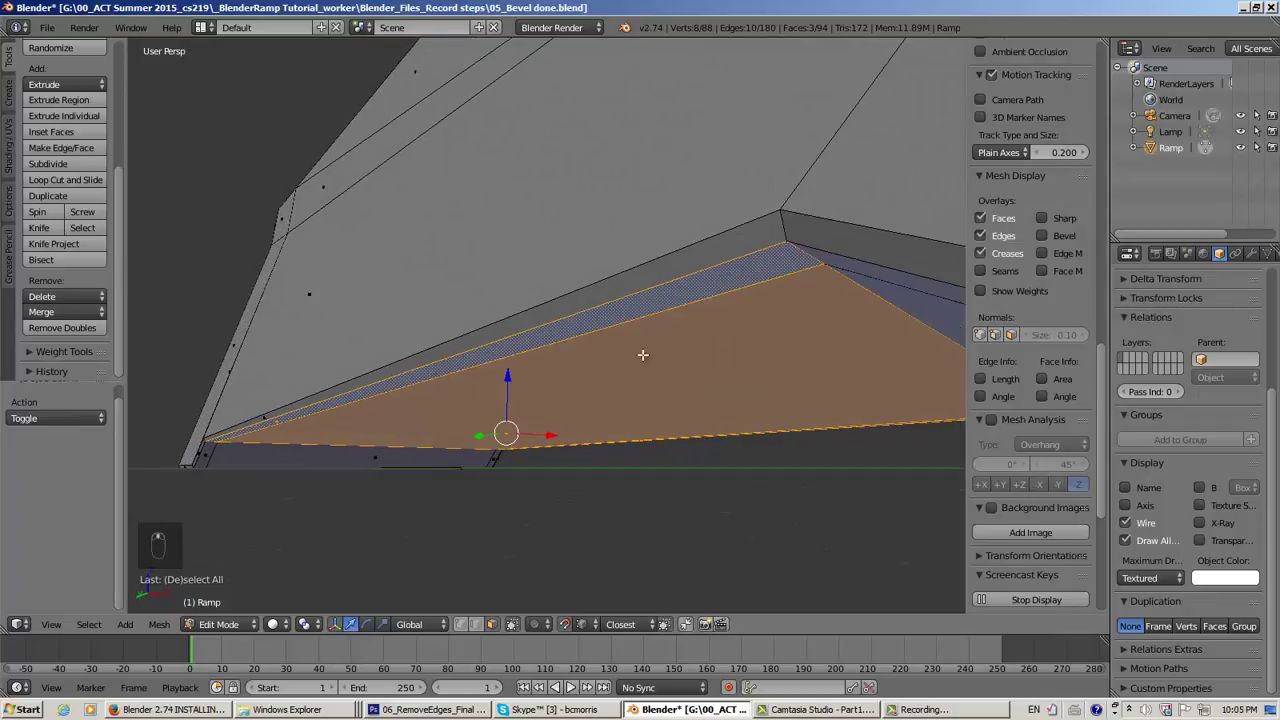
middle_click_drag(640, 354, 649, 354)
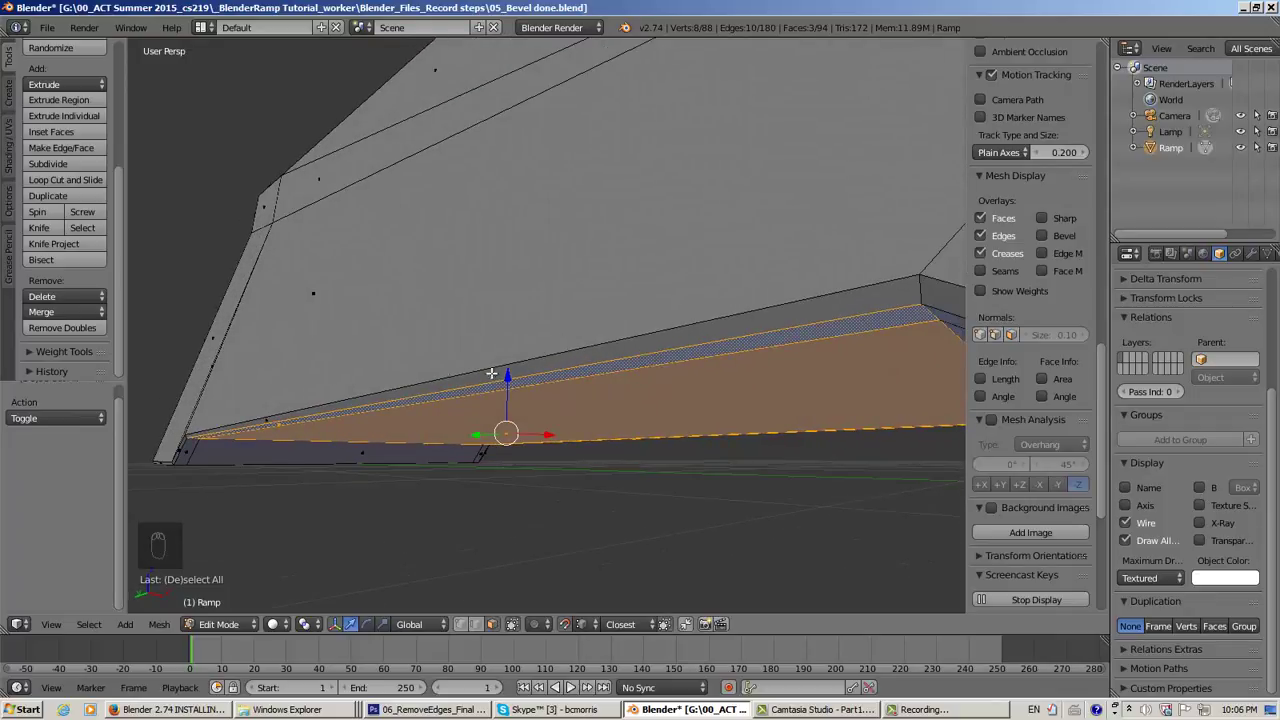
middle_click_drag(424, 382, 301, 414)
right_click(428, 397, "ctrl")
middle_click_drag(440, 473, 424, 467)
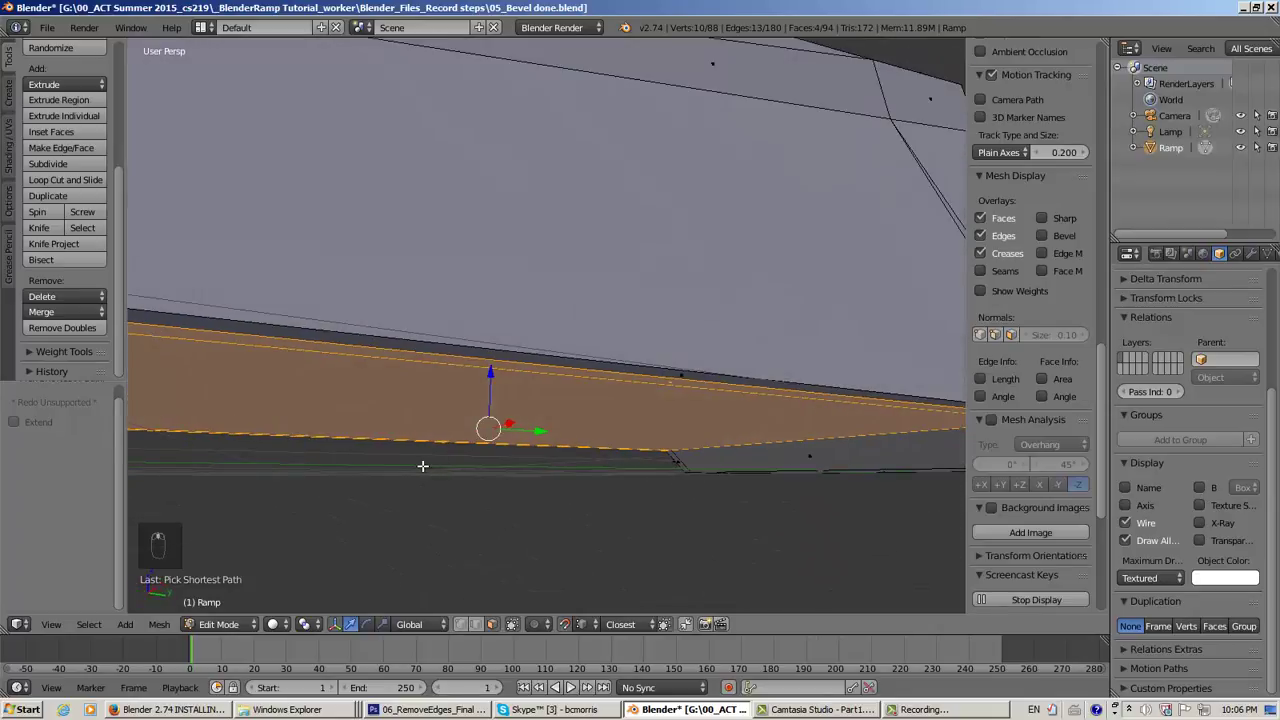
right_click(681, 373, "ctrl")
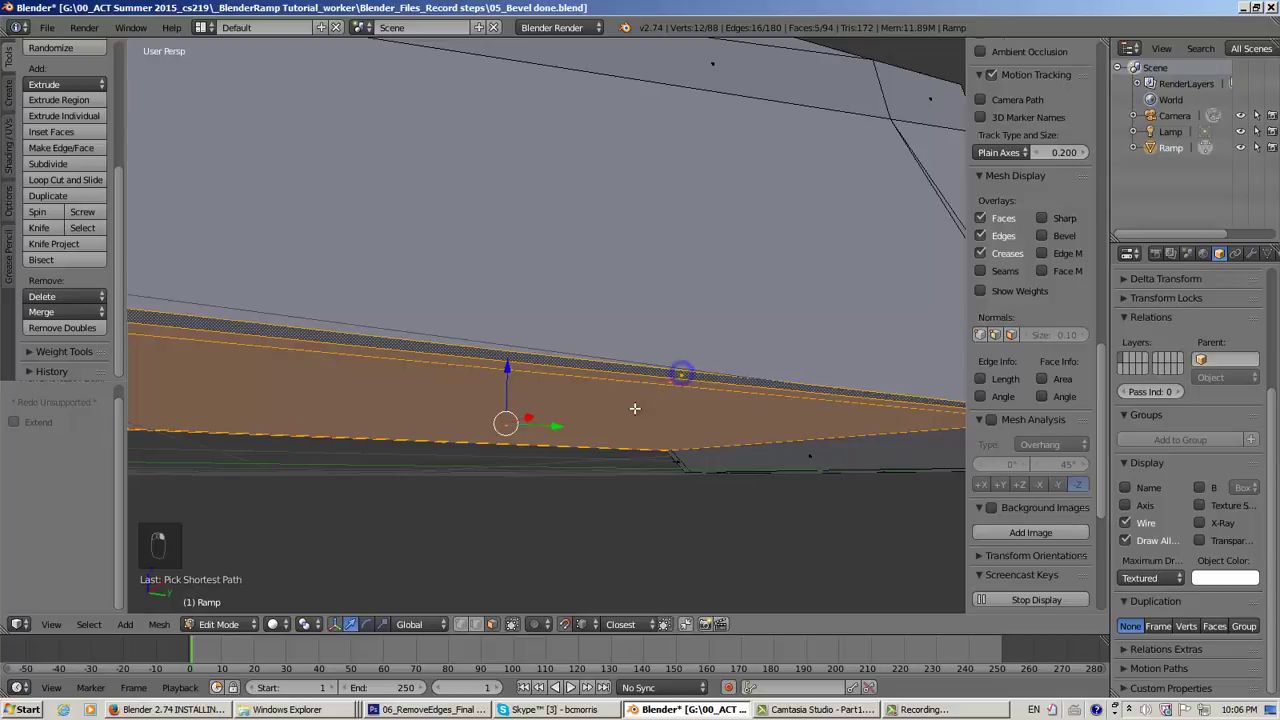
middle_click_drag(680, 369, 629, 452)
Split the viewport into quad view and frame the ramp's lower part closely in the front view
mouse_move(1104, 487)
left_mouse_down()
mouse_move(1090, 611)
mouse_move(1111, 382)
left_mouse_up()
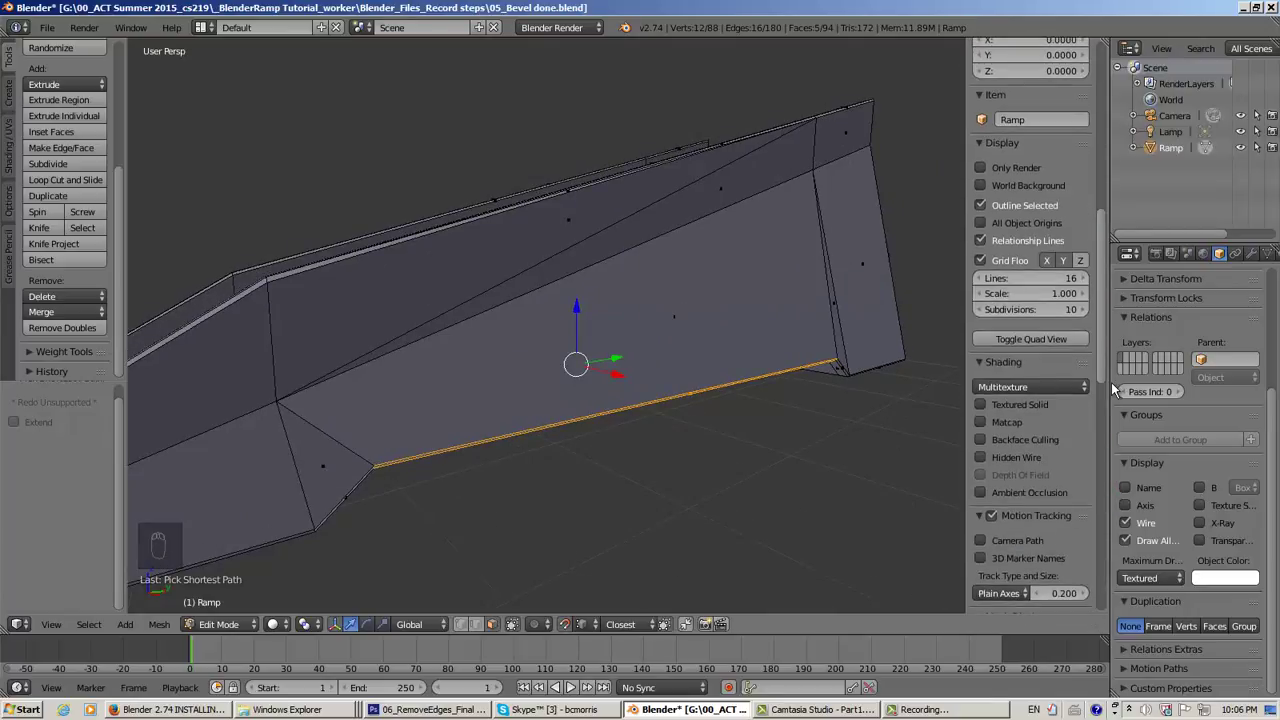
left_click(1015, 340)
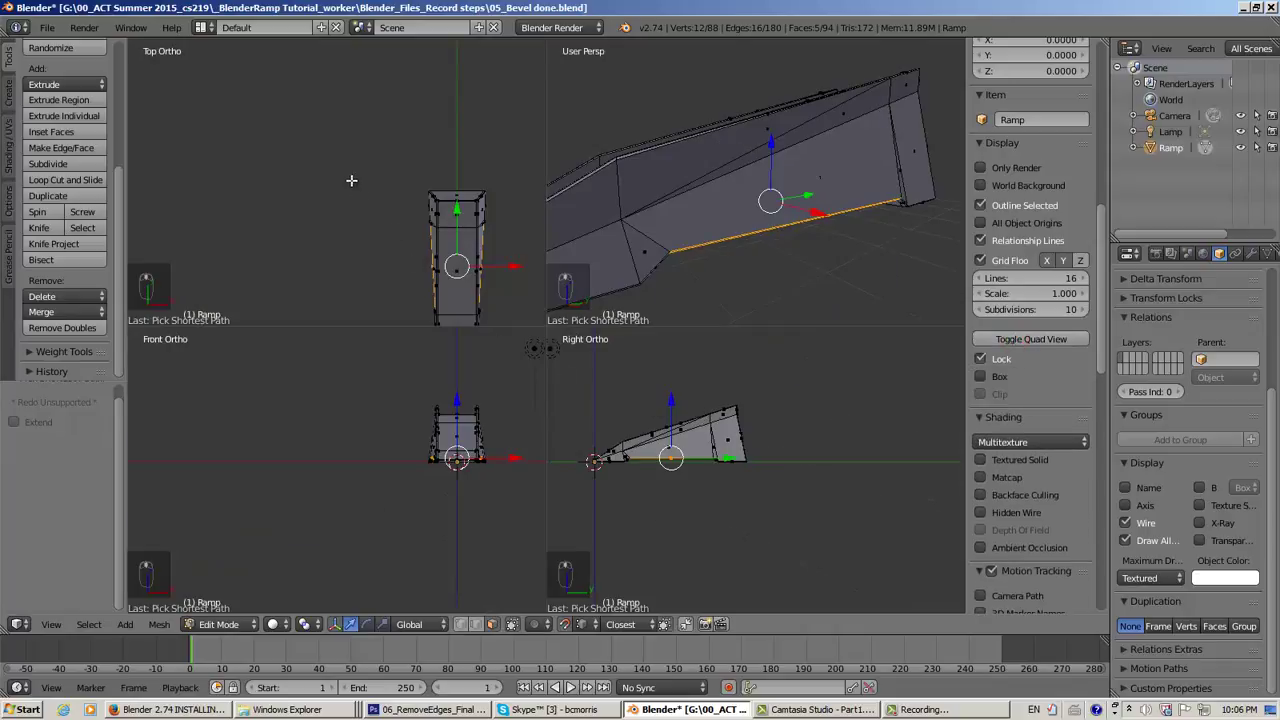
scroll(411, 235, "down", 3)
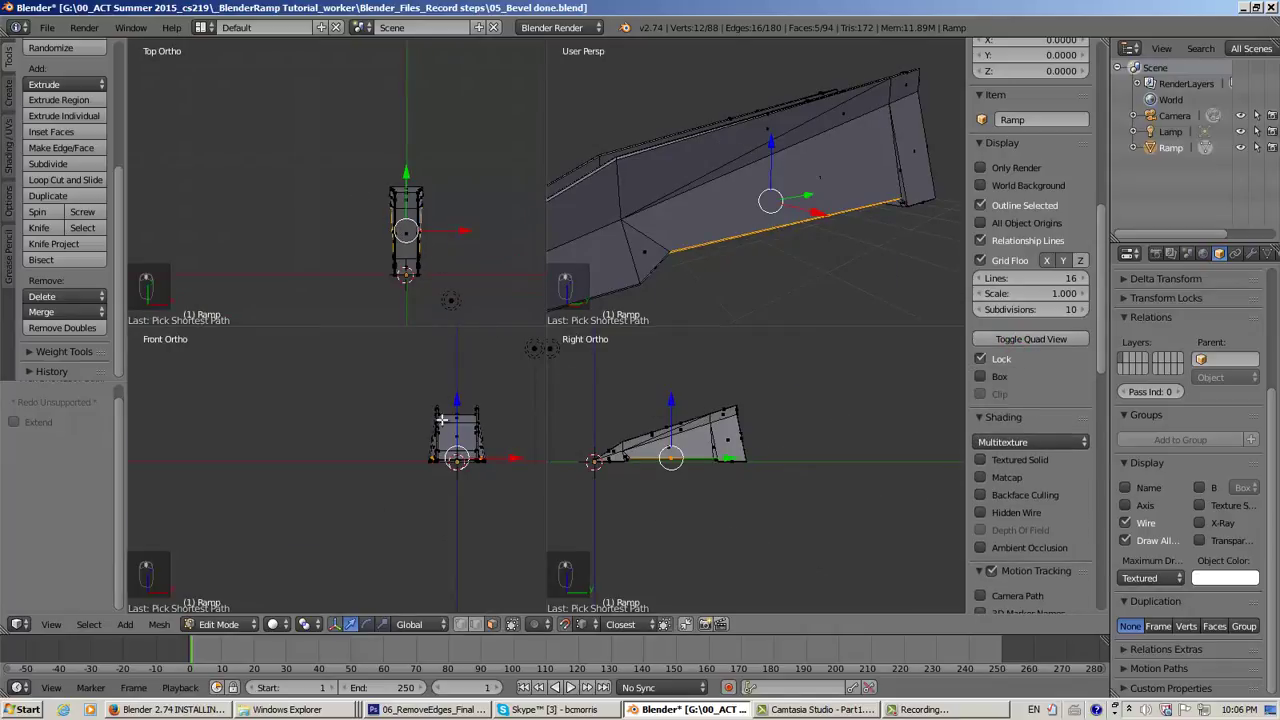
middle_click_drag(444, 421, 414, 420, "shift")
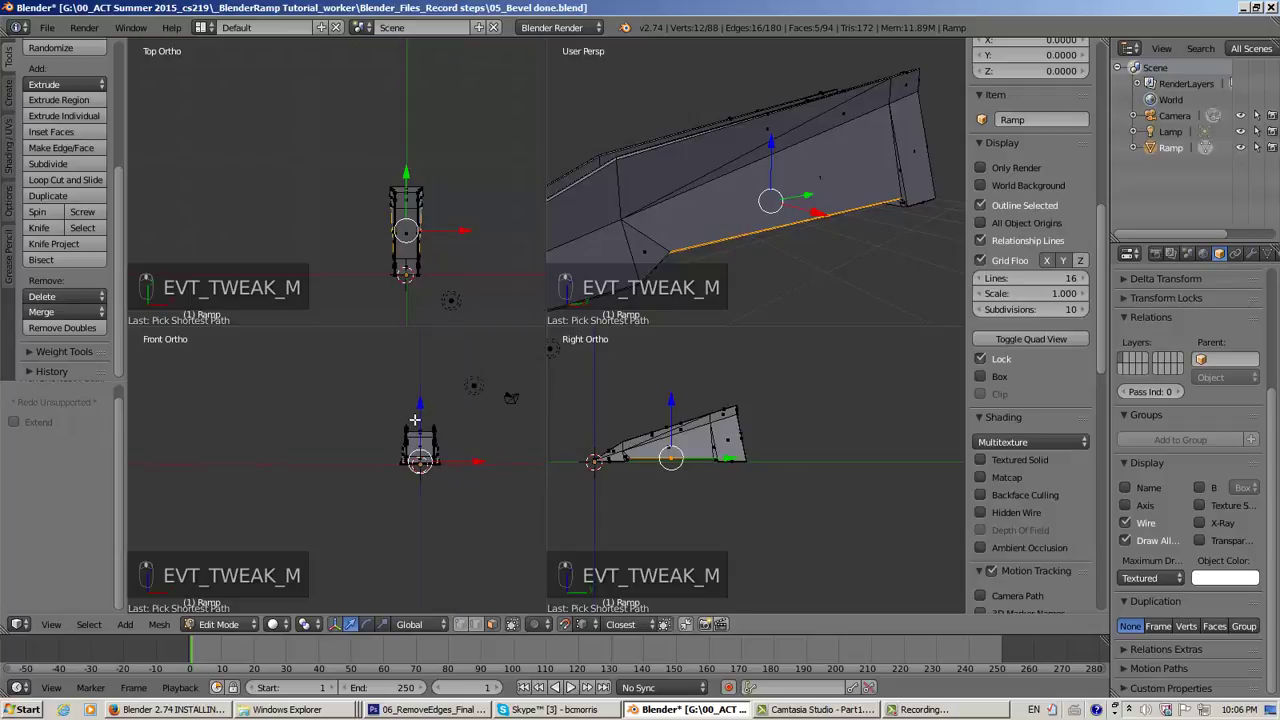
scroll(414, 420, "up", 4)
scroll(414, 420, "down", 2)
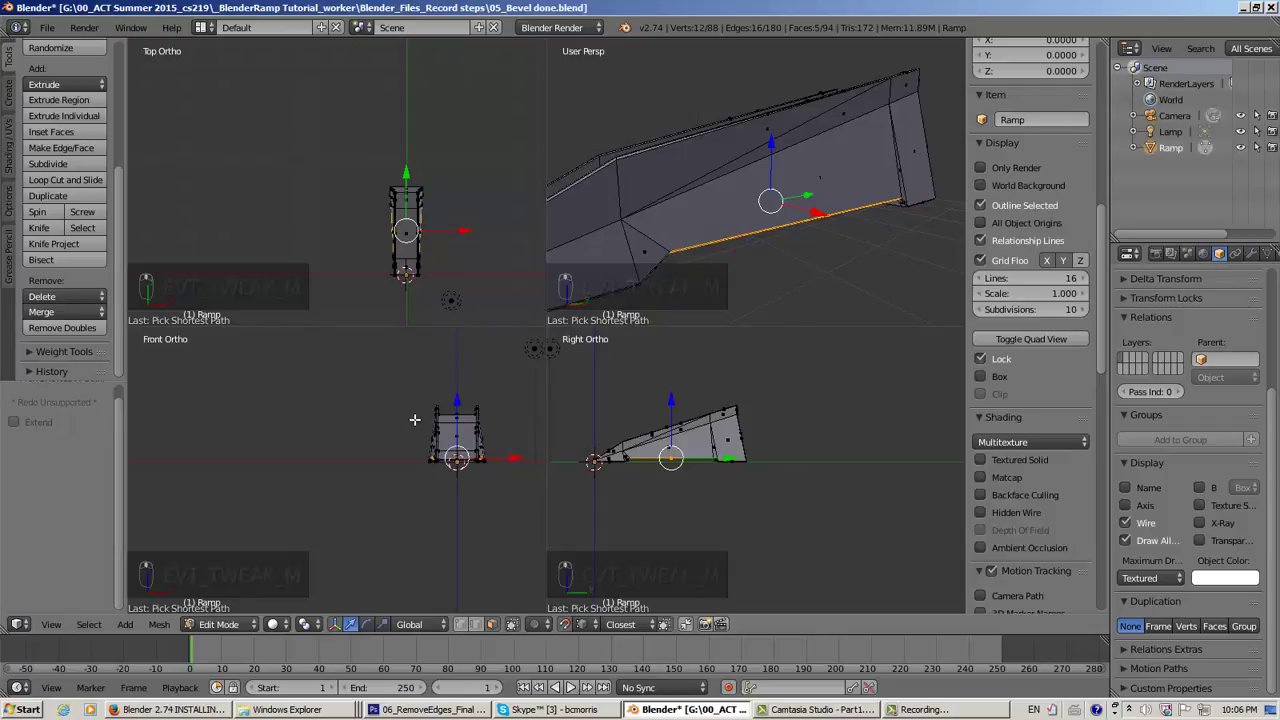
scroll(415, 420, "up", 3)
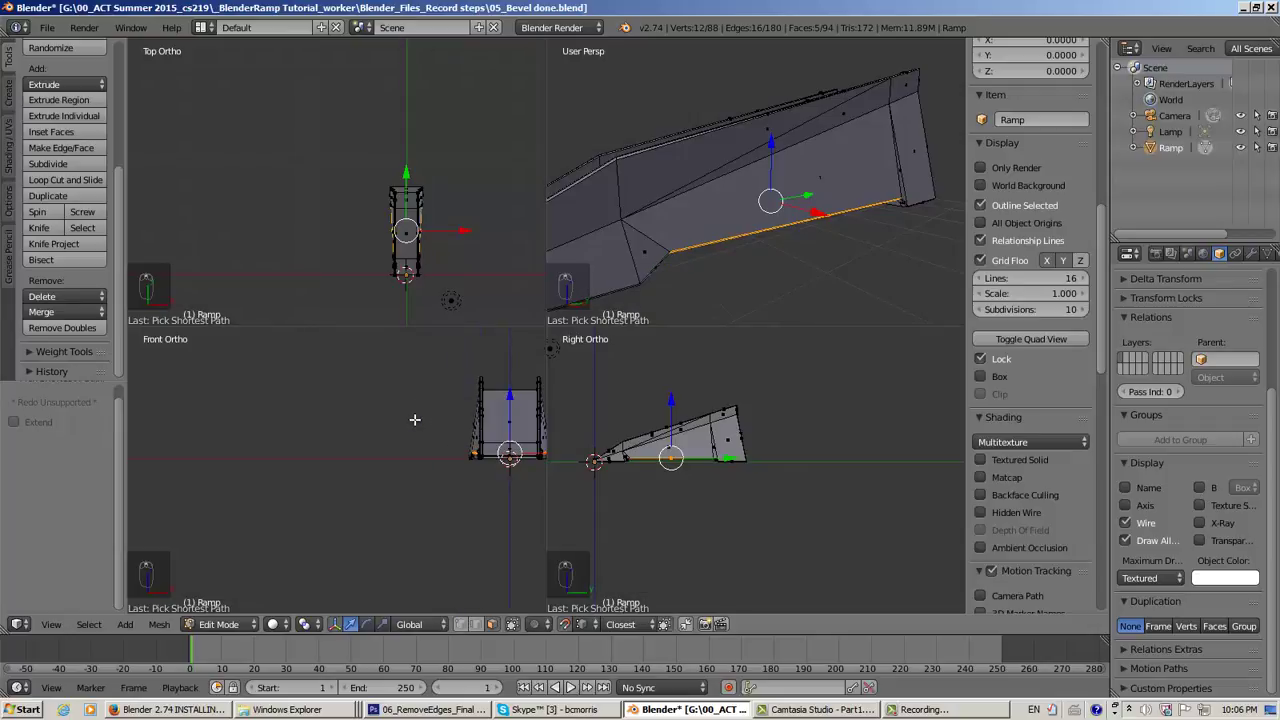
middle_click_drag(368, 444, 370, 378, "shift")
scroll(291, 455, "up", 6)
scroll(291, 455, "down", 1)
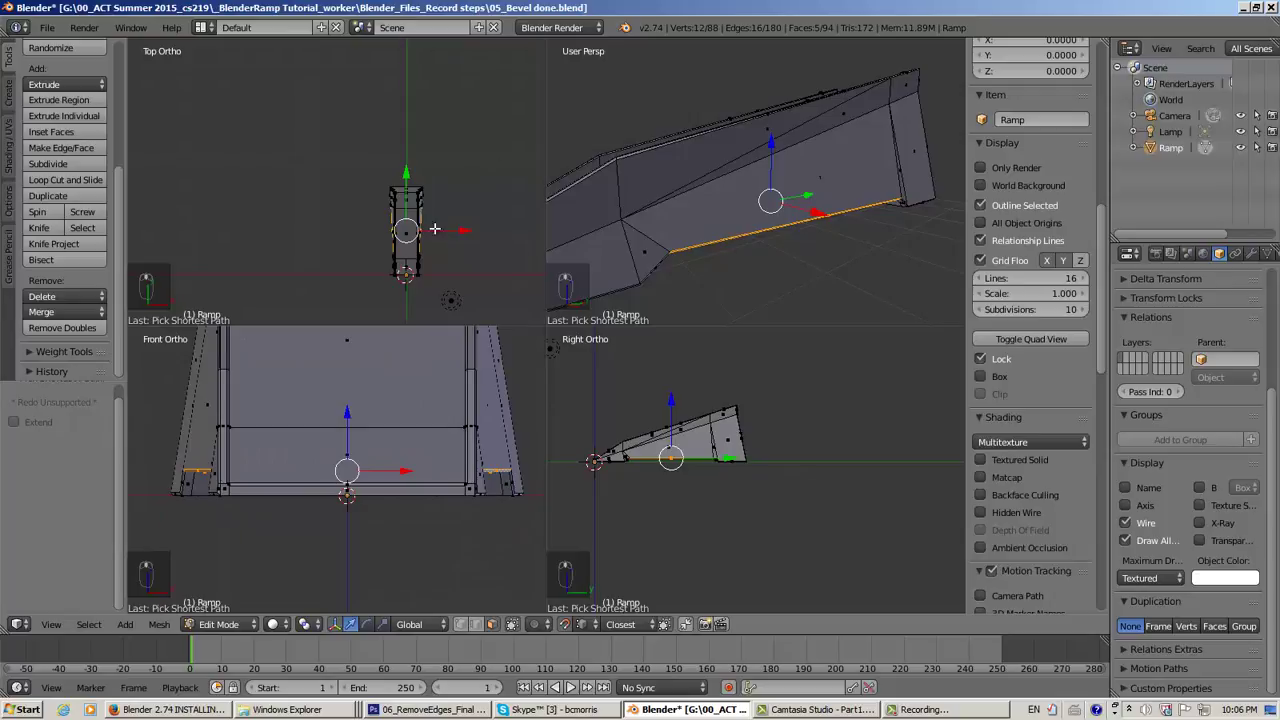
Frame the whole ramp in the top orthographic view
scroll(464, 182, "down", 3)
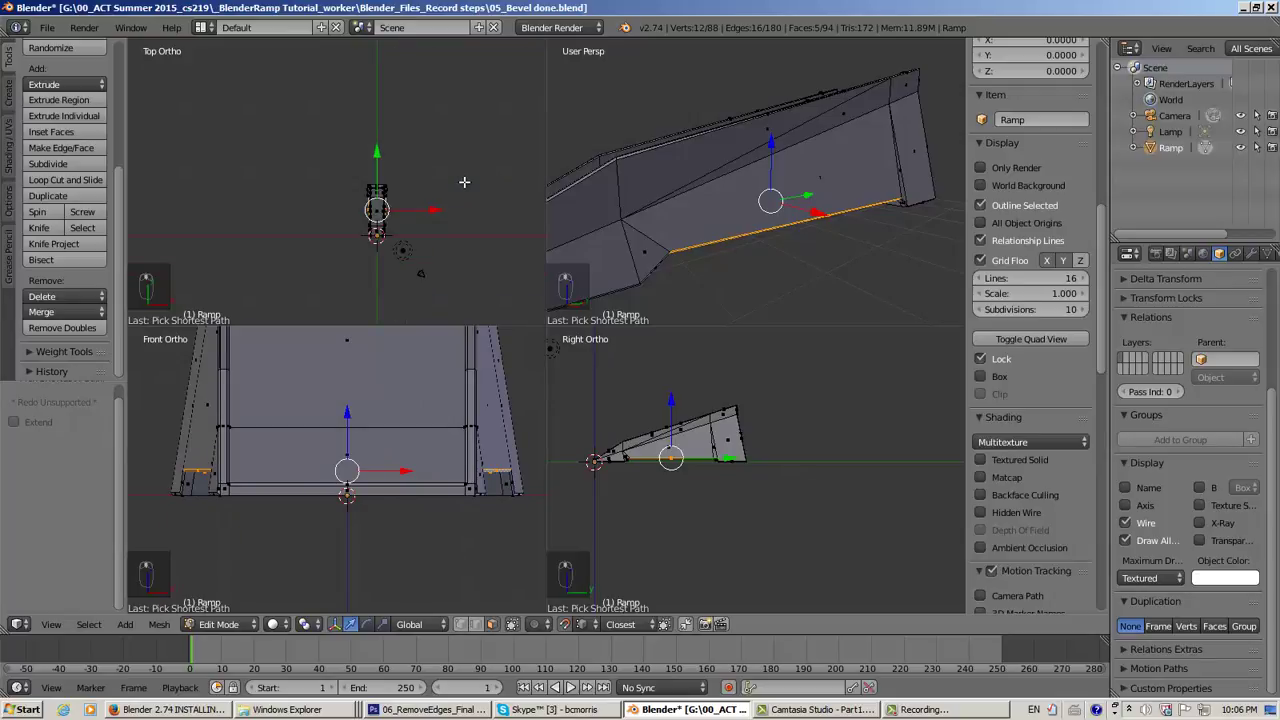
scroll(464, 182, "up", 12)
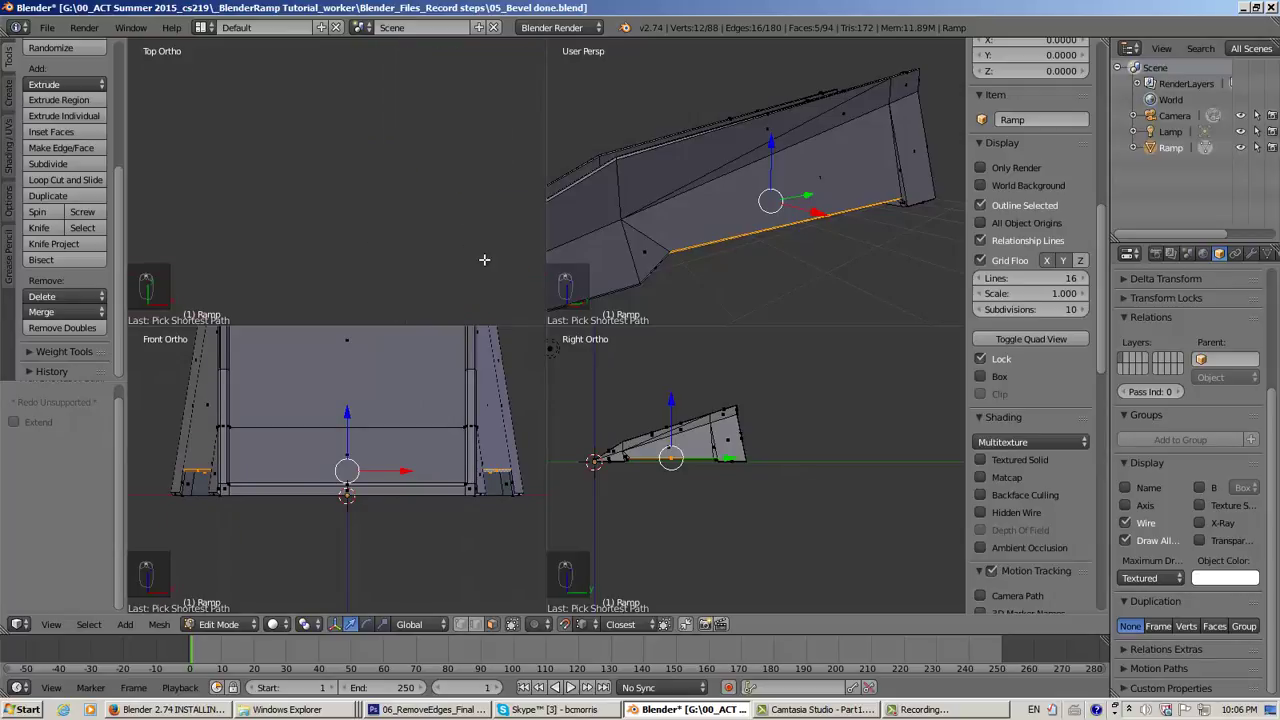
scroll(424, 223, "down", 3)
scroll(286, 145, "down", 4)
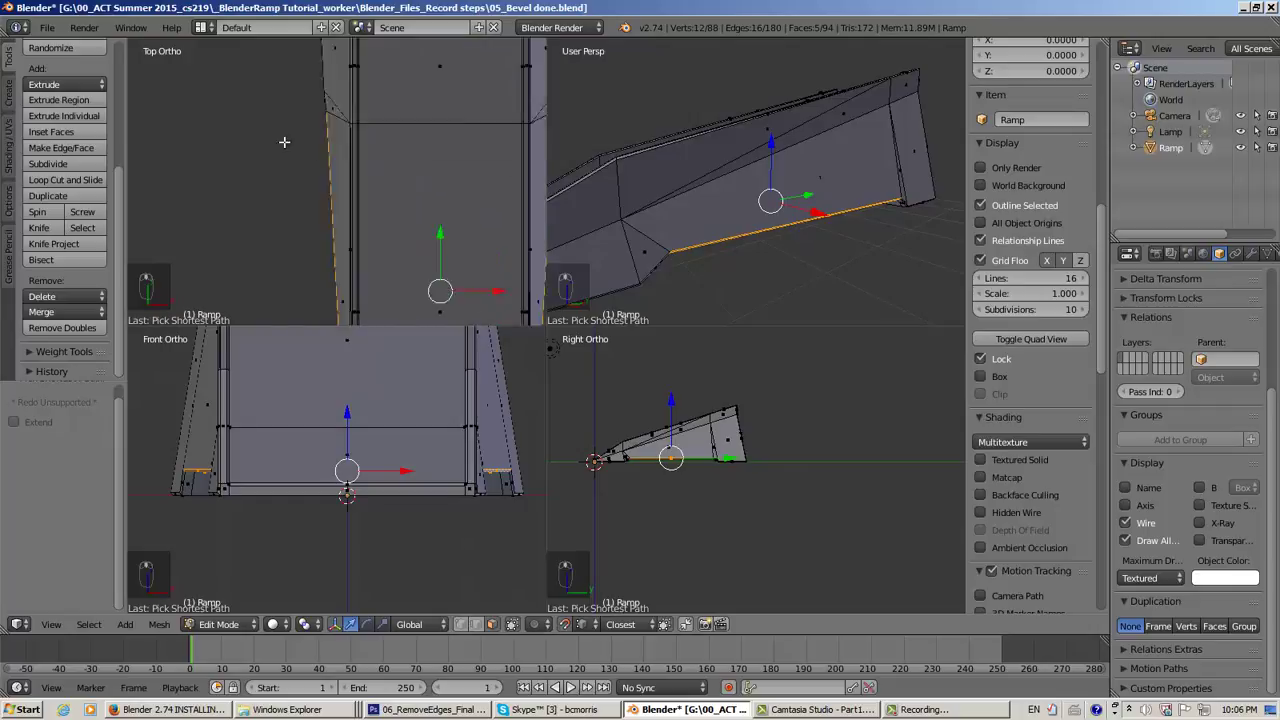
scroll(284, 152, "down", 3)
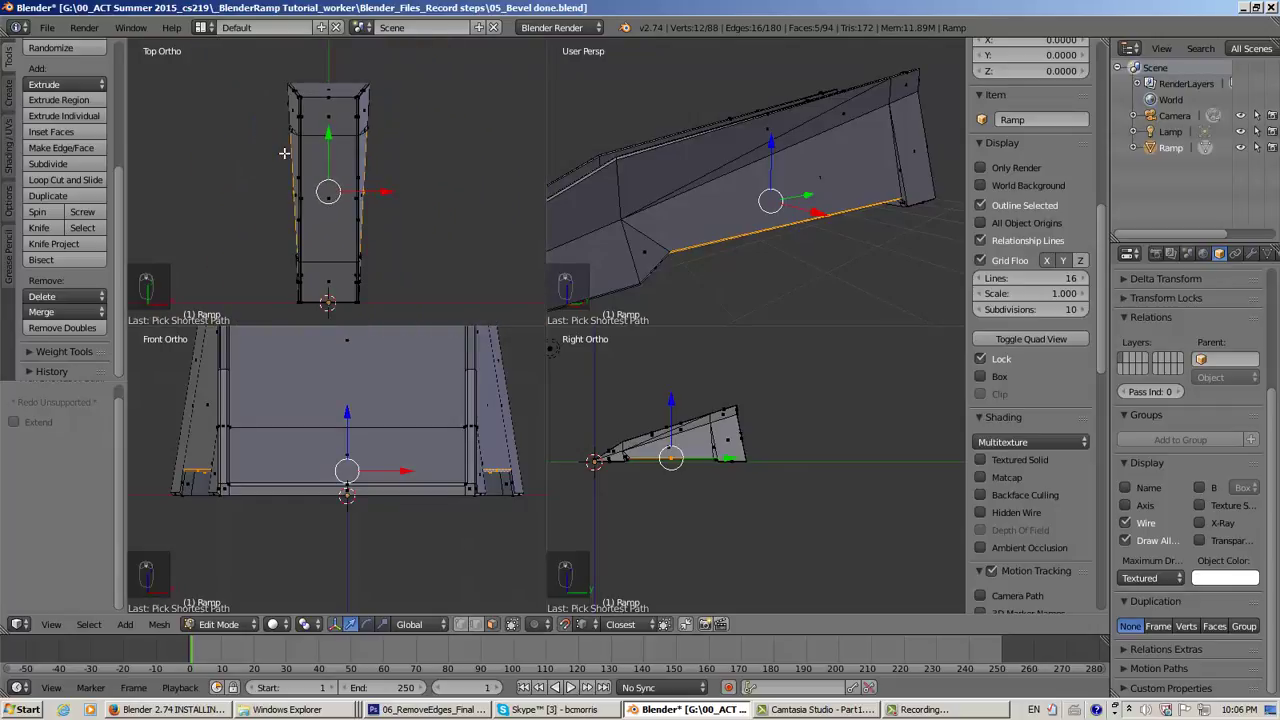
scroll(409, 177, "down", 1, "shift")
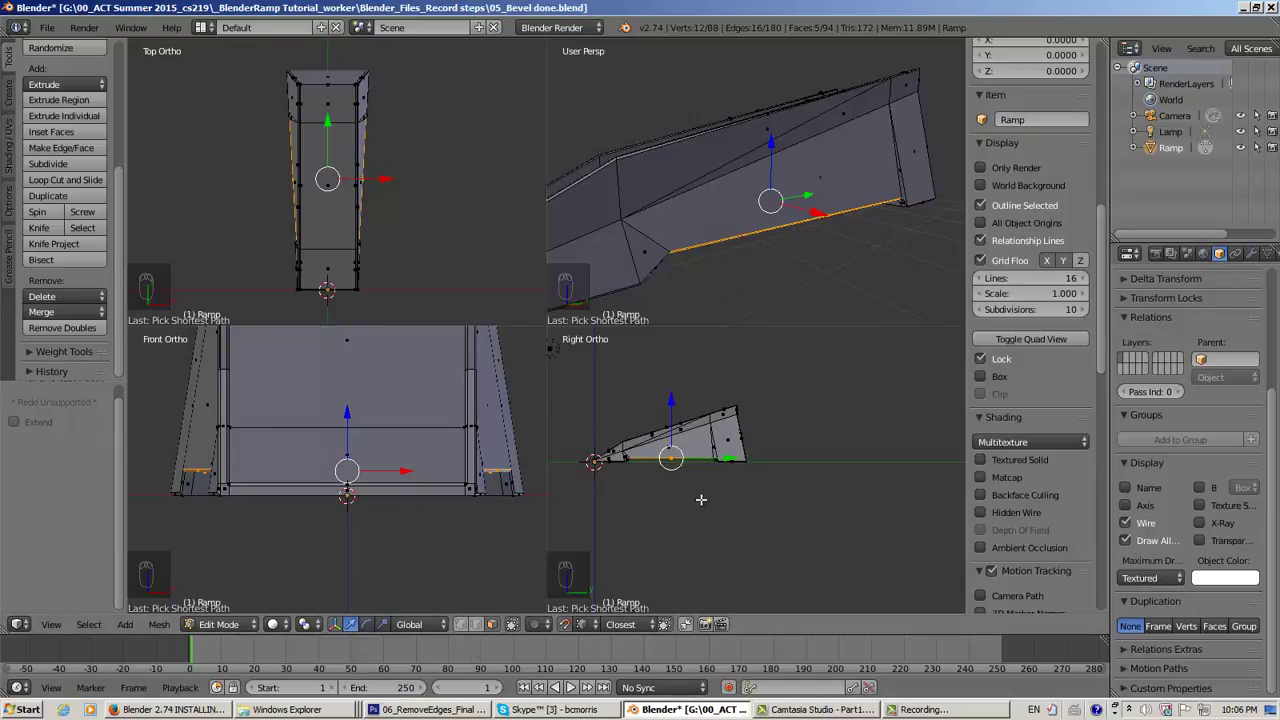
Frame the ramp's middle section in the side view, and adjust the perspective and front views to show its form
scroll(711, 500, "down", 1)
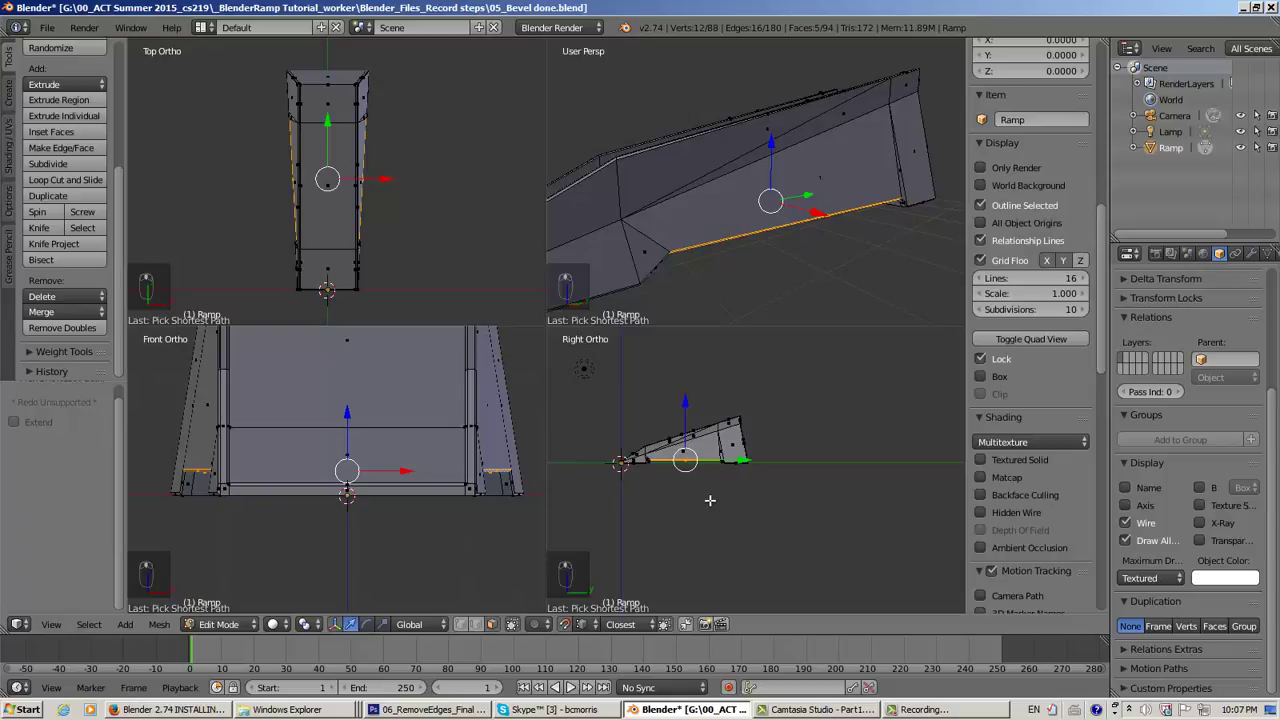
scroll(765, 499, "up", 5)
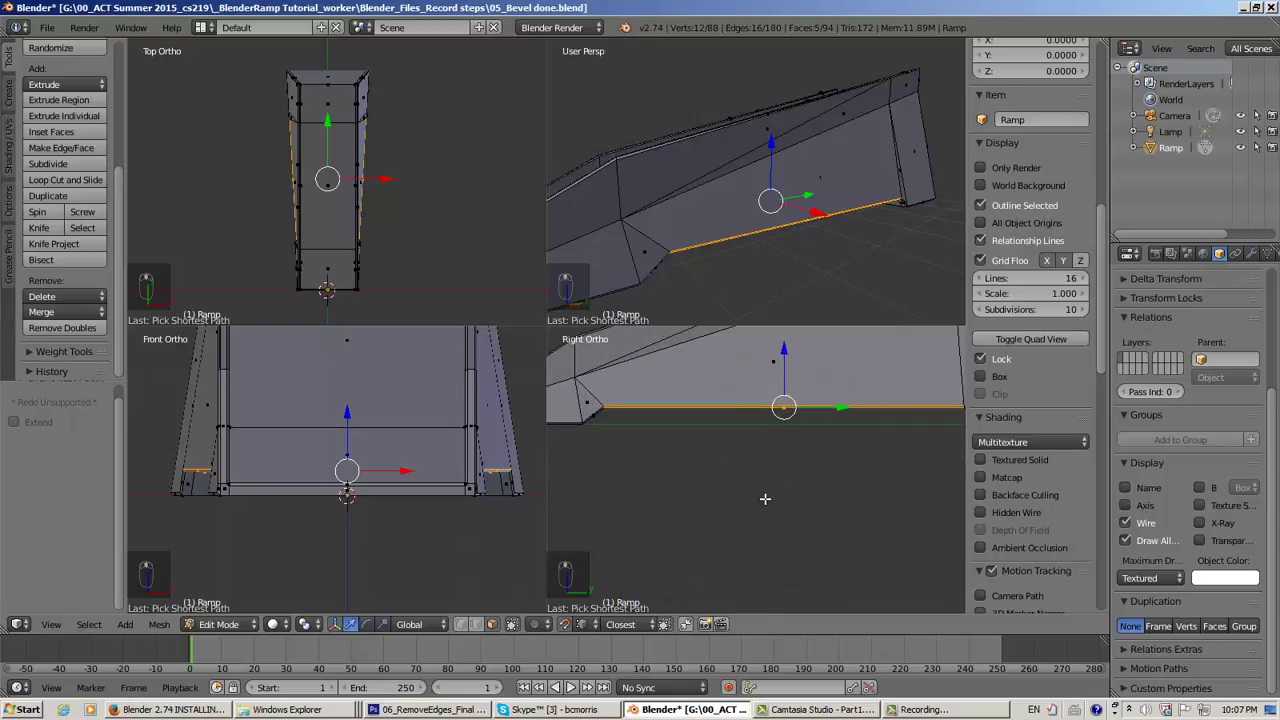
middle_click_drag(787, 451, 797, 575, "shift")
mouse_move(751, 251)
middle_mouse_down()
mouse_move(798, 236)
mouse_move(766, 268)
middle_mouse_up()
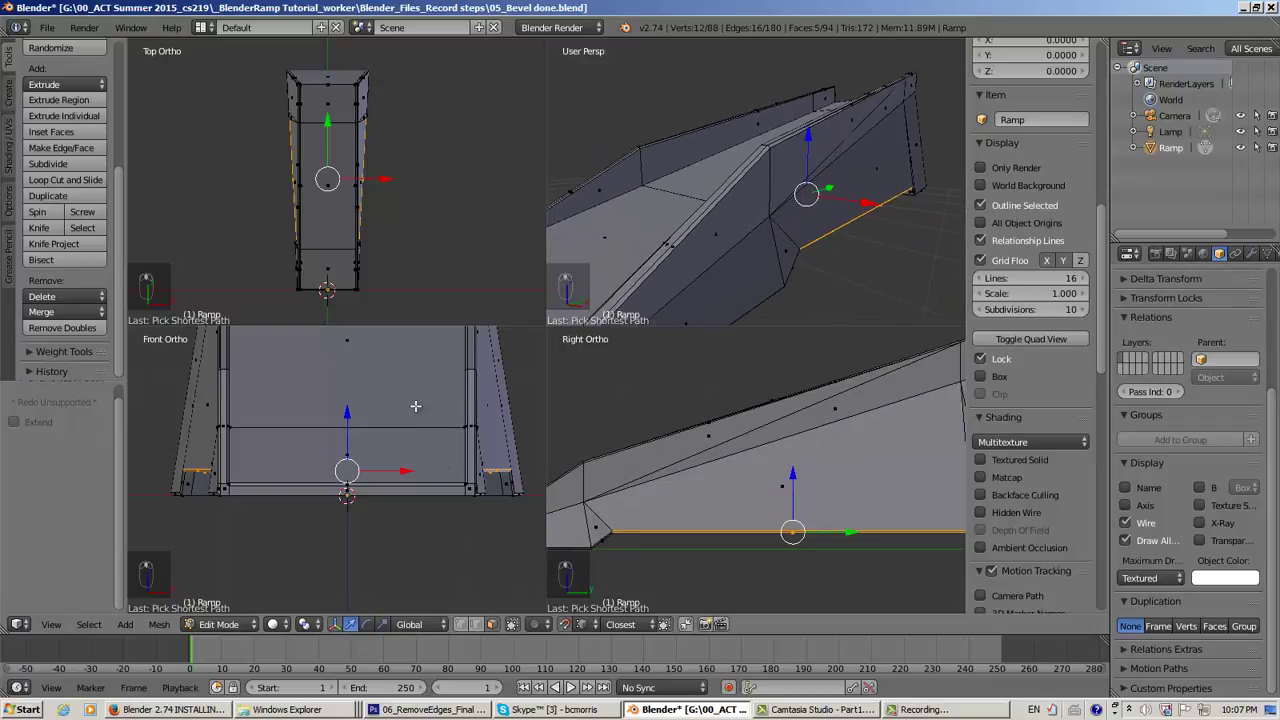
middle_click_drag(416, 406, 407, 466, "shift")
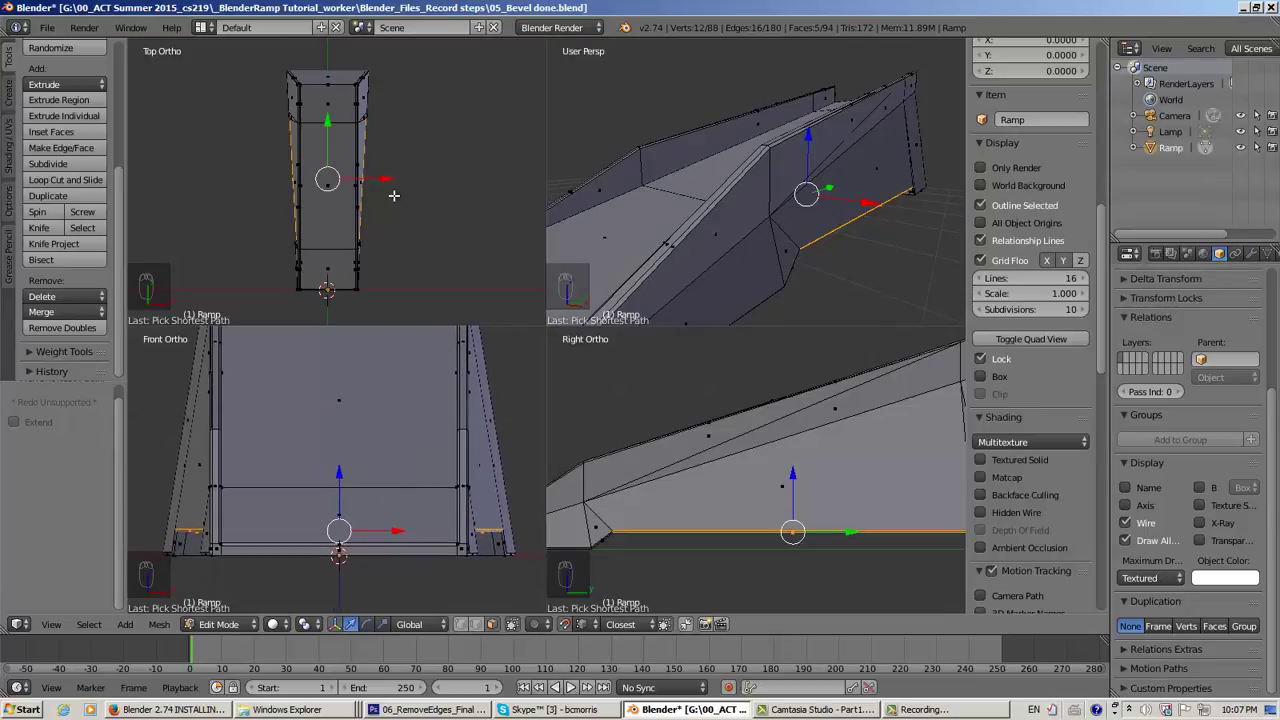
Frame the ramp's midsection in the top view and compare the model with 06_RemoveEdges_Final Tweaks.psd in Photoshop
scroll(432, 190, "up", 8)
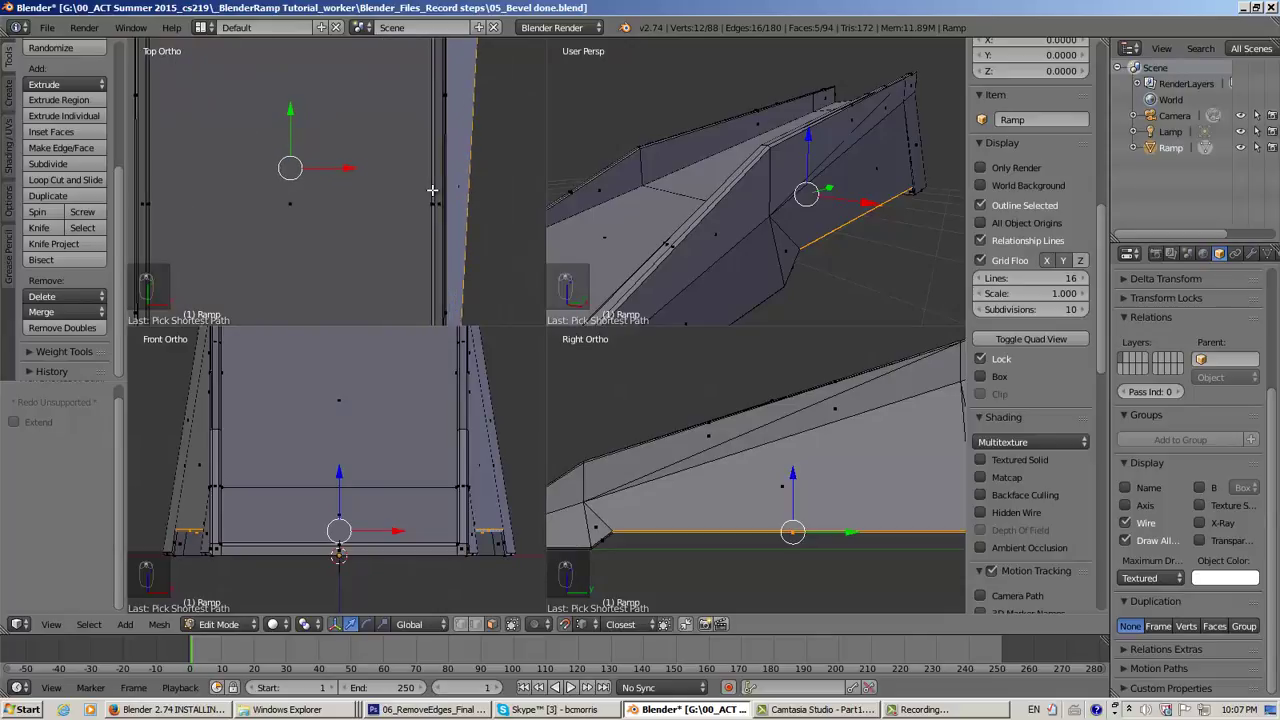
scroll(432, 190, "down", 1)
middle_click_drag(385, 173, 427, 181, "shift")
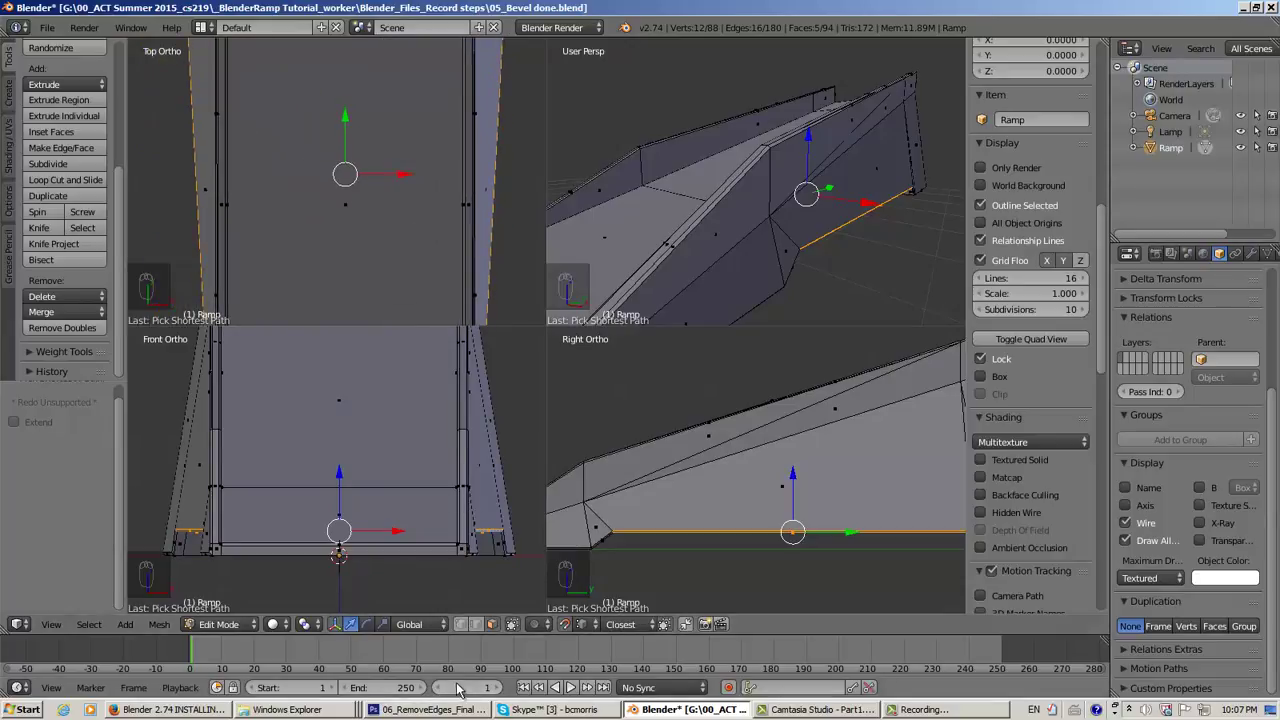
left_click(412, 710)
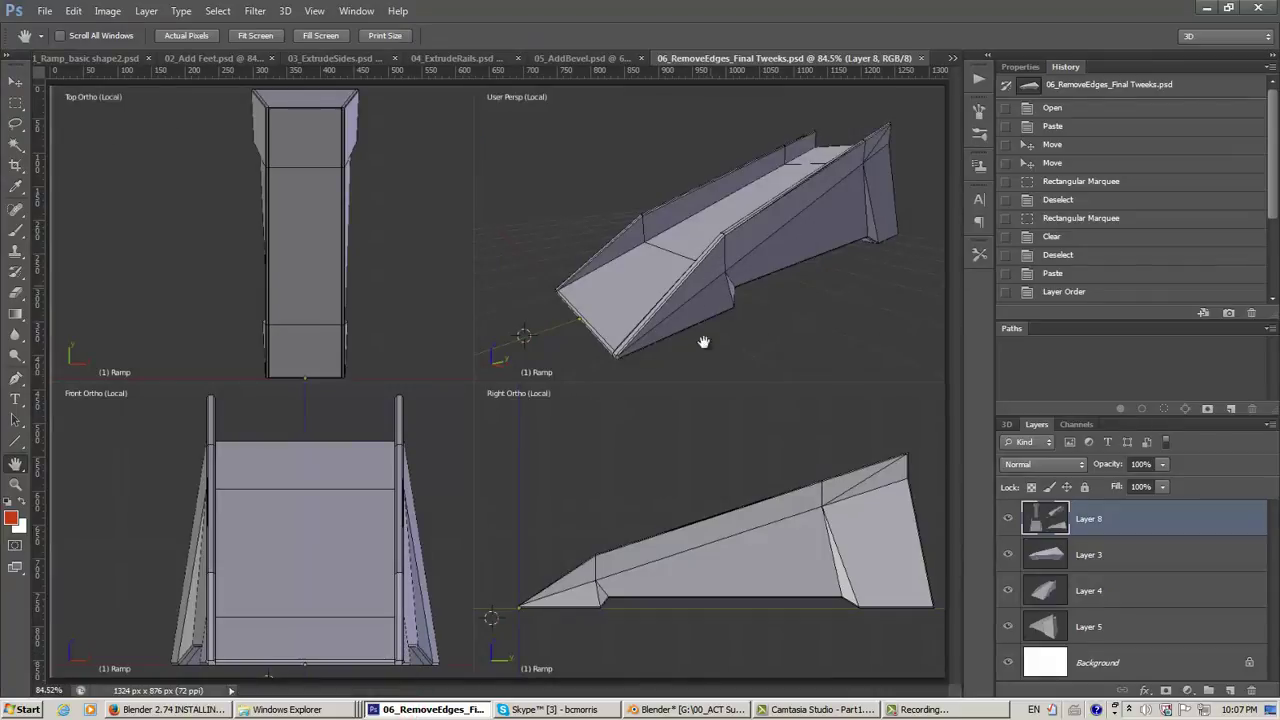
left_click(1205, 10)
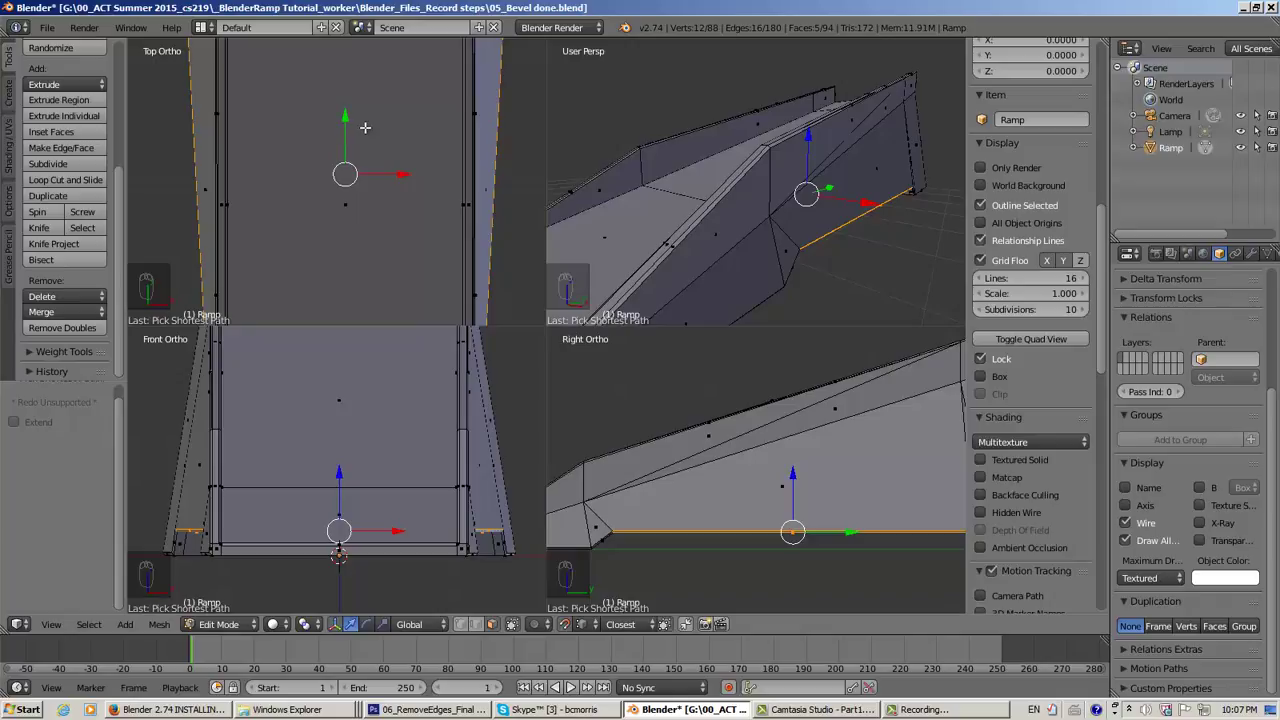
Scale the selected underside faces along X to 0.859 and check the narrowed shape in the perspective and side views
key("s")
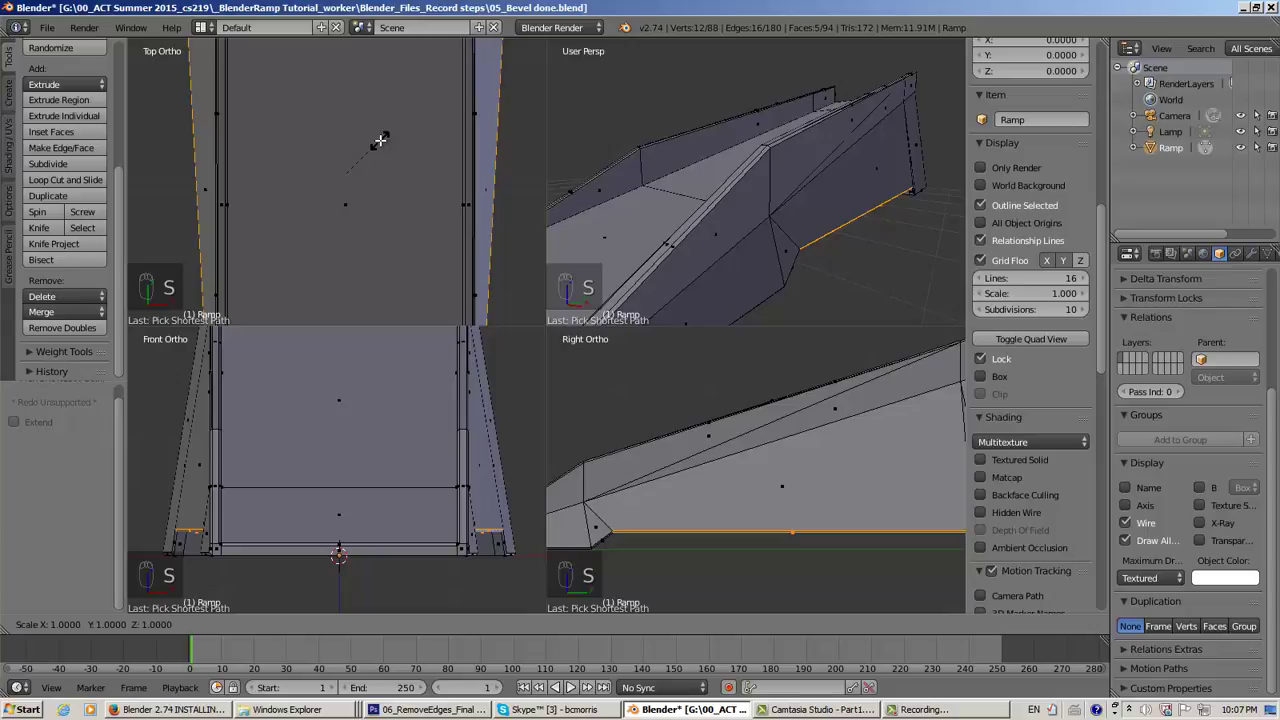
key("x")
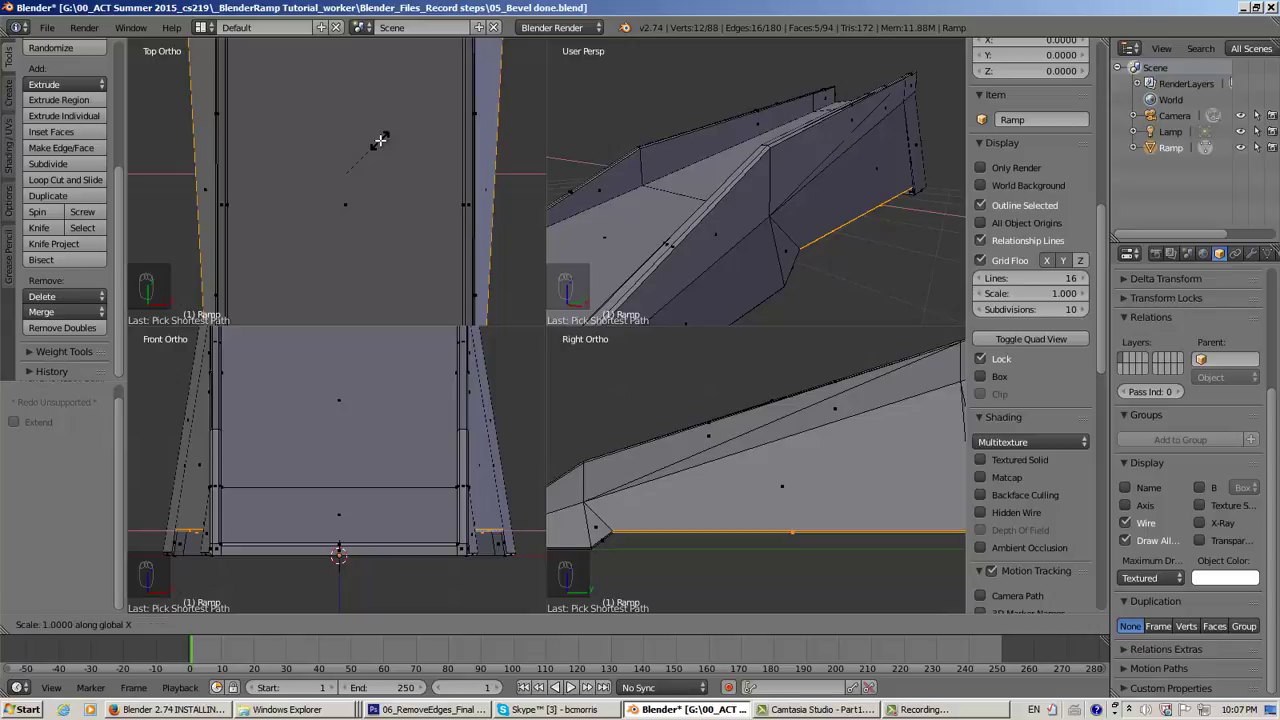
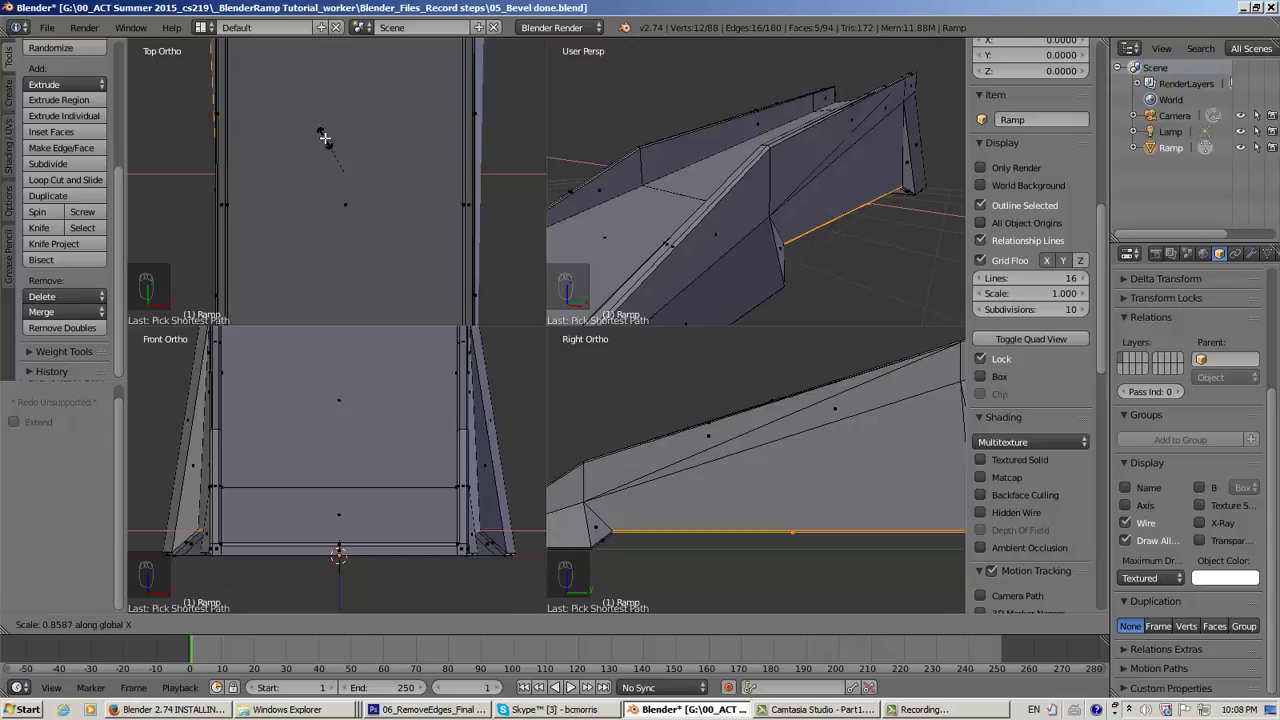
left_click(325, 138)
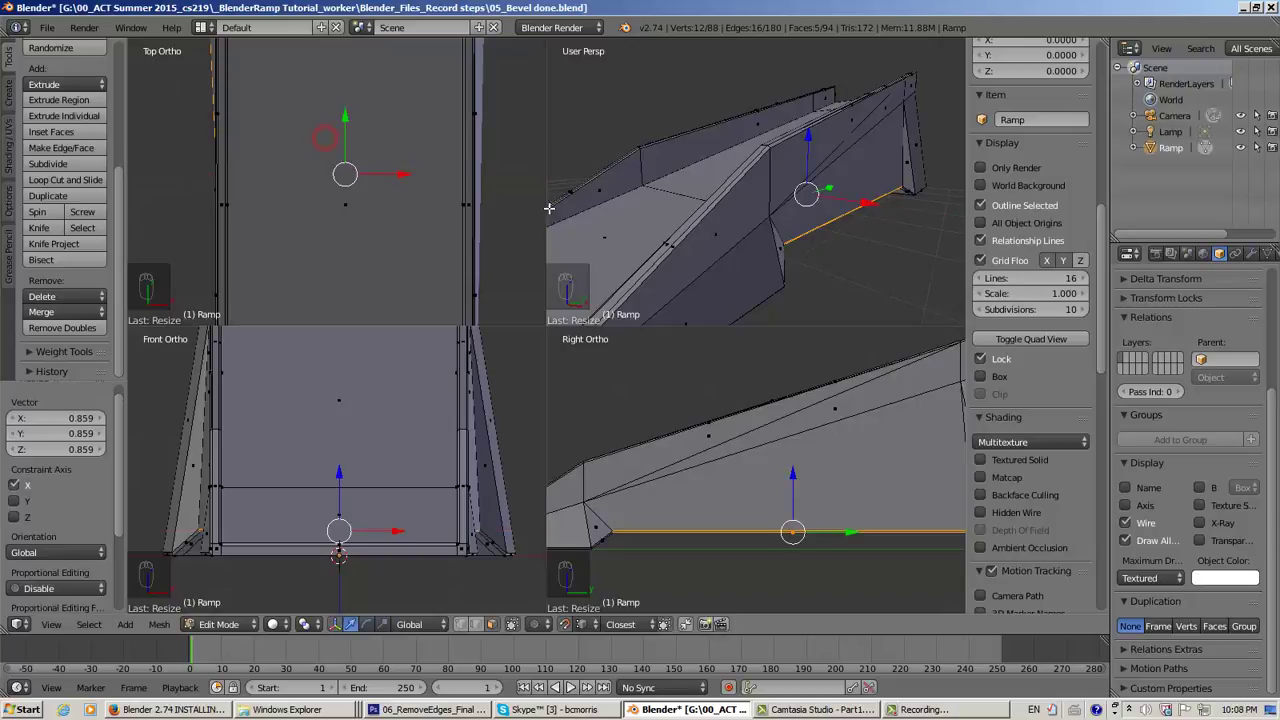
mouse_move(741, 256)
middle_mouse_down()
mouse_move(667, 281)
mouse_move(718, 260)
middle_mouse_up()
scroll(726, 403, "down", 3)
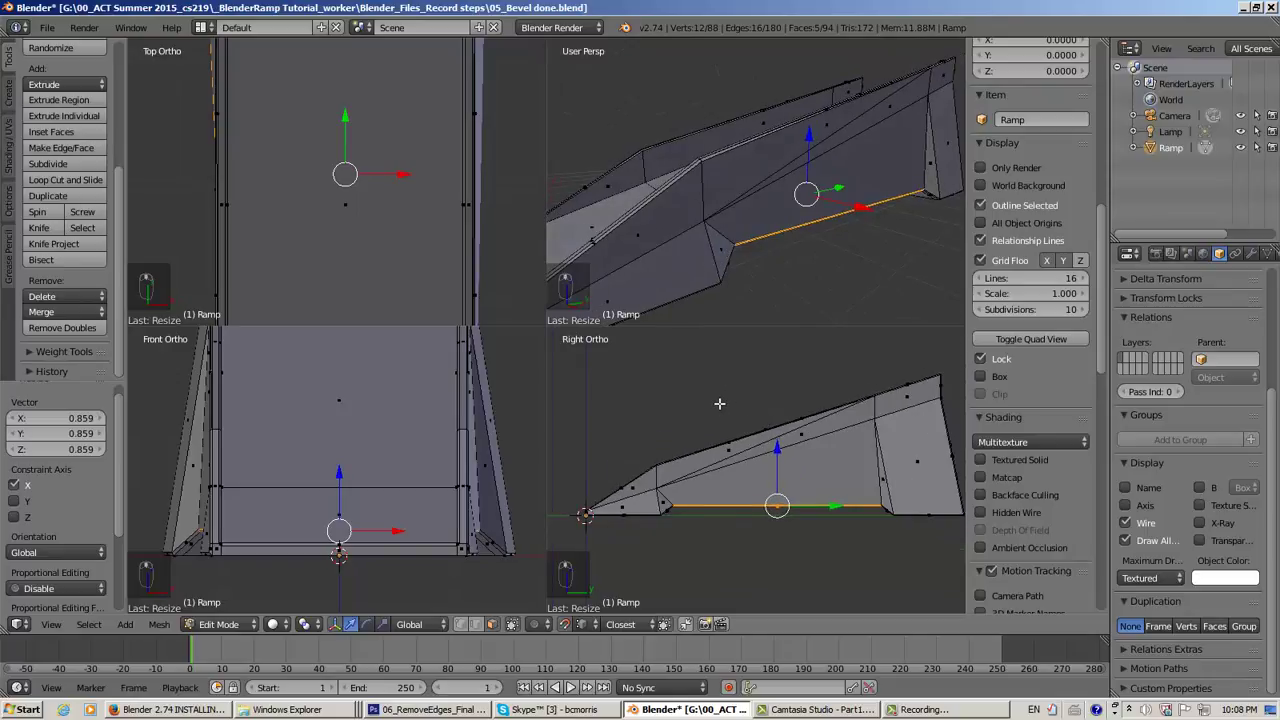
Try the GLSL material mode for the viewport, return to Multitexture, and look through the mesh display settings
left_click_drag(1100, 352, 1105, 393)
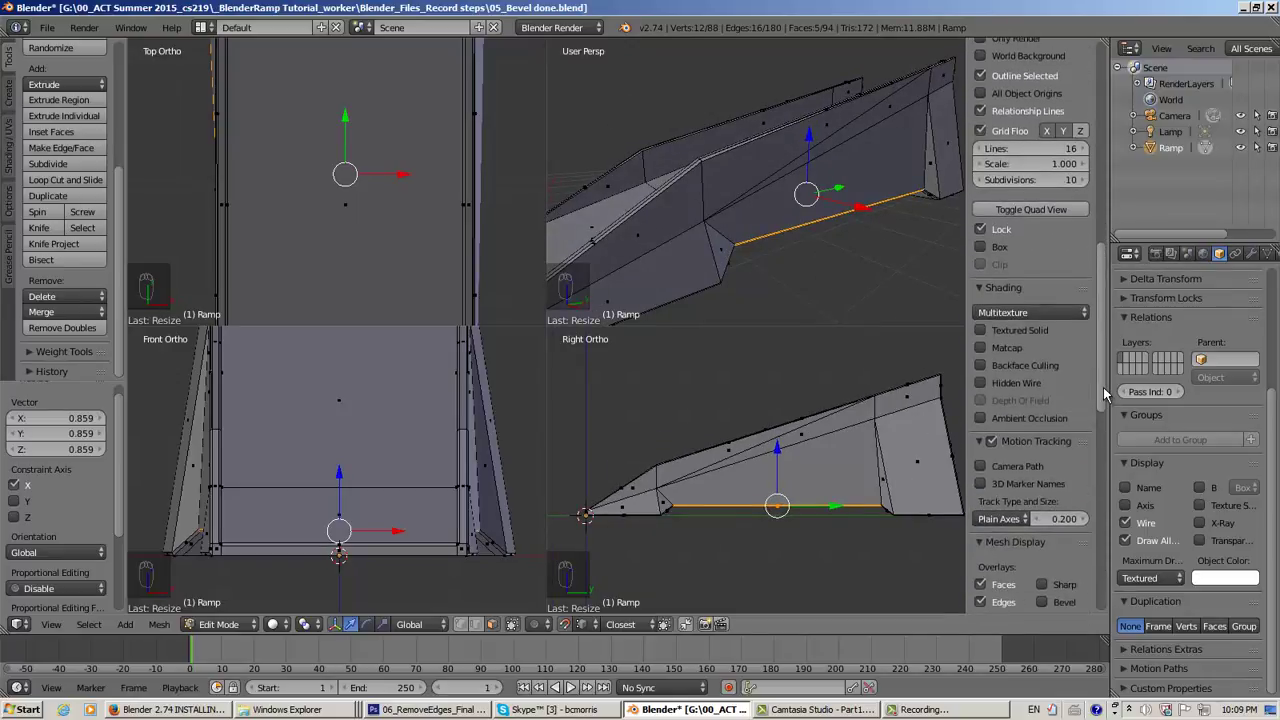
left_click(1030, 312)
left_click(1025, 287)
left_click(1018, 313)
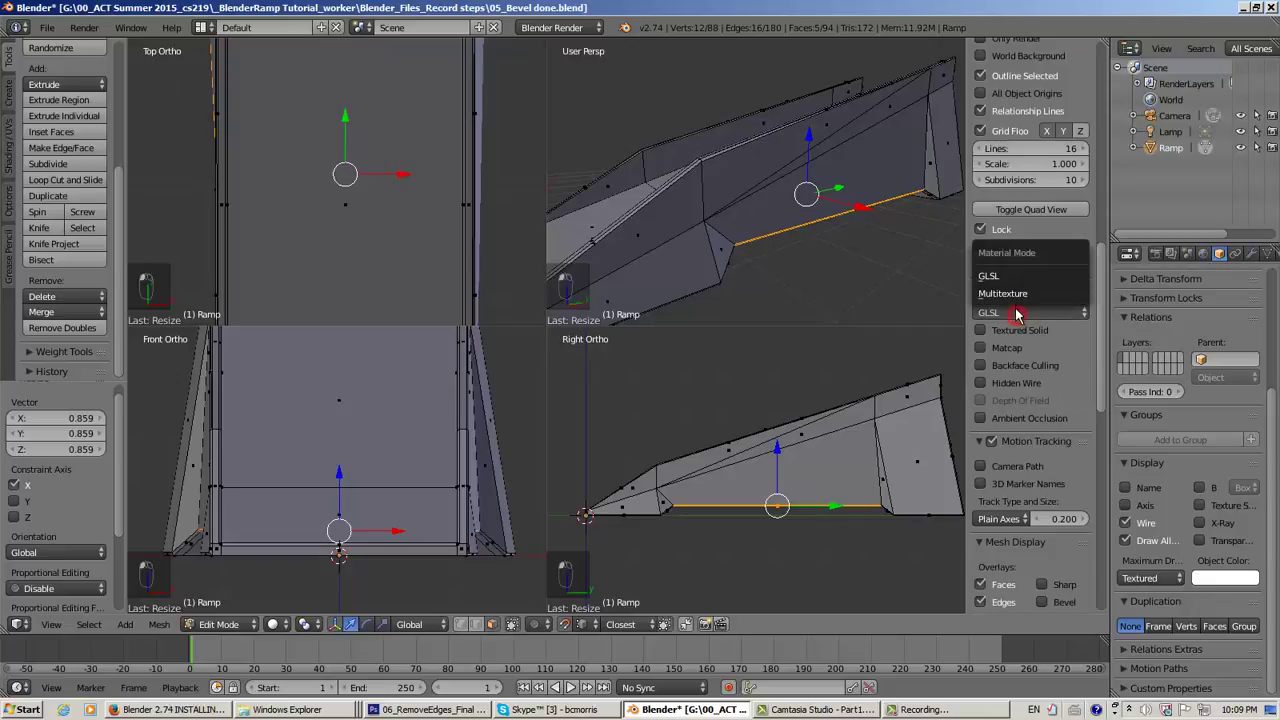
left_click(1025, 290)
scroll(1033, 413, "down", 5)
scroll(1026, 428, "down", 2)
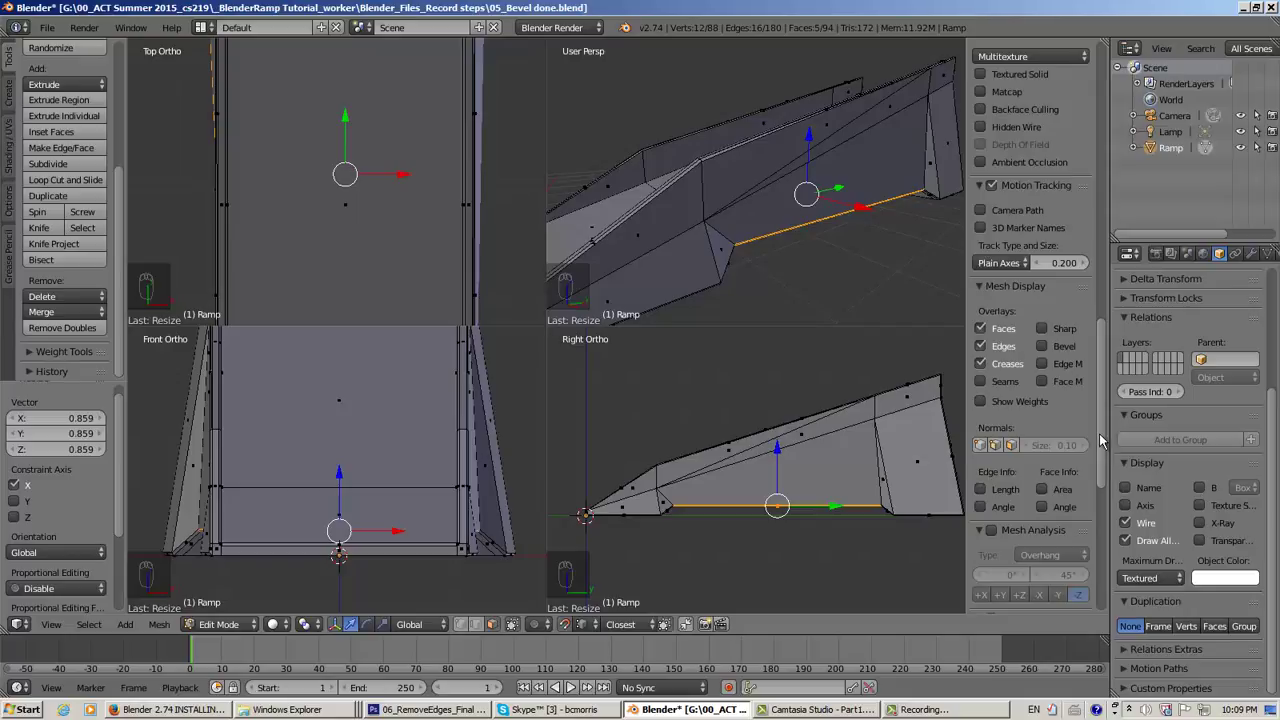
Deselect all of the mesh and turn off the quad view to show the ramp in a single perspective view
left_click_drag(1100, 440, 1098, 577)
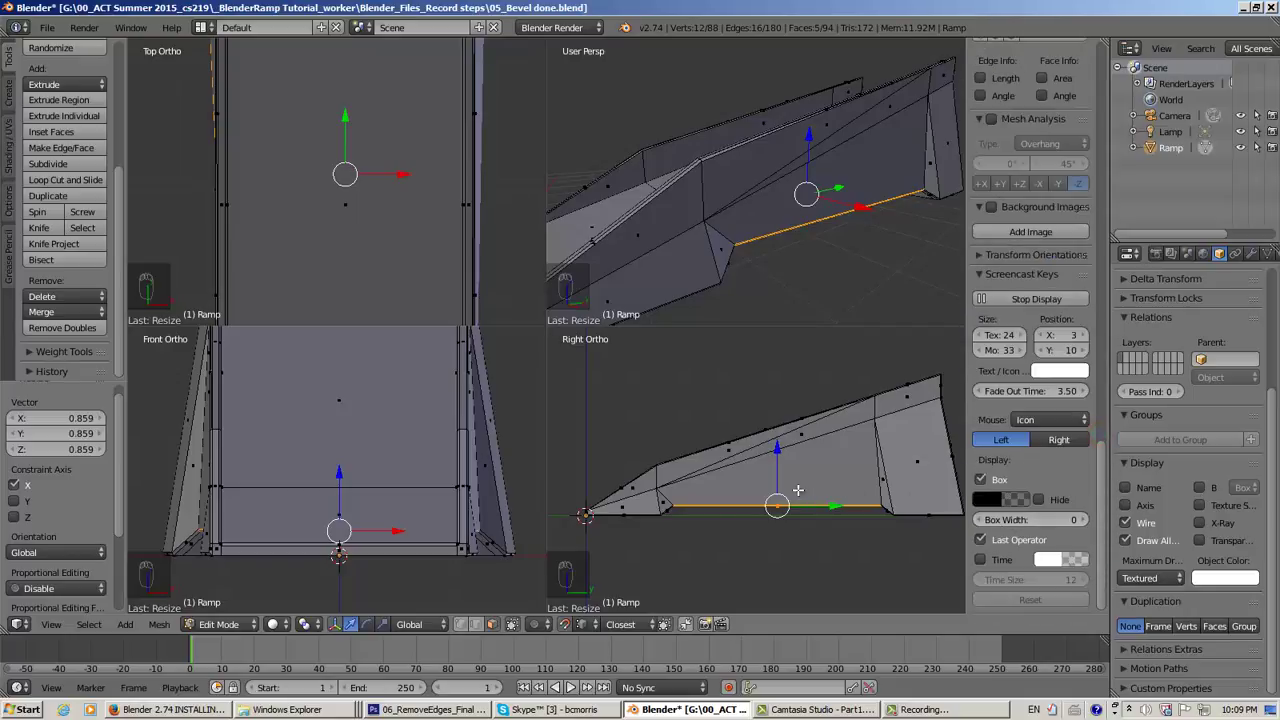
scroll(720, 542, "down", 5)
scroll(711, 542, "up", 4)
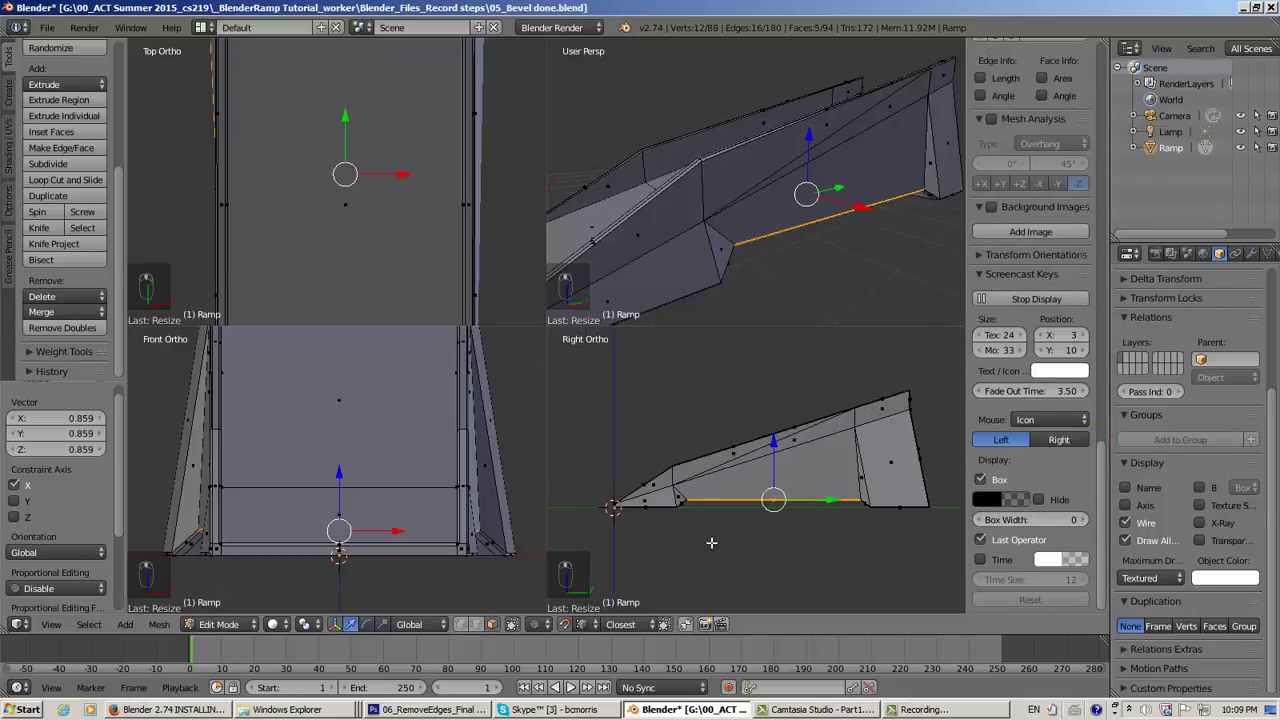
key("a")
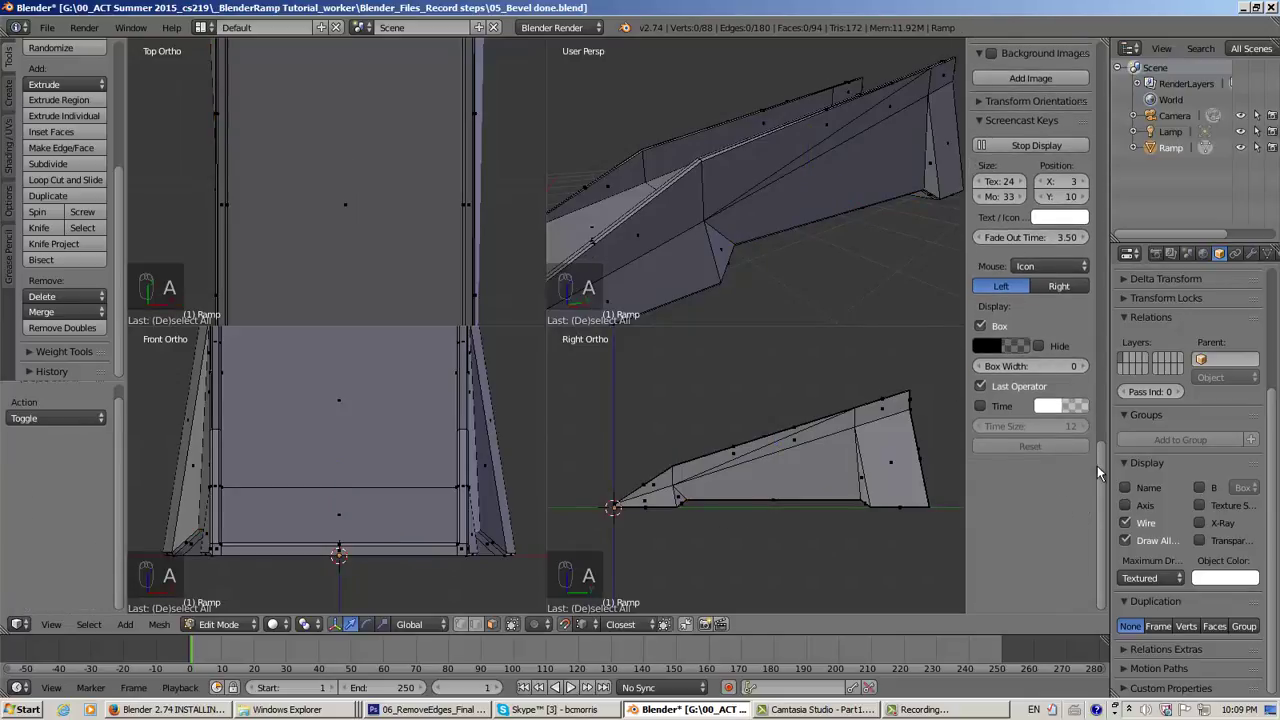
left_click_drag(1100, 480, 1112, 211)
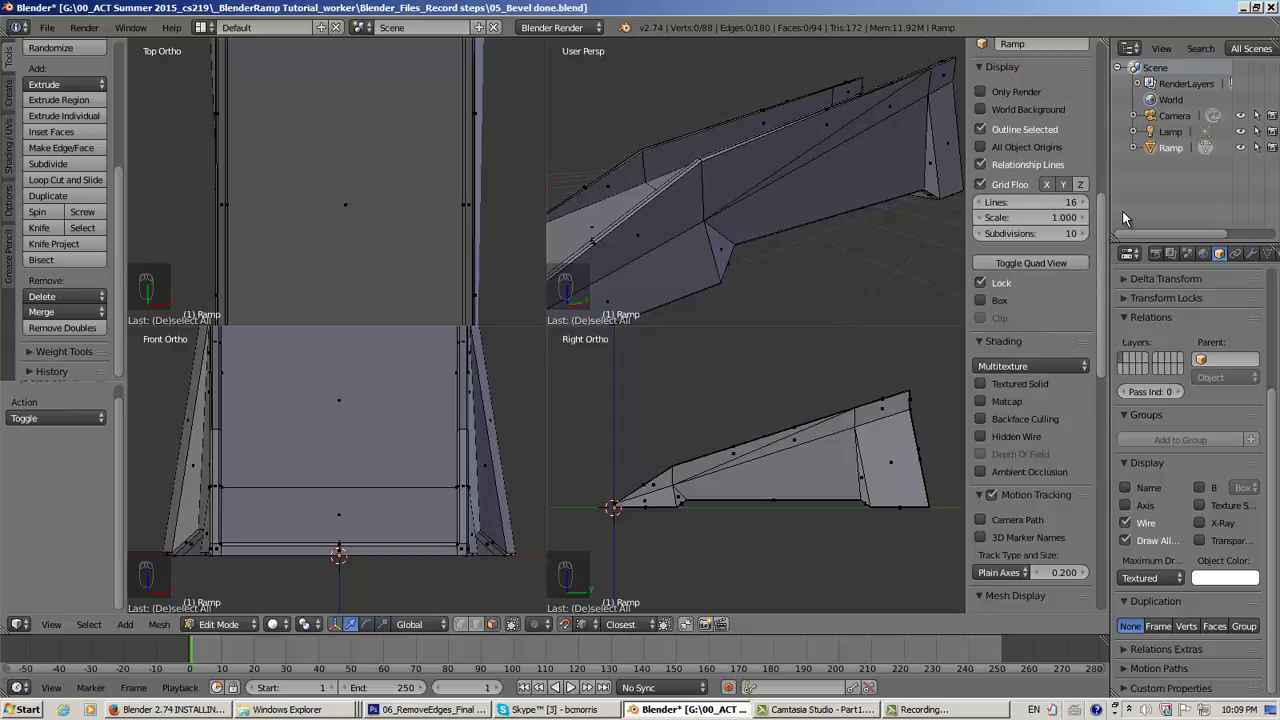
left_click(1055, 263)
scroll(627, 357, "down", 6)
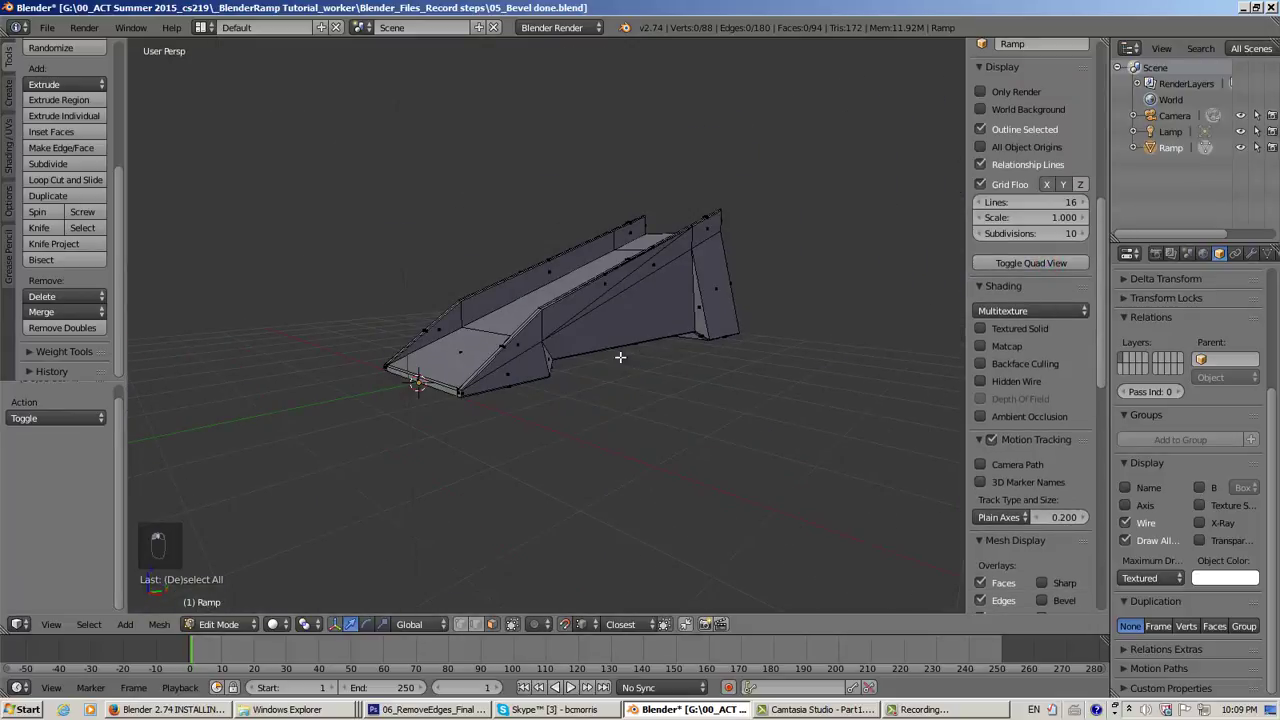
middle_click_drag(620, 357, 758, 373)
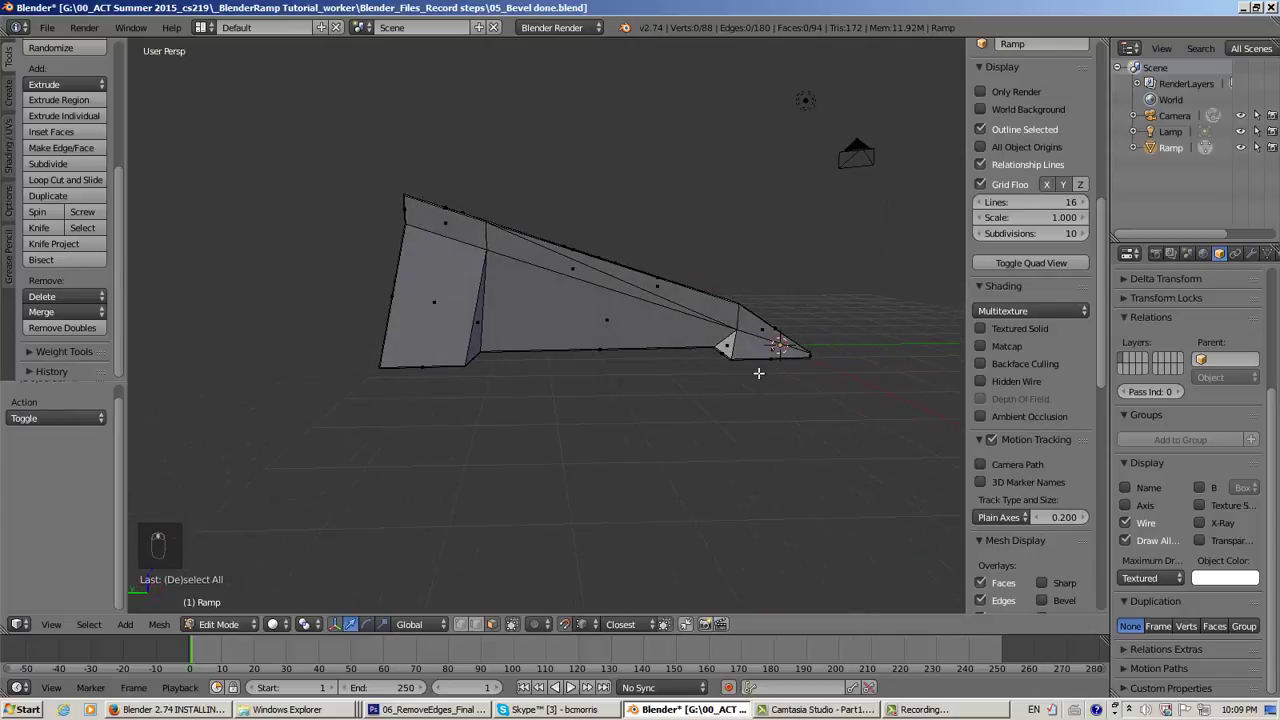
Switch to Object Mode, deselect the ramp, and inspect its deck, side wall and underside
left_click(238, 625)
left_click(231, 606)
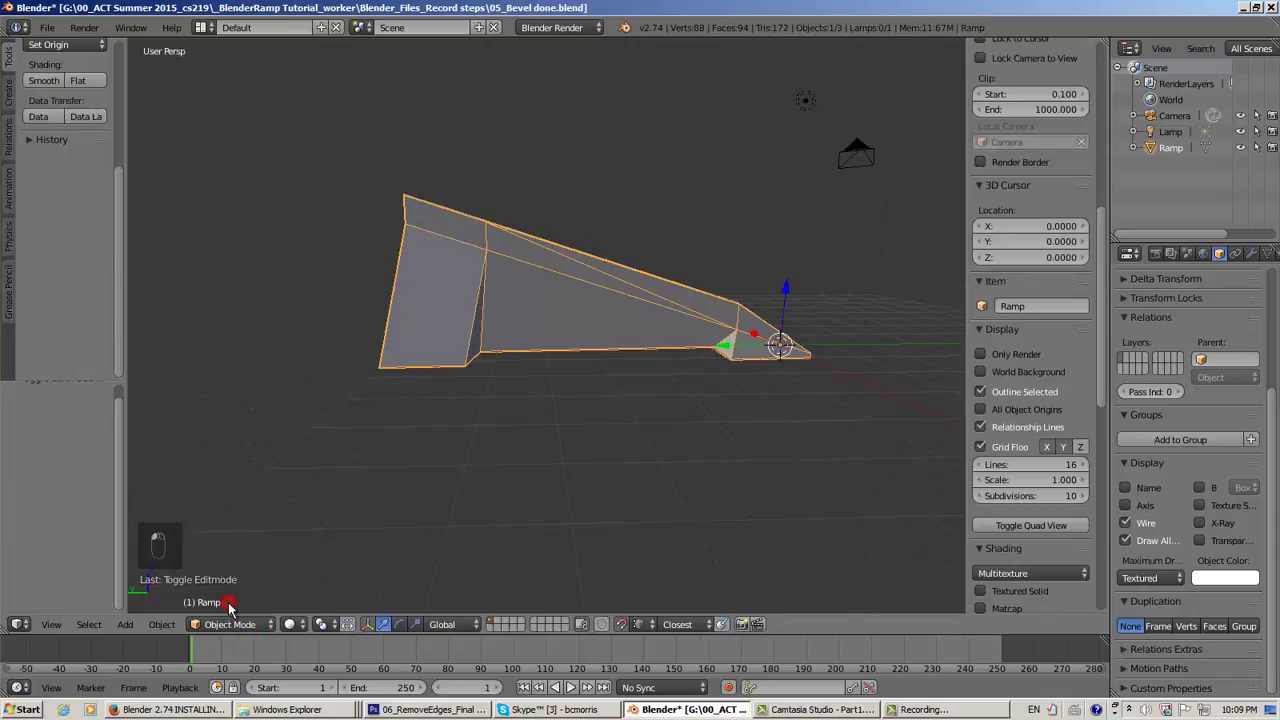
middle_click_drag(542, 414, 960, 410)
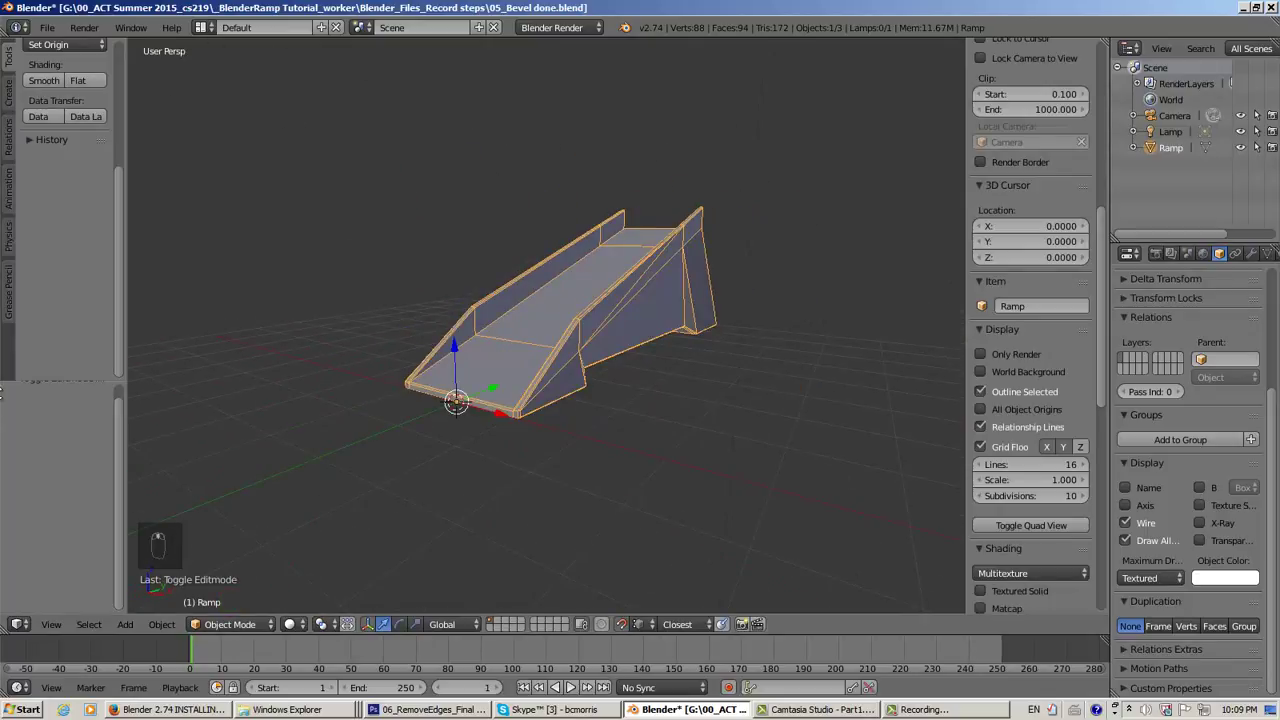
scroll(717, 365, "up", 2)
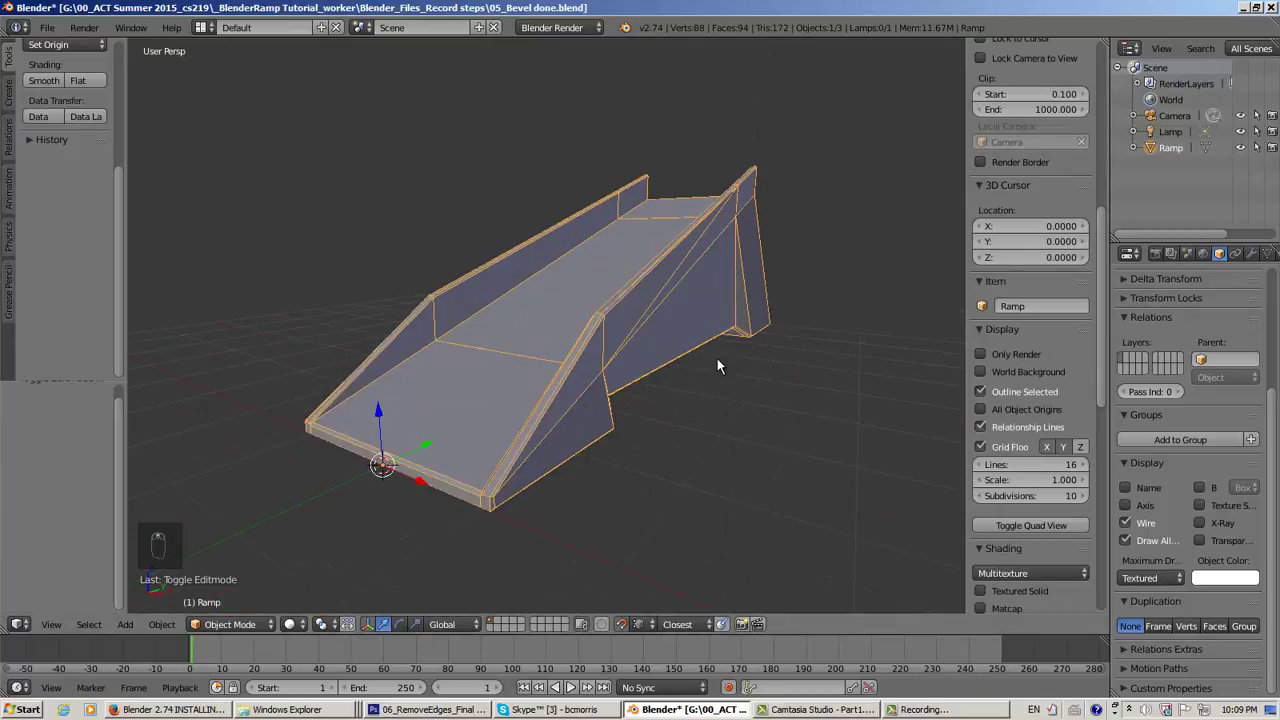
key("a")
middle_click_drag(699, 395, 615, 380)
scroll(569, 393, "up", 5)
scroll(569, 393, "down", 4)
Enter Edit Mode and show the ramp in wireframe, framing the front foot's corner where the side edges converge
left_click(230, 624)
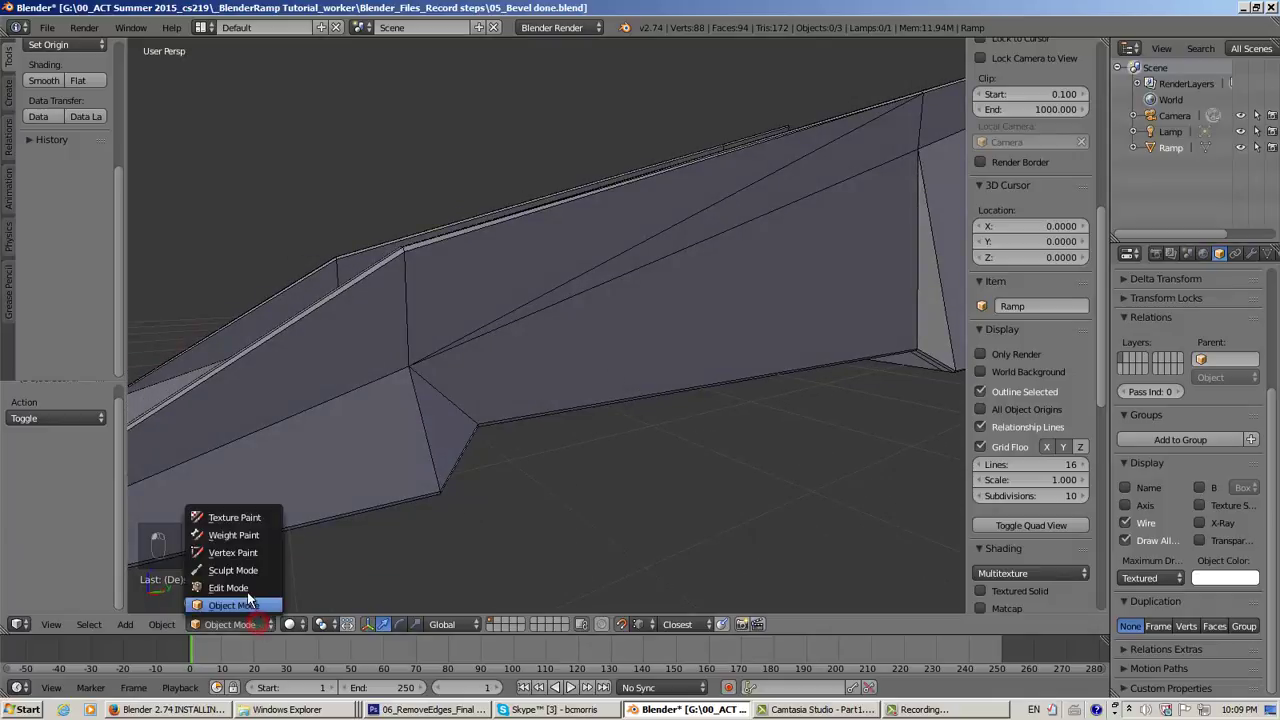
left_click(240, 594)
middle_click_drag(480, 384, 468, 376)
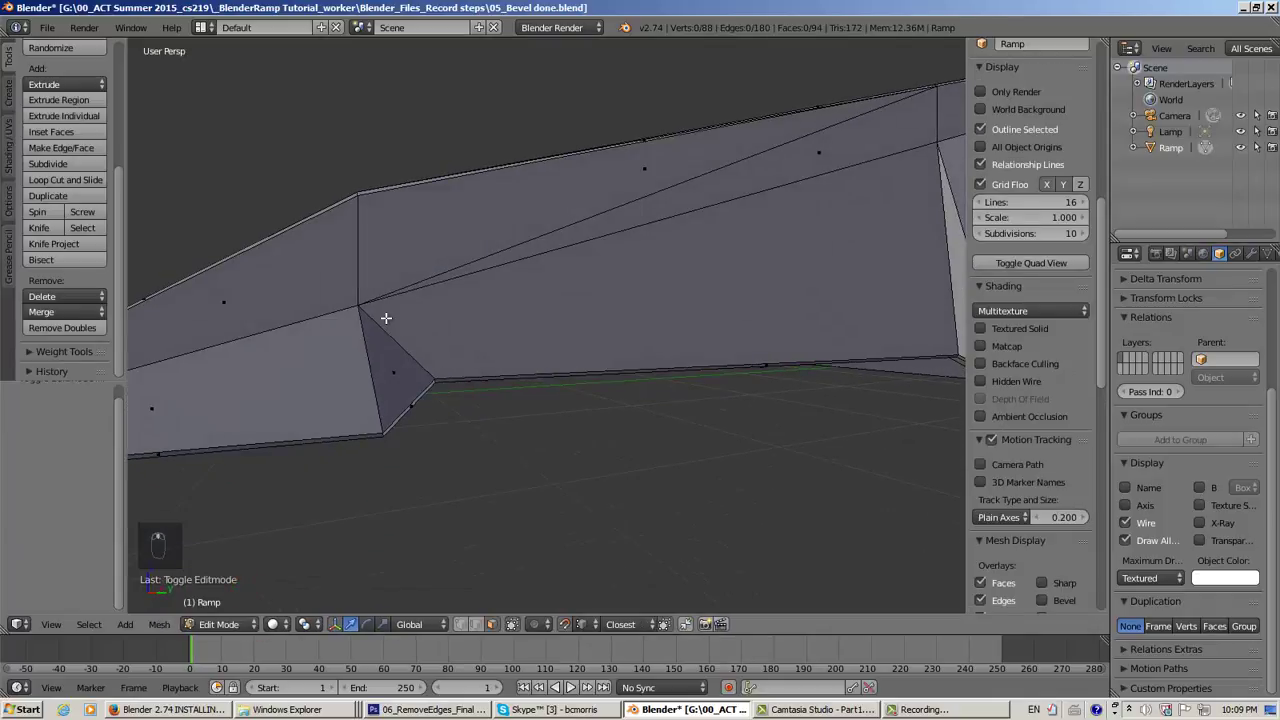
middle_click_drag(386, 318, 396, 323)
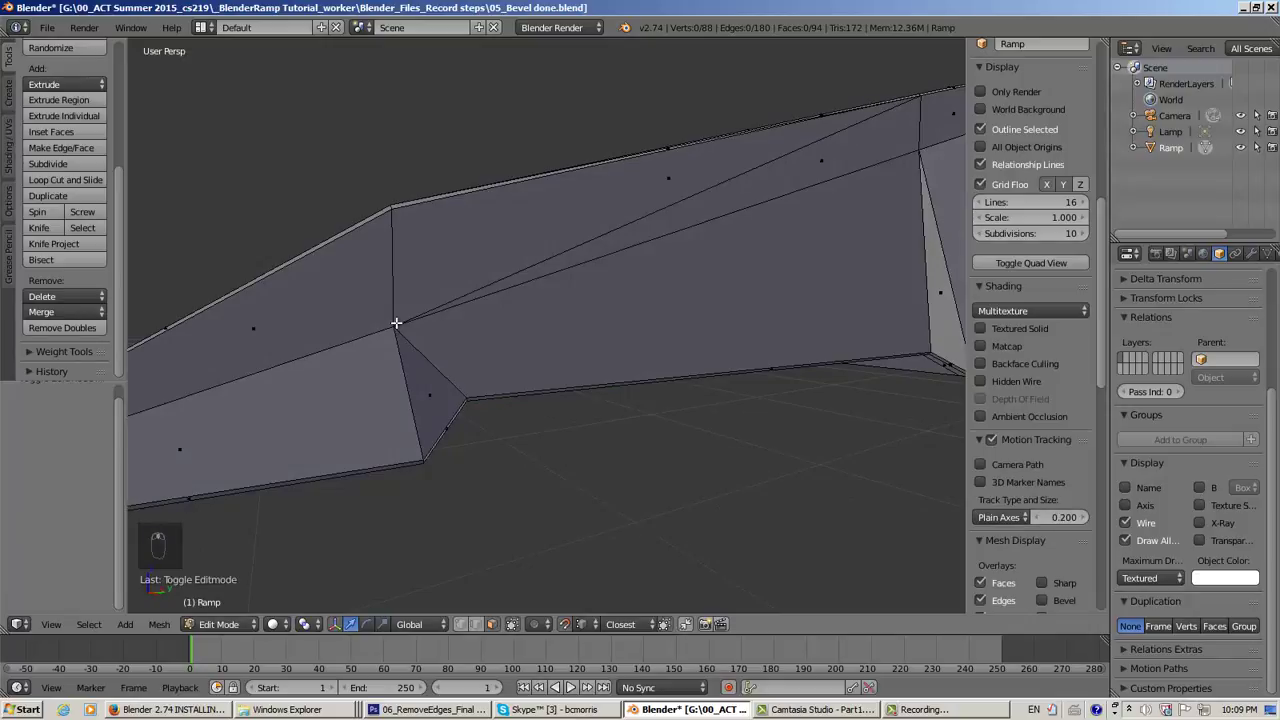
key("z")
middle_click_drag(451, 326, 439, 338)
middle_click_drag(338, 378, 384, 354)
Box-select the vertices at the front foot's converging corner in vertex select mode and examine them across the ramp
key("b")
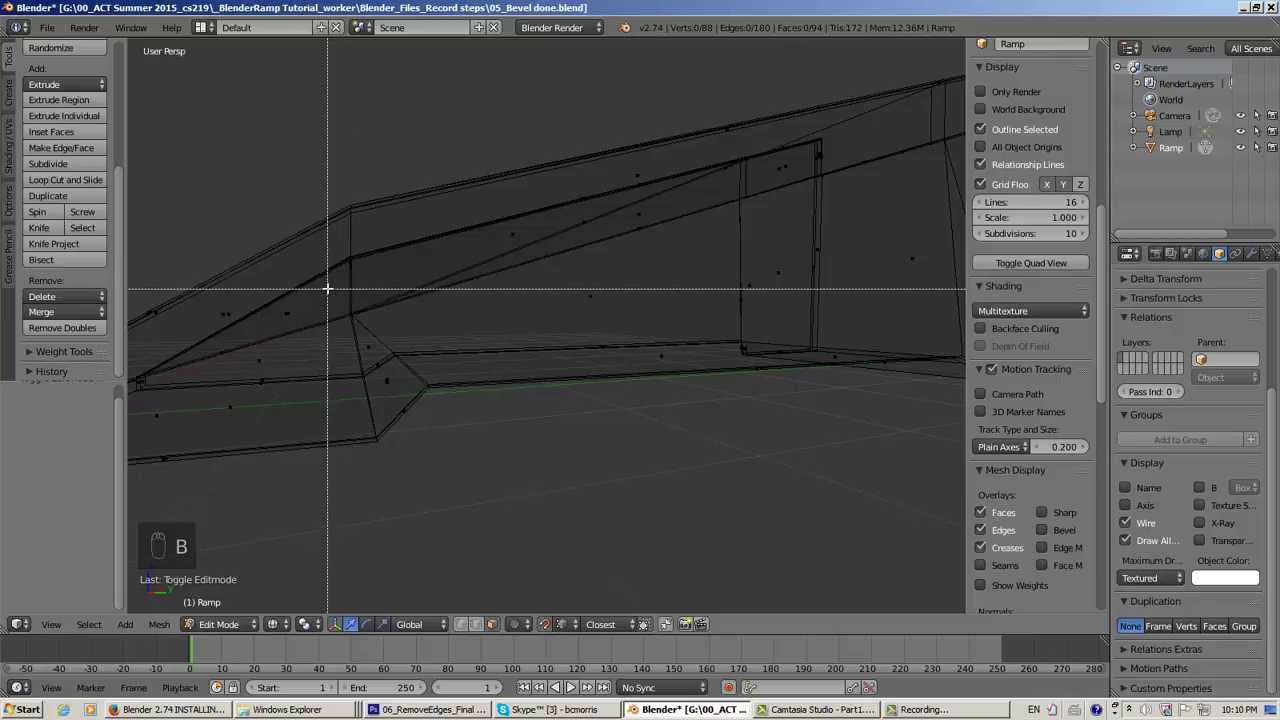
left_click_drag(327, 289, 371, 335)
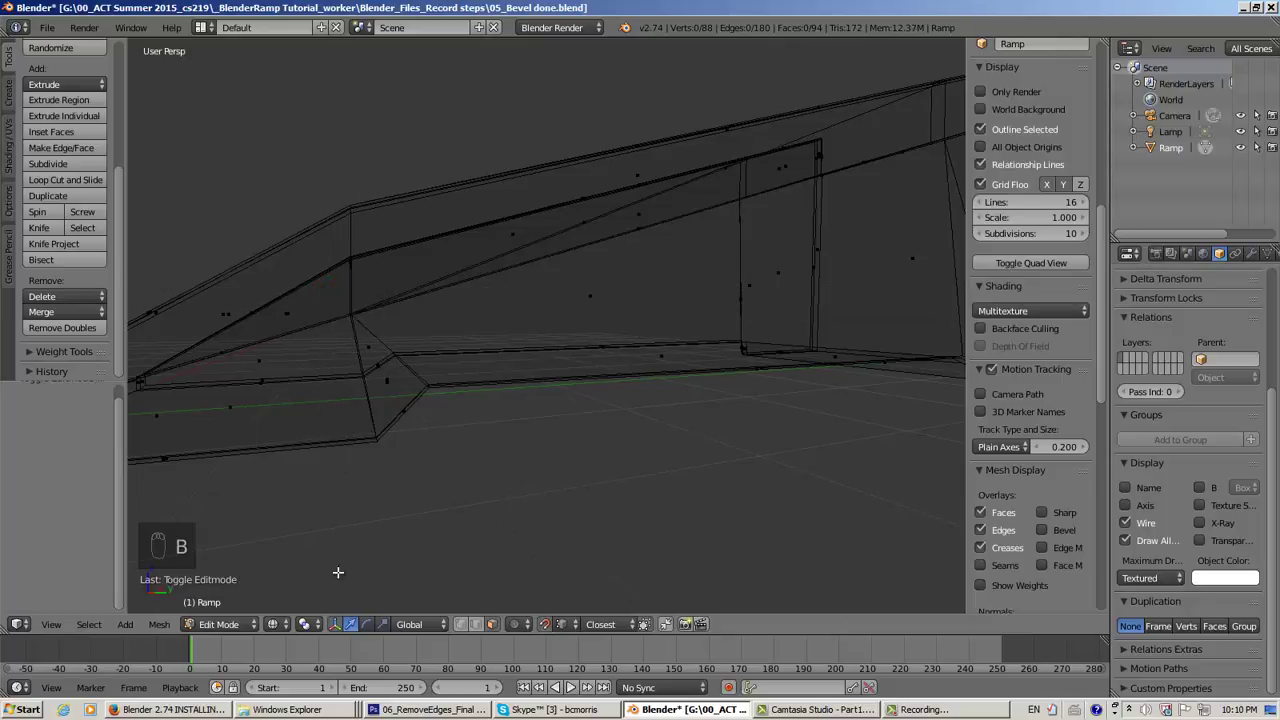
left_click(476, 624)
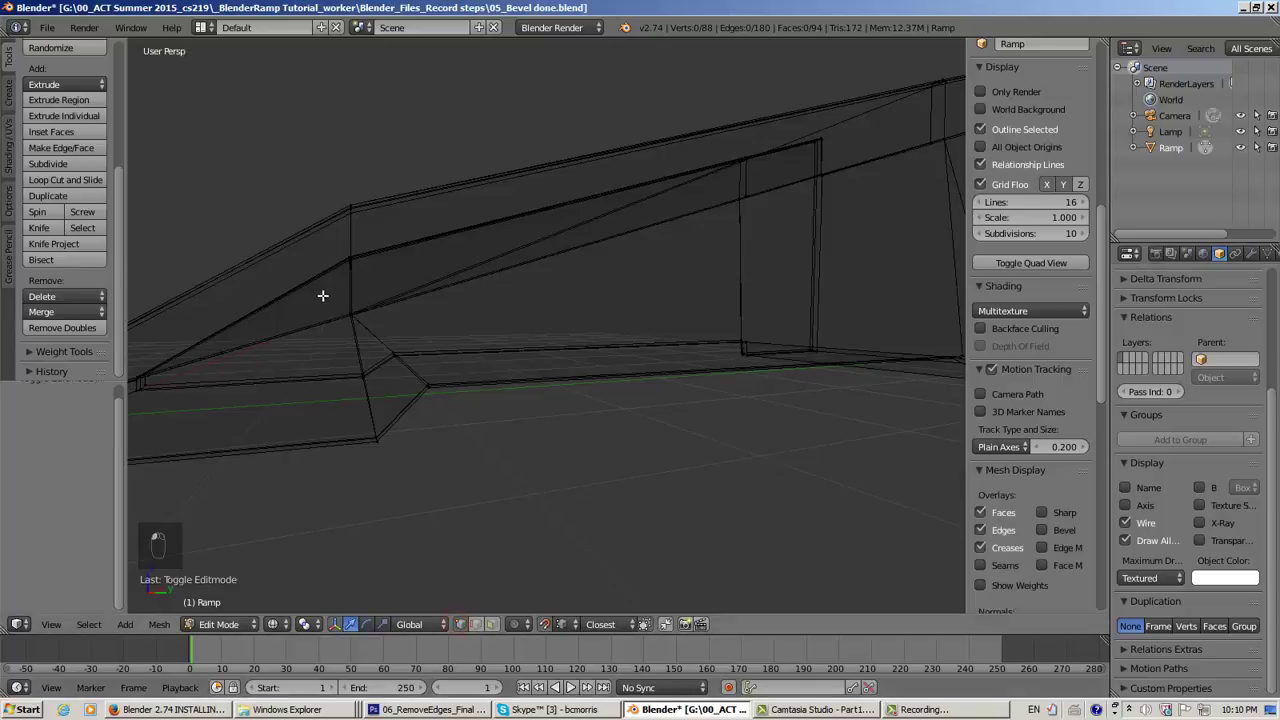
key("b")
left_click_drag(320, 294, 377, 337)
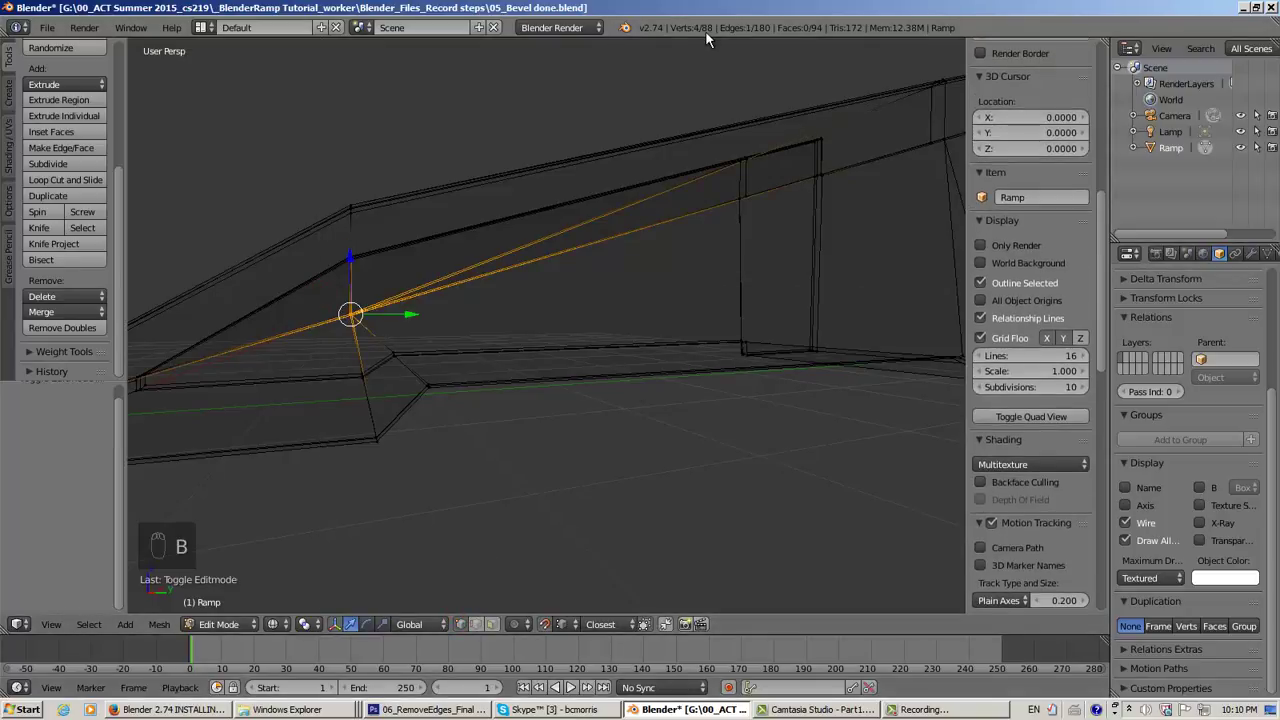
middle_click_drag(594, 271, 659, 323)
scroll(652, 298, "up", 3)
scroll(645, 301, "down", 3)
Return to Object Mode, restore solid shading, and view the ramp's side and rear
left_click(220, 624)
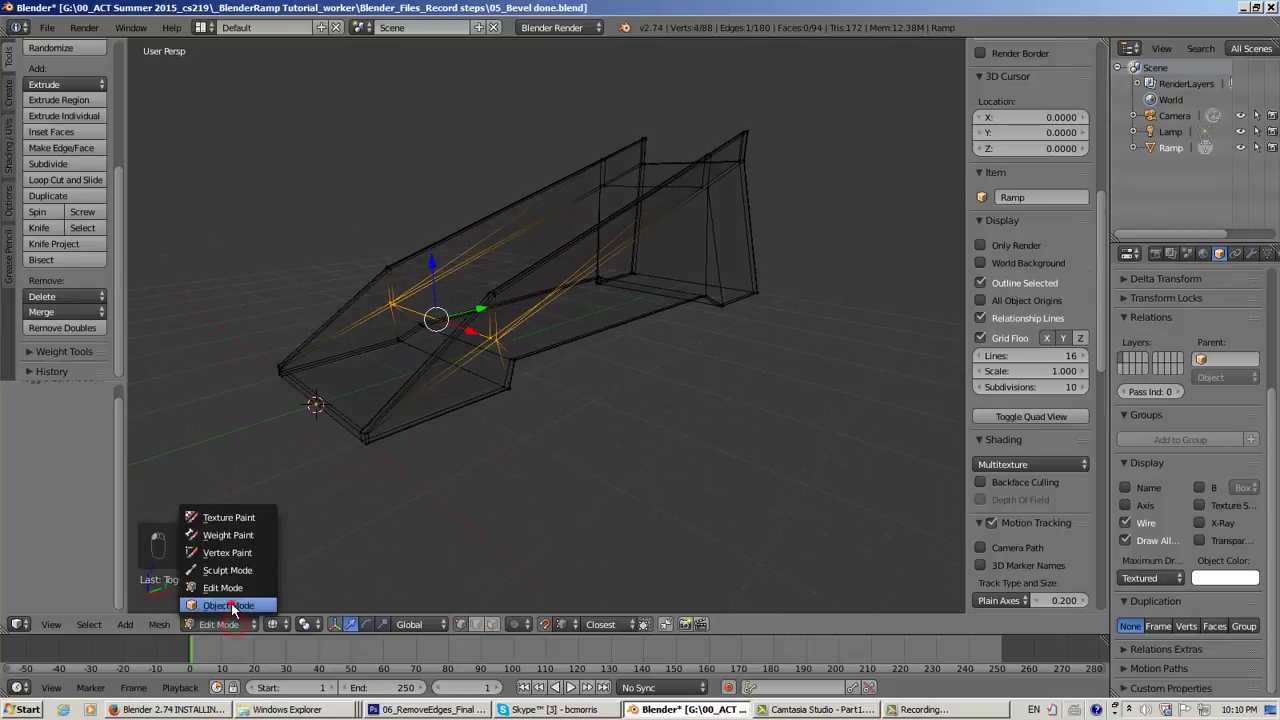
left_click(215, 603)
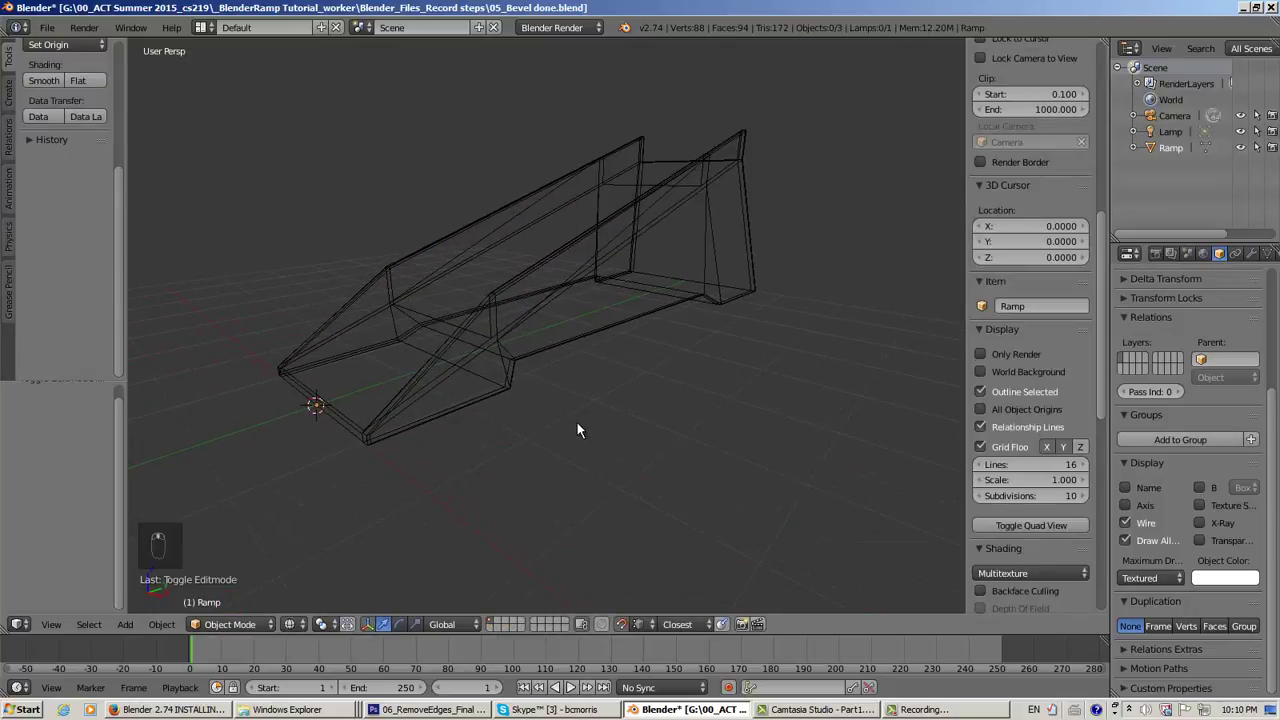
key("b")
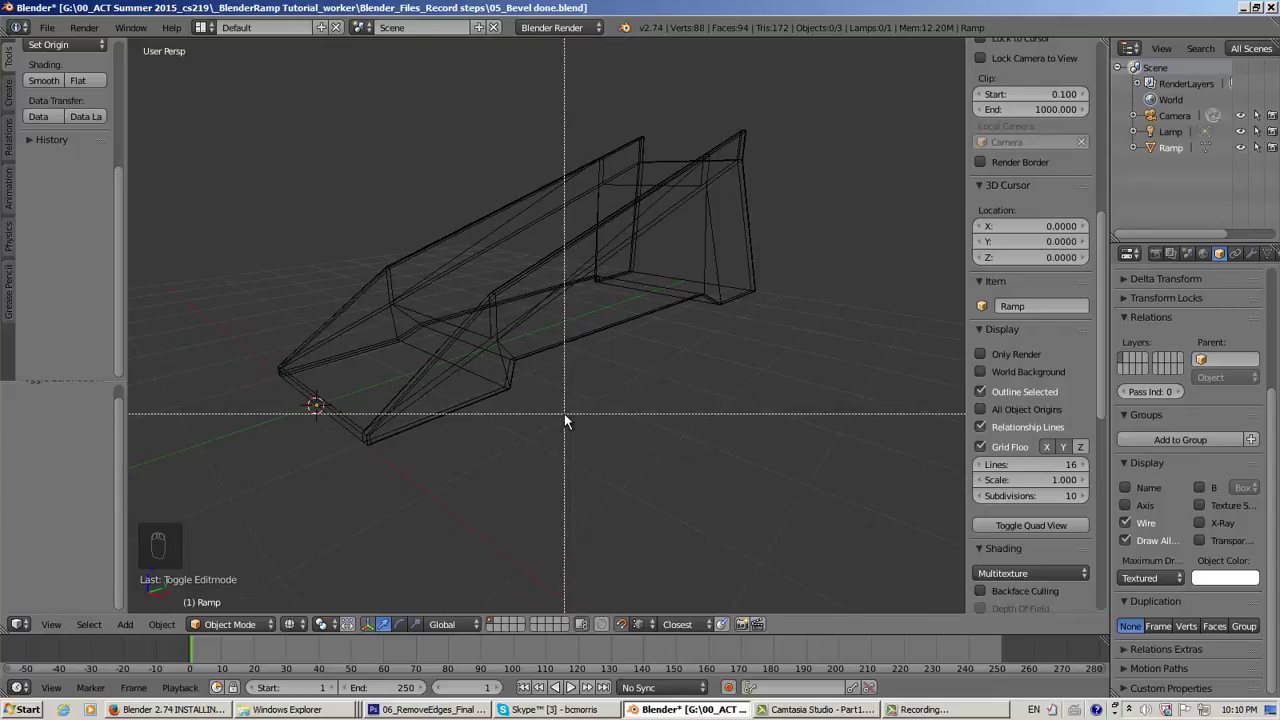
right_click(474, 449)
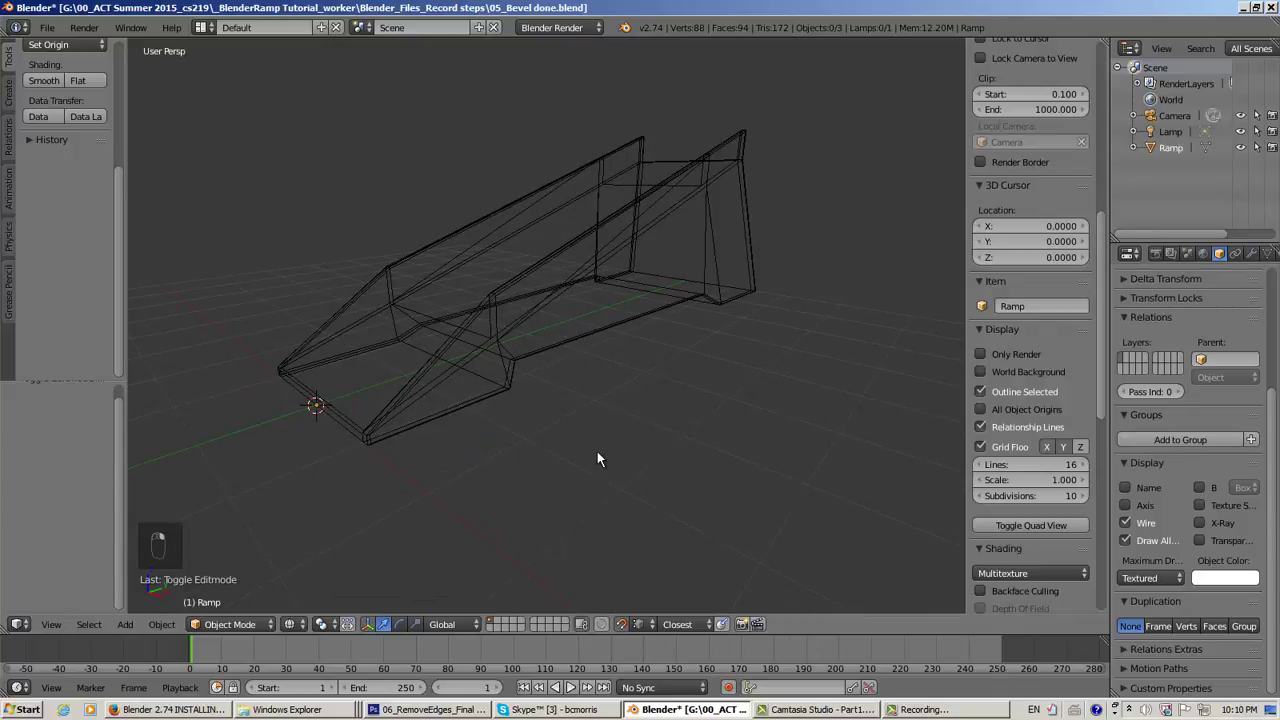
key("z")
middle_click_drag(597, 449, 489, 449)
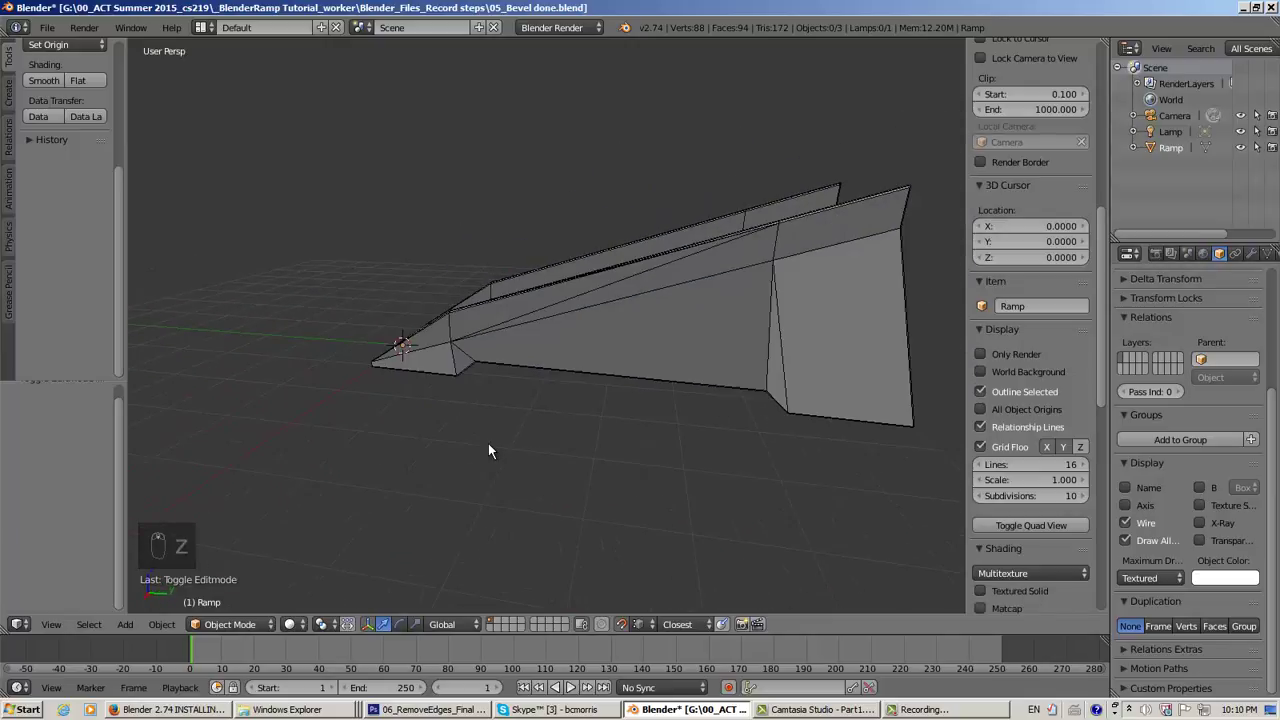
mouse_move(594, 429)
middle_mouse_down()
mouse_move(613, 423)
mouse_move(566, 421)
mouse_move(594, 423)
middle_mouse_up()
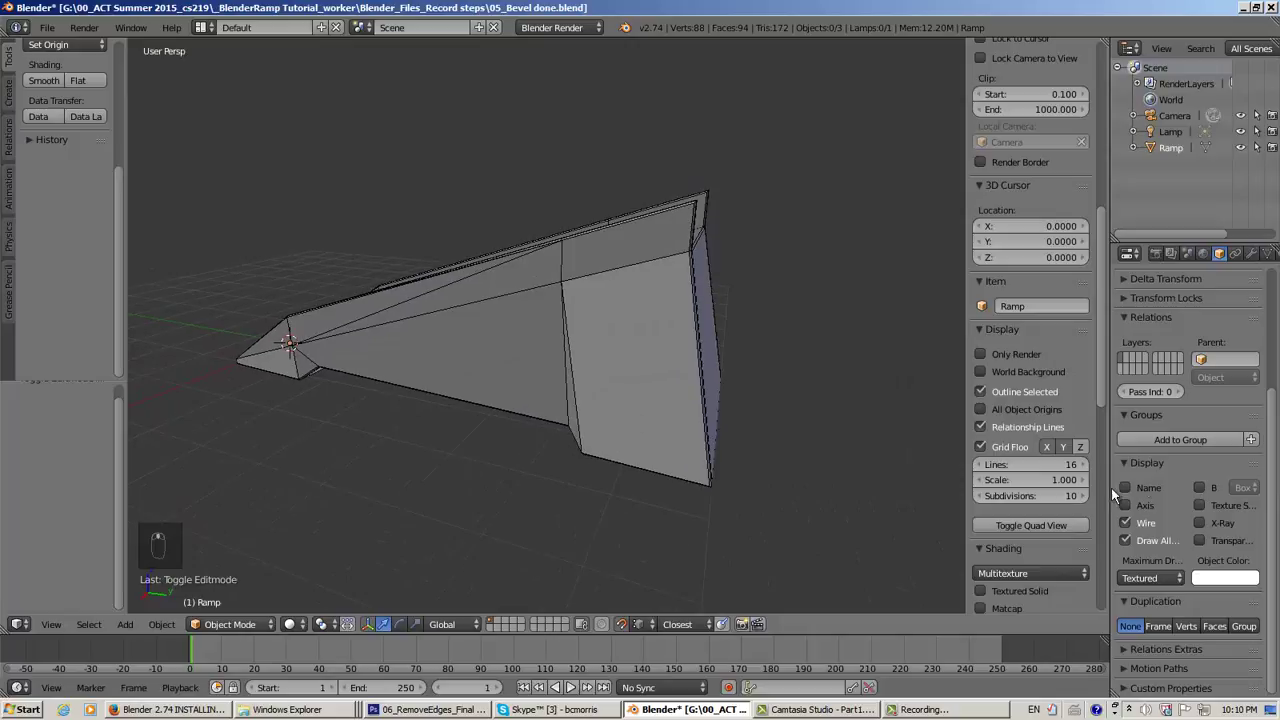
Turn off the ramp's Wire display and inspect the plain shaded model
left_click(1125, 523)
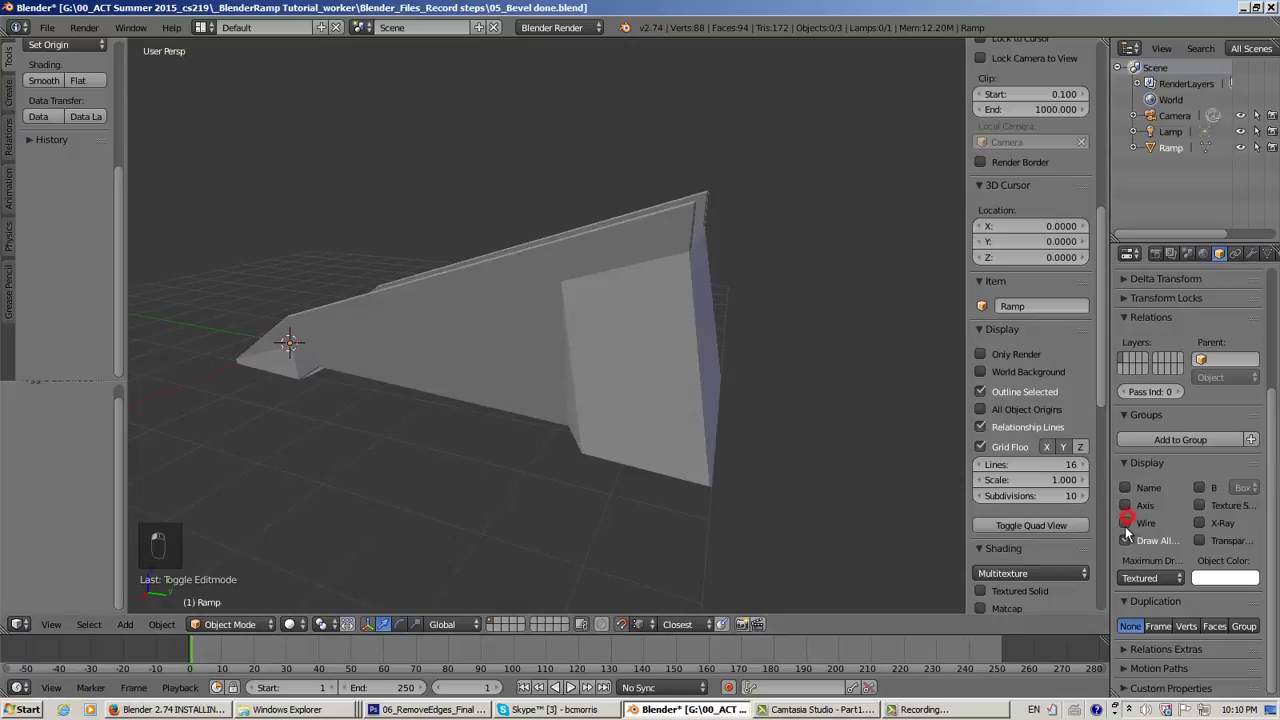
mouse_move(700, 405)
middle_mouse_down()
mouse_move(662, 390)
mouse_move(739, 391)
mouse_move(730, 379)
middle_mouse_up()
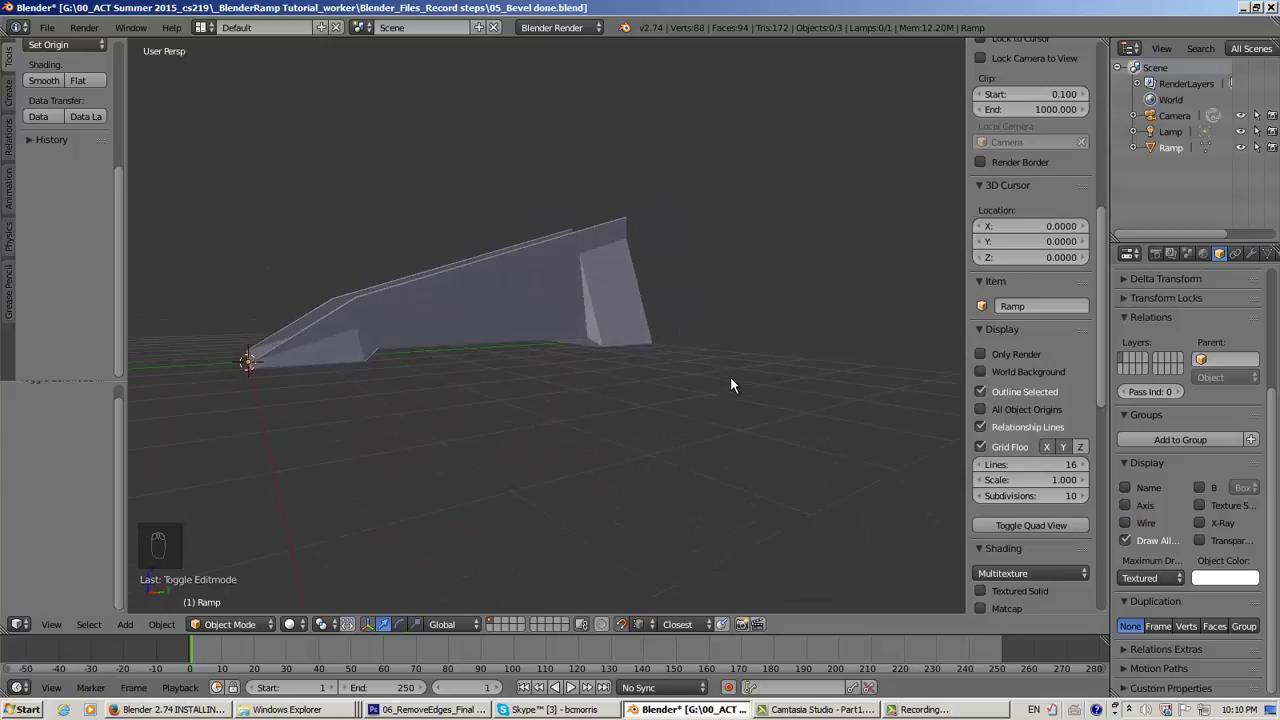
middle_click_drag(583, 377, 575, 404)
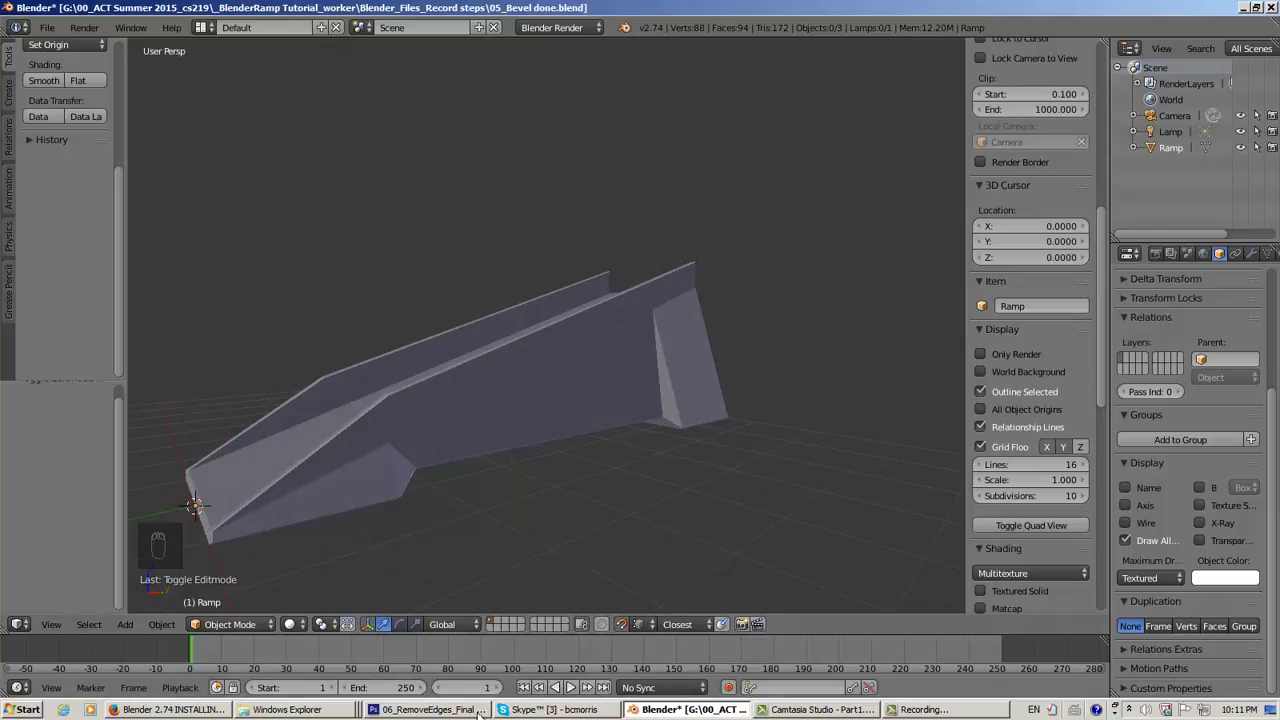
Compare the ramp with the reference 06_RemoveEdges_Final Tweaks.psd in Photoshop, and return to Blender to view the model
left_click(430, 709)
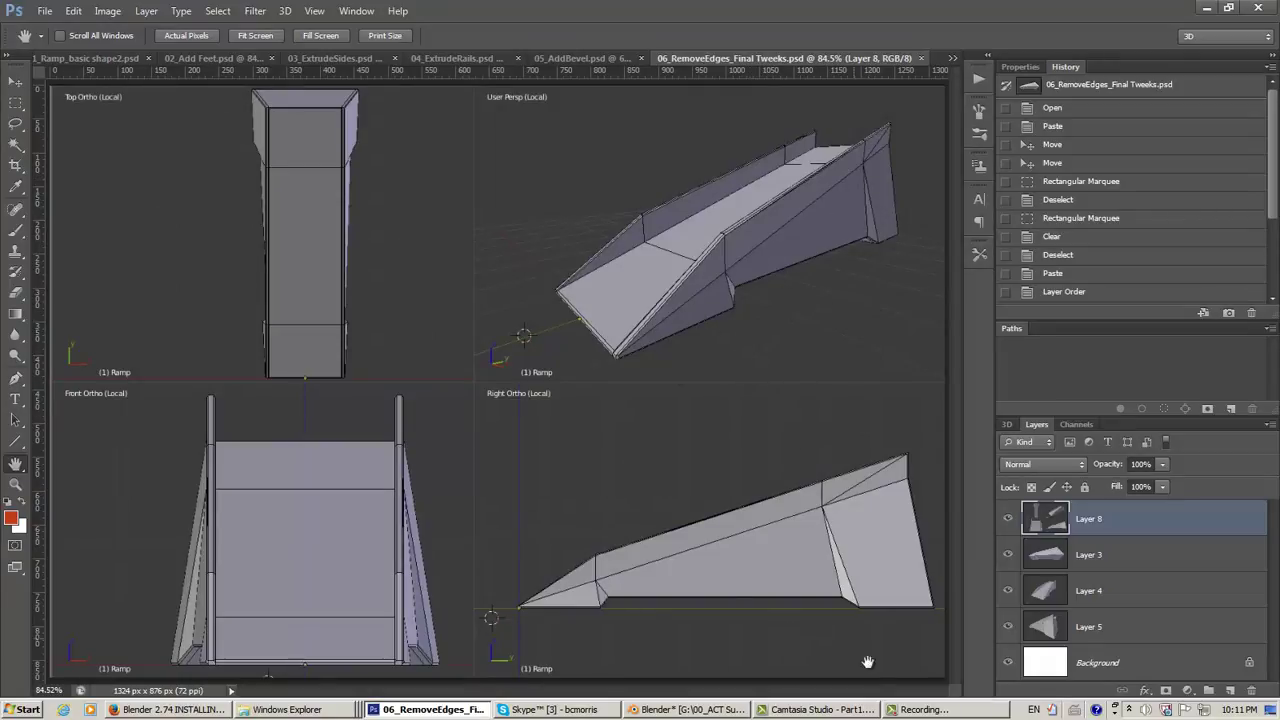
left_click(420, 711)
mouse_move(526, 501)
middle_mouse_down()
mouse_move(543, 471)
mouse_move(532, 483)
middle_mouse_up()
scroll(532, 476, "down", 2)
scroll(532, 470, "up", 2)
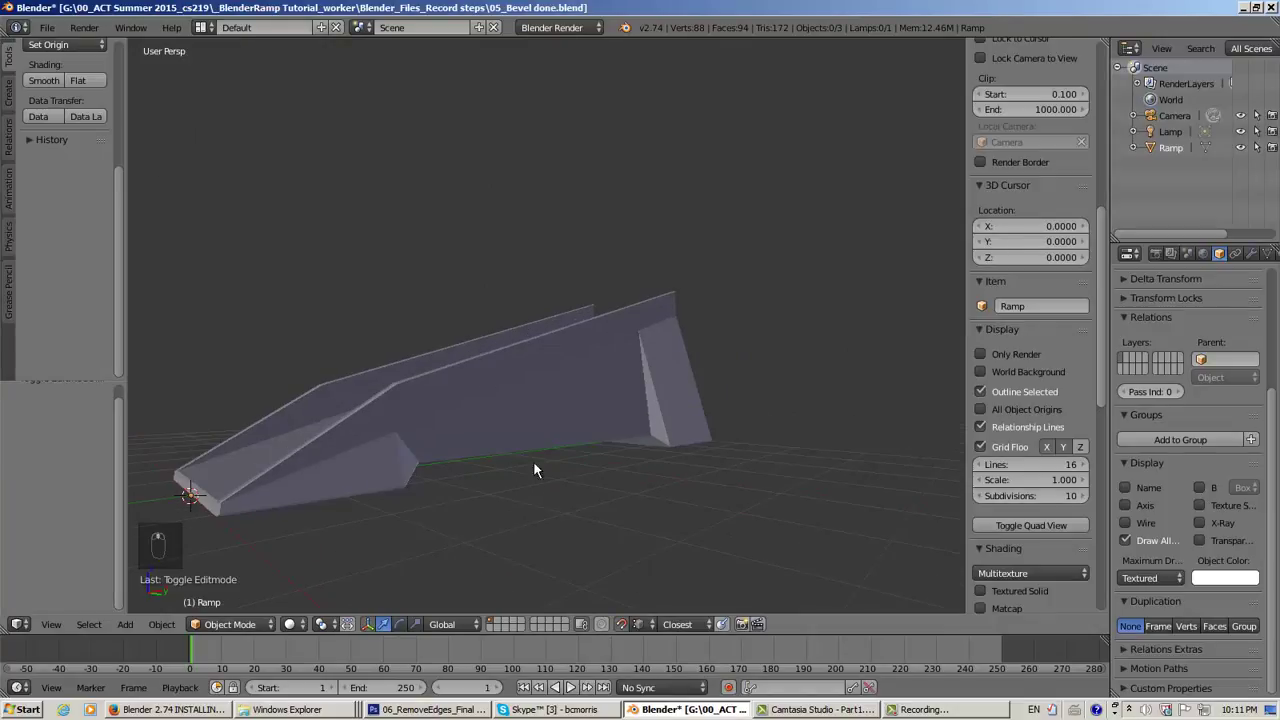
Save the file as 05_Final_Modeling.blend in the Blender_Files_Record steps folder
left_click(48, 27)
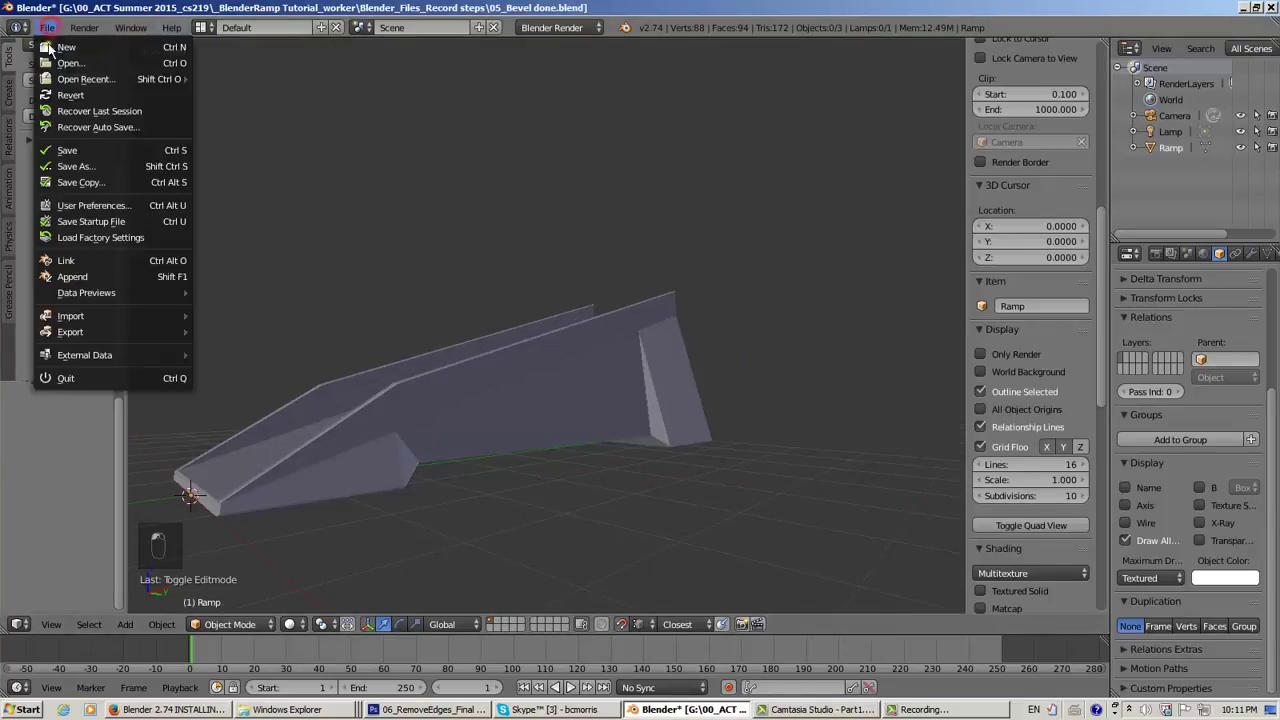
left_click(66, 164)
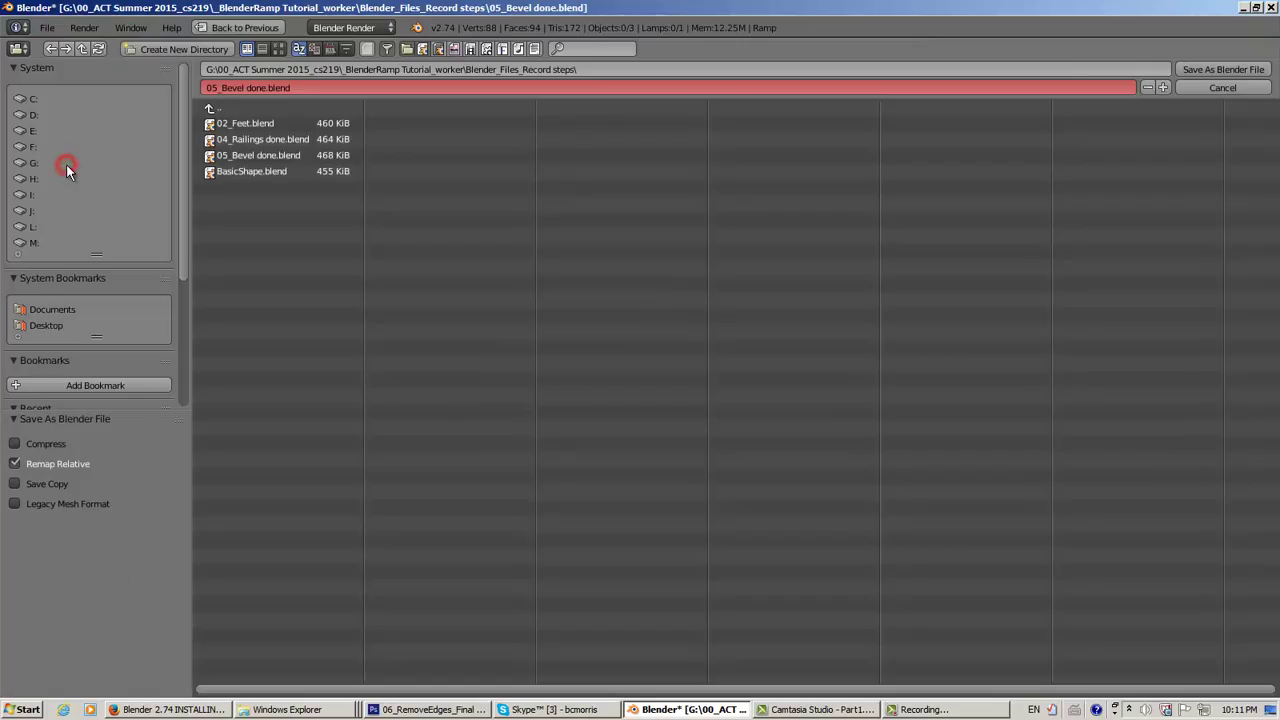
left_click(259, 87)
left_click(222, 87)
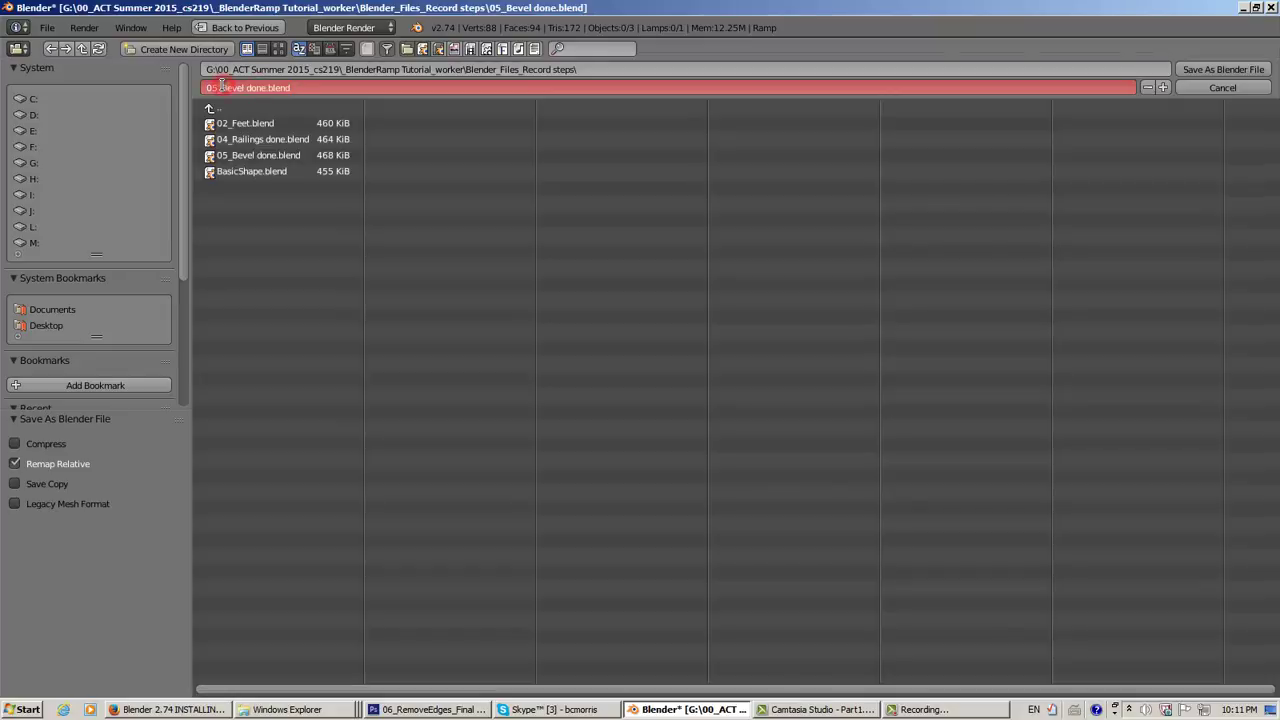
left_click_drag(222, 87, 244, 85)
type("Final_Modeling")
left_click(1216, 71)
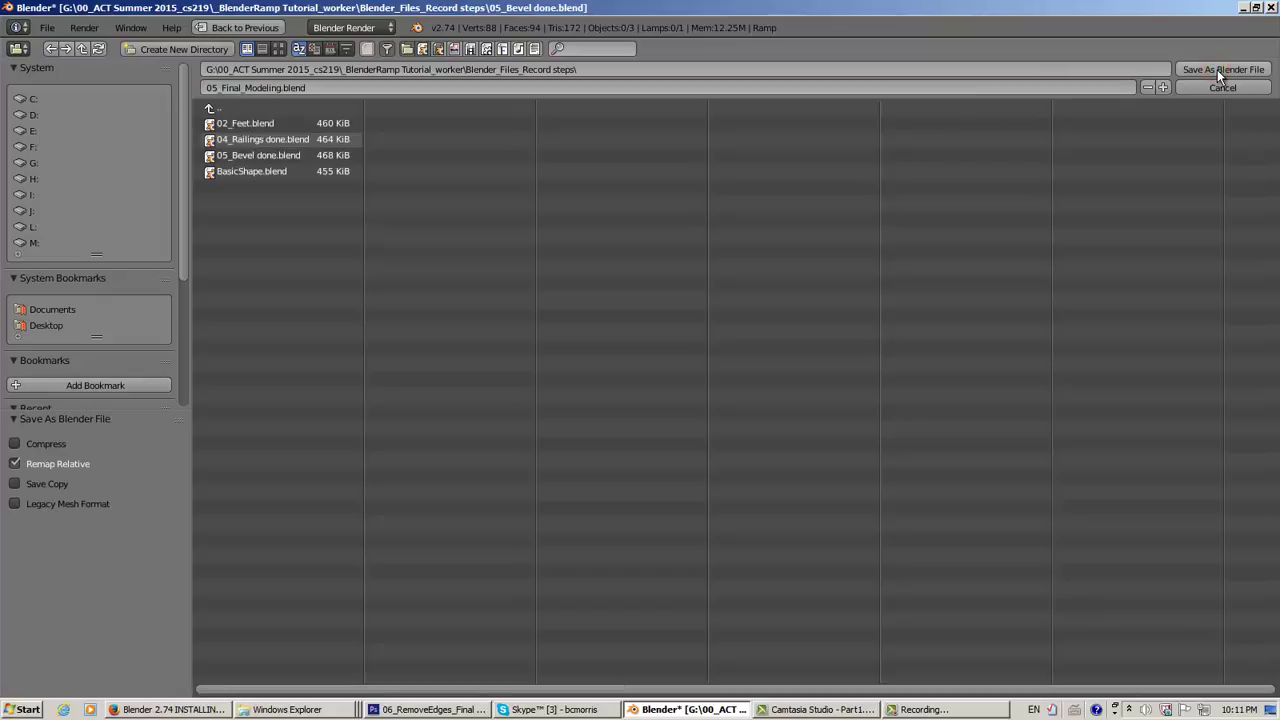
left_click(1217, 69)
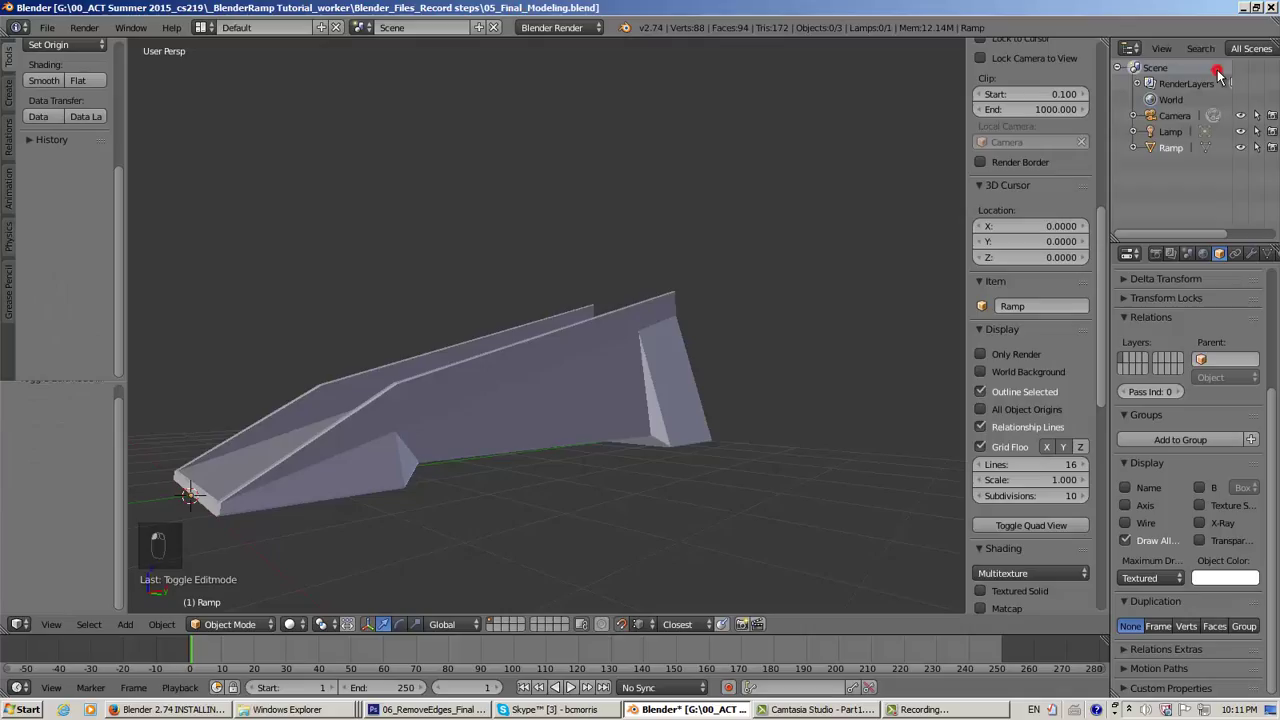
View the saved ramp from its front end and bring up the file commands
mouse_move(661, 485)
middle_mouse_down()
mouse_move(693, 462)
mouse_move(683, 490)
middle_mouse_up()
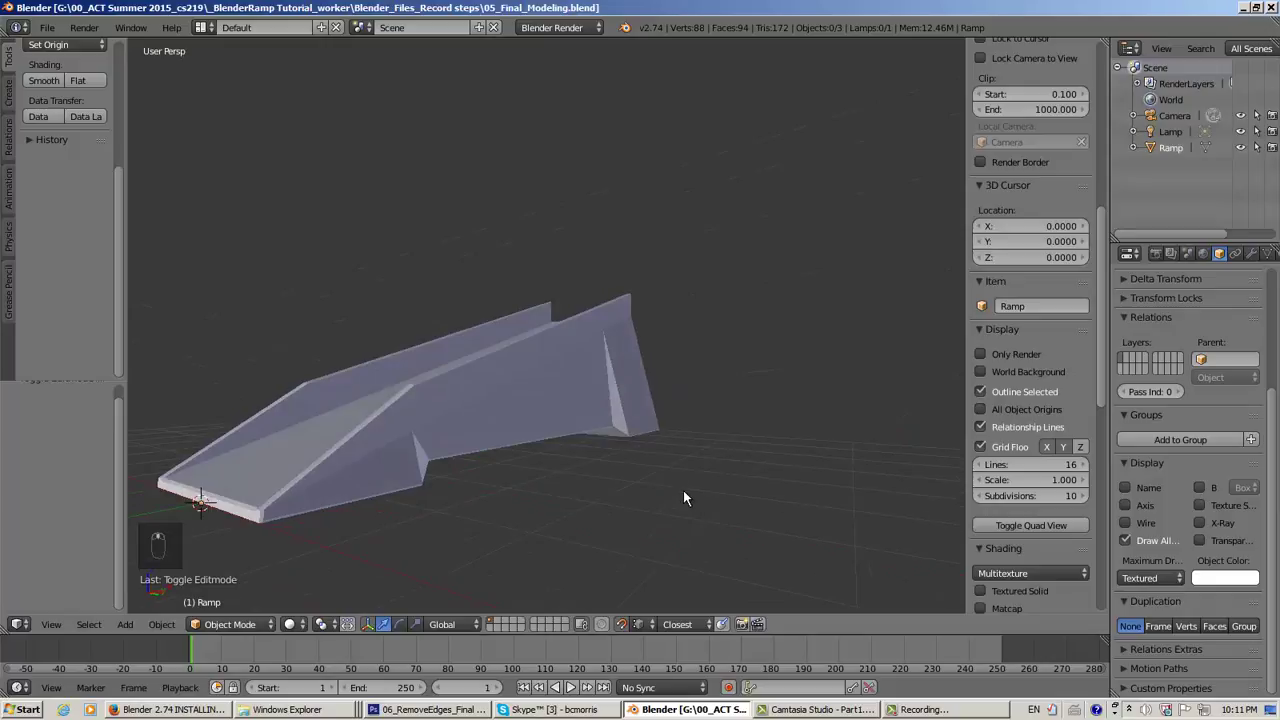
left_click(50, 28)
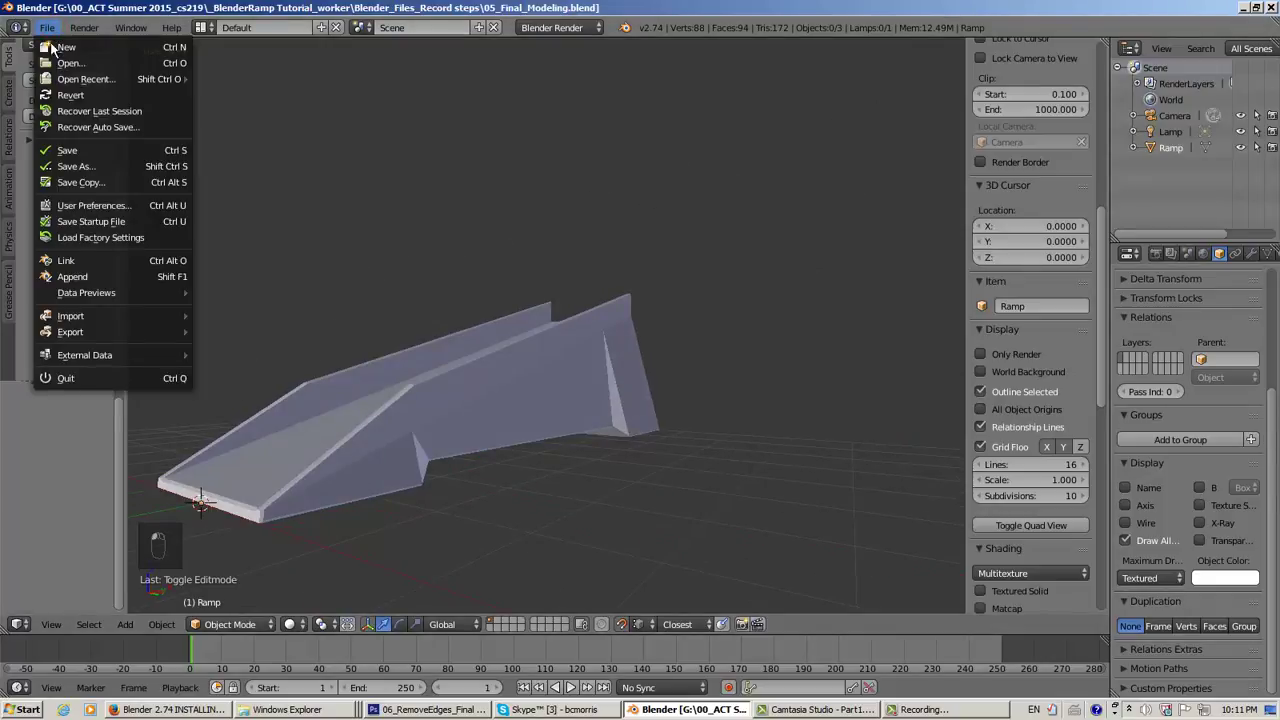